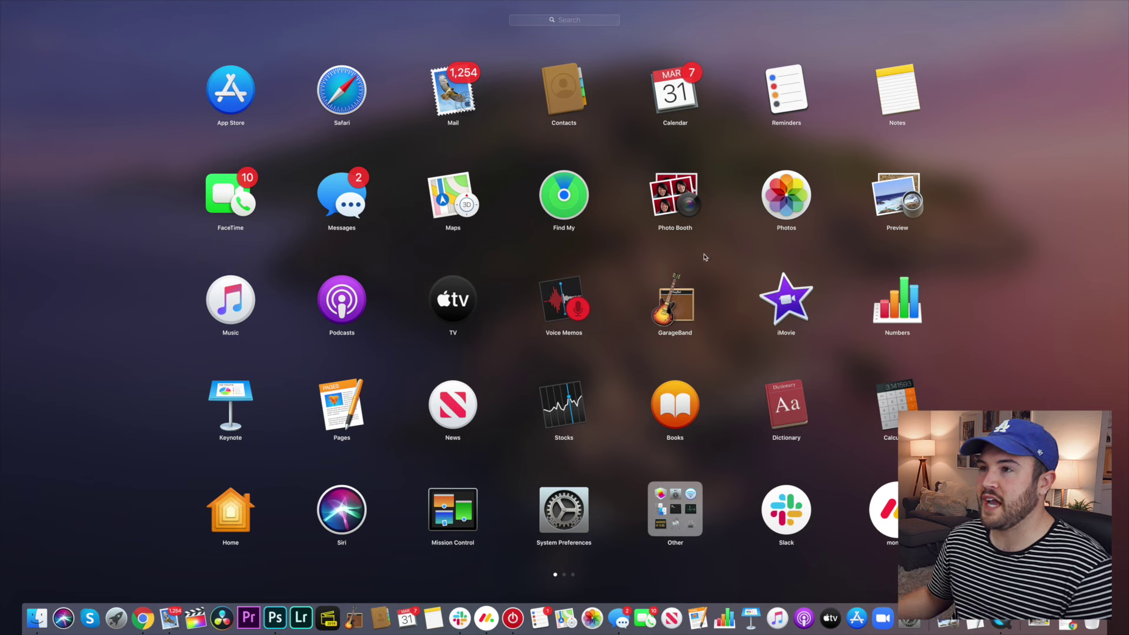
Search the installed applications for iMovie and add it to the Dock between Final Cut Pro and DaVinci Resolve.
click(572, 22)
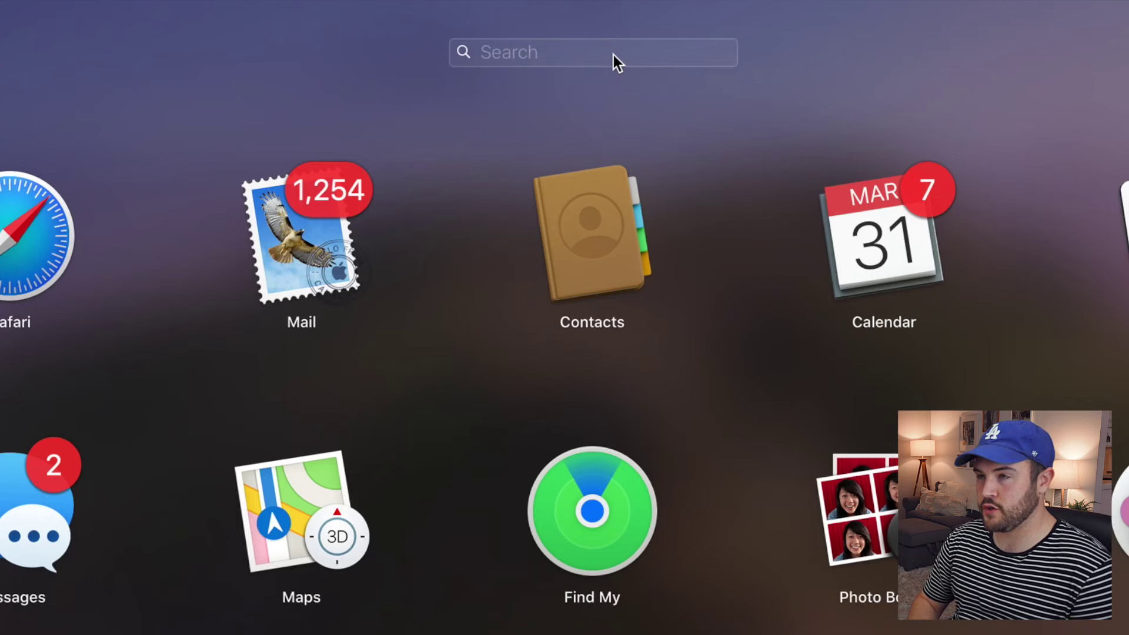
text(iMovie)
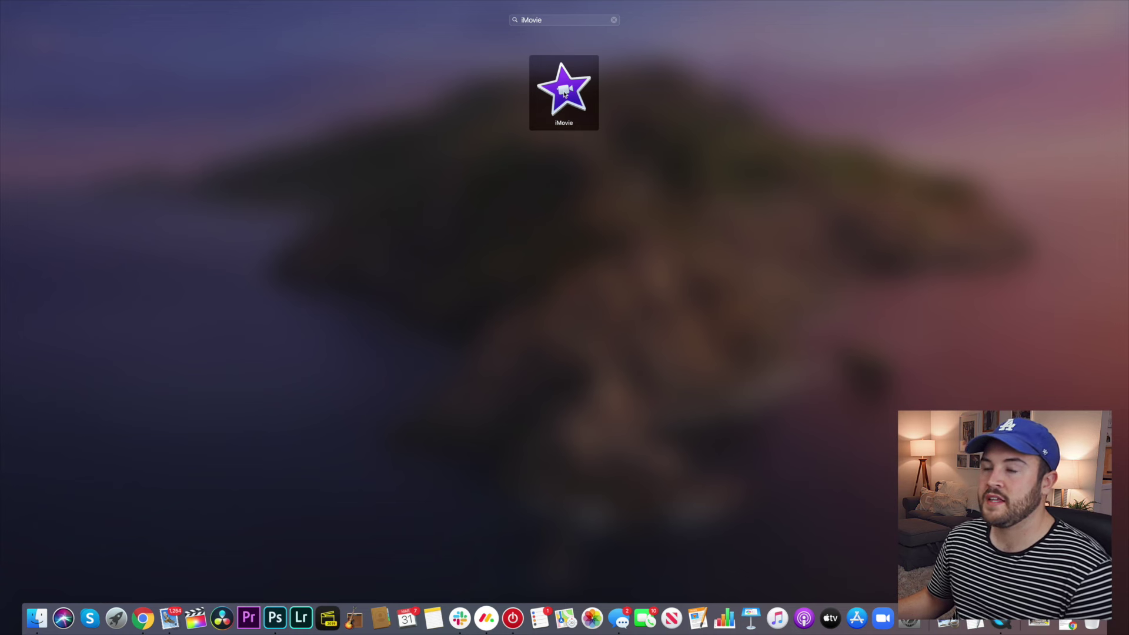
drag(564, 93, 209, 616)
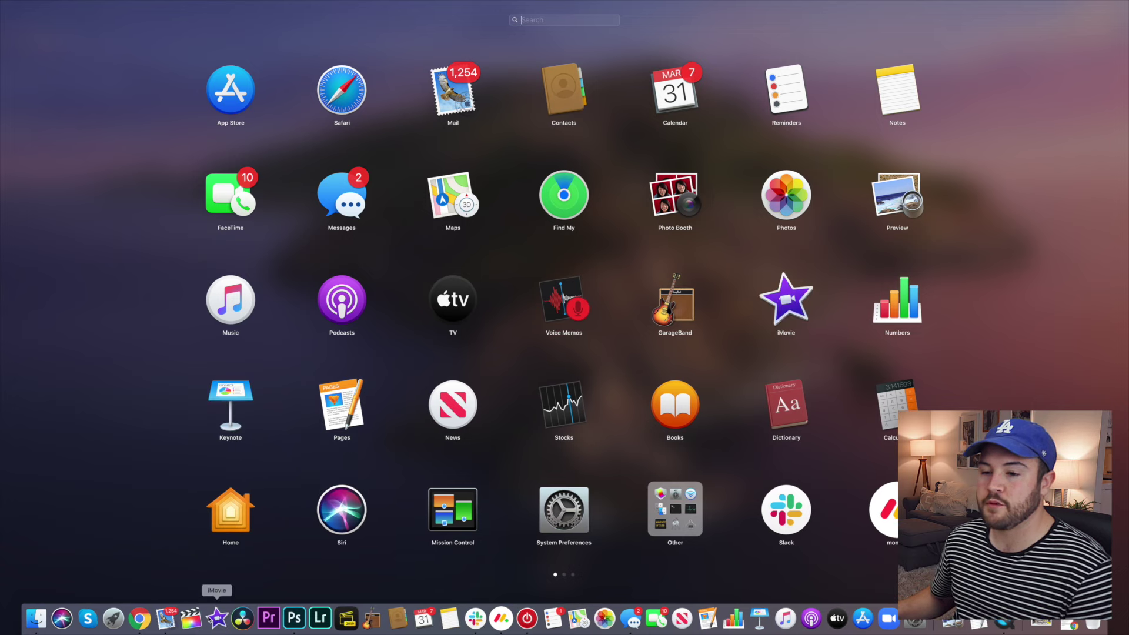
click(186, 564)
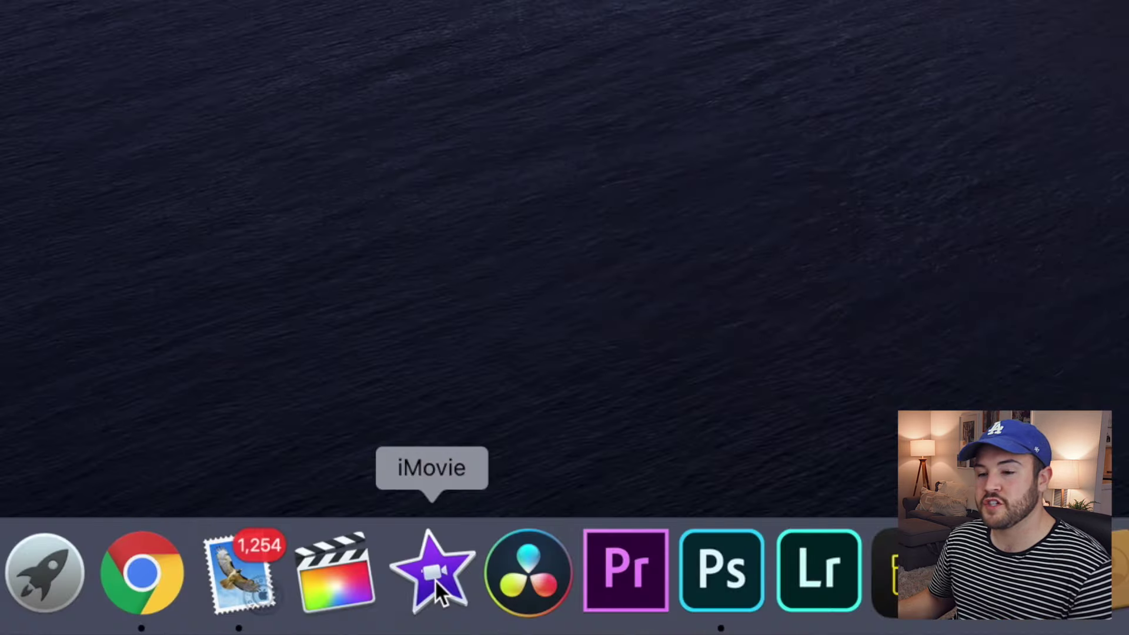
Launch iMovie and create a new Movie project.
click(436, 581)
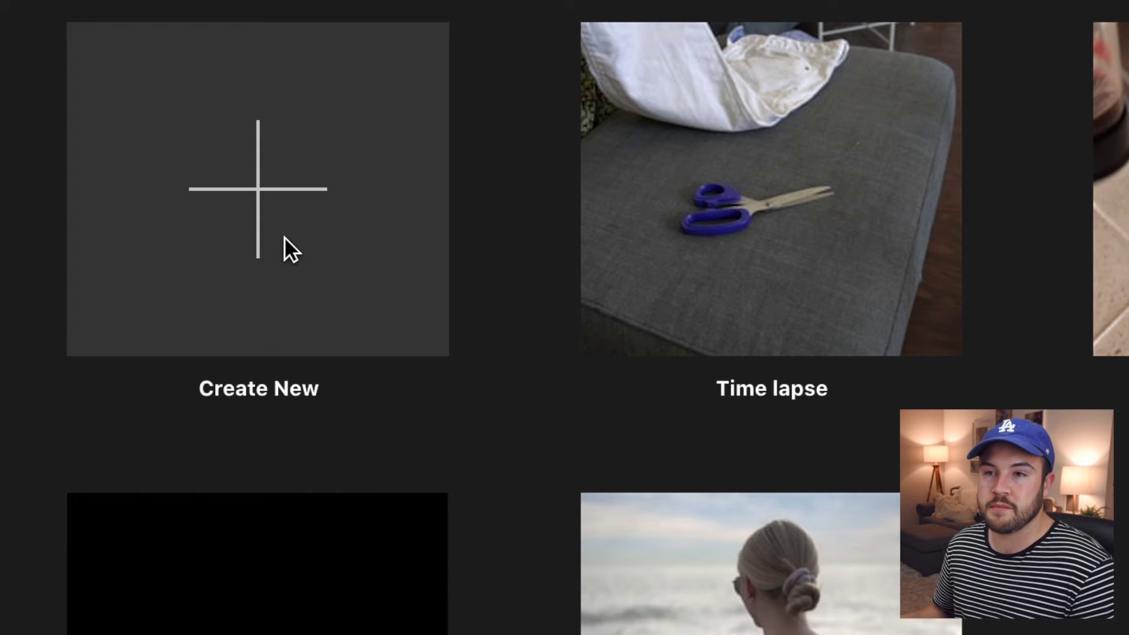
click(284, 236)
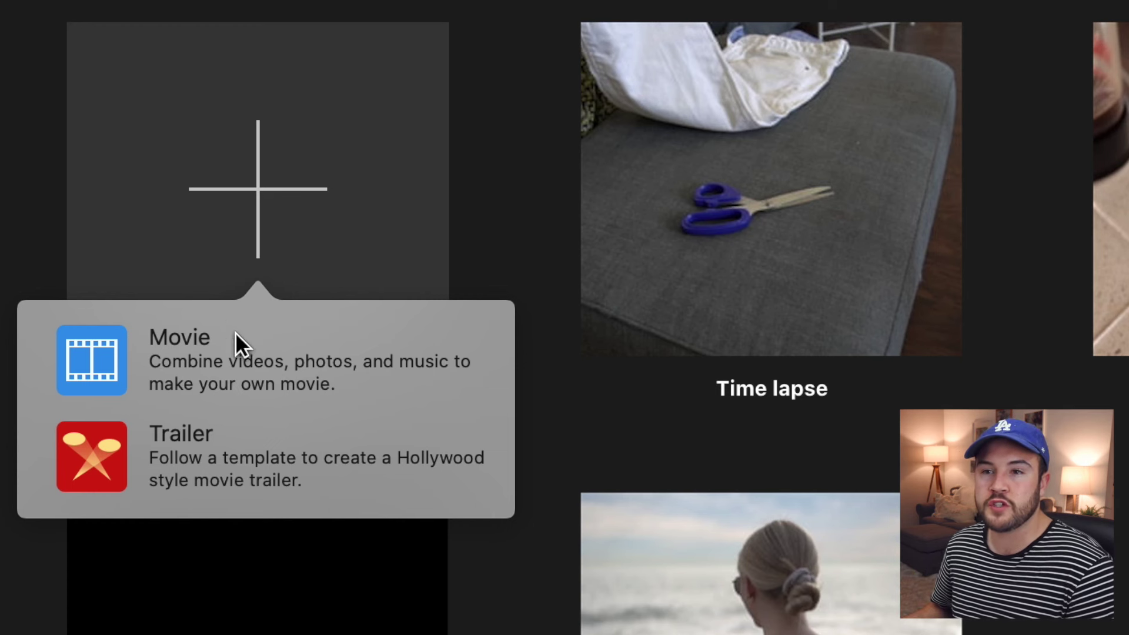
click(106, 356)
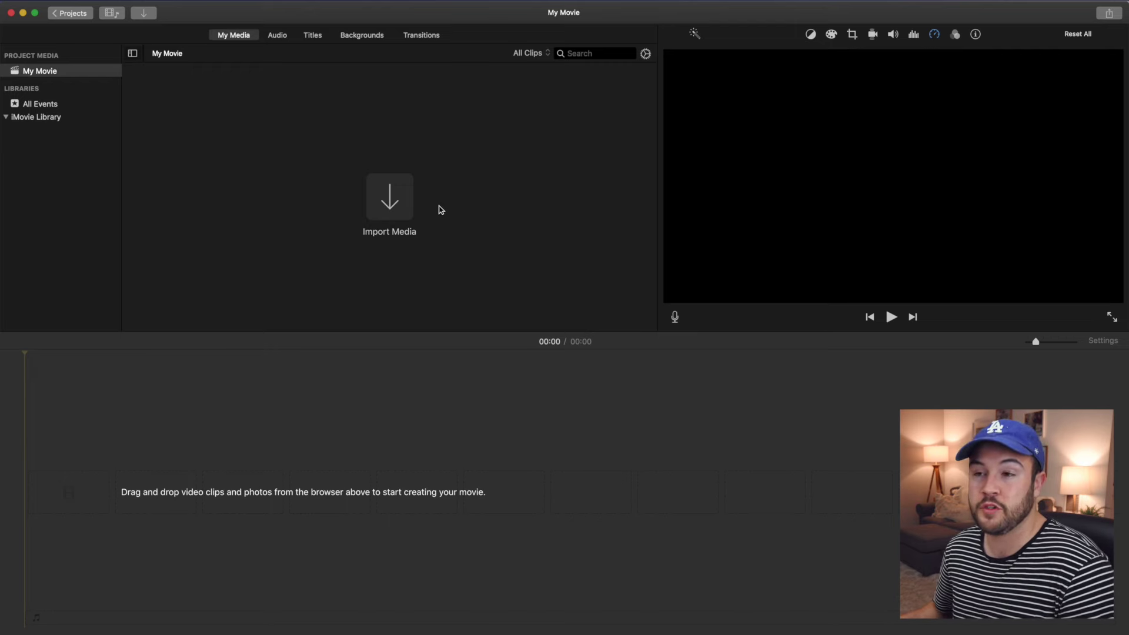
Preview the MP4 clips in the Desktop's VLOG folder and import all six into the project media.
click(404, 200)
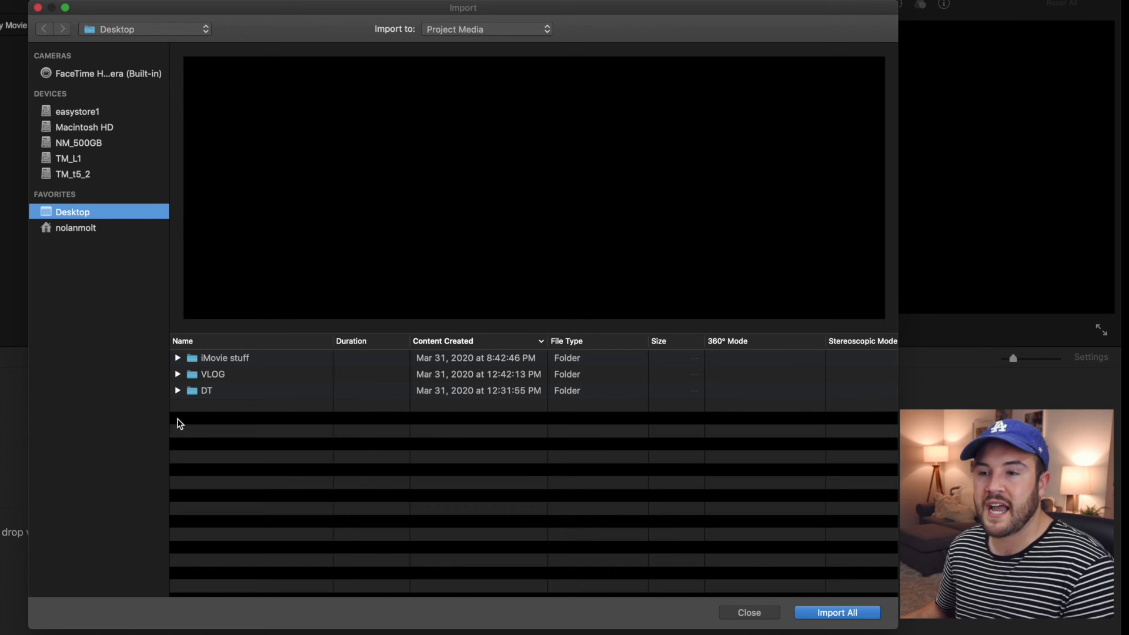
click(178, 374)
click(249, 394)
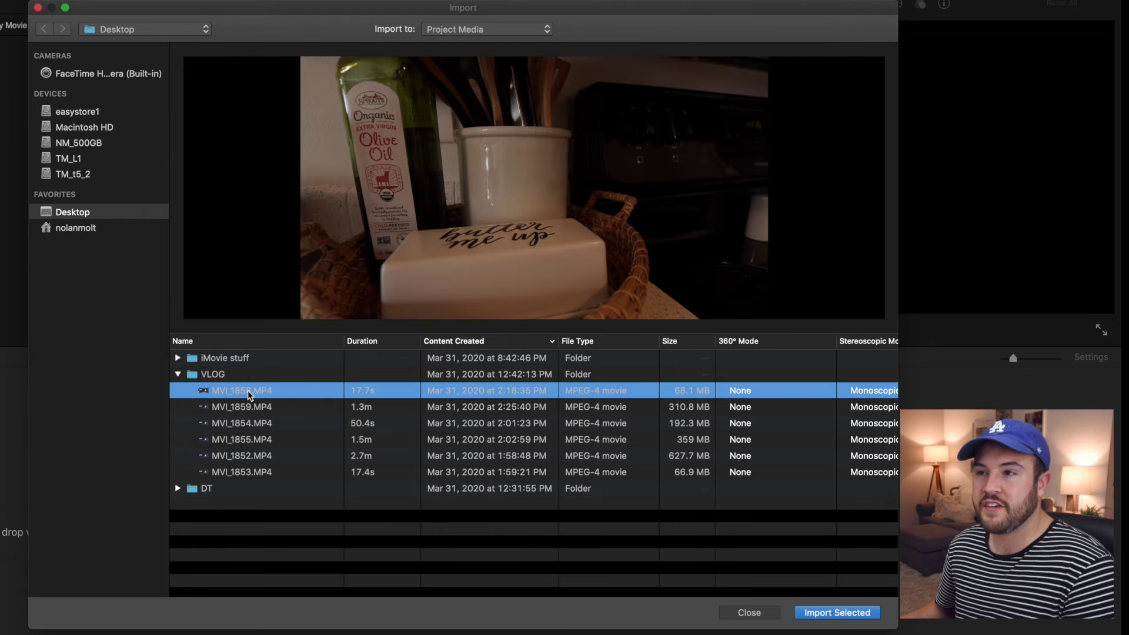
click(254, 408)
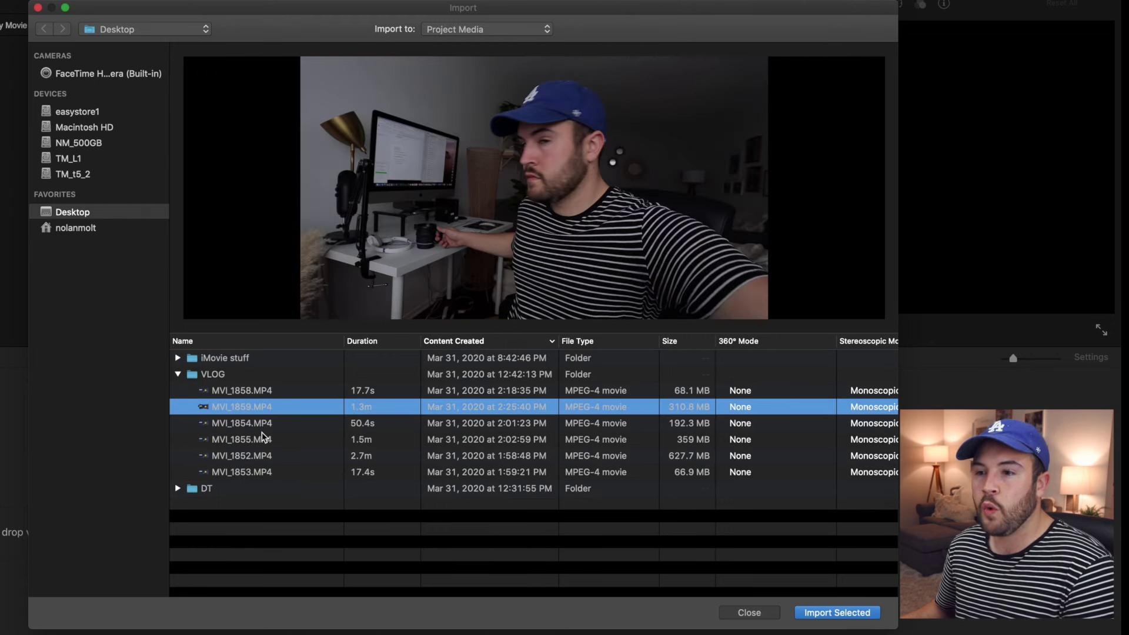
click(260, 428)
click(262, 442)
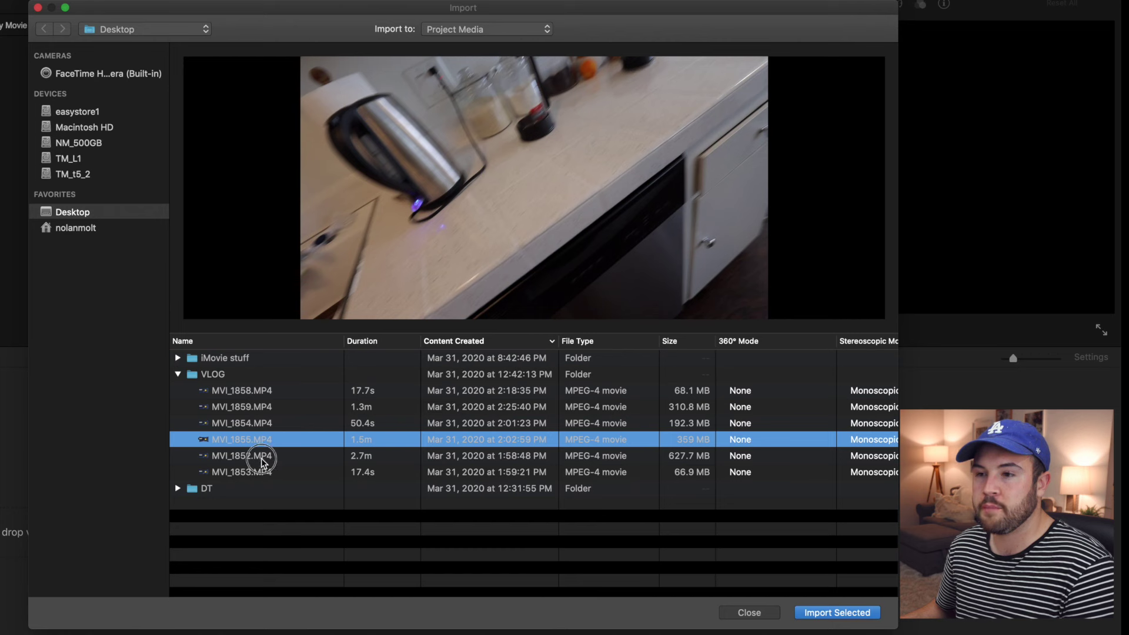
click(262, 456)
click(263, 470)
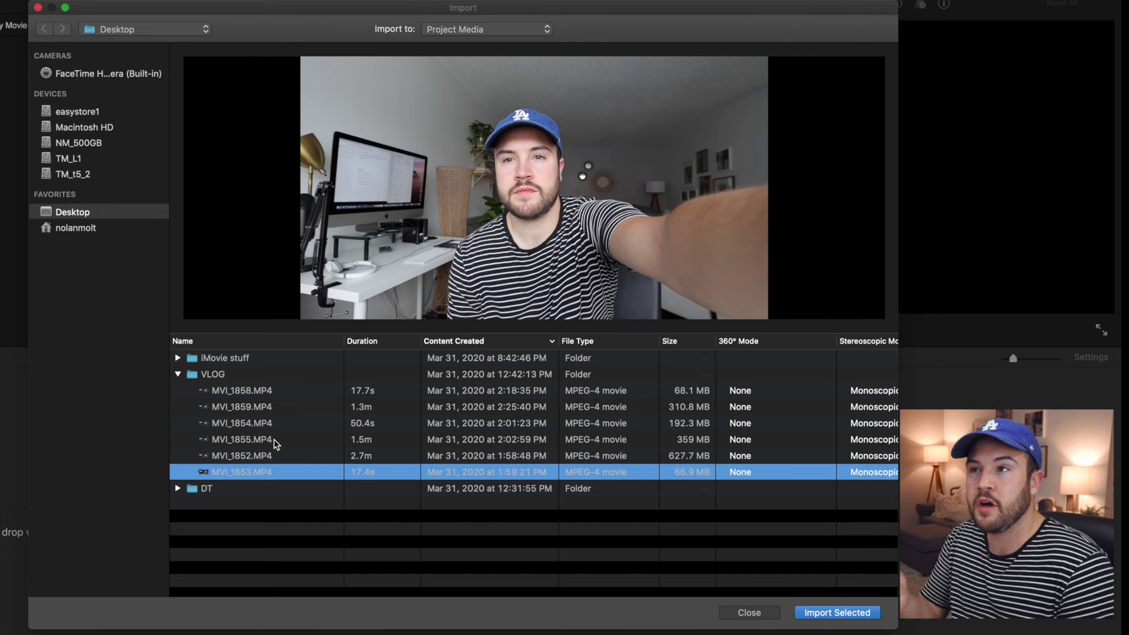
shift+click(276, 395)
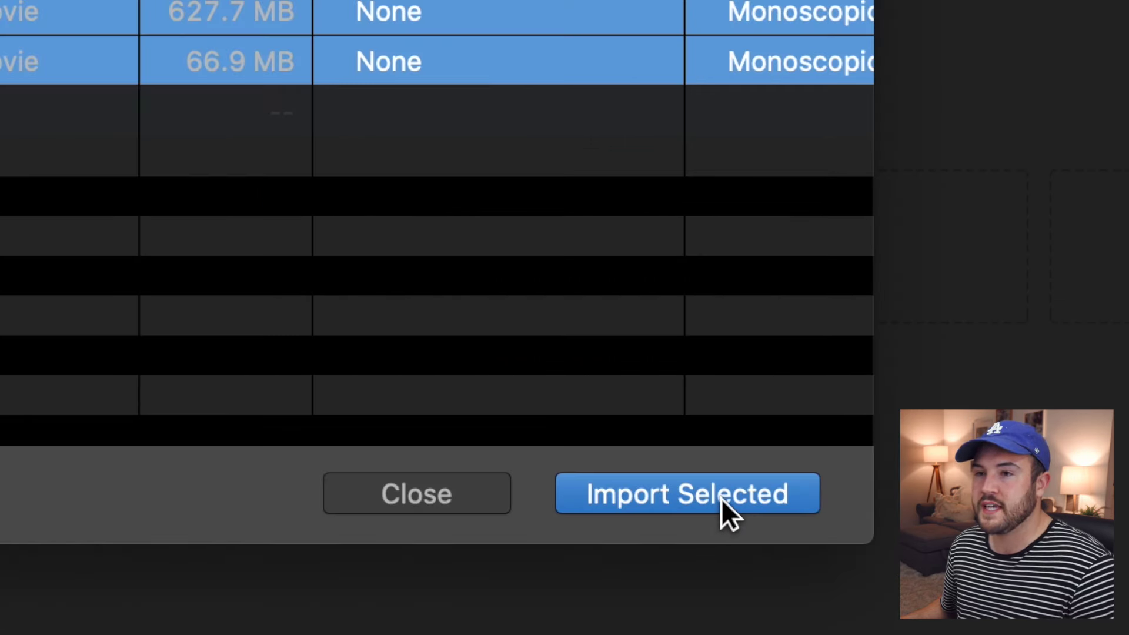
click(721, 499)
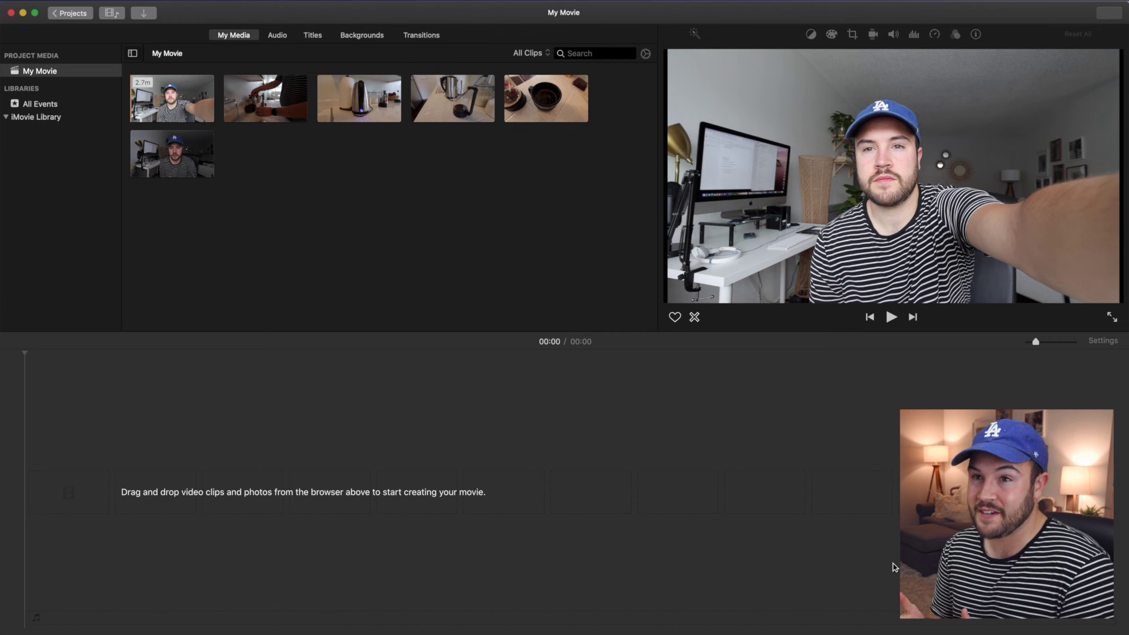
Play part of the 2.7-minute clip and examine the next three clips in the project media.
click(172, 98)
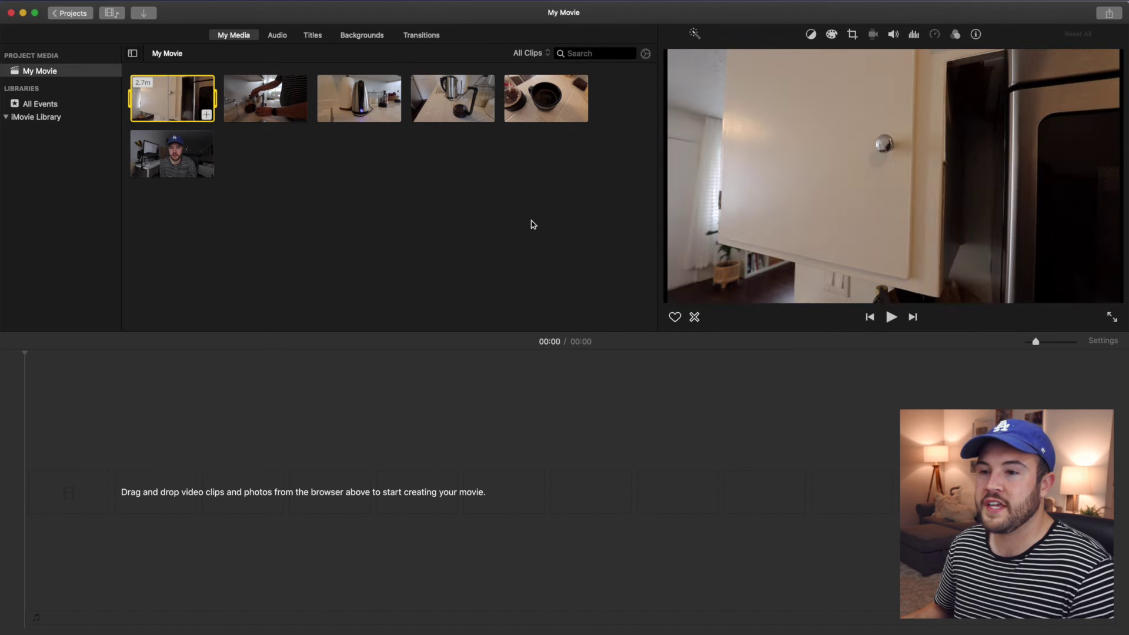
click(310, 428)
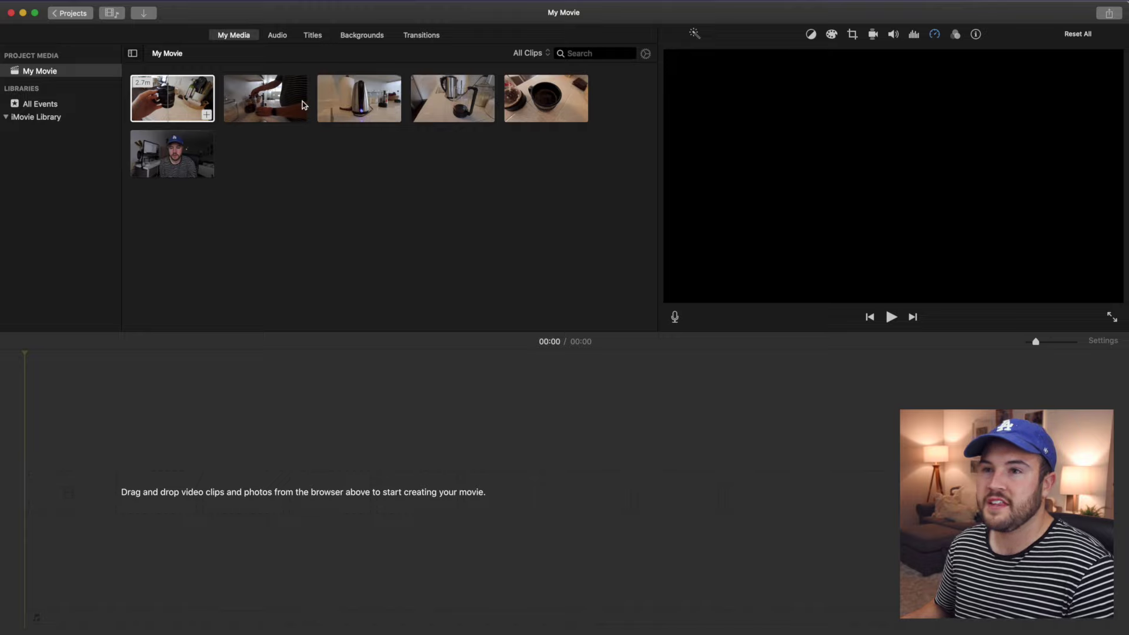
click(136, 97)
mouse_move(135, 97)
mouse_down()
mouse_move(154, 103)
mouse_move(140, 103)
mouse_up()
key(space)
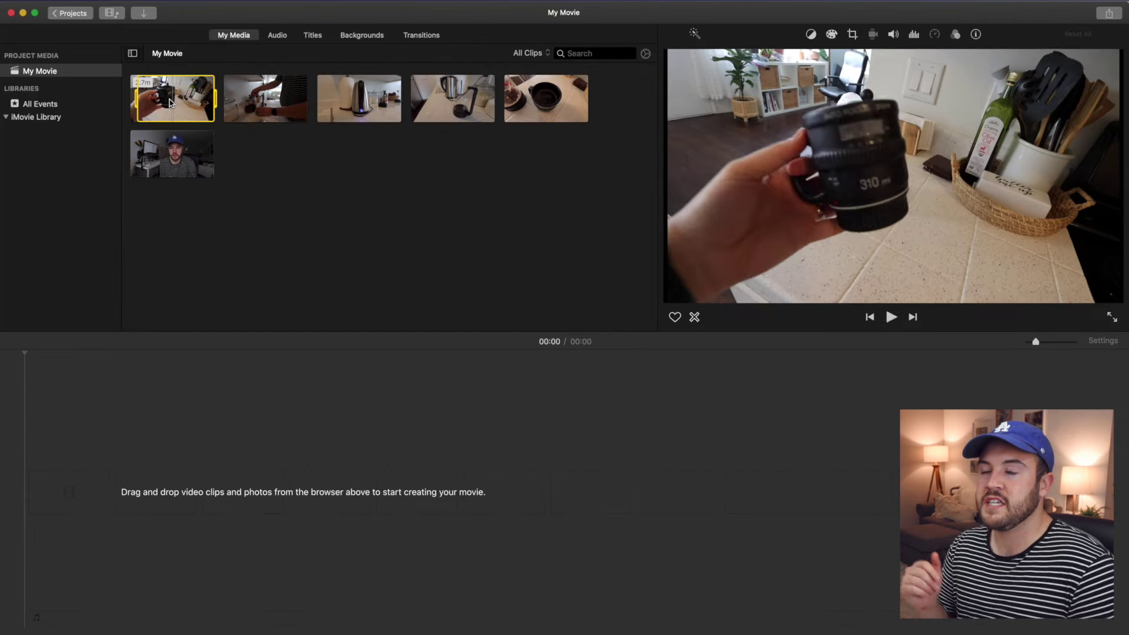
key(space)
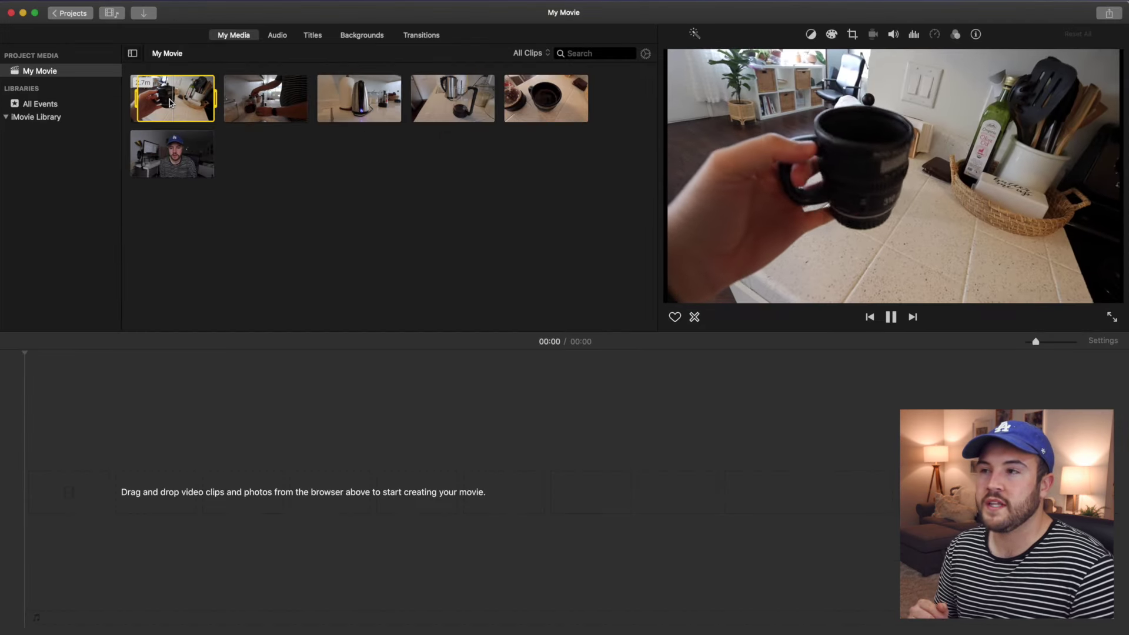
click(158, 101)
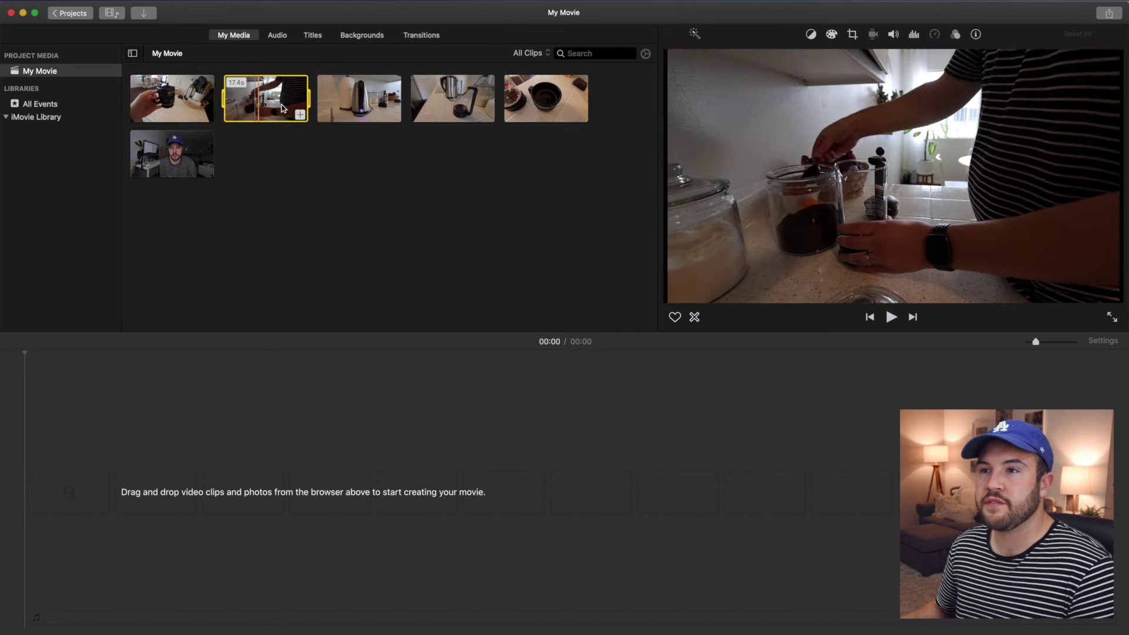
click(353, 104)
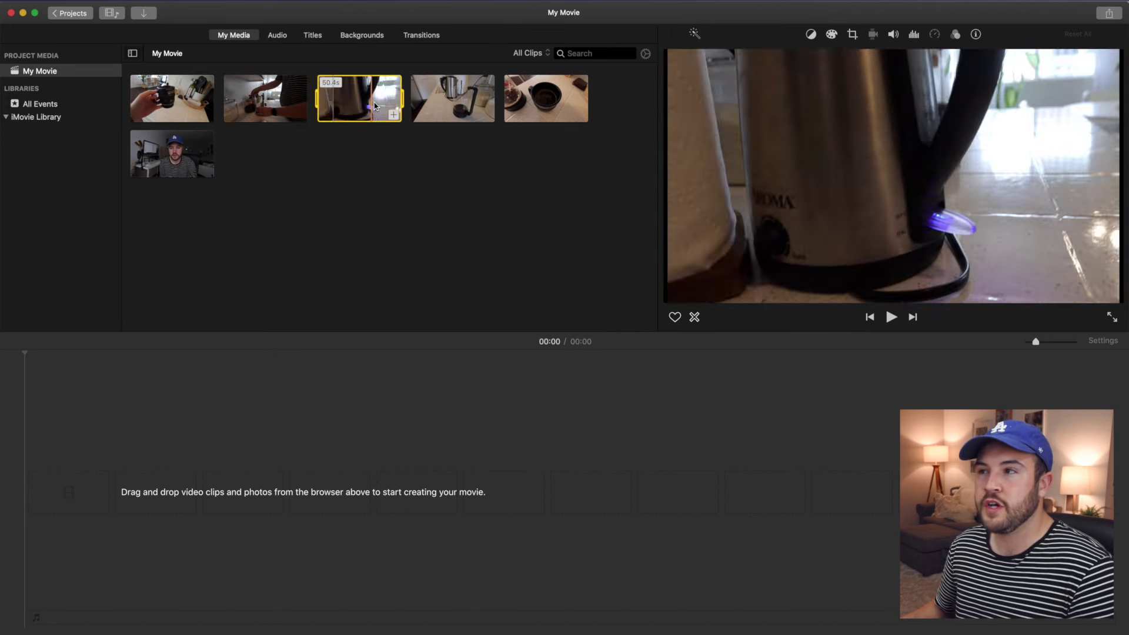
click(450, 104)
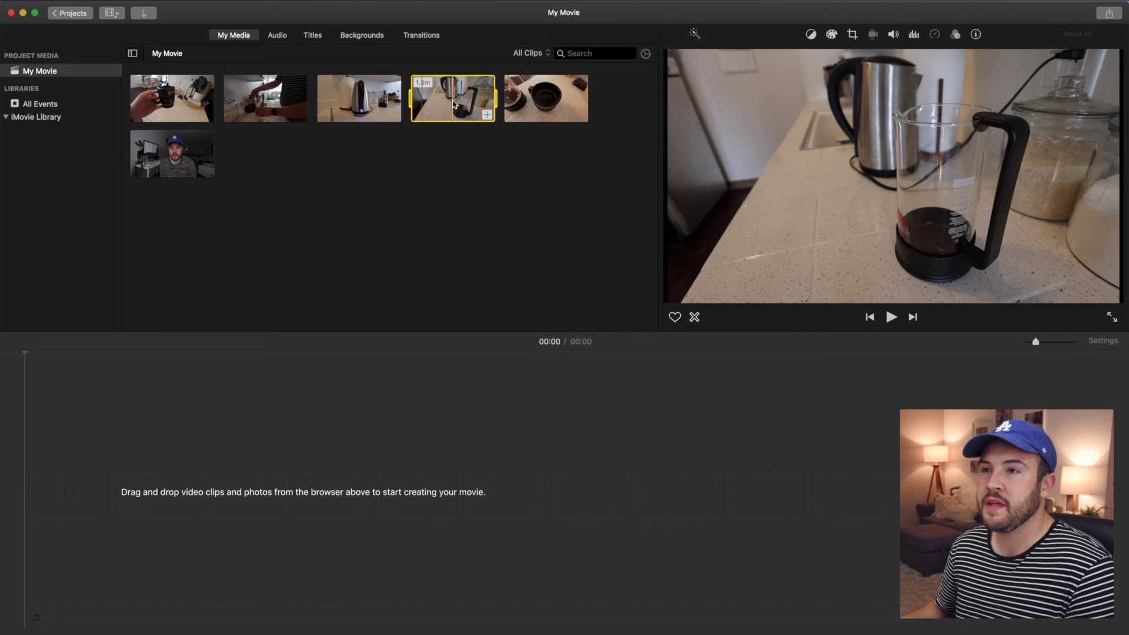
Mark the 50.4-second electric kettle clip as rejected.
click(361, 100)
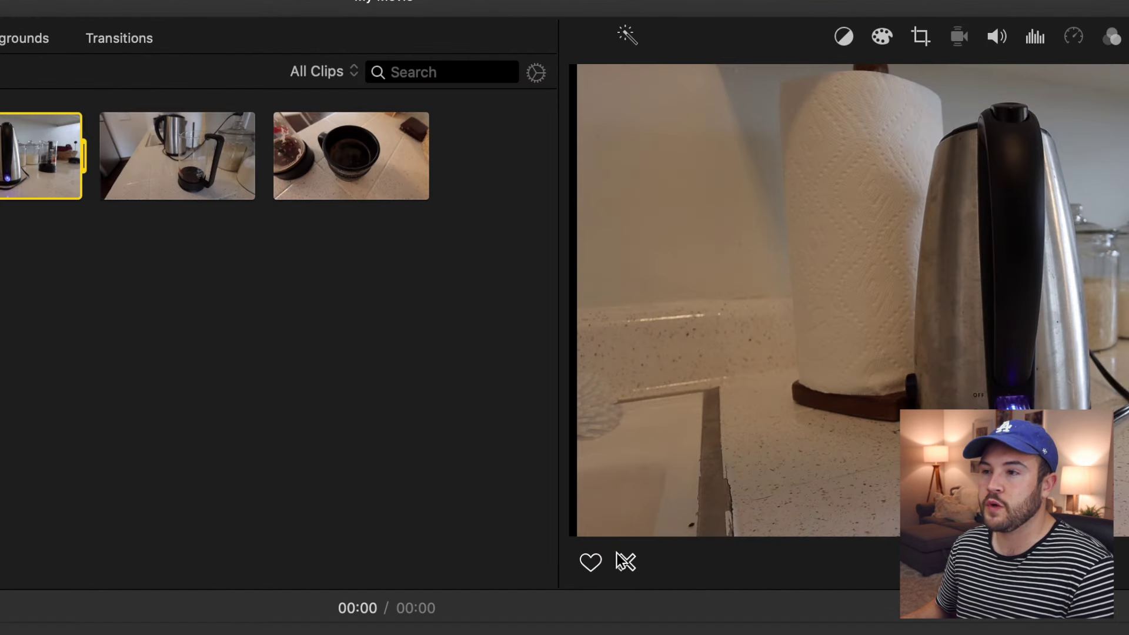
click(591, 563)
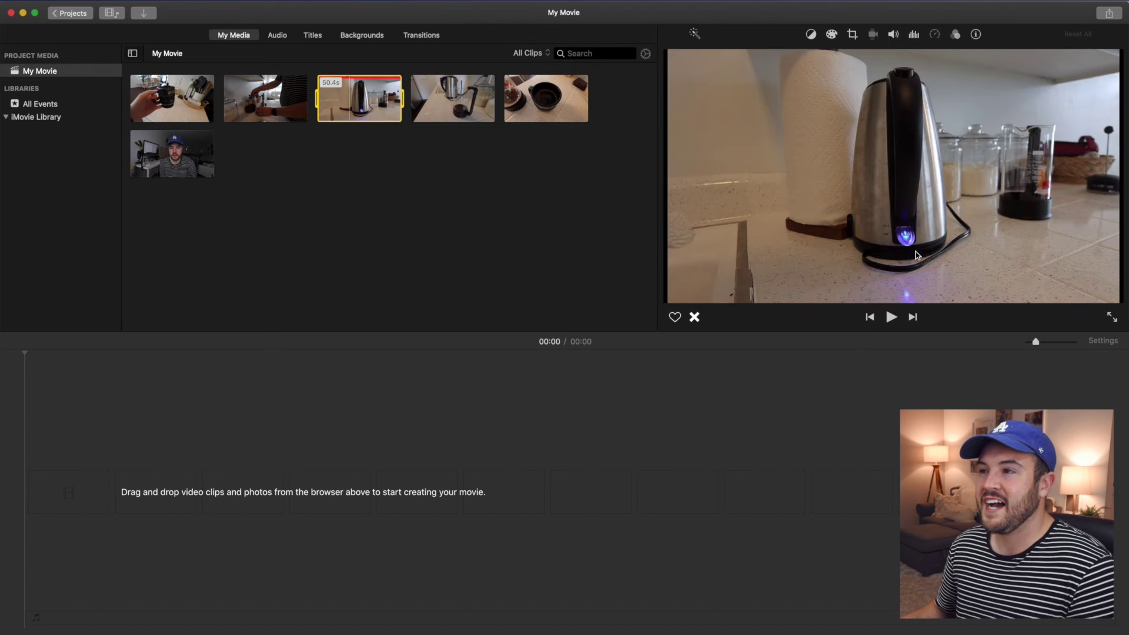
click(428, 99)
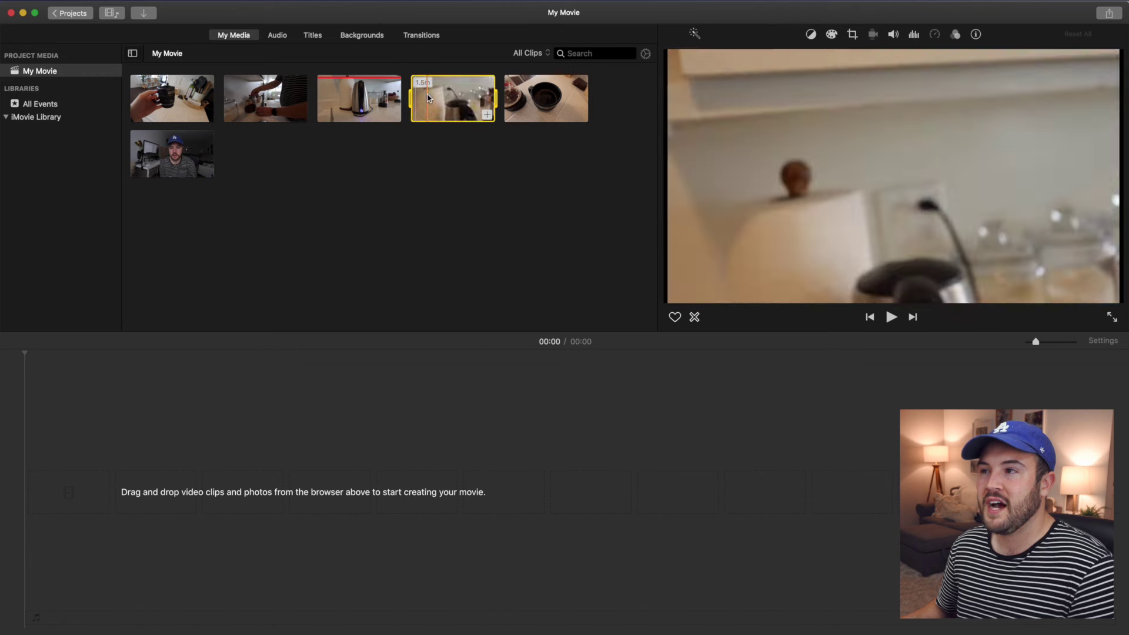
click(339, 94)
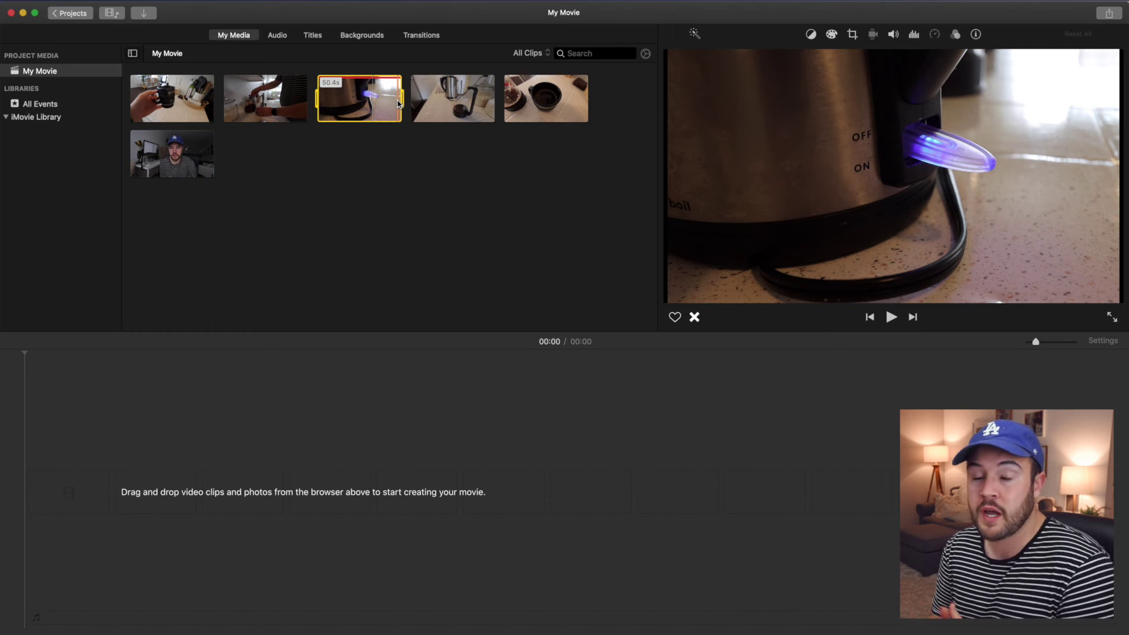
click(684, 356)
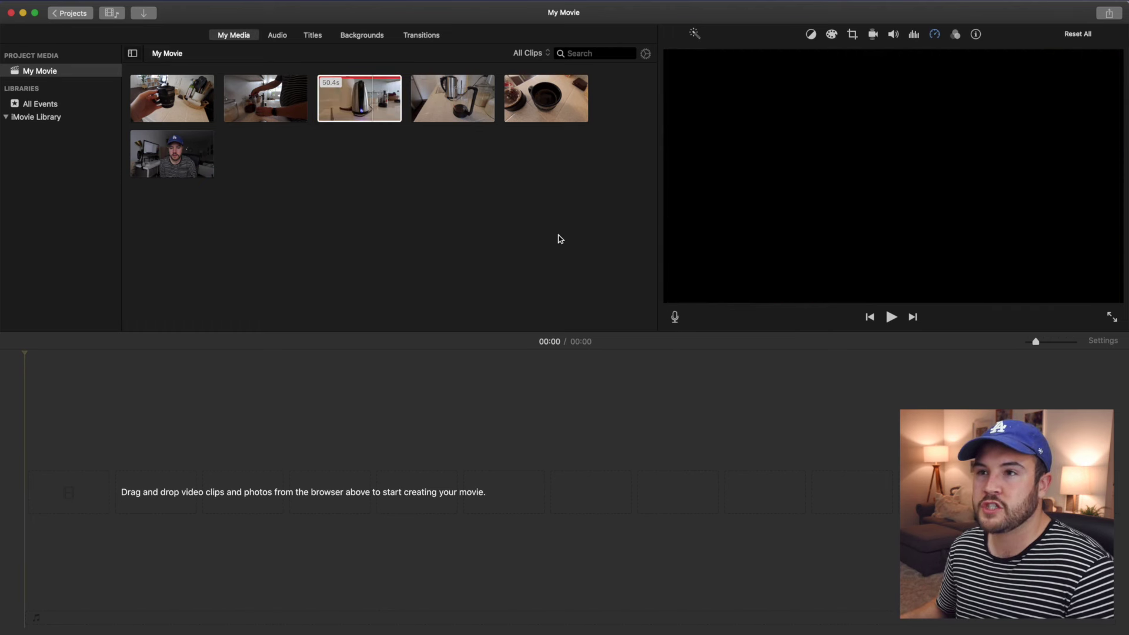
Play back part of the 17.4-second French press clip.
click(353, 99)
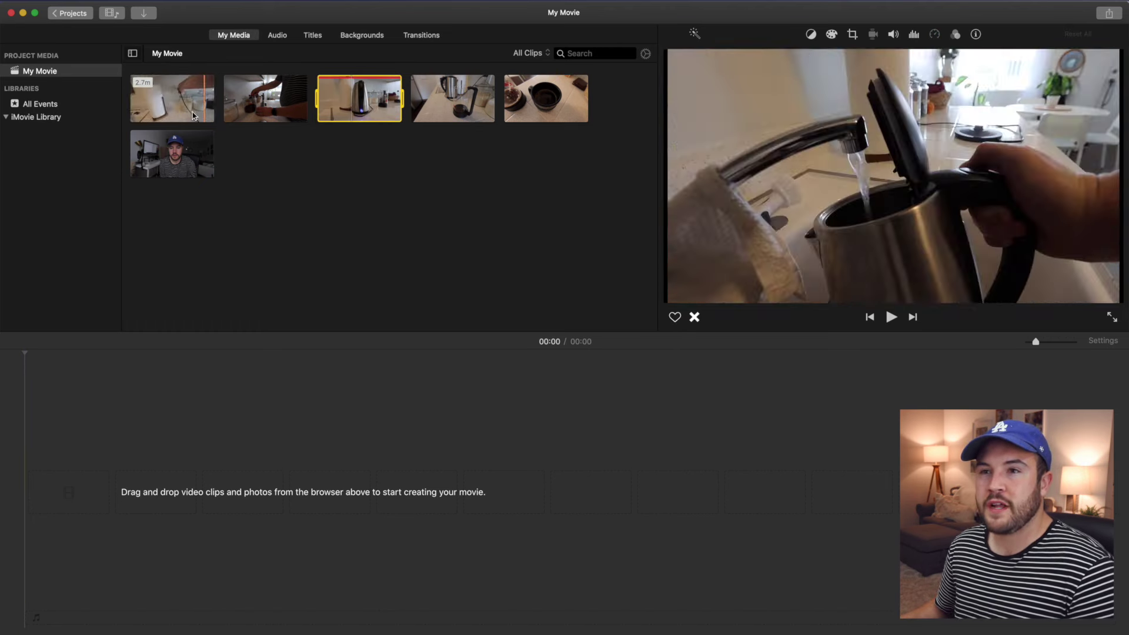
click(263, 106)
key(space)
key(space)
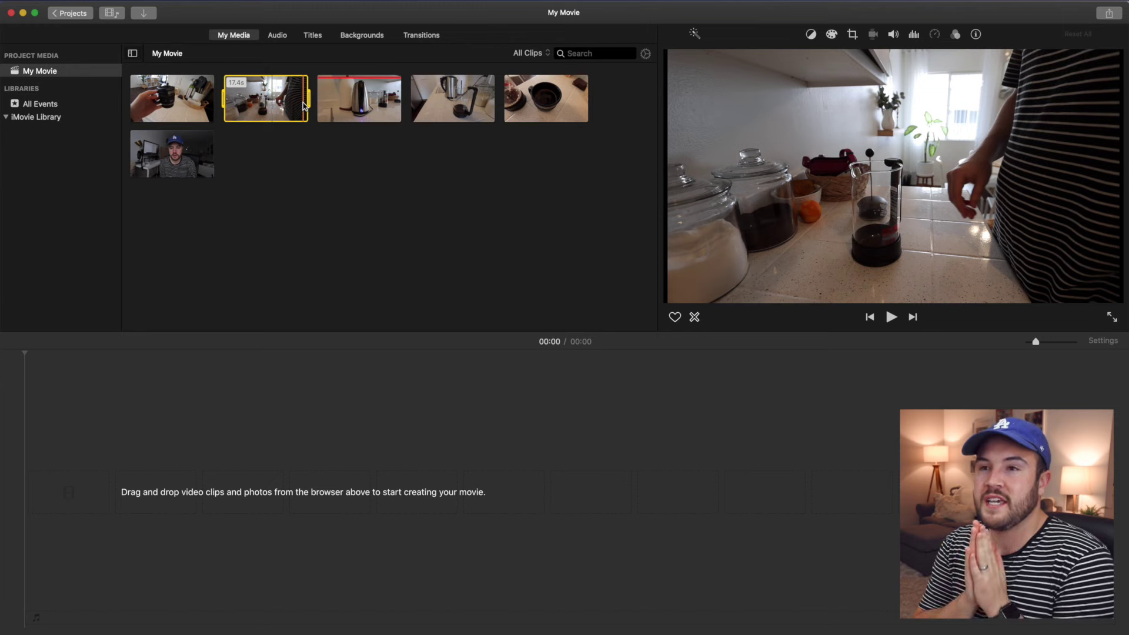
Trim the start of the 2.7-minute clip's selection, leaving a range about 1:58 long, and play it to check the starting point.
click(134, 99)
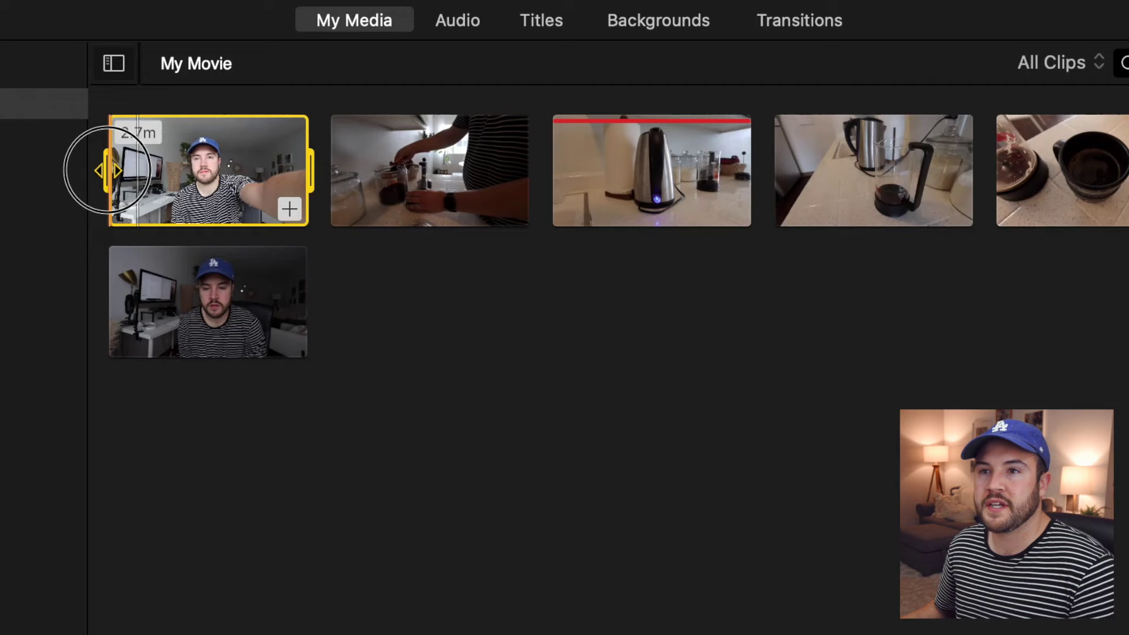
drag(130, 98, 143, 100)
drag(139, 174, 166, 176)
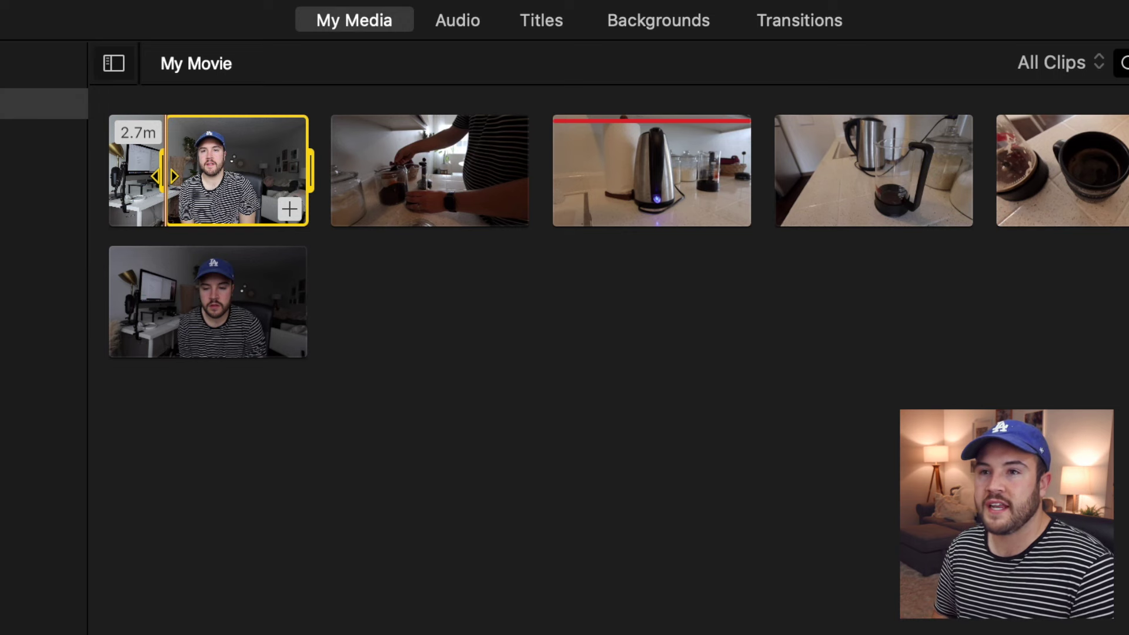
key(space)
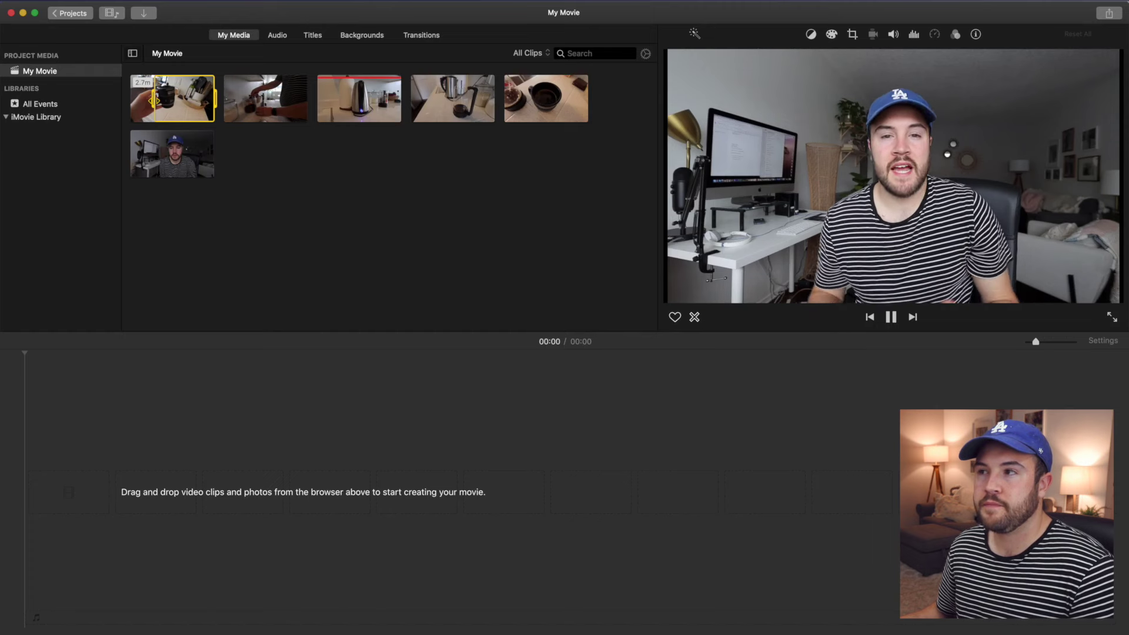
key(space)
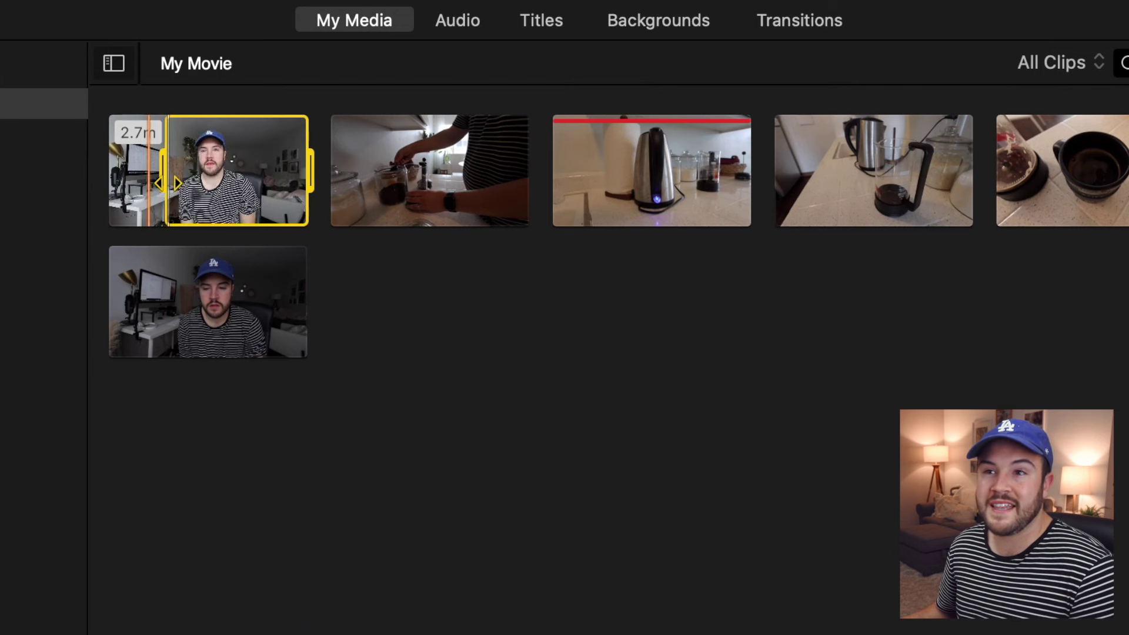
mouse_move(163, 176)
mouse_down()
mouse_move(102, 177)
mouse_move(164, 180)
mouse_up()
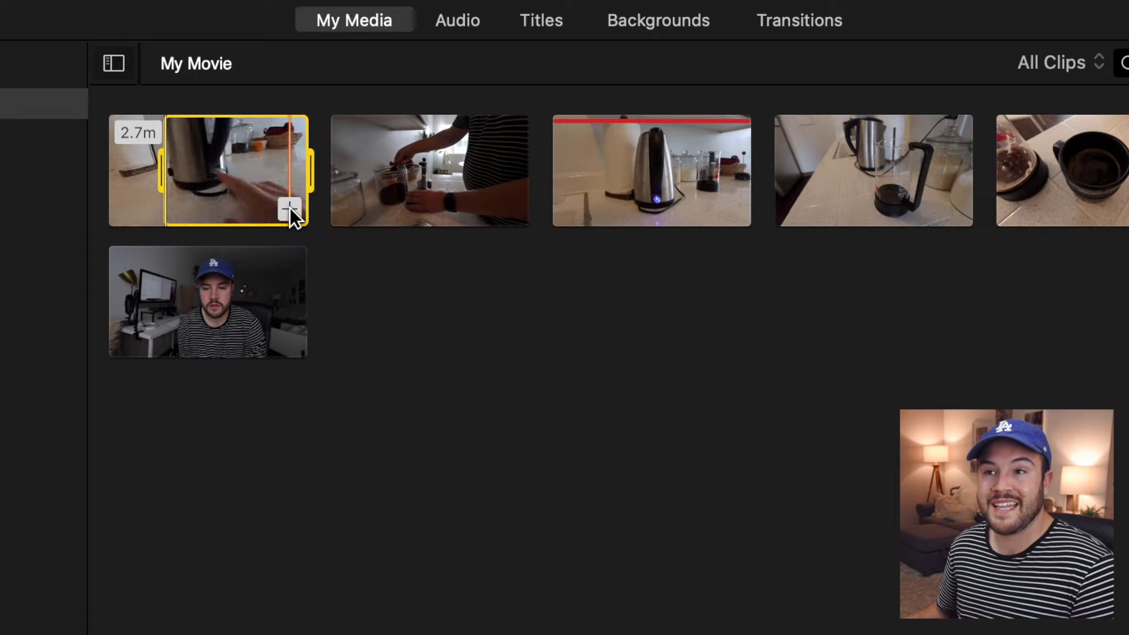
Add the selected range of the 2.7-minute clip to the timeline, and delete all timeline contents again.
click(290, 207)
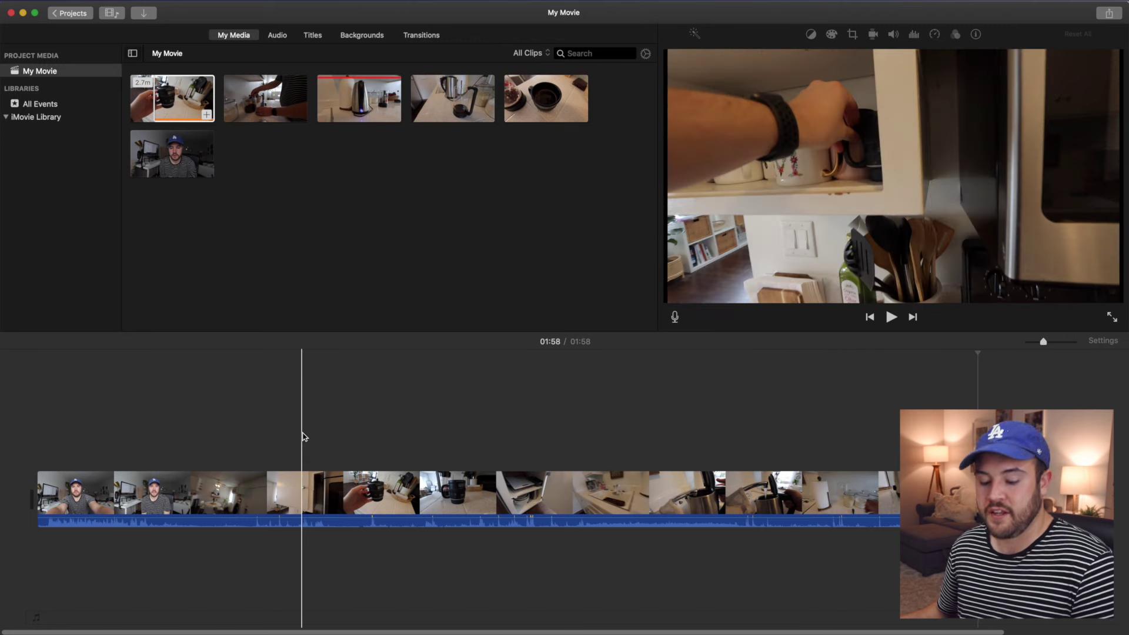
key(super+a)
key(Delete)
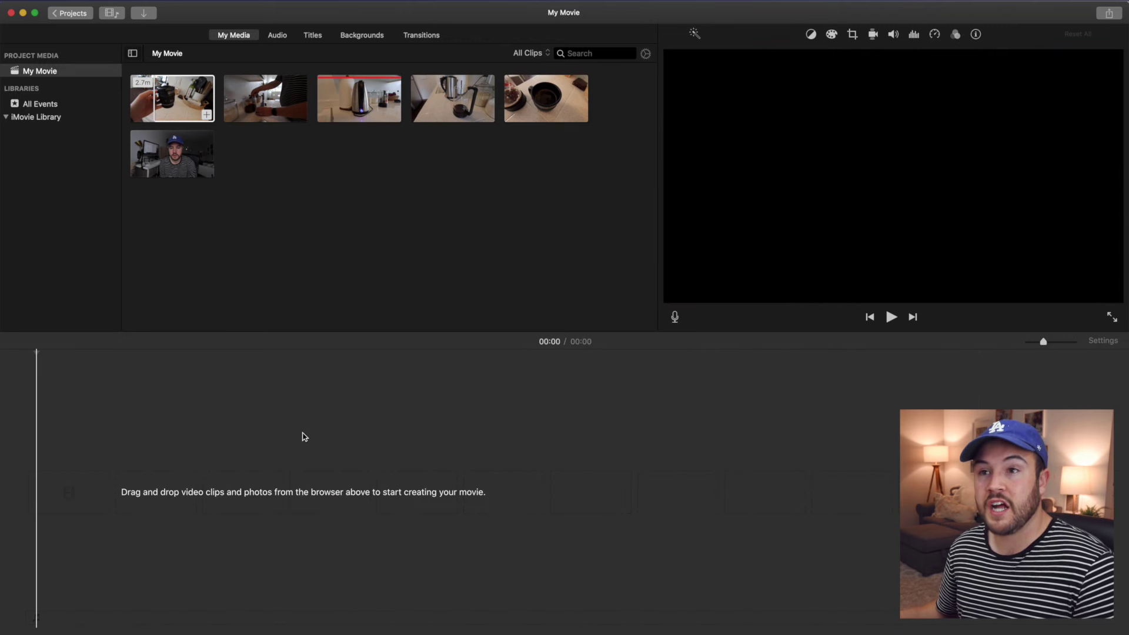
Add the selected range of the 2.7-minute clip to the timeline and play its opening to find where it should start.
drag(208, 111, 131, 501)
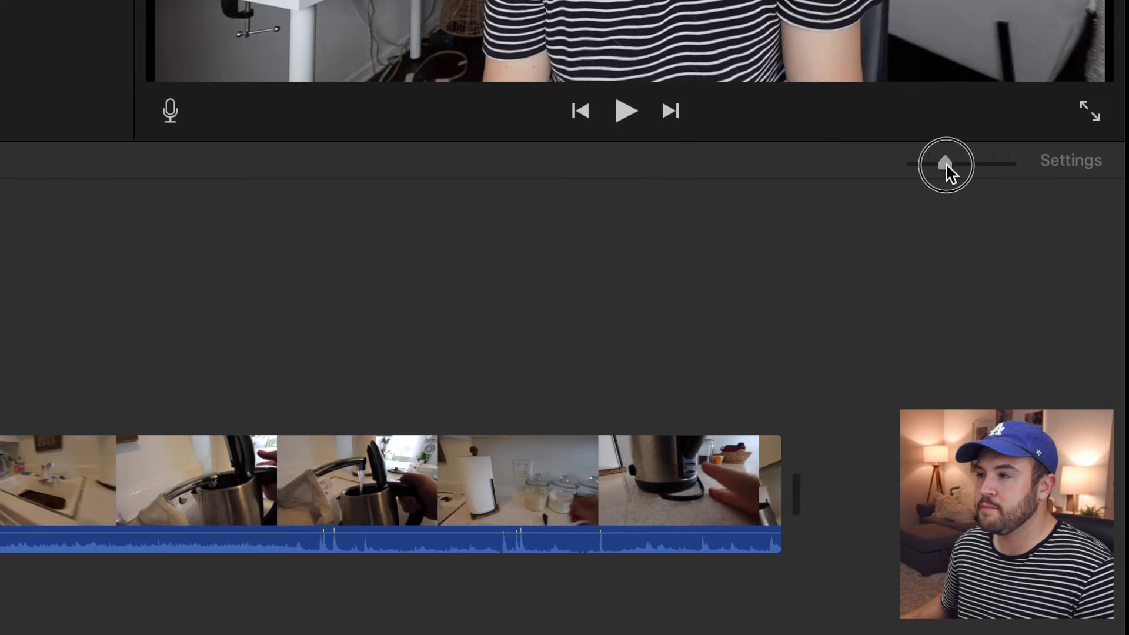
drag(947, 167, 995, 167)
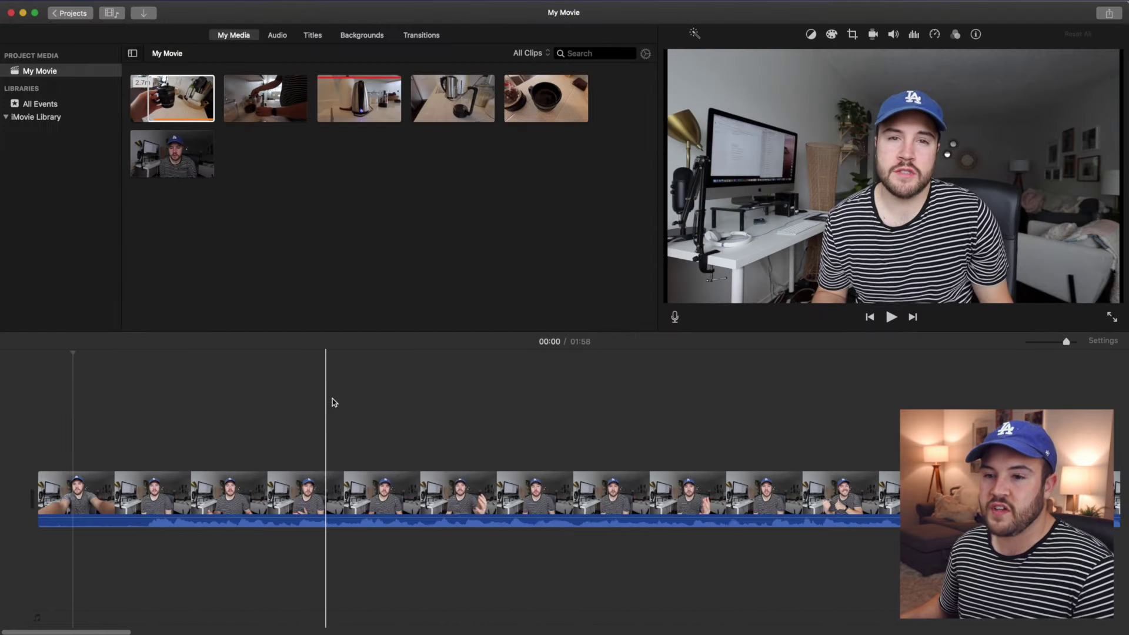
key(space)
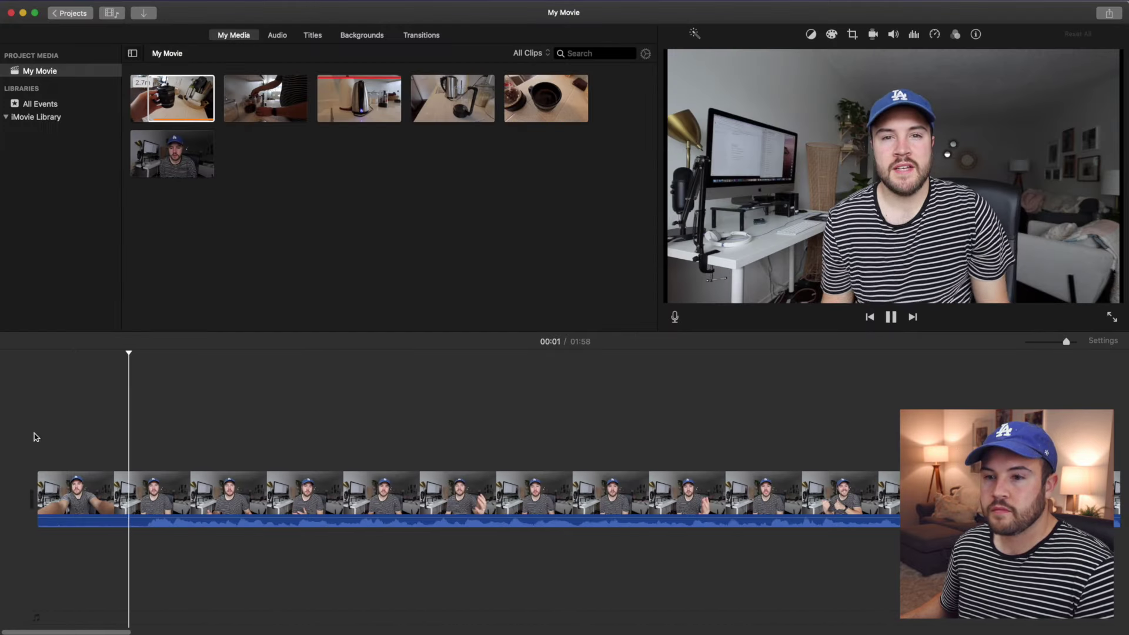
key(space)
click(149, 435)
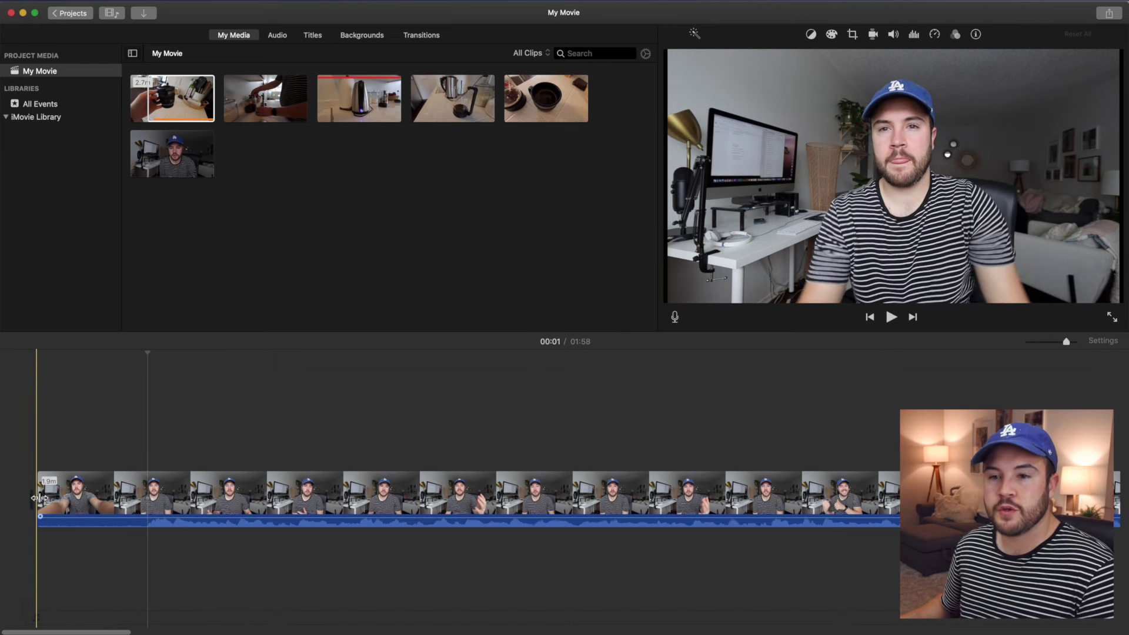
Trim the start of the timeline clip so the project lasts 1:57, and play the new opening.
drag(40, 497, 141, 504)
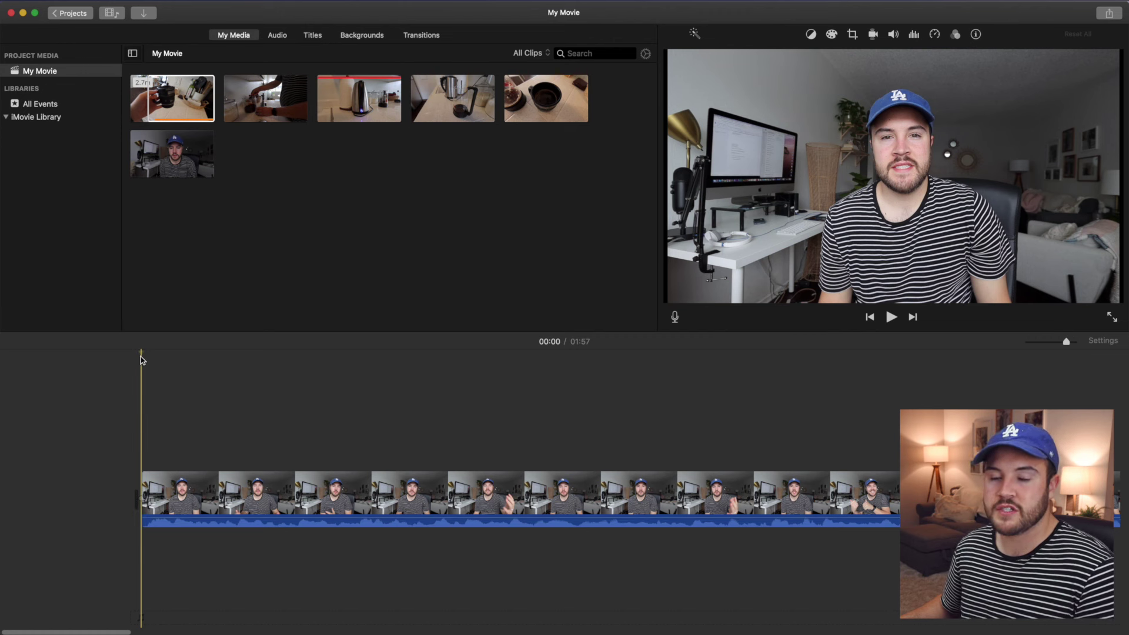
key(space)
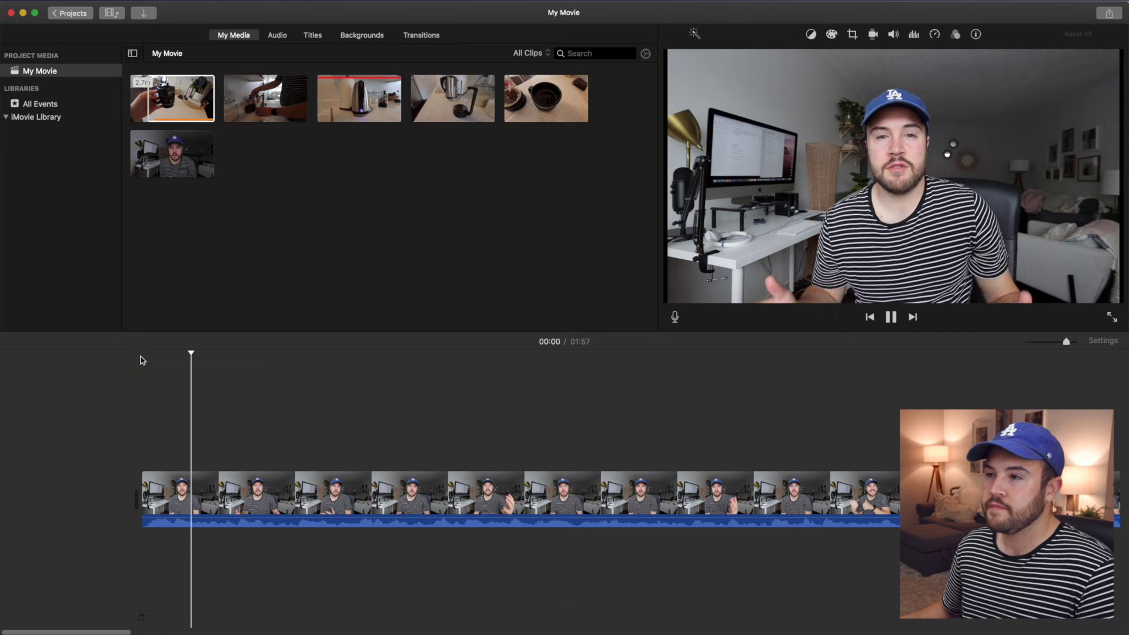
key(space)
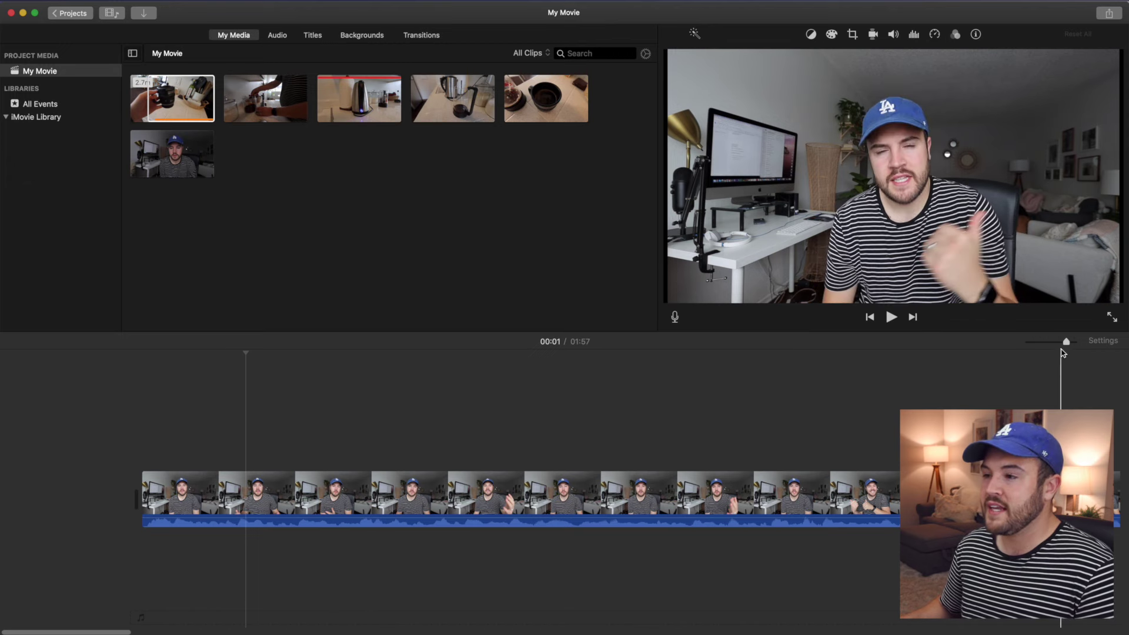
Find the end of the desk shot in the timeline clip, split the clip at about 14 seconds and delete the part after it.
drag(1052, 342, 1043, 342)
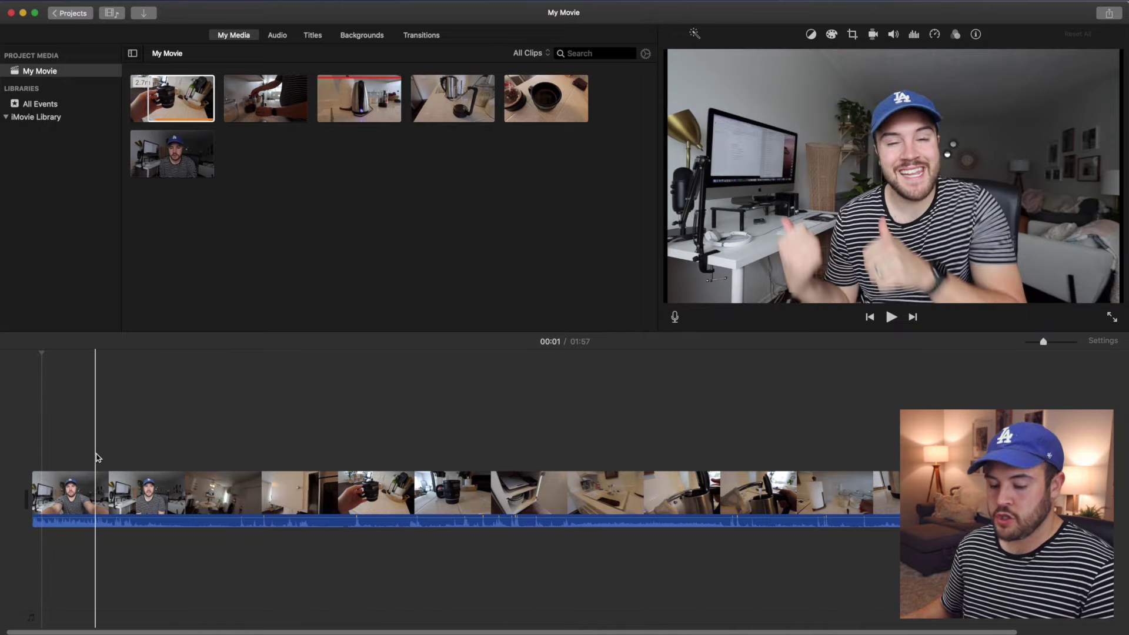
scroll(97, 457, up, 5)
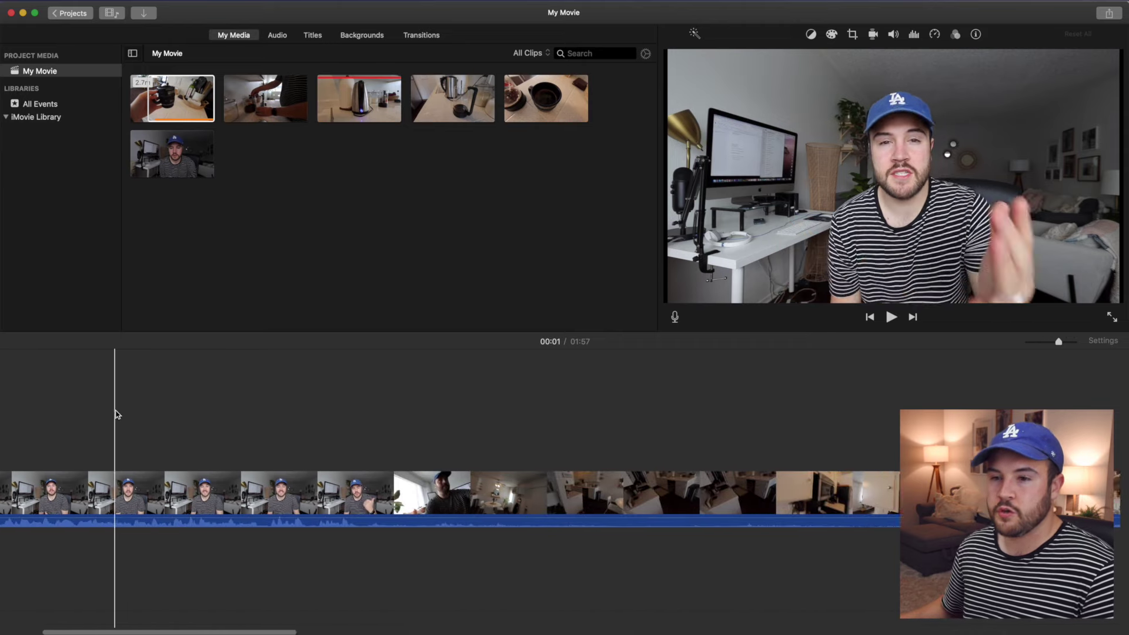
scroll(135, 420, left, 2)
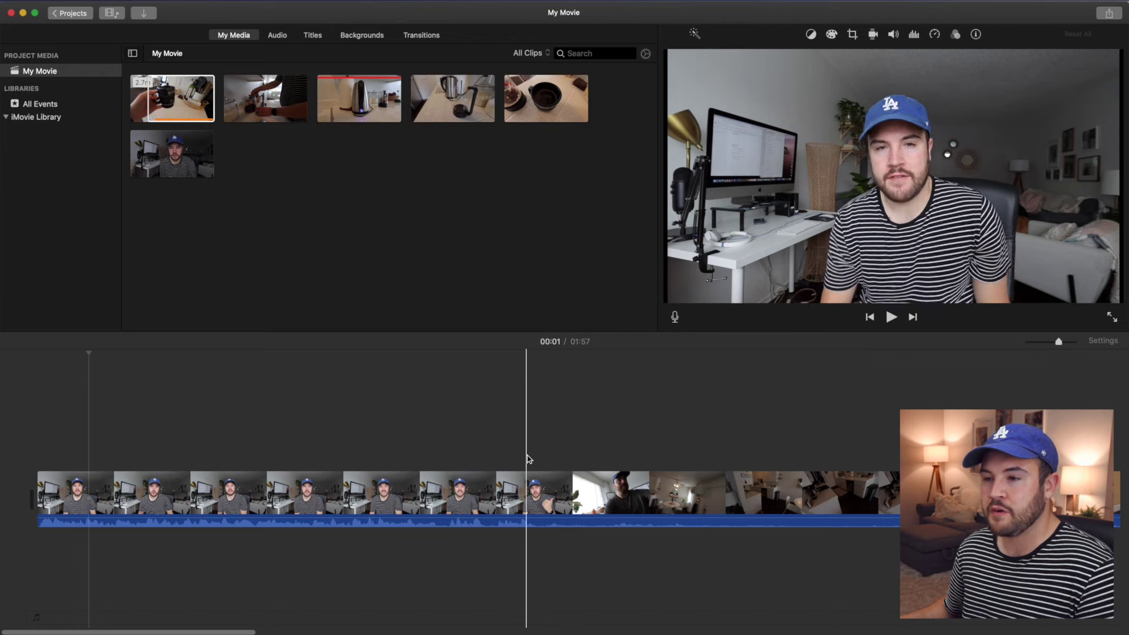
click(500, 444)
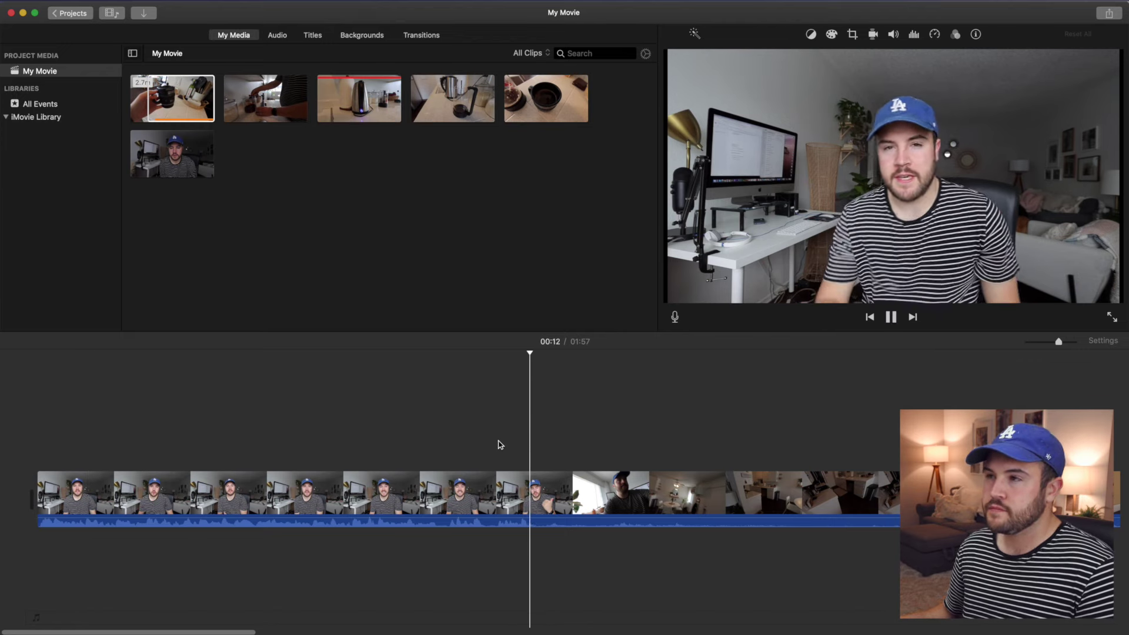
key(space)
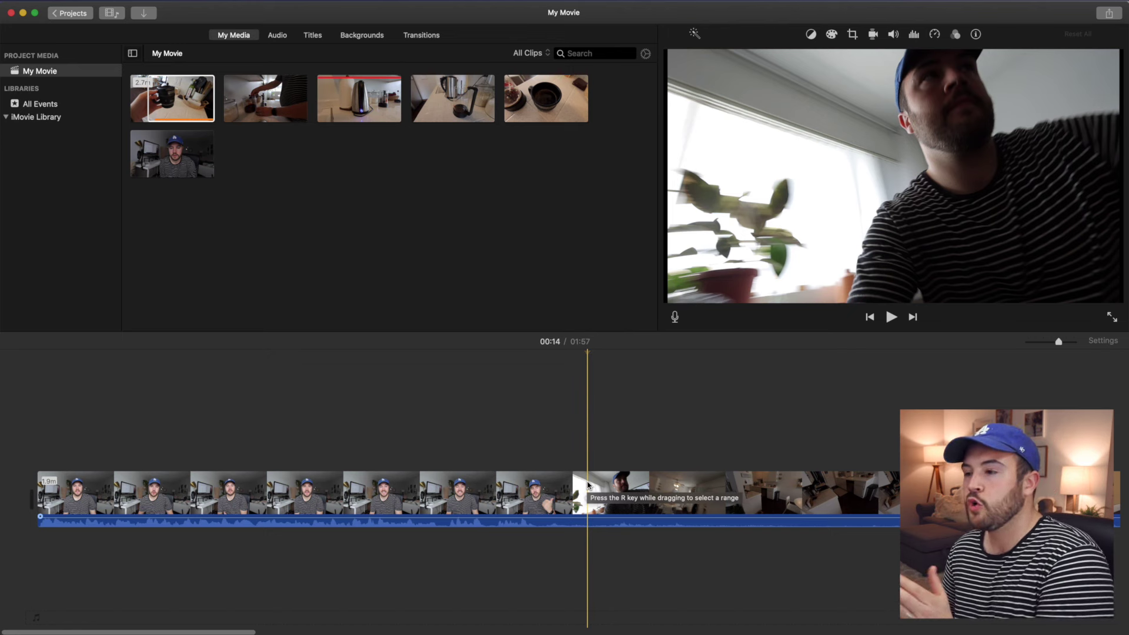
click(590, 492)
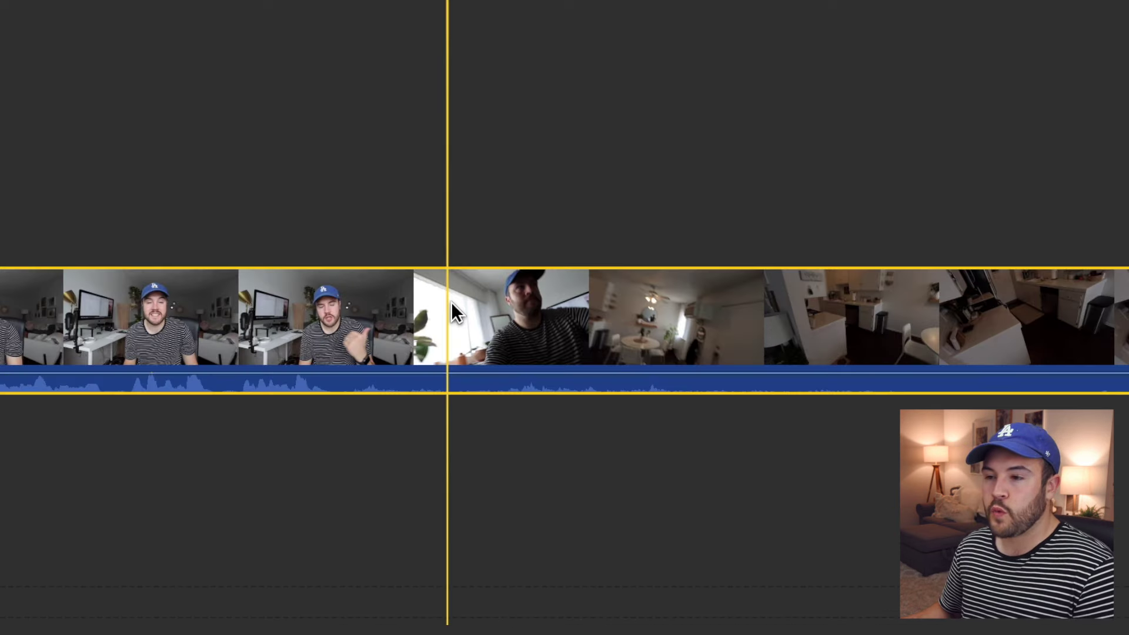
right_click(589, 487)
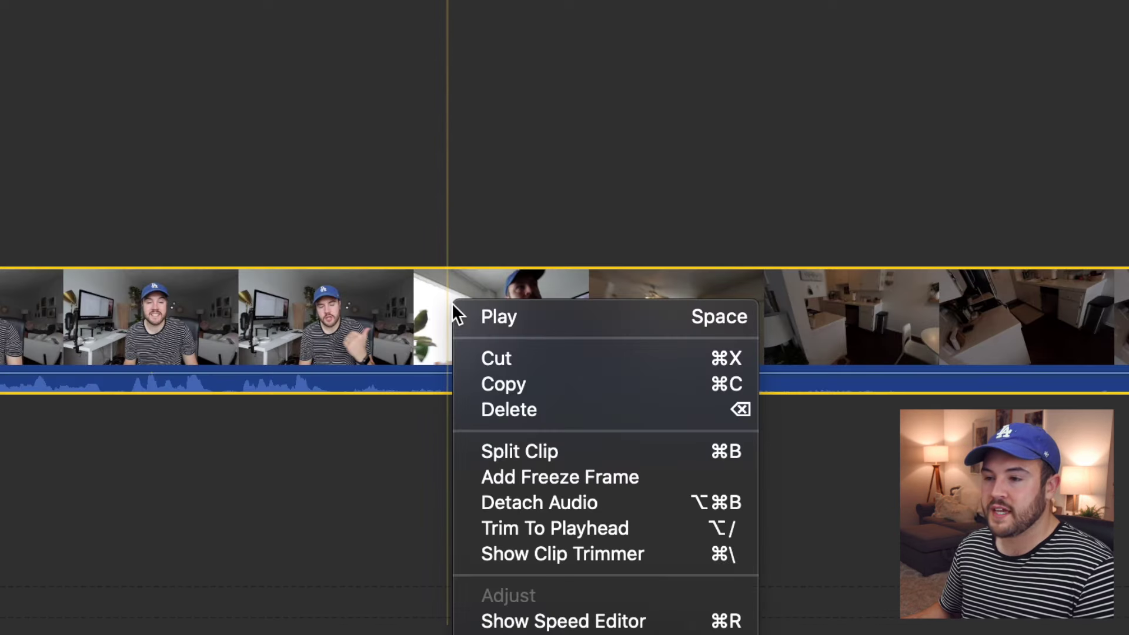
click(550, 450)
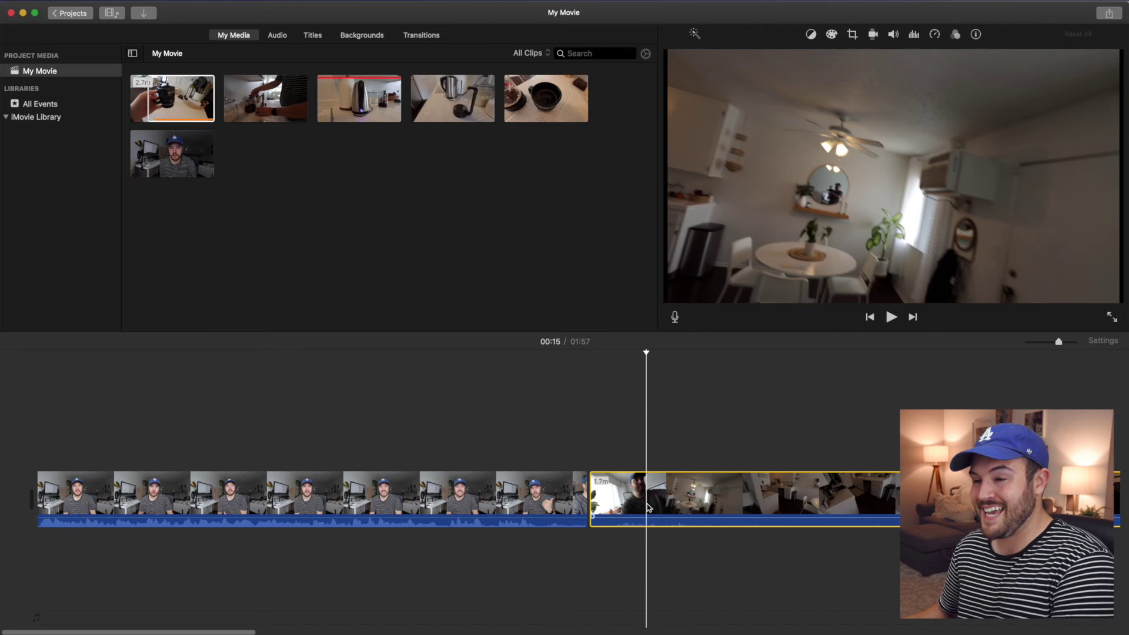
key(Delete)
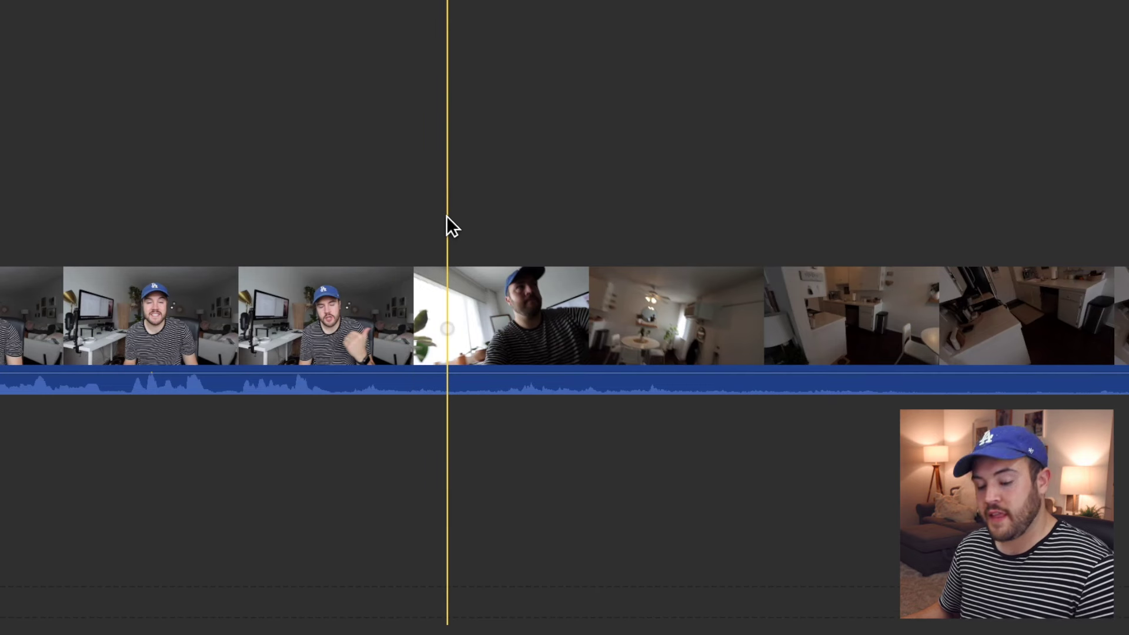
Repeat the split at about 14 seconds and remove the footage that follows the desk shot.
key(super+b)
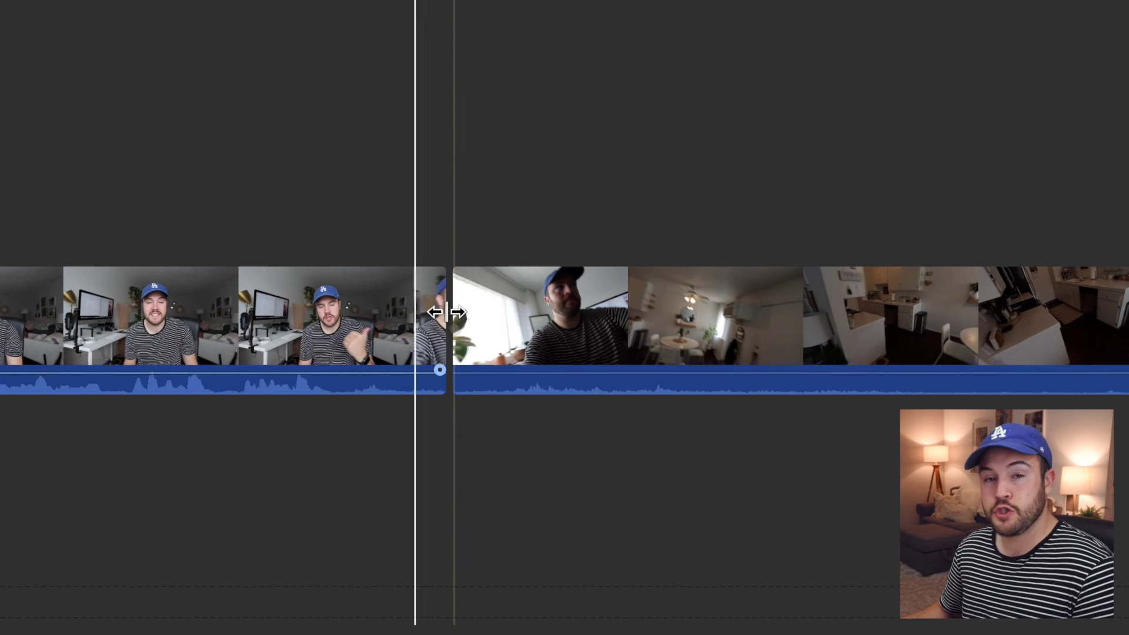
click(520, 309)
key(Delete)
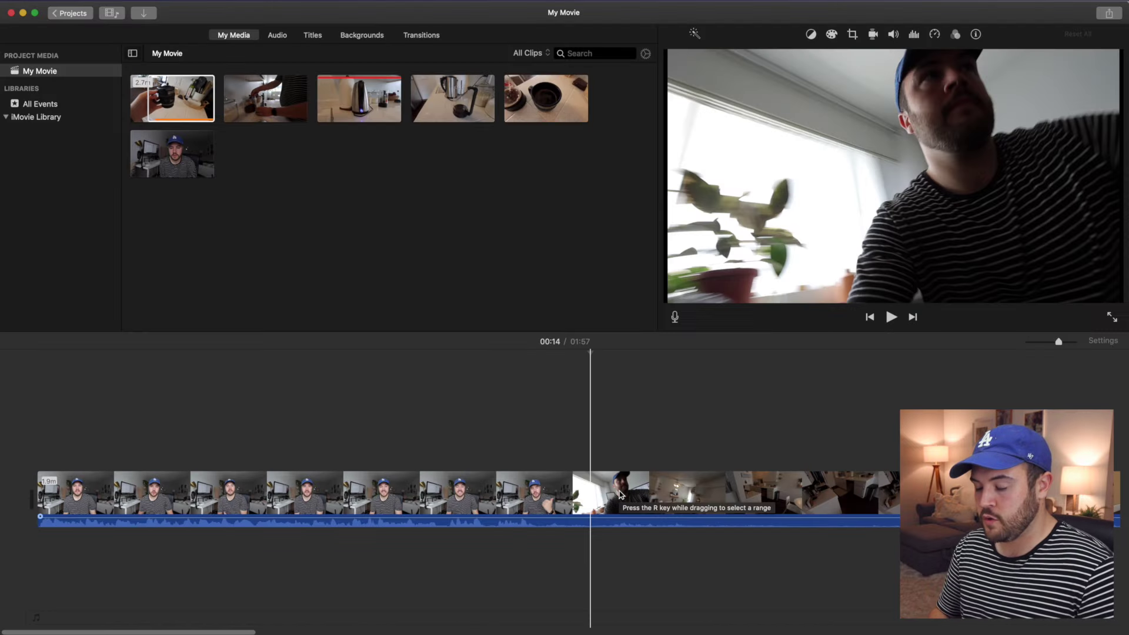
Trim the end of the timeline clip back to the close of the desk shot, at about 13 seconds.
scroll(620, 494, down, 5)
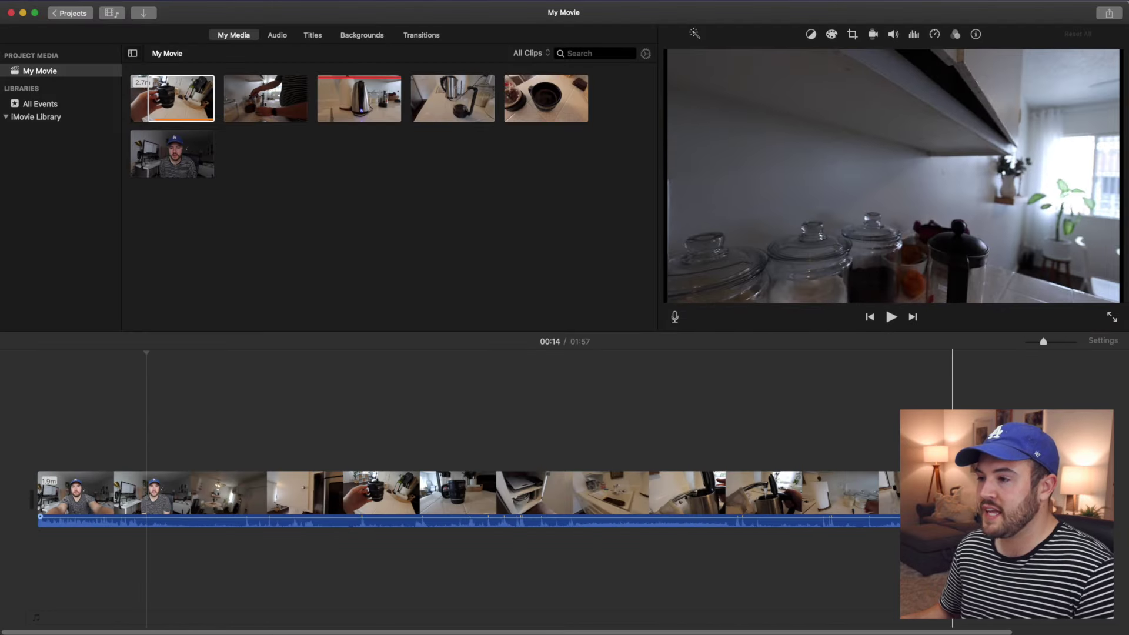
drag(898, 509, 146, 490)
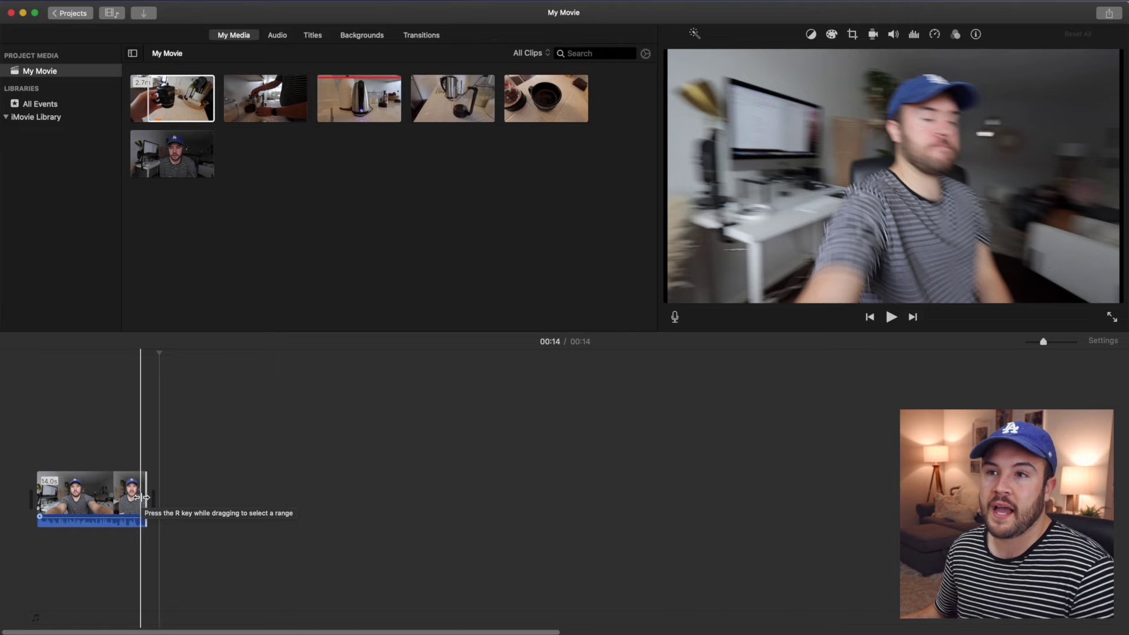
mouse_move(144, 497)
mouse_down()
mouse_move(296, 505)
mouse_move(157, 502)
mouse_up()
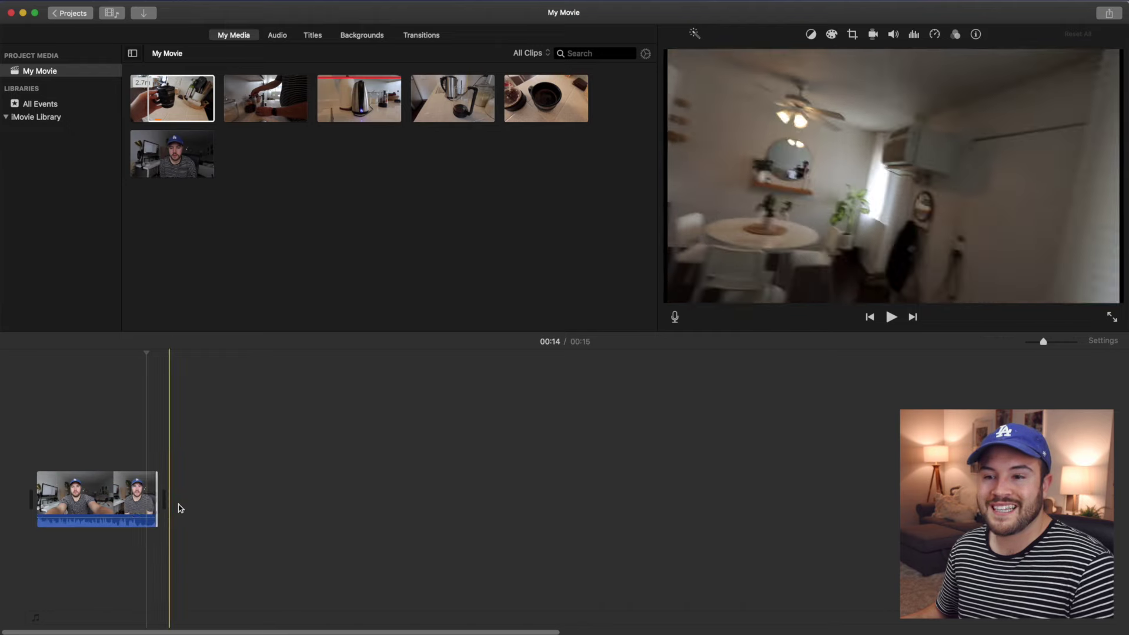
click(137, 353)
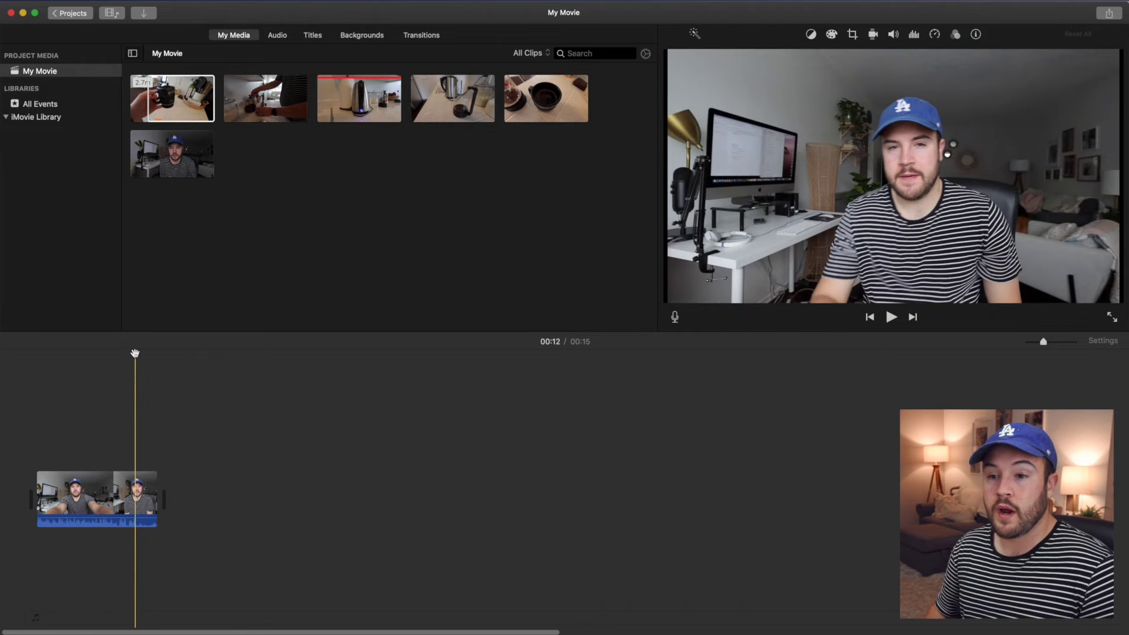
key(super+equal)
Move the start of the 2.7-minute clip's selection to the kitchen cupboard shot and add that range at the end of the timeline.
click(167, 100)
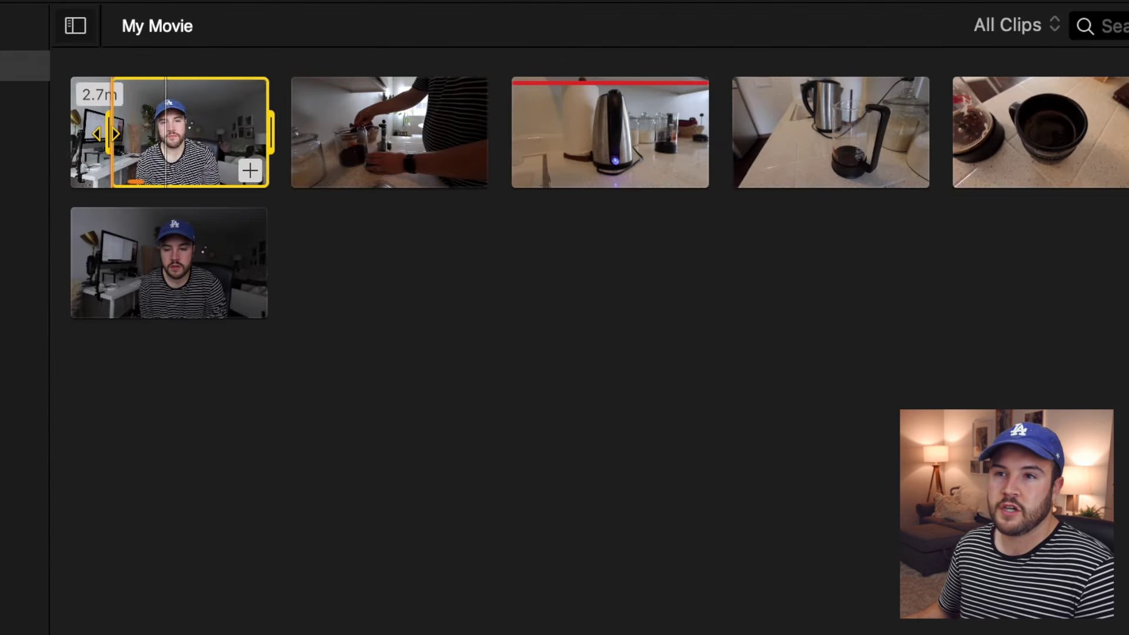
drag(148, 100, 217, 423)
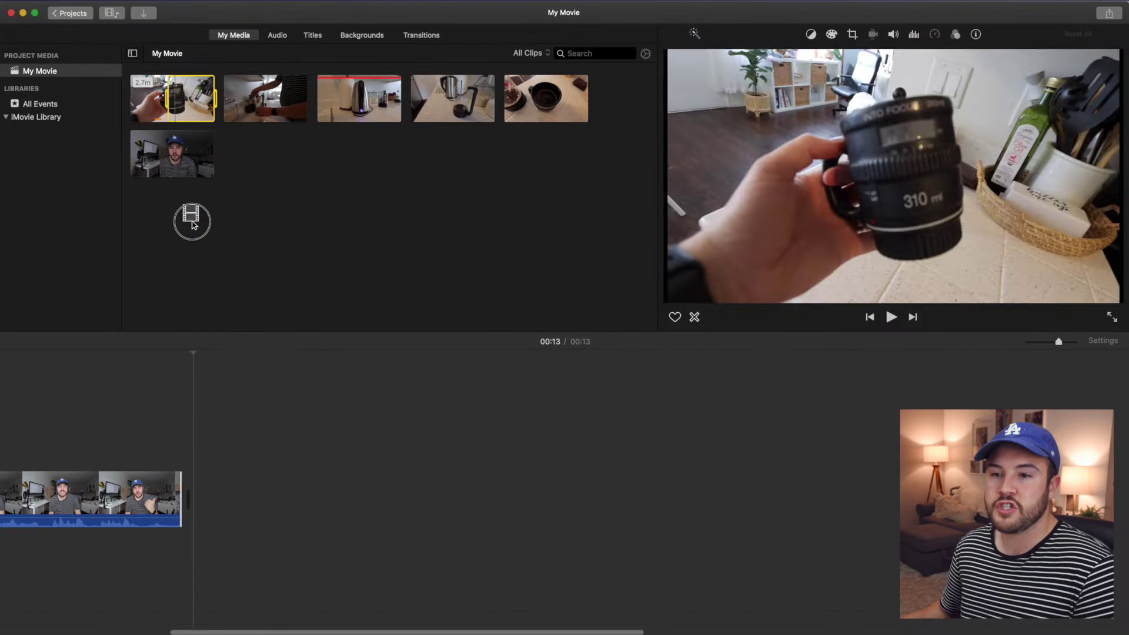
drag(192, 223, 198, 470)
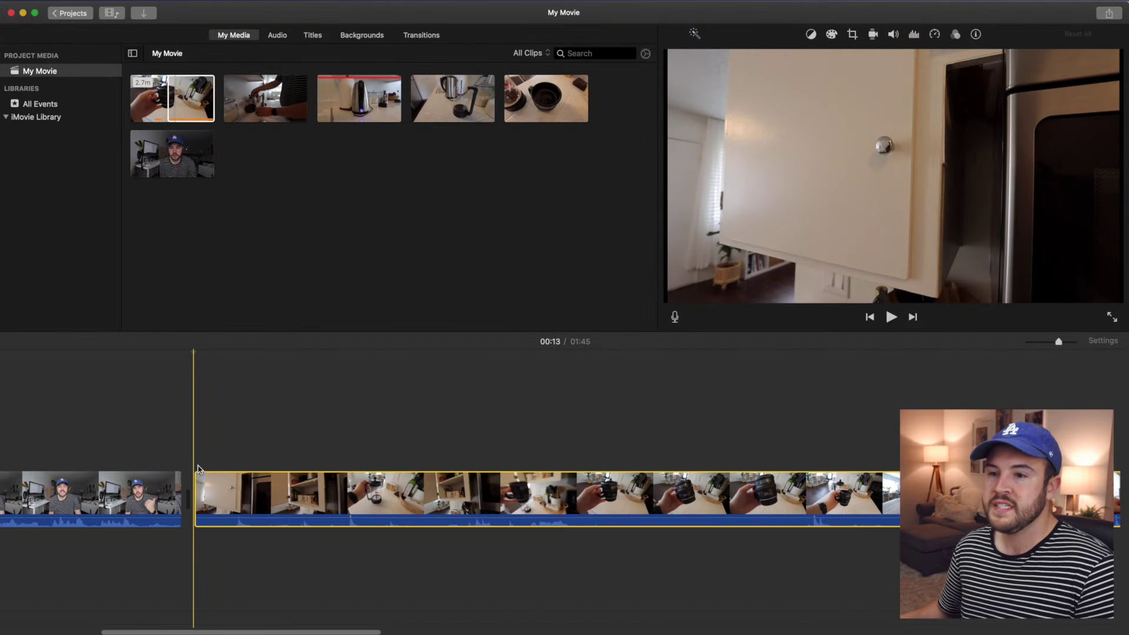
Trim the start of the kitchen clip in the timeline so the project lasts 1:44, and play the new cut.
key(space)
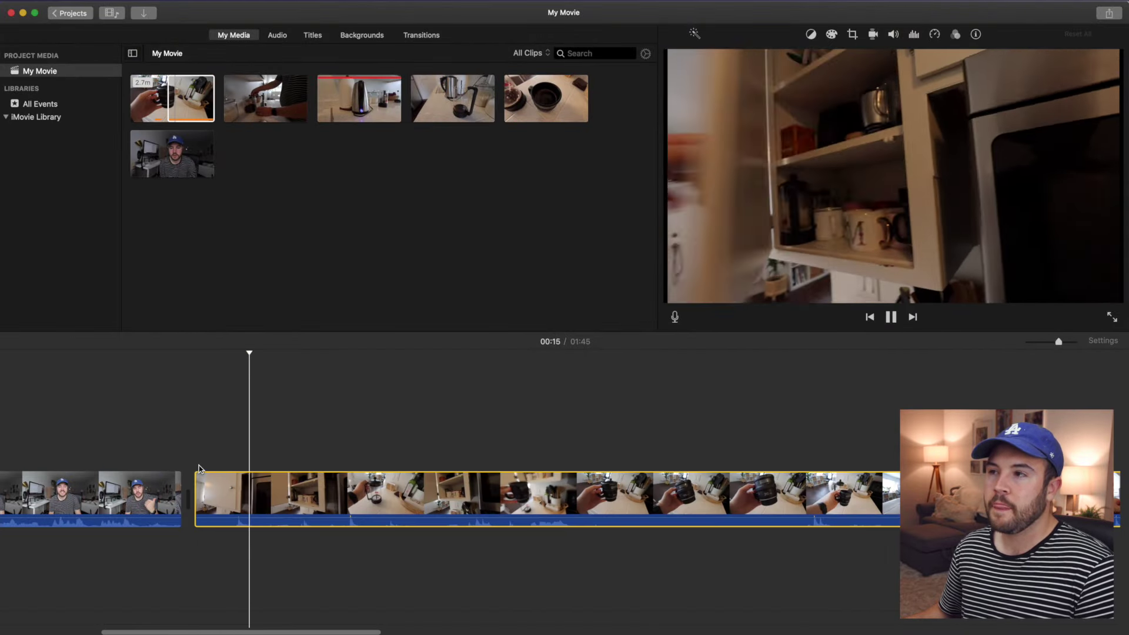
key(space)
drag(195, 499, 217, 501)
key(space)
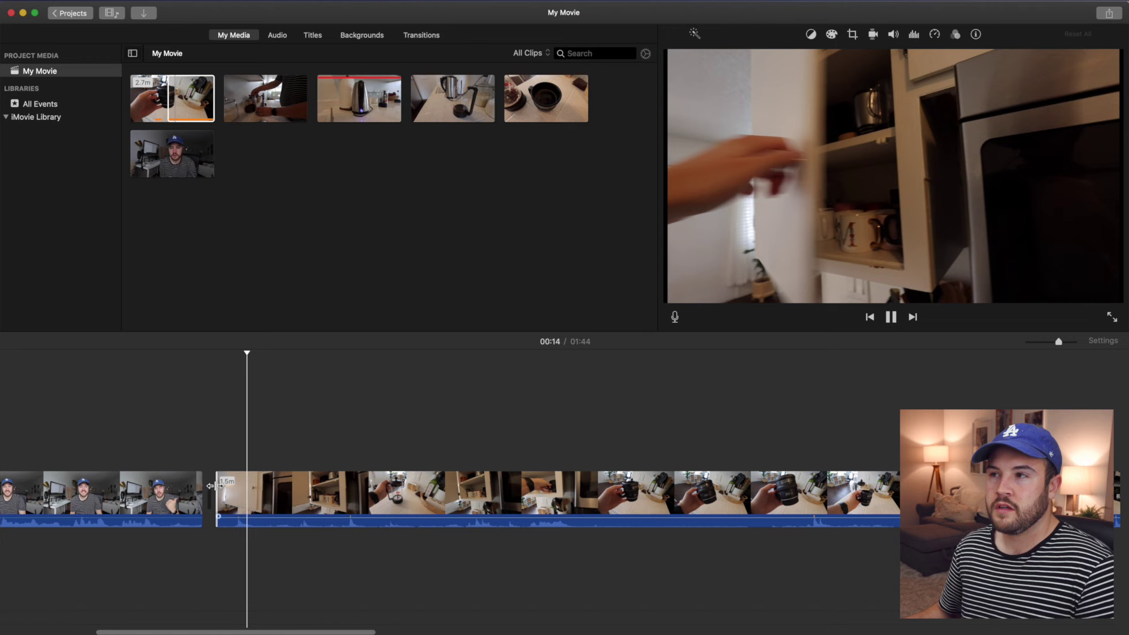
key(space)
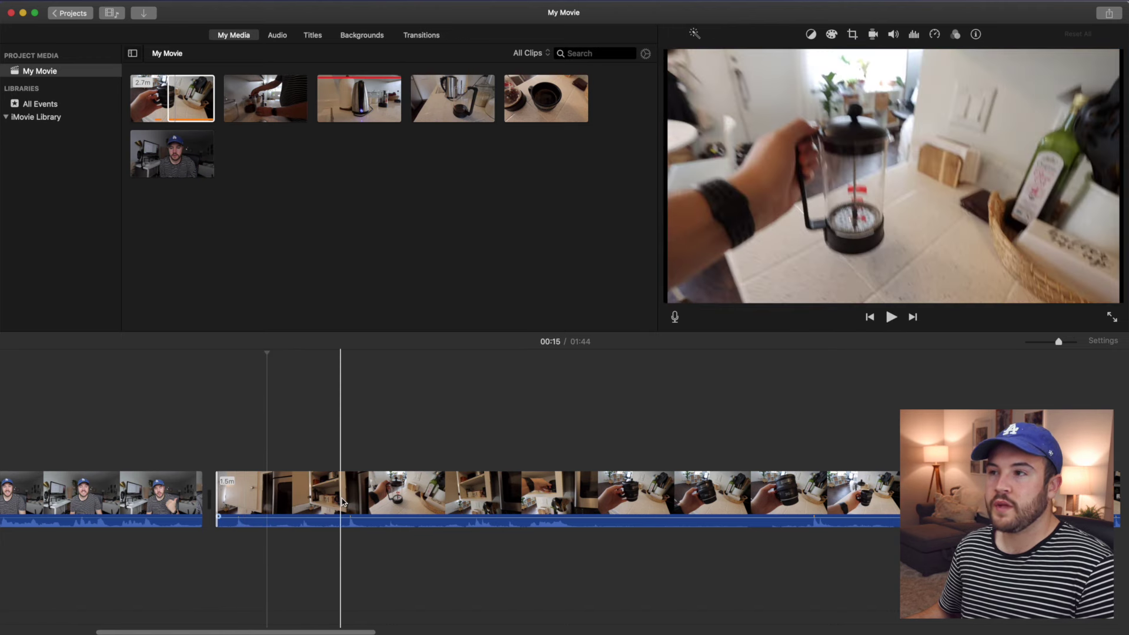
Play the kitchen clip up to the French press coming out of the cupboard and split it at about 16 seconds.
key(space)
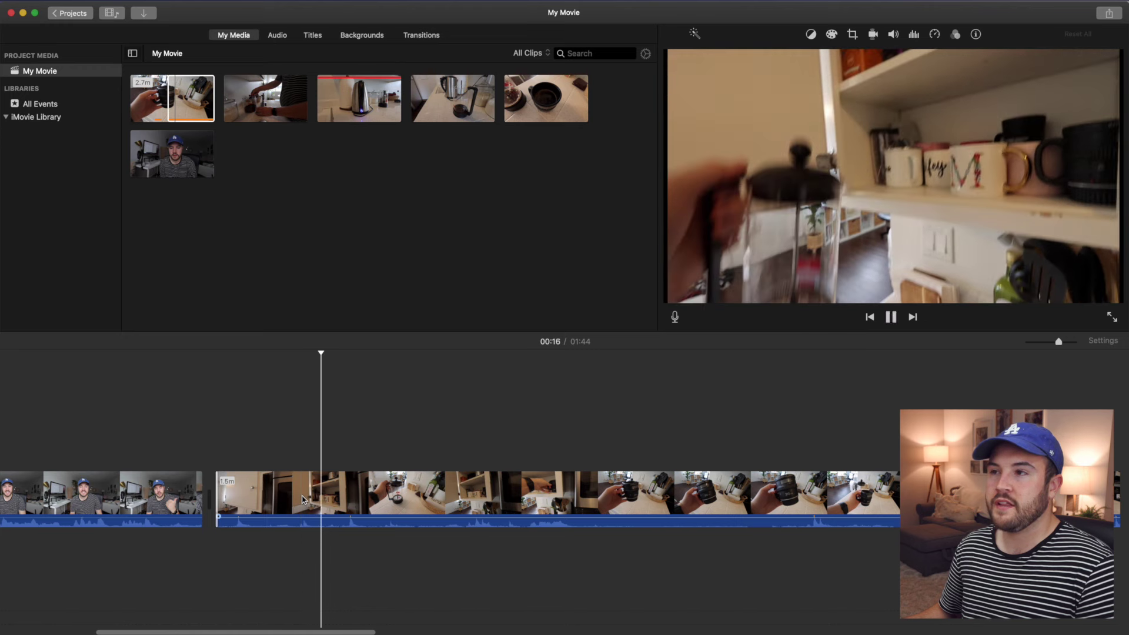
click(320, 492)
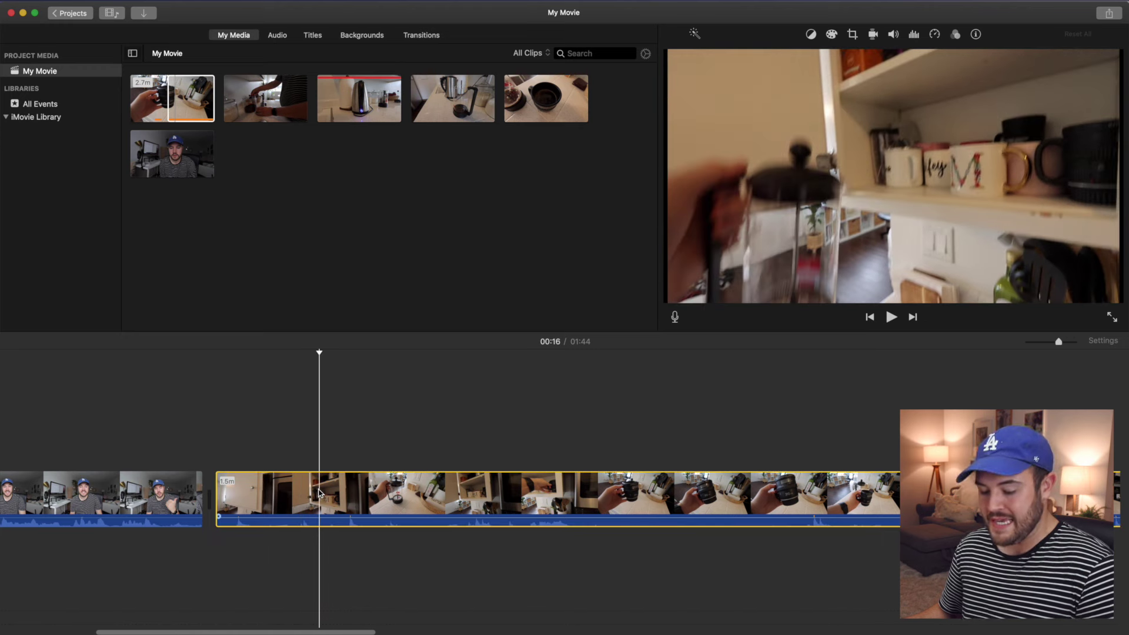
key(super+b)
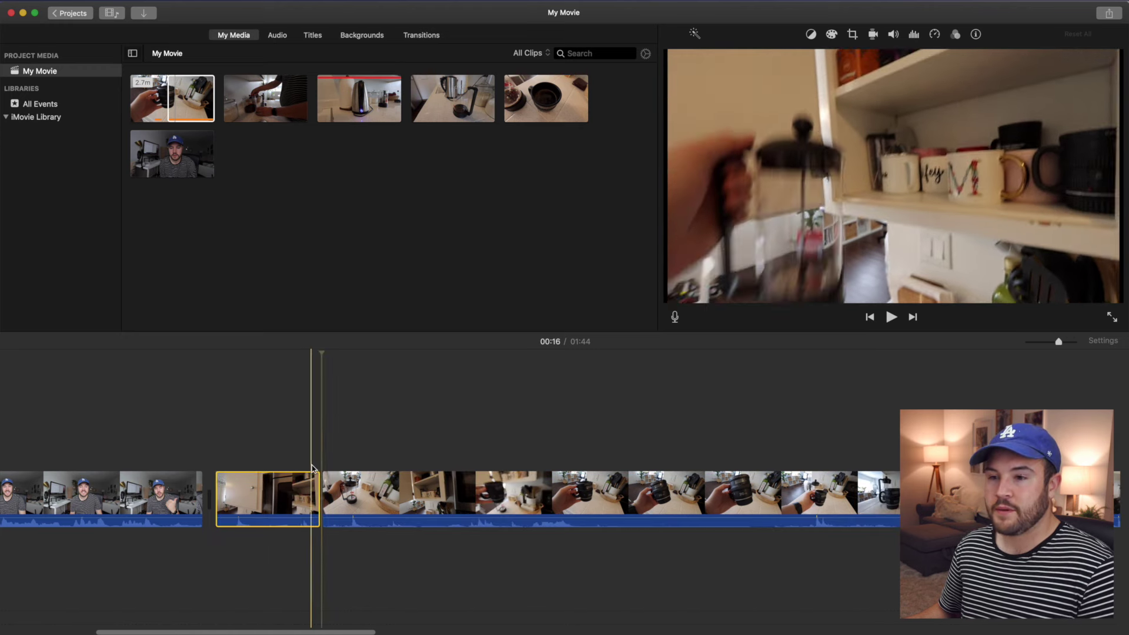
Delete the footage after the French press split, and try adding the 2.7-minute clip's selected range to the timeline again.
click(355, 499)
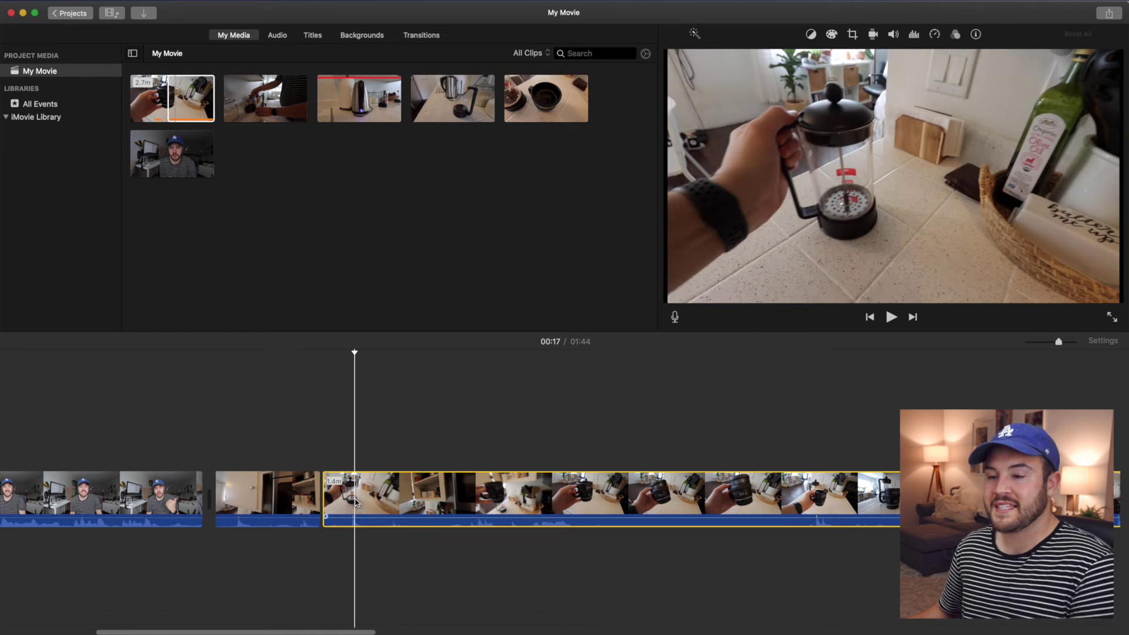
key(Delete)
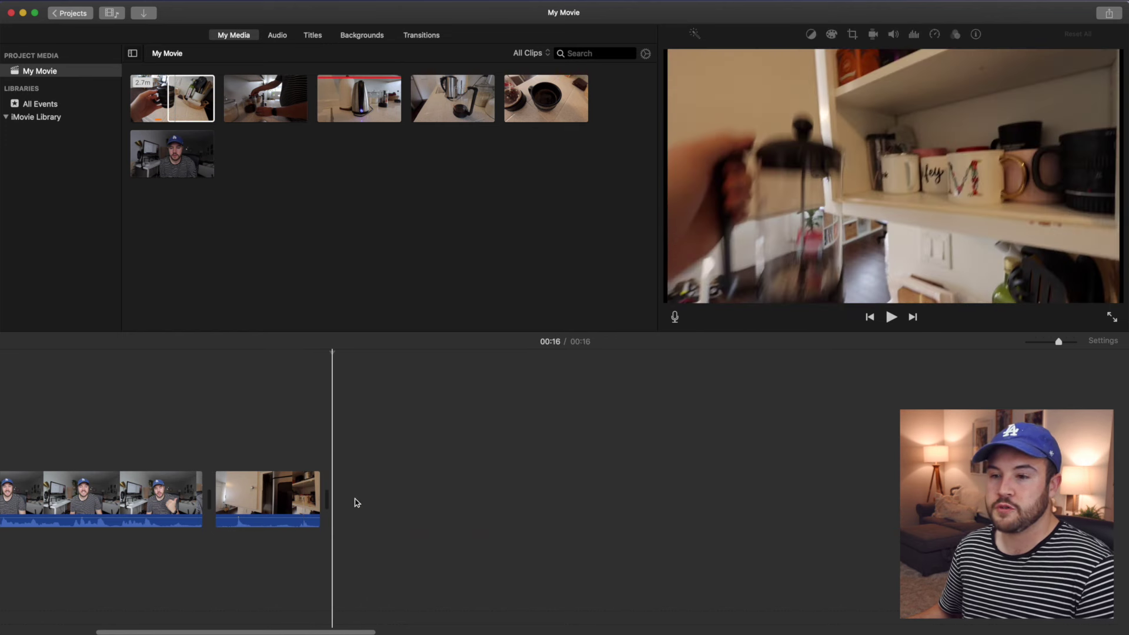
click(170, 96)
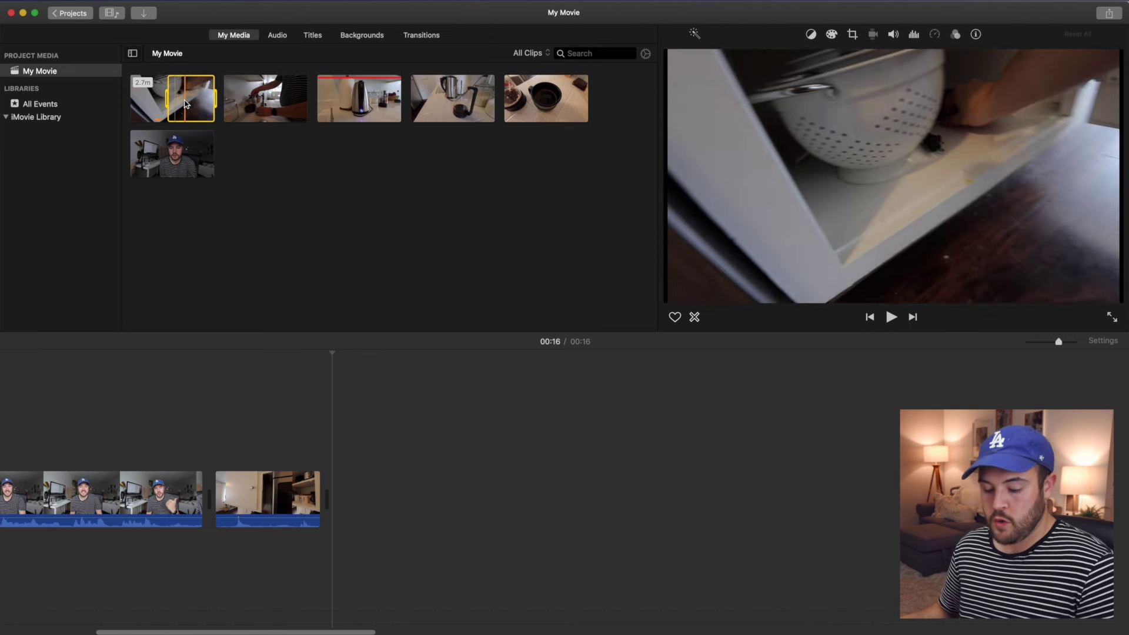
drag(185, 104, 353, 446)
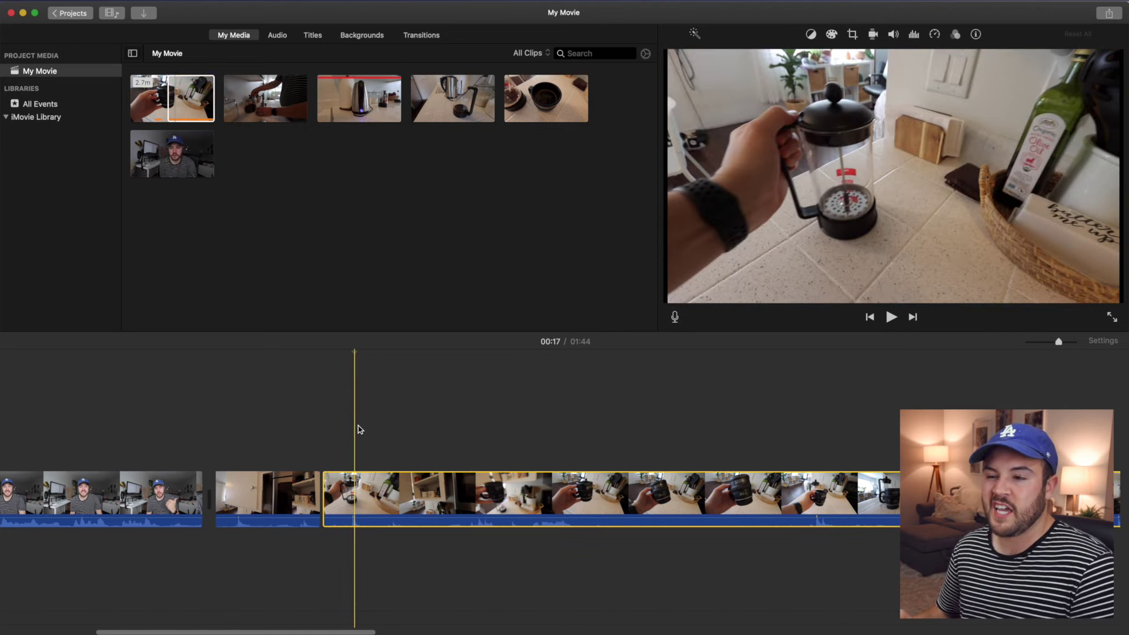
Play back the cut at the French press split at about 16 seconds in the timeline.
drag(327, 353, 214, 372)
key(space)
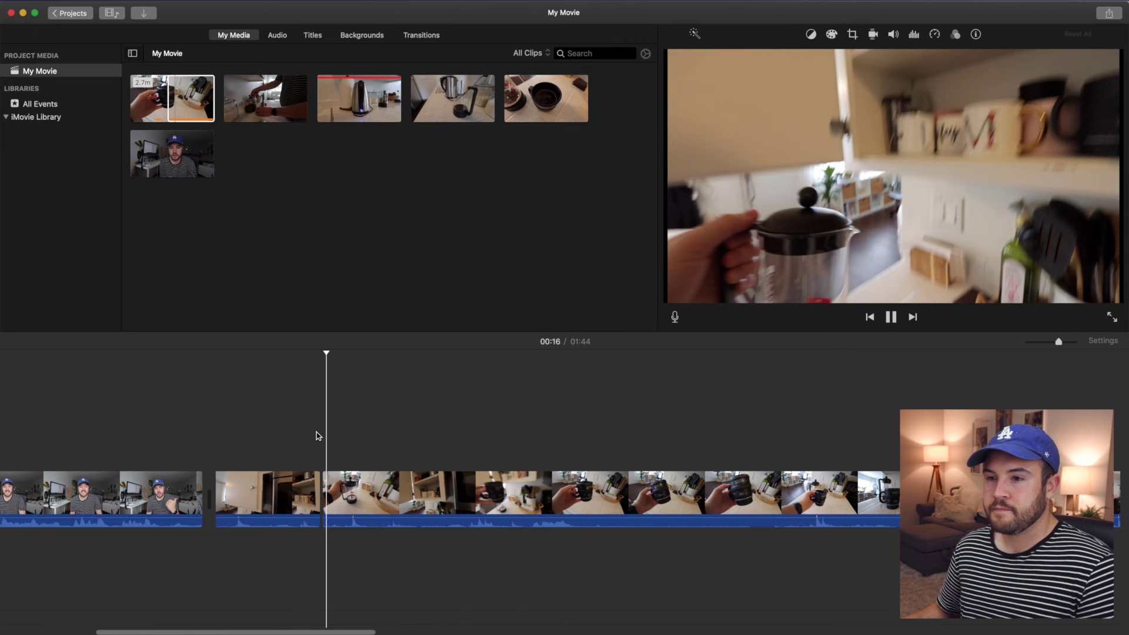
key(space)
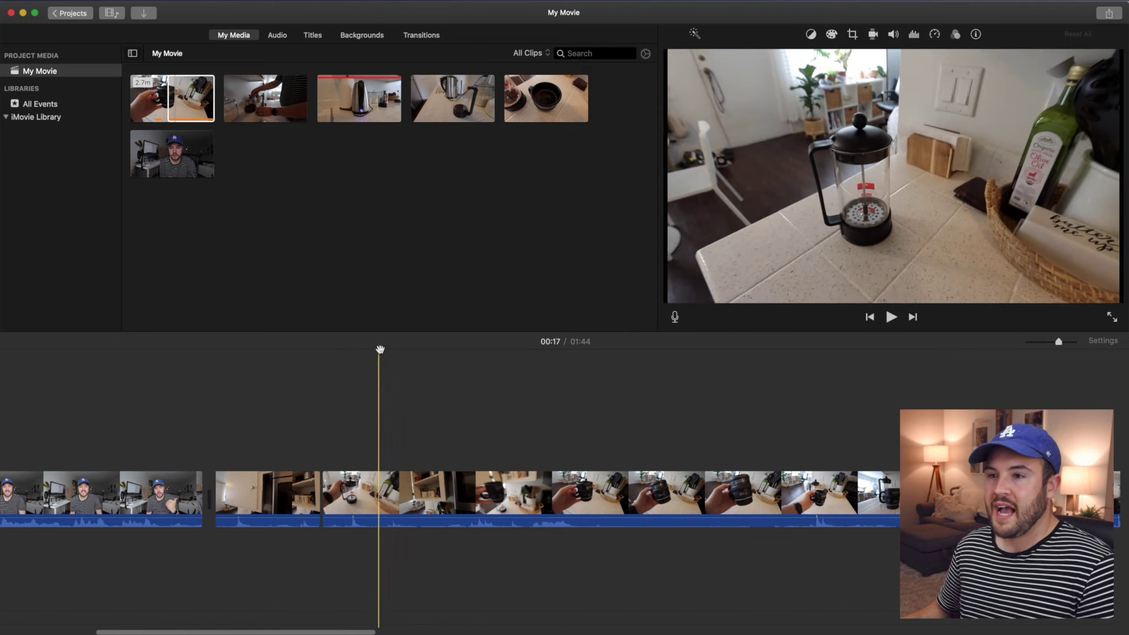
Split the kitchen clip at about 19 seconds and delete the section between the French press split and this new split.
drag(383, 358, 420, 364)
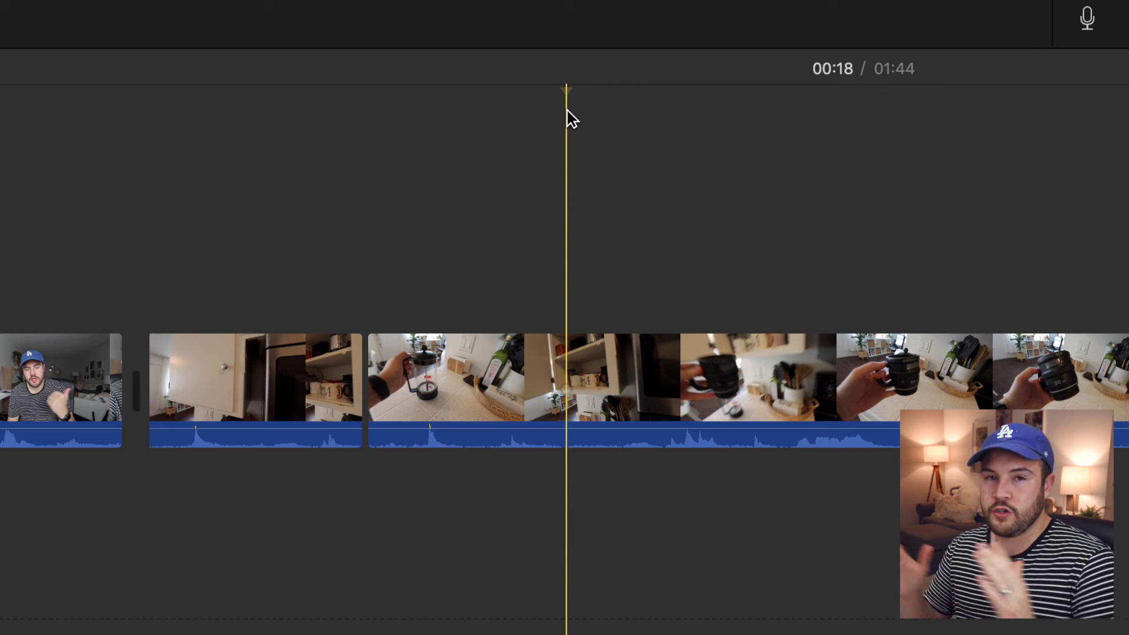
drag(567, 111, 622, 106)
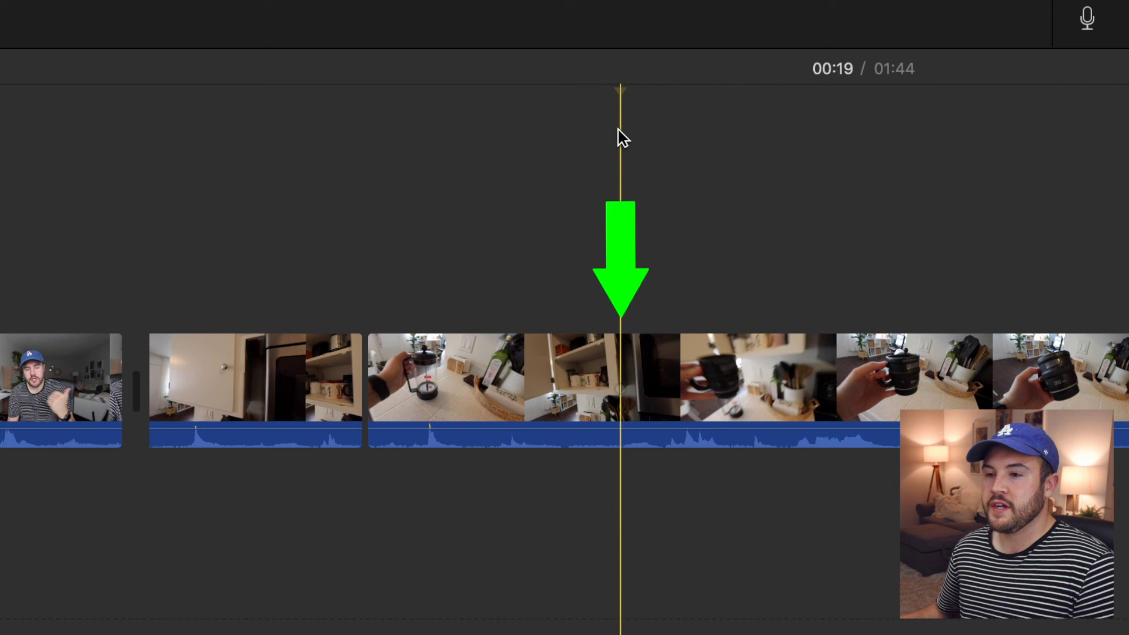
click(624, 410)
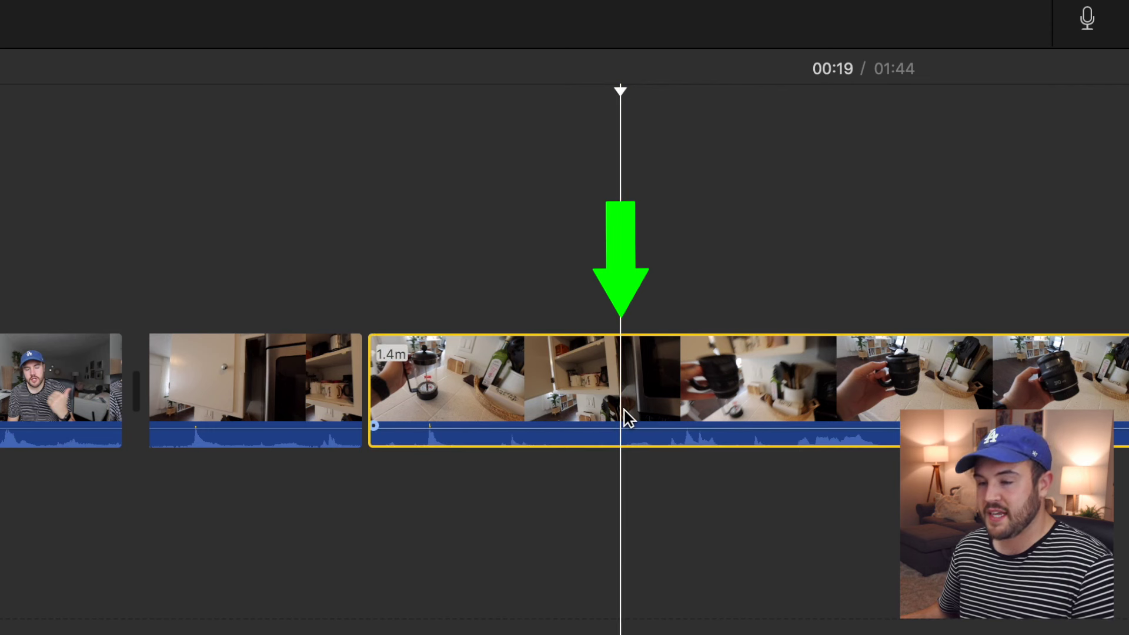
key(super+b)
click(147, 297)
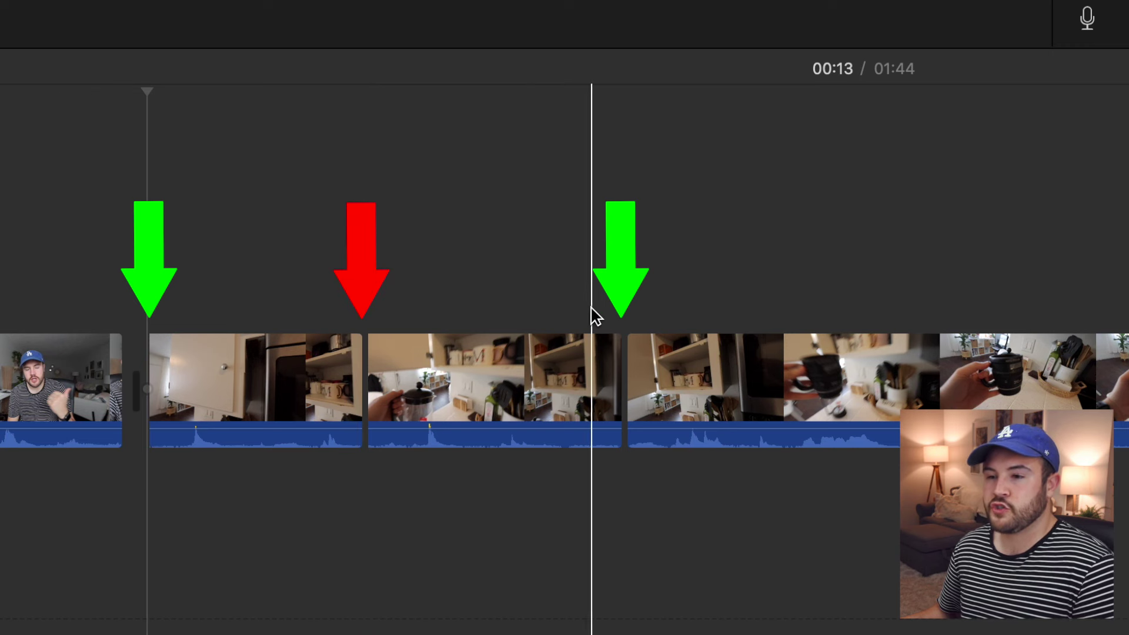
click(536, 374)
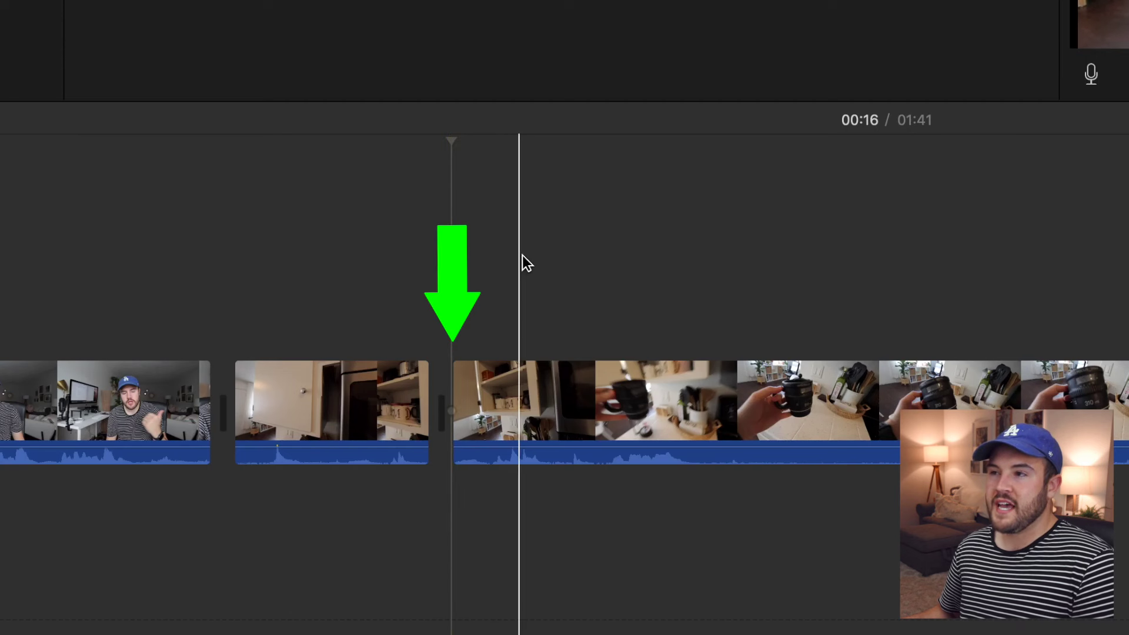
Split the remaining kitchen clip at about 17 seconds, as the mug is taken out of the cupboard.
click(555, 256)
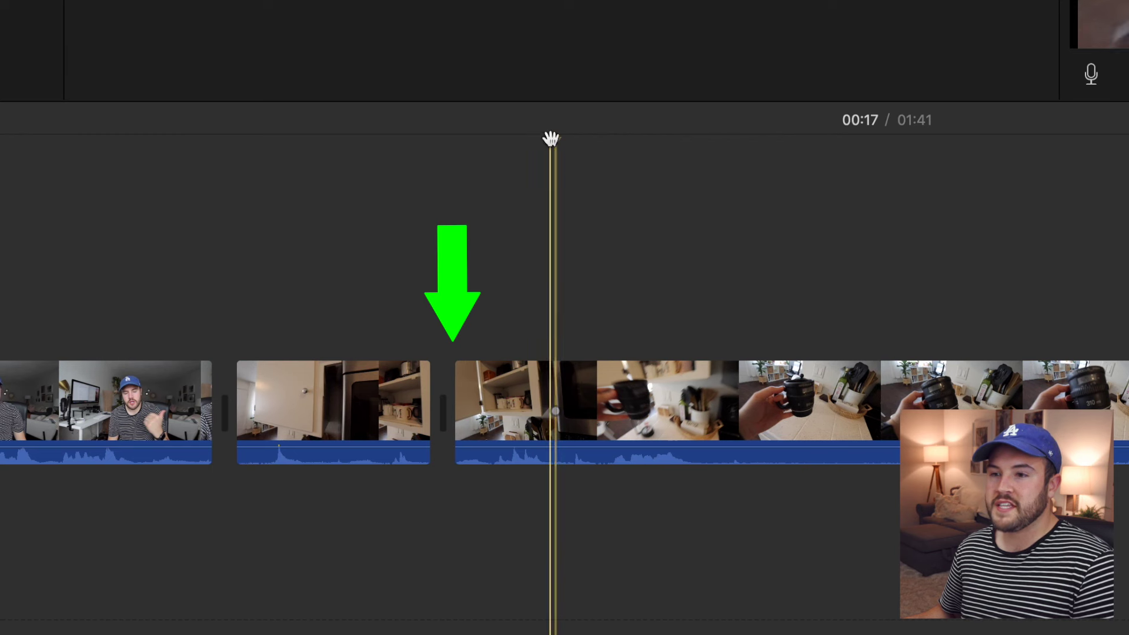
drag(556, 145, 488, 146)
mouse_move(574, 157)
mouse_down()
mouse_move(577, 146)
mouse_move(545, 149)
mouse_up()
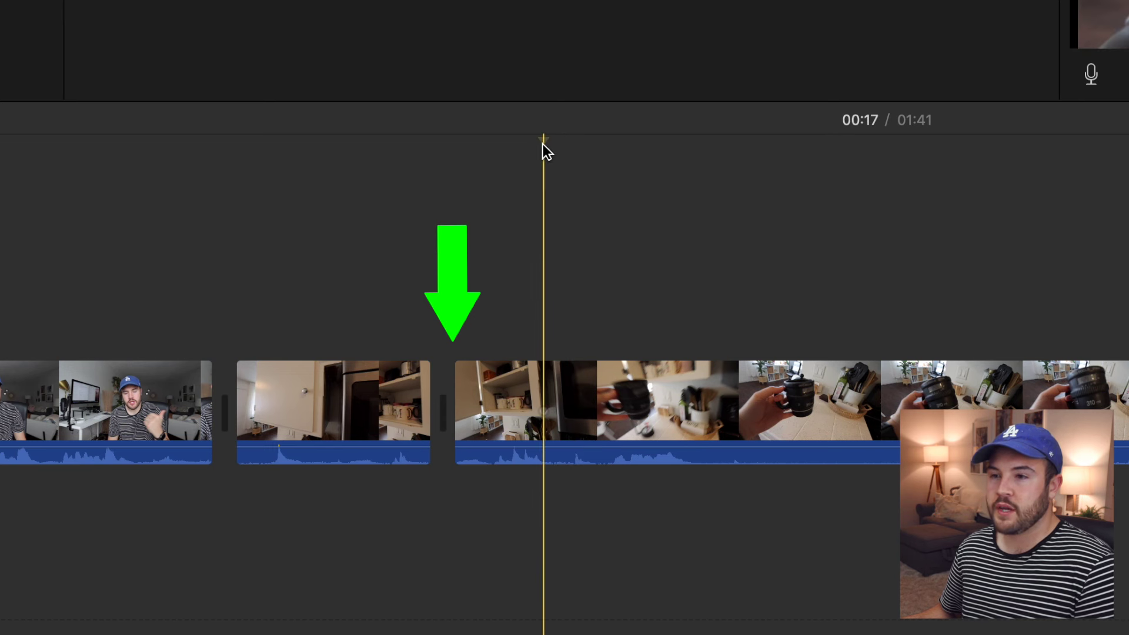
key(super+b)
Split the kitchen clip at about 39 seconds, where the lower cupboard opens, and delete the mug footage before that split.
drag(546, 141, 582, 149)
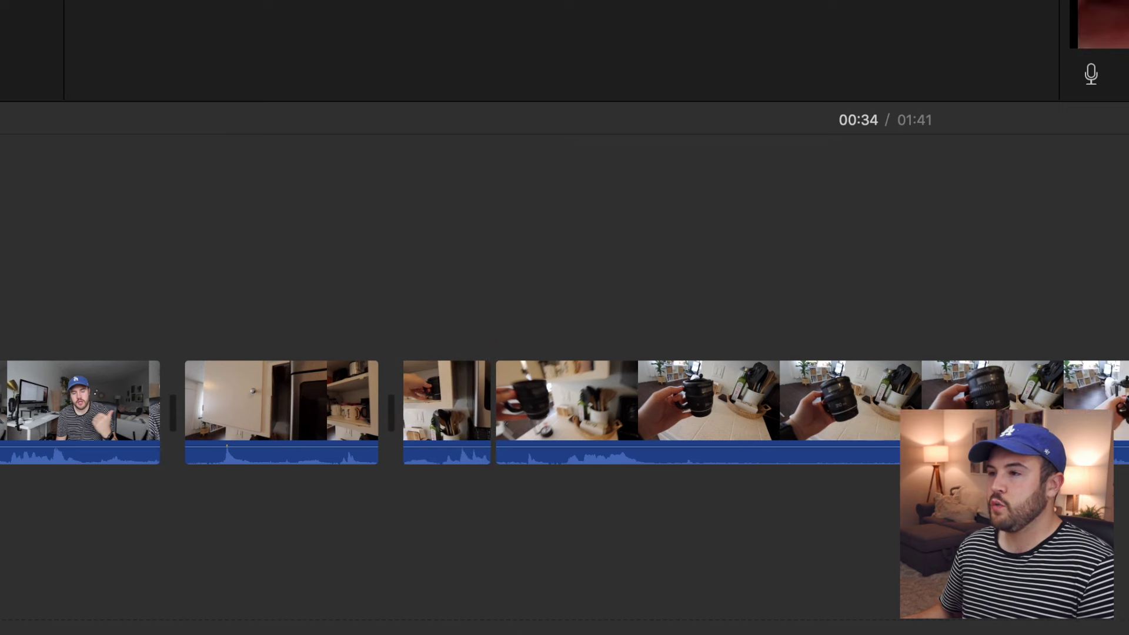
scroll(564, 412, right, 10)
click(926, 378)
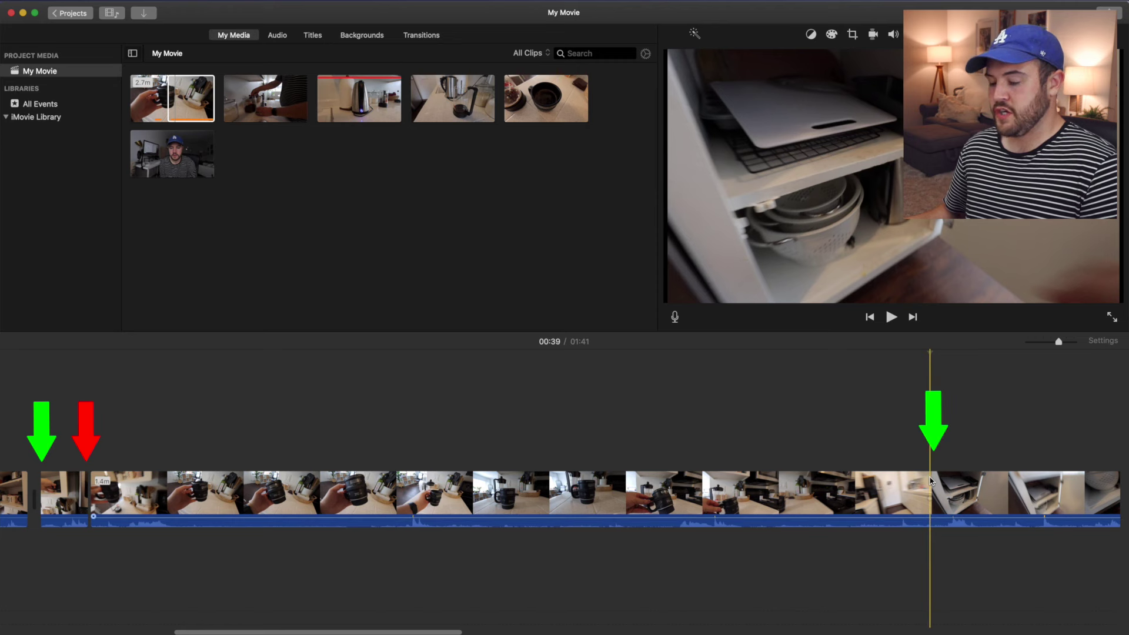
key(super+b)
click(908, 493)
key(Delete)
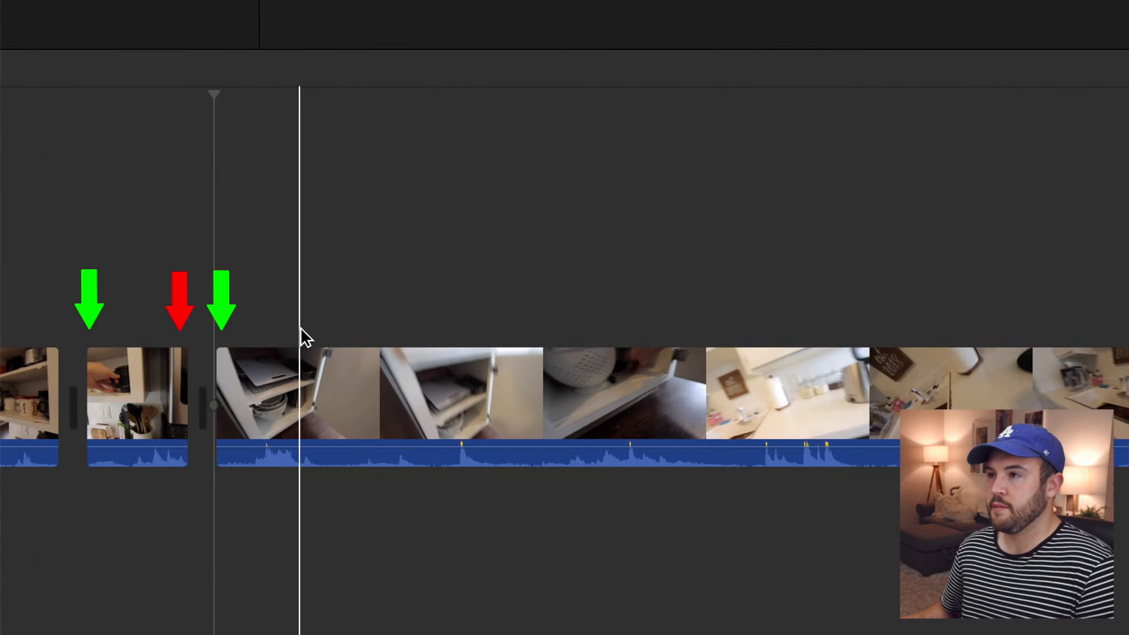
Split the lower cupboard clip shortly after its start, leaving only a brief shot of the cupboard before the cut.
click(307, 328)
click(307, 375)
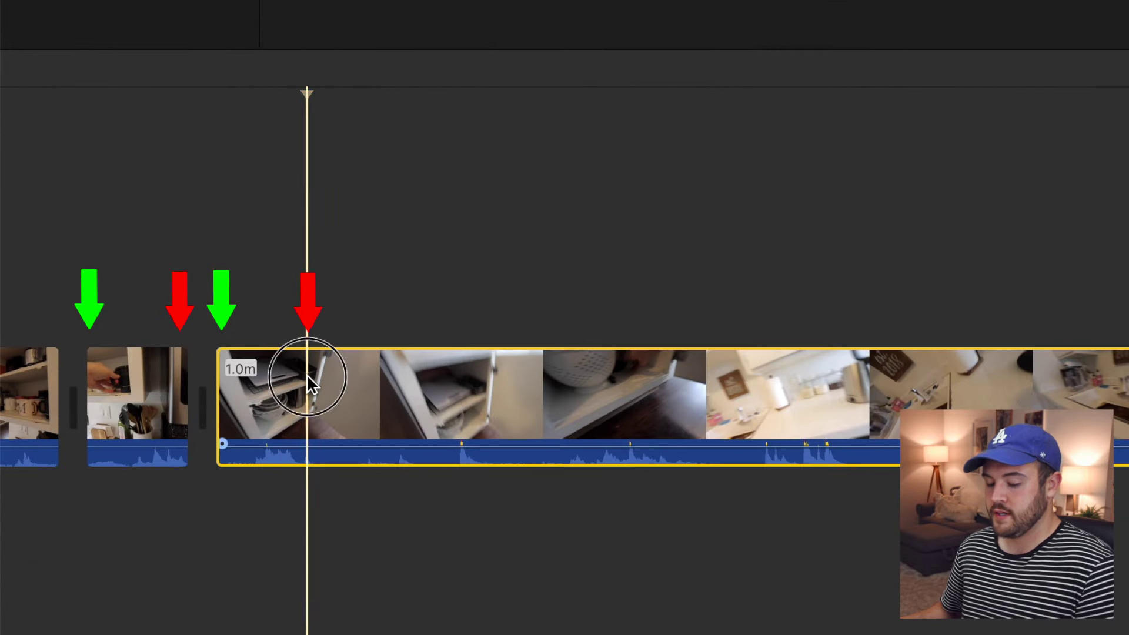
key(super+b)
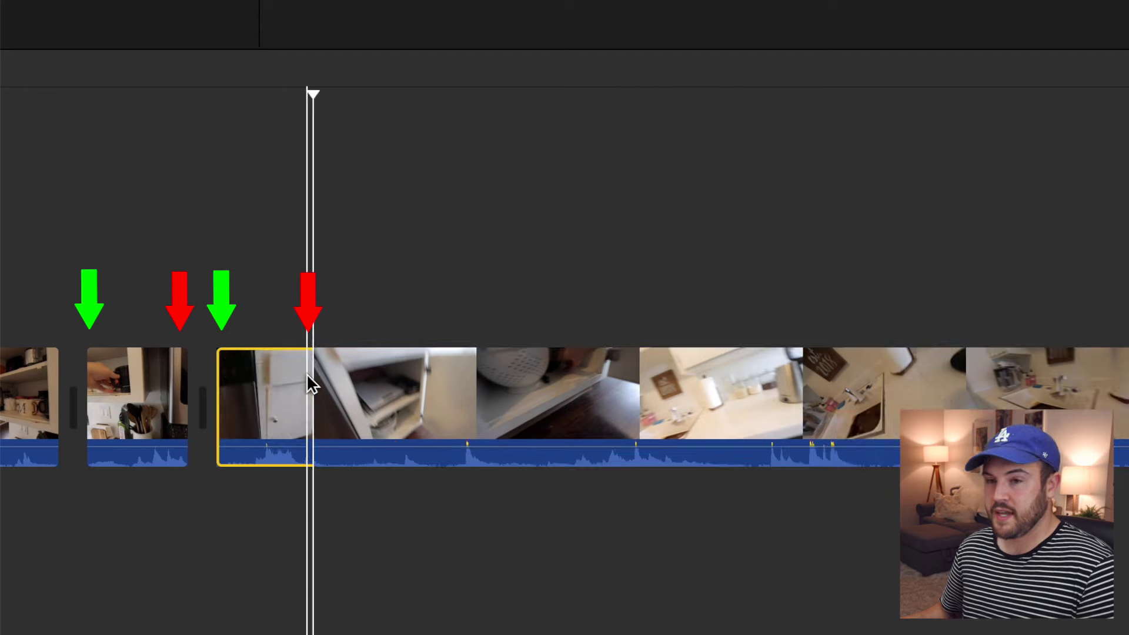
Split the footage at about 44 seconds, where the kettle fills under the tap, and delete the section between the cupboard shot and this split.
click(316, 100)
drag(315, 100, 519, 138)
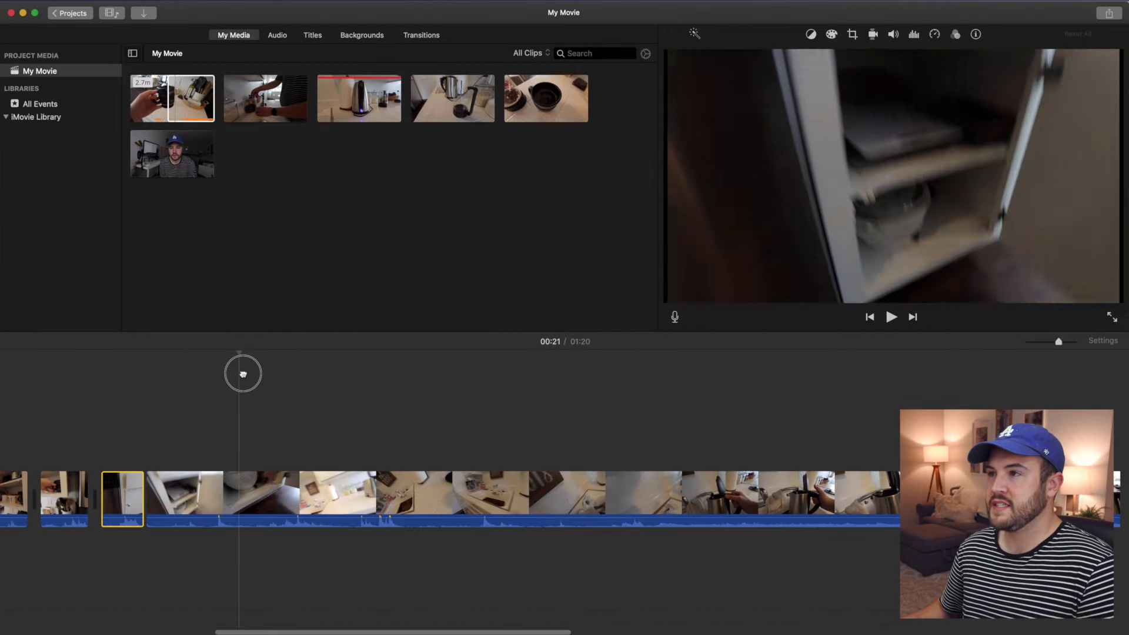
drag(243, 374, 913, 378)
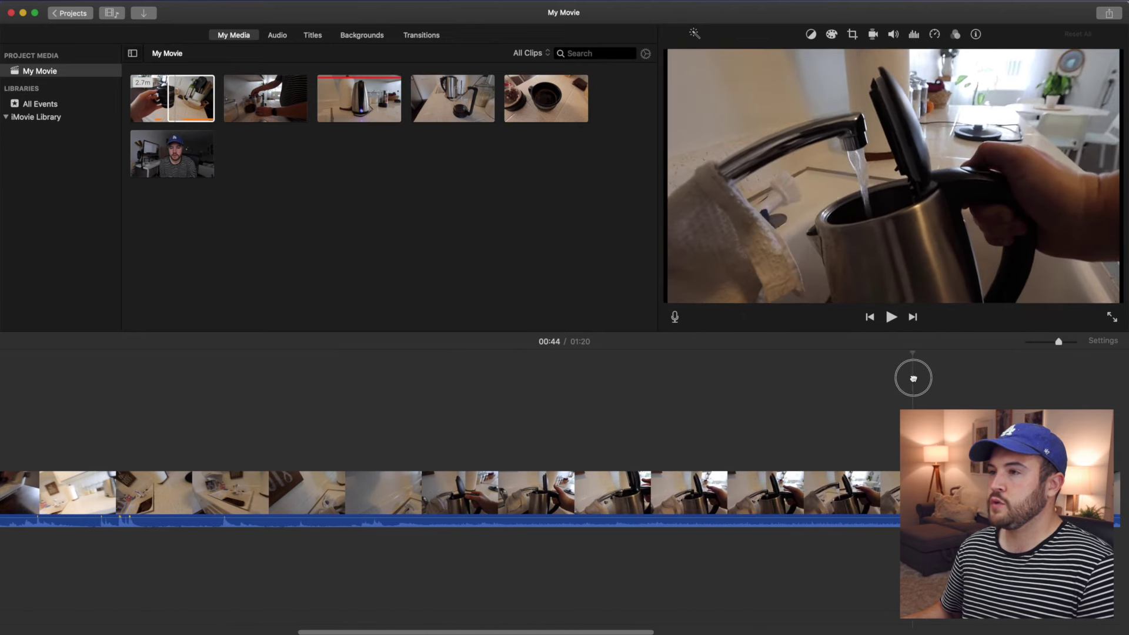
click(912, 492)
key(super+b)
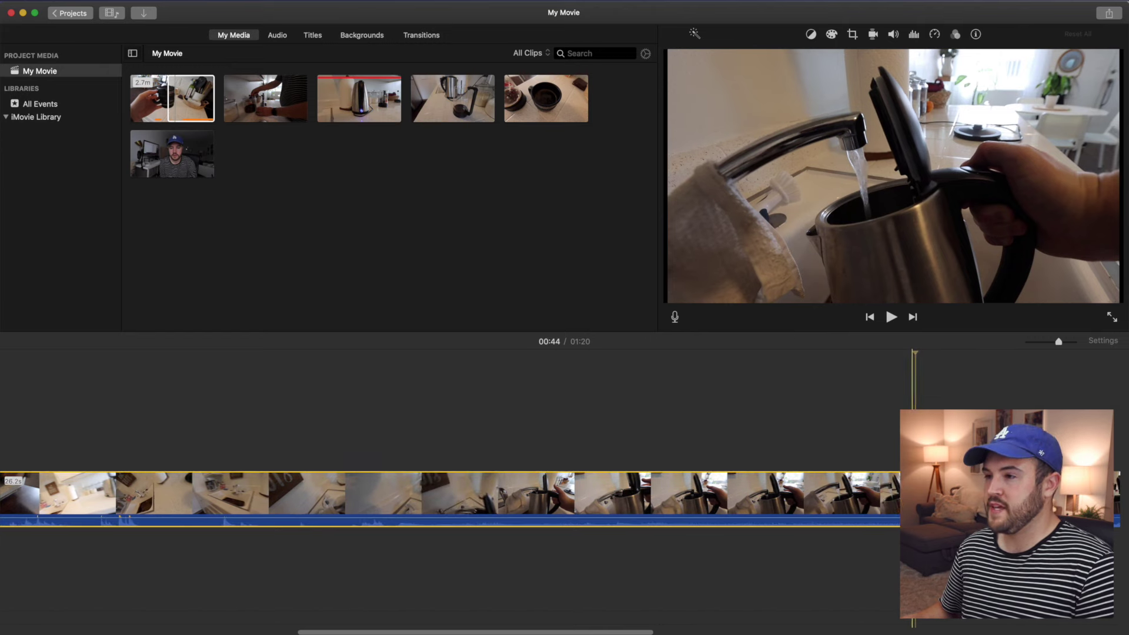
key(Delete)
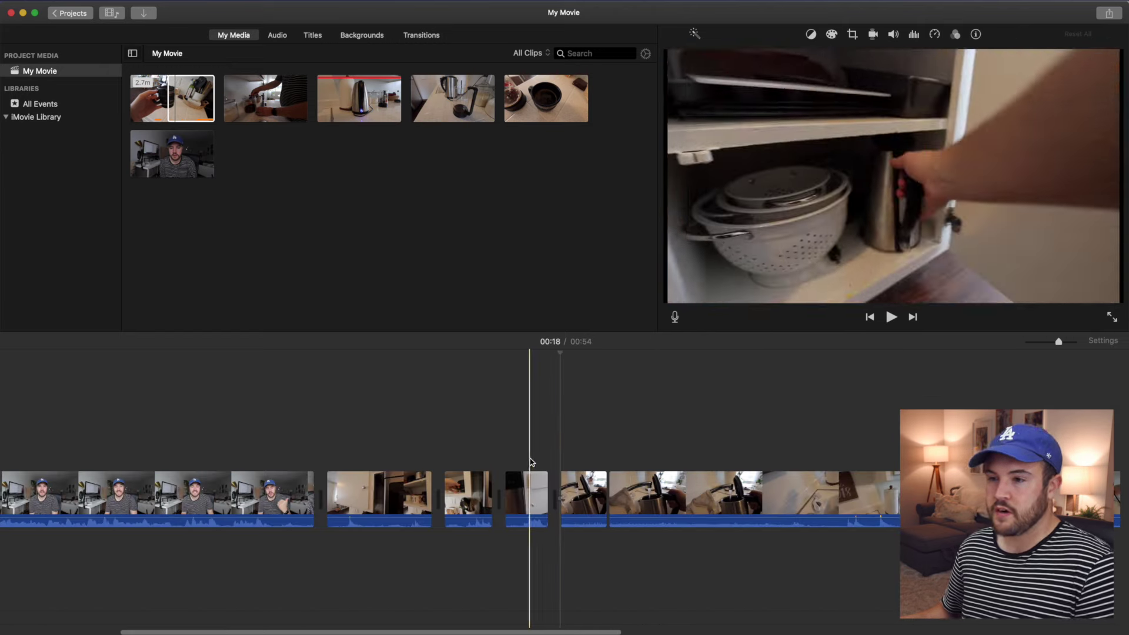
Play the shortened sequence from the cupboard shots through to the kettle filling at the tap.
key(space)
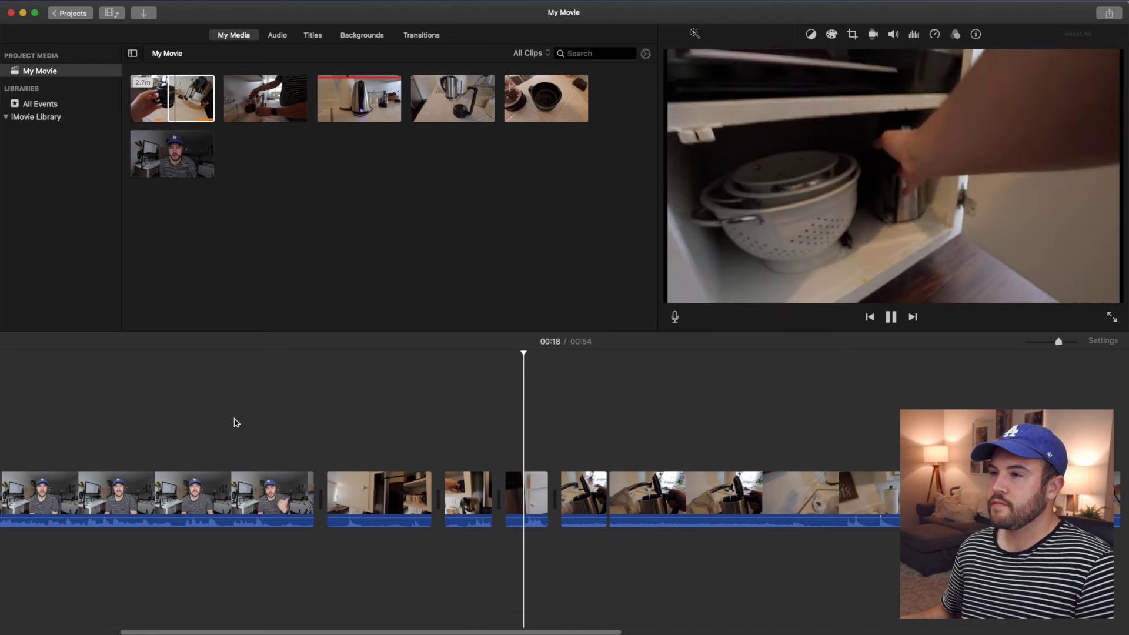
key(space)
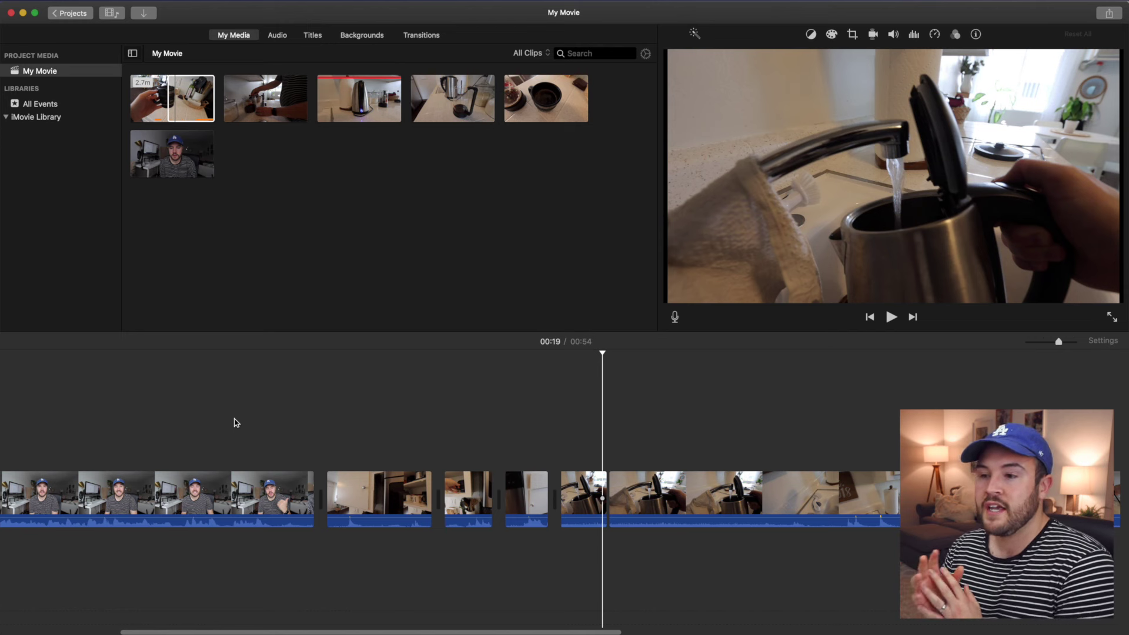
key(super+minus)
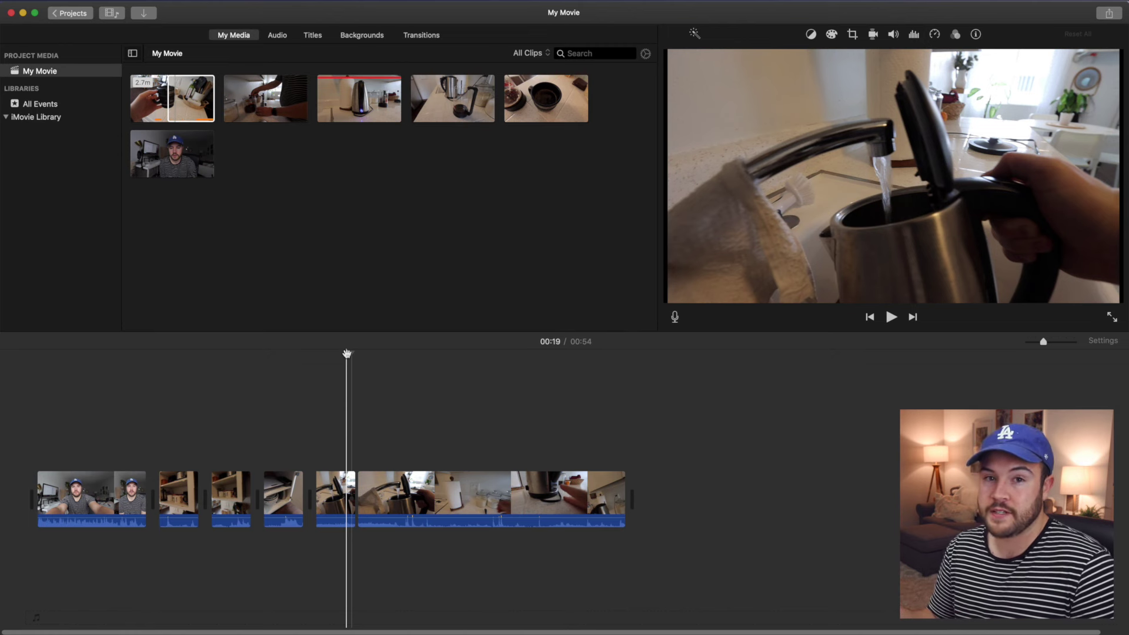
Select a short range in the 1.5-minute clip where the kettle pours into the French press, and add it to the timeline's end.
click(436, 99)
drag(436, 100, 454, 100)
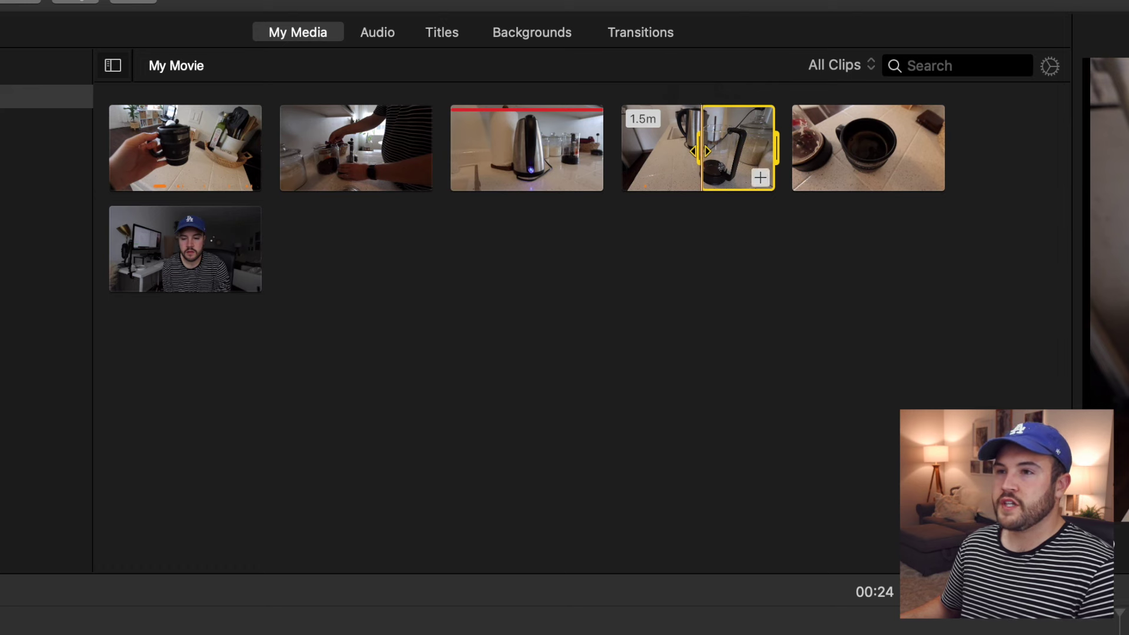
mouse_move(699, 152)
mouse_down()
mouse_move(672, 153)
mouse_move(714, 157)
mouse_up()
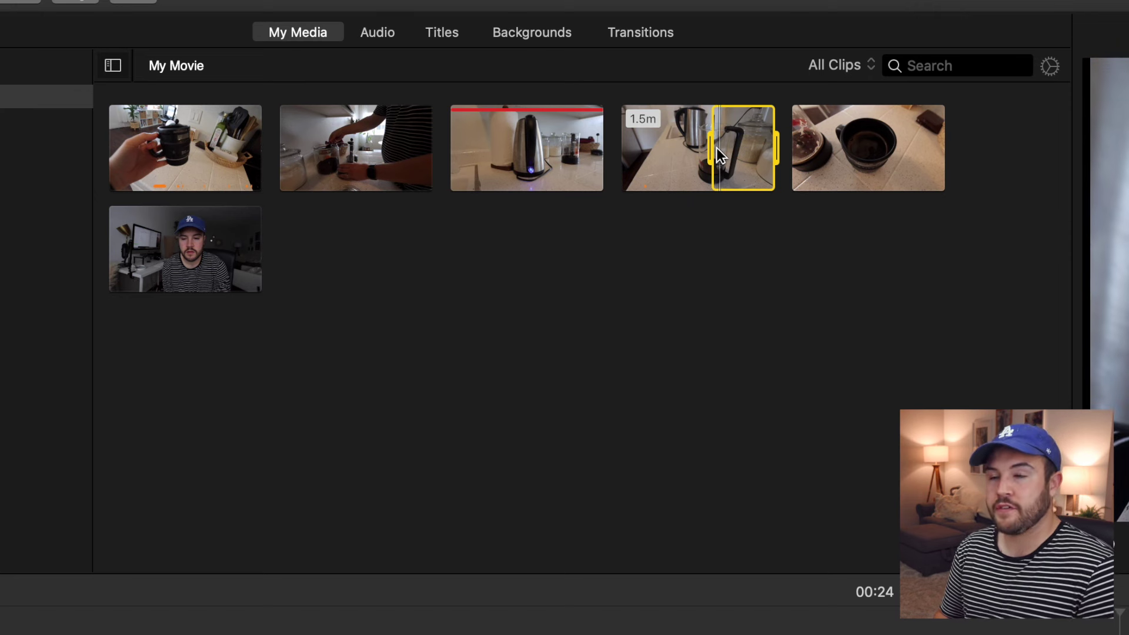
click(717, 148)
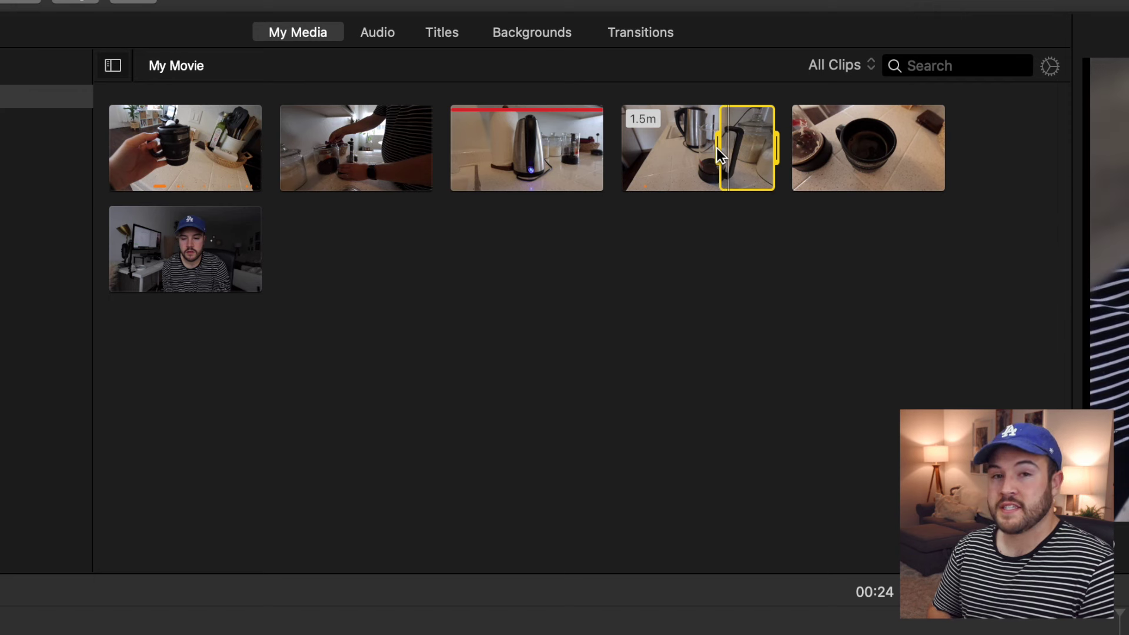
click(717, 147)
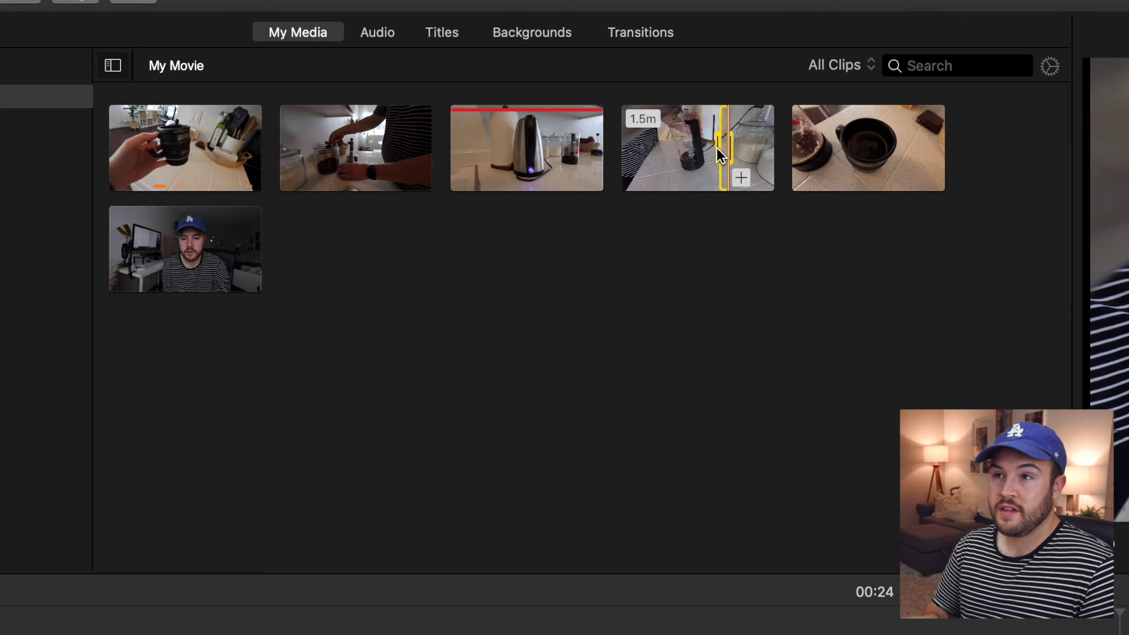
click(741, 178)
Play the added French press pouring clip from its start and trim its beginning in the timeline.
key(space)
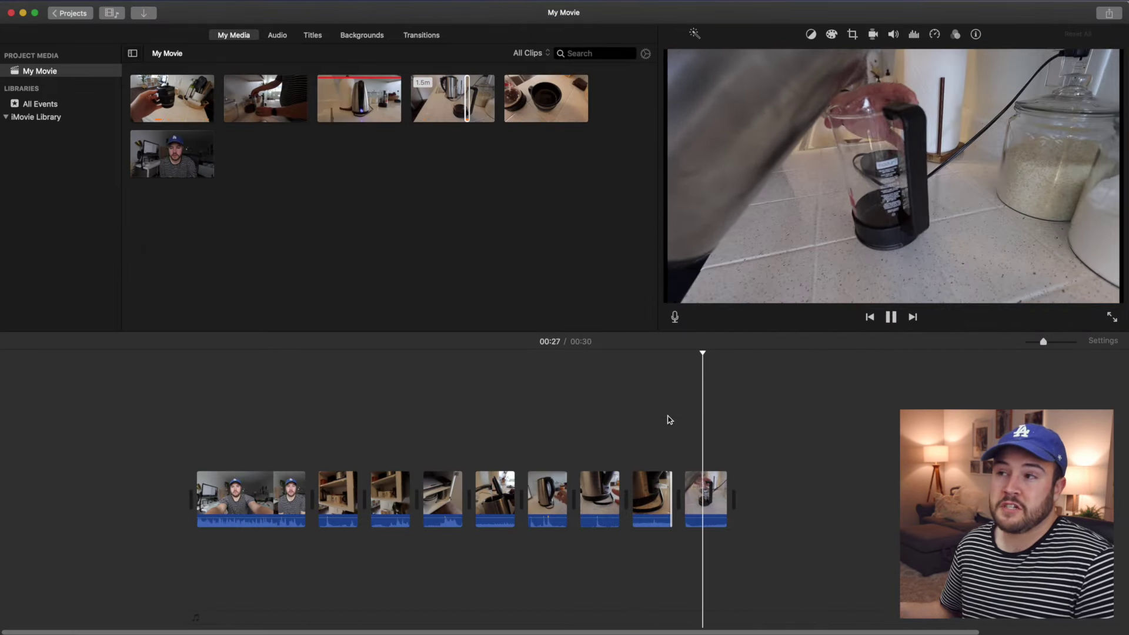
key(space)
click(681, 418)
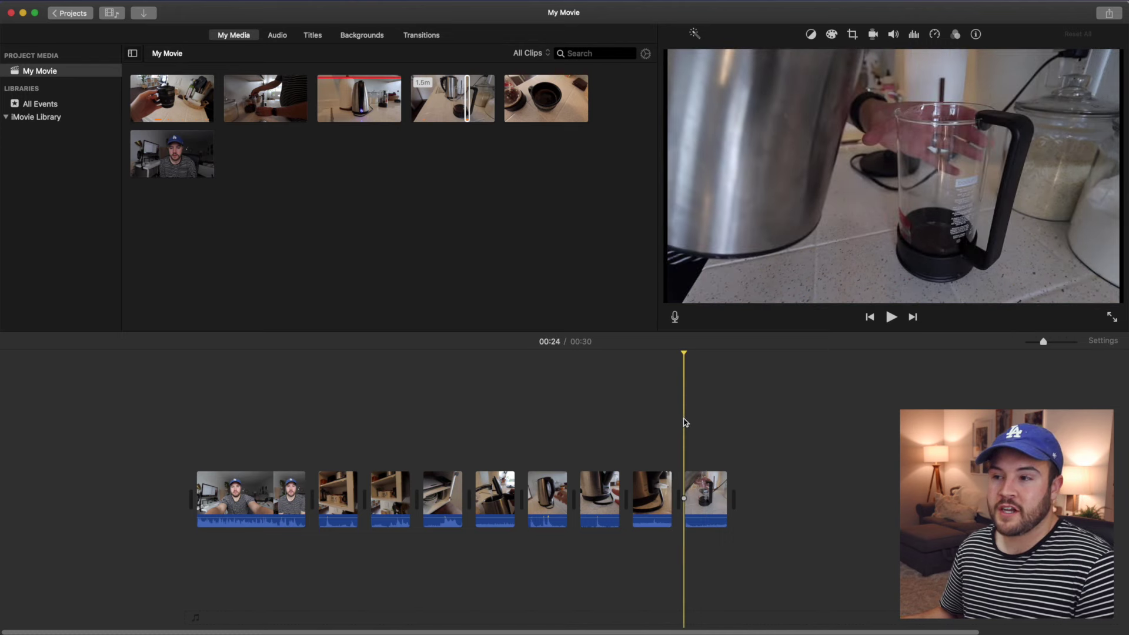
key(space)
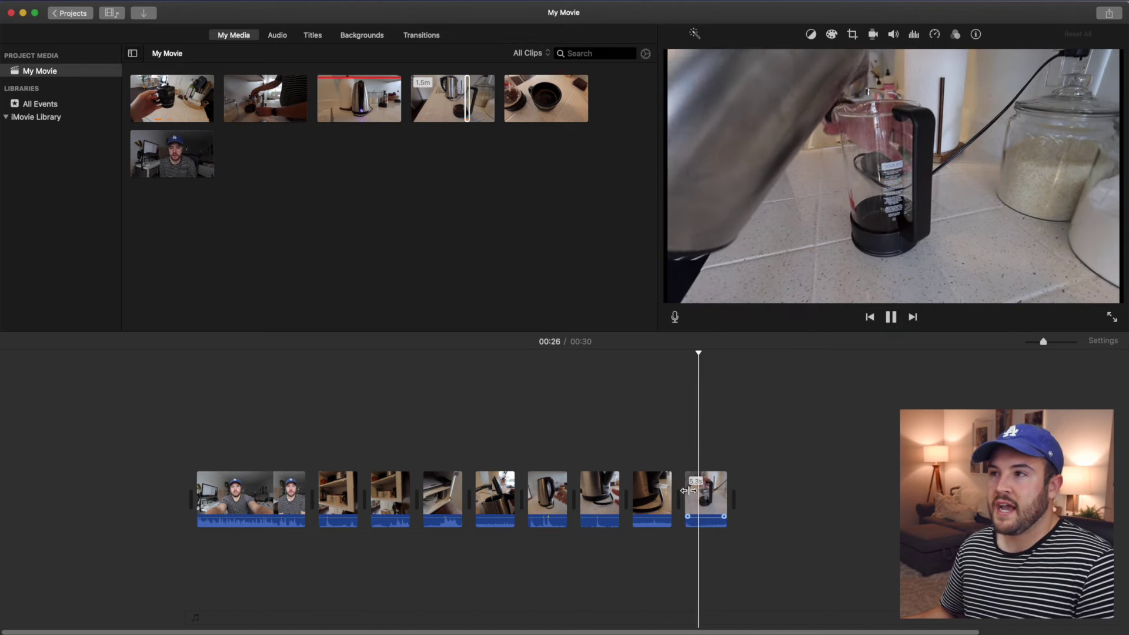
drag(688, 492, 769, 496)
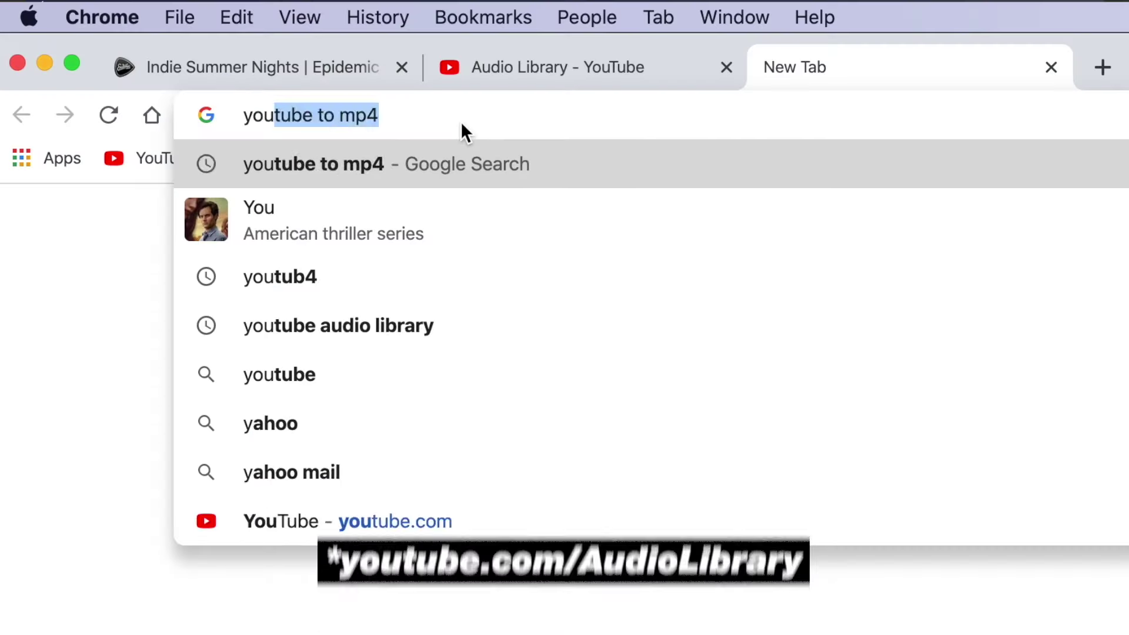
Open youtube.com/audiolibrary in Chrome to browse the free music tracks.
text(tube)
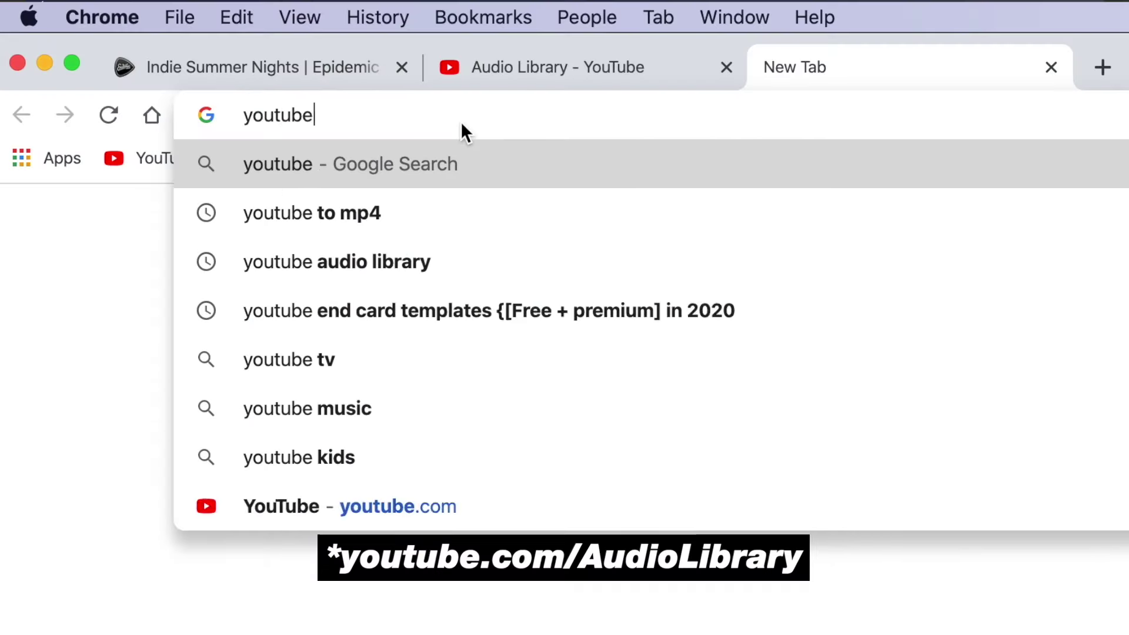
text(.com/audiolibrar)
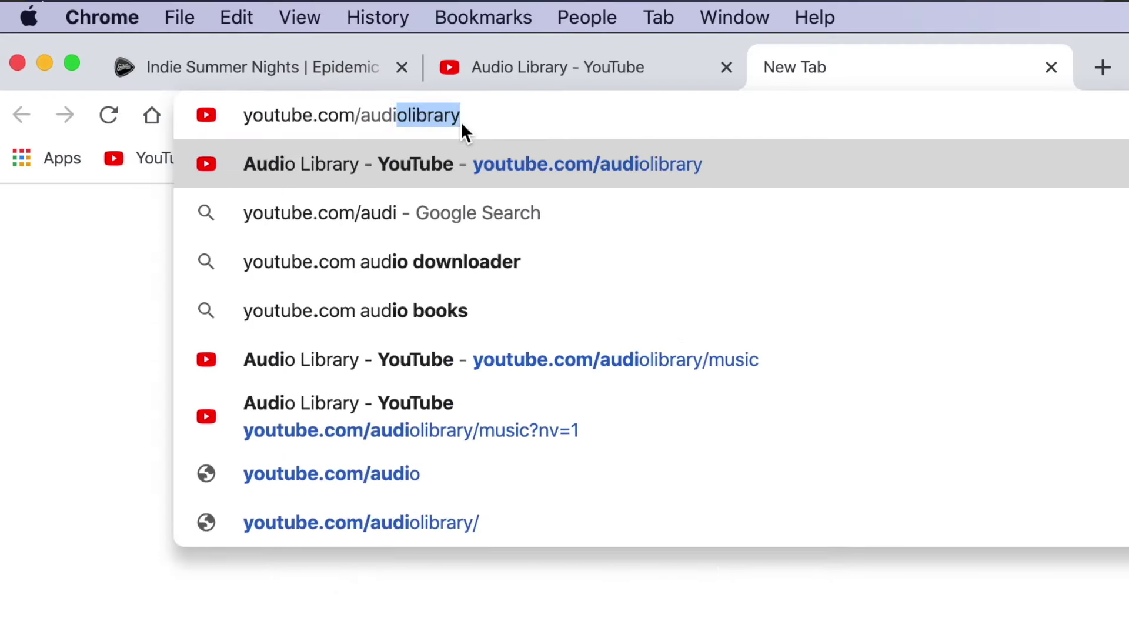
text(y)
key(Return)
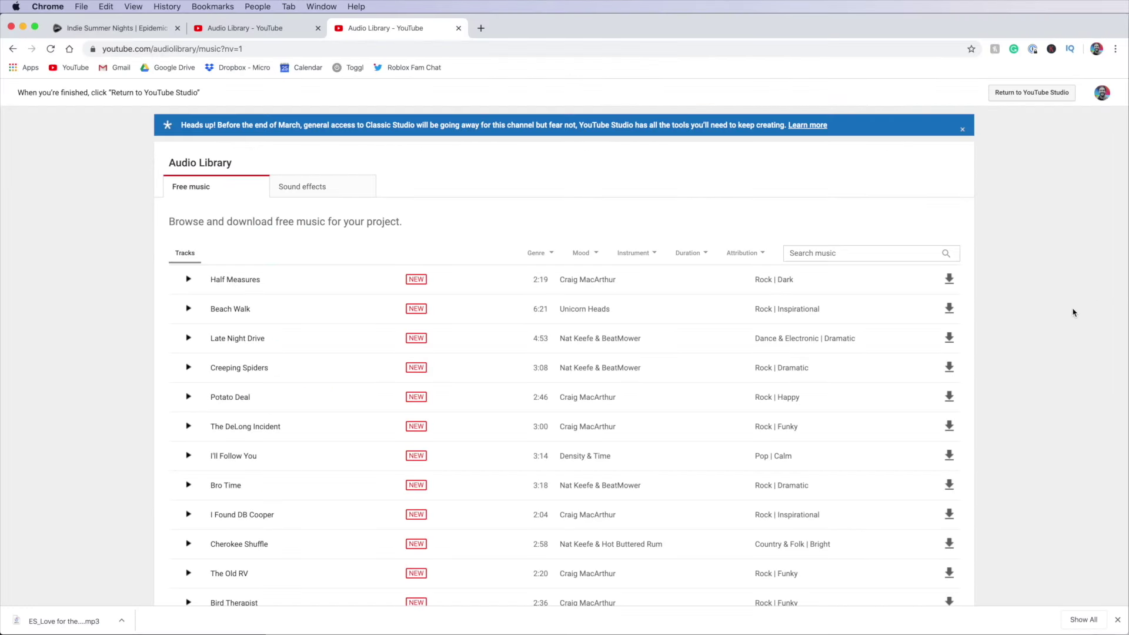
click(538, 222)
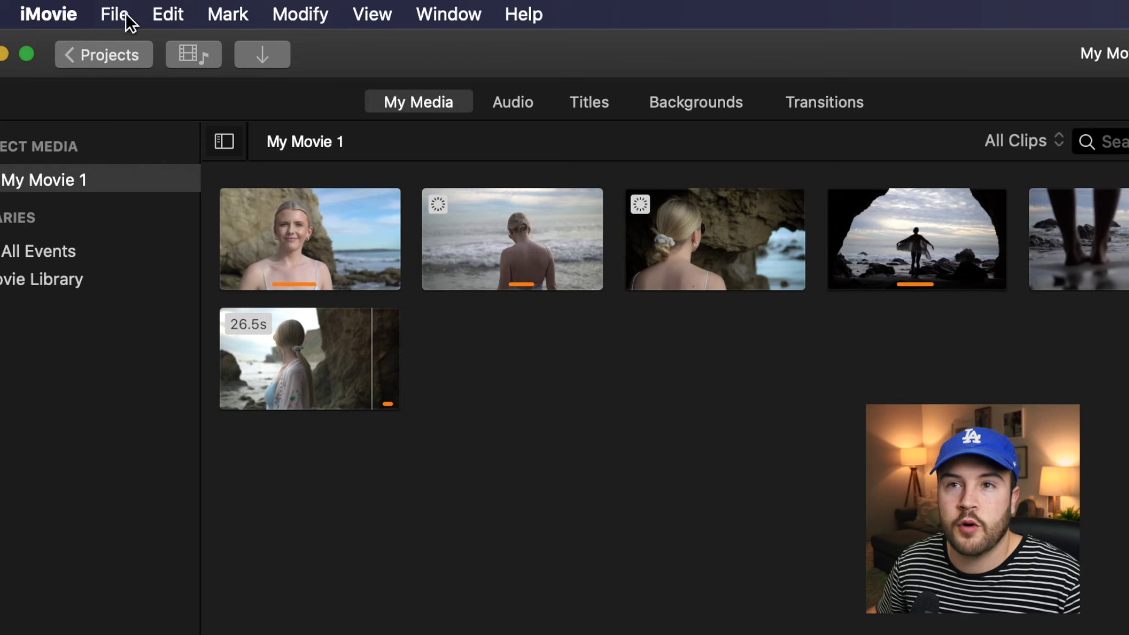
Add the ES_Love for the Ocean - Pastis MP3 from the Downloads folder beneath the clips of My Movie 1, aligned with the first clip.
click(100, 6)
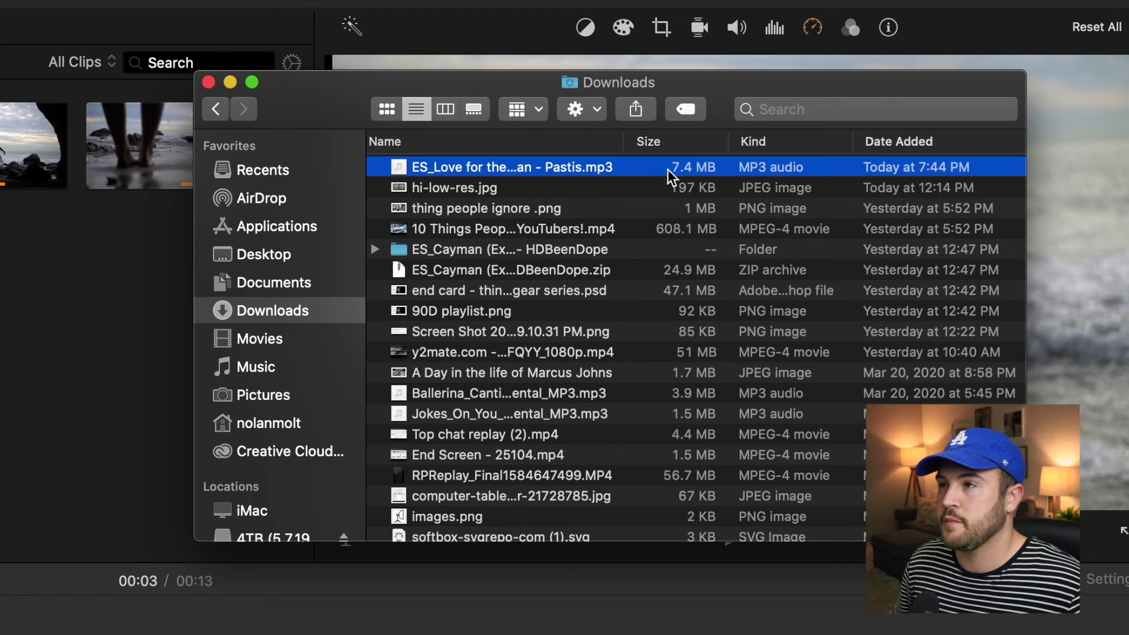
drag(682, 170, 58, 567)
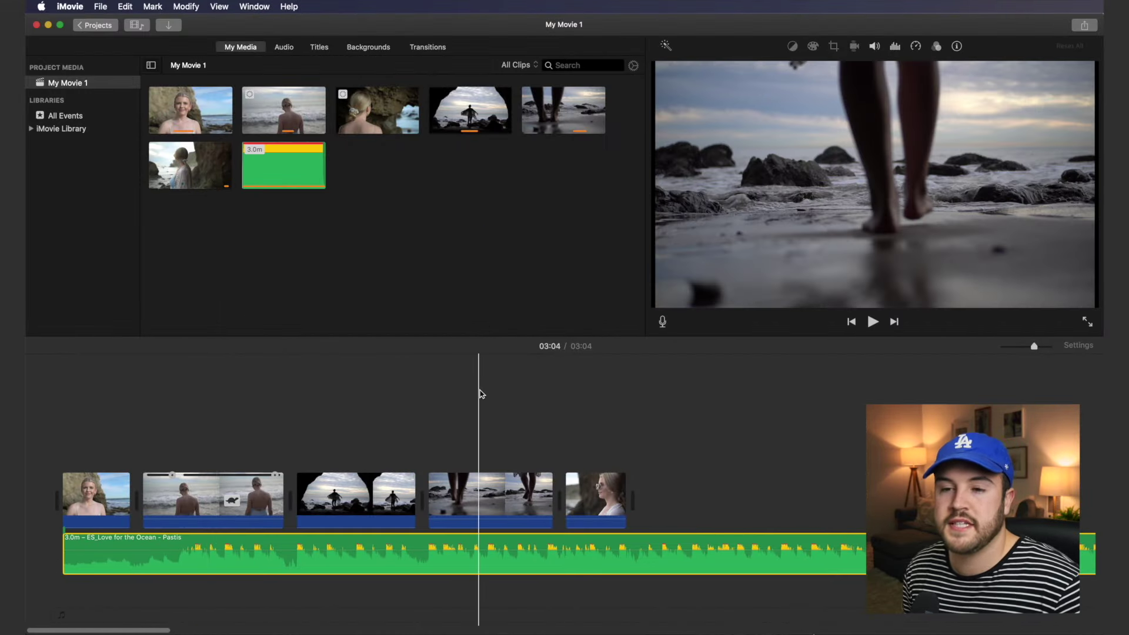
Trim the beginning off the ES_Love for the Ocean track and move it back under the start of the first clip.
click(67, 418)
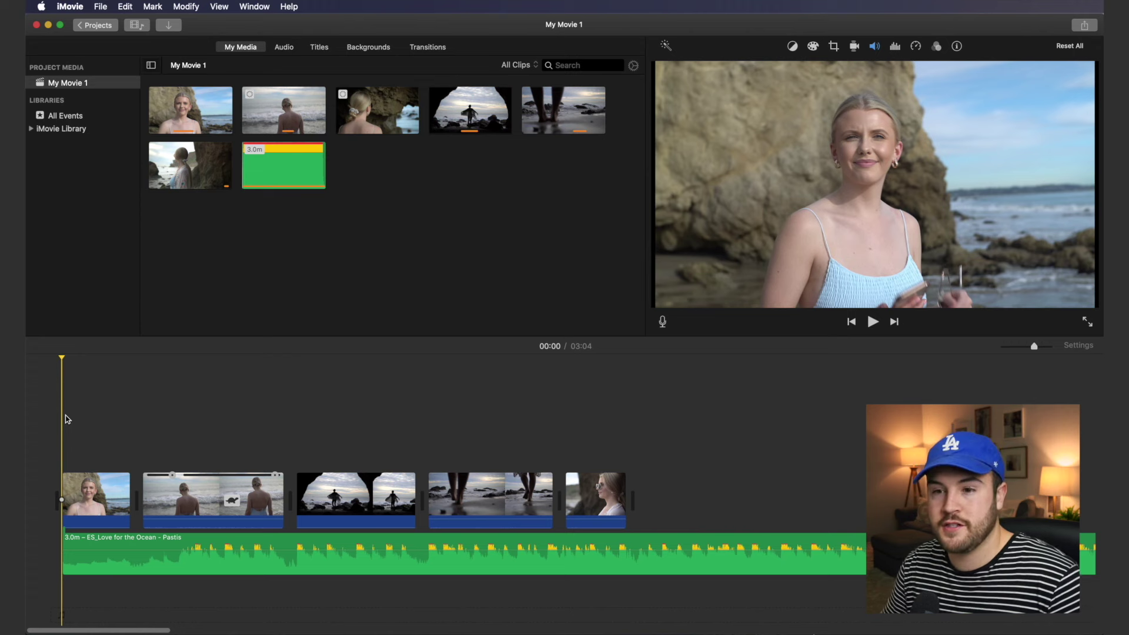
key(super+minus)
click(523, 536)
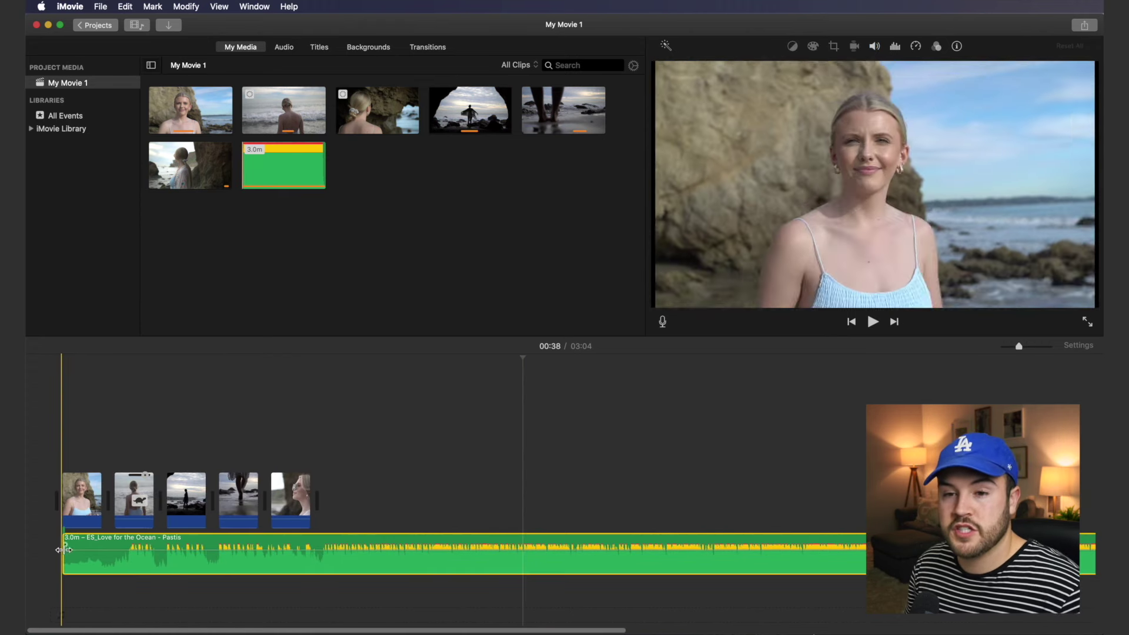
drag(64, 545, 289, 545)
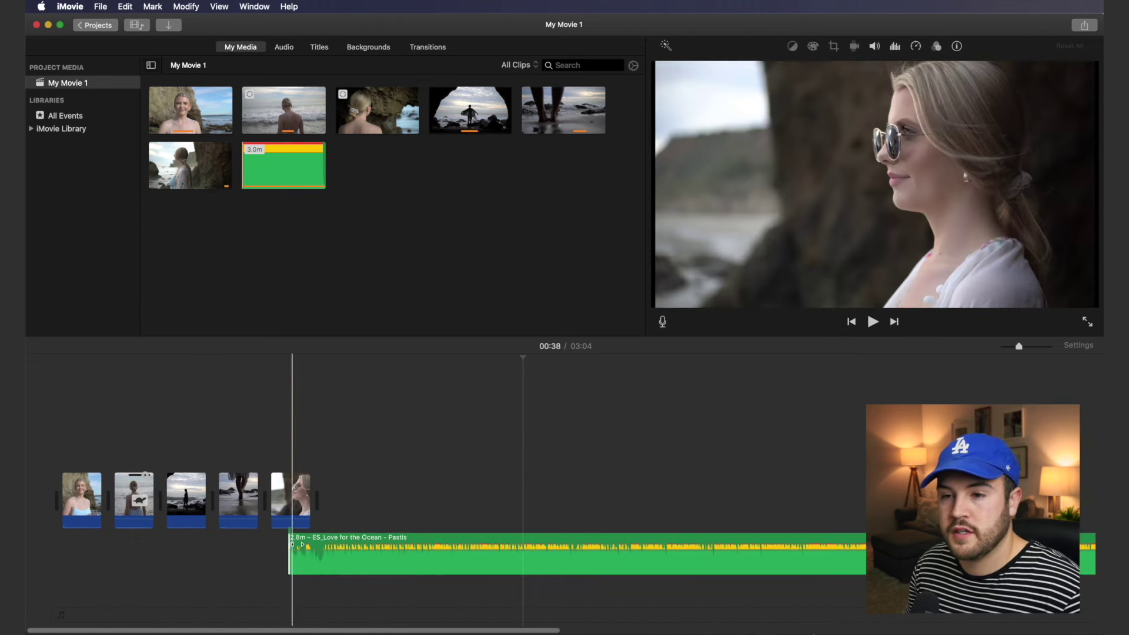
drag(521, 539, 283, 540)
drag(66, 548, 101, 544)
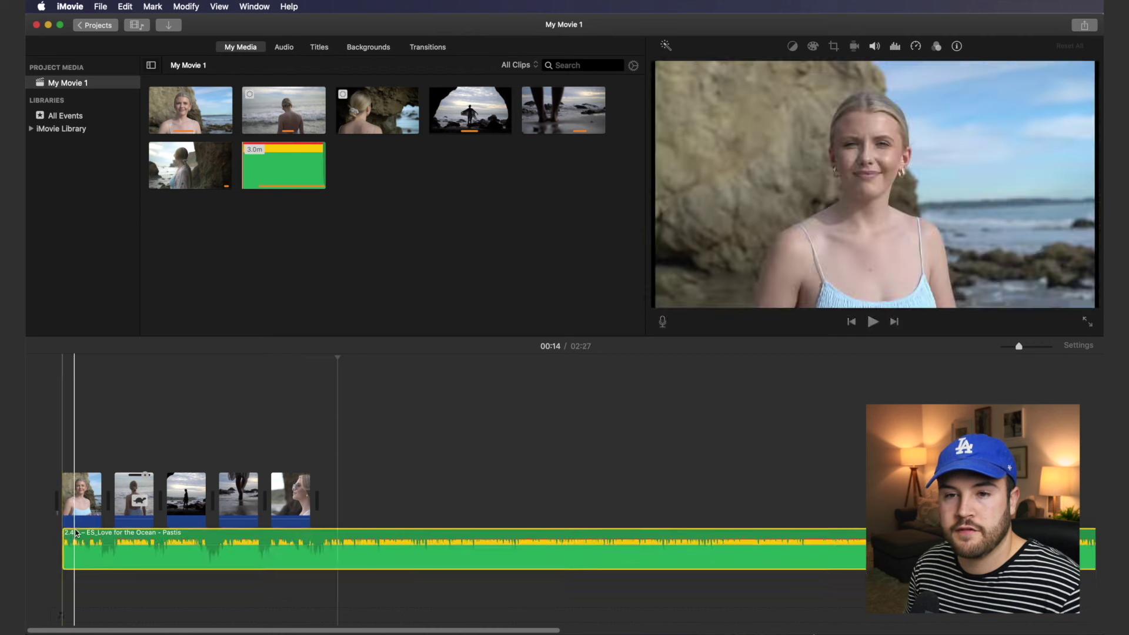
Play the movie from the start with the music and trim a little more off the song's beginning.
click(66, 444)
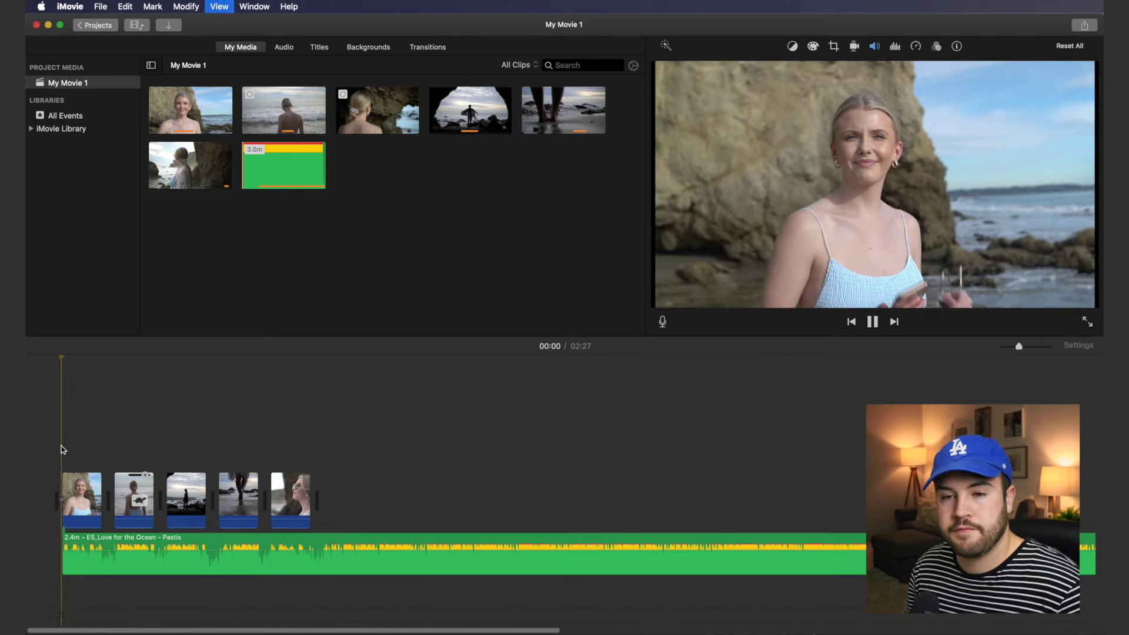
key(space)
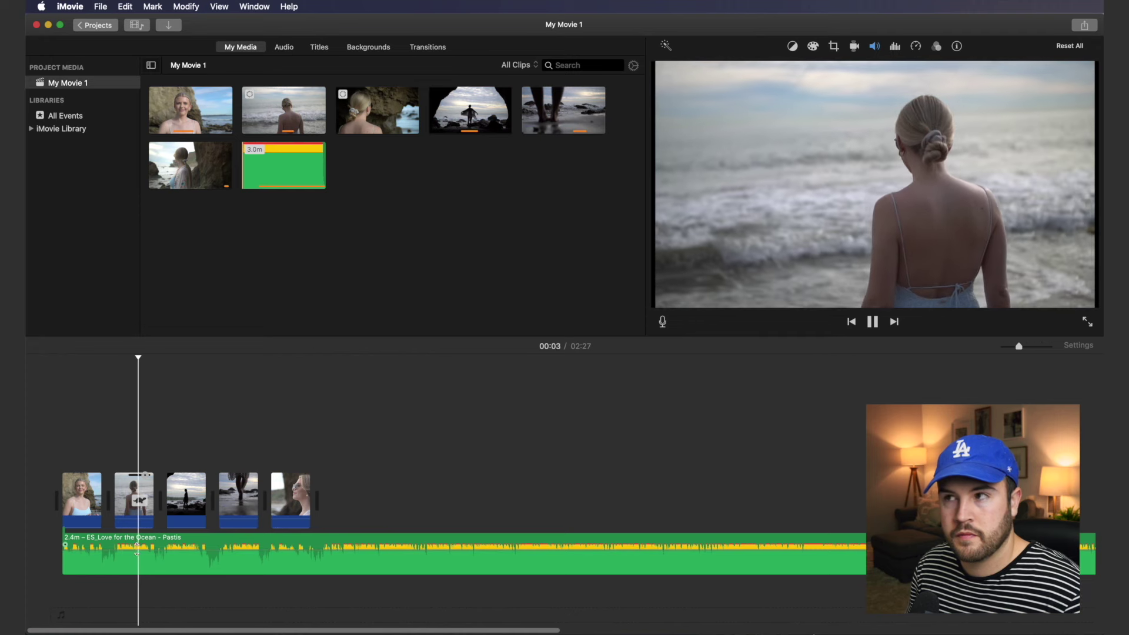
key(space)
drag(64, 540, 82, 540)
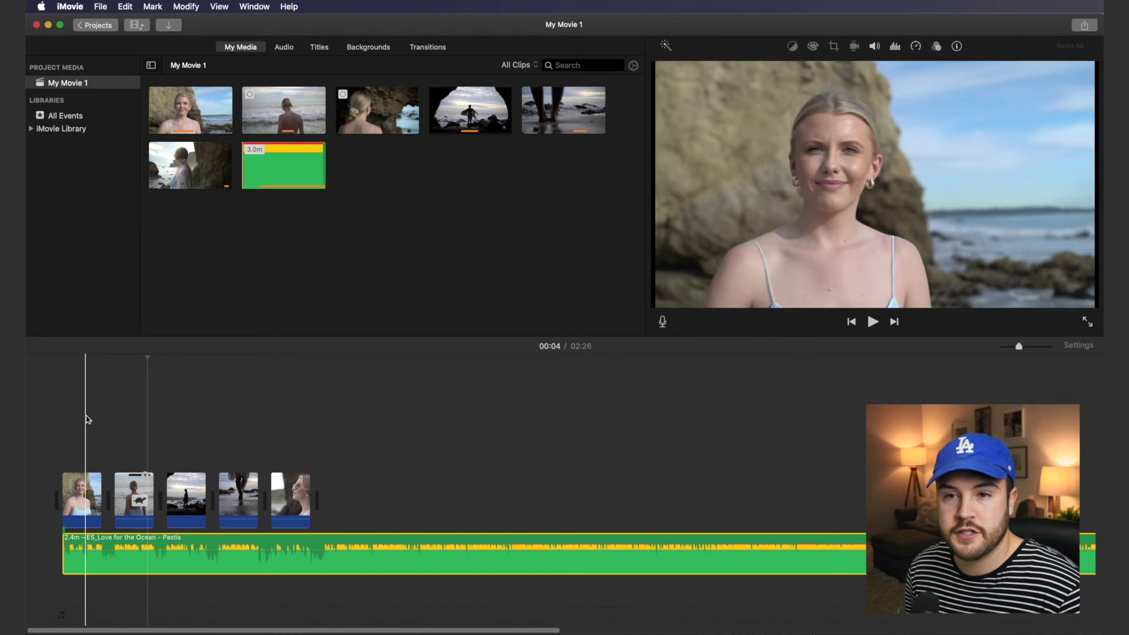
drag(148, 358, 61, 371)
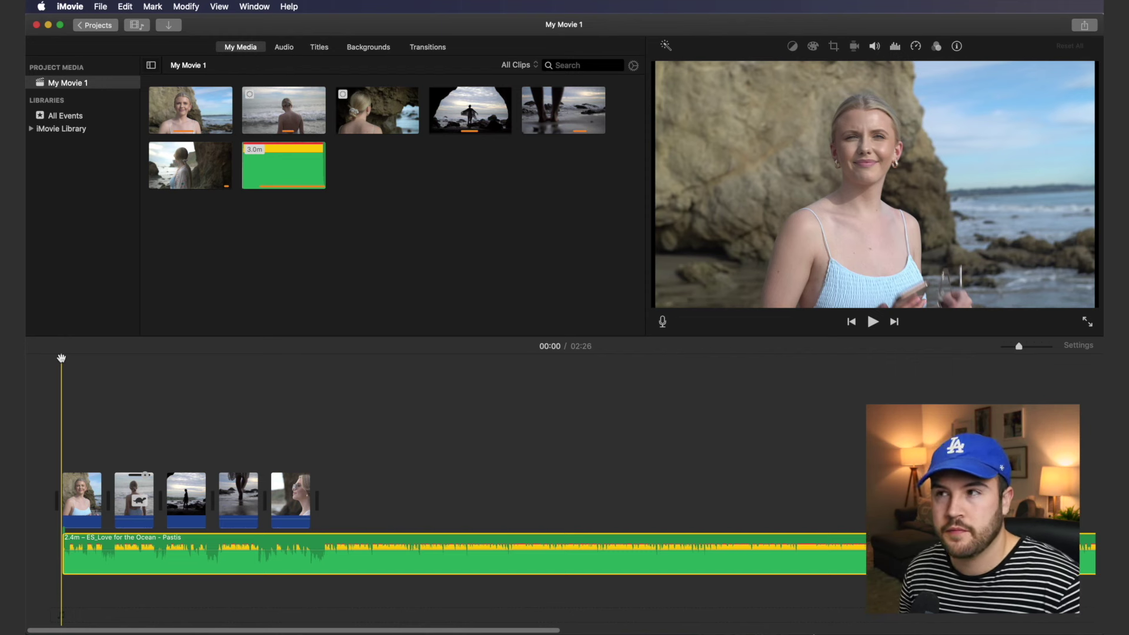
key(space)
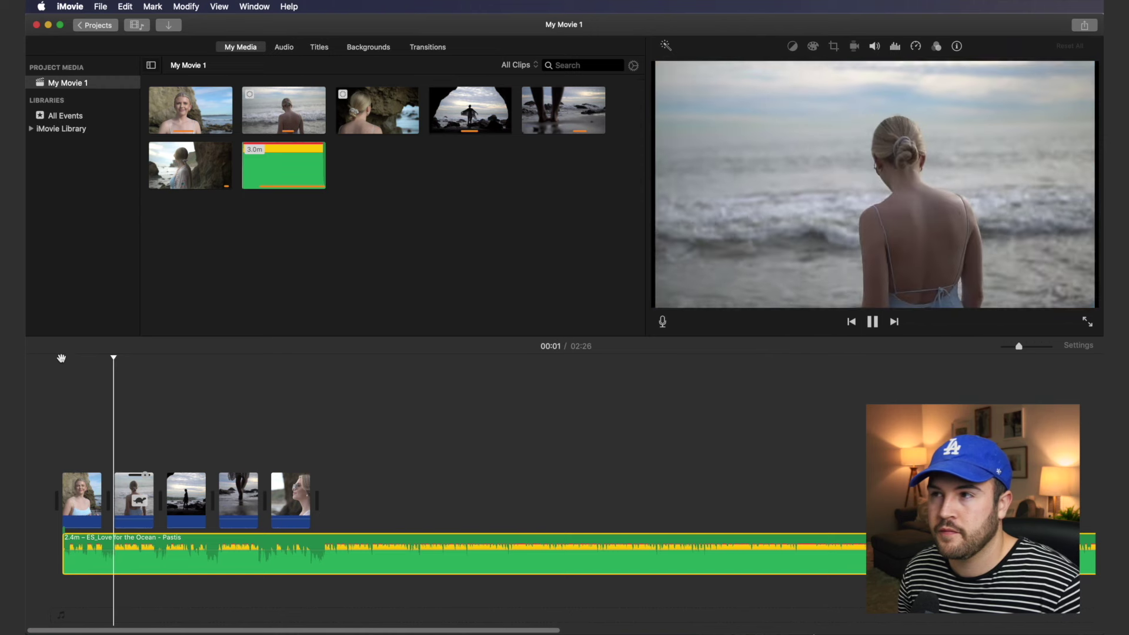
key(space)
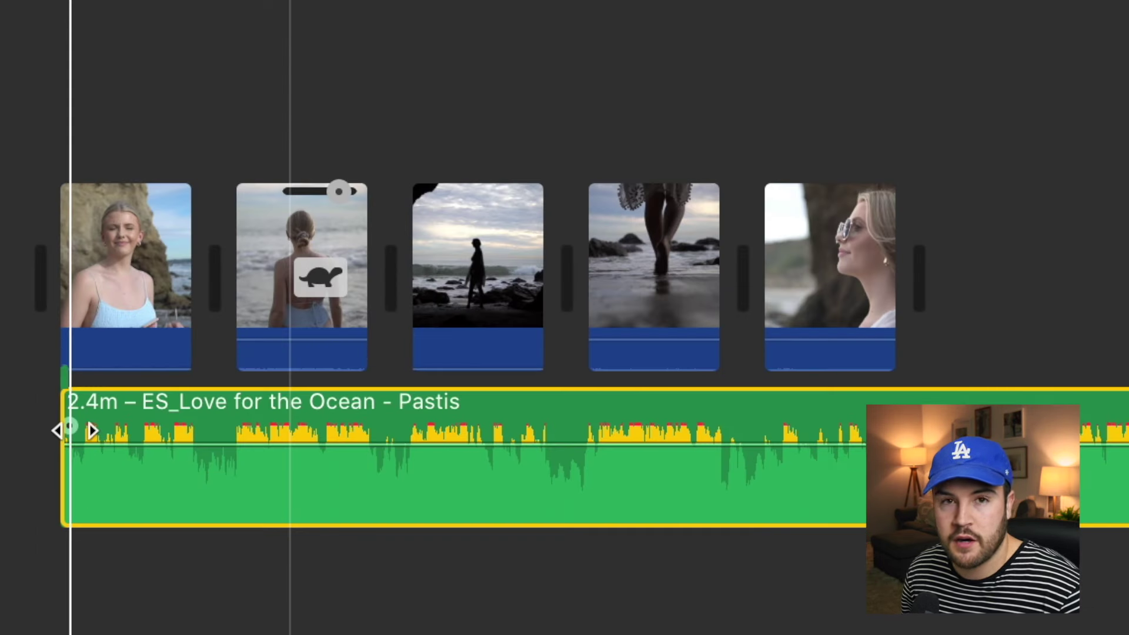
Add a fade-in at the start of the music, play it back, and shorten the fade to end within the first clip.
mouse_move(70, 428)
mouse_down()
mouse_move(271, 426)
mouse_move(271, 440)
mouse_up()
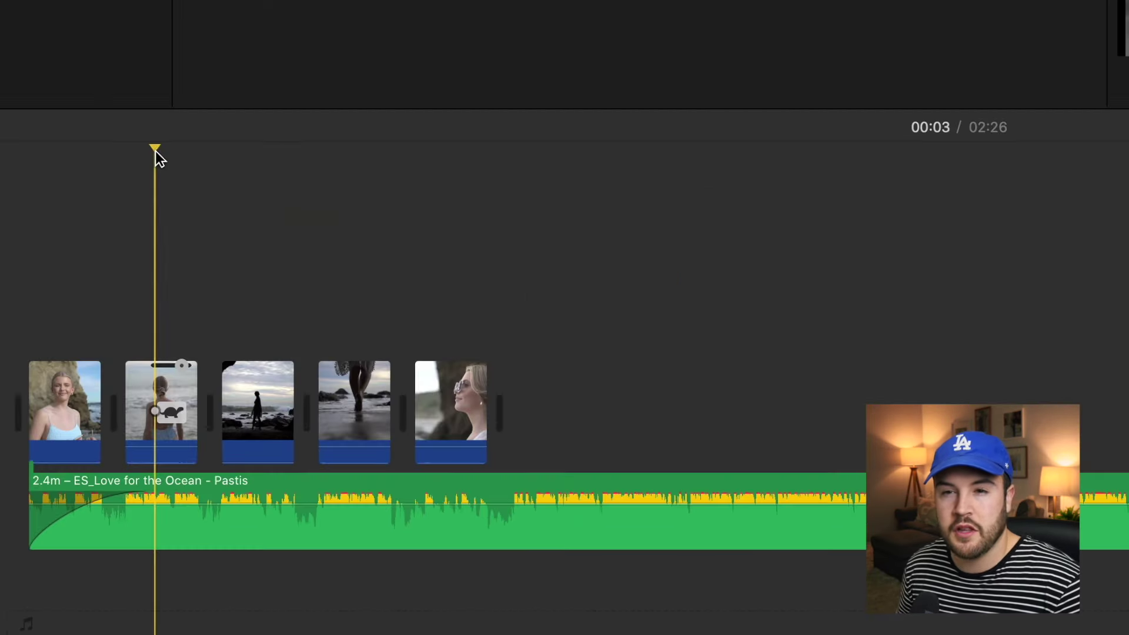
drag(156, 152, 3, 159)
key(space)
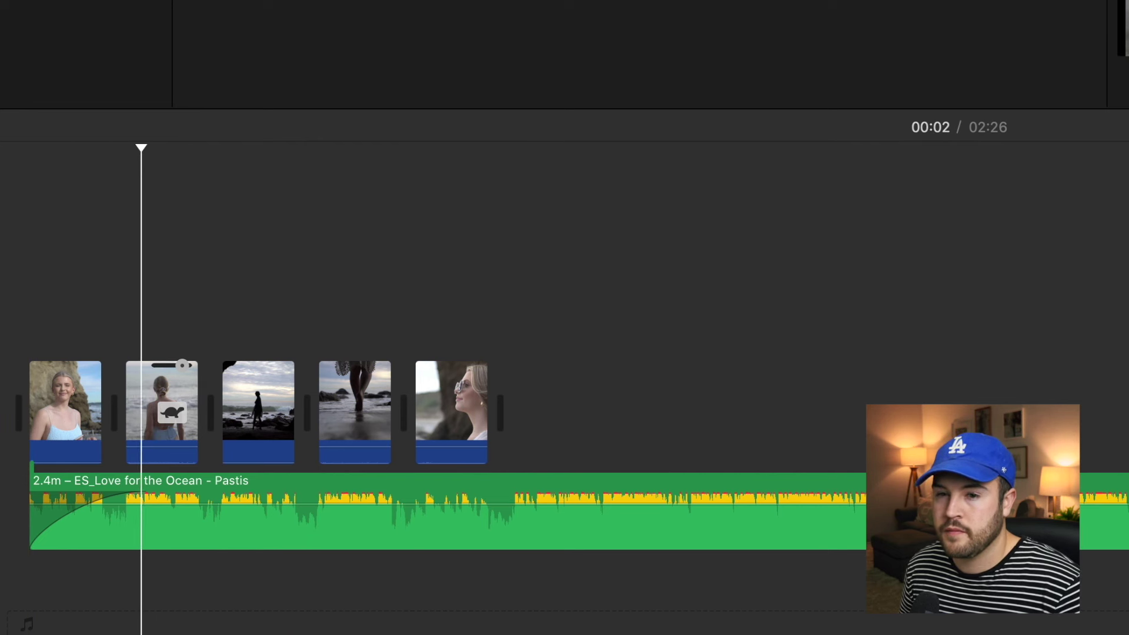
key(space)
drag(145, 494, 61, 494)
click(121, 331)
drag(121, 147, 29, 157)
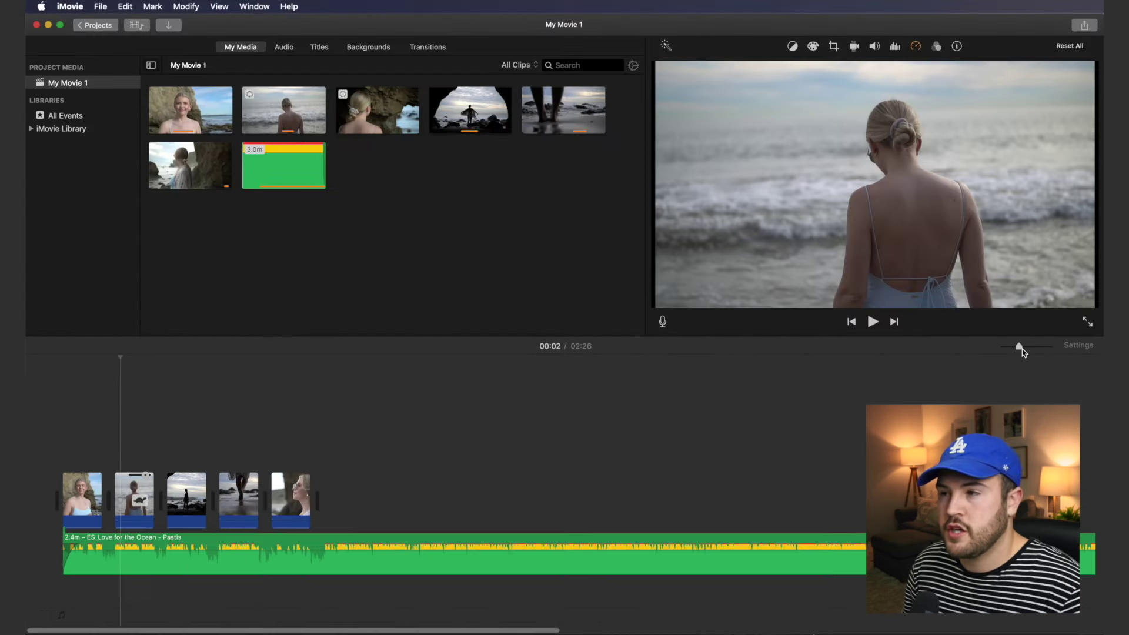
Trim the end of the music track to line up with the end of the last clip, 13.1 s long.
drag(1018, 350, 1011, 347)
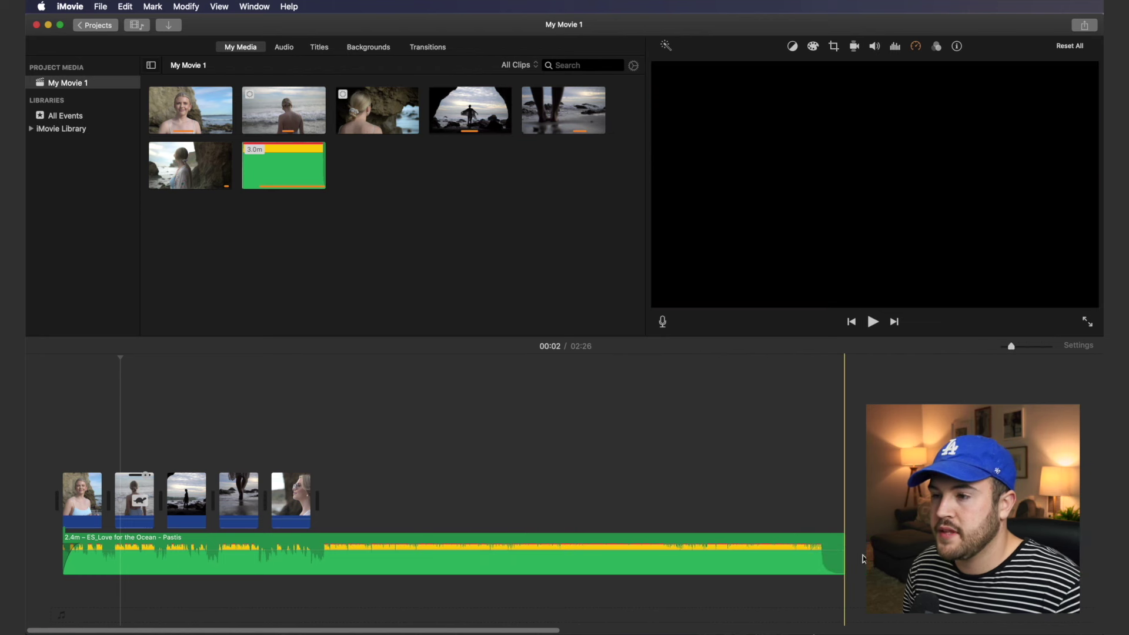
drag(842, 542, 313, 534)
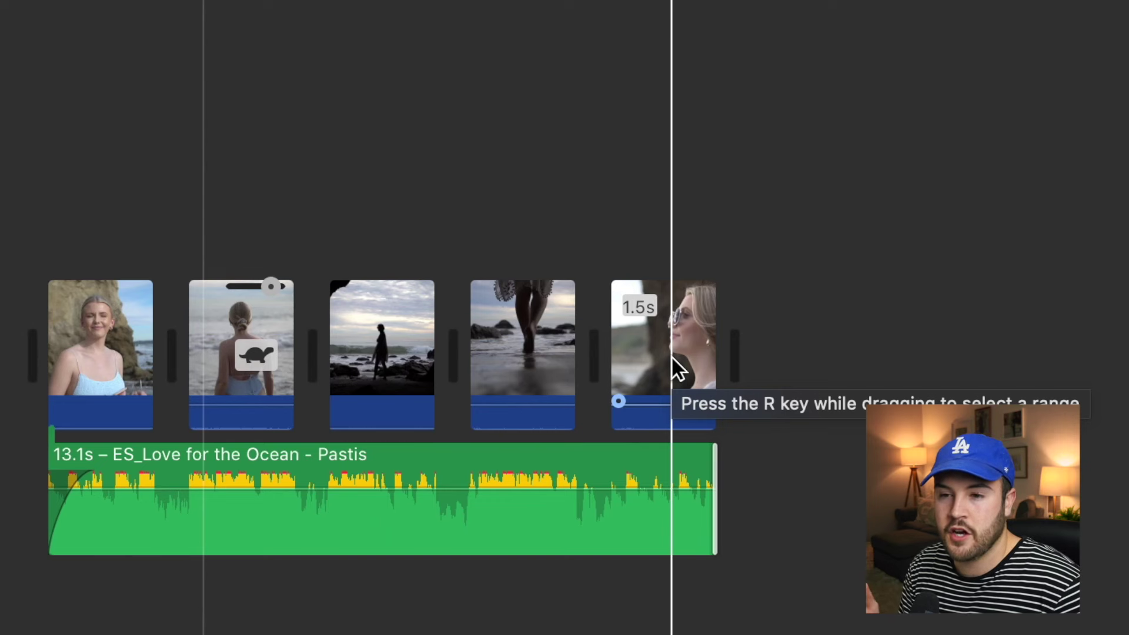
key(space)
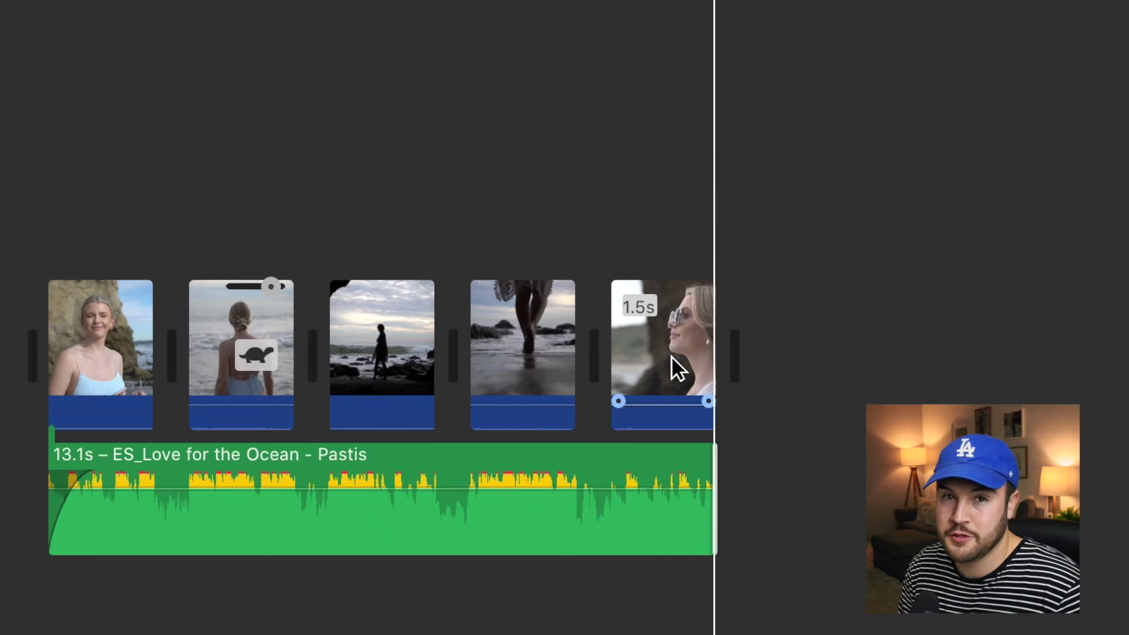
Add a fade-out at the end of the music spanning the last clip, and play it back.
drag(708, 475, 624, 475)
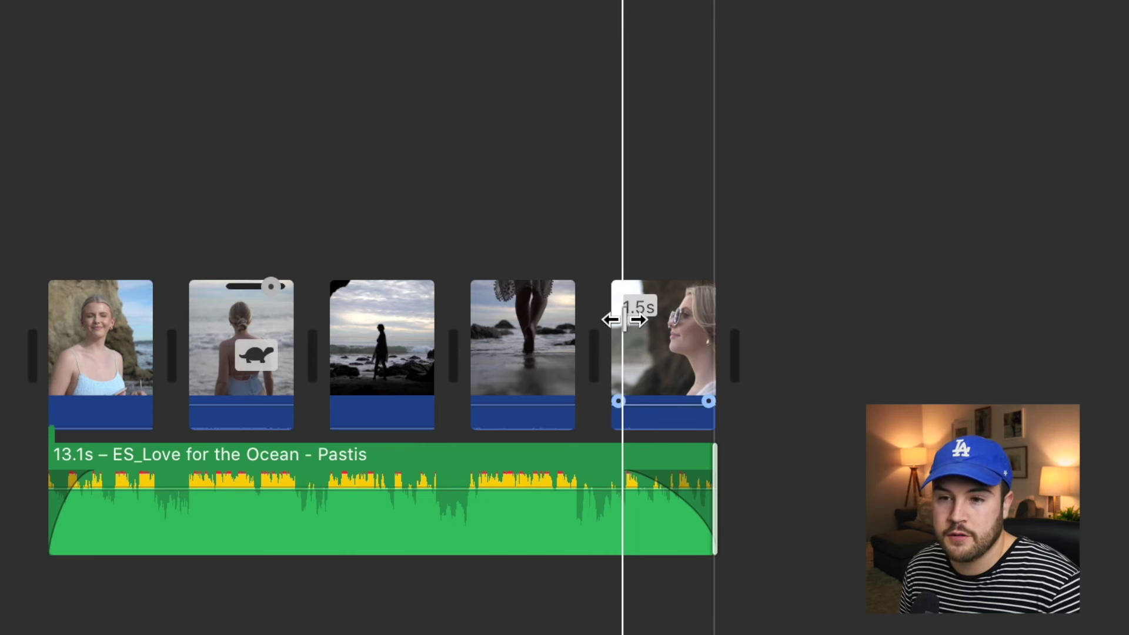
key(space)
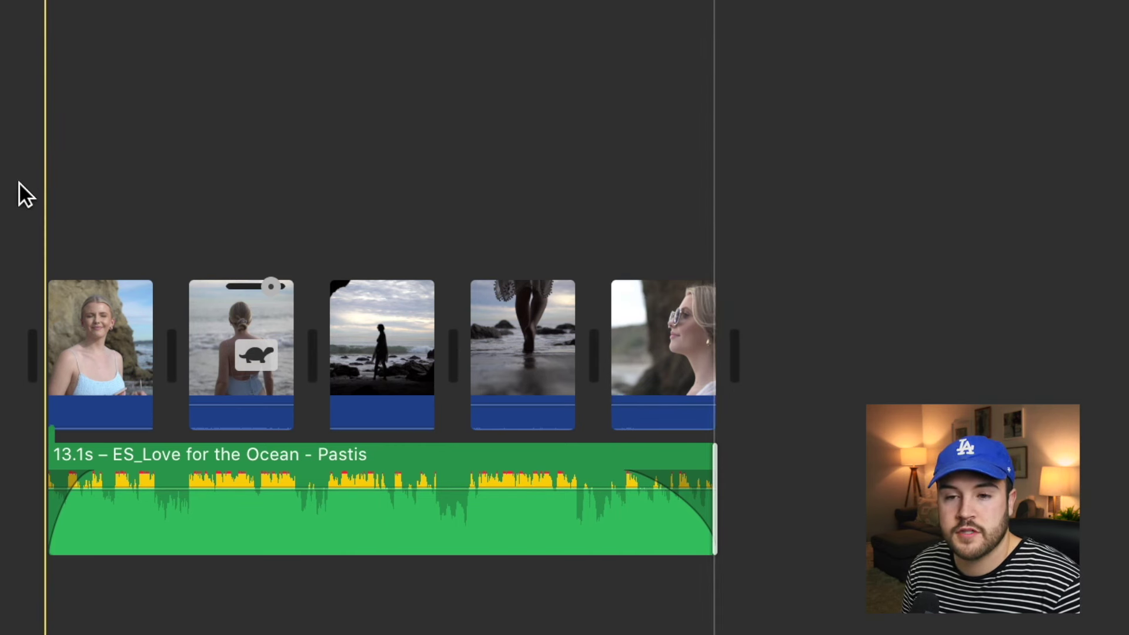
click(29, 167)
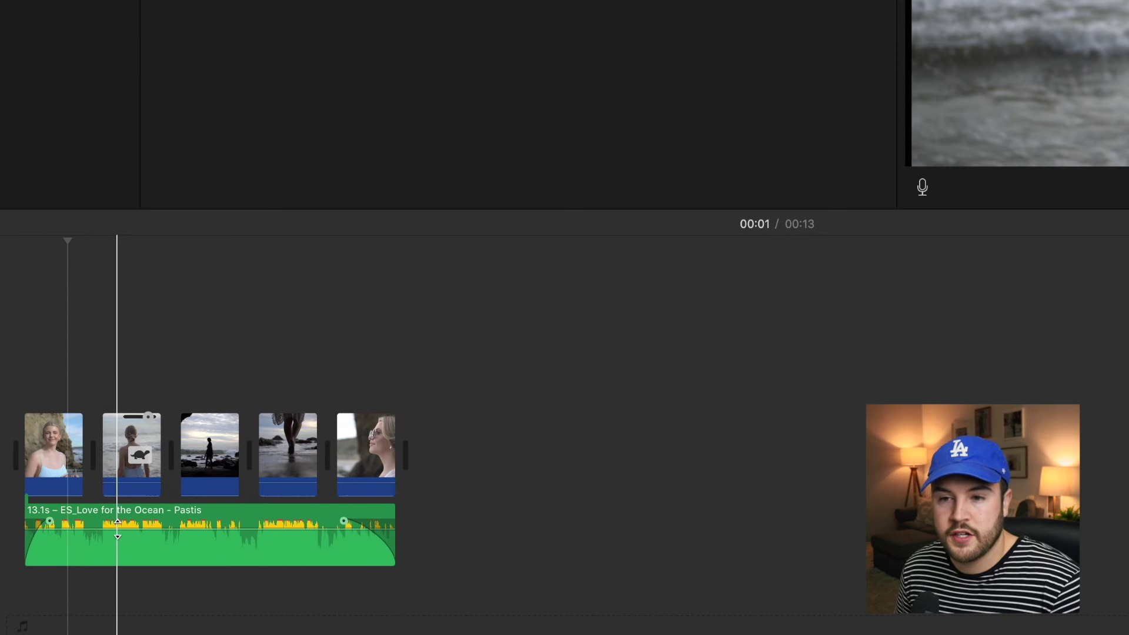
Zoom in on the timeline, lower the music track's volume to 14%, and play the movie.
scroll(118, 529, up, 5)
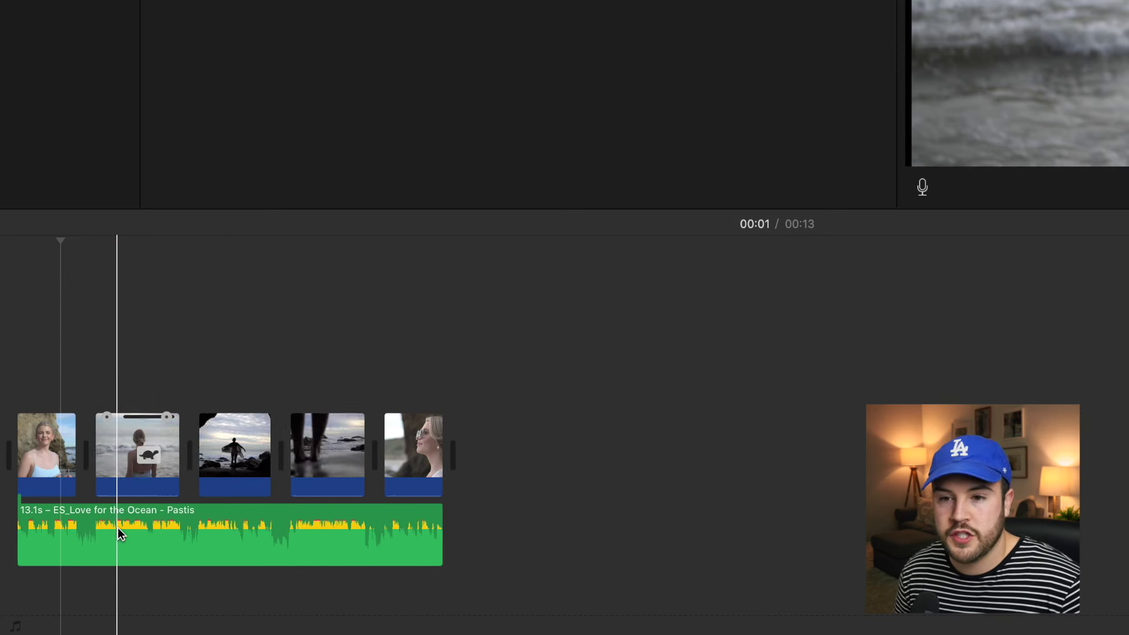
scroll(117, 528, left, 5)
click(163, 536)
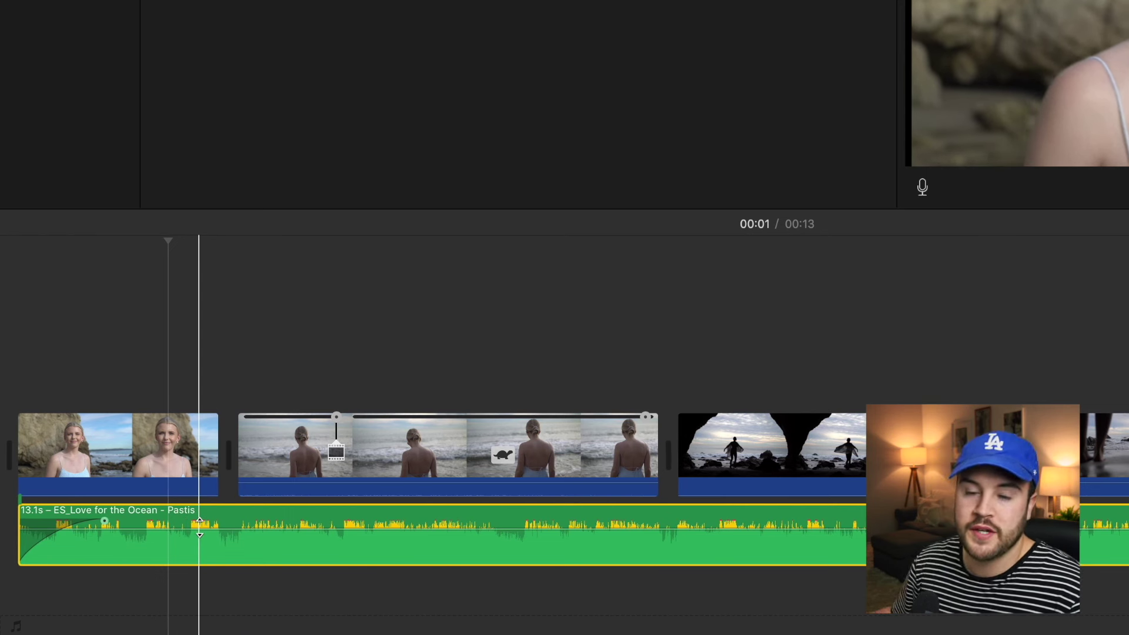
drag(200, 522, 200, 533)
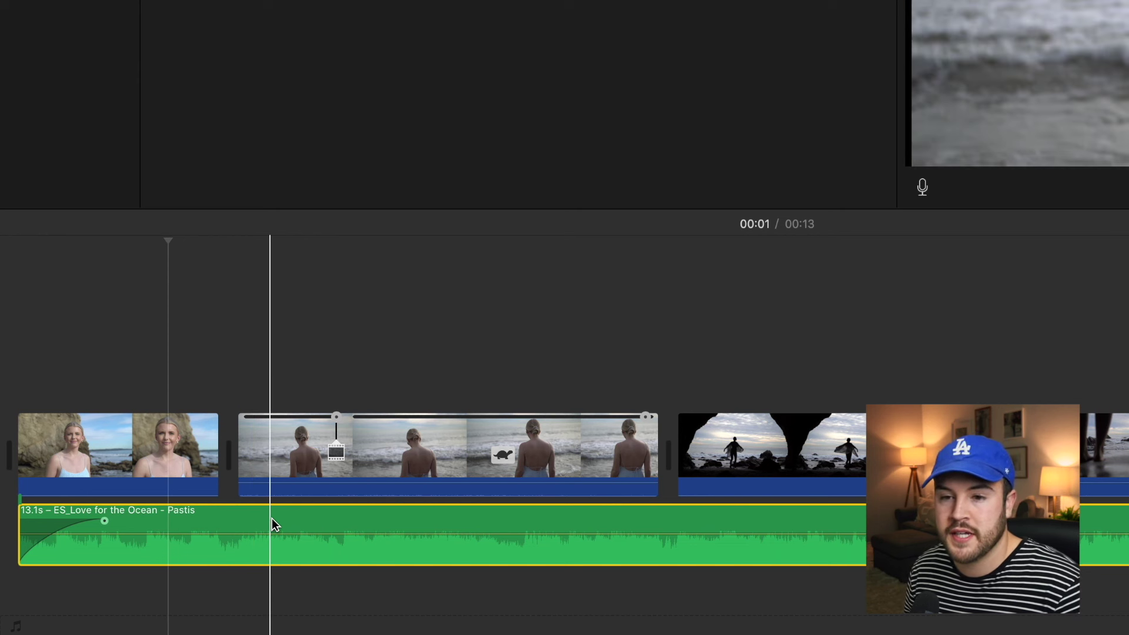
drag(268, 536, 268, 536)
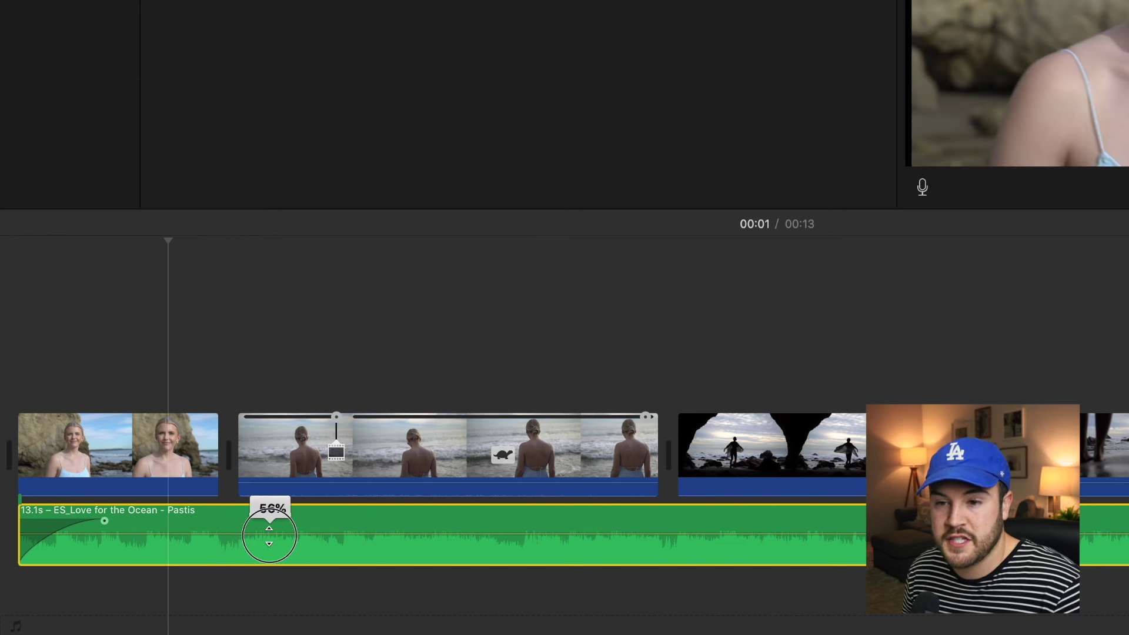
drag(269, 536, 269, 545)
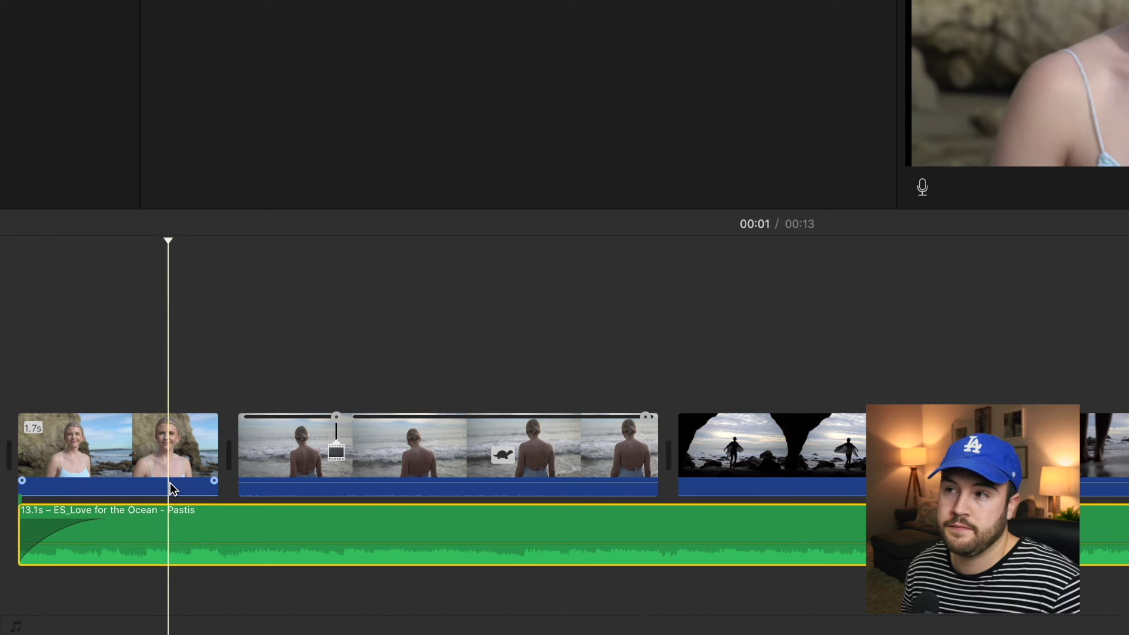
key(space)
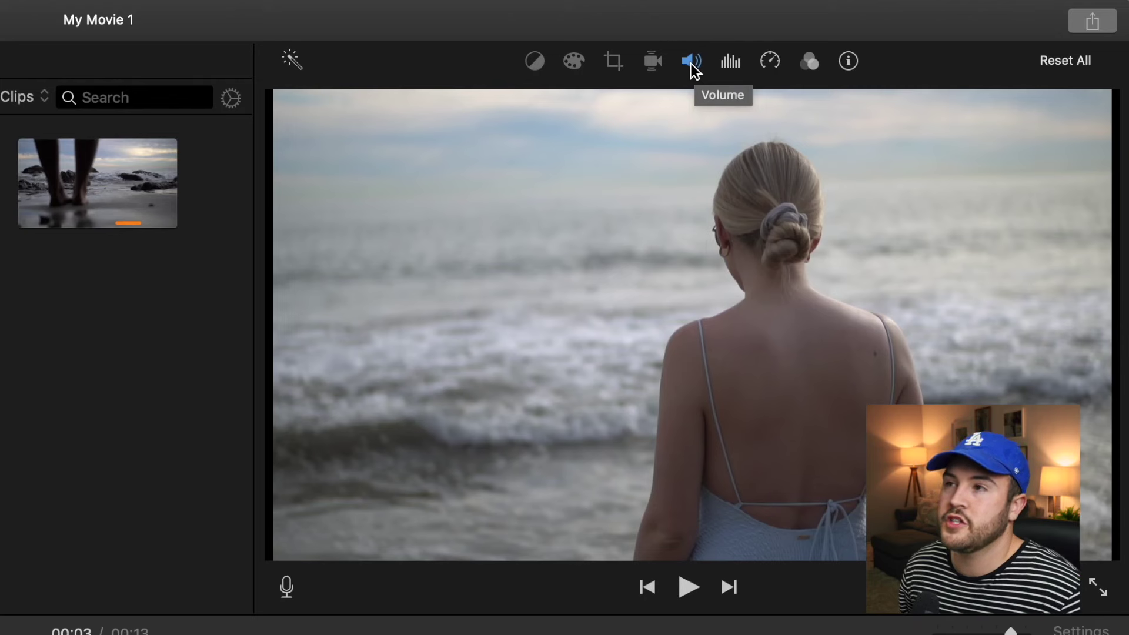
Try the music at 175% and 97% in the viewer's volume controls, and return it to 14%.
click(875, 49)
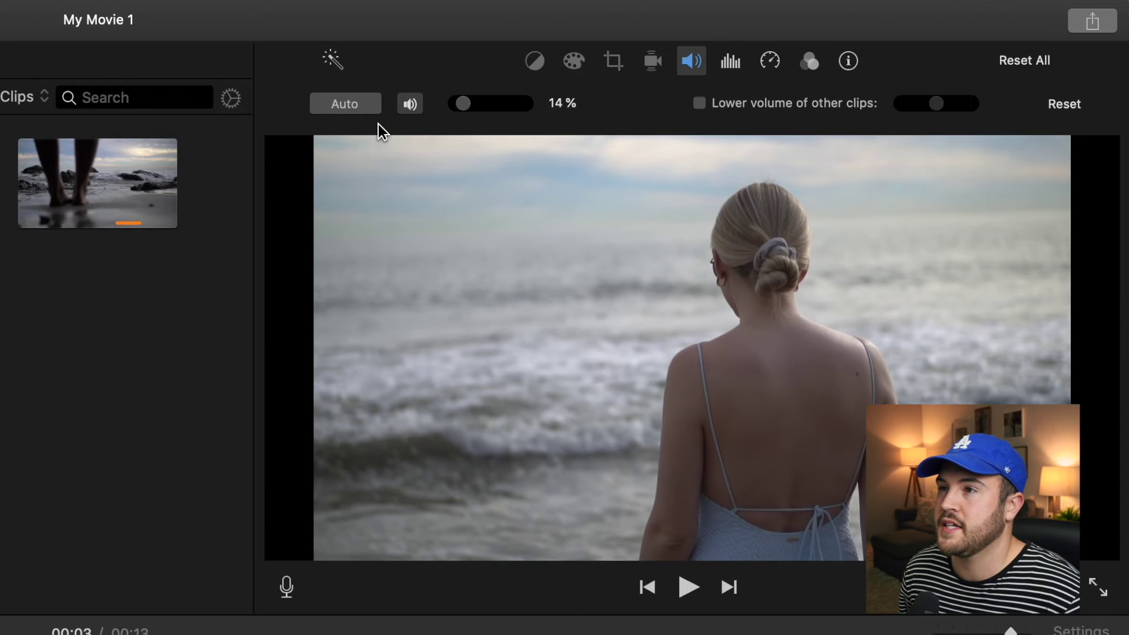
drag(457, 108, 528, 119)
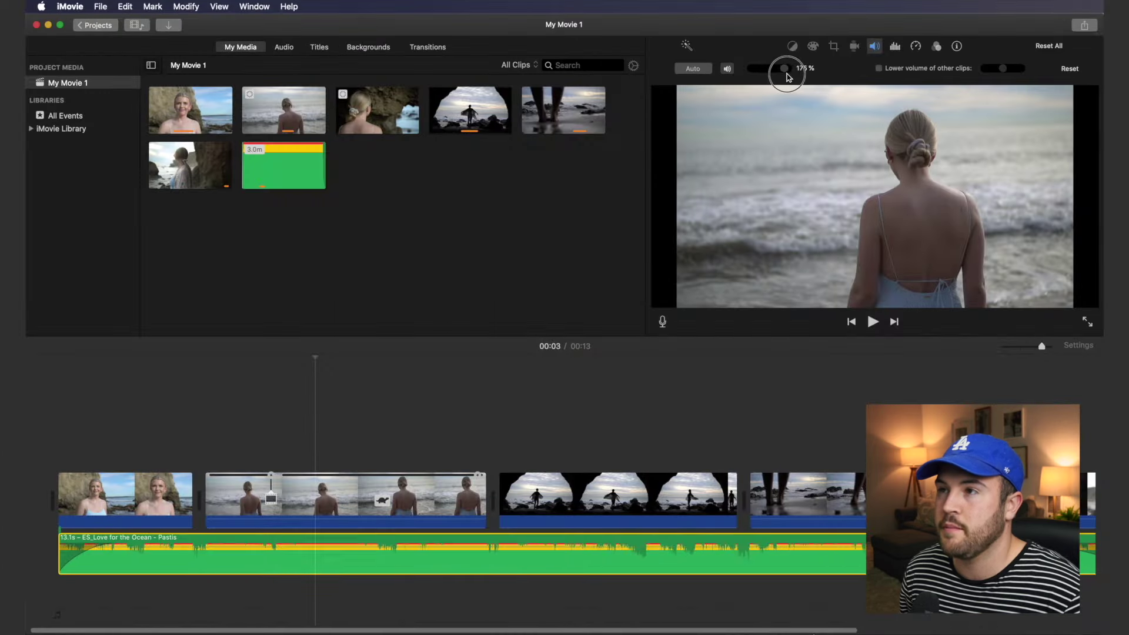
drag(788, 76, 782, 78)
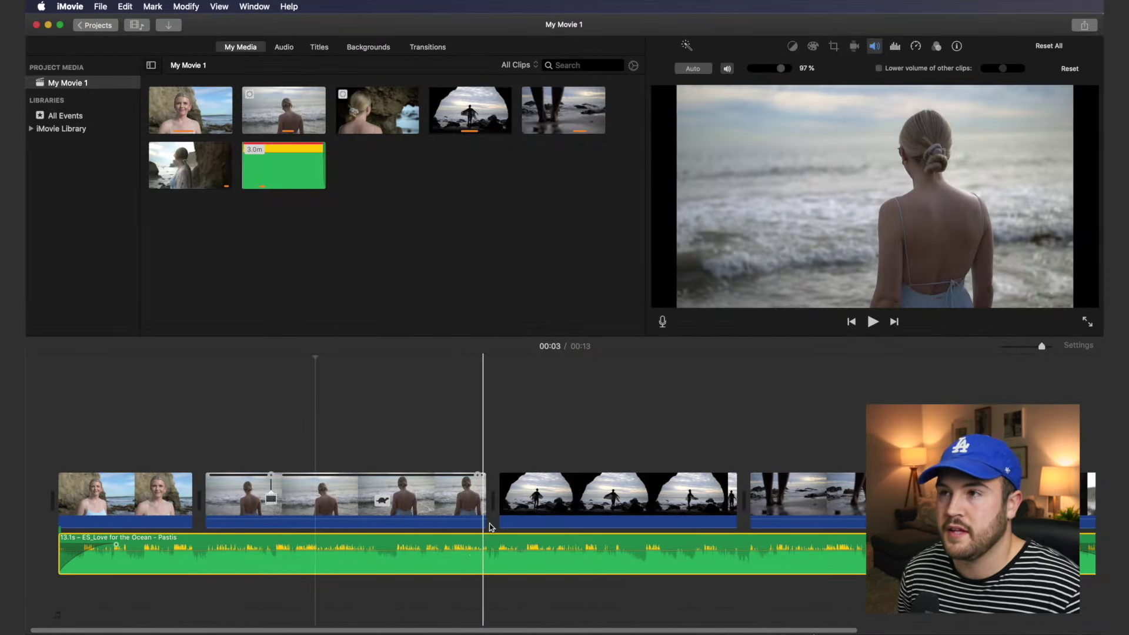
drag(777, 72, 753, 81)
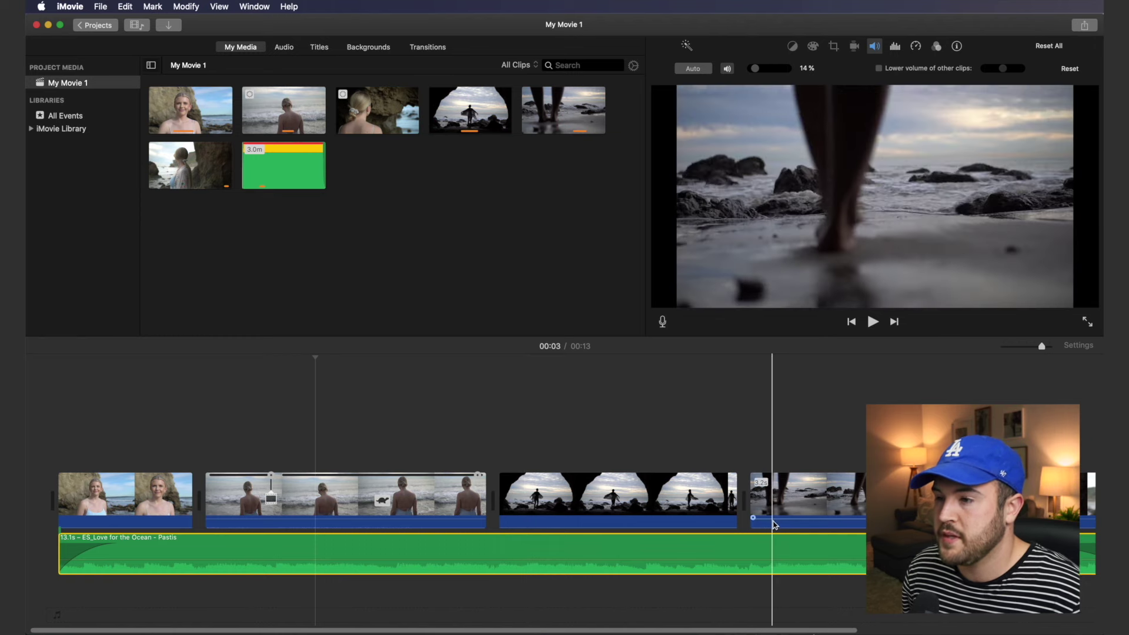
Try lowering the volume of other clips for the music track and adjust the ducking volume.
click(424, 514)
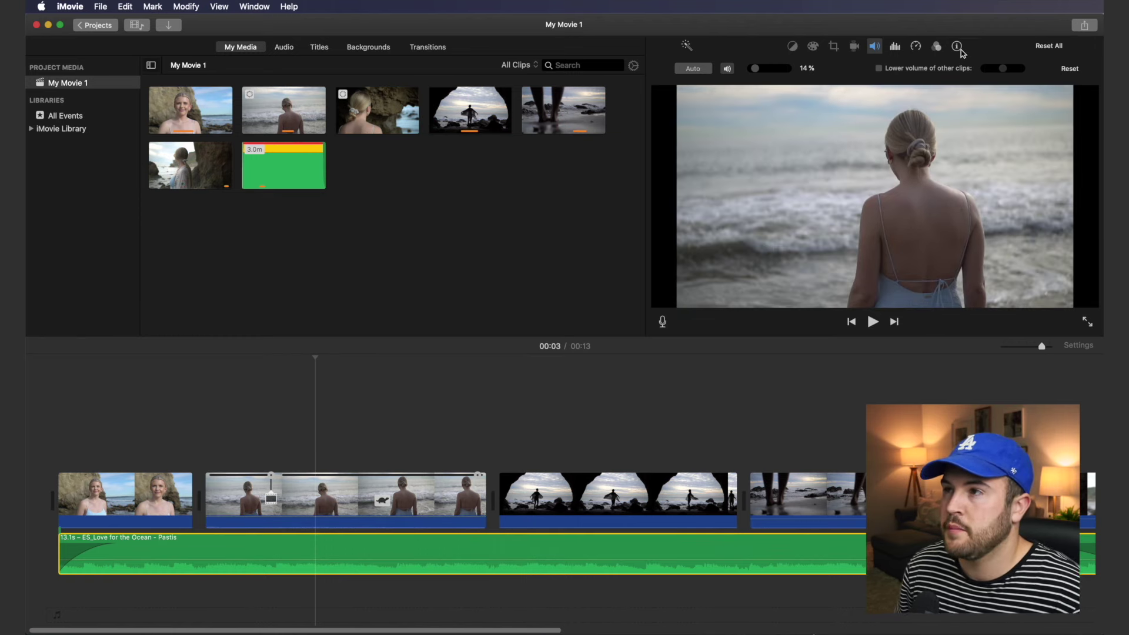
click(877, 69)
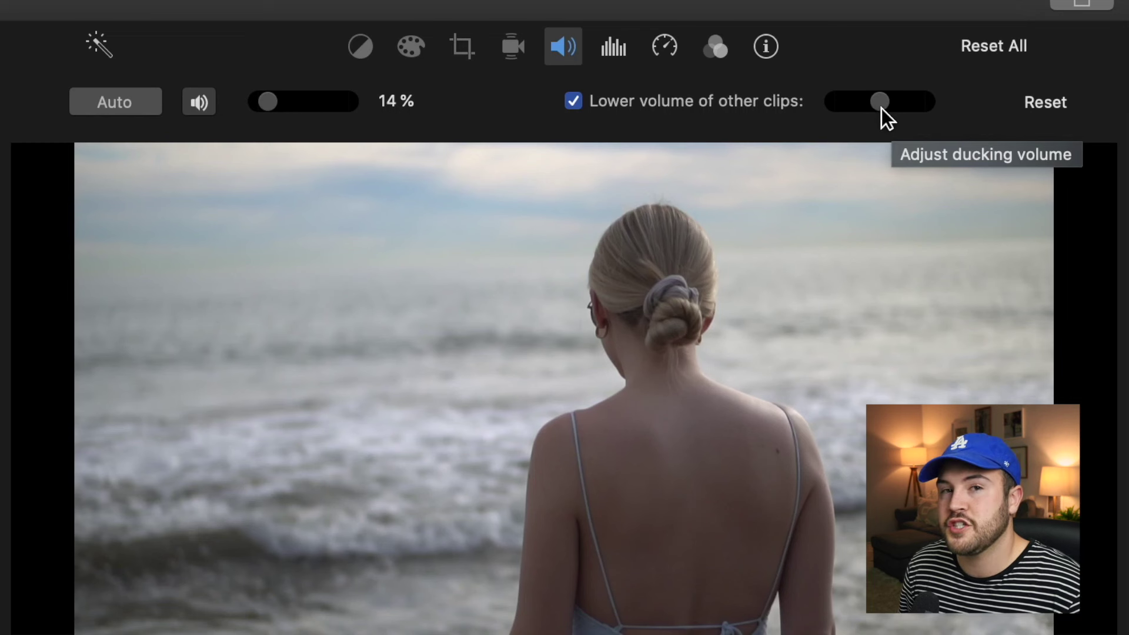
mouse_move(877, 107)
mouse_down()
mouse_move(844, 109)
mouse_move(908, 107)
mouse_move(887, 107)
mouse_up()
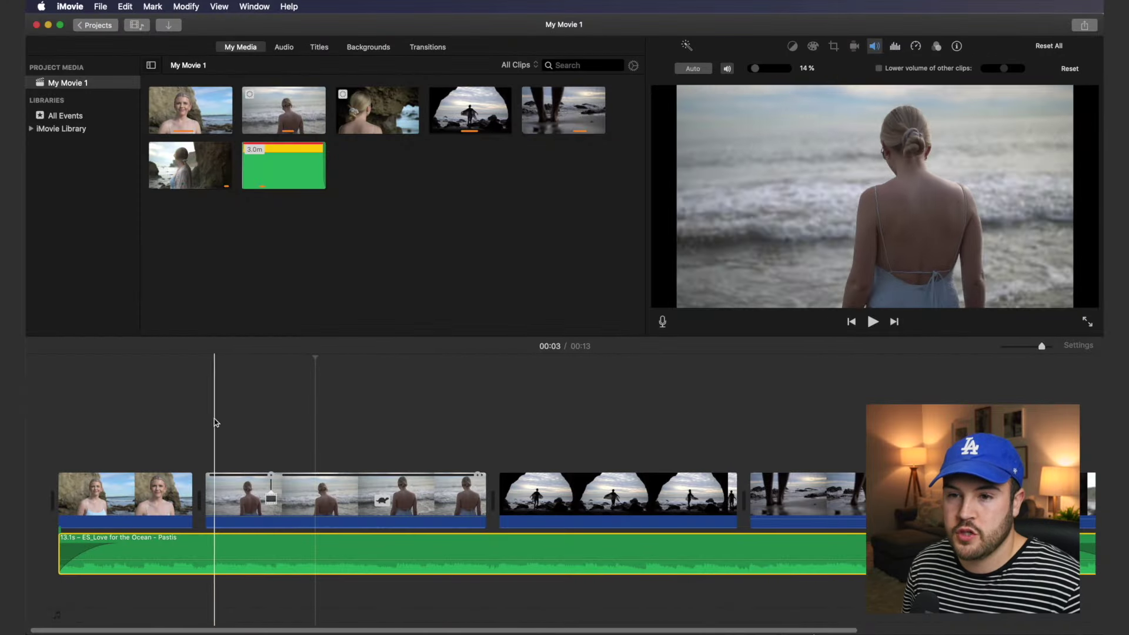
Select the second clip and raise the music track's volume to about 79% in the timeline.
click(243, 437)
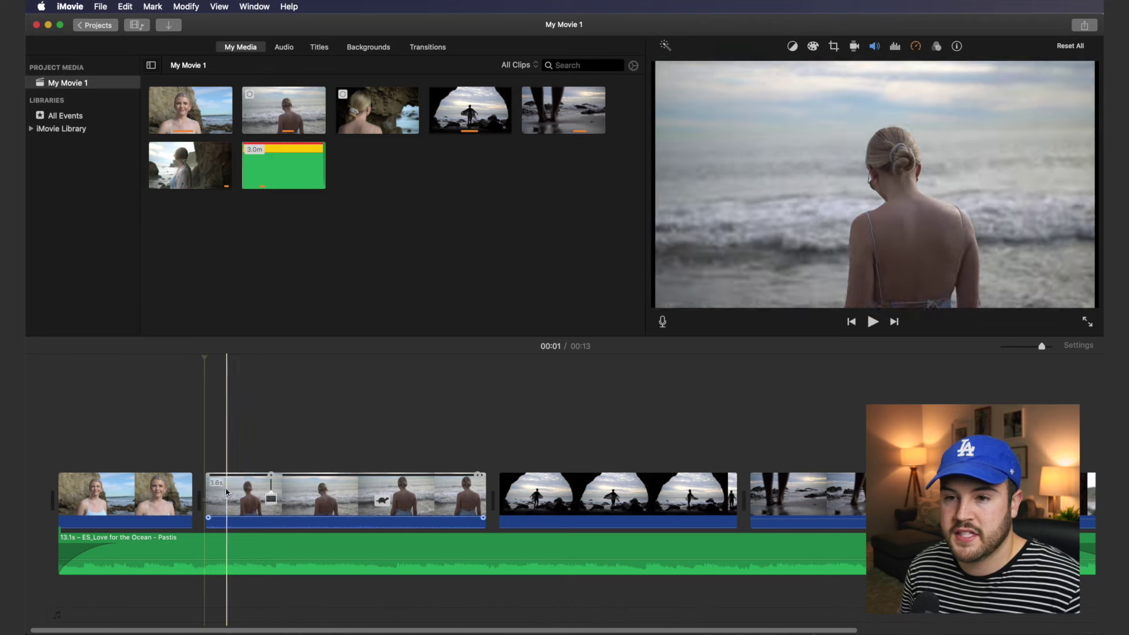
click(458, 497)
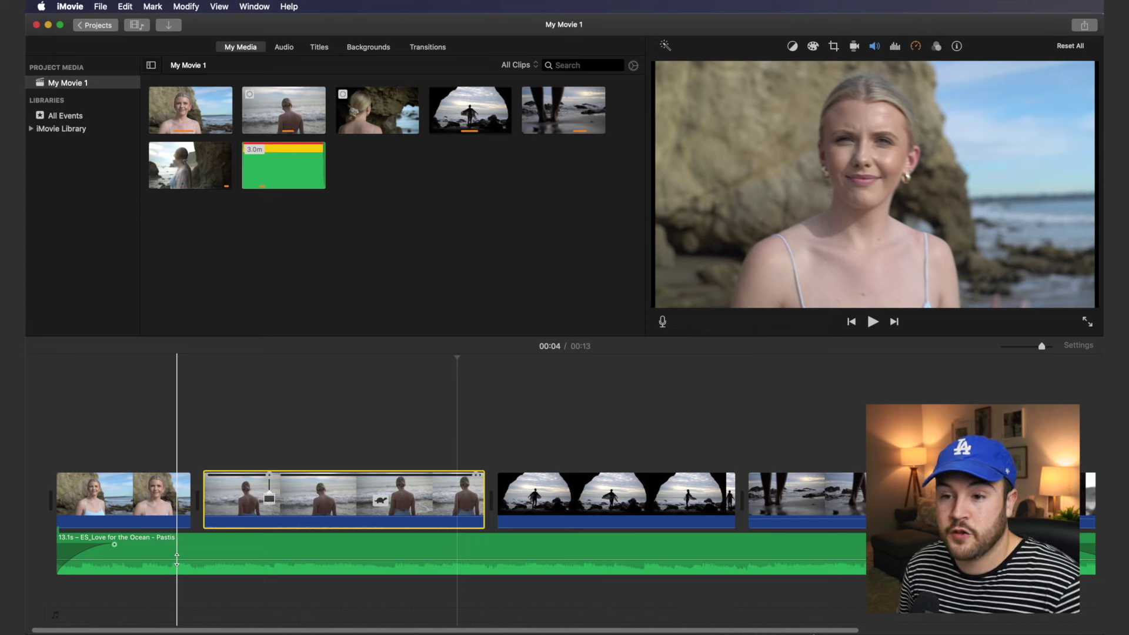
drag(177, 558, 183, 551)
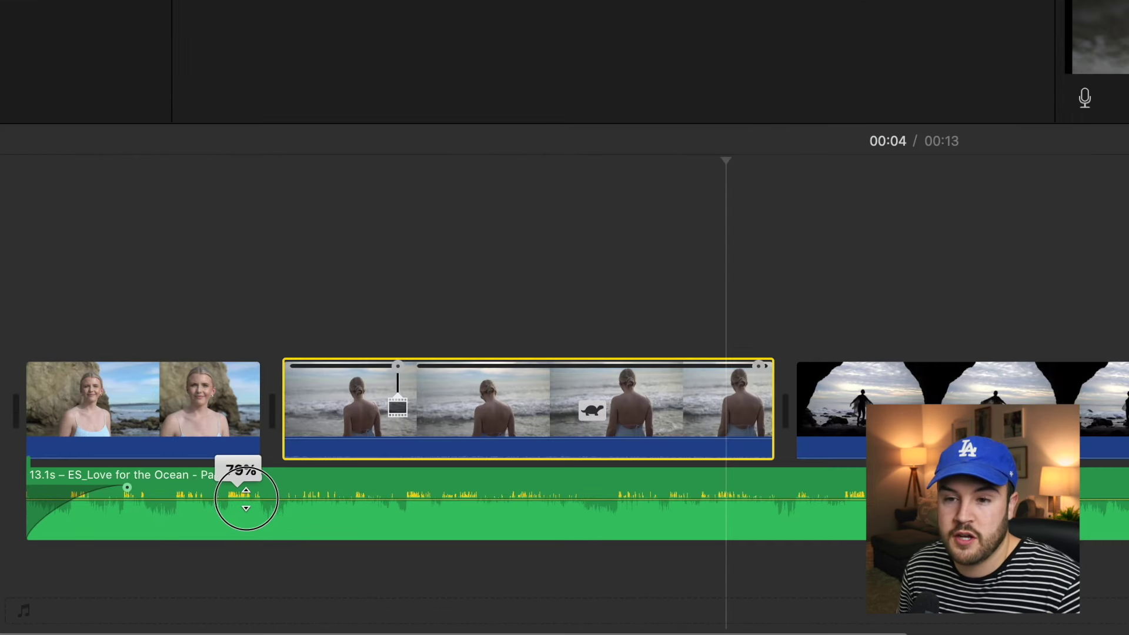
Raise the music track's volume to 100%, and range-select the section of music directly beneath the second clip.
drag(245, 499, 247, 497)
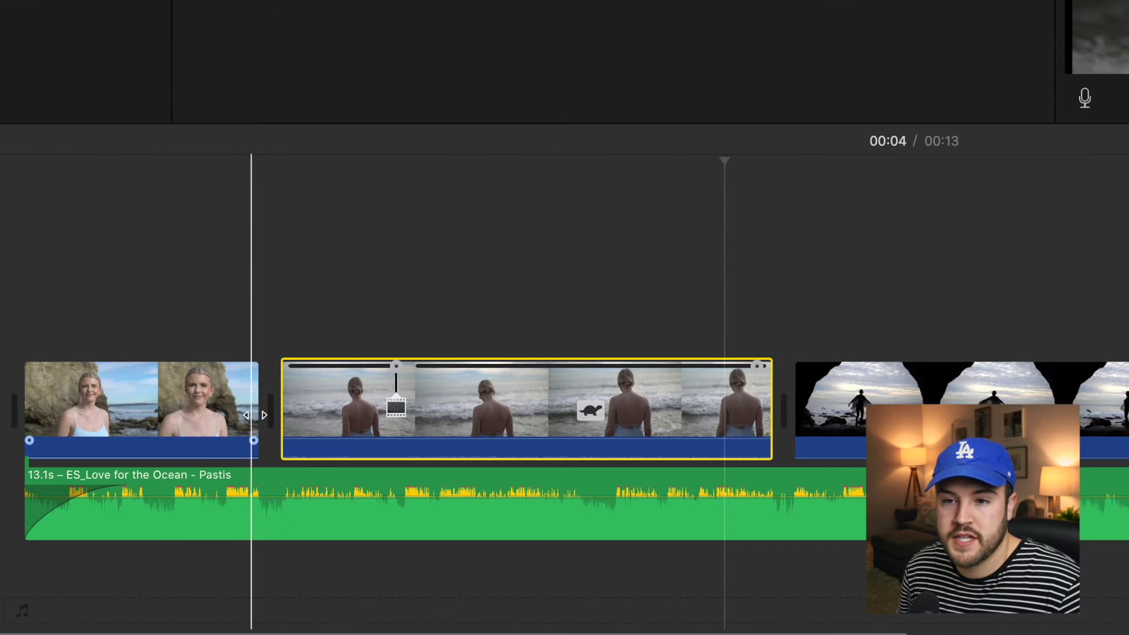
click(283, 297)
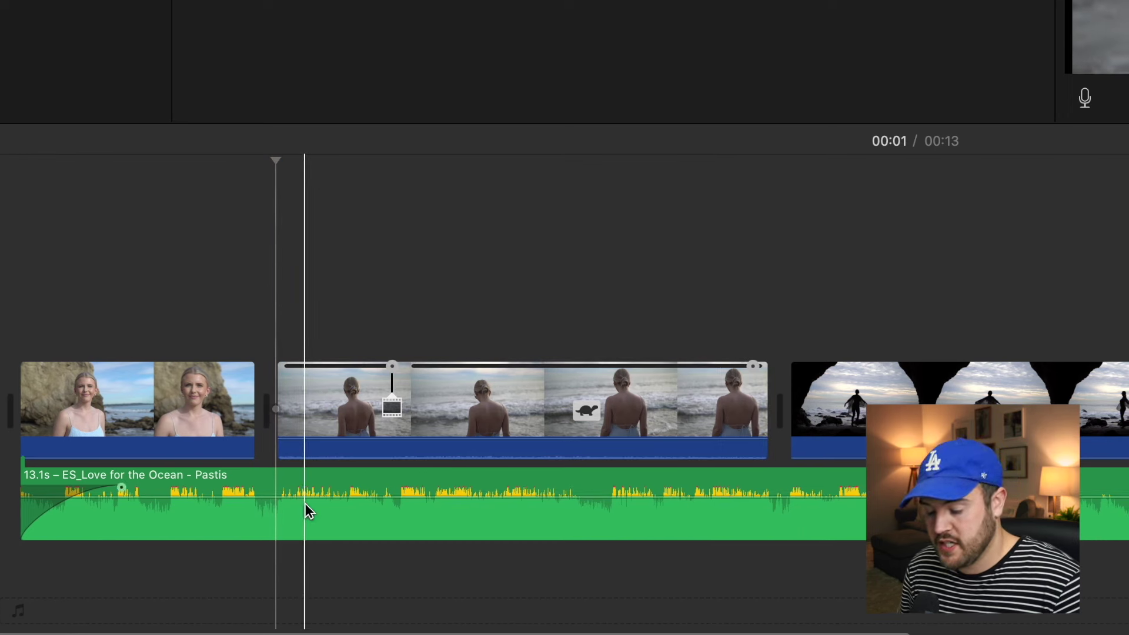
scroll(276, 496, right, 1)
scroll(274, 493, left, 1)
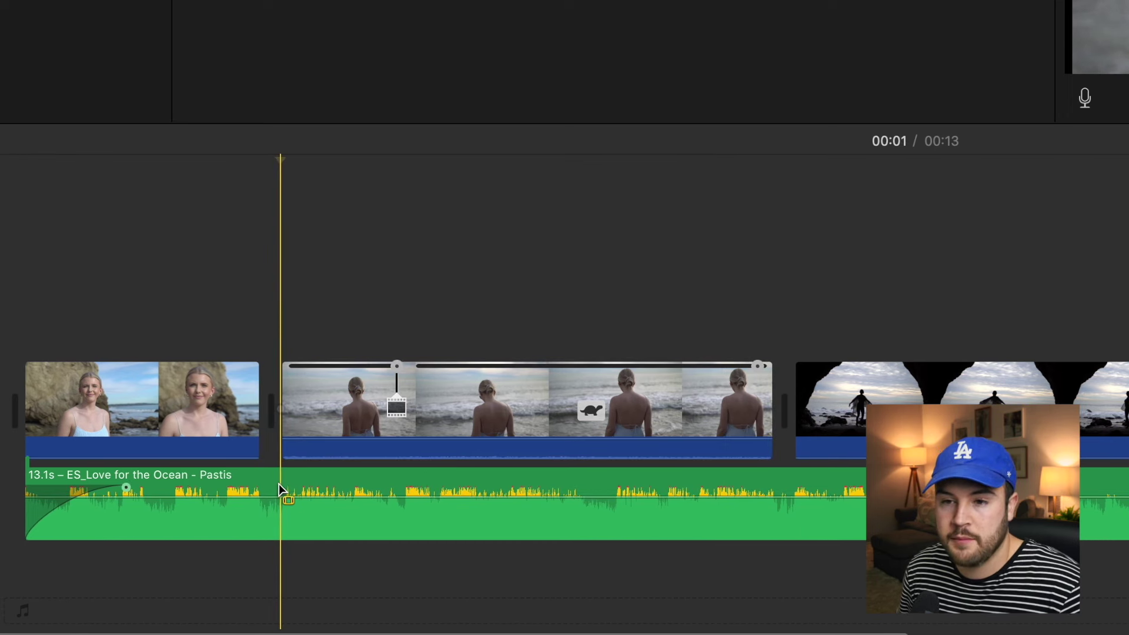
drag(280, 496, 771, 511)
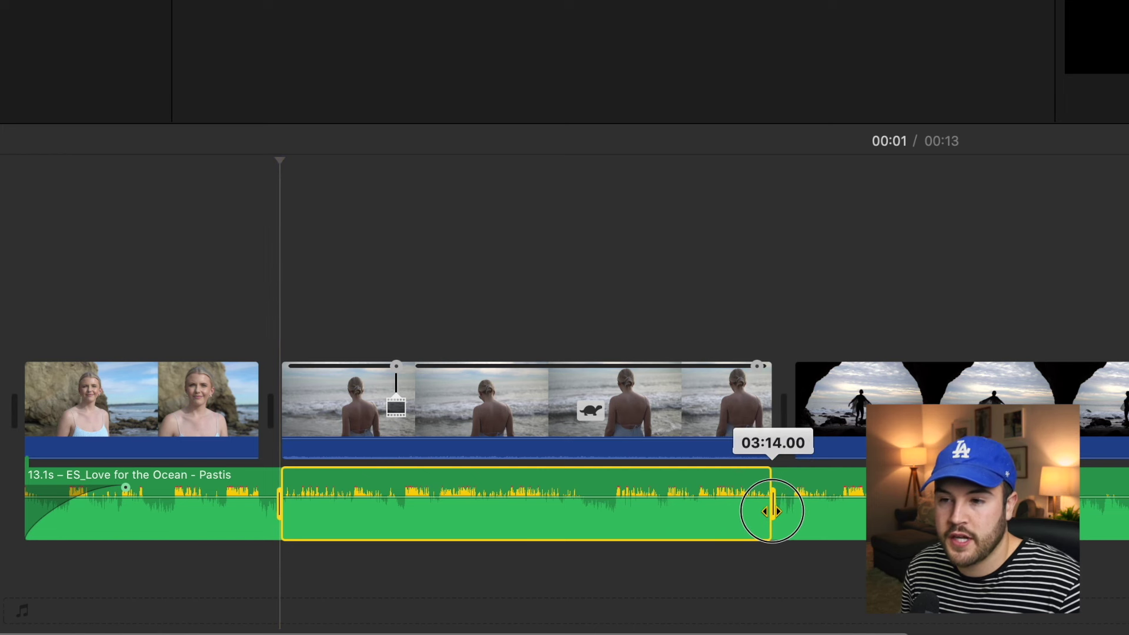
drag(772, 511, 772, 511)
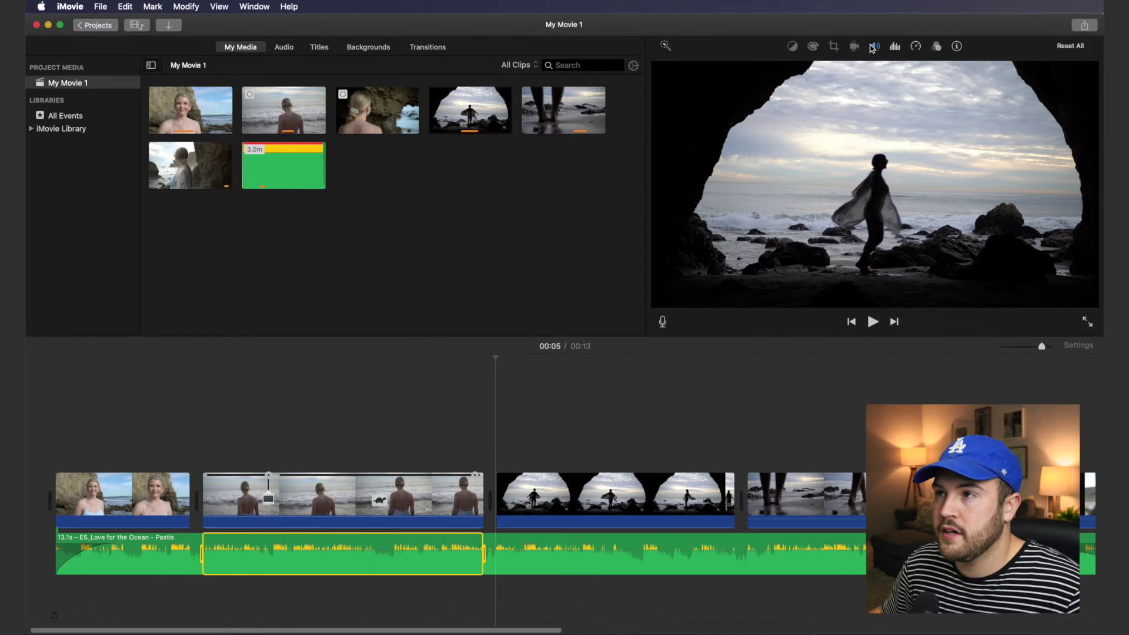
Lower the selected music section's volume to 13%, and clear the range selection.
click(873, 46)
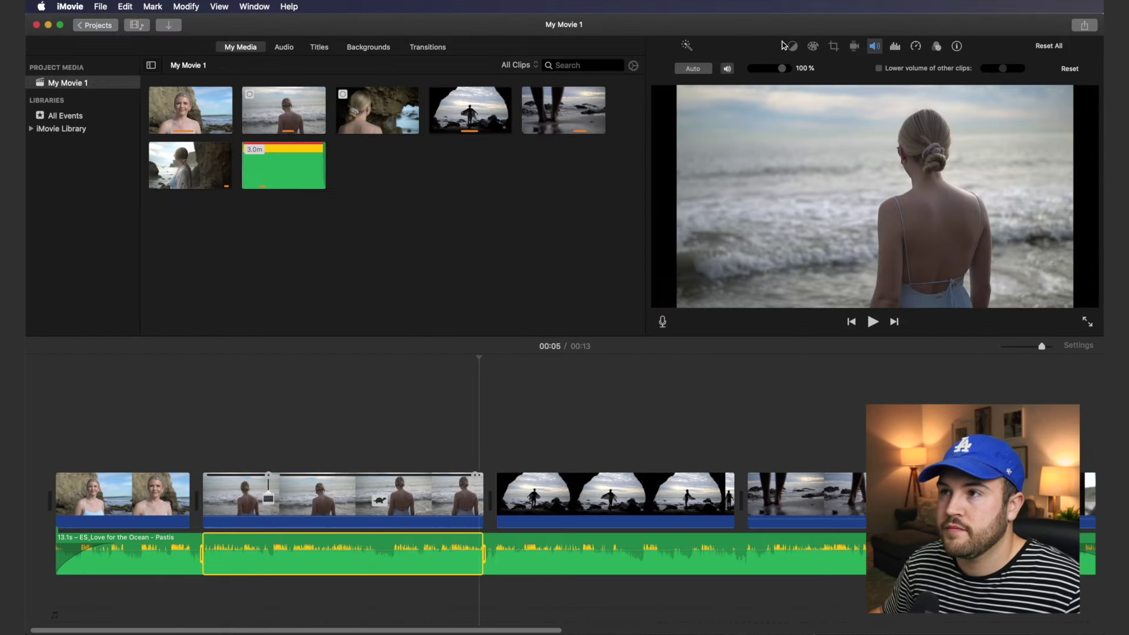
drag(784, 70, 758, 73)
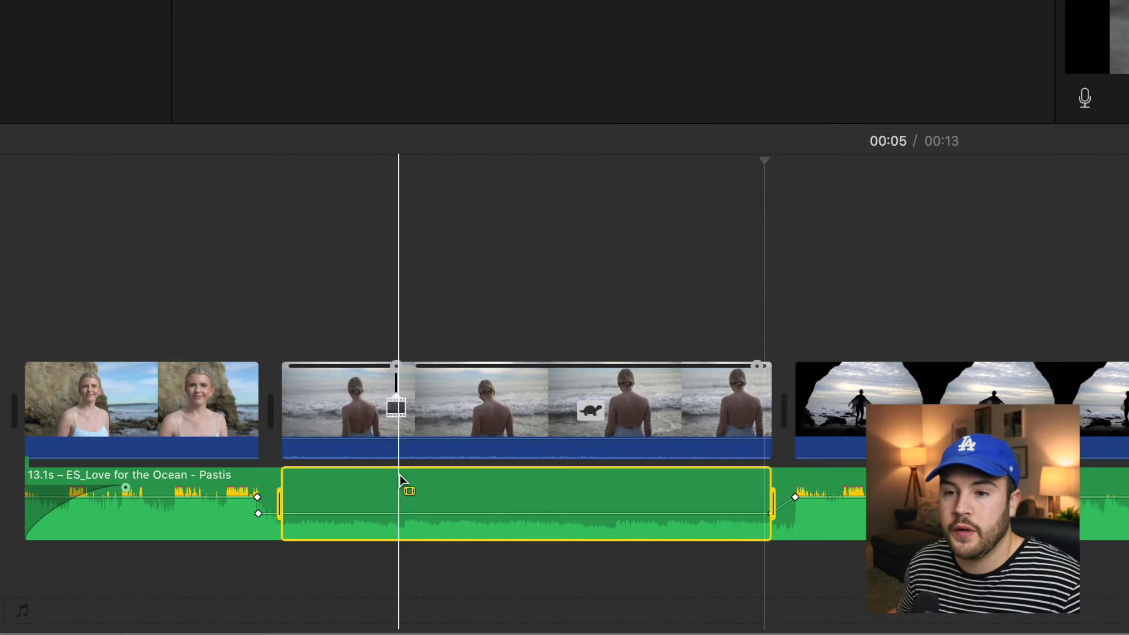
drag(411, 515, 349, 509)
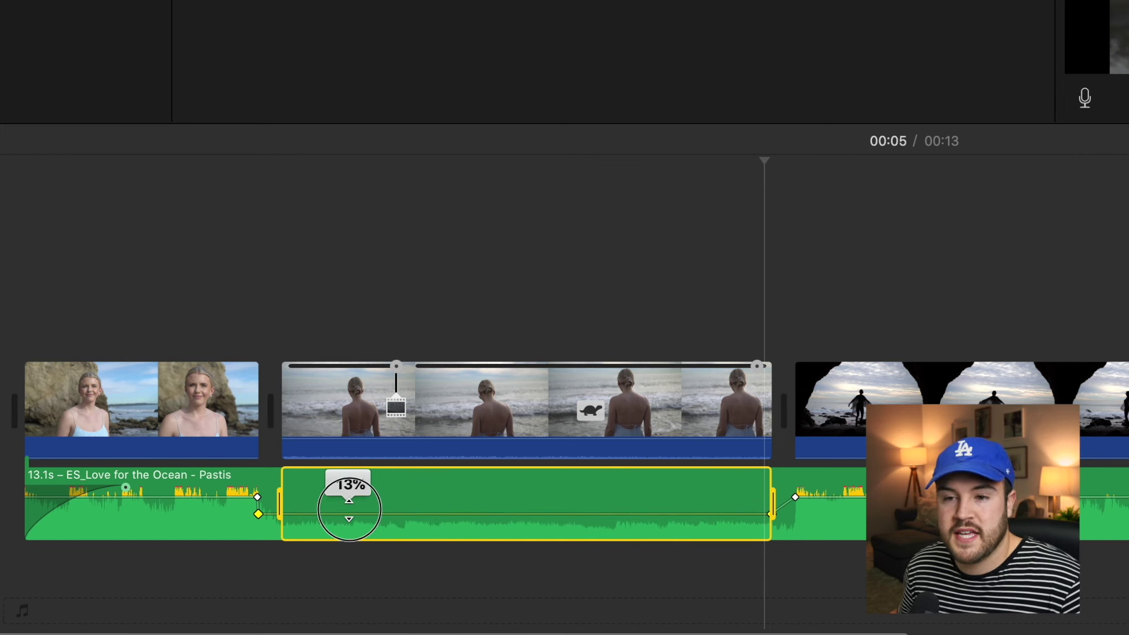
click(231, 553)
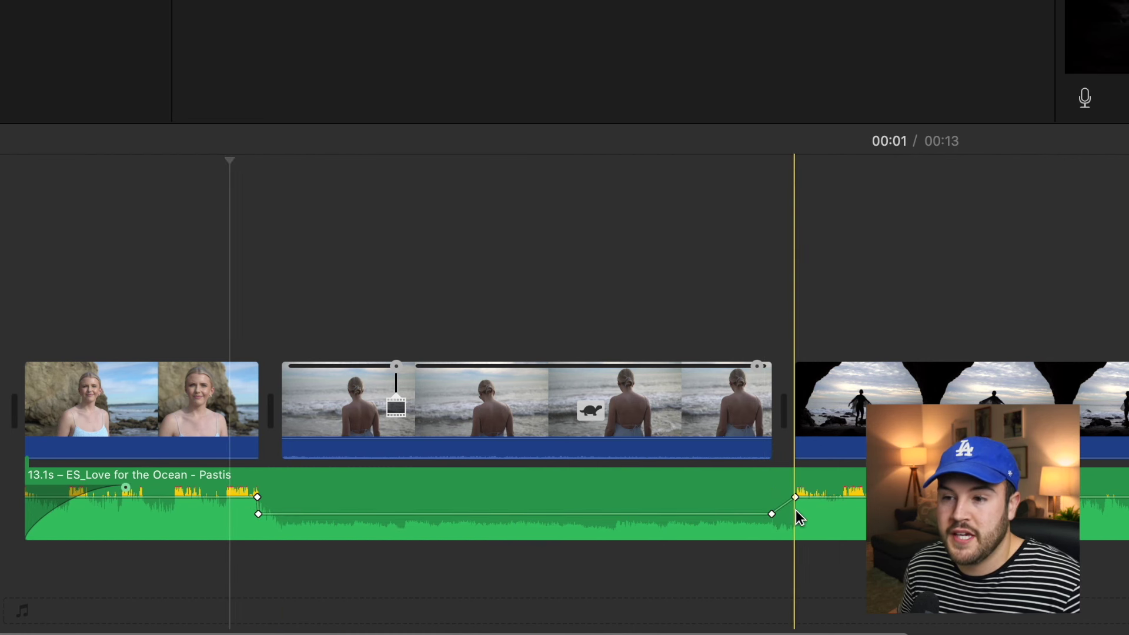
Lengthen the music's fade-in slightly, and move the keyframe ending the lowered section earlier so the volume rises gradually.
click(772, 514)
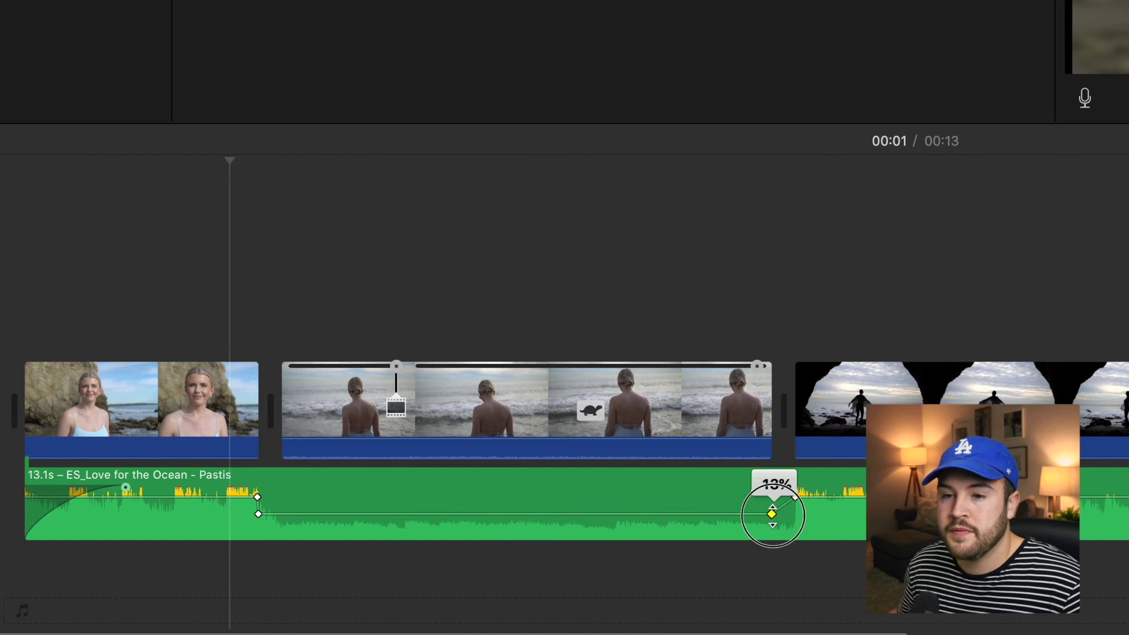
mouse_move(126, 487)
mouse_down()
mouse_move(222, 487)
mouse_move(97, 487)
mouse_move(143, 487)
mouse_up()
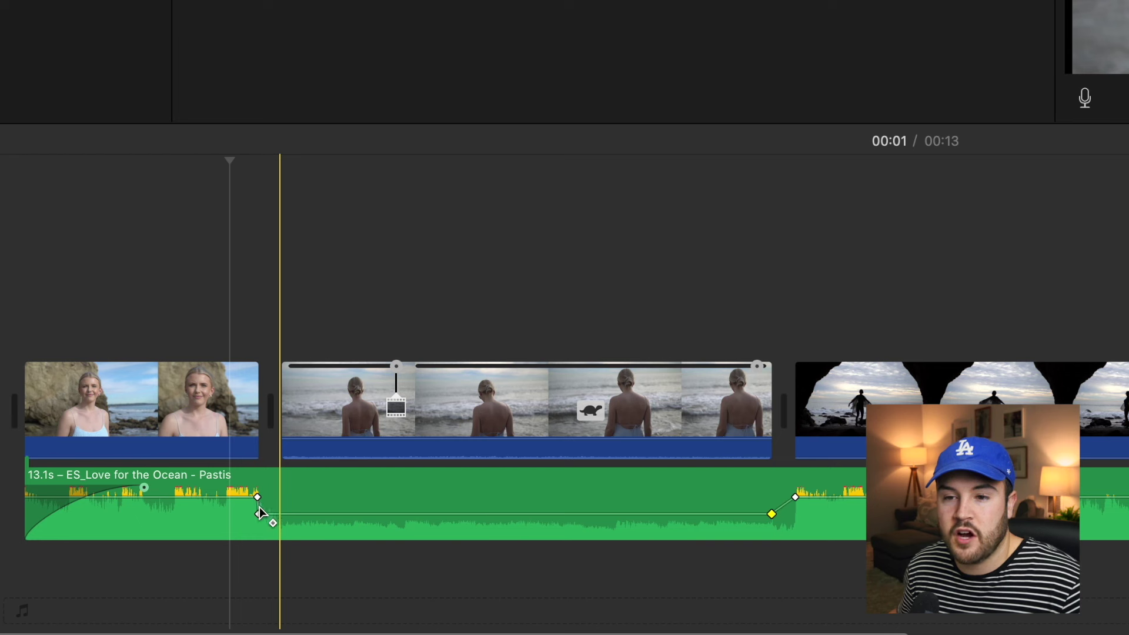
mouse_move(259, 509)
mouse_down()
mouse_move(222, 511)
mouse_move(256, 509)
mouse_up()
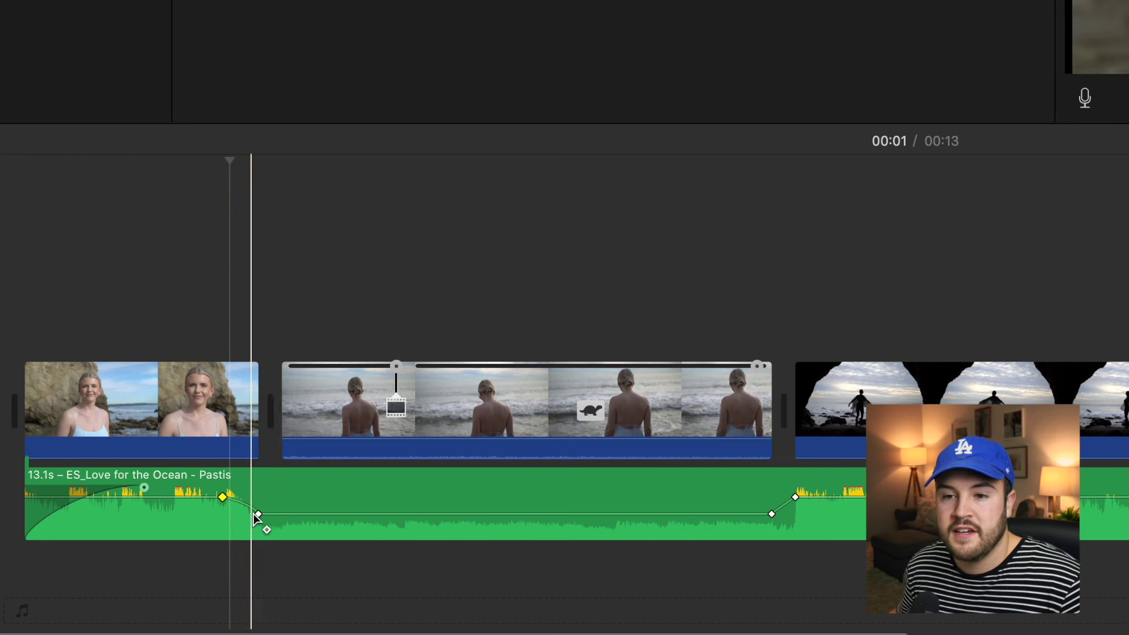
drag(233, 498, 262, 498)
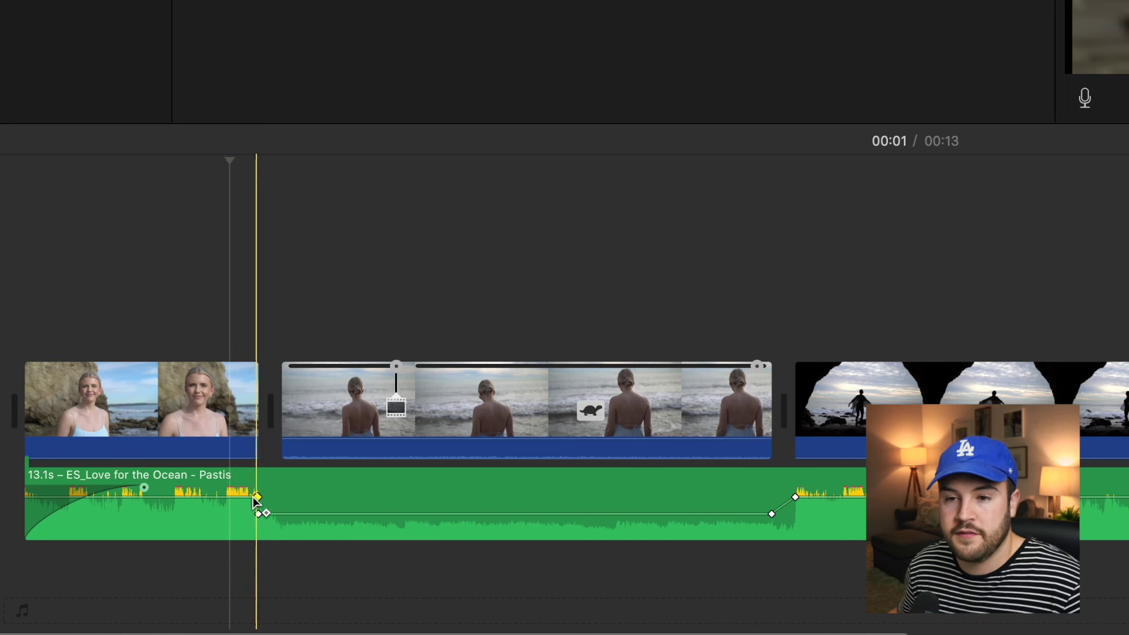
drag(771, 515, 709, 521)
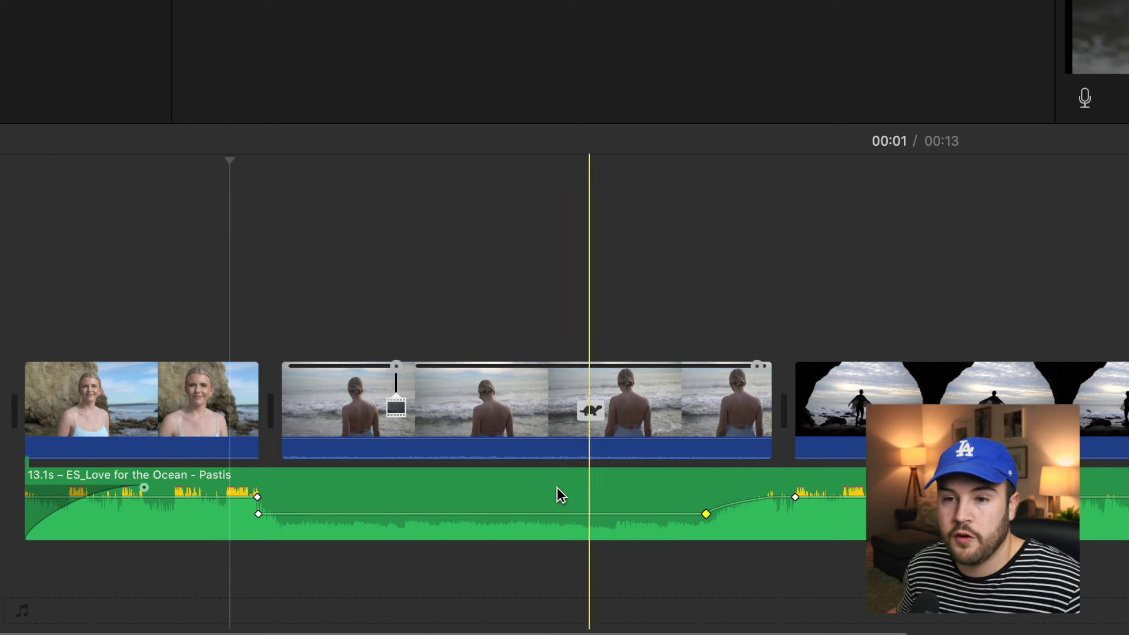
Play the movie across the second clip to listen to the music dipping and rising back.
click(196, 223)
key(space)
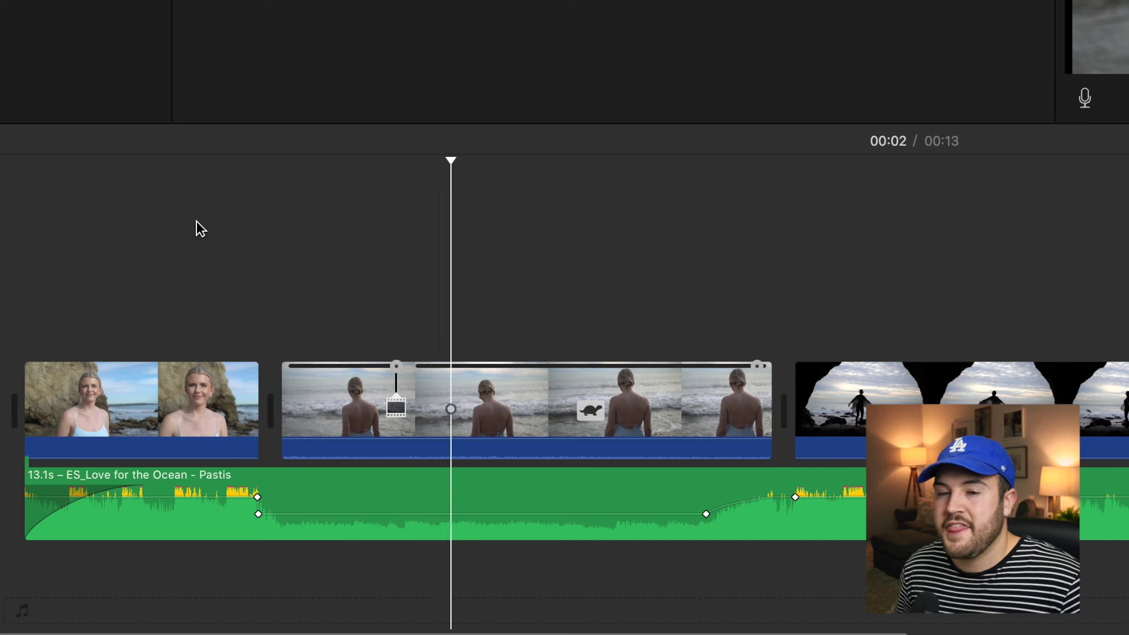
click(685, 292)
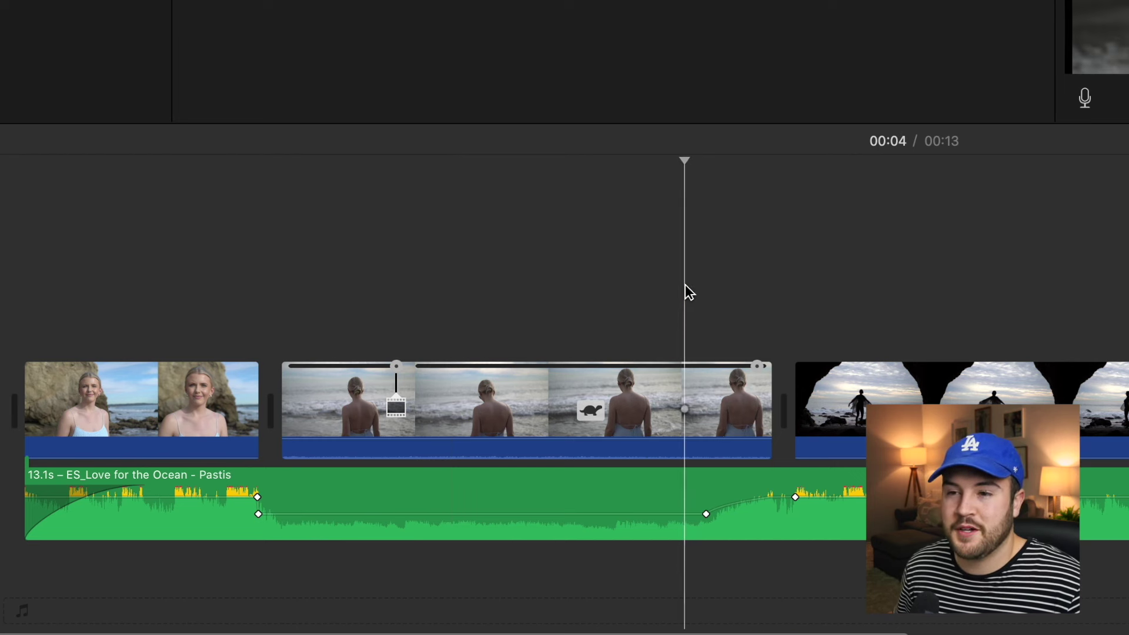
click(656, 328)
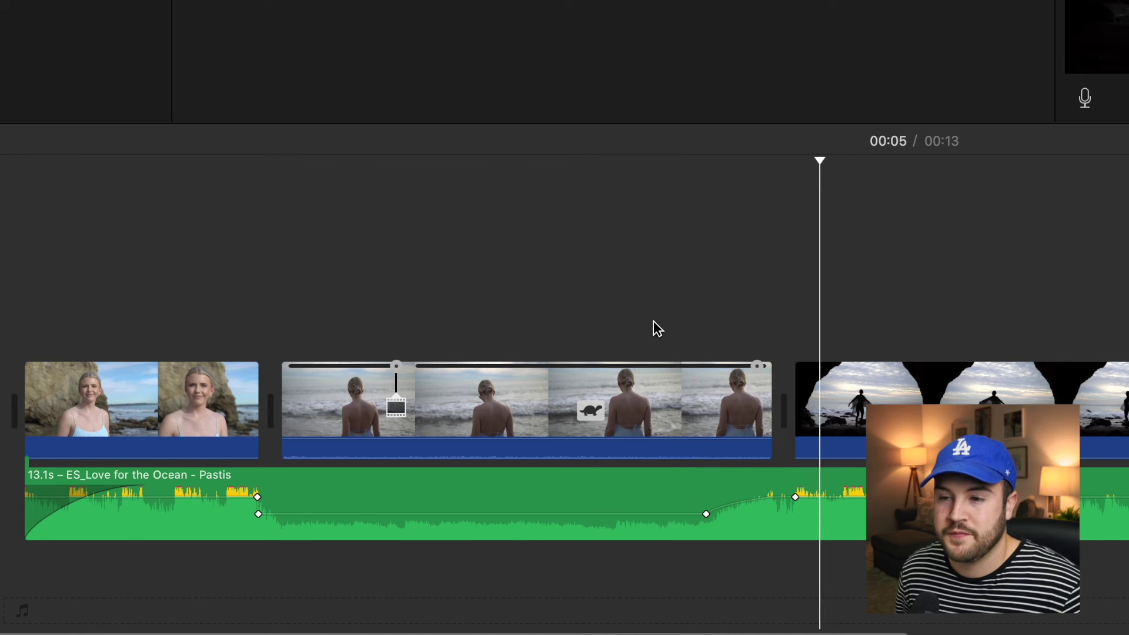
Spread the two keyframes at the start of the lowered music section apart for a smoother volume drop, and play the movie.
drag(257, 496, 185, 497)
drag(258, 514, 289, 515)
drag(187, 497, 227, 498)
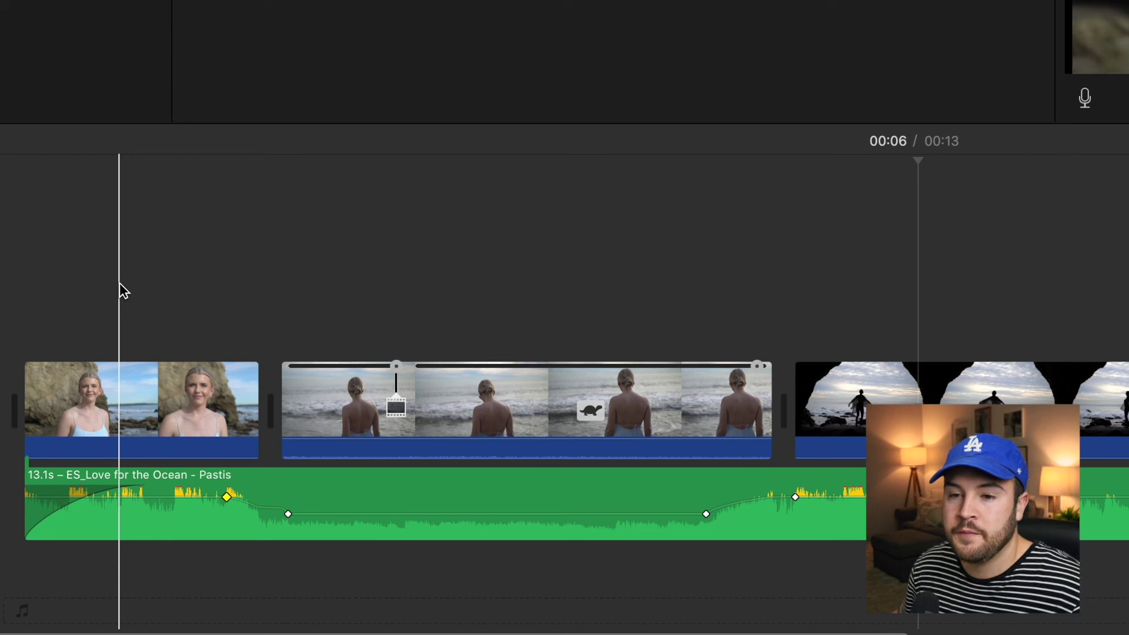
click(220, 475)
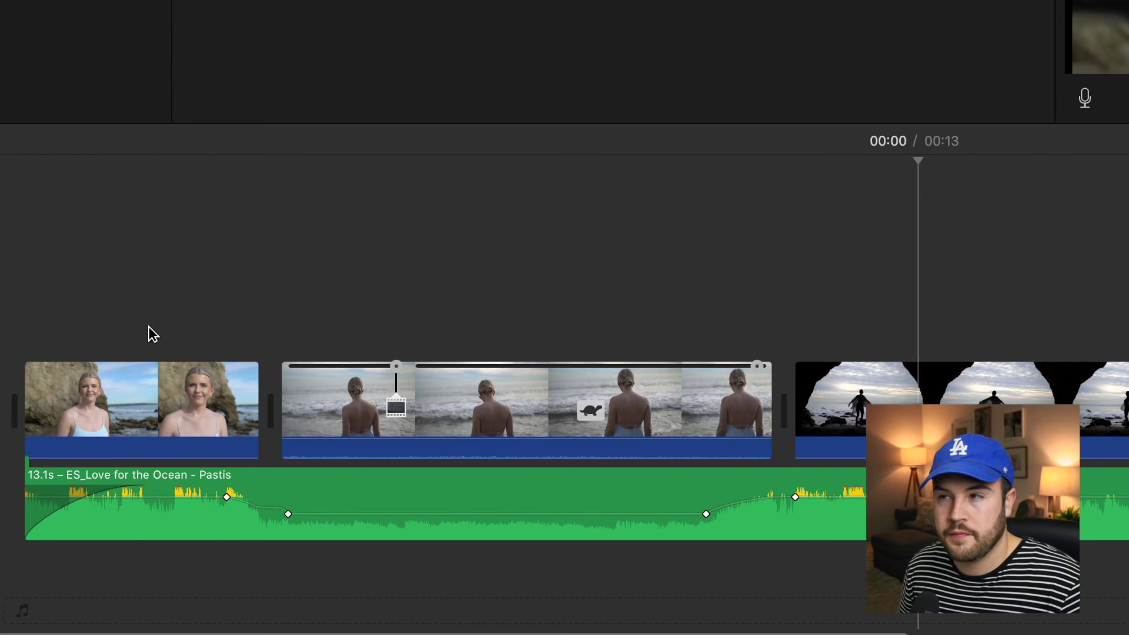
key(space)
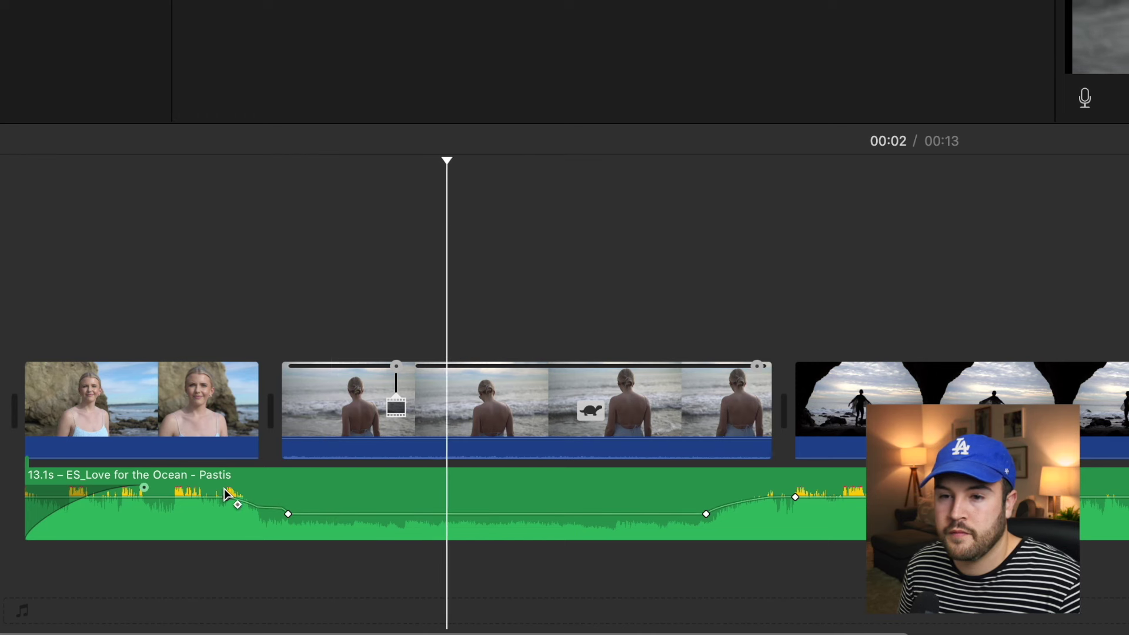
key(space)
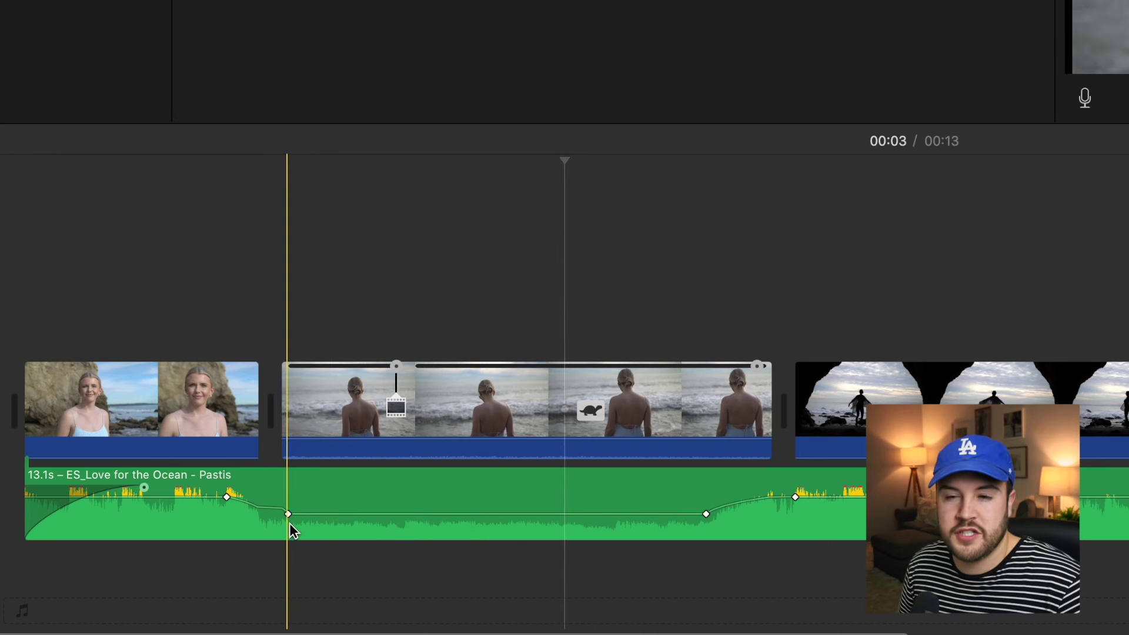
Move the volume-drop keyframes even further apart, over the first and second clips, and play the movie from the first clip.
drag(288, 514, 319, 514)
drag(227, 497, 181, 497)
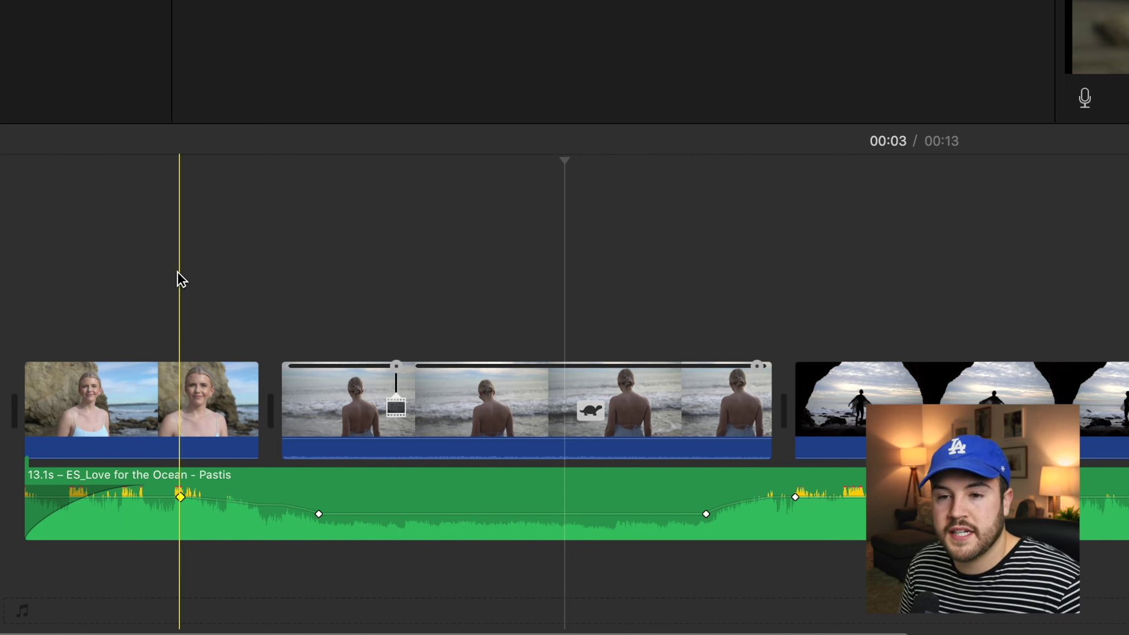
click(164, 281)
key(space)
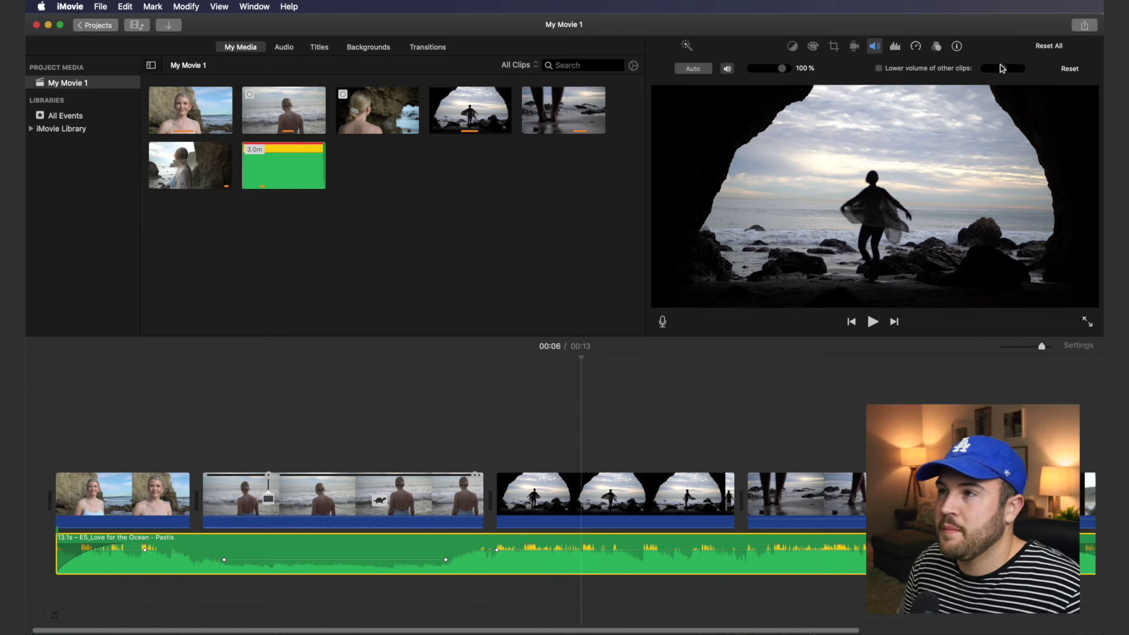
Reset the music track's volume adjustments.
click(1070, 70)
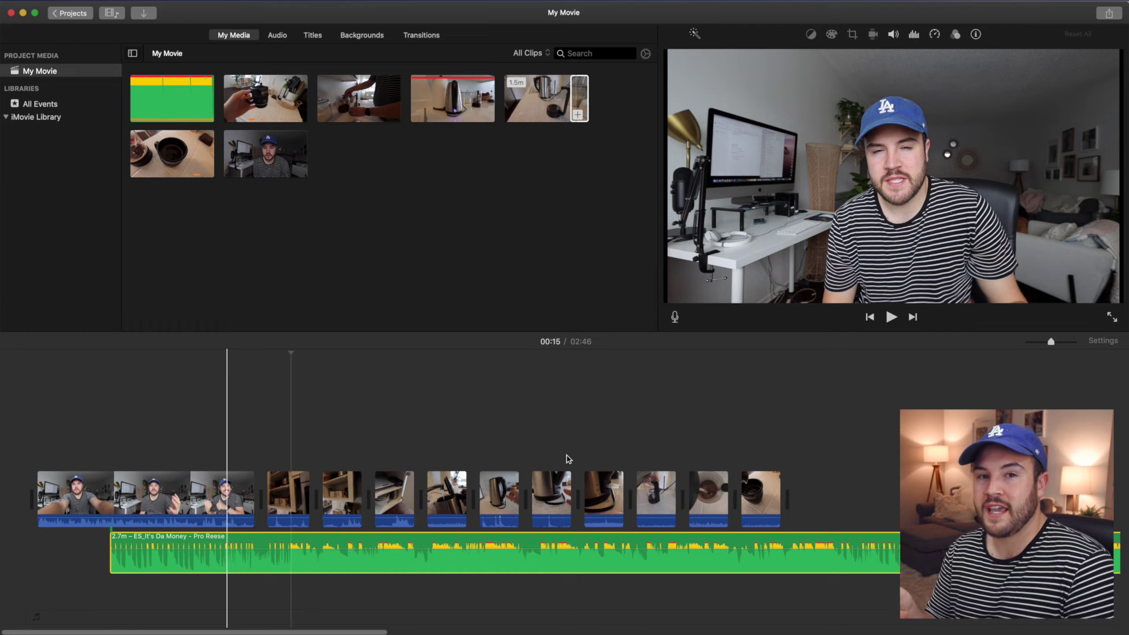
In the My Movie project, play the change from the talking clip to the kitchen clip and zoom in on the music's beat drop.
click(230, 425)
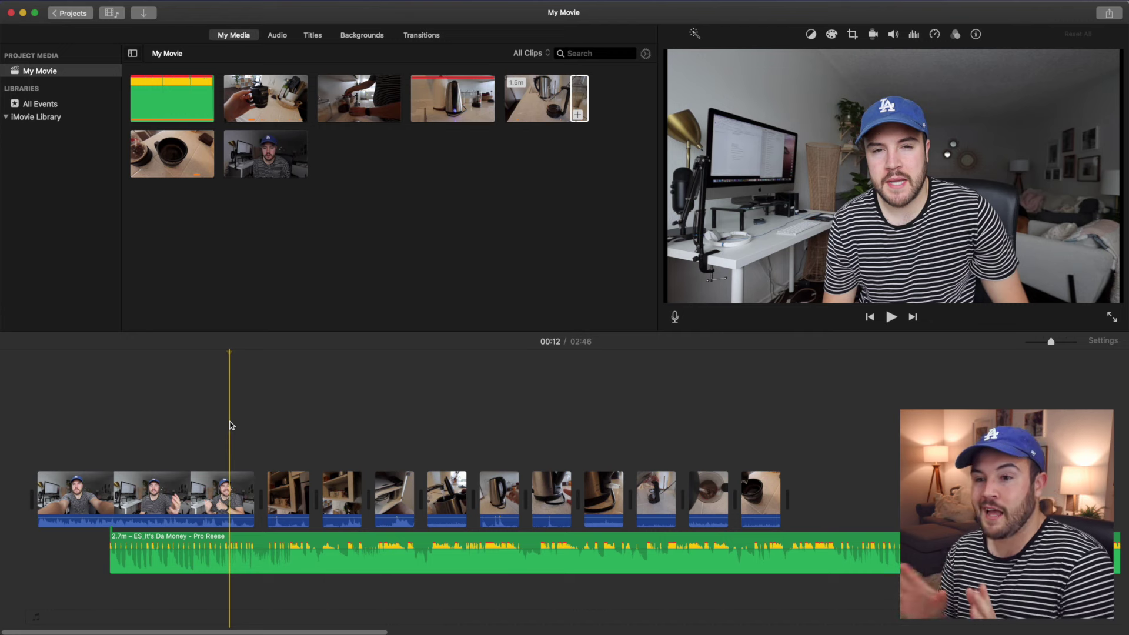
key(space)
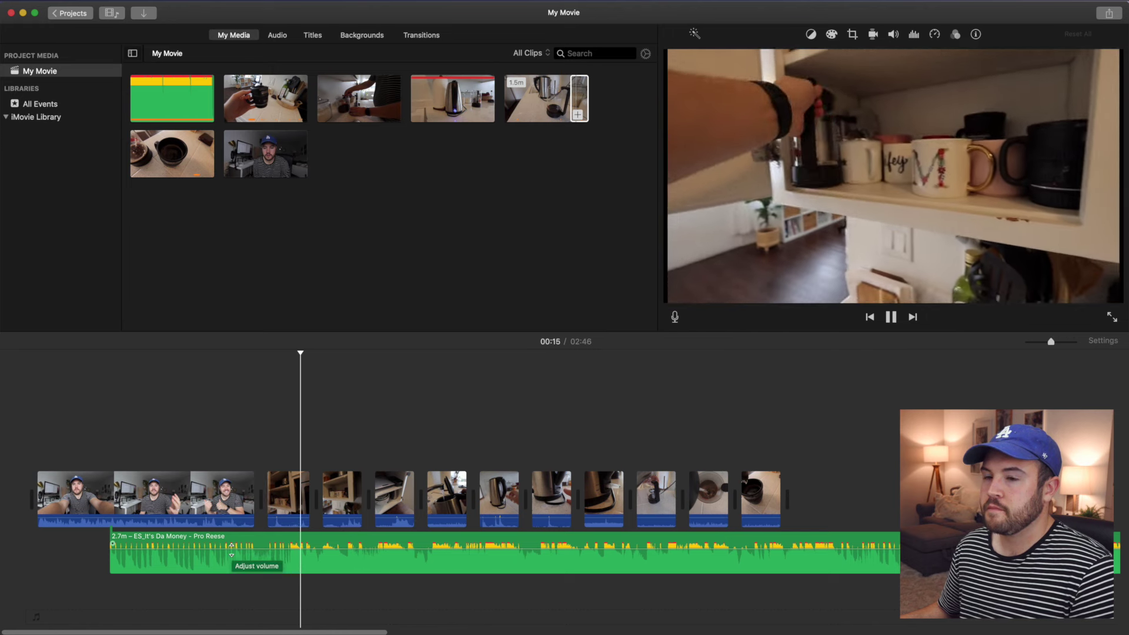
key(space)
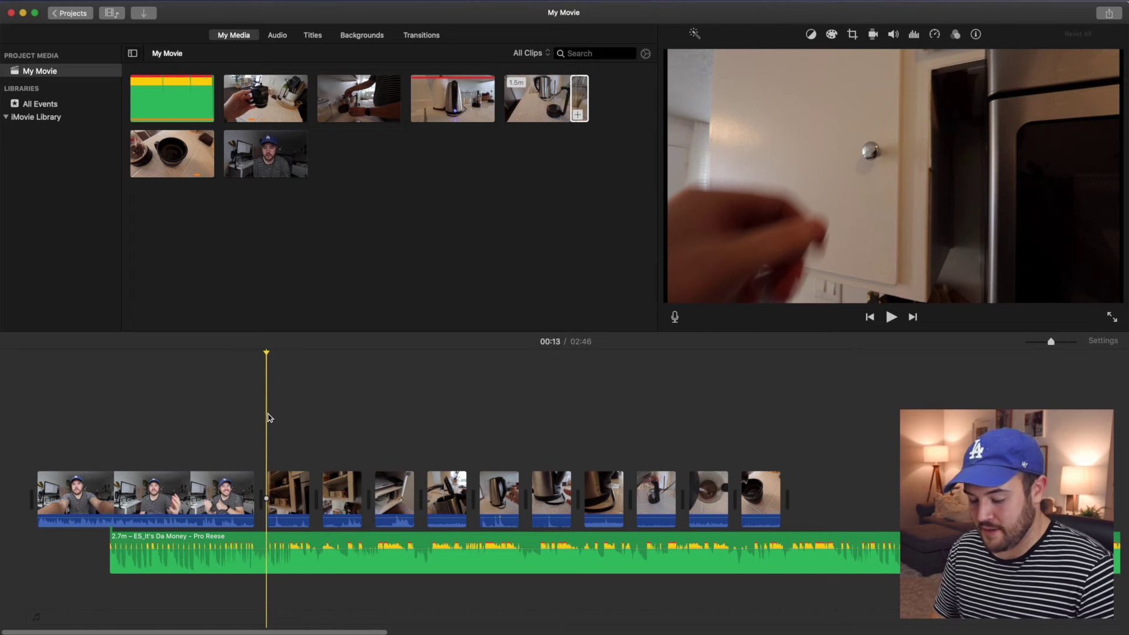
scroll(268, 418, up, 5)
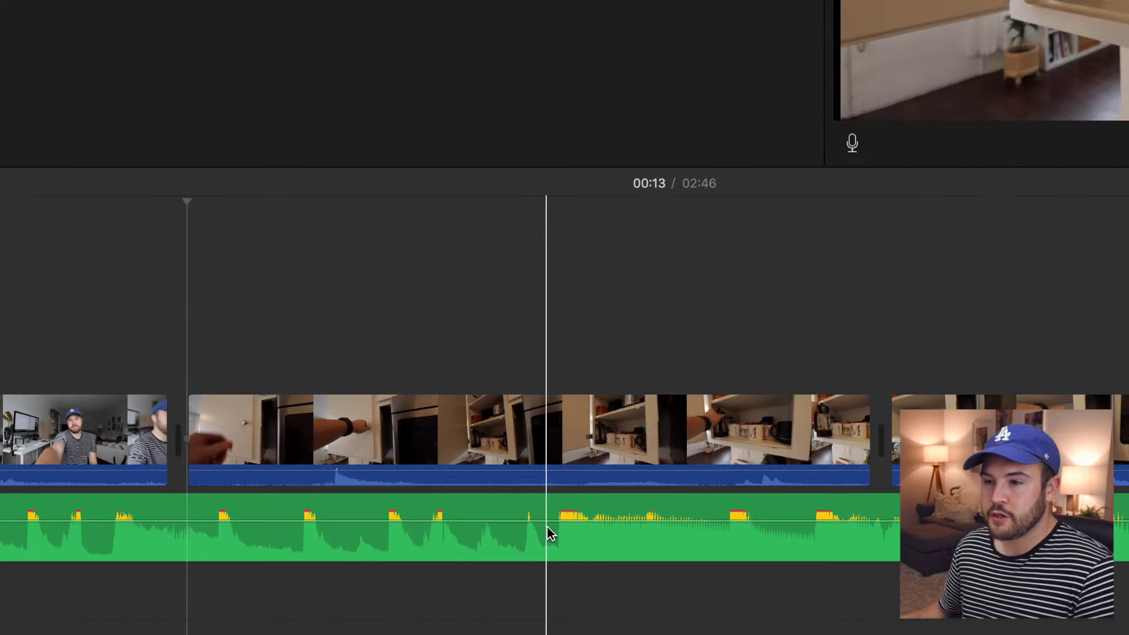
key(space)
key(space)
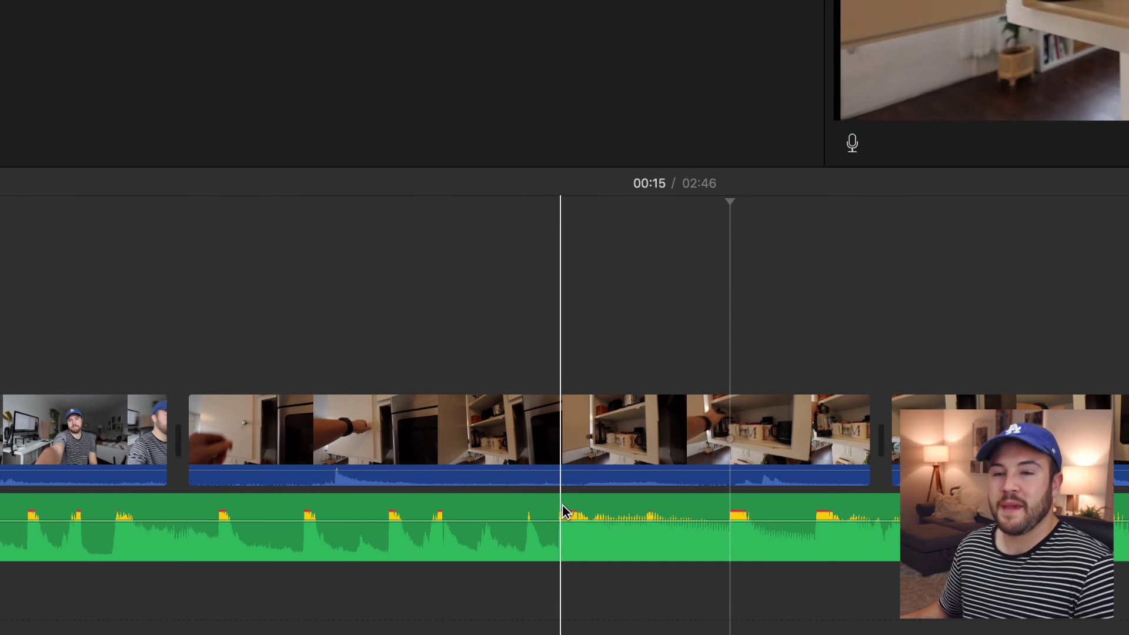
Shift the music track earlier so its beat drop lines up with the start of the first kitchen clip, and play the transition.
drag(562, 508, 195, 498)
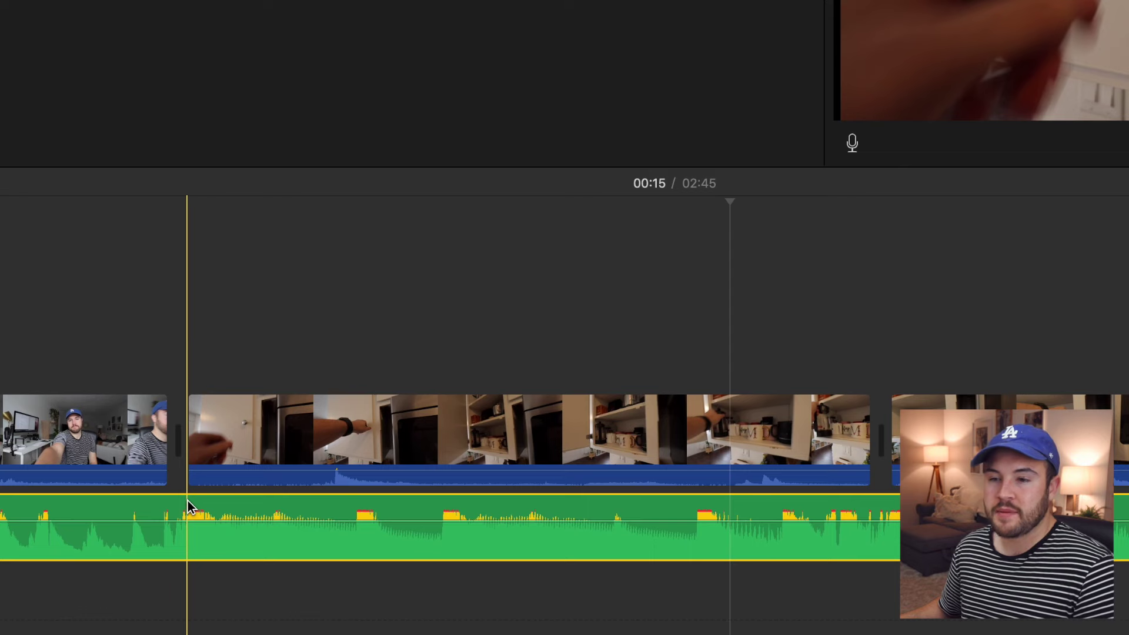
click(83, 291)
key(super+minus)
key(super+minus)
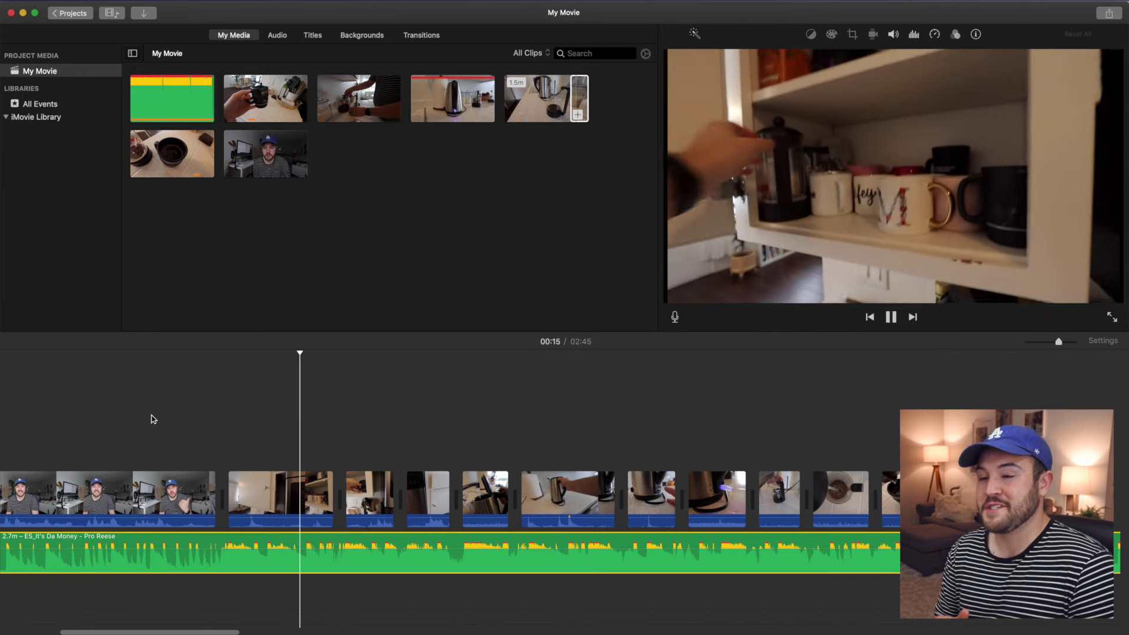
key(space)
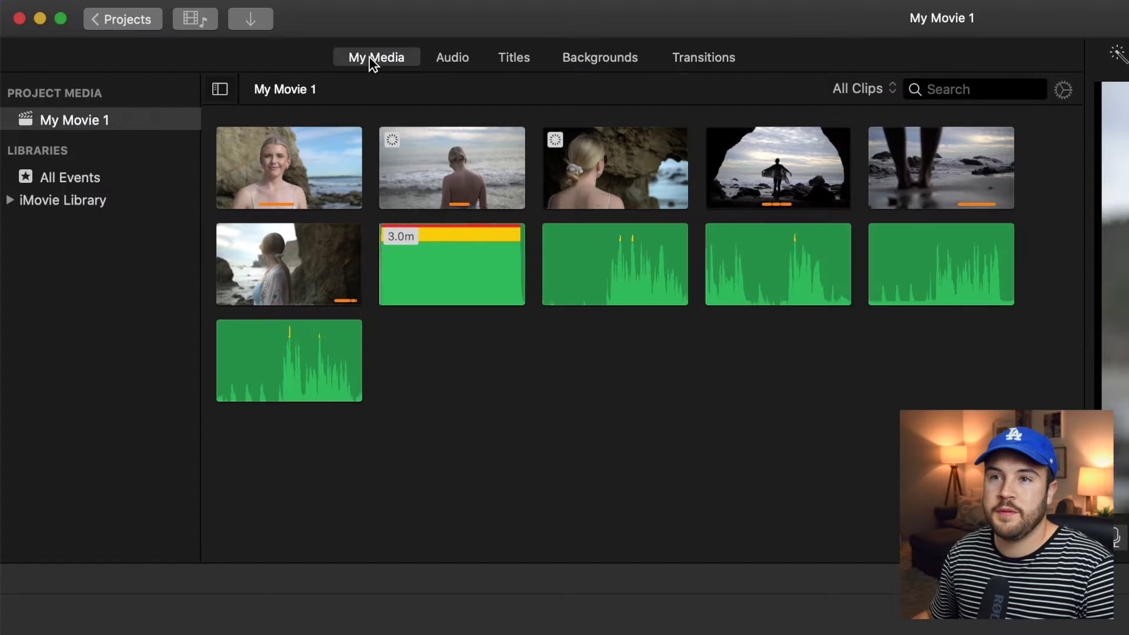
Open the titles library in the My Movie 1 project and browse the available title styles.
click(527, 56)
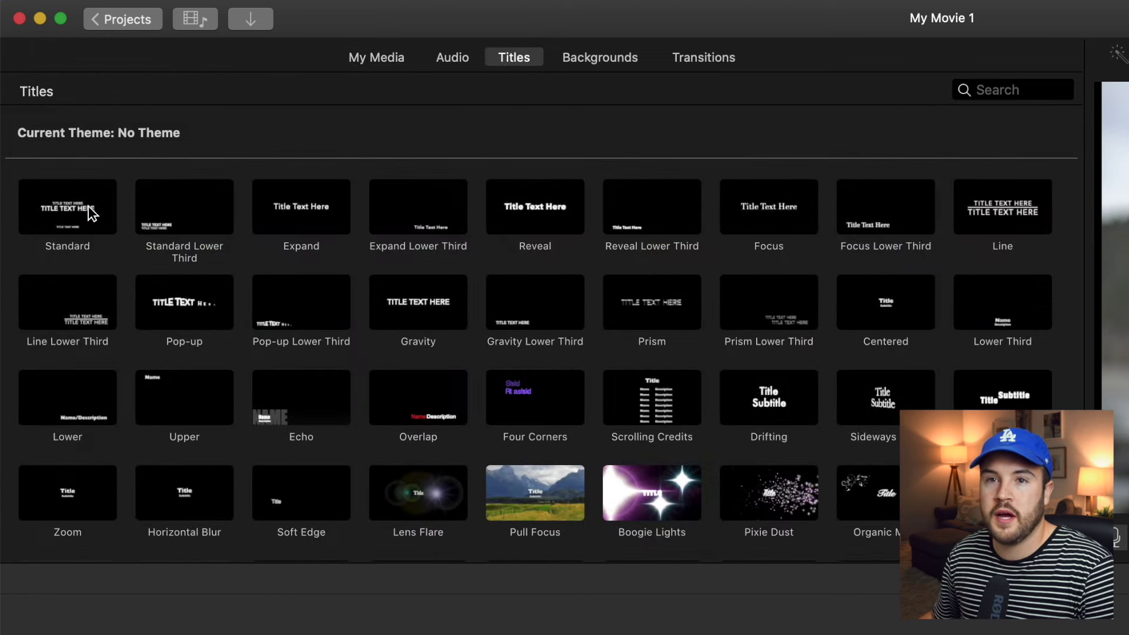
scroll(91, 215, down, 1)
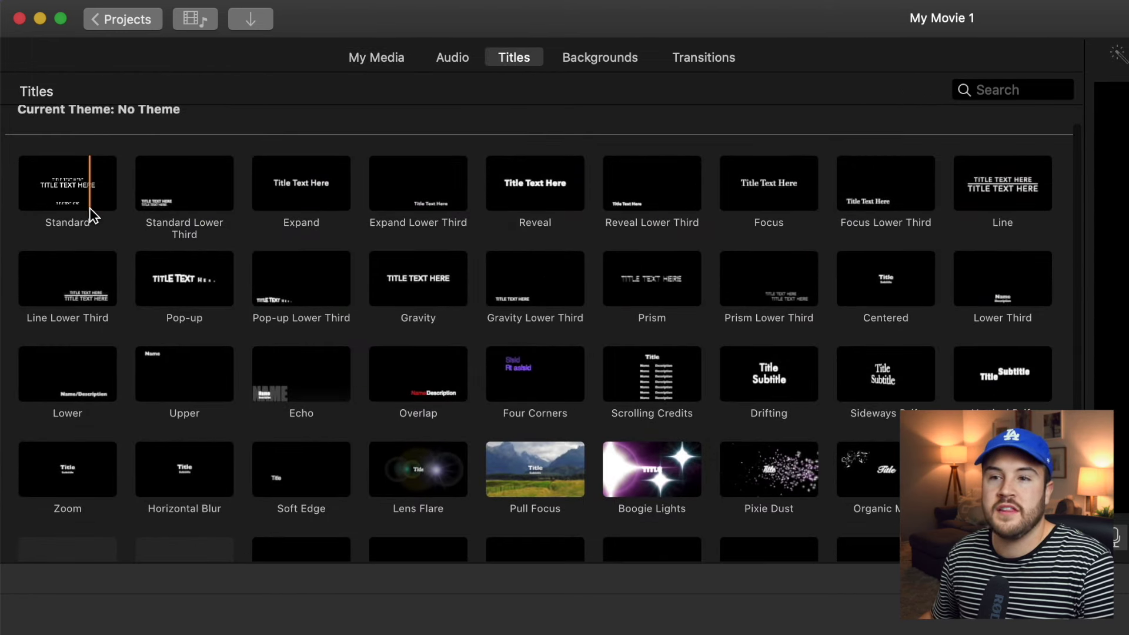
scroll(91, 215, down, 1)
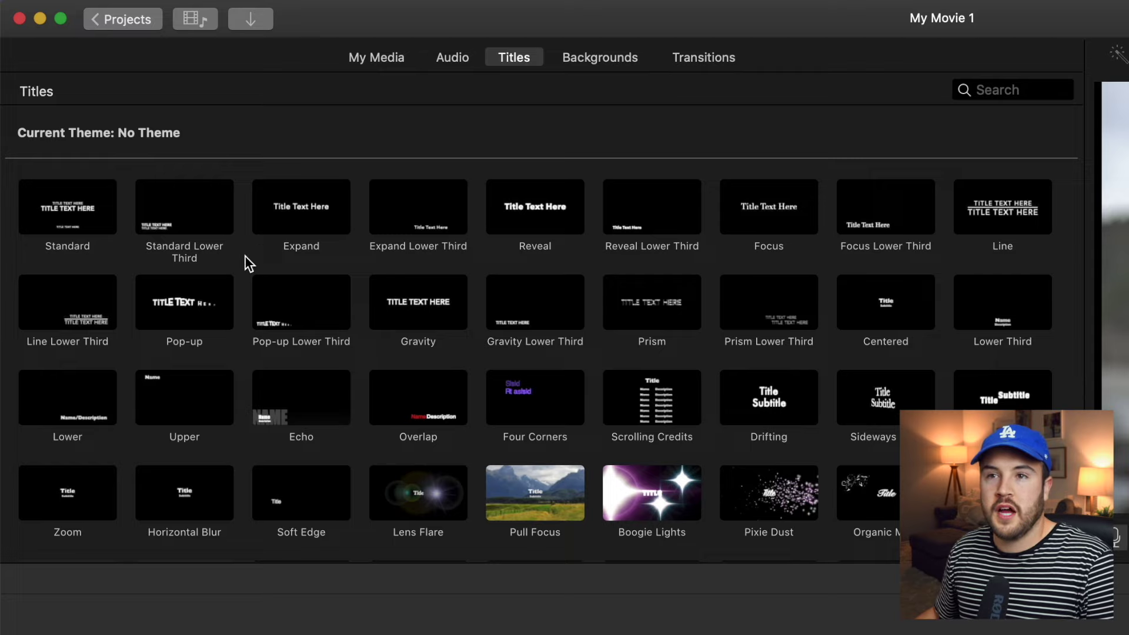
Add the Reveal title above the fourth clip, the one of feet walking on the beach, starting at the clip's beginning.
scroll(129, 183, down, 3)
scroll(16, 241, up, 4)
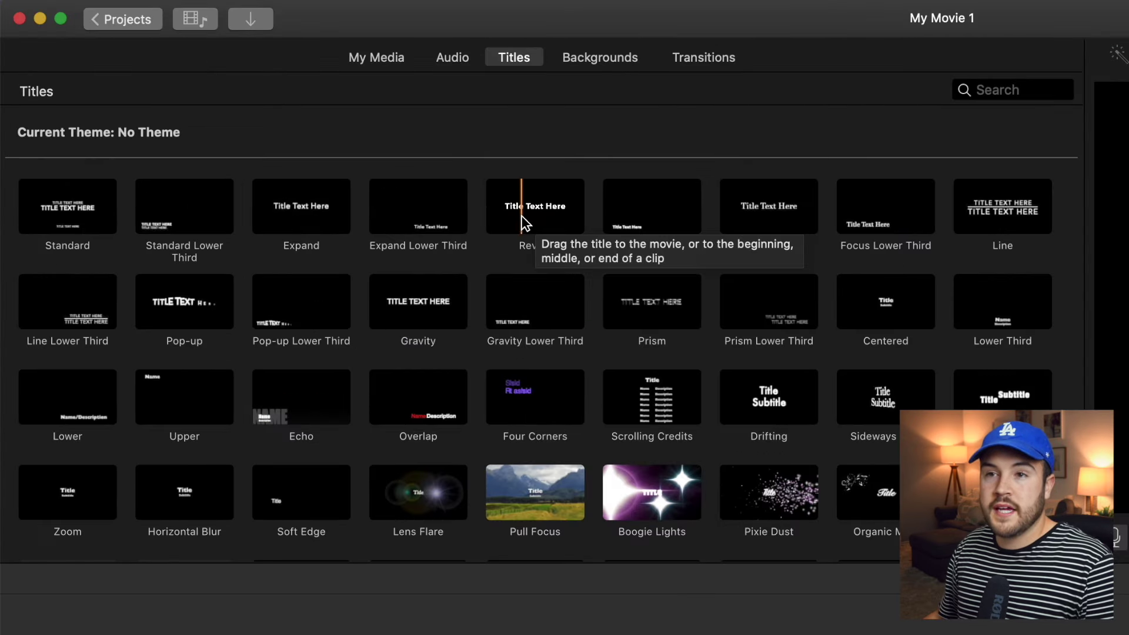
click(313, 129)
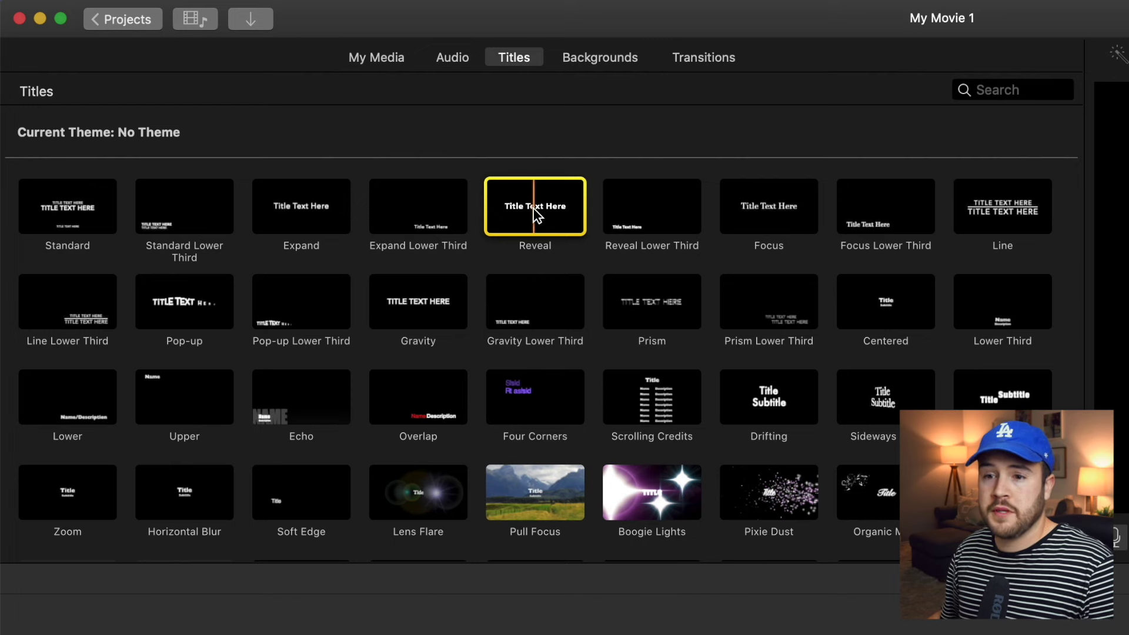
drag(535, 216, 476, 634)
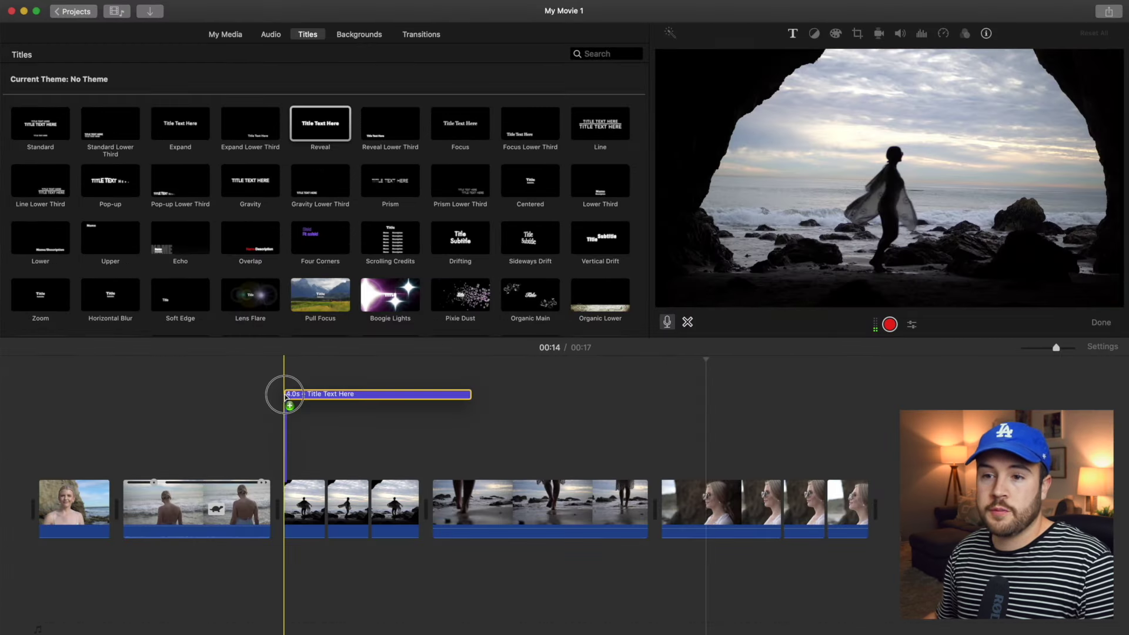
drag(285, 396, 435, 455)
key(space)
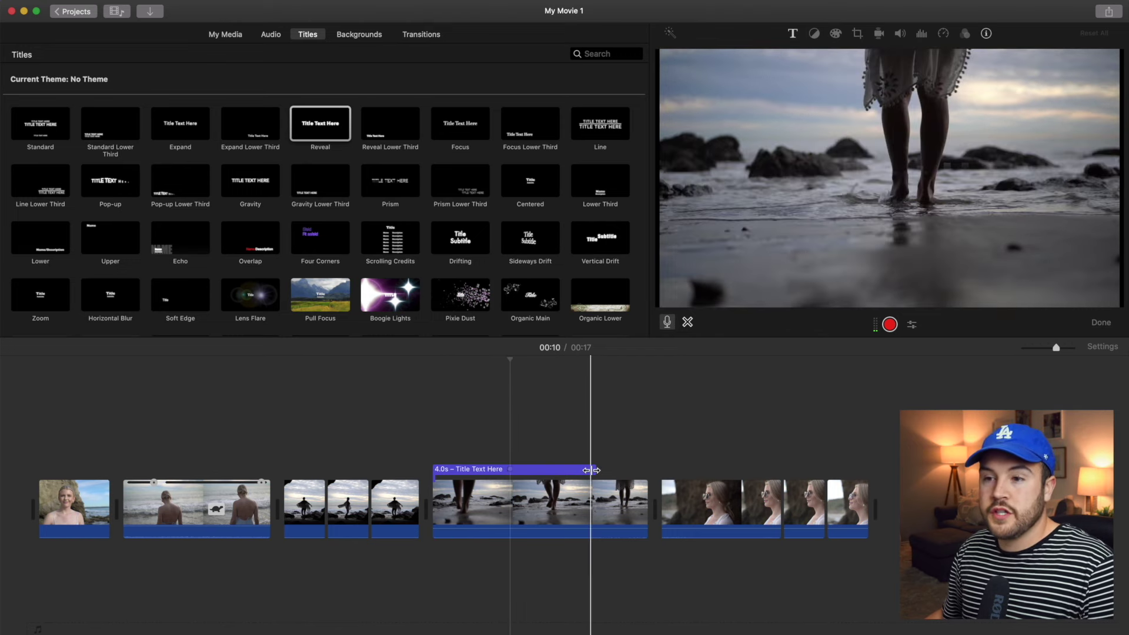
Shorten the title to 2.3 s and position it over the early part of the walking-feet clip.
drag(594, 471, 456, 468)
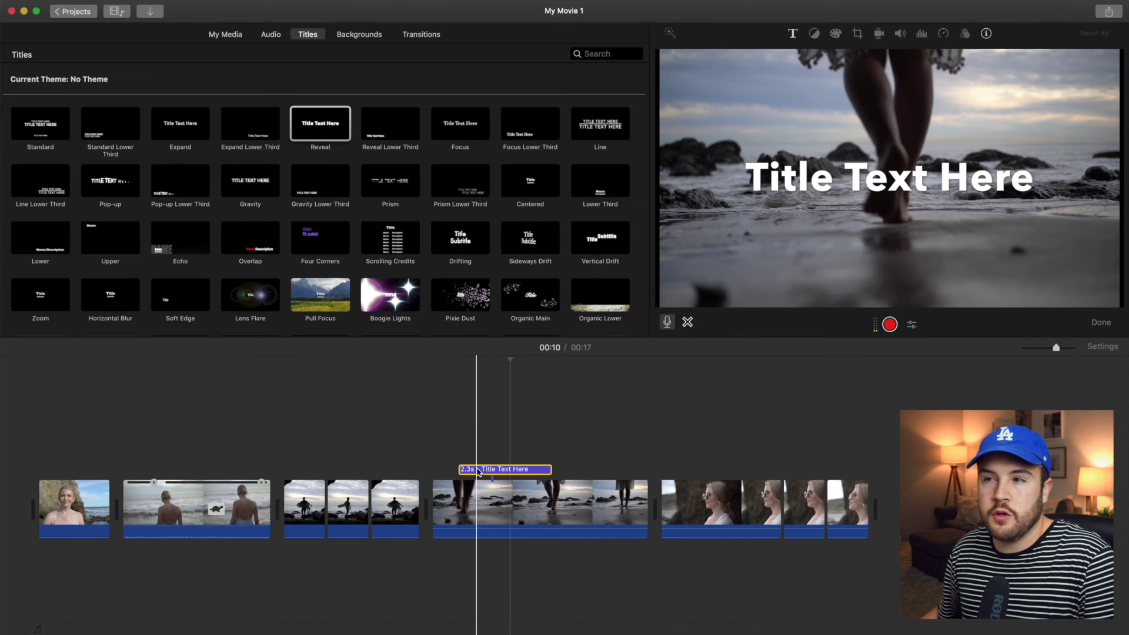
drag(506, 472, 474, 459)
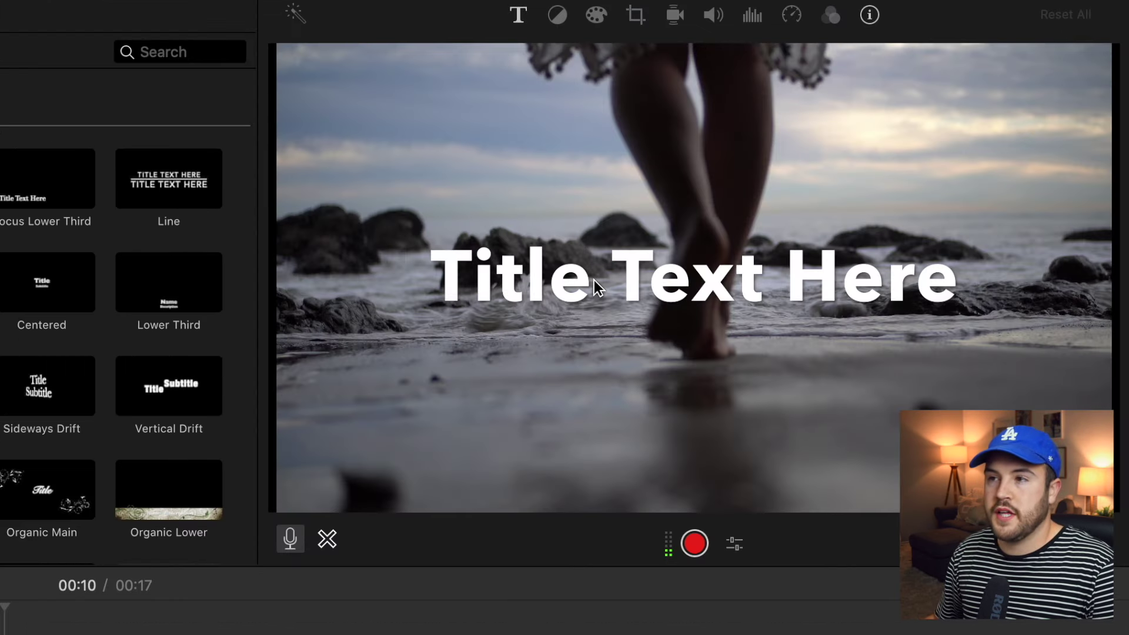
Set the title's font to Helvetica Neue Bold and replace the placeholder text with THINK MEDIA.
click(876, 178)
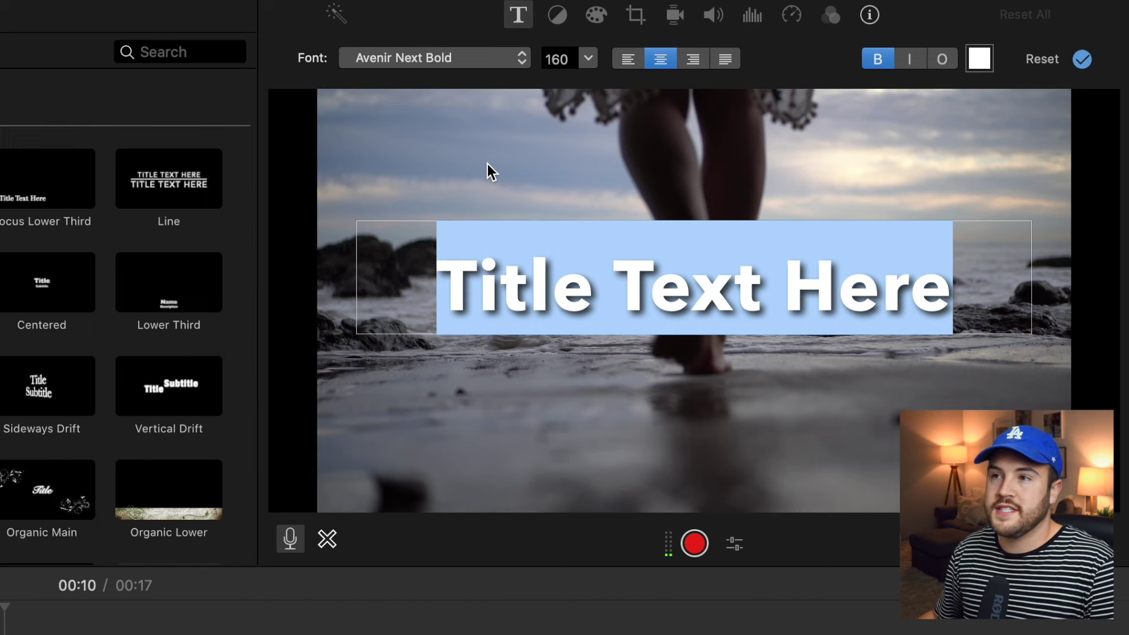
click(359, 59)
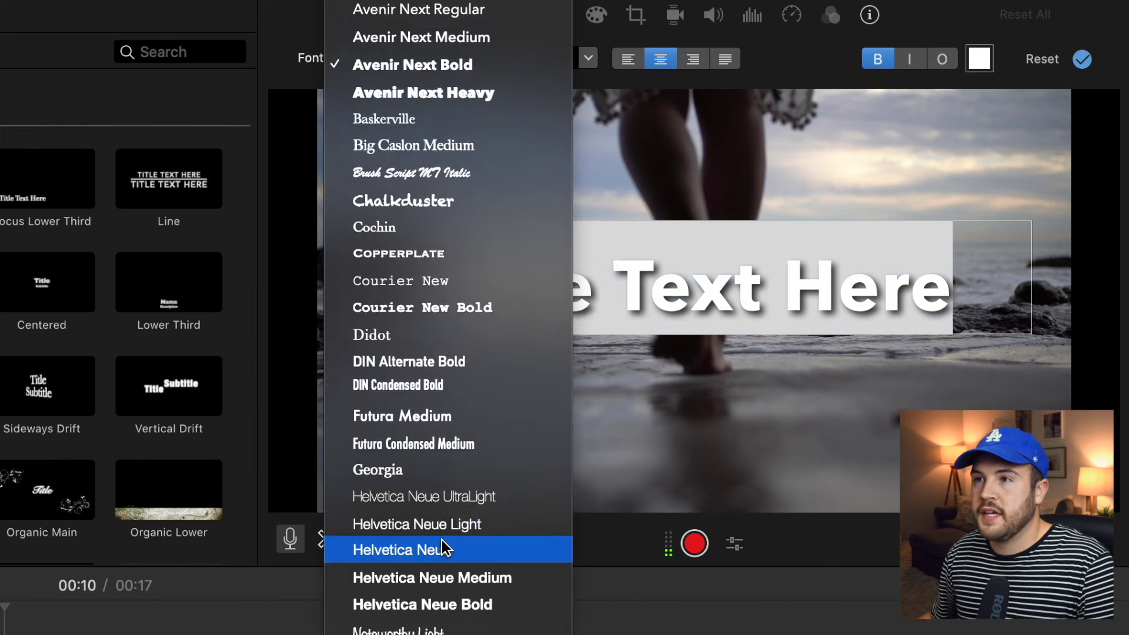
scroll(442, 539, up, 1)
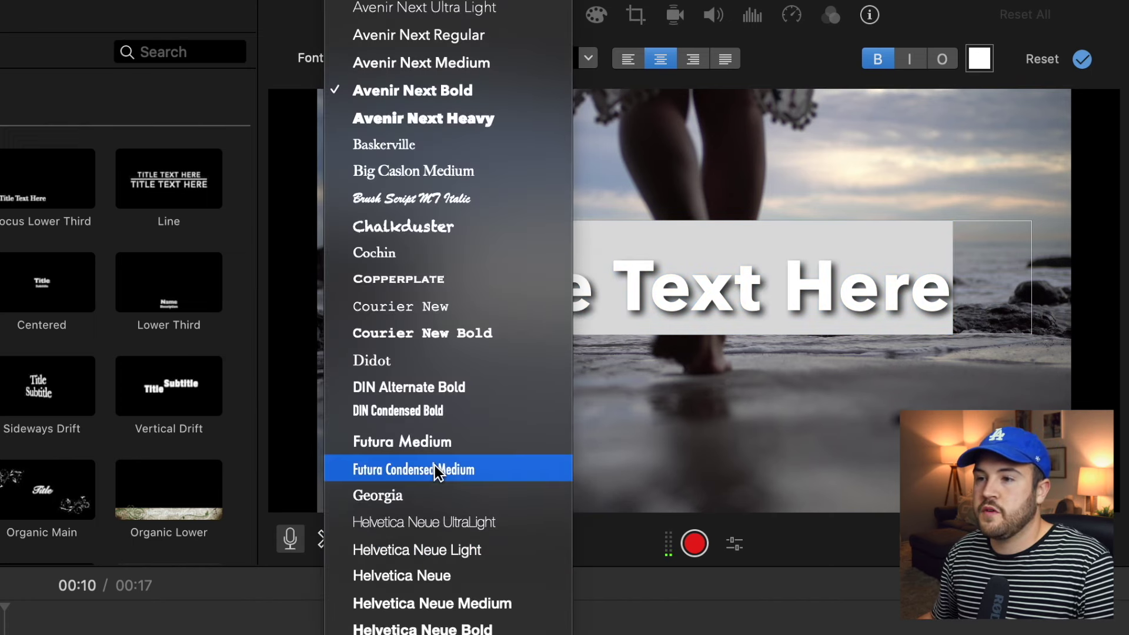
click(498, 625)
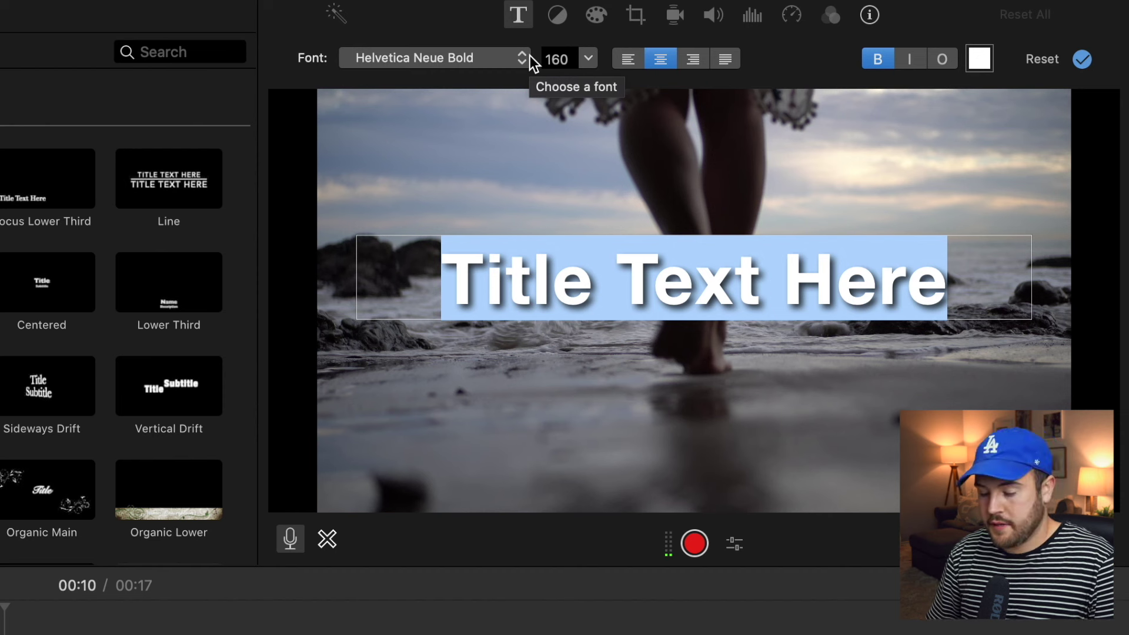
text(THINK MEDIA)
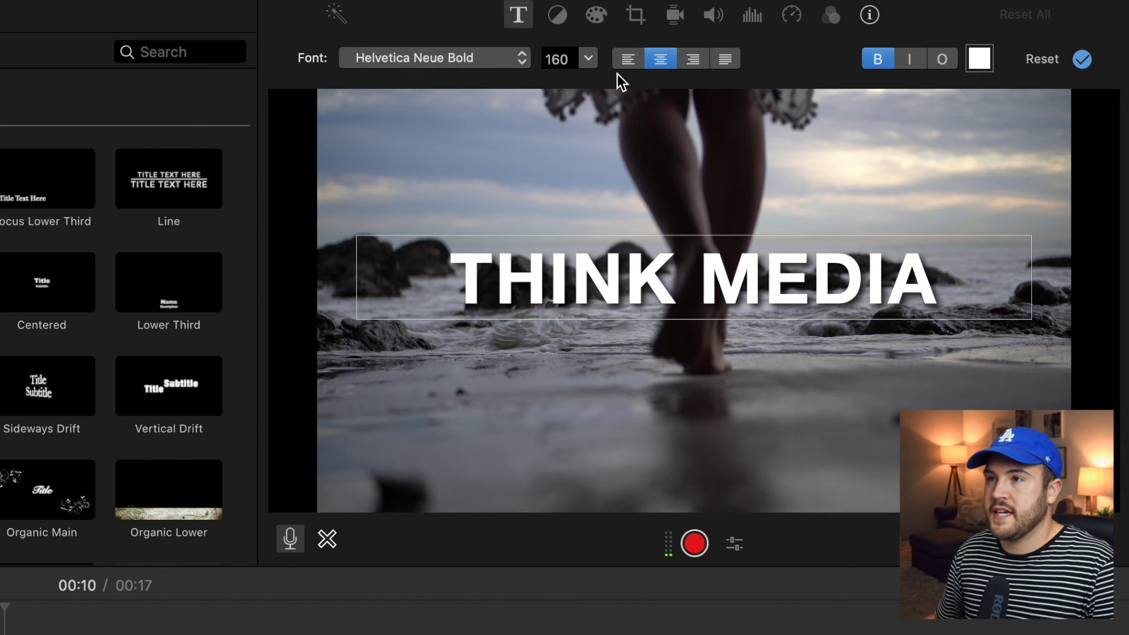
Try font sizes 36, 102, 100 and 146 on the THINK MEDIA title.
click(587, 58)
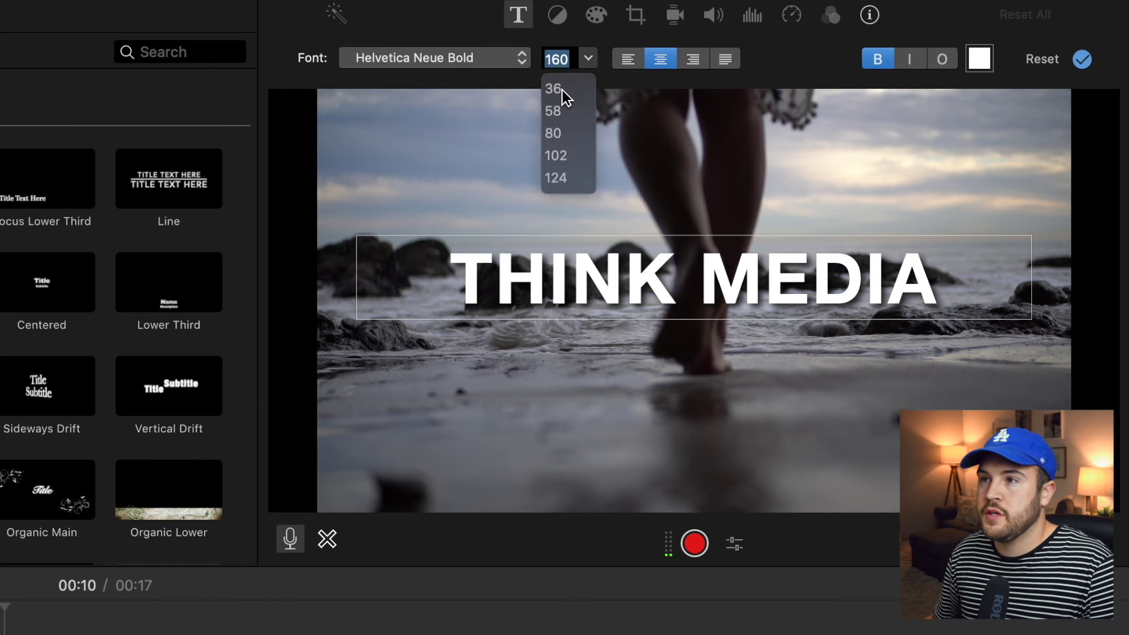
click(562, 90)
click(587, 58)
click(558, 155)
click(565, 58)
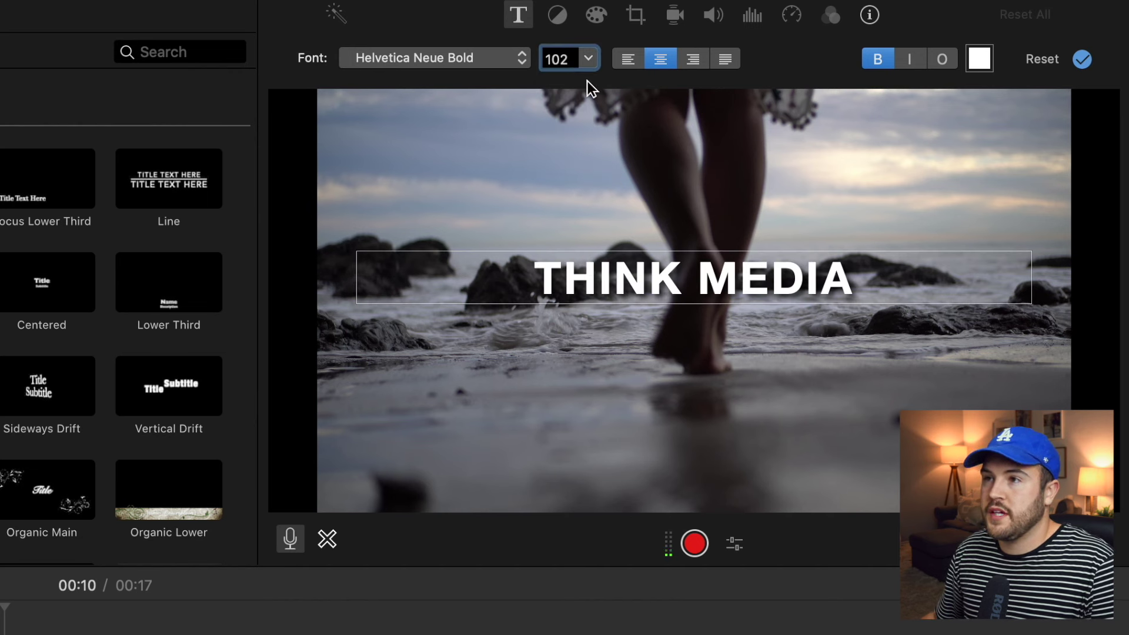
double_click(564, 59)
text(10)
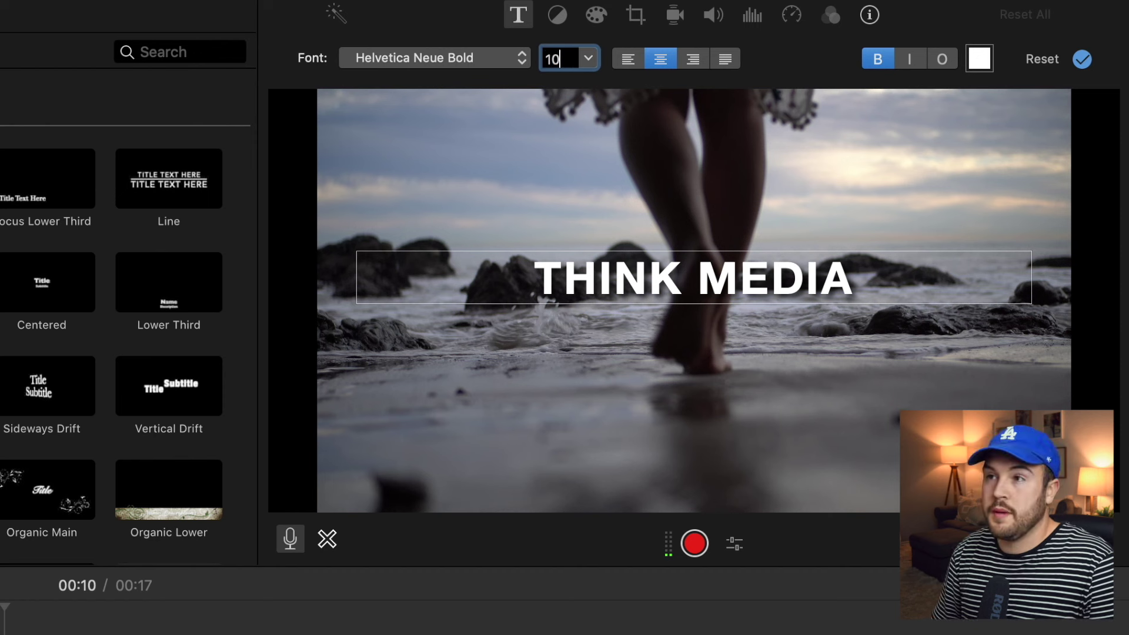
text(0)
key(Return)
click(589, 62)
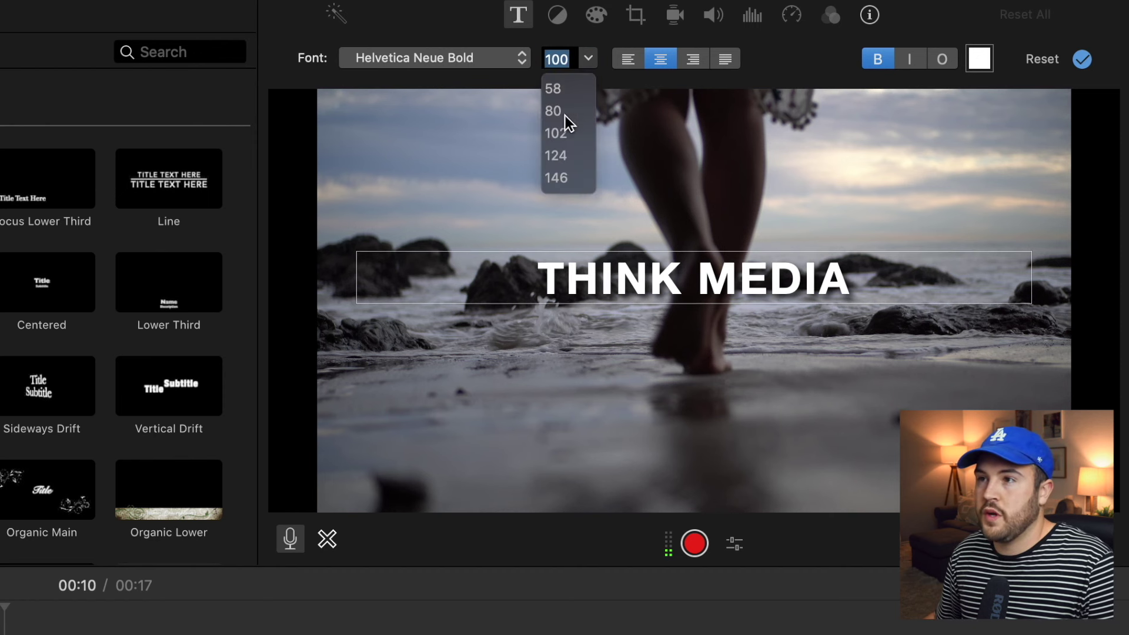
click(562, 178)
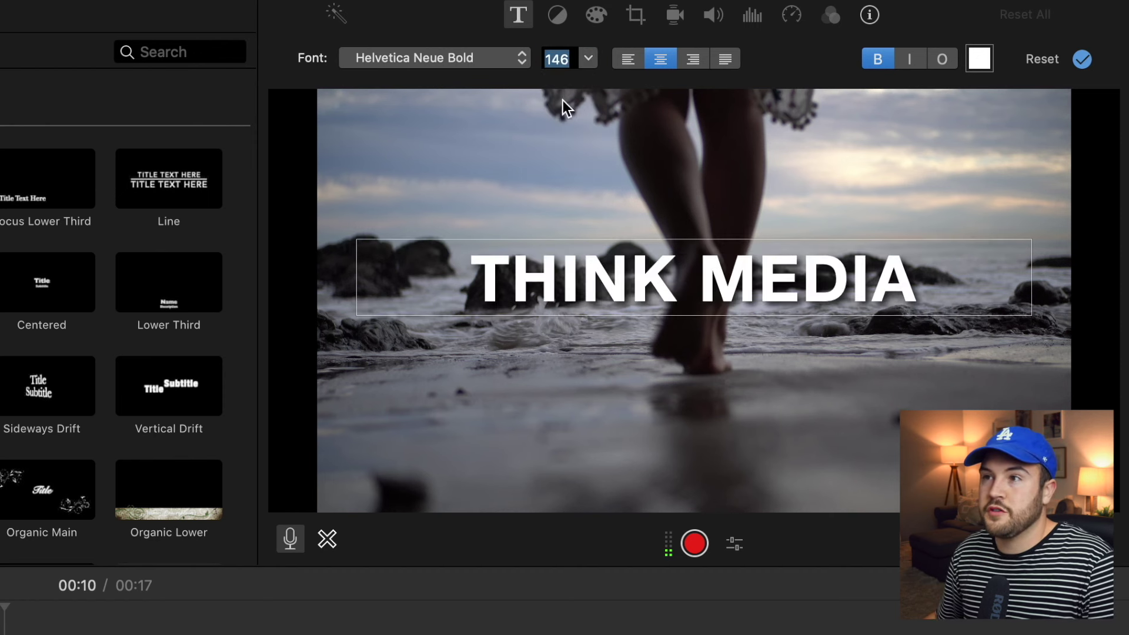
Set the THINK MEDIA title's font size to 200.
click(572, 59)
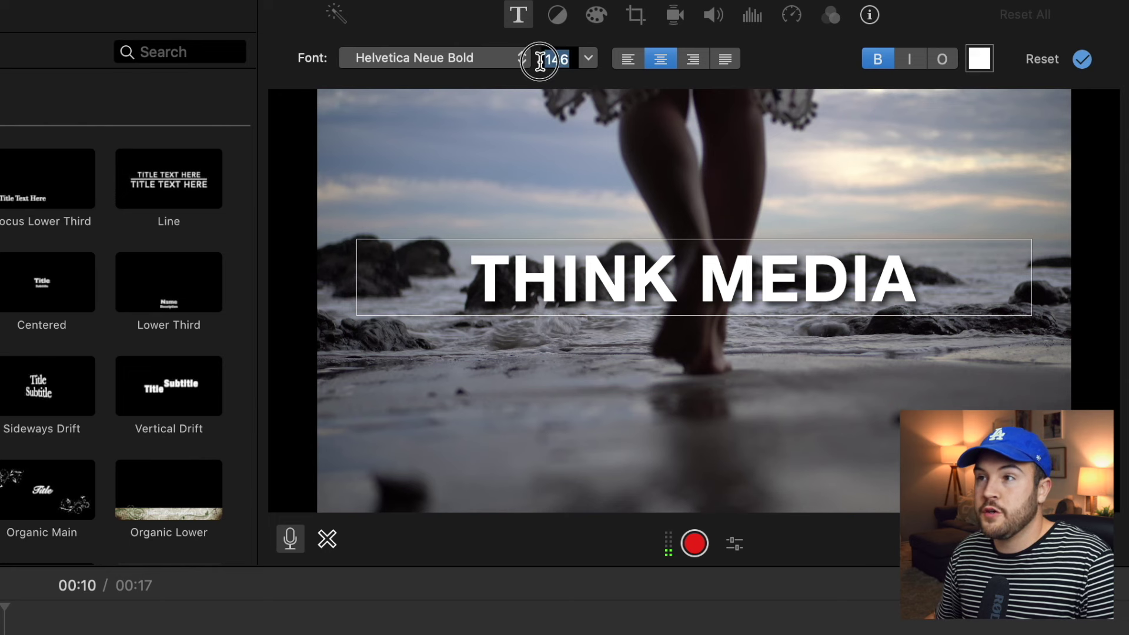
key(BackSpace)
text(200)
key(Return)
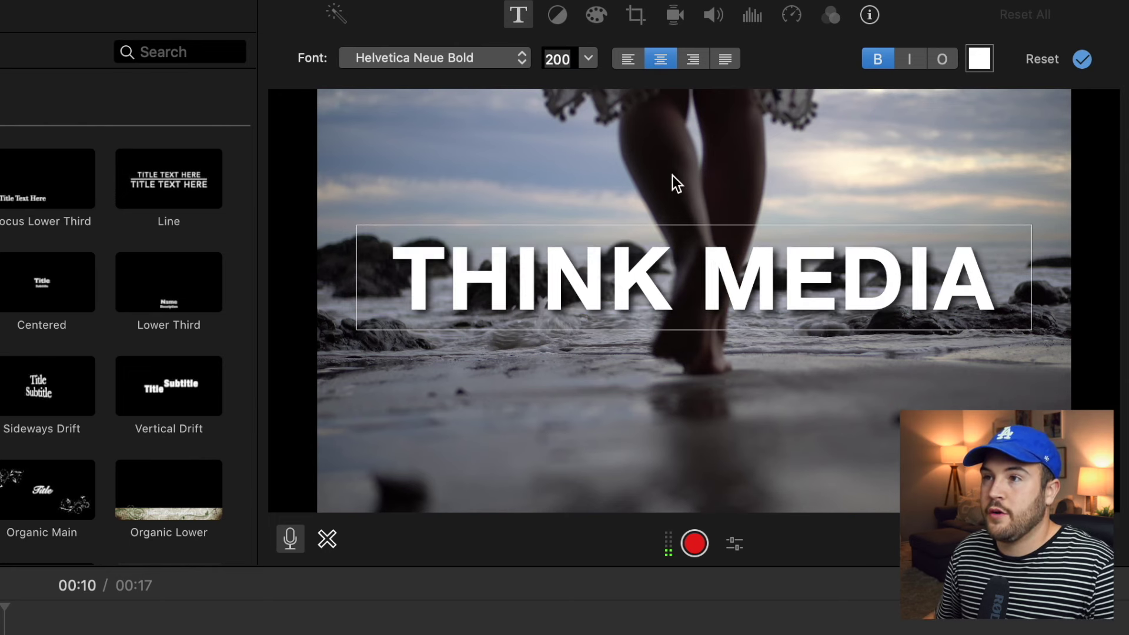
click(553, 59)
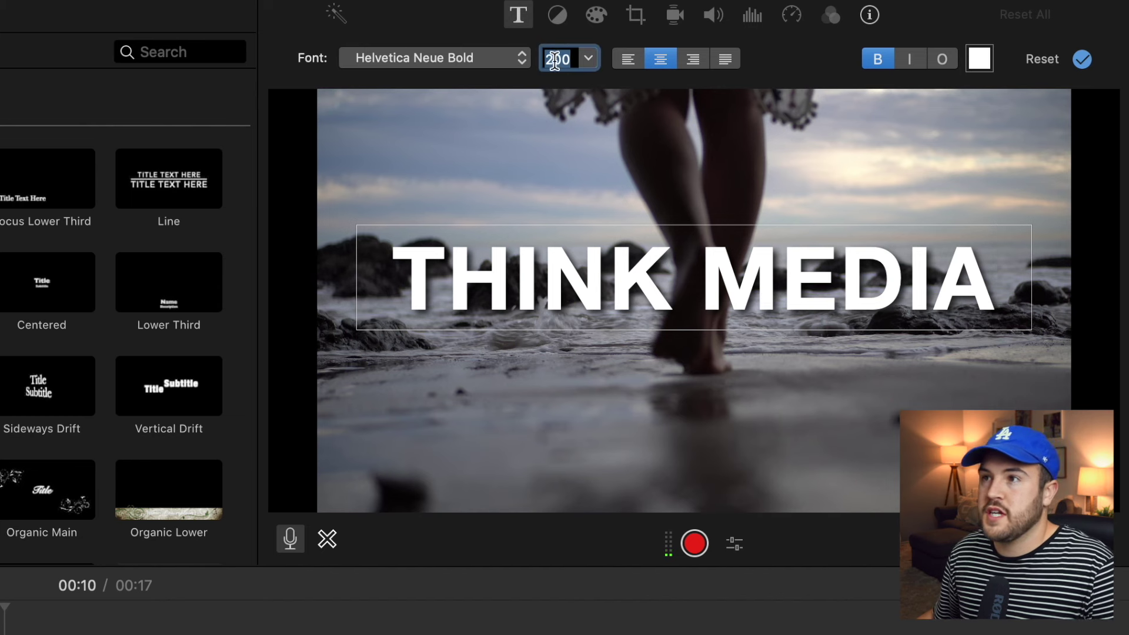
Try left, right and justified alignment on the THINK MEDIA title, and return it to centred.
click(628, 59)
click(661, 58)
click(698, 58)
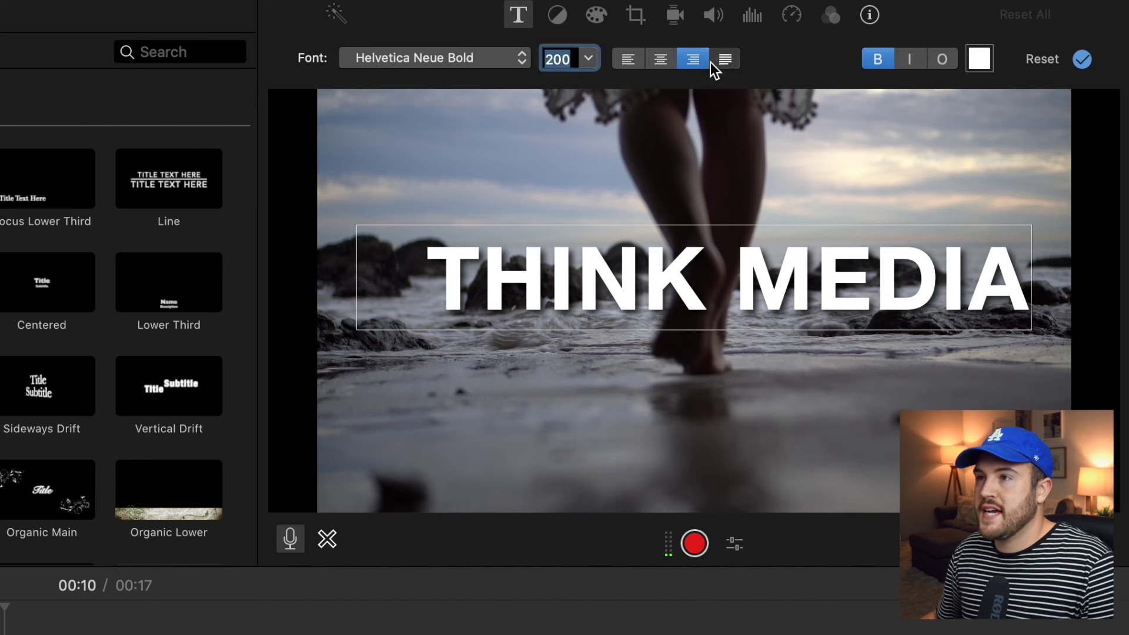
click(724, 59)
click(627, 59)
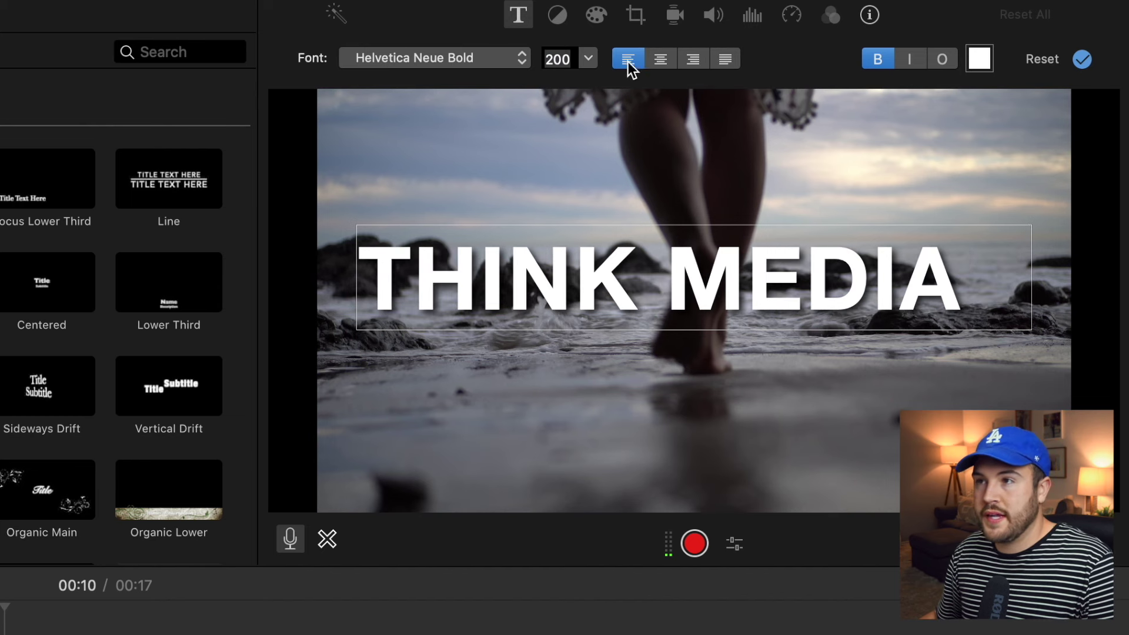
click(660, 58)
click(692, 58)
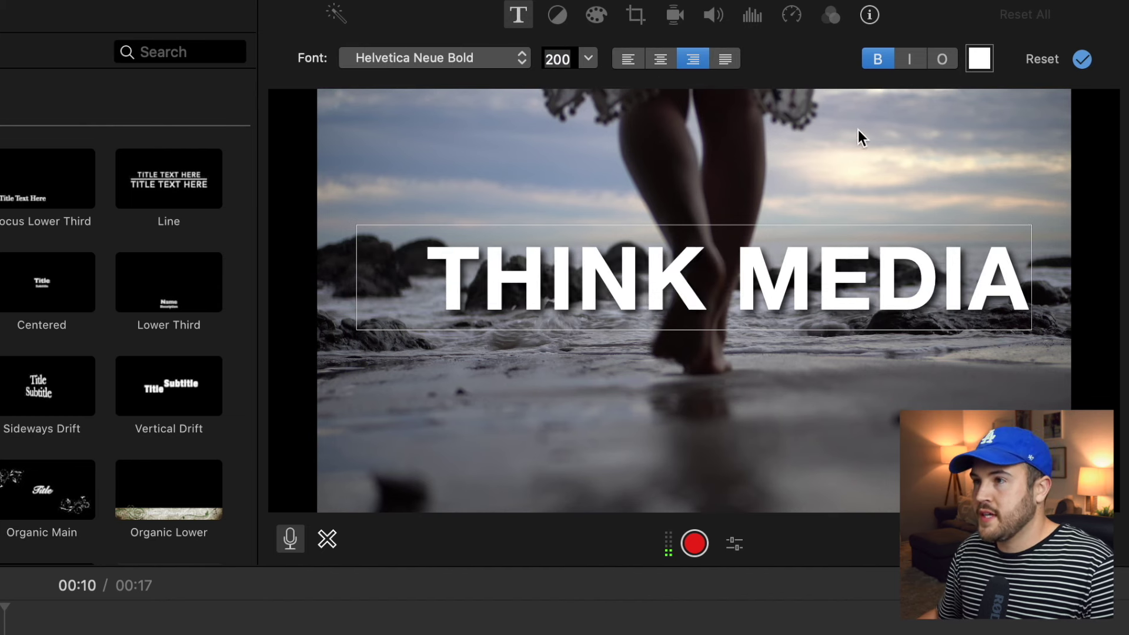
click(663, 54)
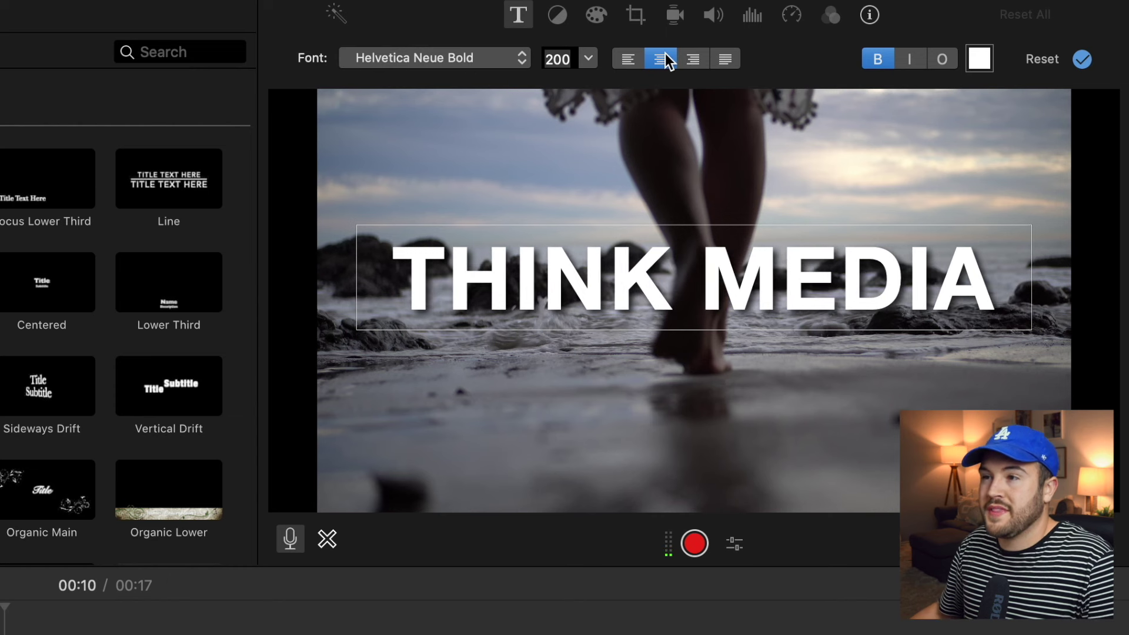
Make the THINK MEDIA title italic, and try the outline style before switching it off again.
click(913, 59)
click(942, 59)
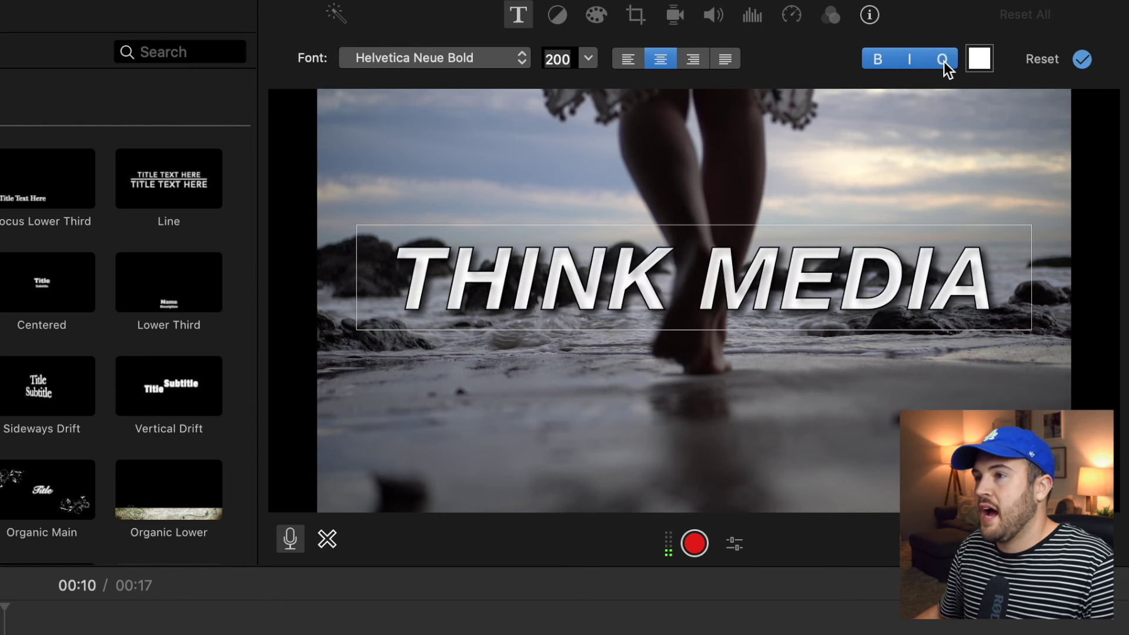
click(943, 61)
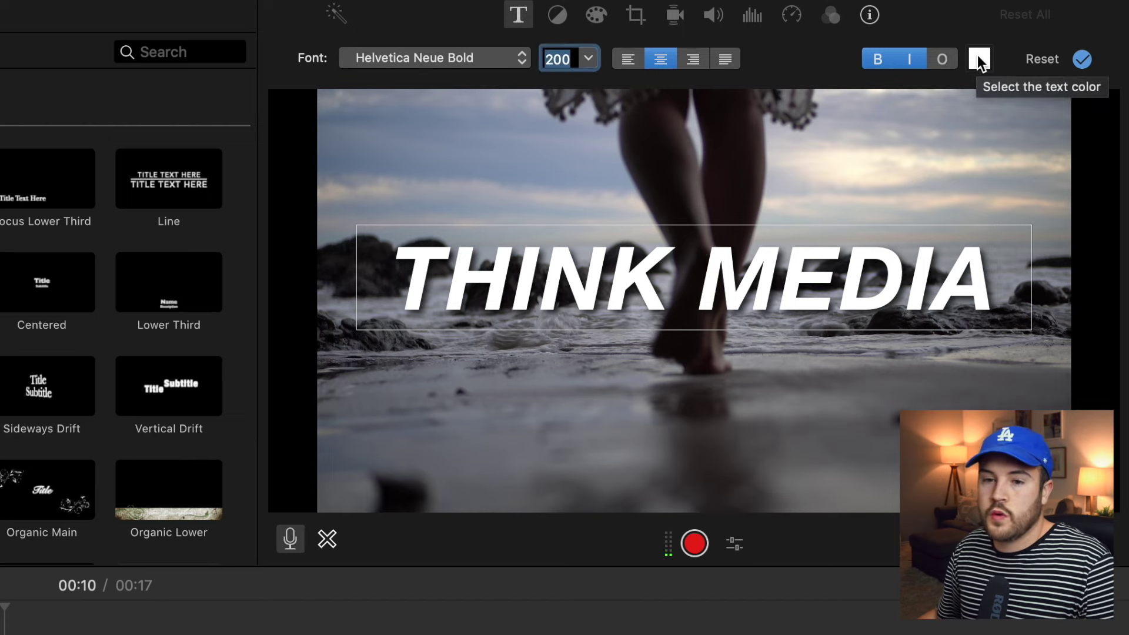
Open the text colour picker beside the preview and colour the THINK MEDIA title red from the colour wheel.
click(977, 55)
drag(0, 634, 492, 545)
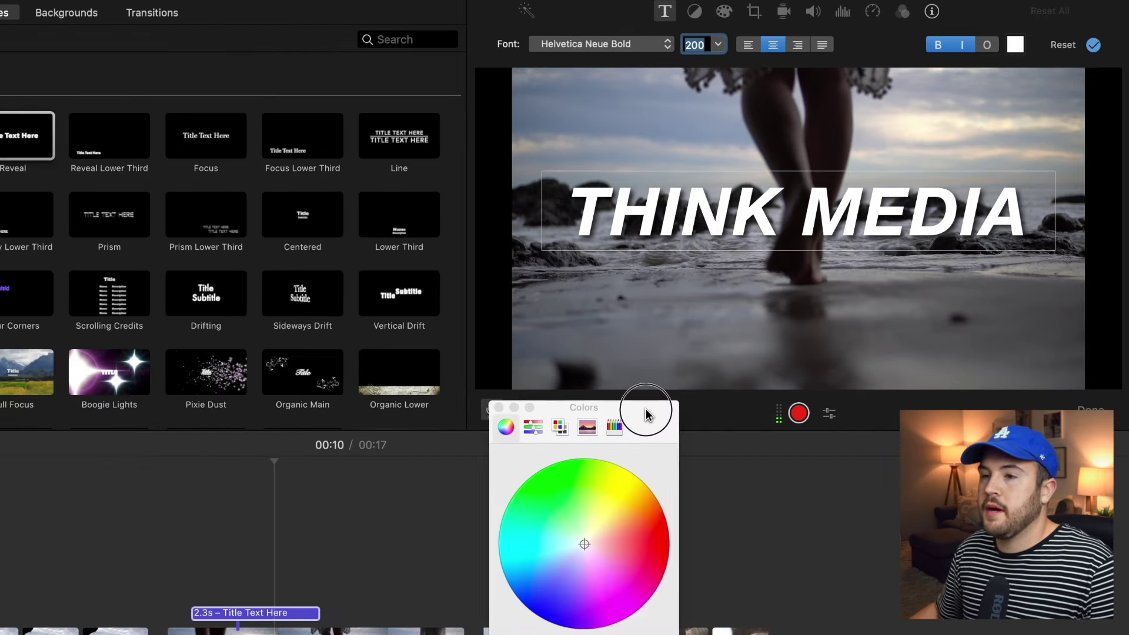
drag(645, 411, 794, 308)
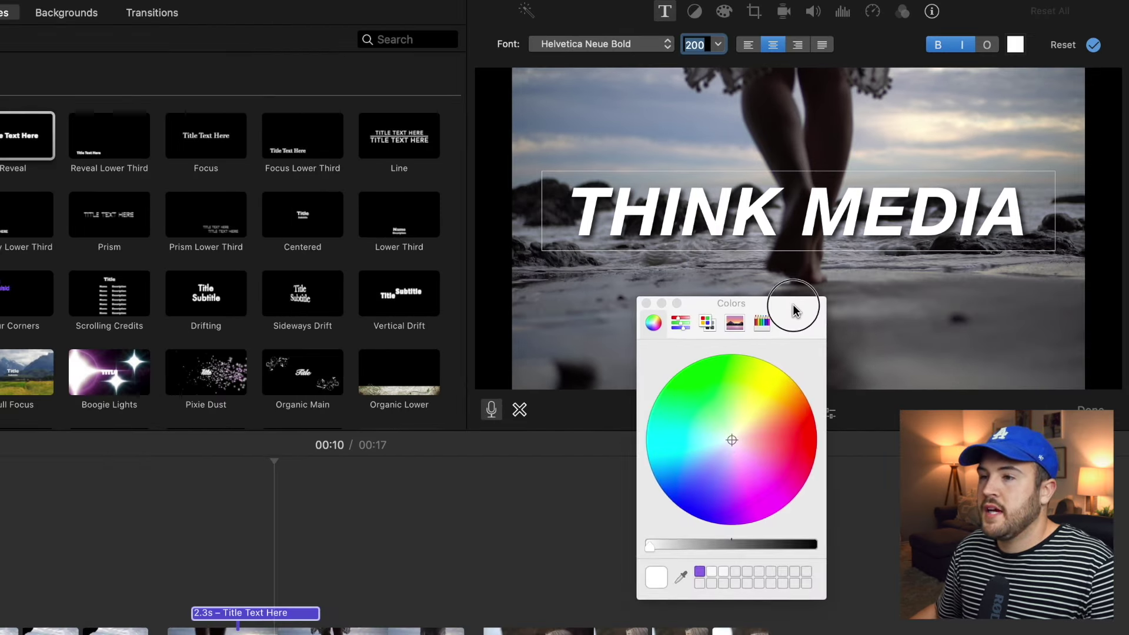
click(690, 428)
drag(691, 432, 835, 439)
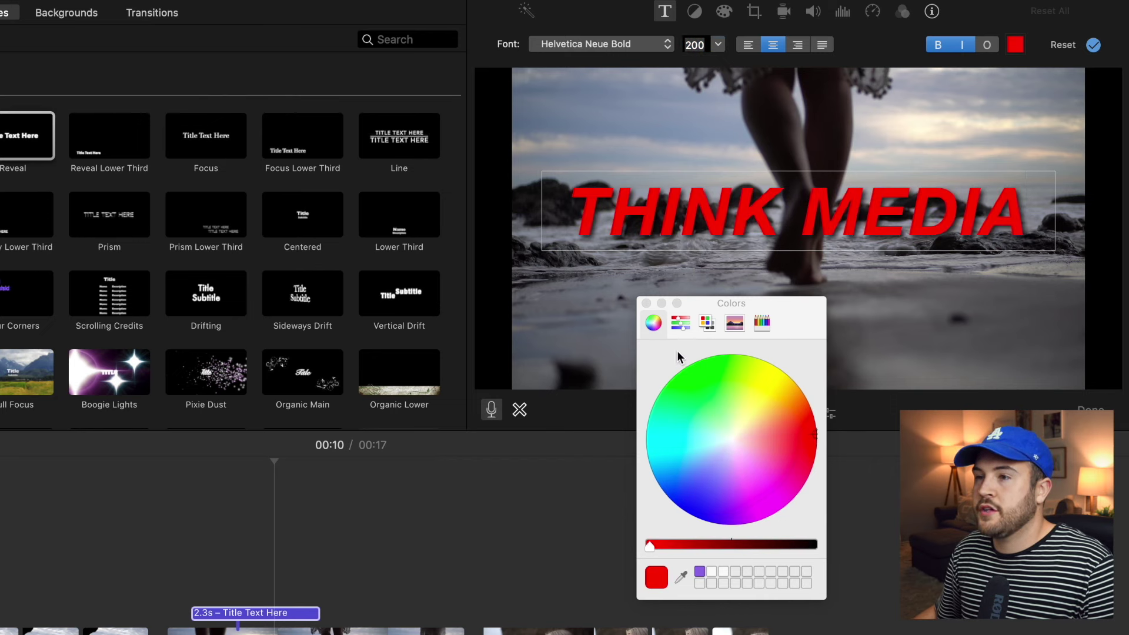
Look at the grayscale slider and try Brown, Cyan and Green from the Apple palette on the title.
click(680, 324)
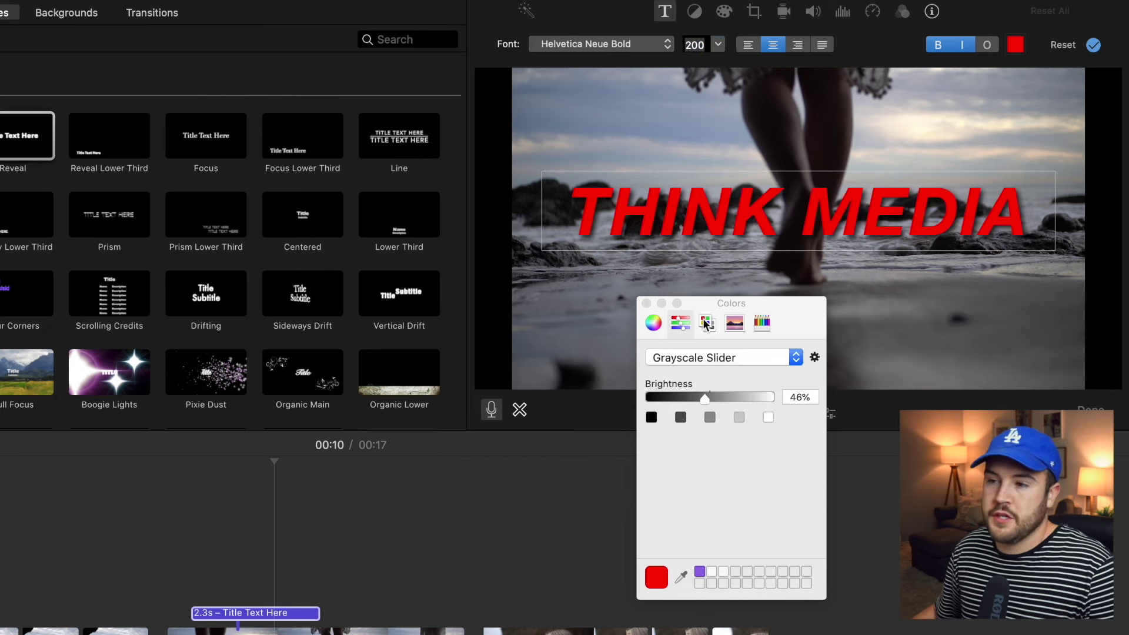
click(706, 323)
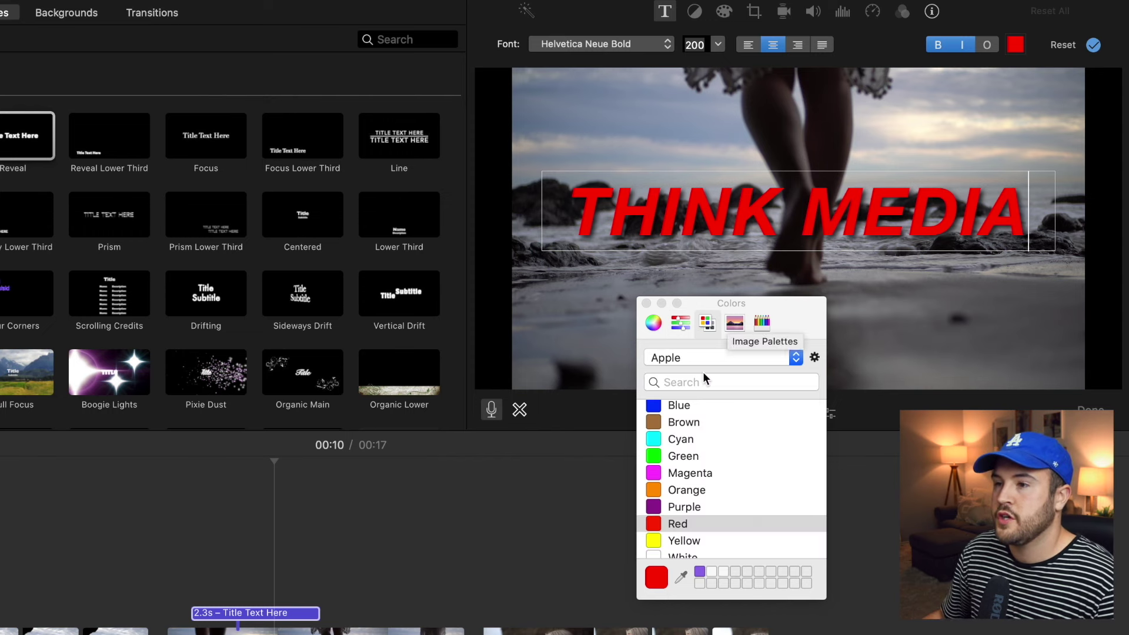
click(697, 426)
click(697, 439)
click(695, 456)
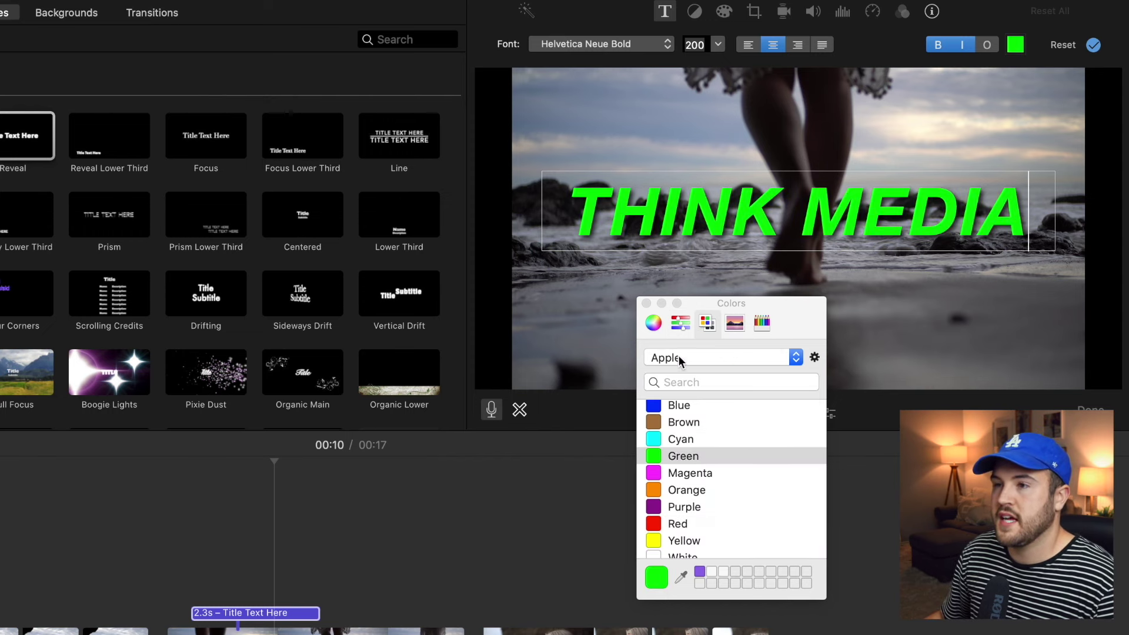
Set the title's text colour to yellow from the colour wheel and apply the title edits.
click(658, 325)
mouse_move(734, 388)
mouse_down()
mouse_move(746, 373)
mouse_move(806, 438)
mouse_move(793, 375)
mouse_move(775, 359)
mouse_move(774, 375)
mouse_up()
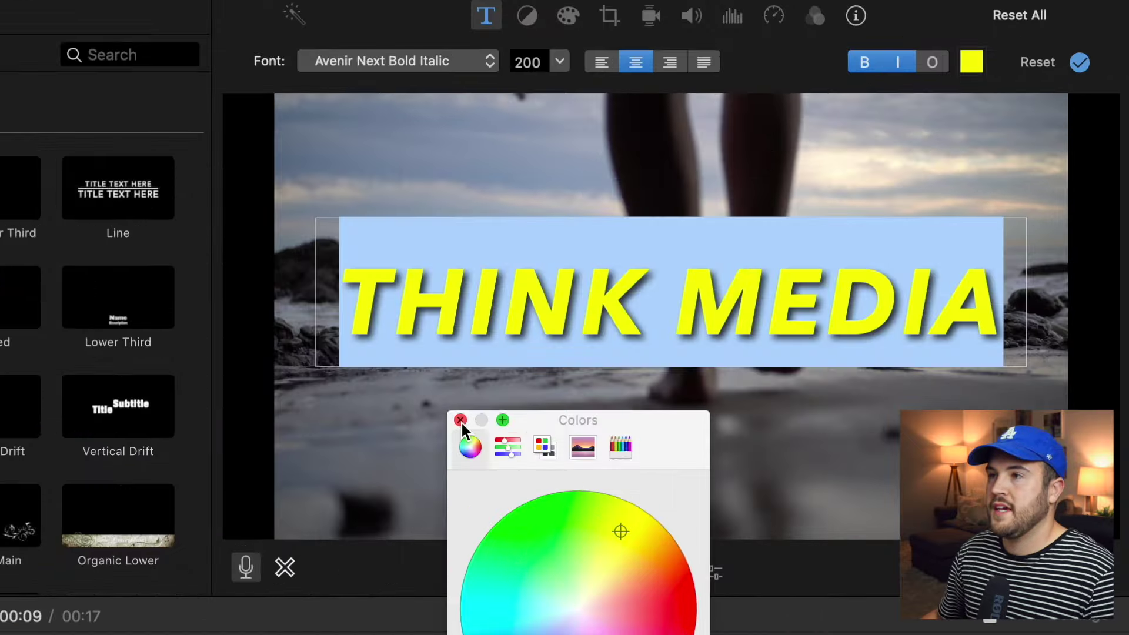
click(461, 421)
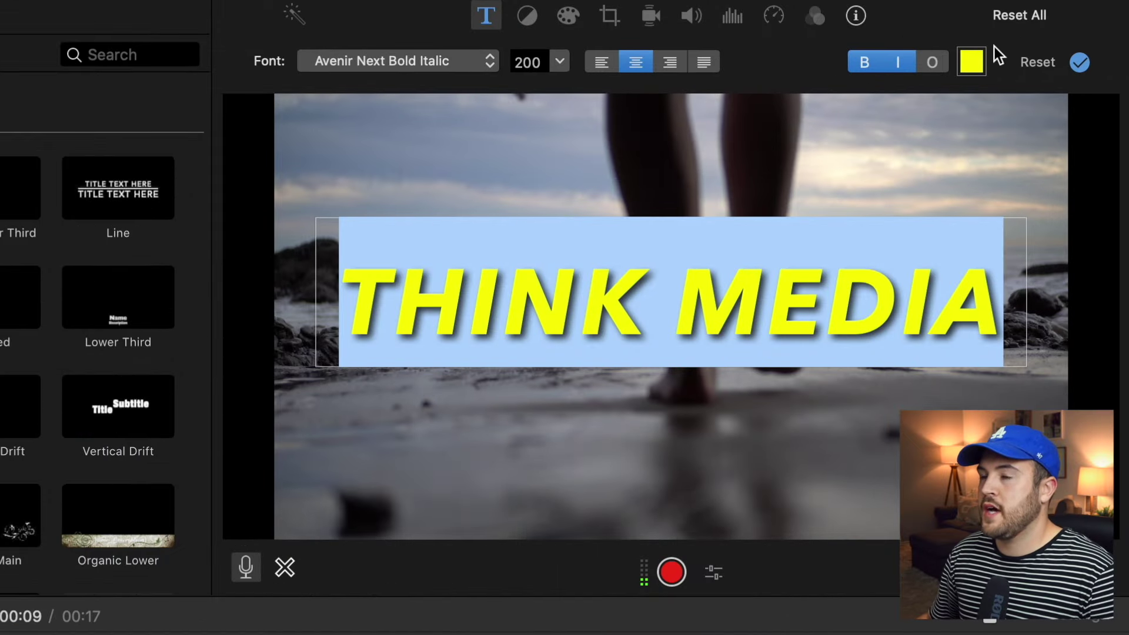
click(981, 301)
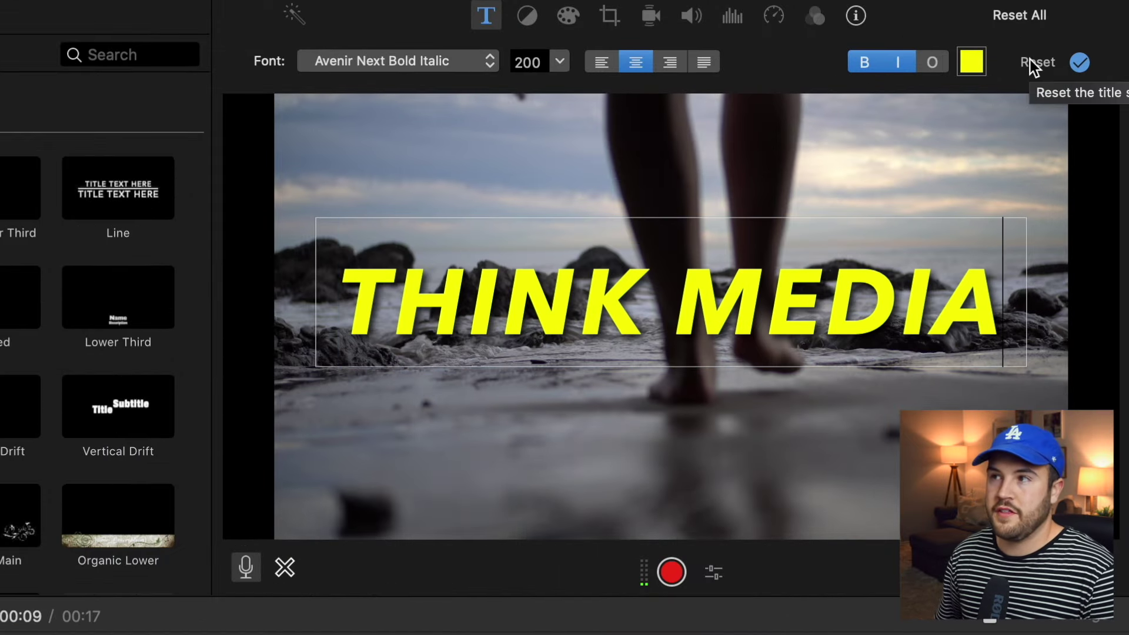
click(1080, 63)
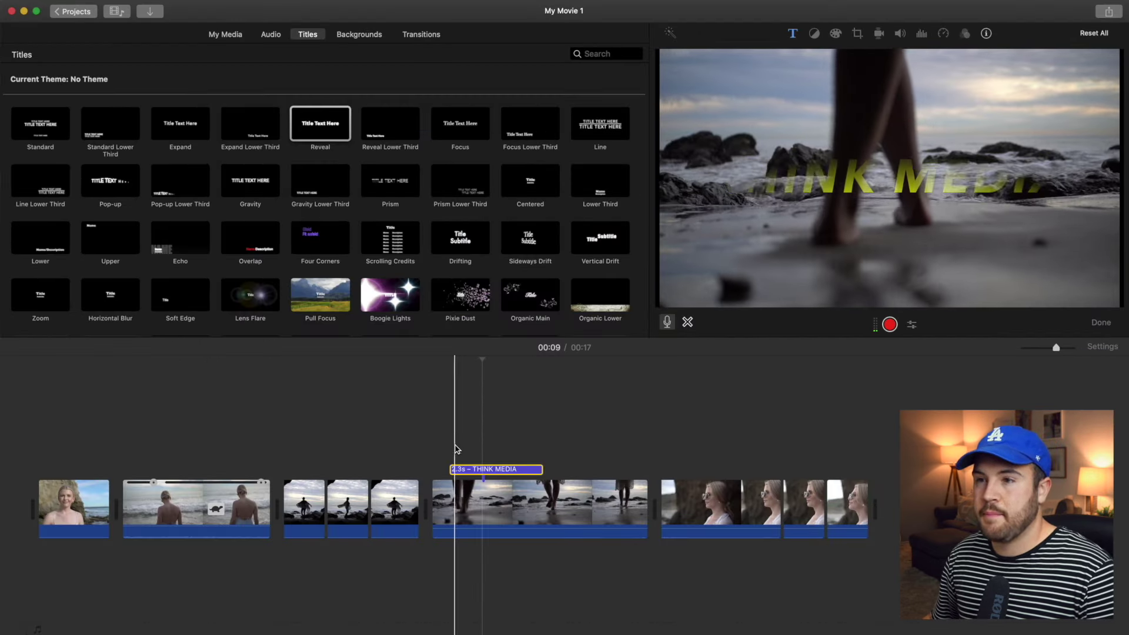
Move the THINK MEDIA title to the start of the walking-feet clip and play it back.
click(479, 470)
drag(479, 474, 465, 471)
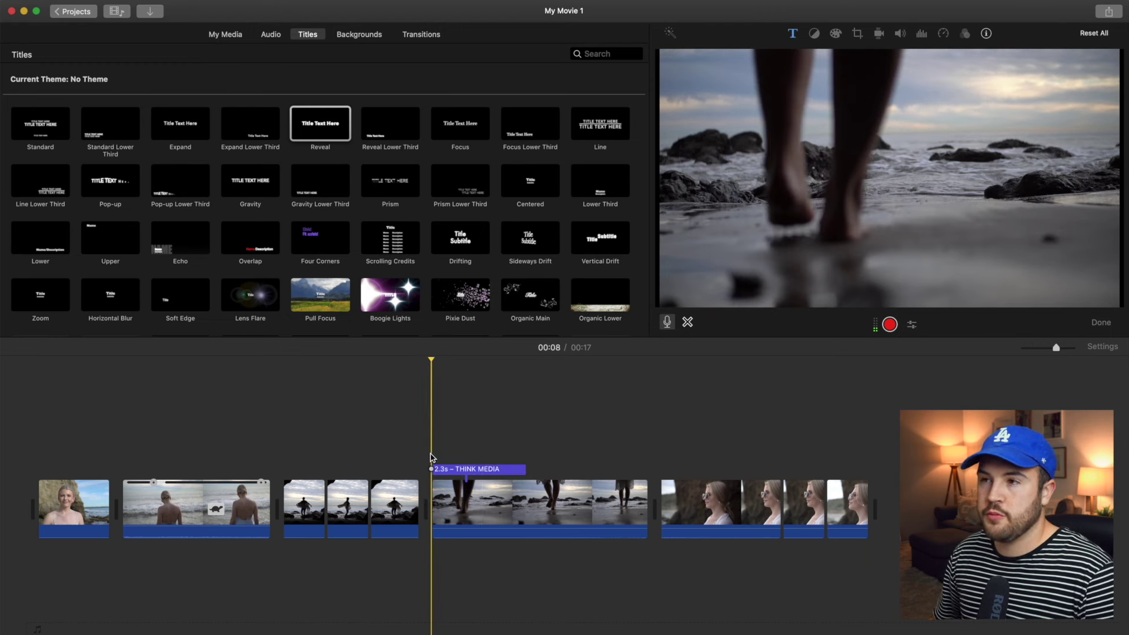
key(space)
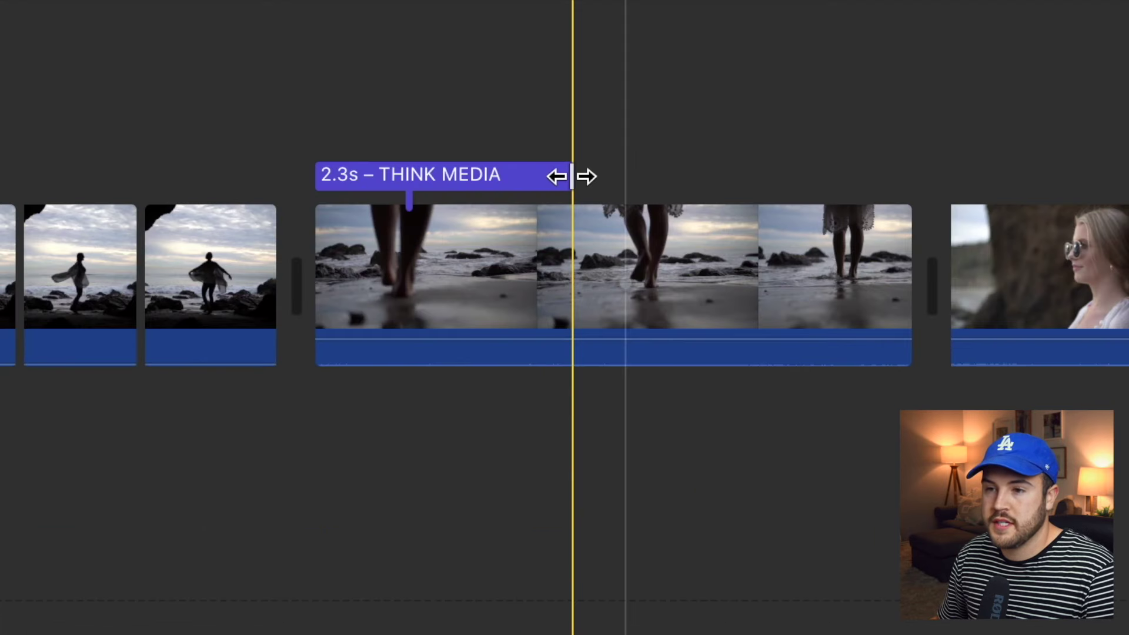
Extend the end of the THINK MEDIA title so it lasts 4.1 s and play the result.
drag(572, 176, 775, 189)
key(space)
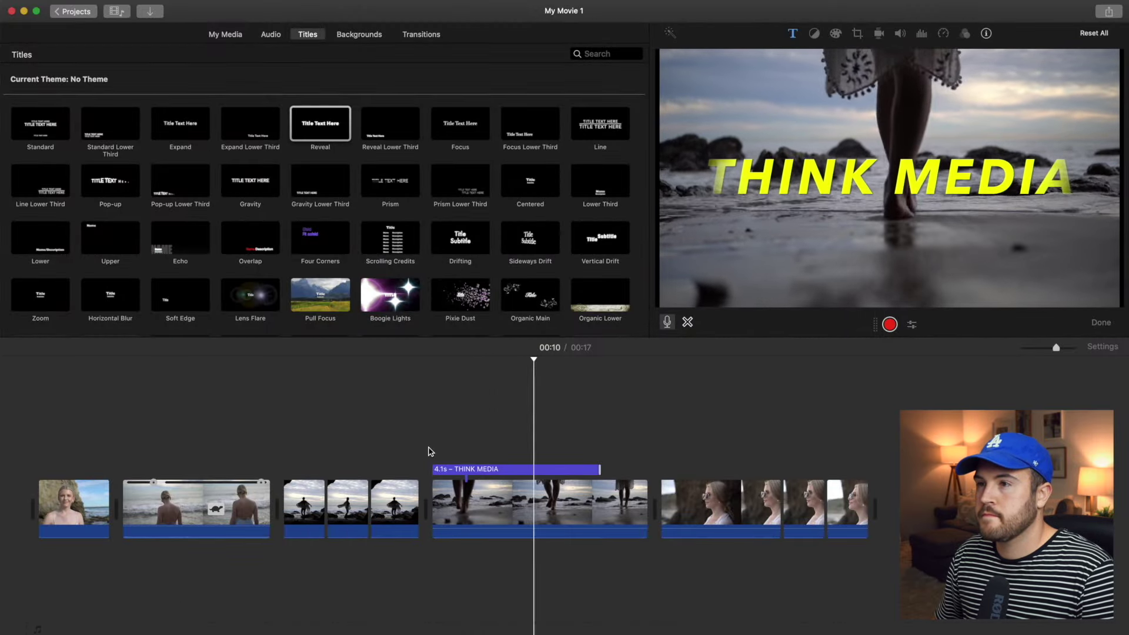
click(485, 444)
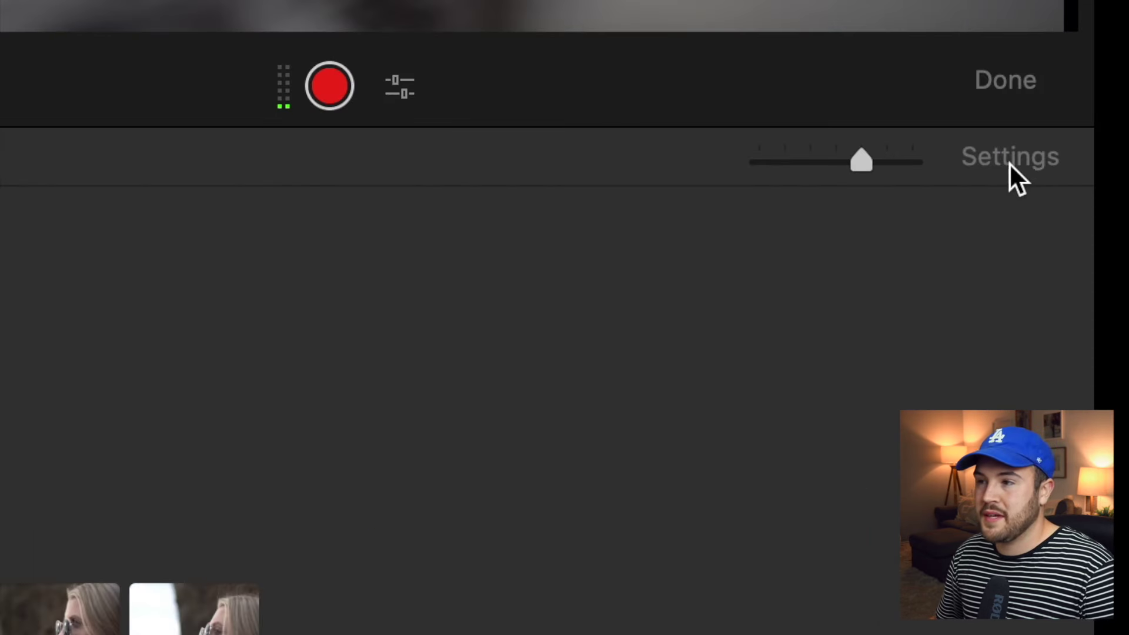
Open the theme chooser from the project settings and look through themes such as Bright, Modern and Playful, previewing some of them.
click(1018, 163)
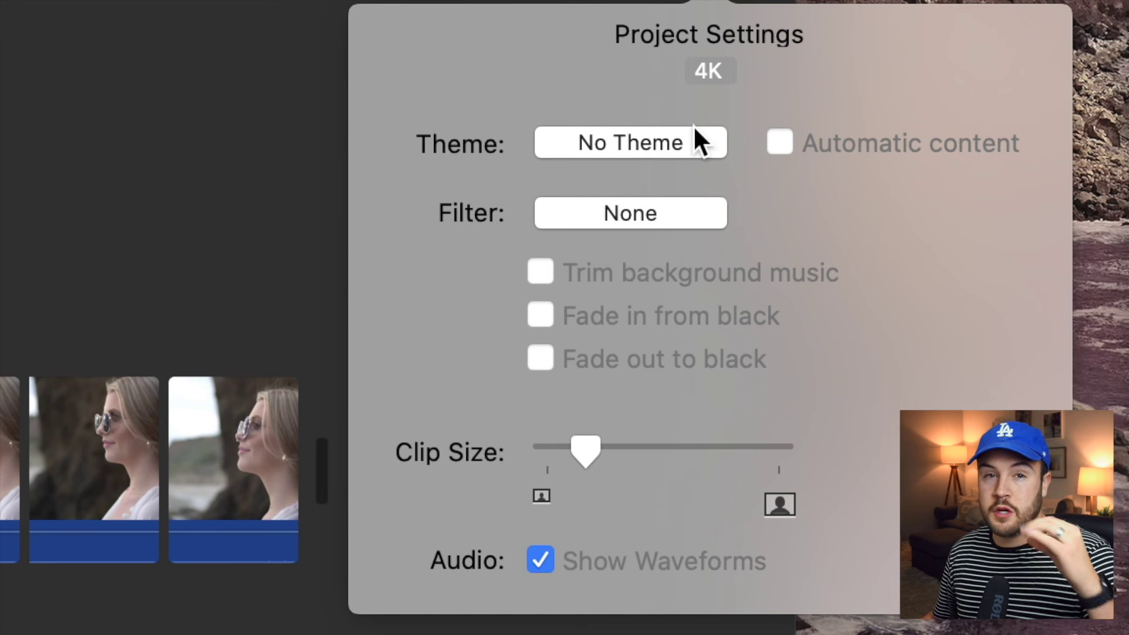
click(691, 147)
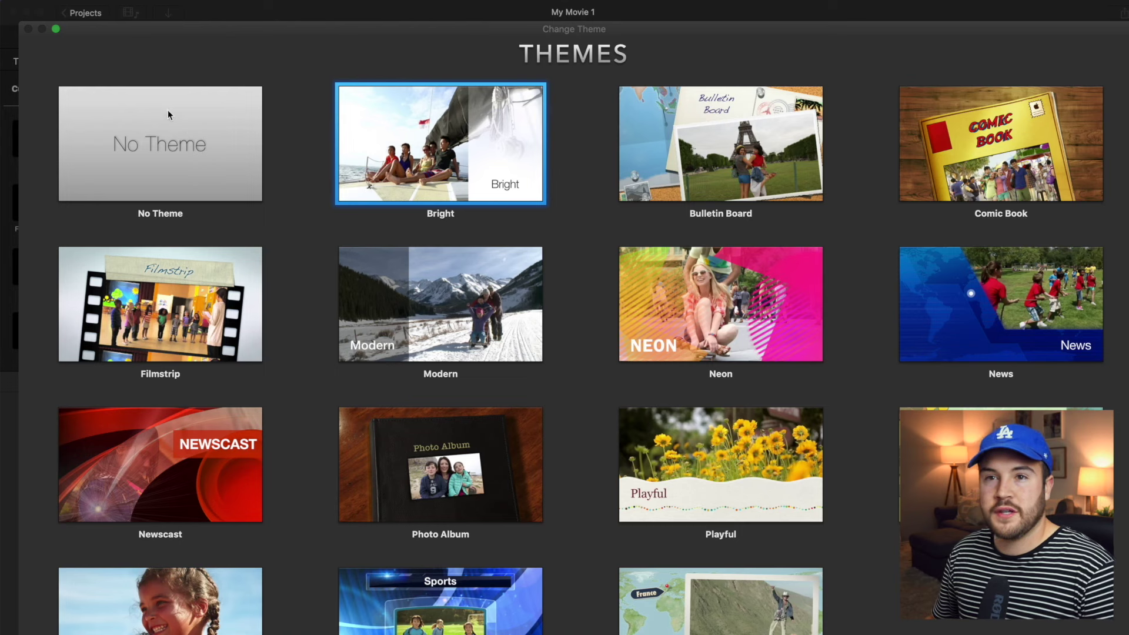
mouse_move(384, 156)
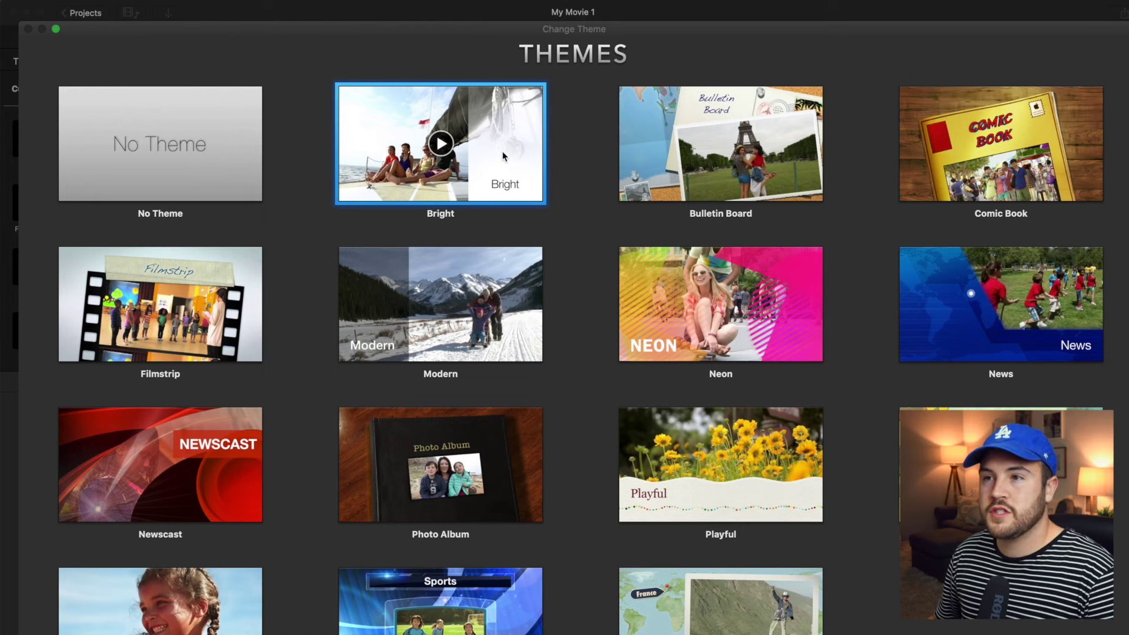
click(442, 144)
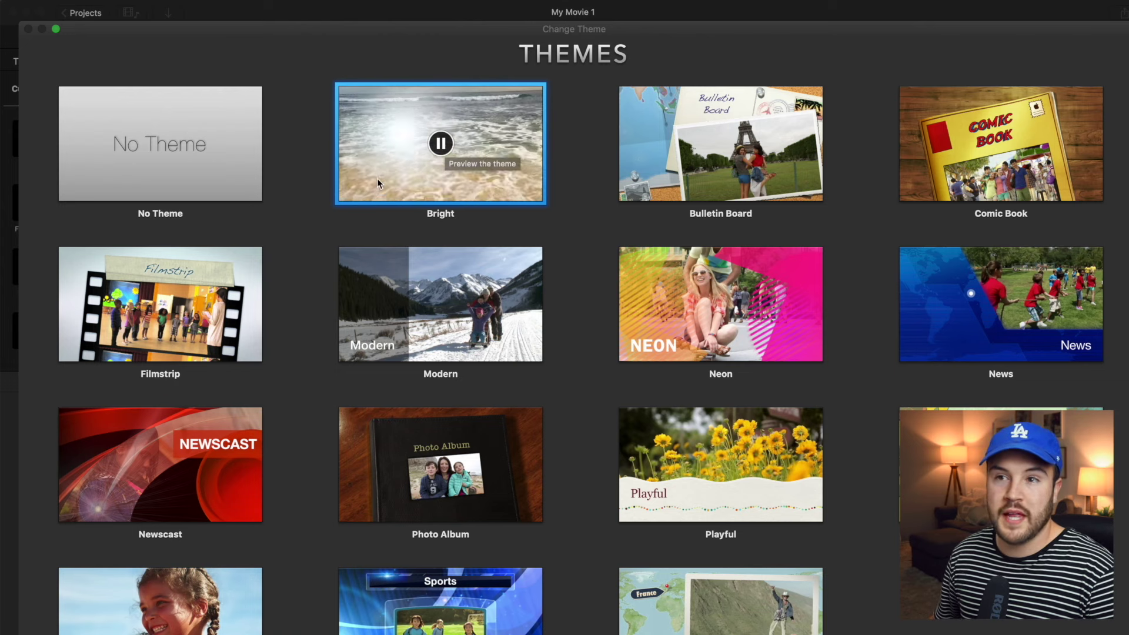
mouse_move(663, 159)
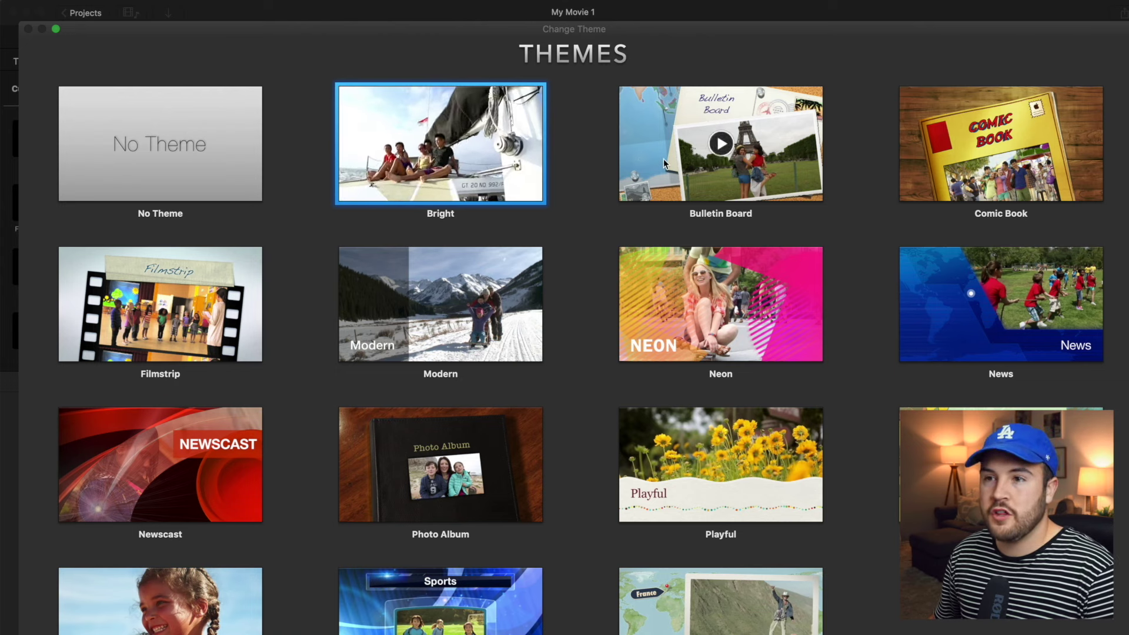
click(442, 306)
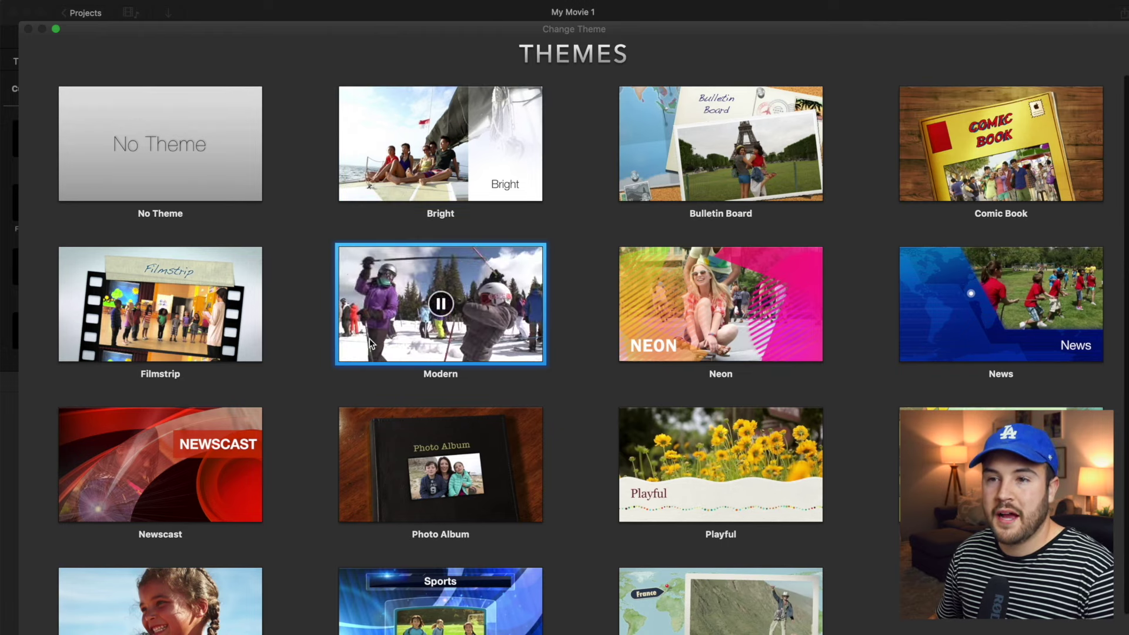
click(721, 466)
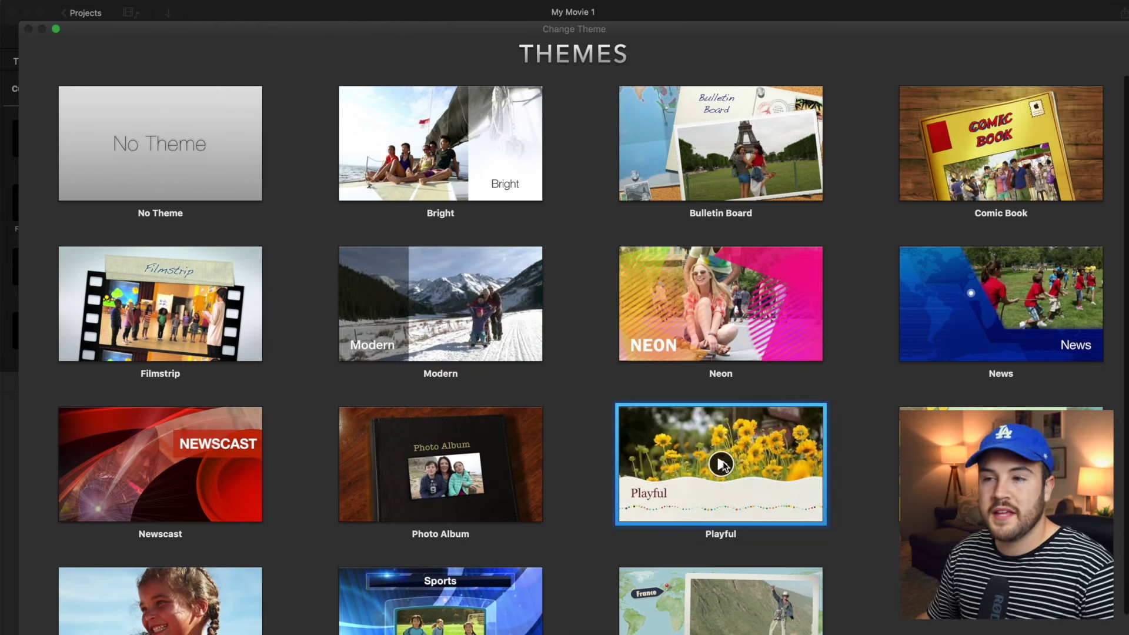
Preview the Neon theme and apply it to the project.
click(714, 302)
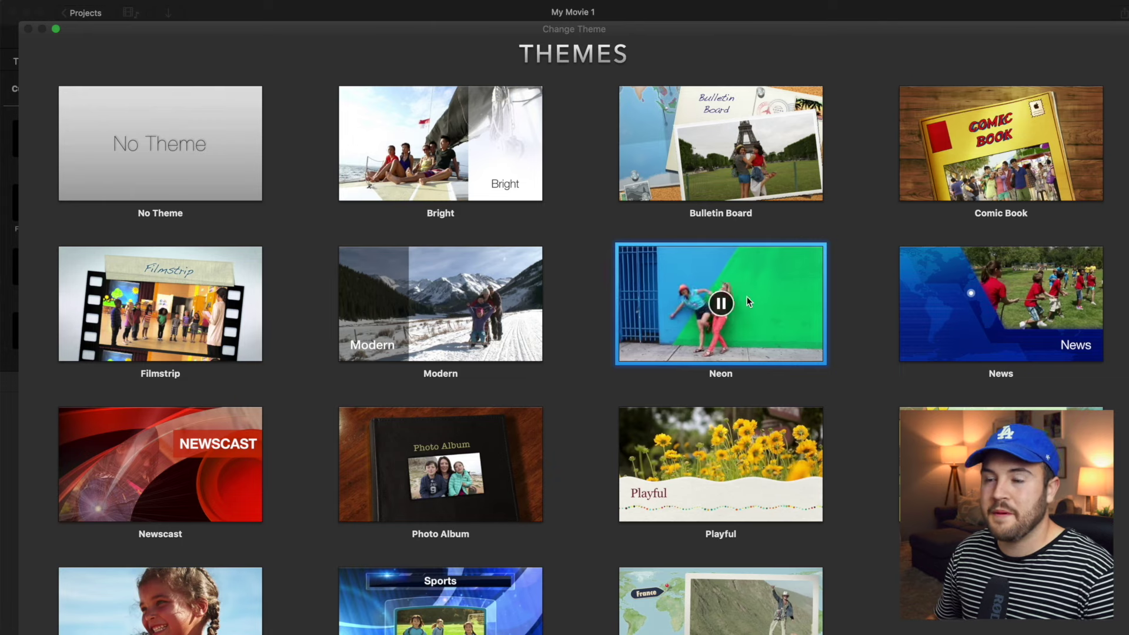
click(721, 304)
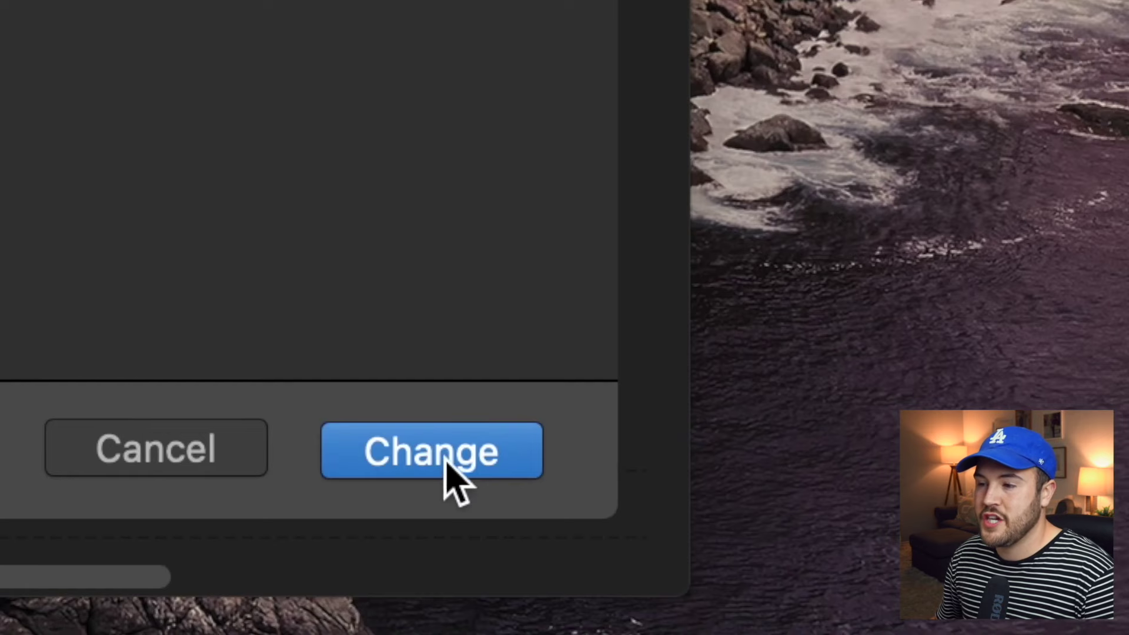
click(453, 453)
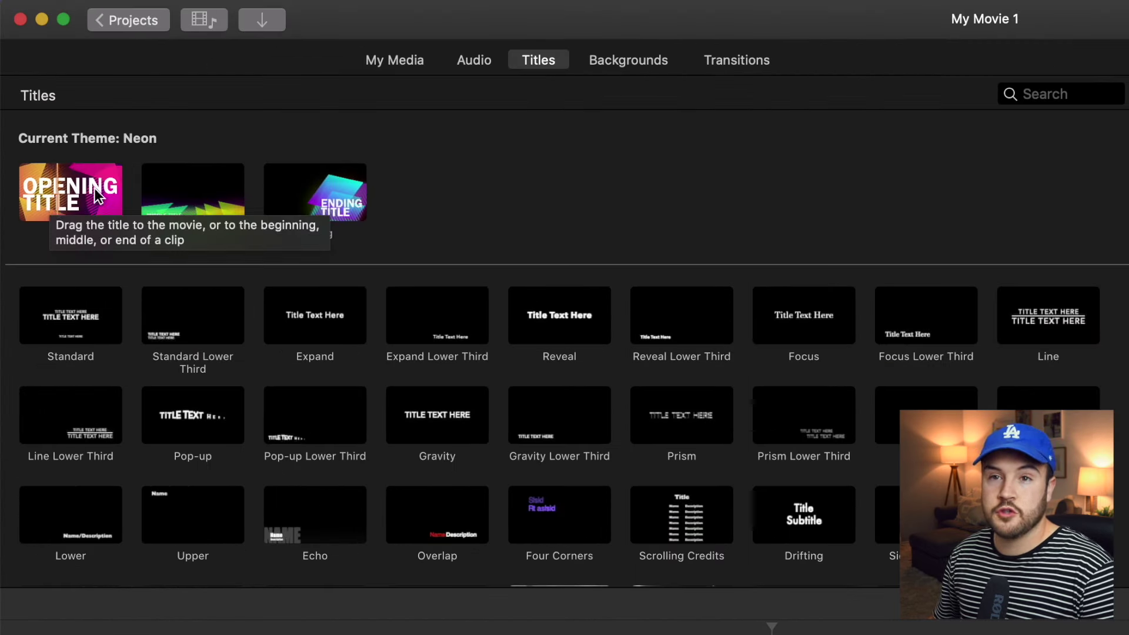
Examine the Neon theme's Opening title and the automatic transitions it placed between the clips in the timeline.
click(57, 200)
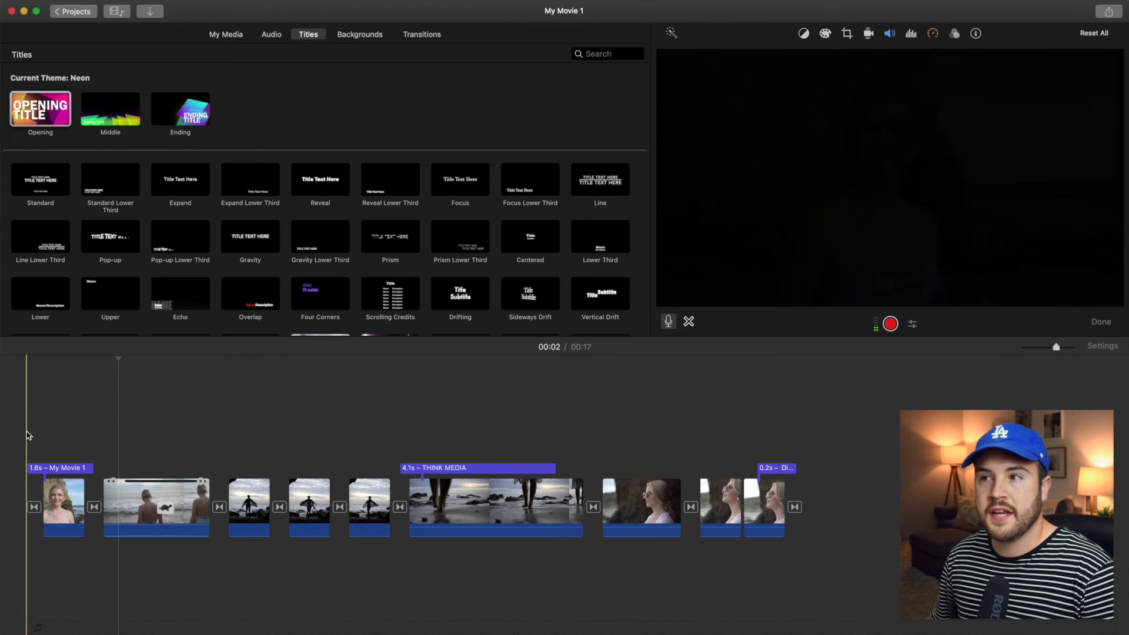
click(28, 360)
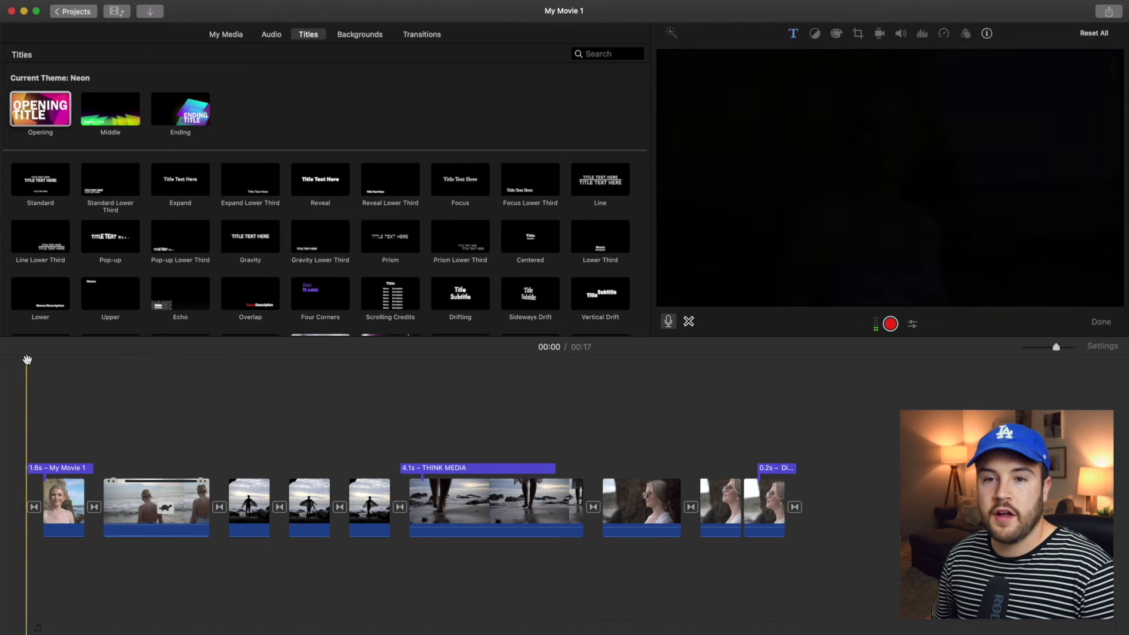
click(94, 506)
click(219, 507)
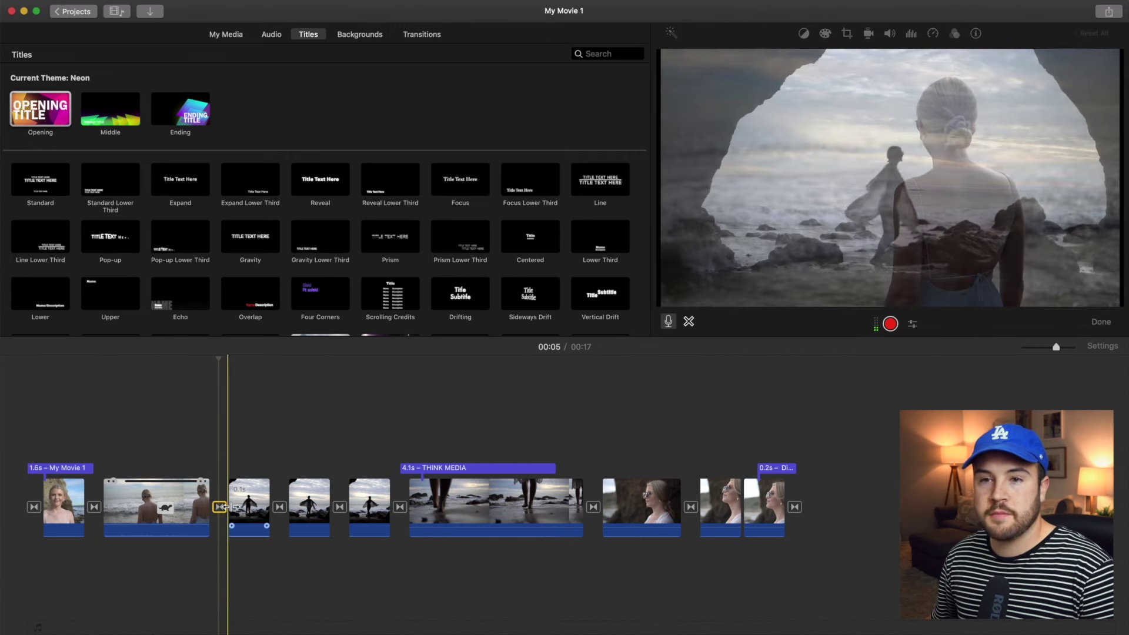
click(339, 507)
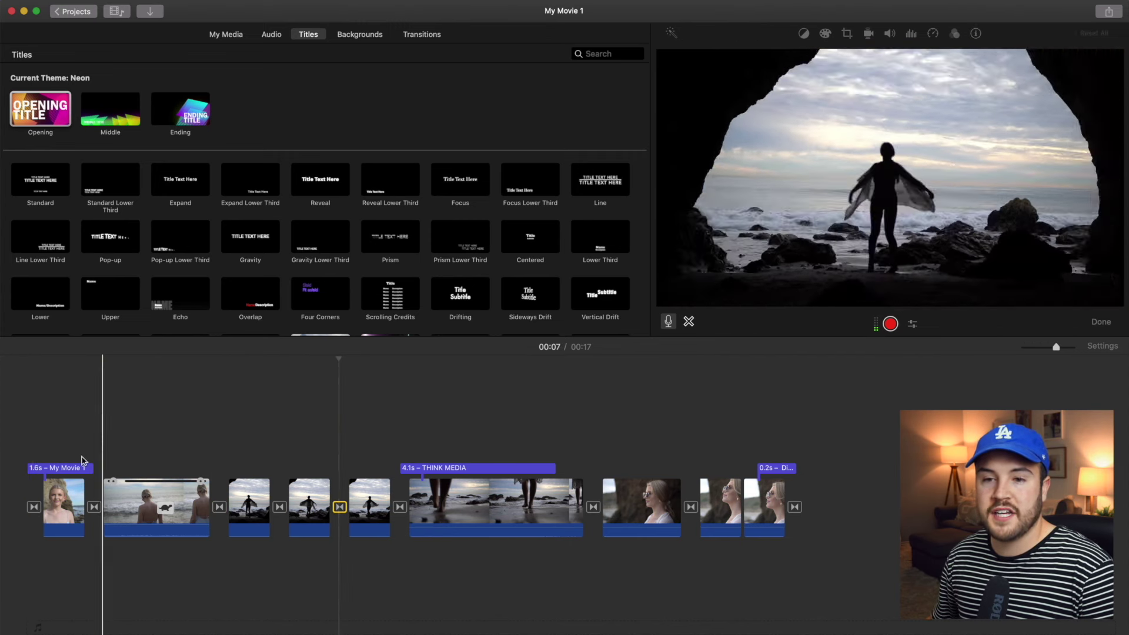
click(212, 450)
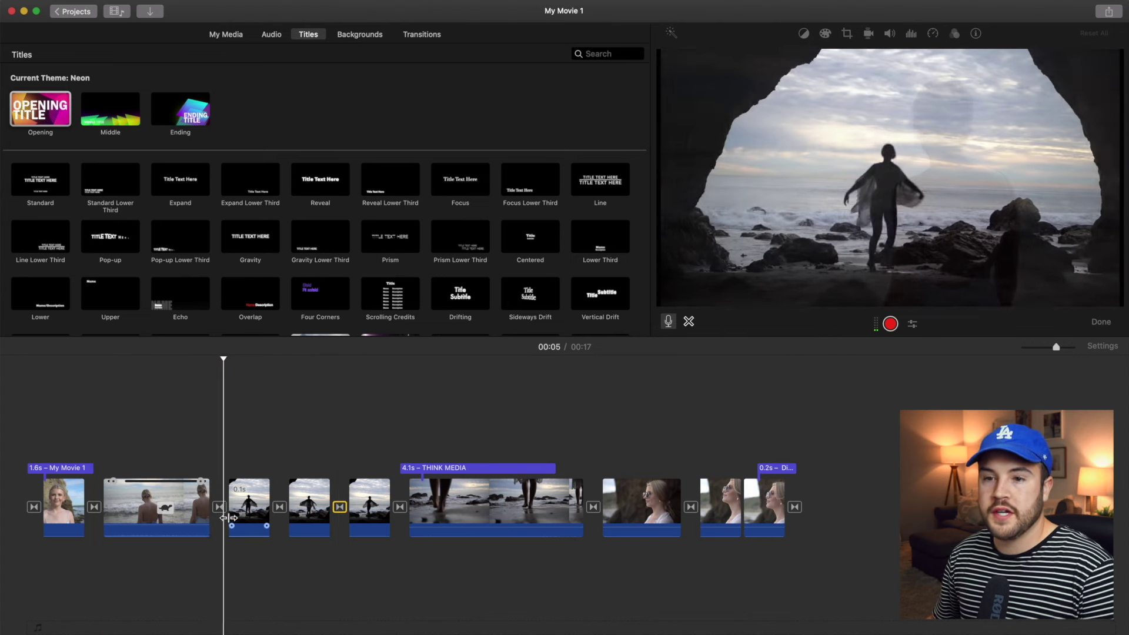
Turn off automatic content and delete the transitions before, between and after the three silhouette clips.
click(219, 506)
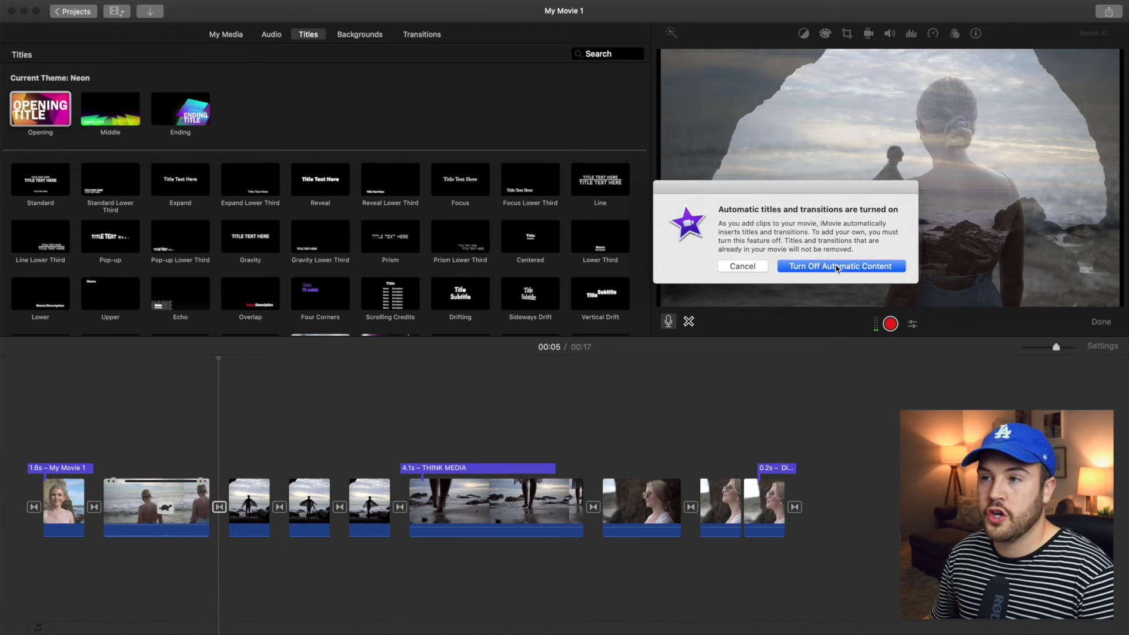
click(837, 266)
click(294, 507)
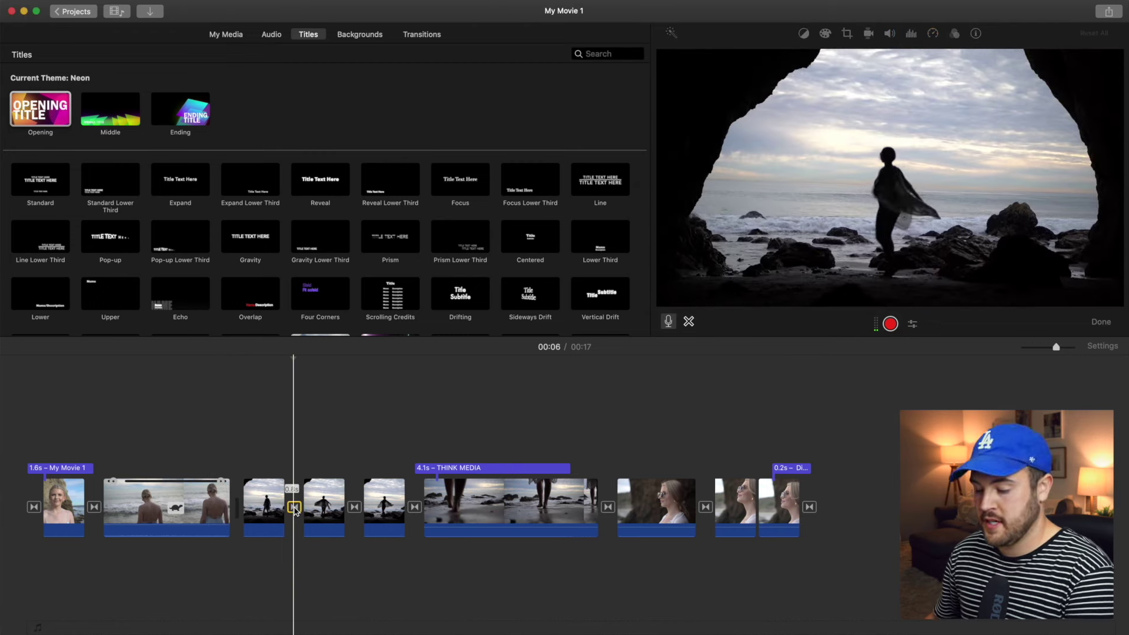
key(Delete)
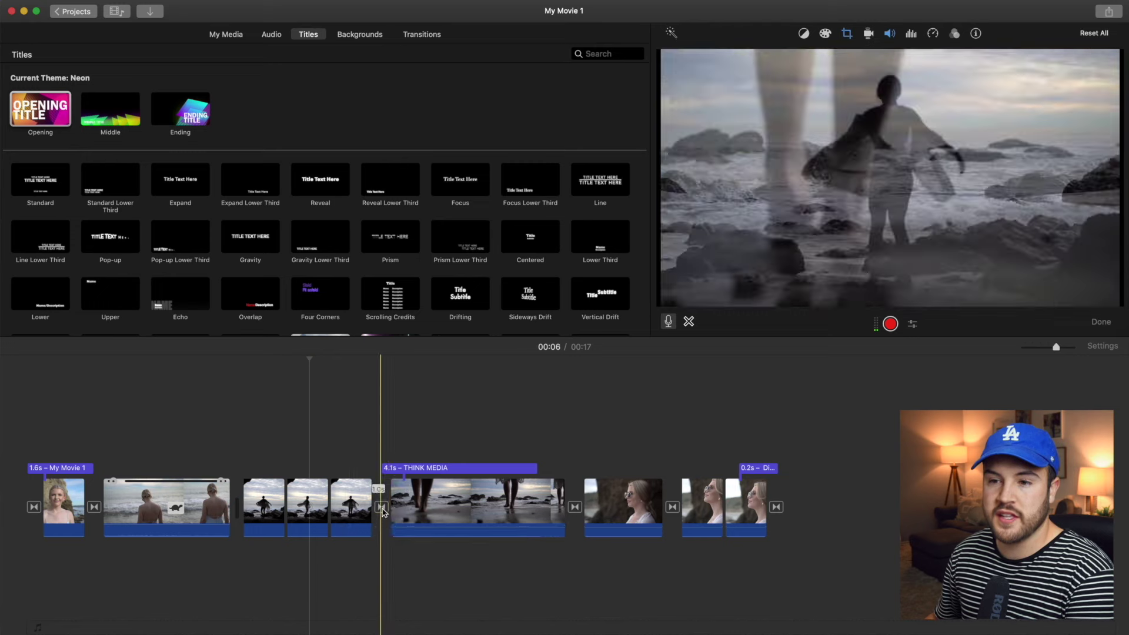
click(446, 466)
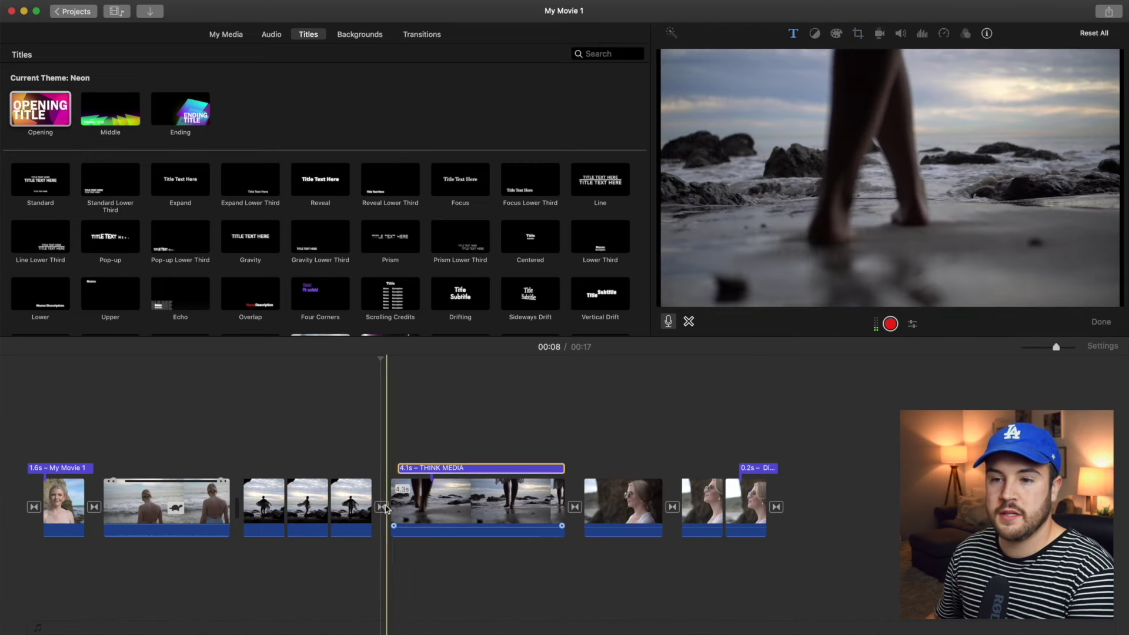
click(382, 507)
key(Delete)
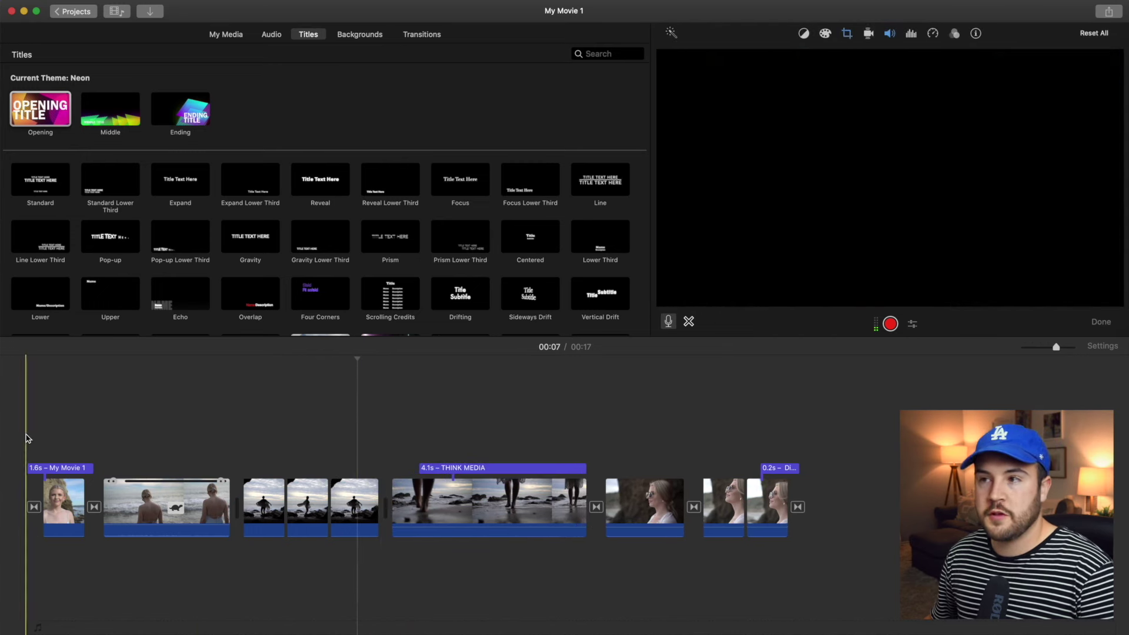
Play the opening of the movie and extend the My Movie 1 title to 3.8 s.
key(space)
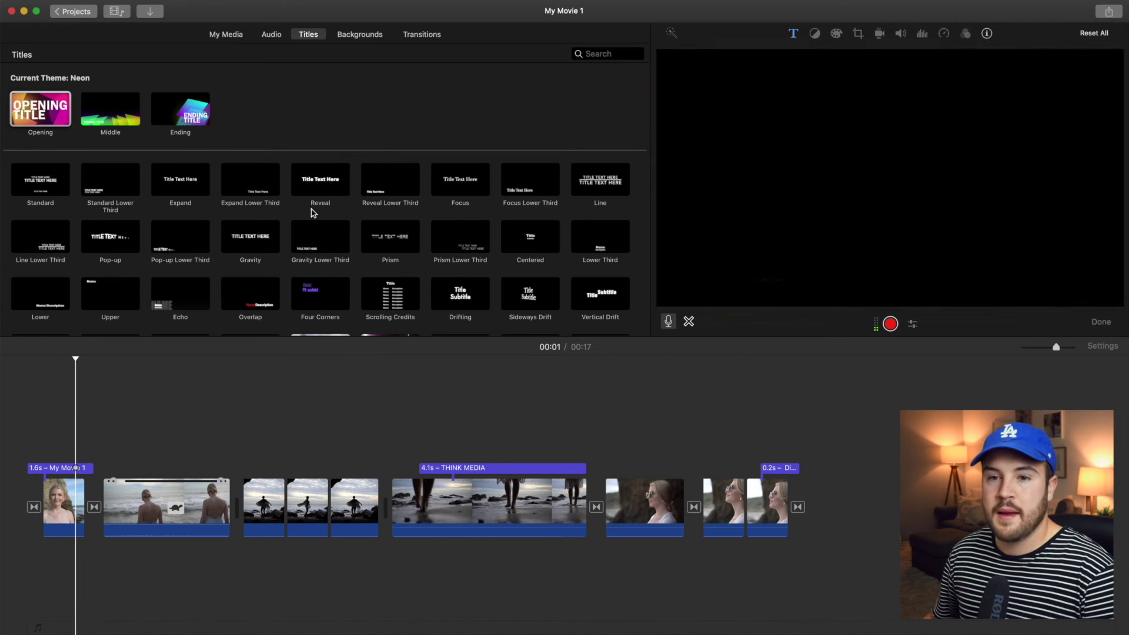
click(59, 411)
drag(90, 467, 169, 467)
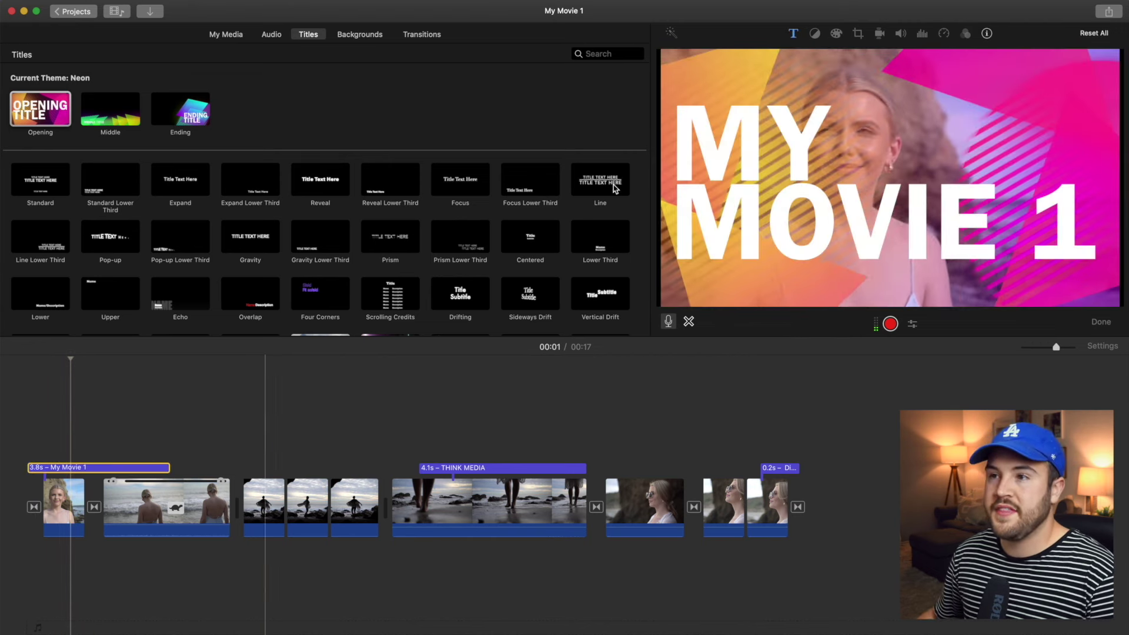
Change the opening title's text to THINK MEDIA, apply it and play the movie from the start.
double_click(748, 198)
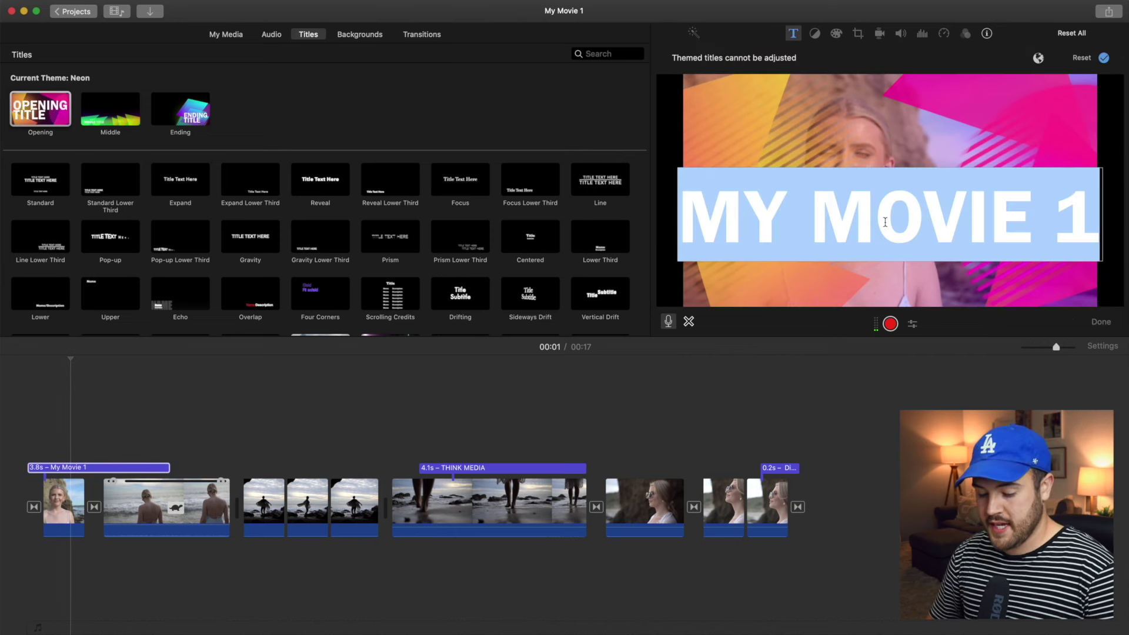
text(THINK MEDIA)
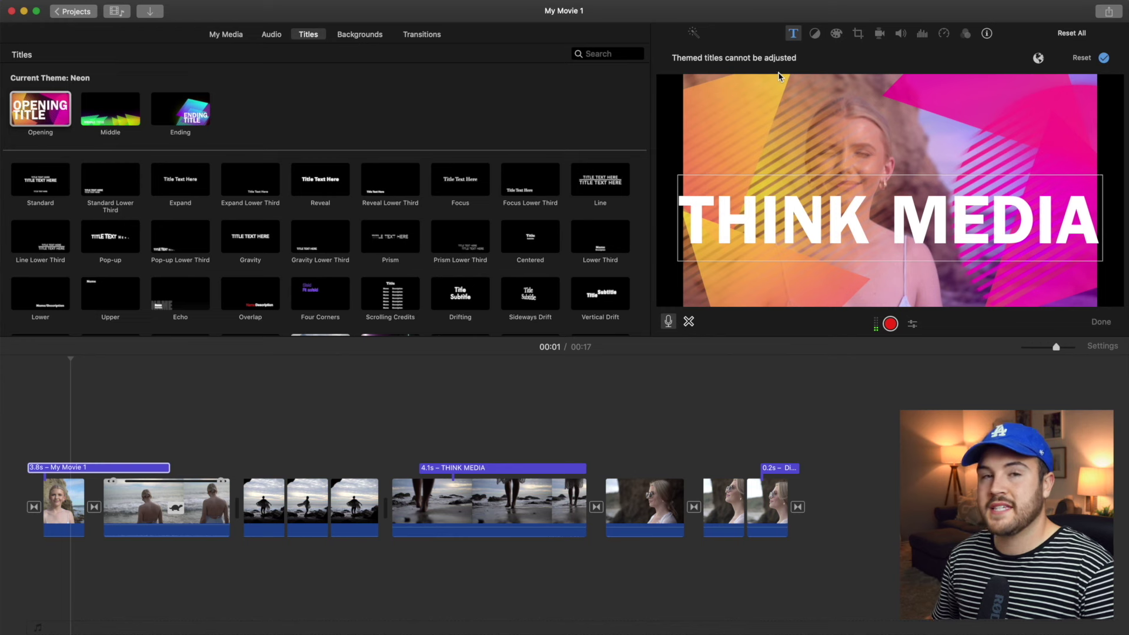
click(1104, 59)
click(14, 377)
key(space)
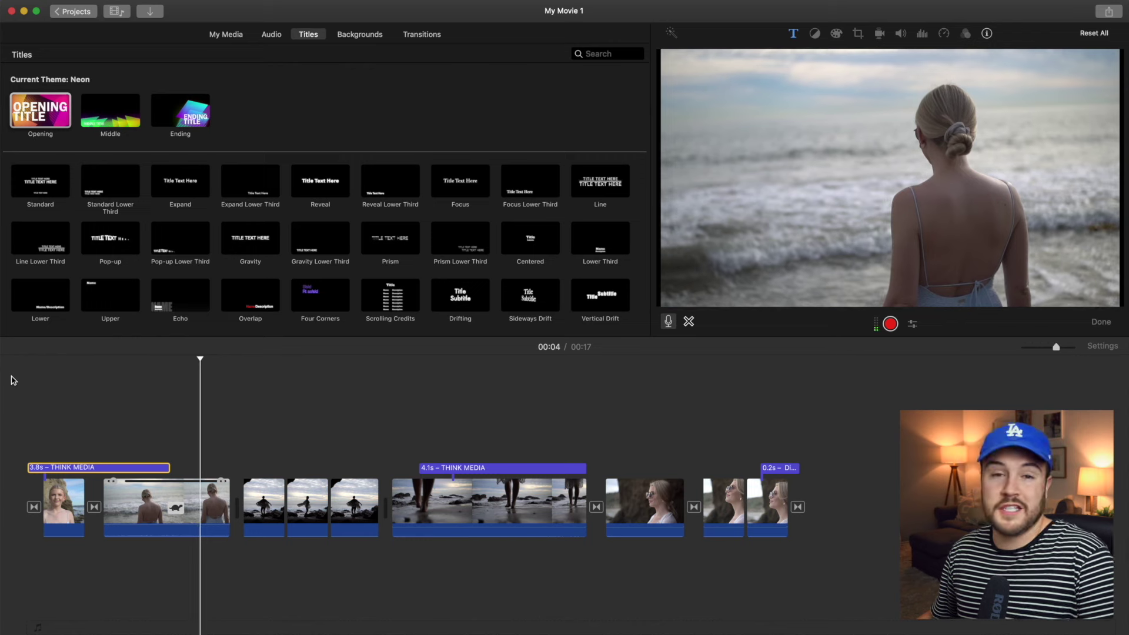
click(41, 382)
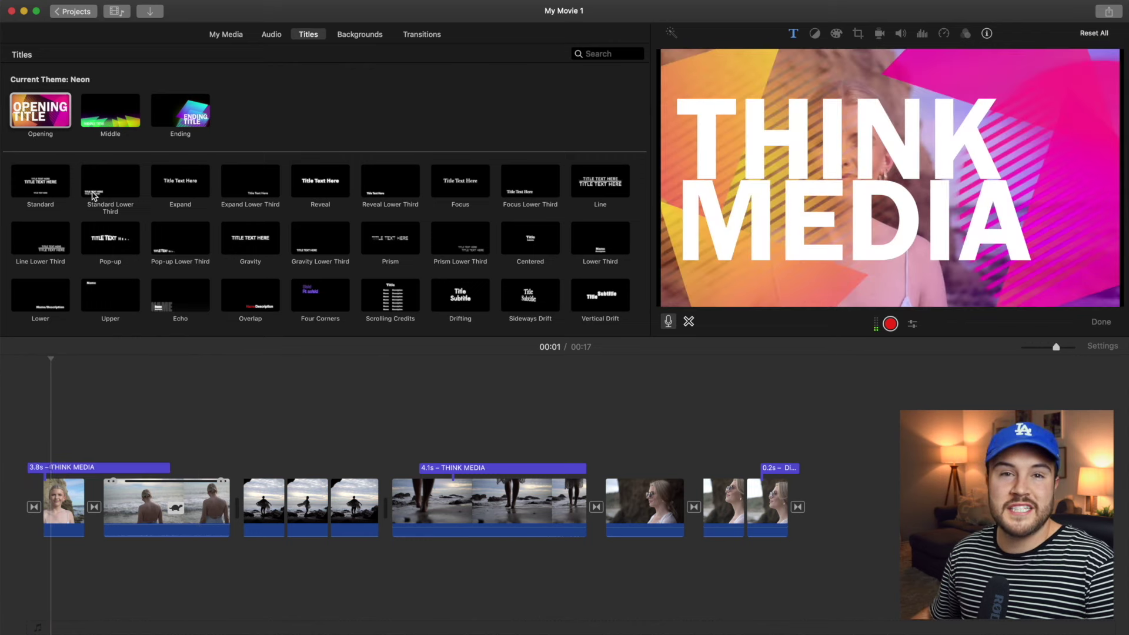
Add the Neon Middle title reading SUBSCRIBE! after the opening title, and extend the ending title's start back over the closing profile clips.
click(108, 114)
drag(107, 113, 223, 470)
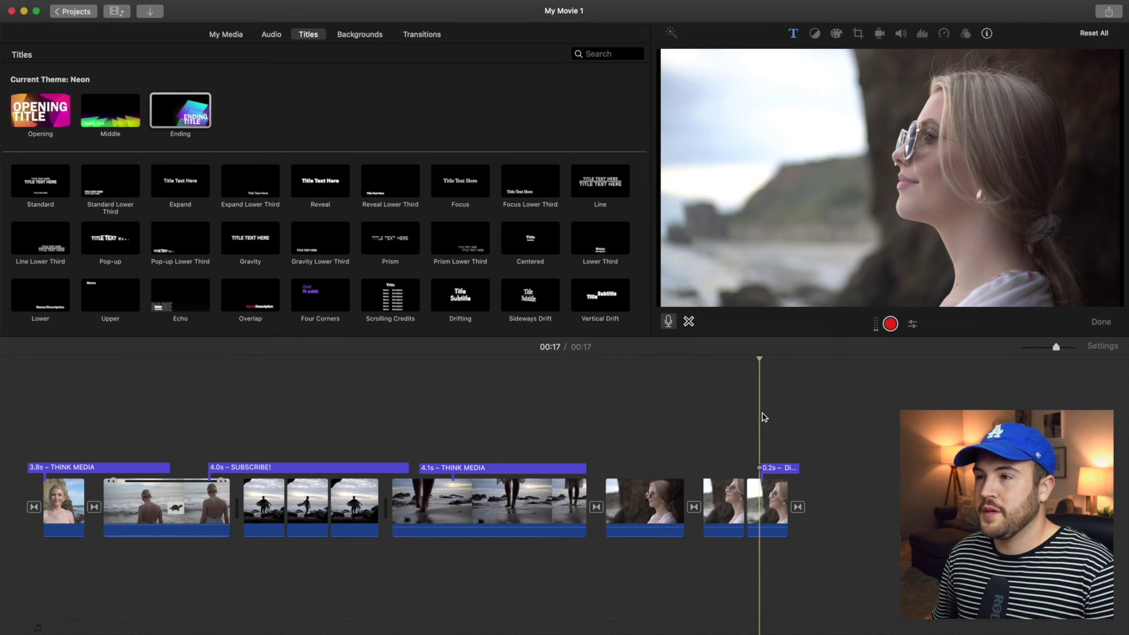
click(795, 442)
drag(762, 467, 622, 467)
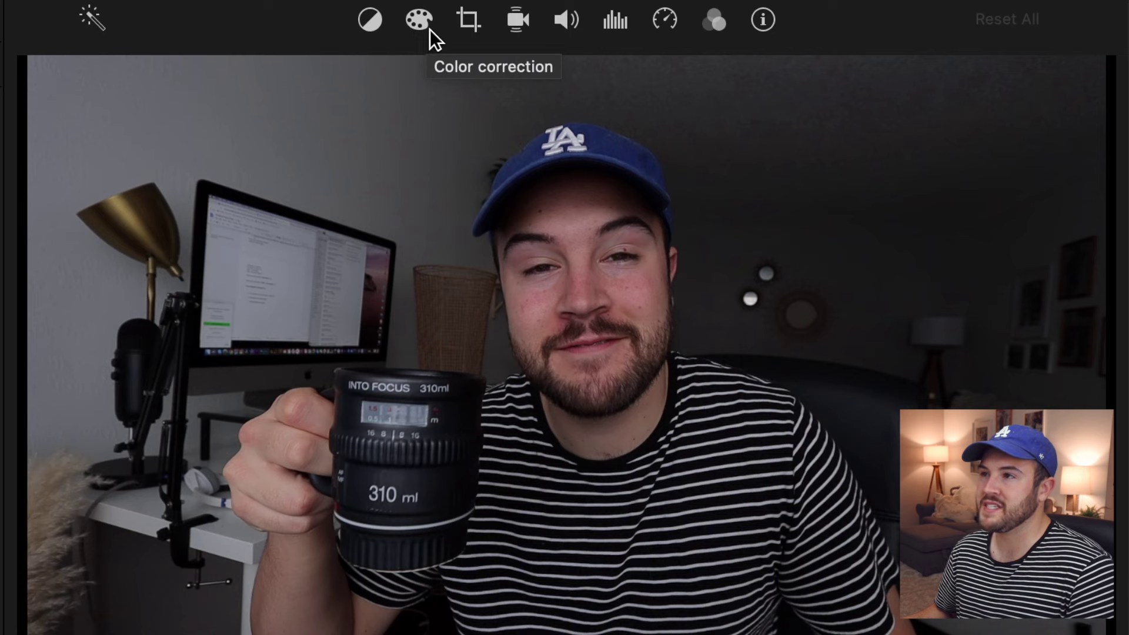
Use colour correction to rebalance the lens-mug clip's tones with brighter highlights, a shifted black level and stronger contrast.
click(425, 30)
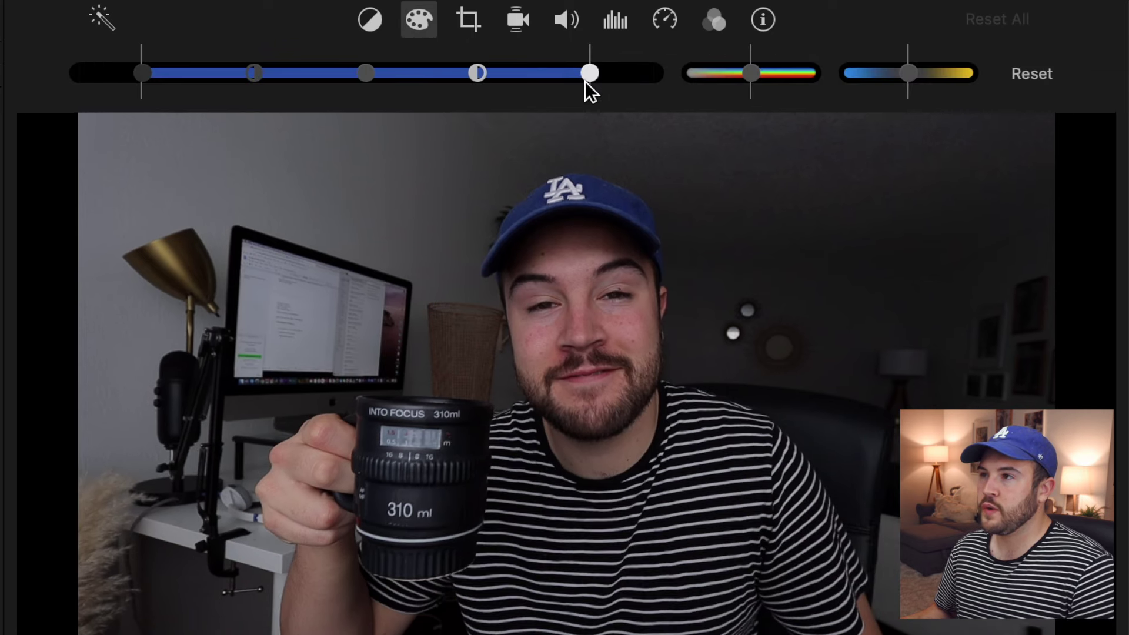
drag(590, 75, 630, 80)
mouse_move(151, 71)
mouse_down()
mouse_move(118, 76)
mouse_move(164, 74)
mouse_up()
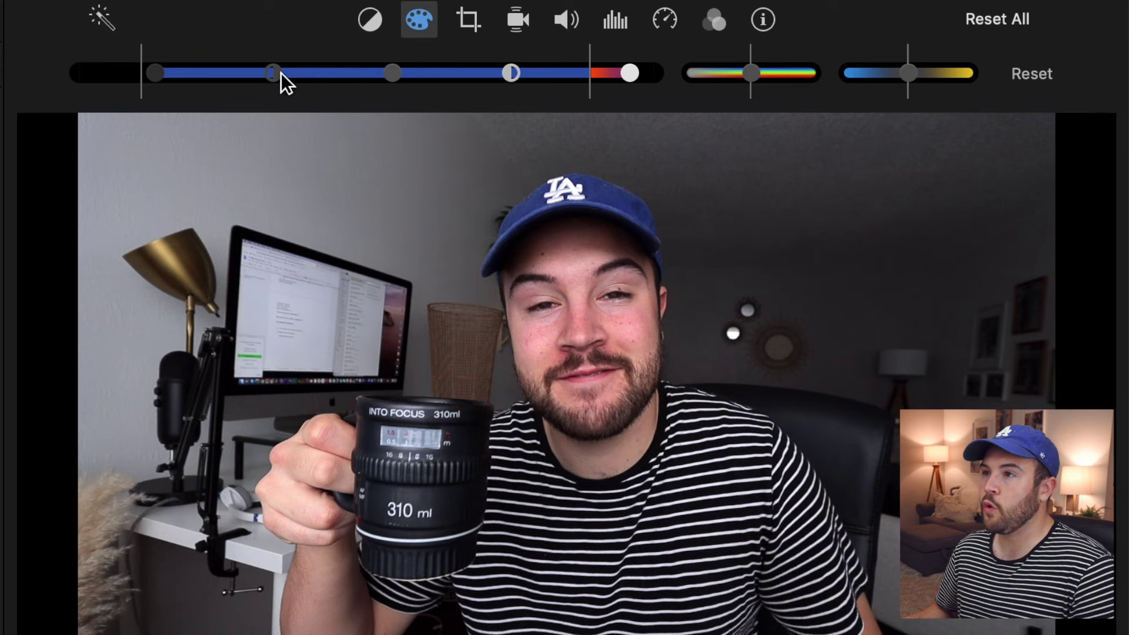
mouse_move(510, 76)
mouse_down()
mouse_move(460, 80)
mouse_move(542, 79)
mouse_move(510, 77)
mouse_move(525, 75)
mouse_up()
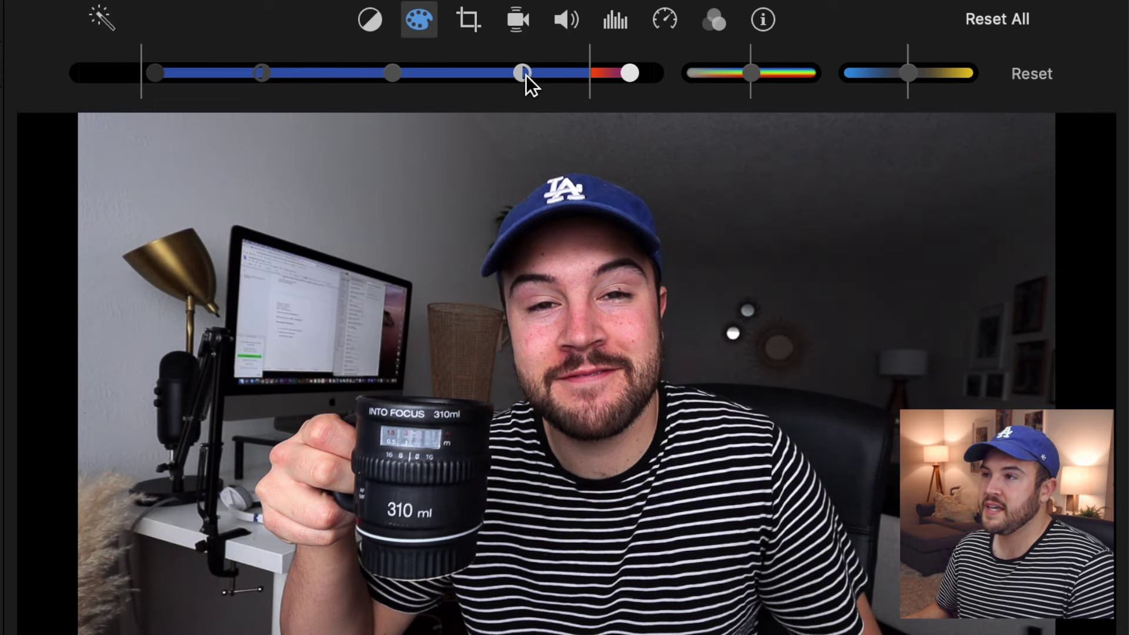
Fine-tune the lens-mug clip's highlights, soften its contrast, and compare the correction against the uncorrected footage.
drag(630, 74, 623, 74)
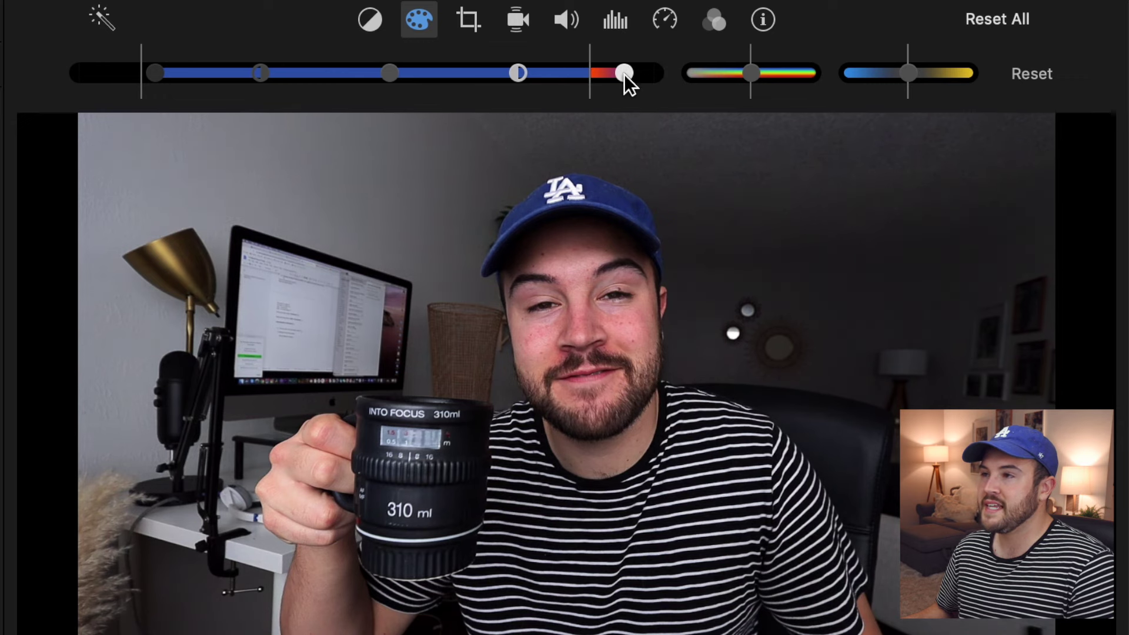
drag(623, 75, 627, 74)
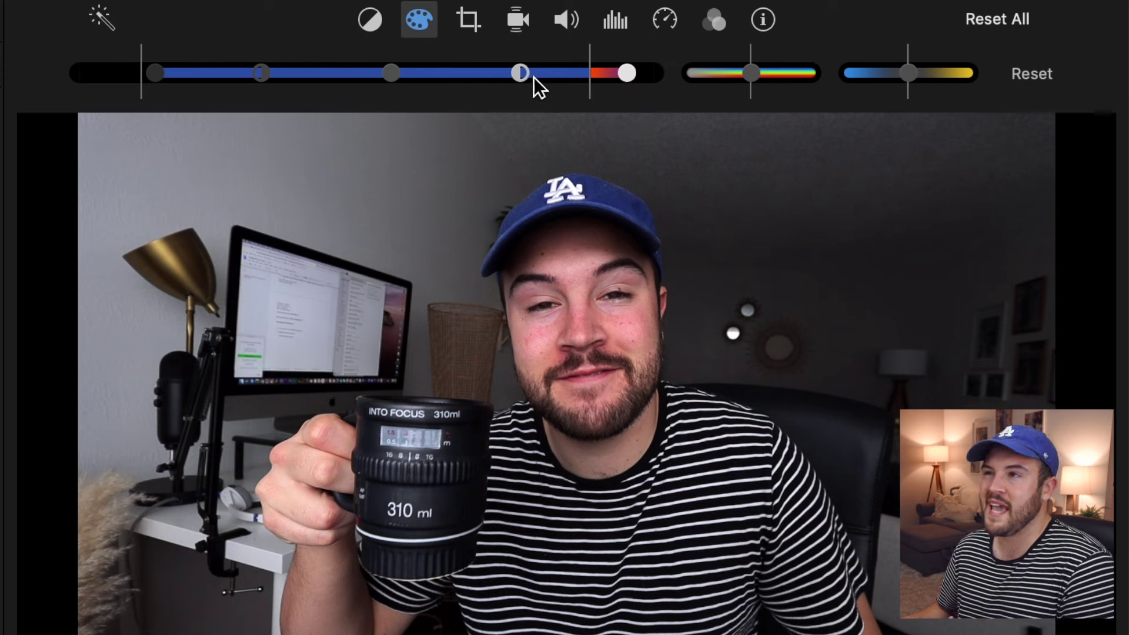
drag(521, 74, 507, 74)
drag(626, 73, 627, 71)
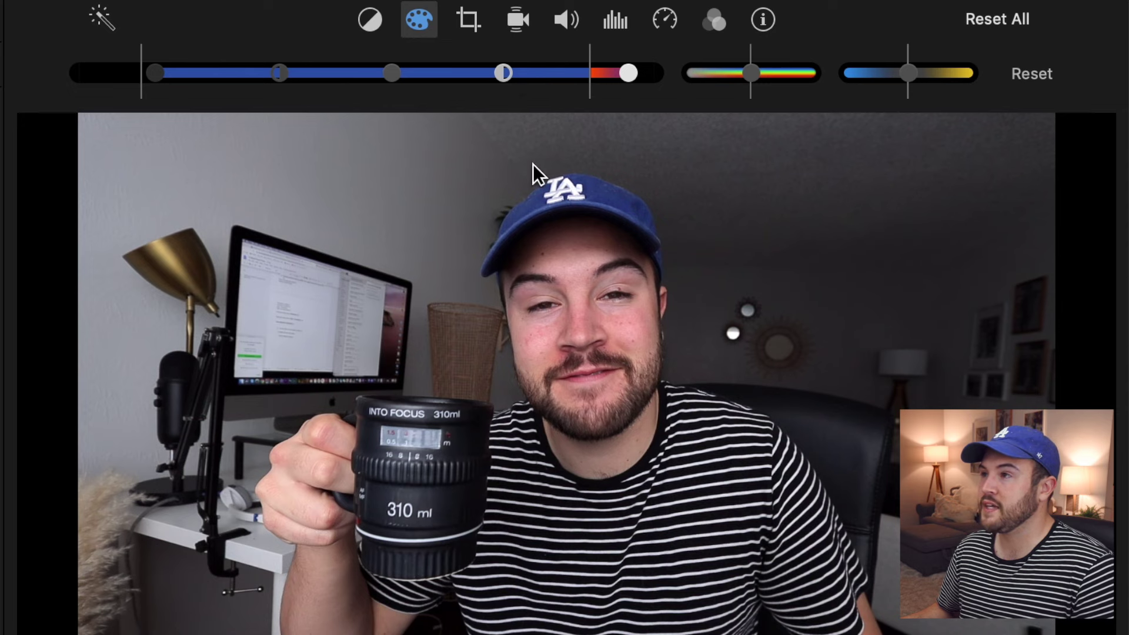
click(1027, 70)
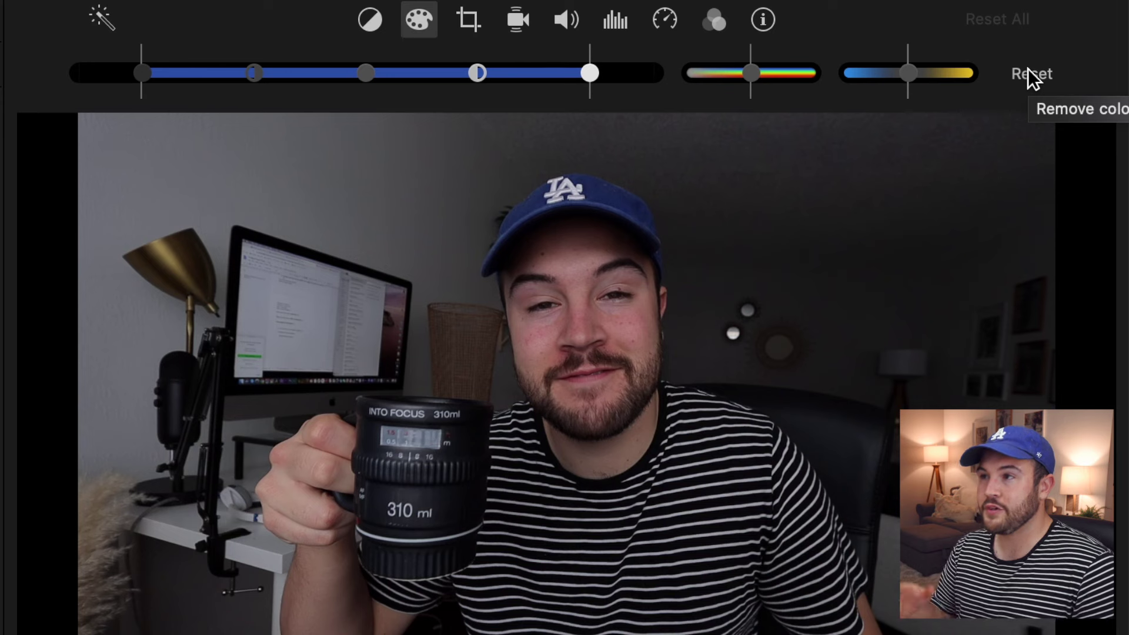
key(super+z)
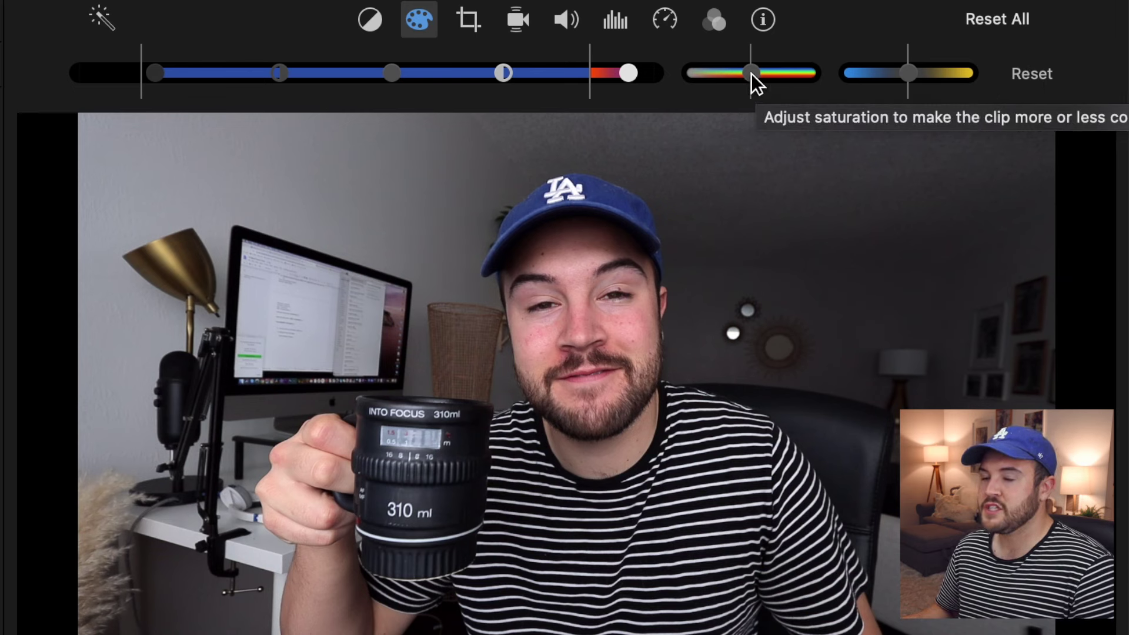
Raise the lens-mug clip's saturation slightly and keep its colour temperature neutral.
mouse_move(750, 73)
mouse_down()
mouse_move(678, 80)
mouse_move(760, 71)
mouse_up()
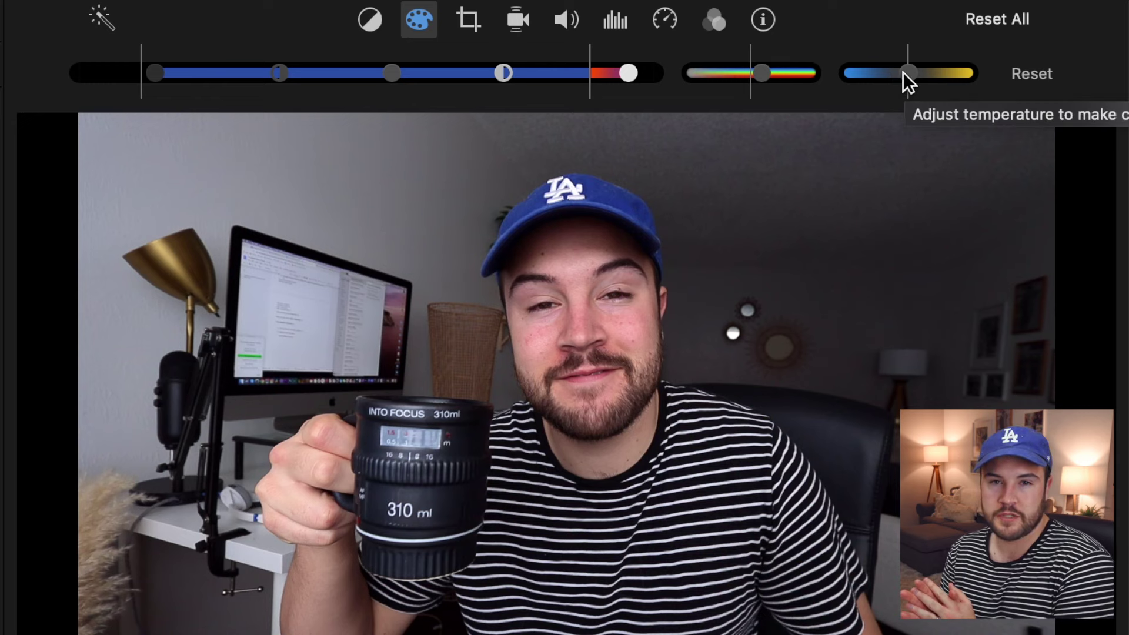
mouse_move(903, 71)
mouse_down()
mouse_move(929, 73)
mouse_move(877, 79)
mouse_move(908, 76)
mouse_up()
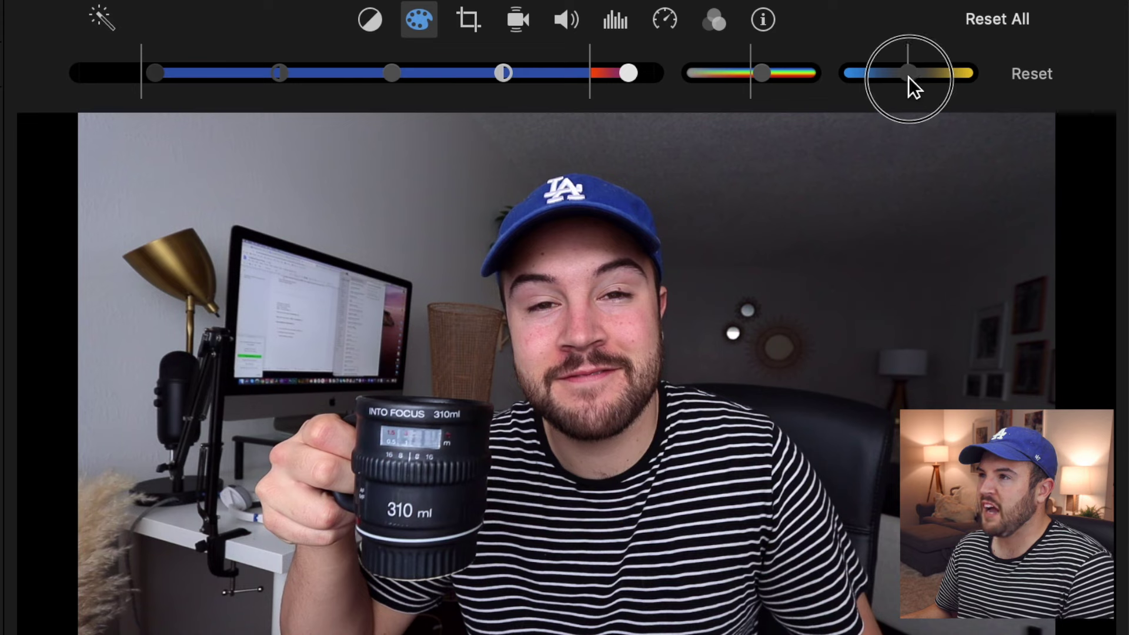
drag(908, 76, 909, 76)
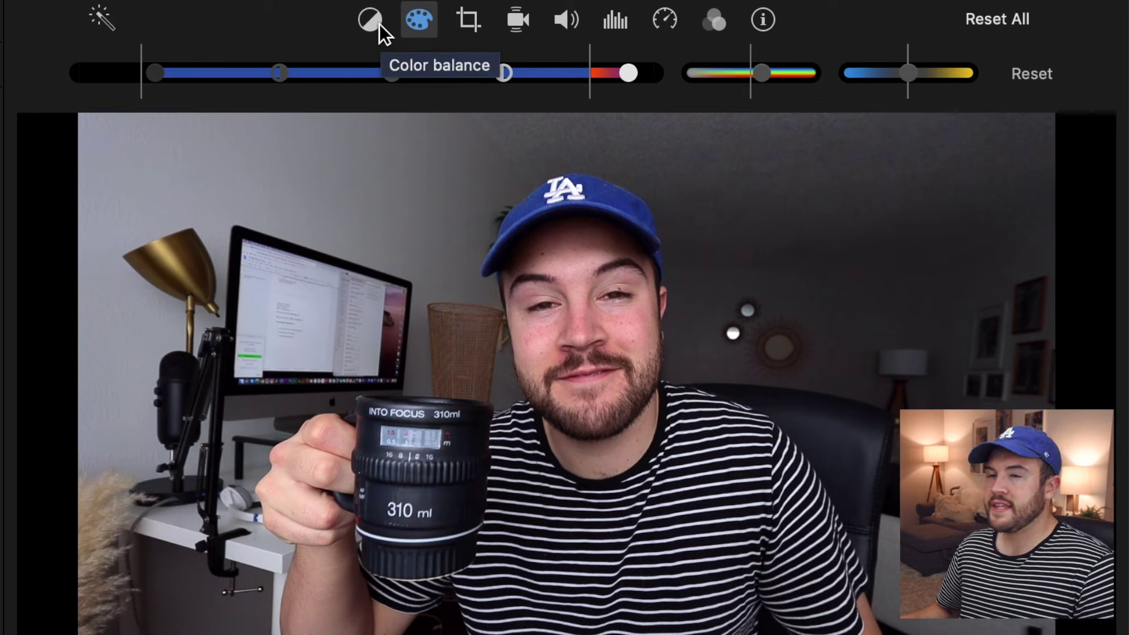
Try Auto colour balance and Match Color on the lens-mug clip, discarding each.
click(376, 23)
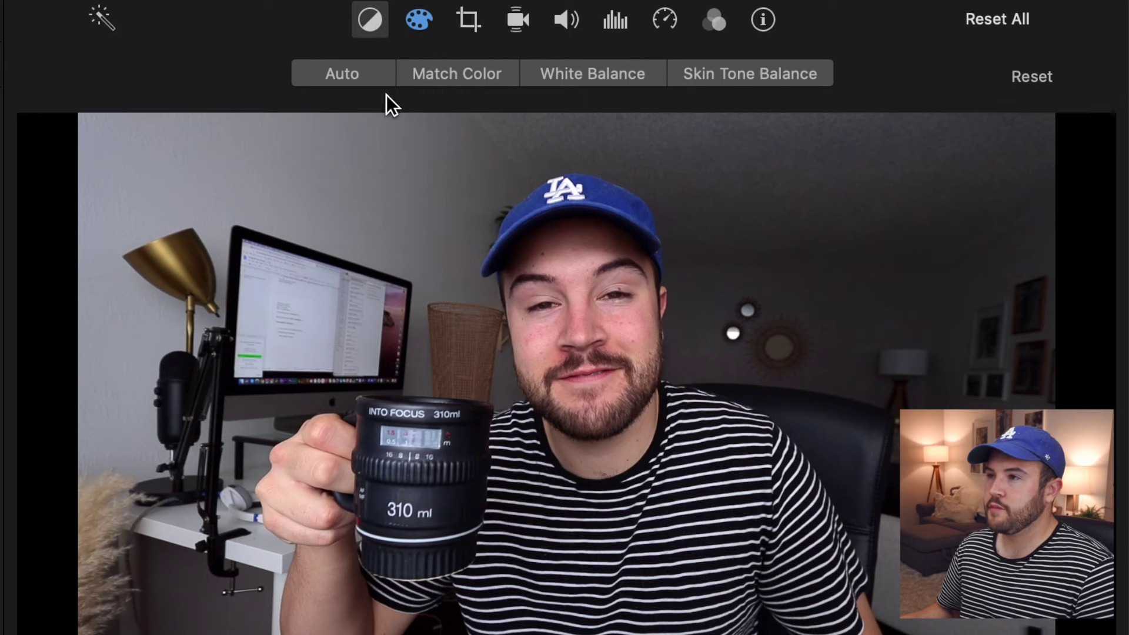
click(340, 73)
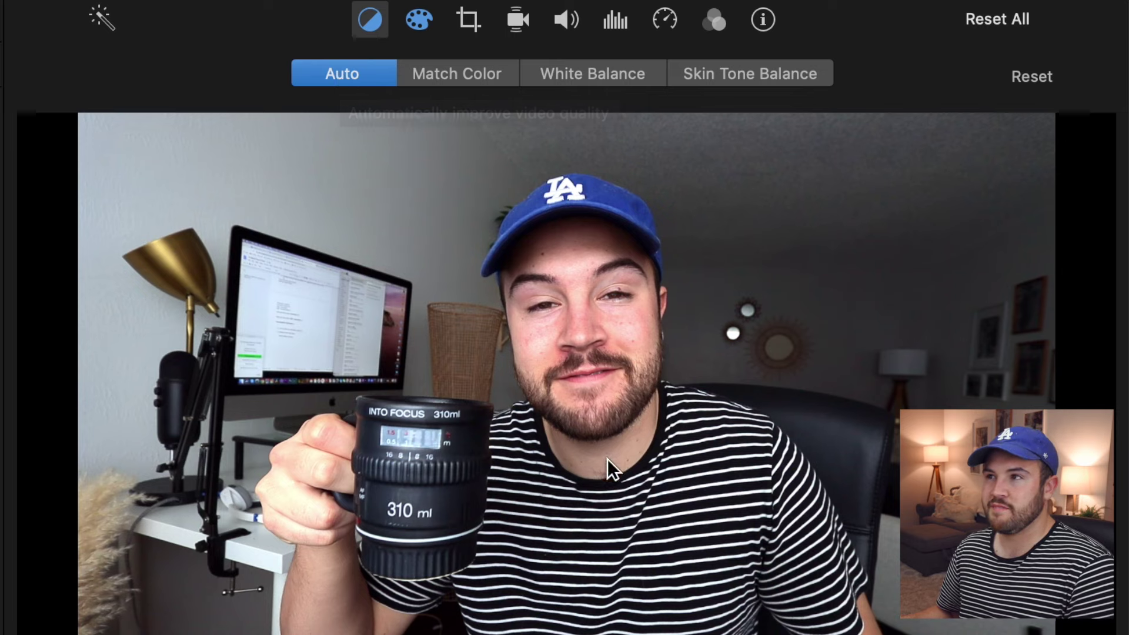
click(357, 73)
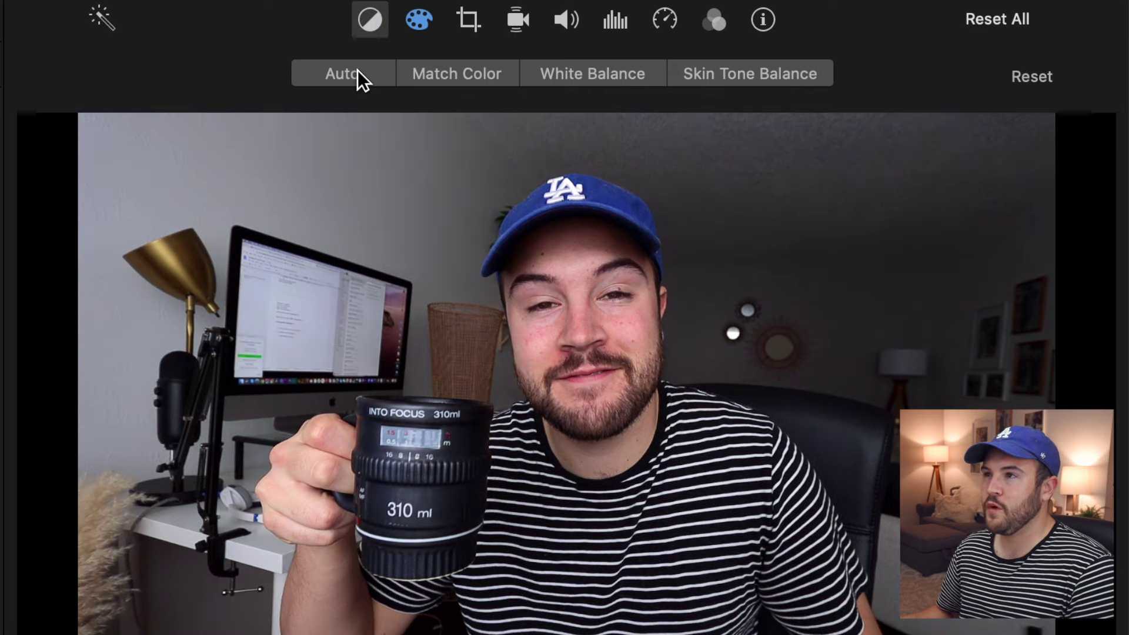
click(474, 72)
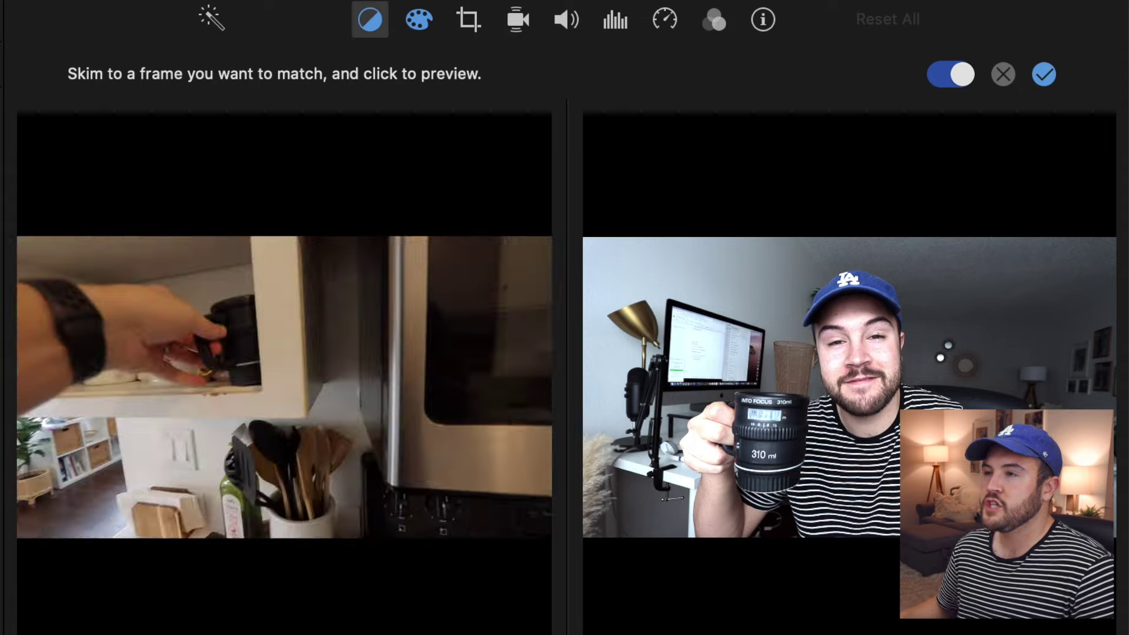
click(415, 19)
click(383, 17)
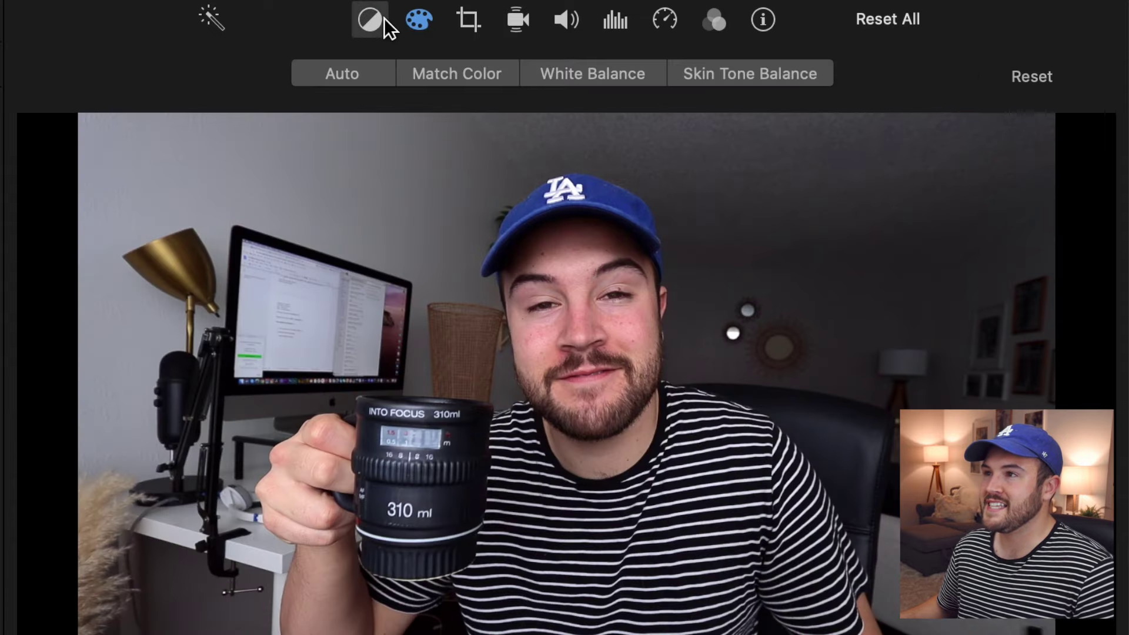
Try White Balance on the lens-mug clip by sampling the monitor screen and the pale wall, and cancel it.
click(615, 80)
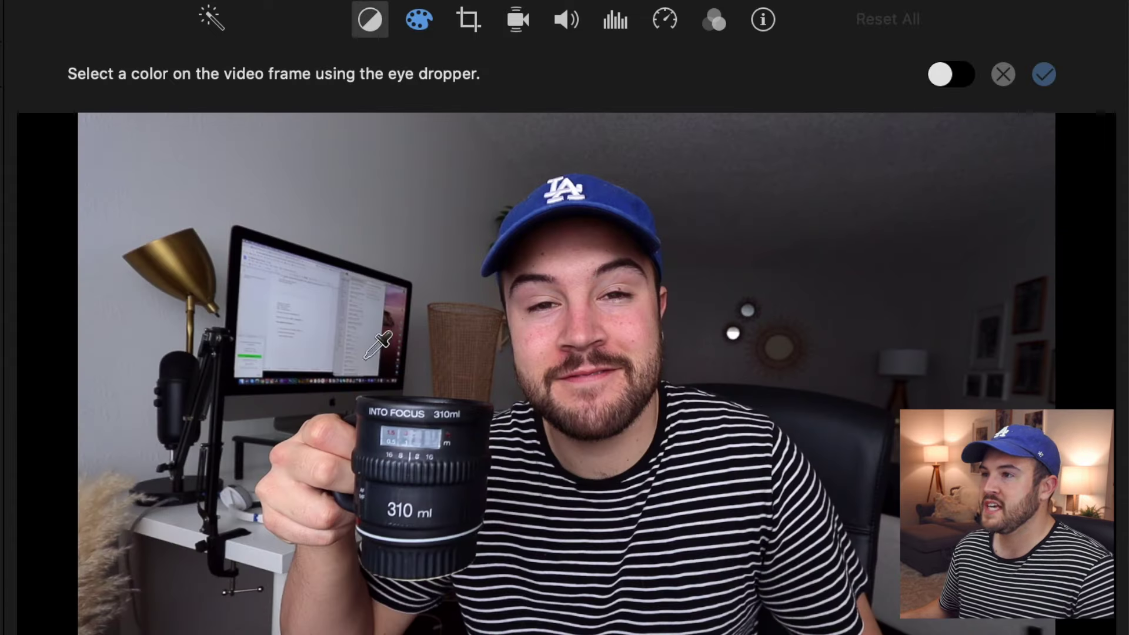
click(316, 302)
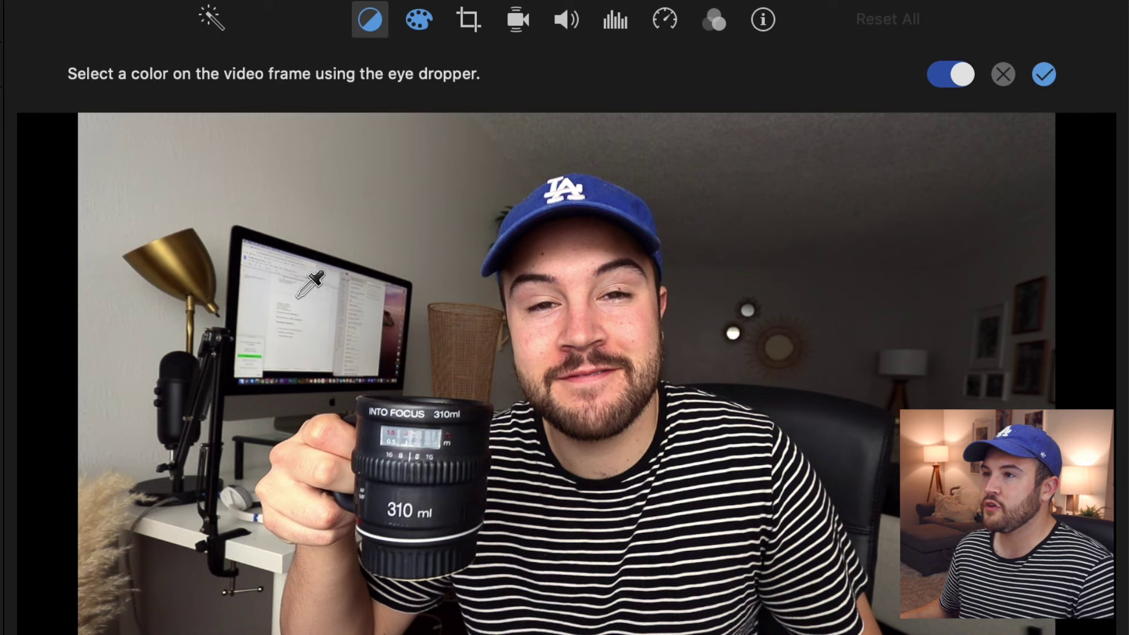
click(164, 196)
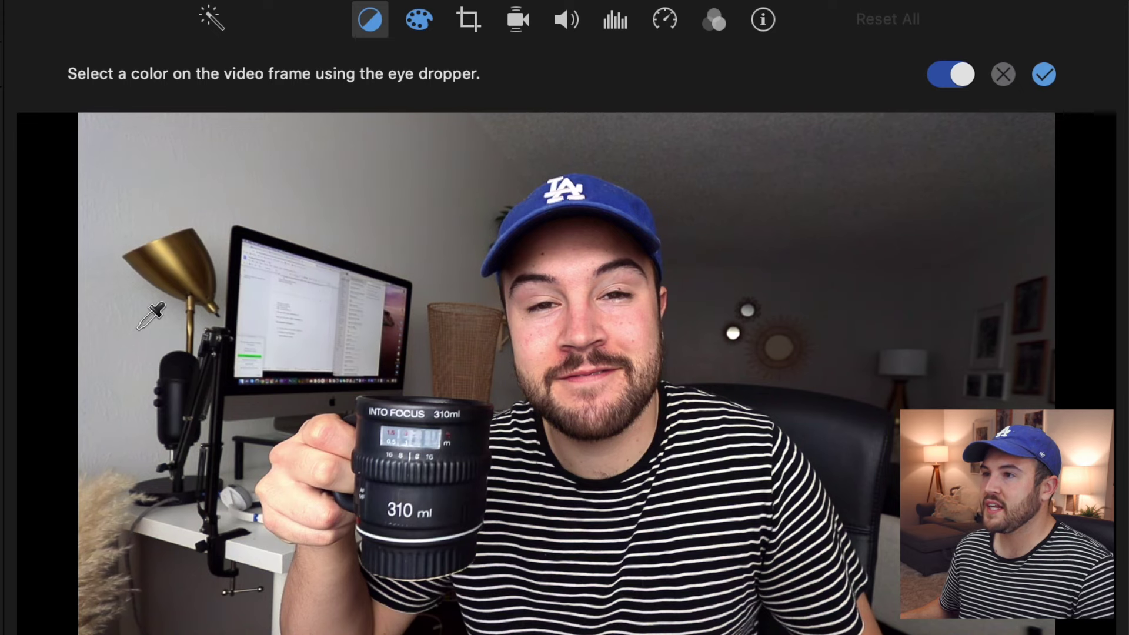
click(124, 175)
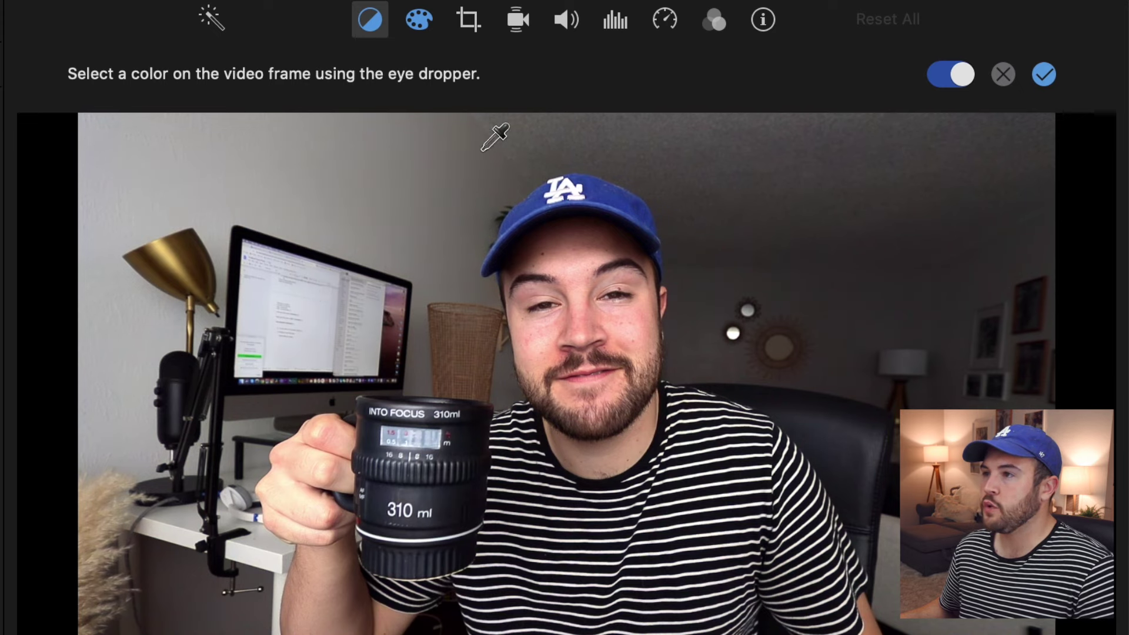
click(1005, 75)
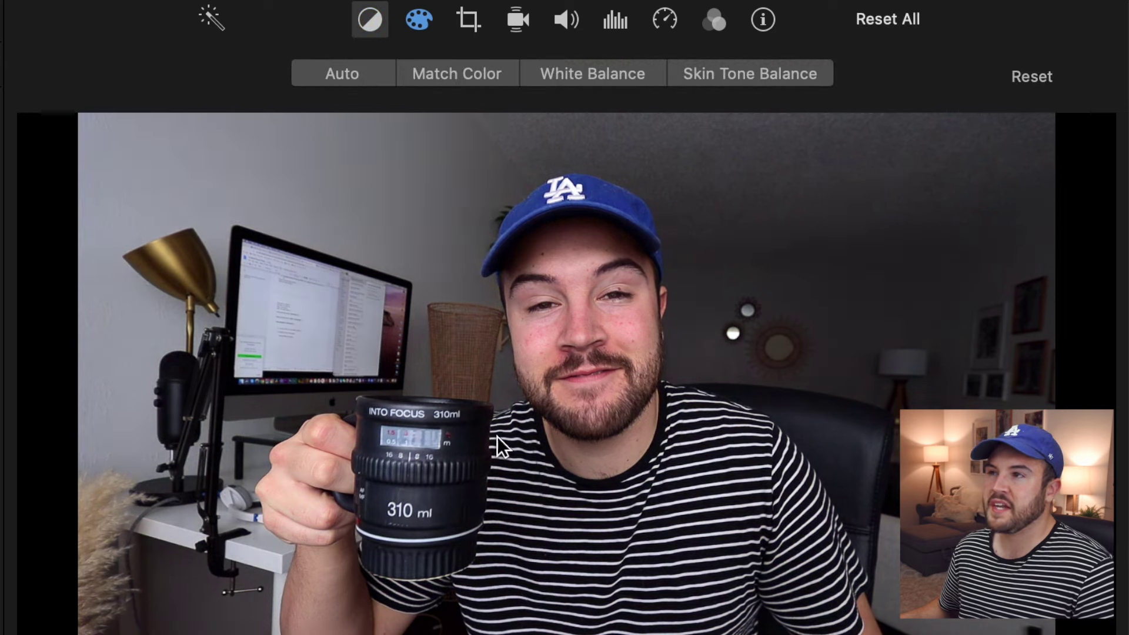
Try Skin Tone Balance on the lens-mug clip by sampling the cheek, cancel it and return to colour correction.
click(723, 73)
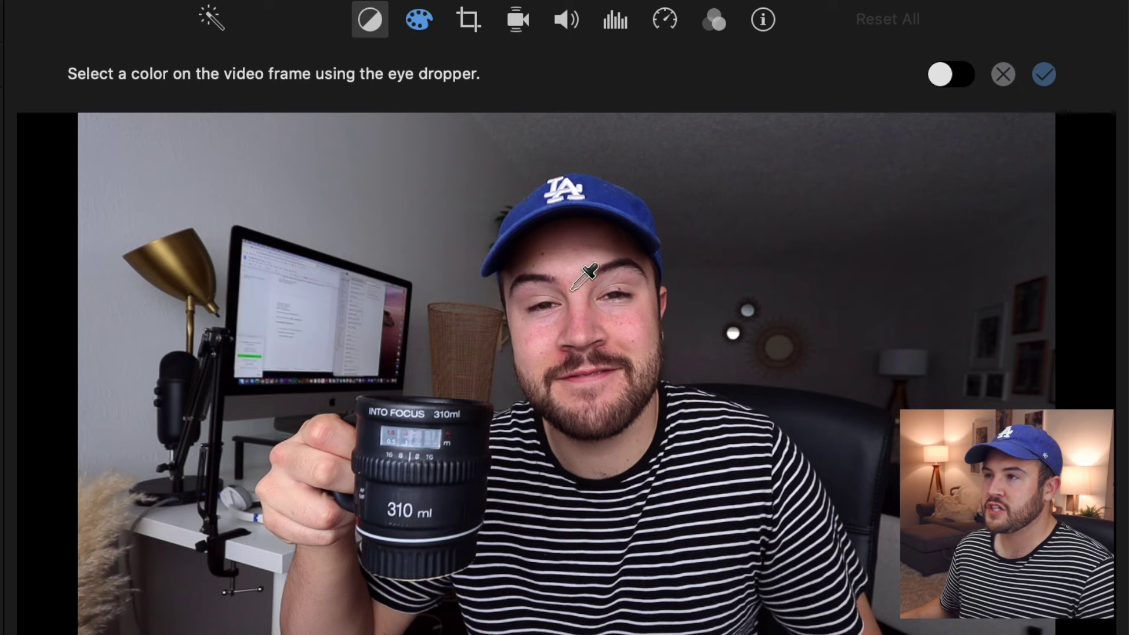
click(645, 322)
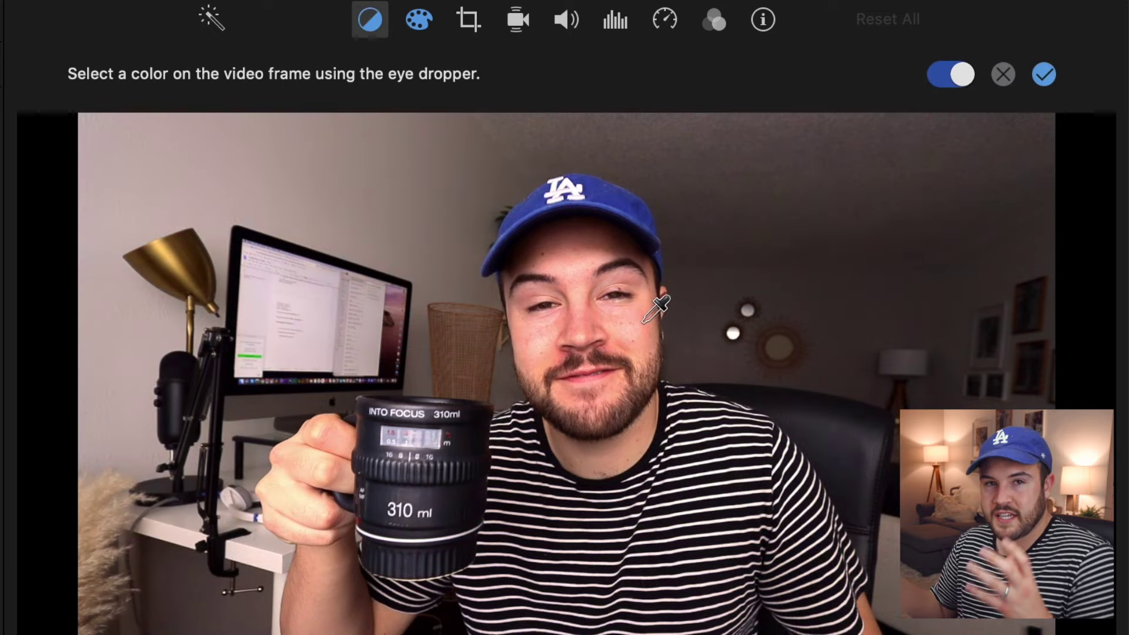
click(999, 79)
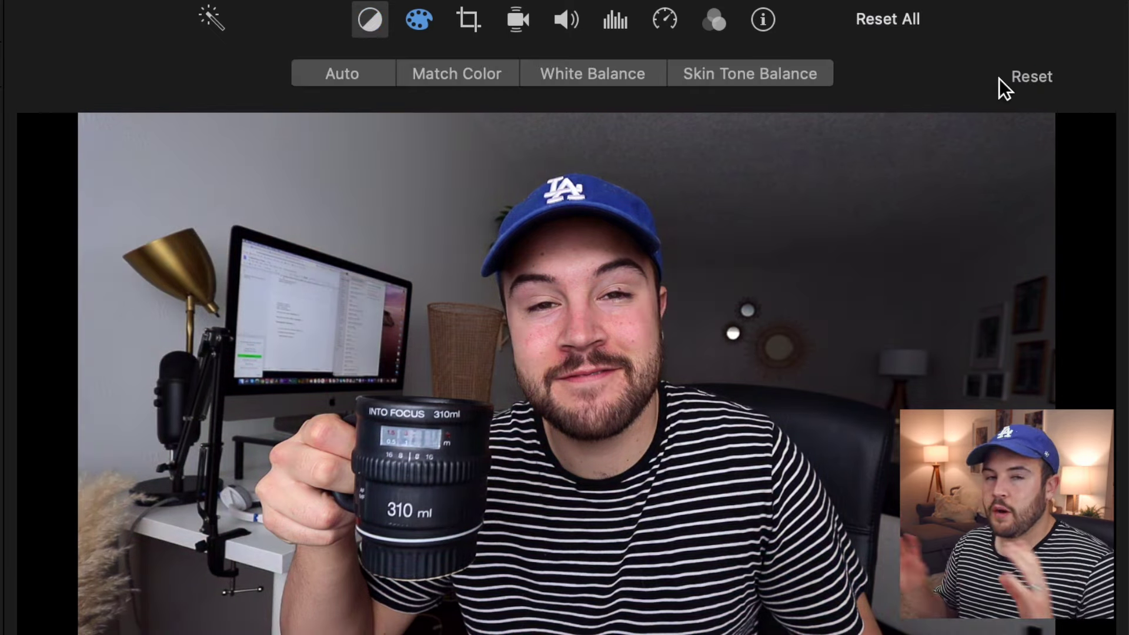
click(418, 24)
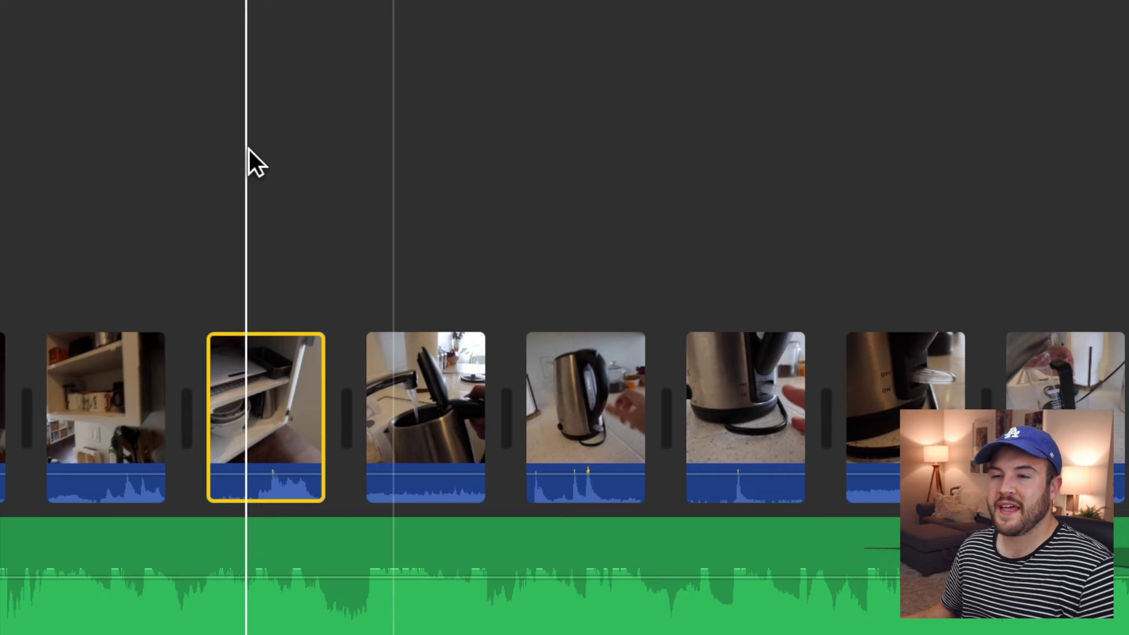
Open the stabilization settings for the clip of the kettle being taken from the cupboard.
click(227, 171)
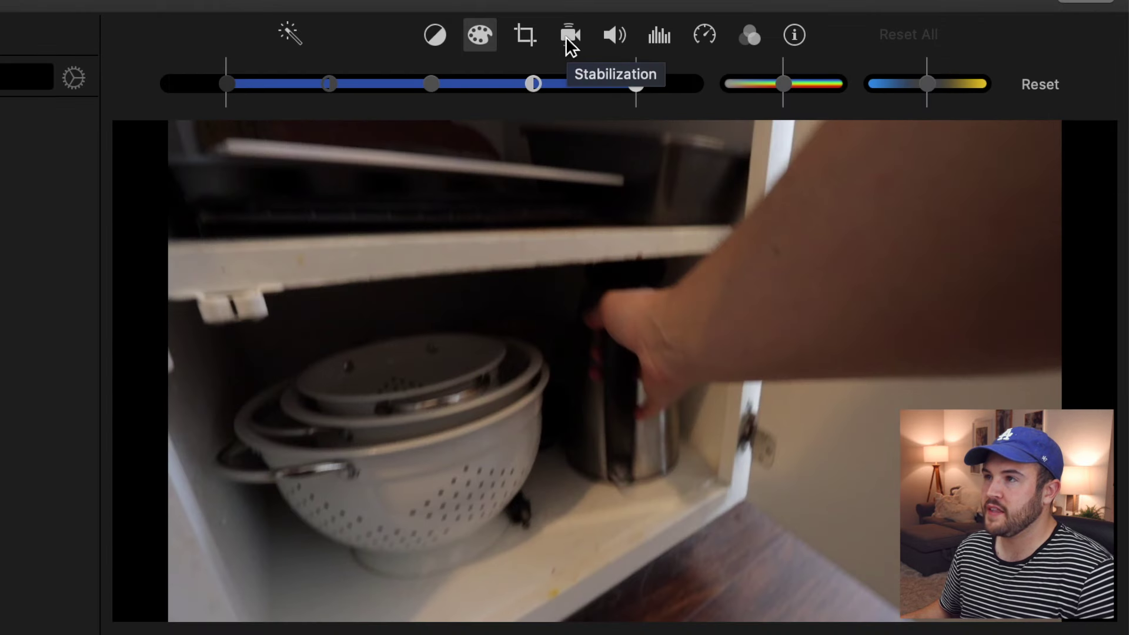
click(567, 37)
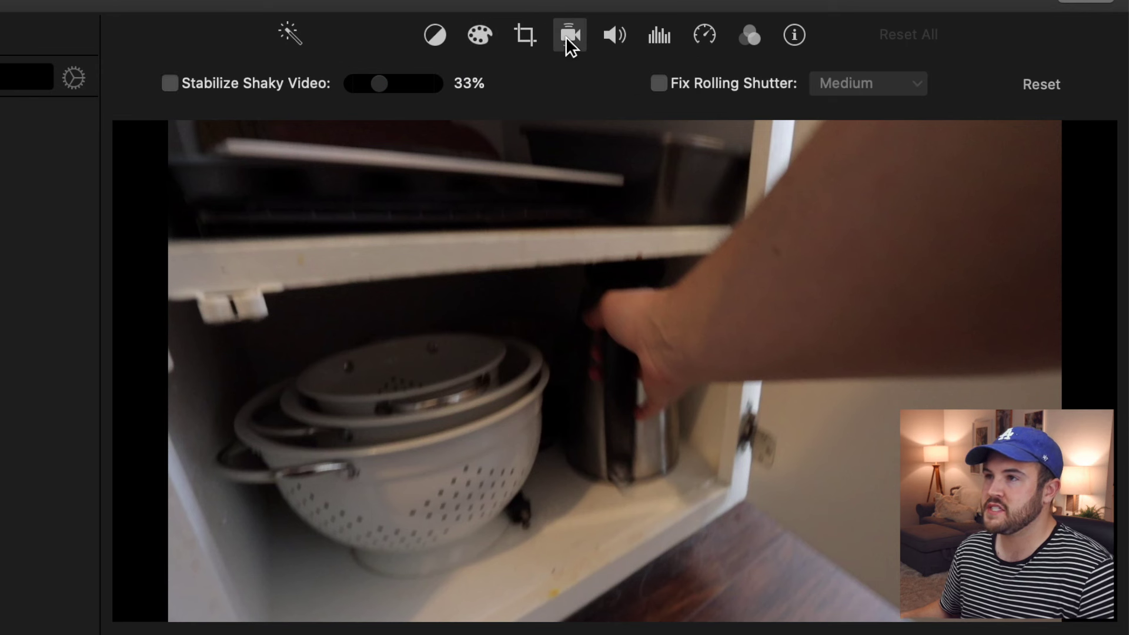
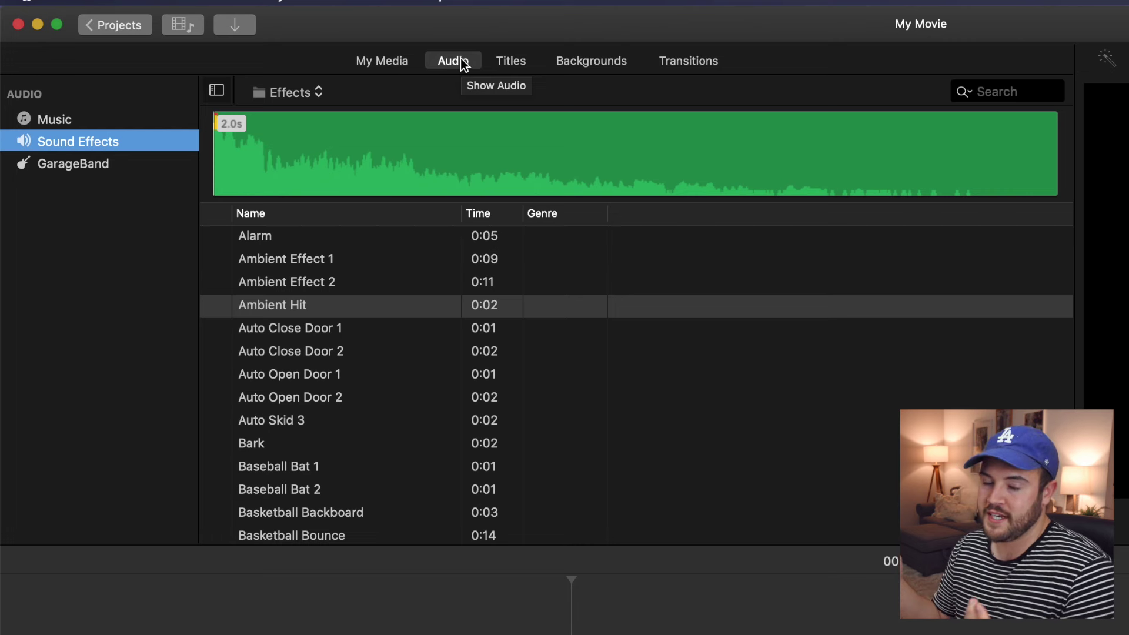
Try the Stars background at the end of the movie and play it.
click(558, 66)
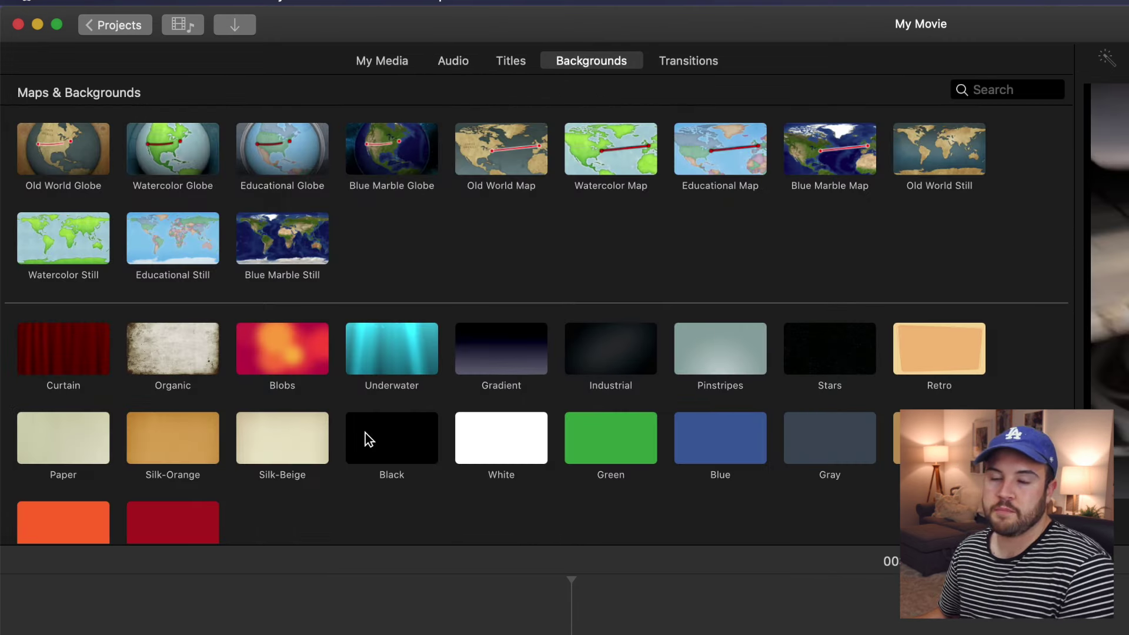
click(817, 346)
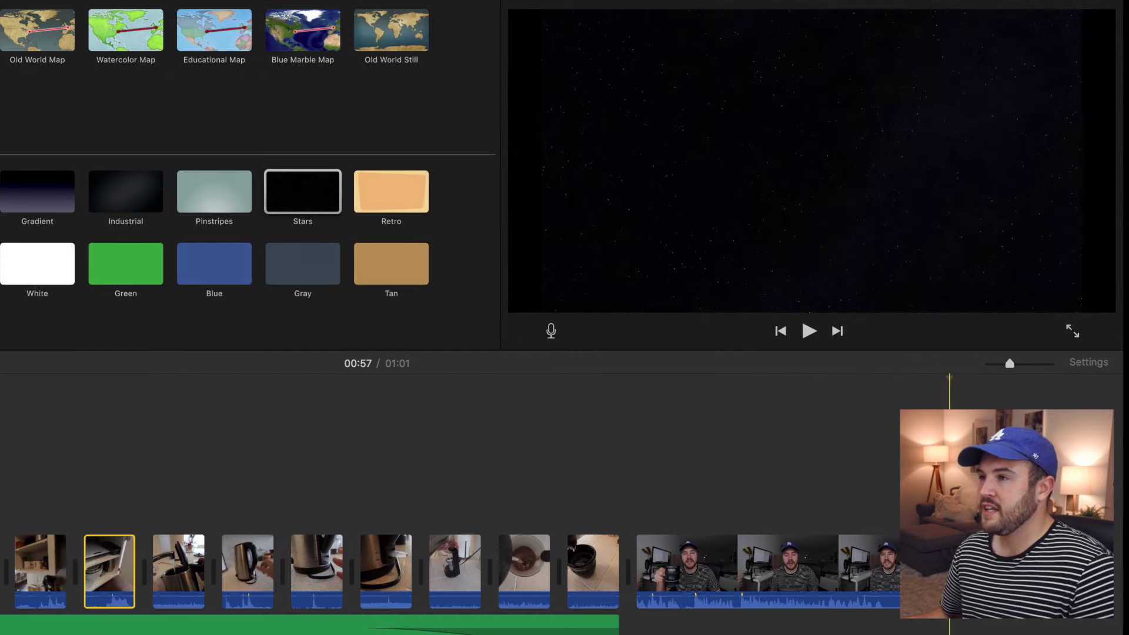
key(space)
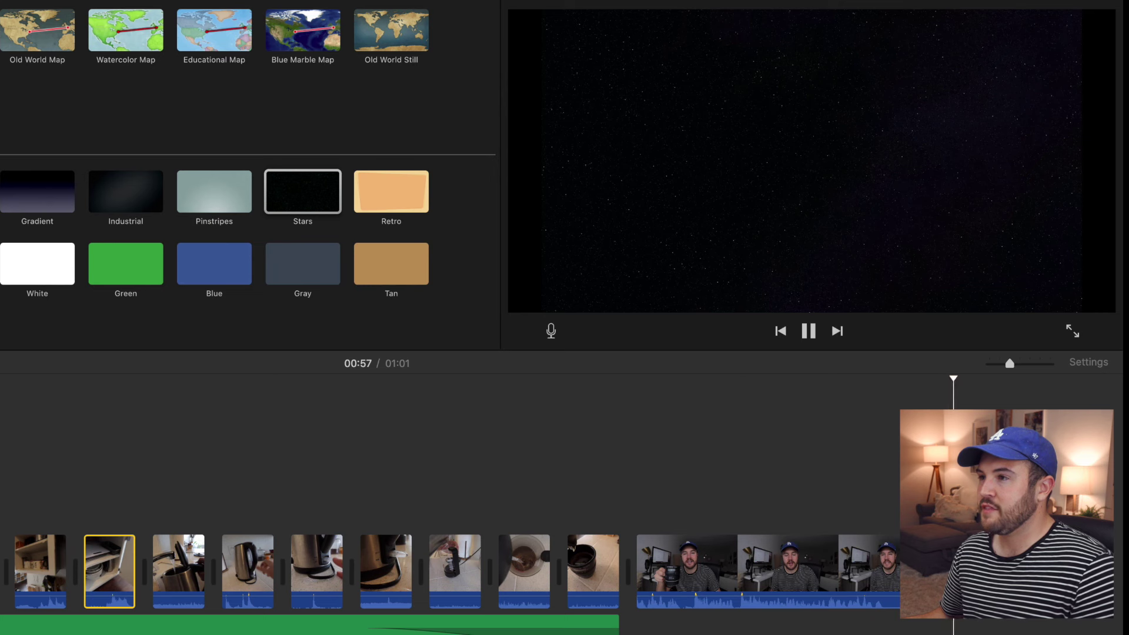
key(space)
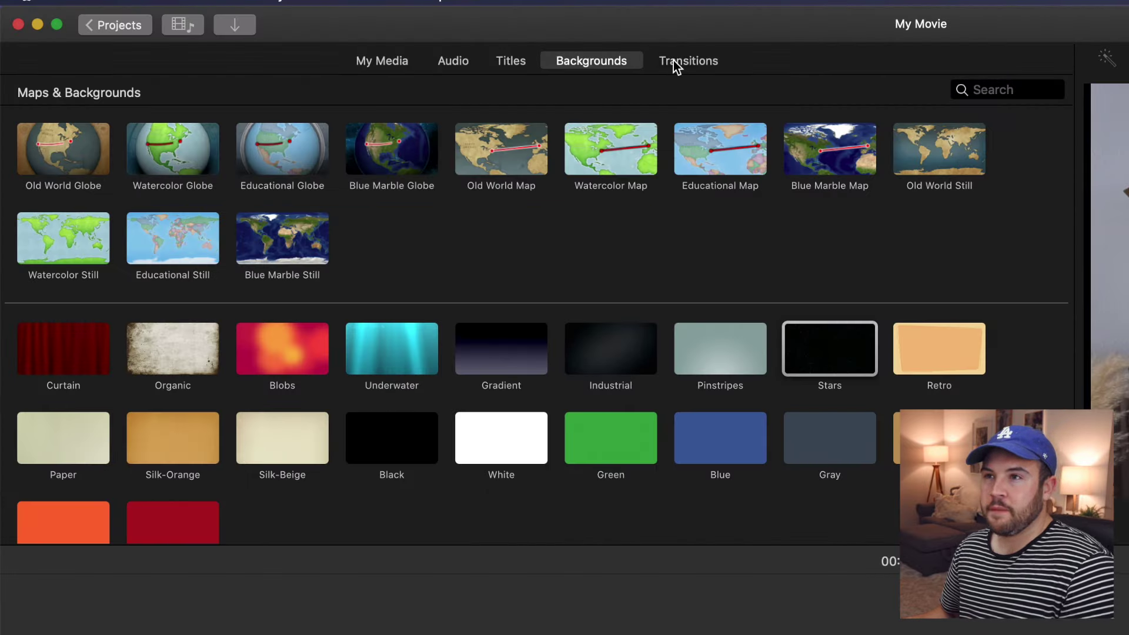
Preview the Cross Dissolve, Cross Blur and Circle Open transitions.
click(673, 61)
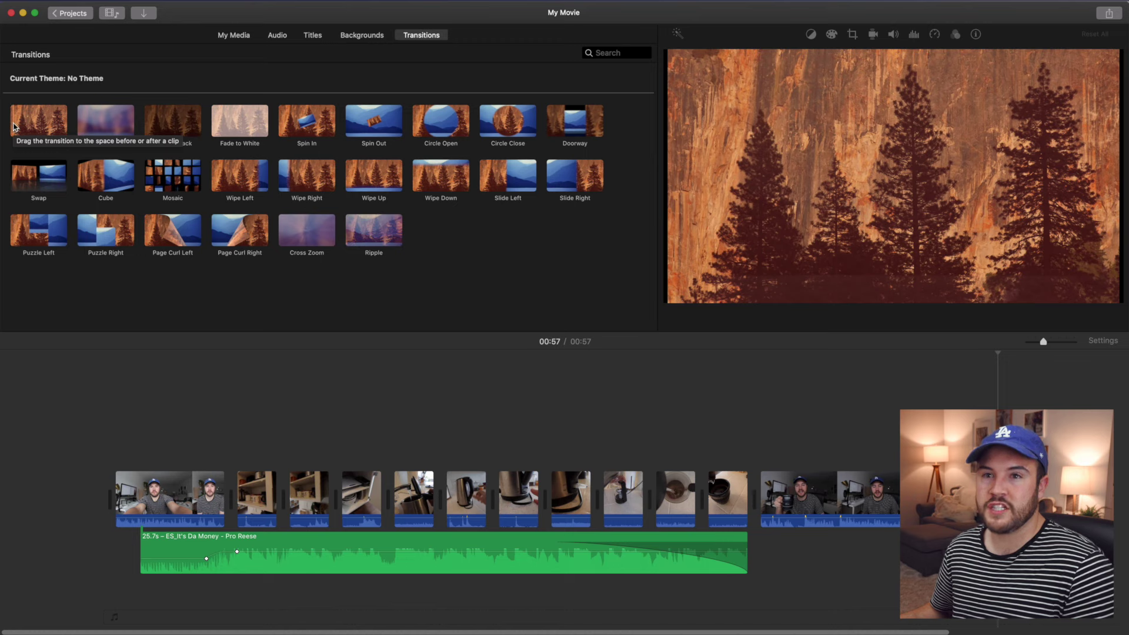
click(14, 127)
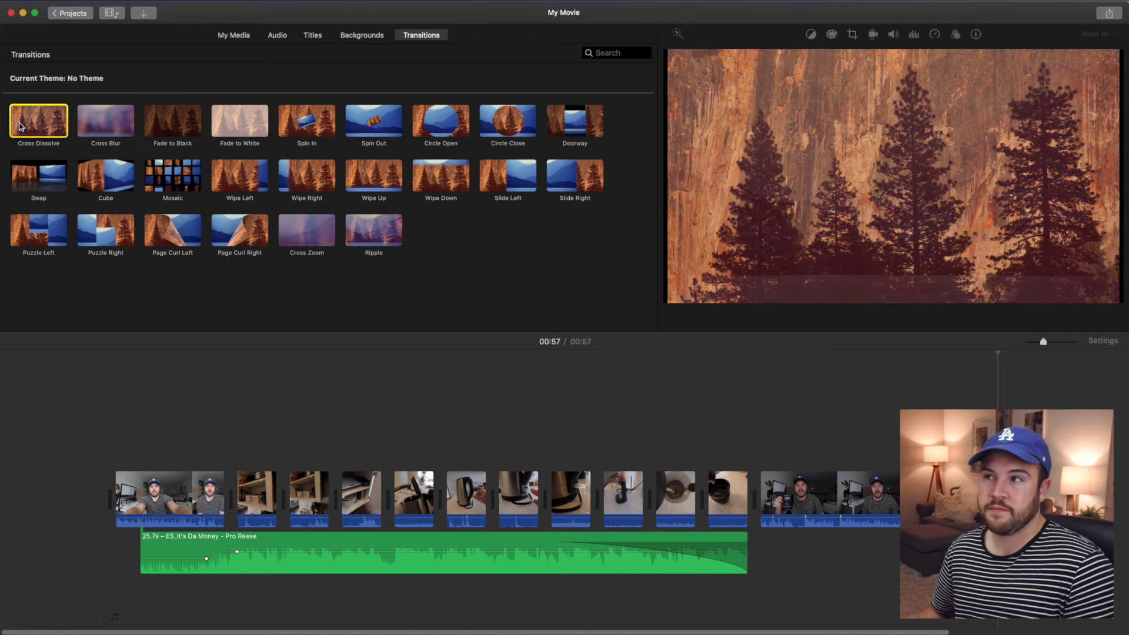
click(86, 124)
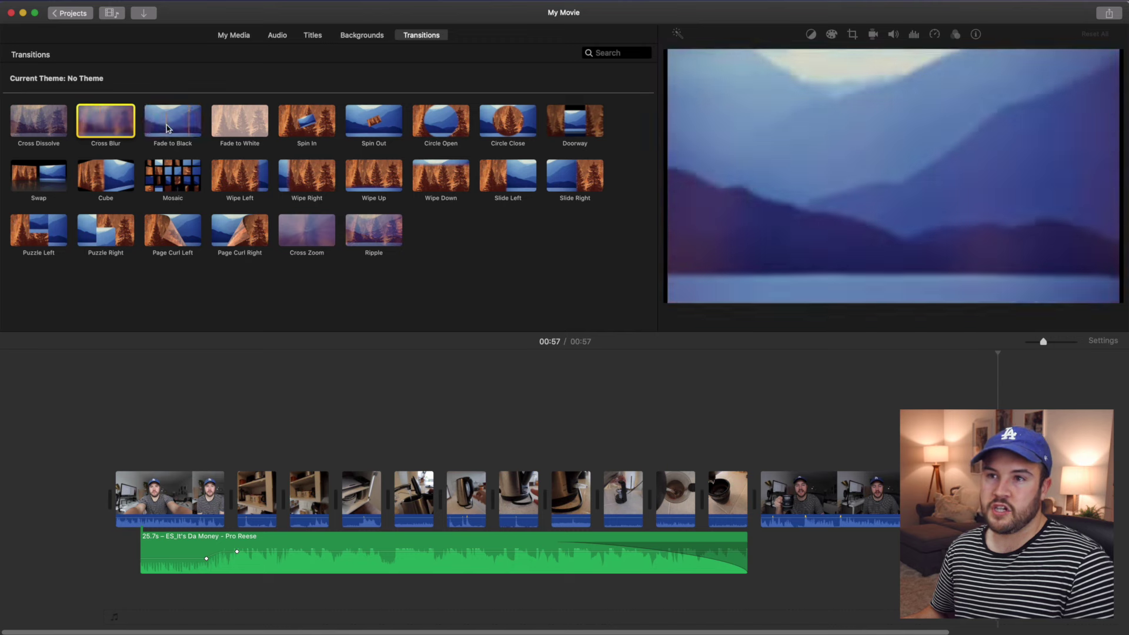
click(441, 130)
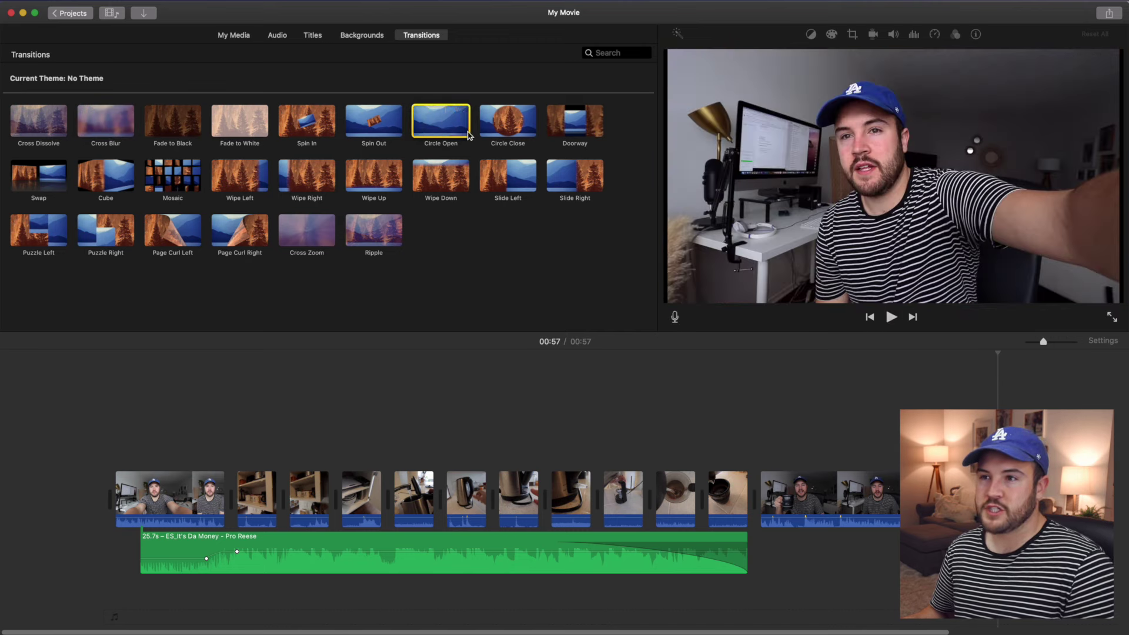
Add the Circle Open transition between the coffee-pouring clip and the lens-mug clip, and play across it.
mouse_move(445, 130)
mouse_down()
mouse_move(630, 239)
mouse_move(760, 495)
mouse_up()
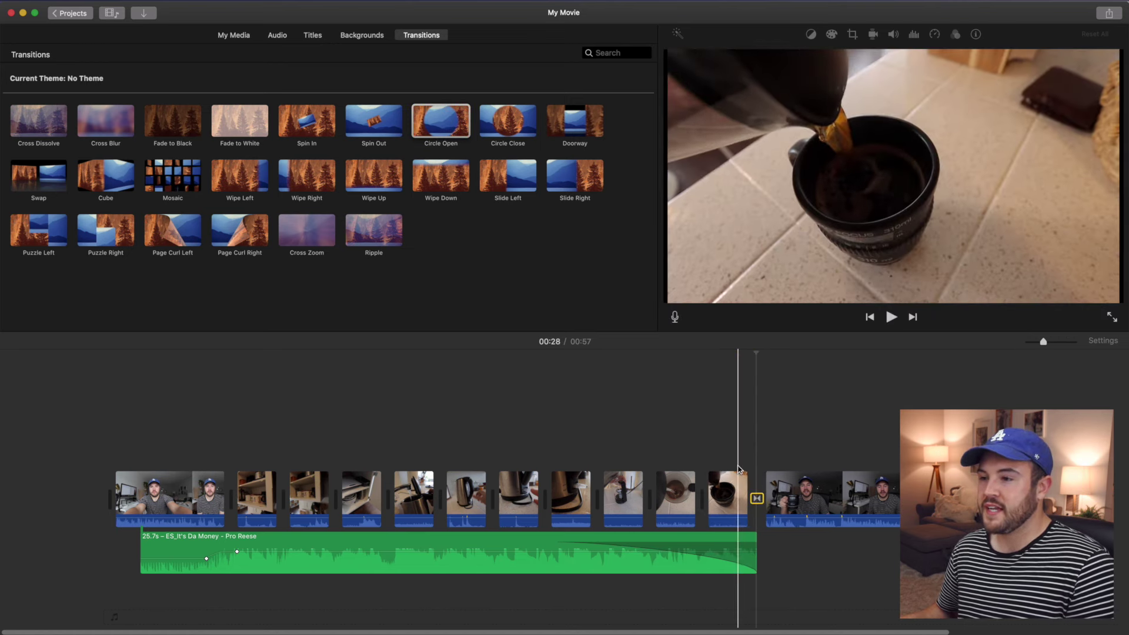
click(727, 443)
key(space)
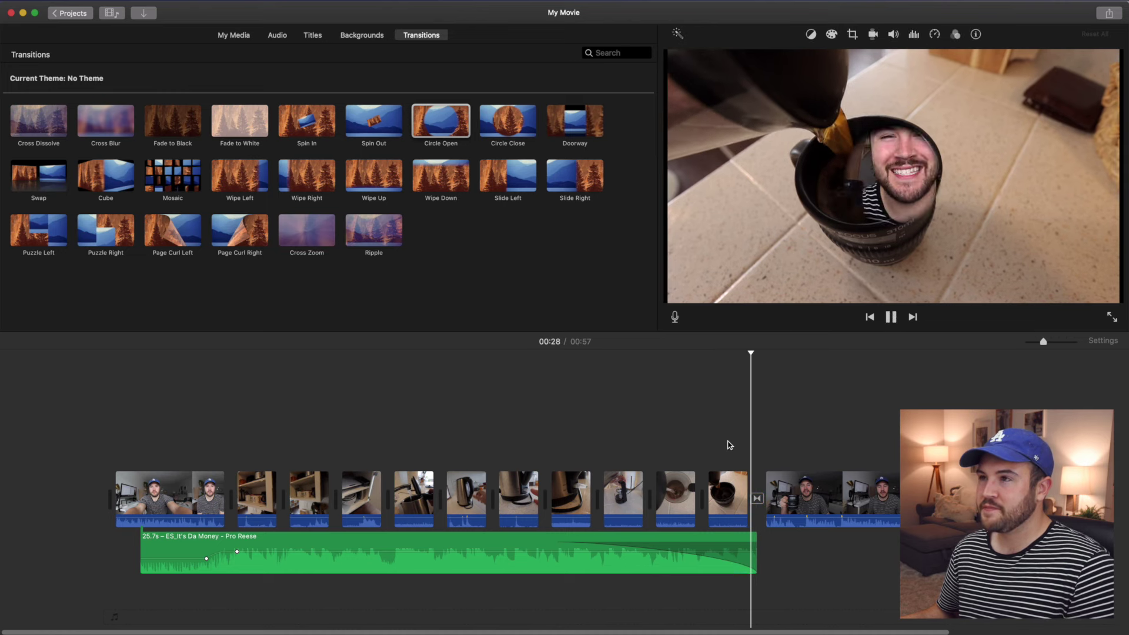
Adjust the start of the lens-mug clip beside the Circle Open transition and play across the transition.
click(757, 499)
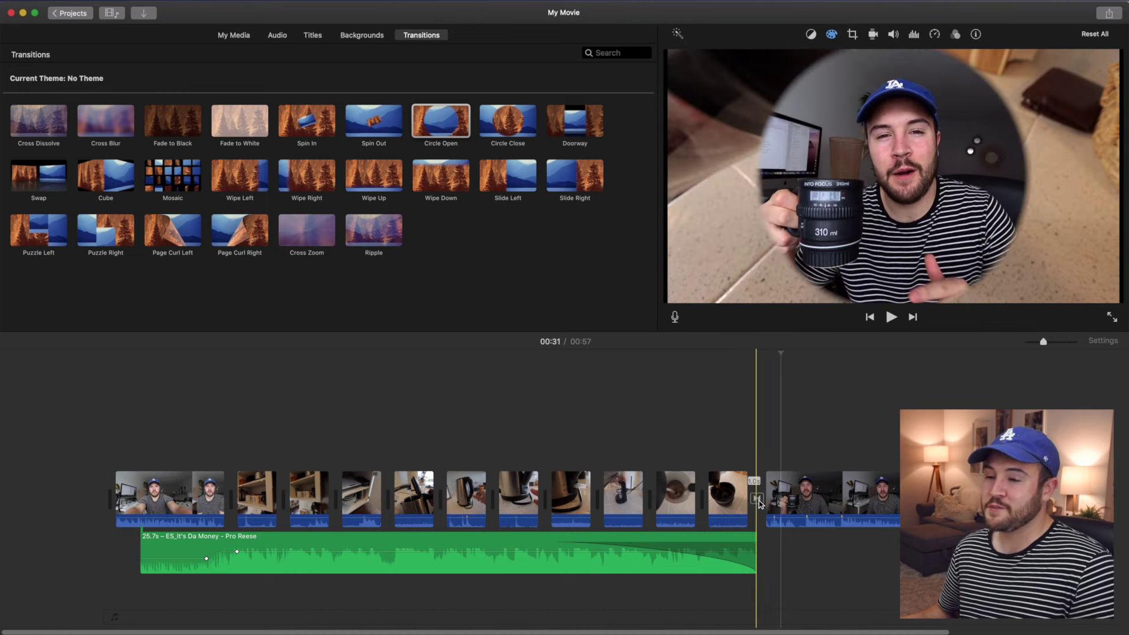
key(slash)
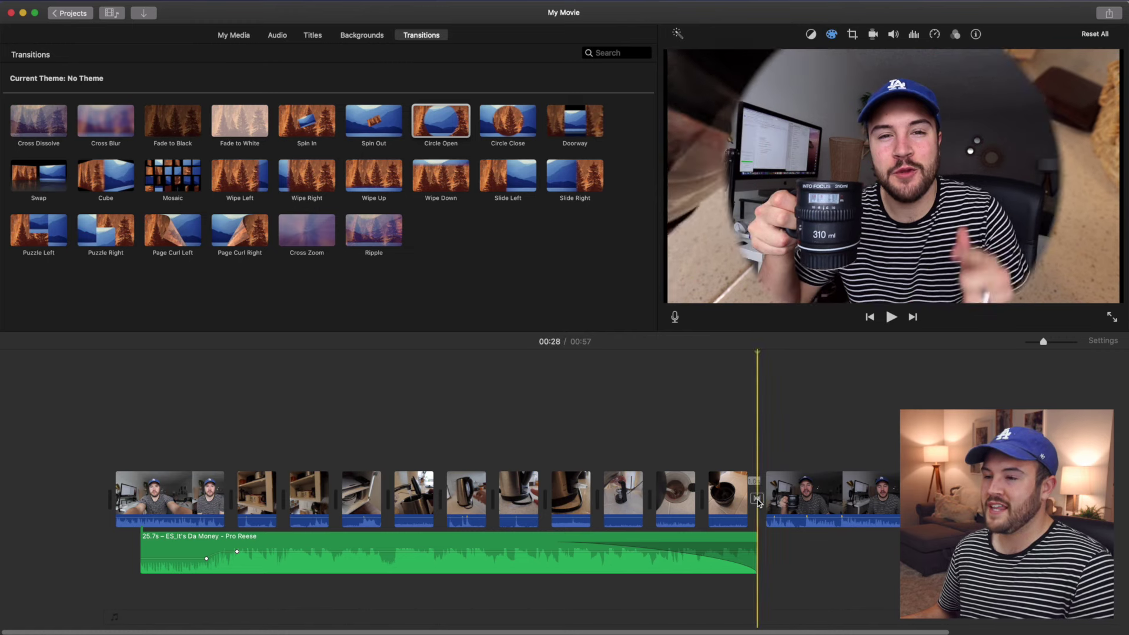
click(756, 499)
drag(758, 500, 686, 514)
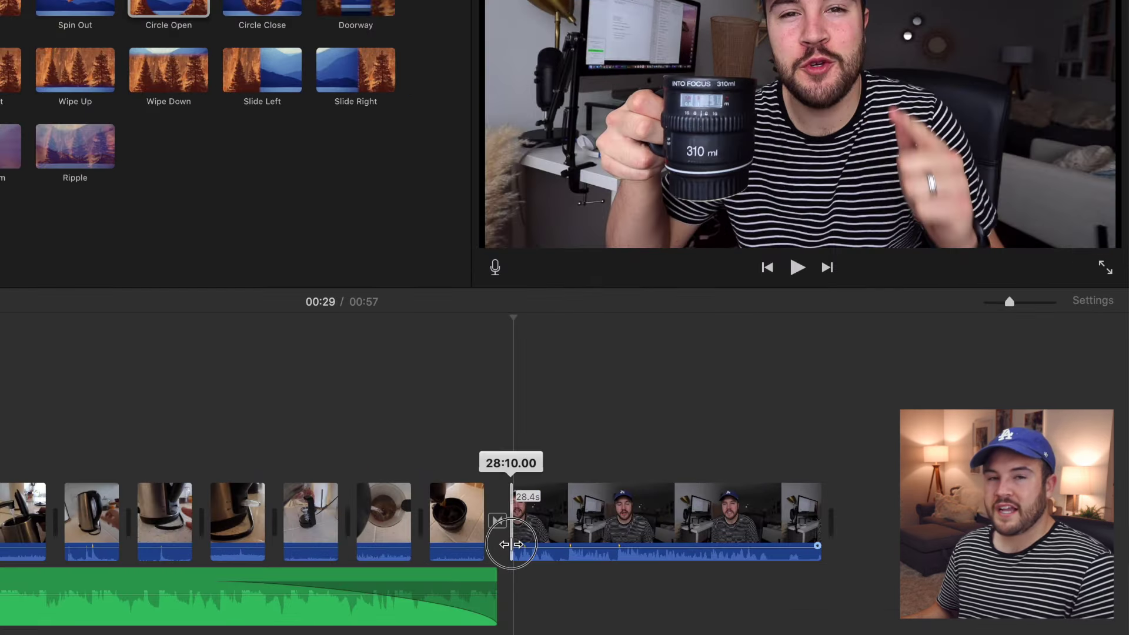
drag(512, 545, 512, 541)
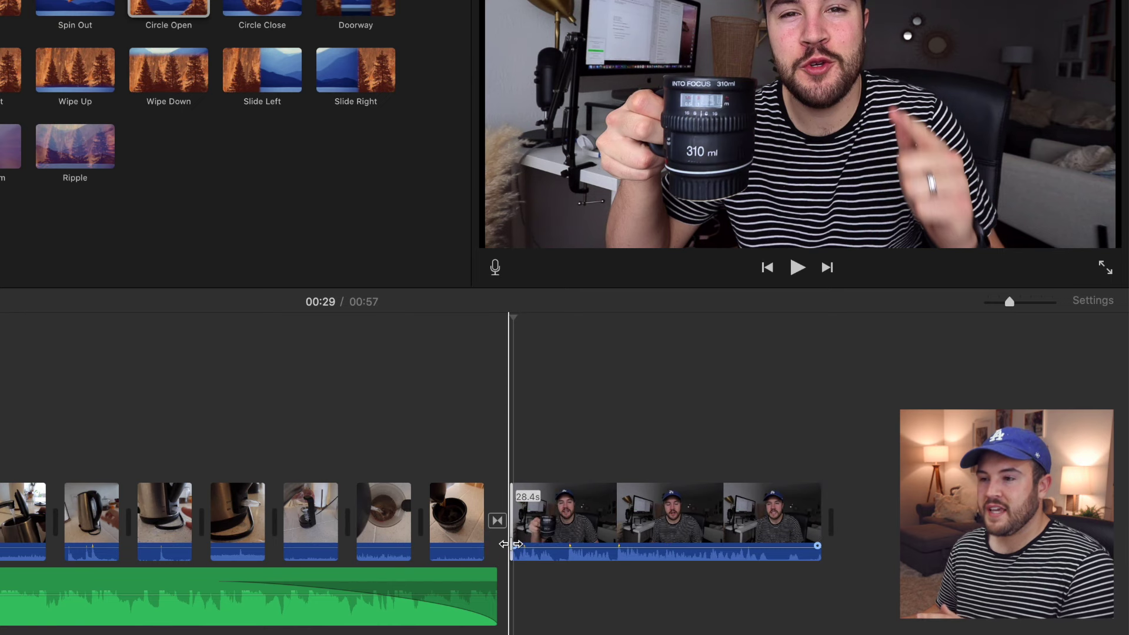
drag(512, 537, 508, 537)
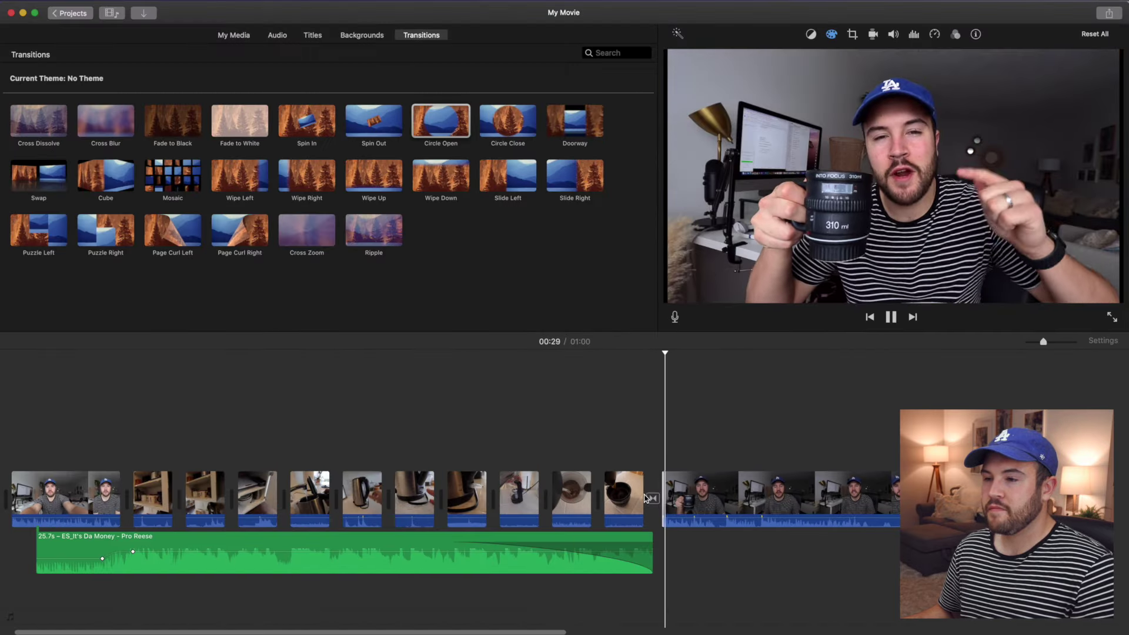
key(space)
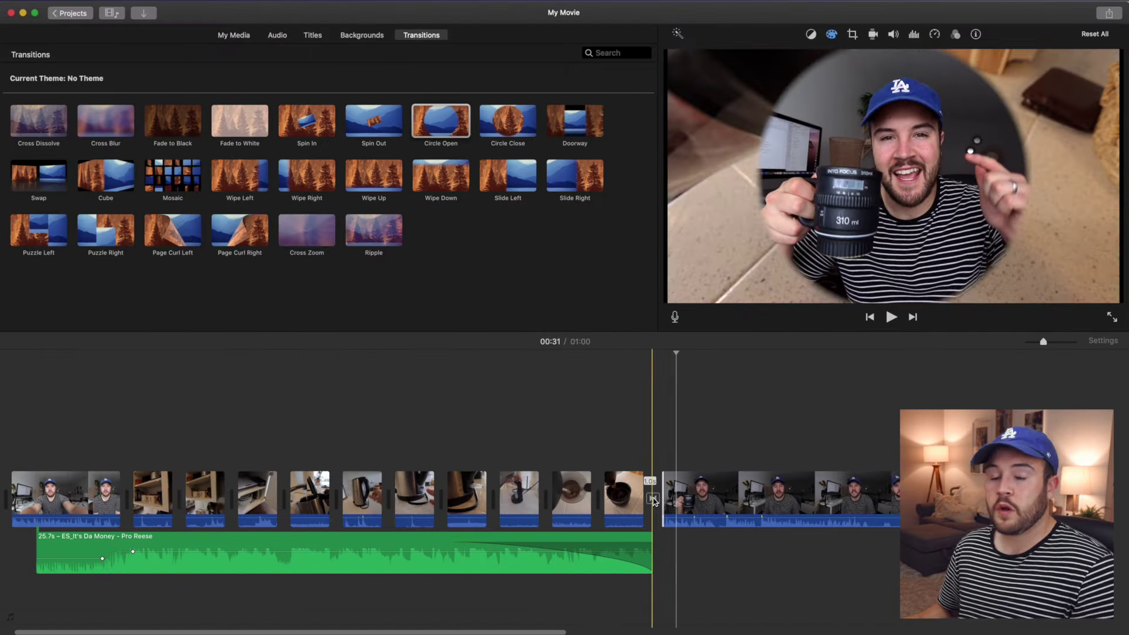
Set the Circle Open transition's duration to 0.5 s and play across it.
double_click(653, 498)
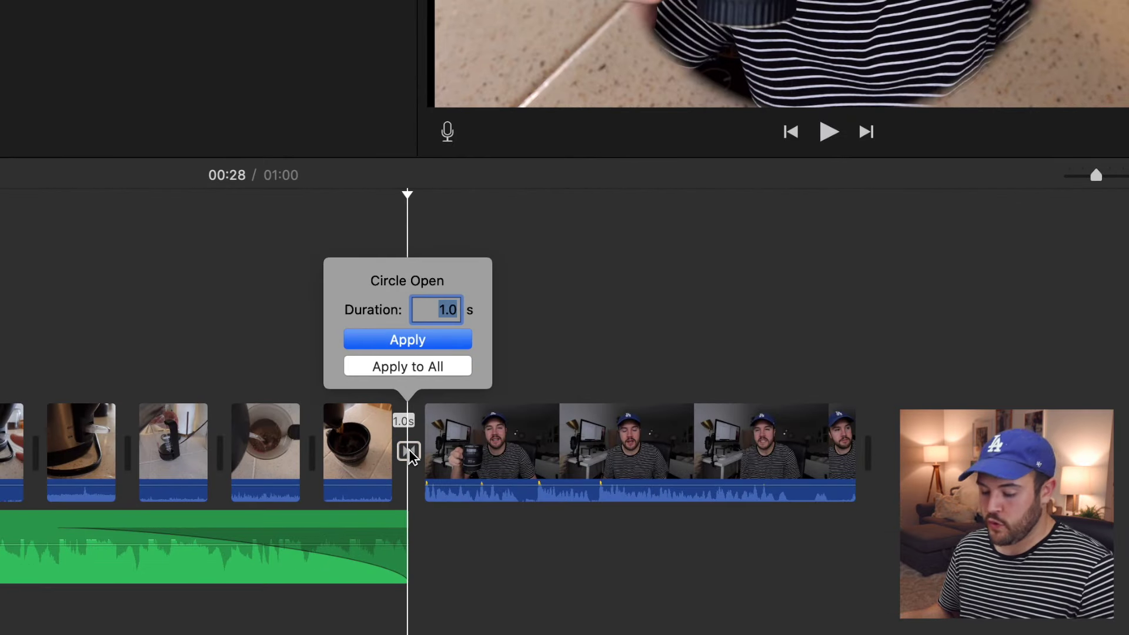
text(0.5)
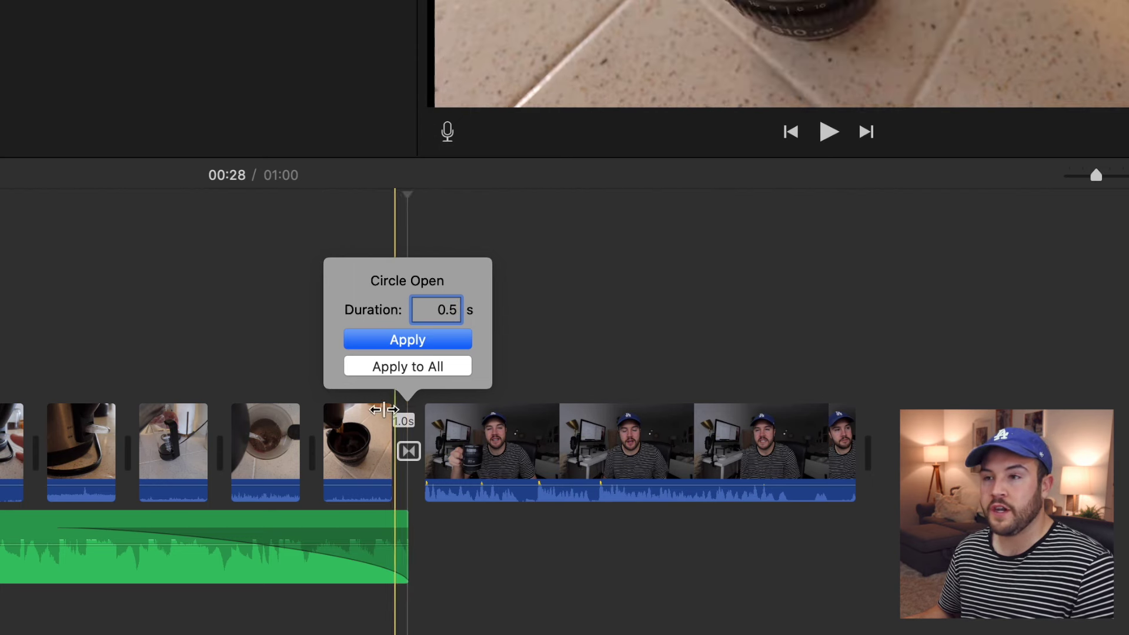
click(453, 348)
key(space)
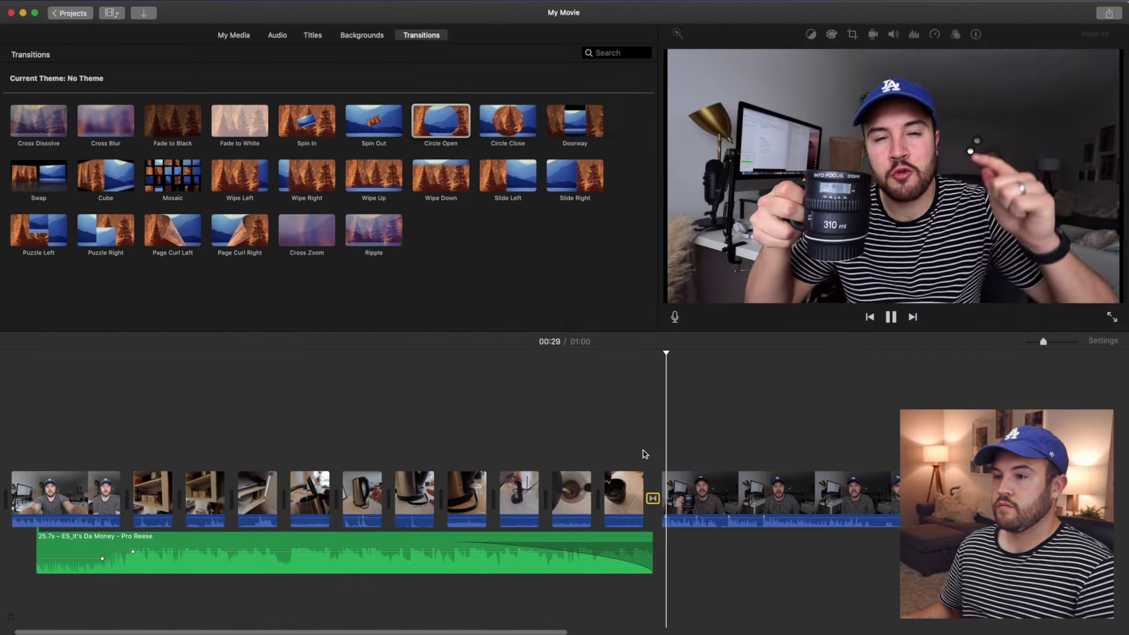
key(space)
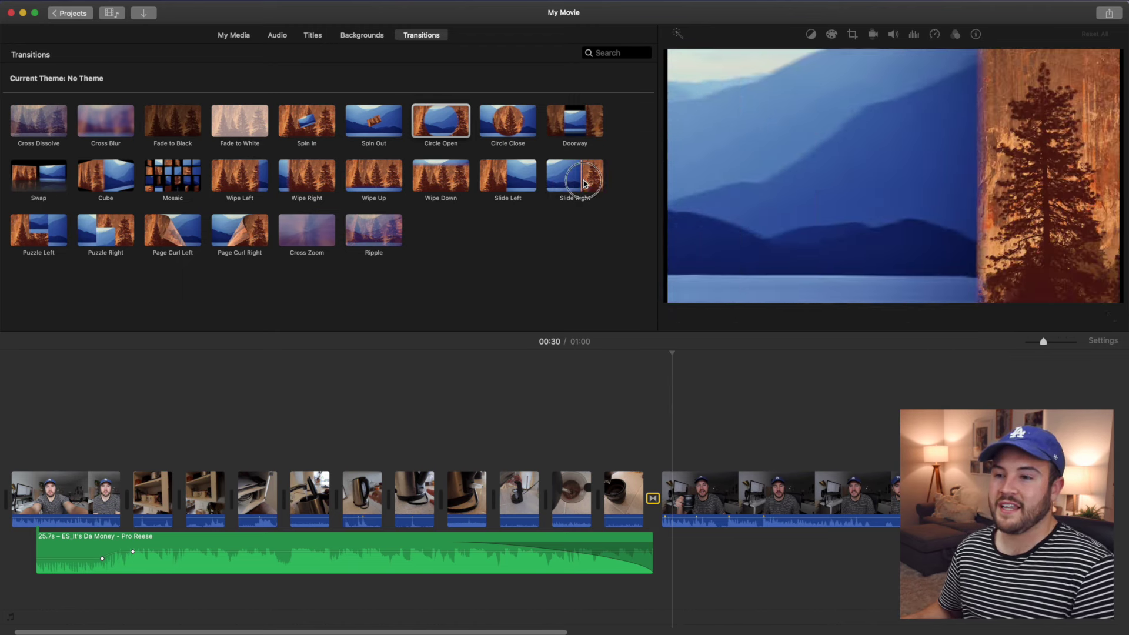
Add Slide Right, Slide Left and Wipe Down transitions between the kitchen and kettle clips, and play through them.
drag(574, 175, 391, 498)
drag(507, 175, 293, 480)
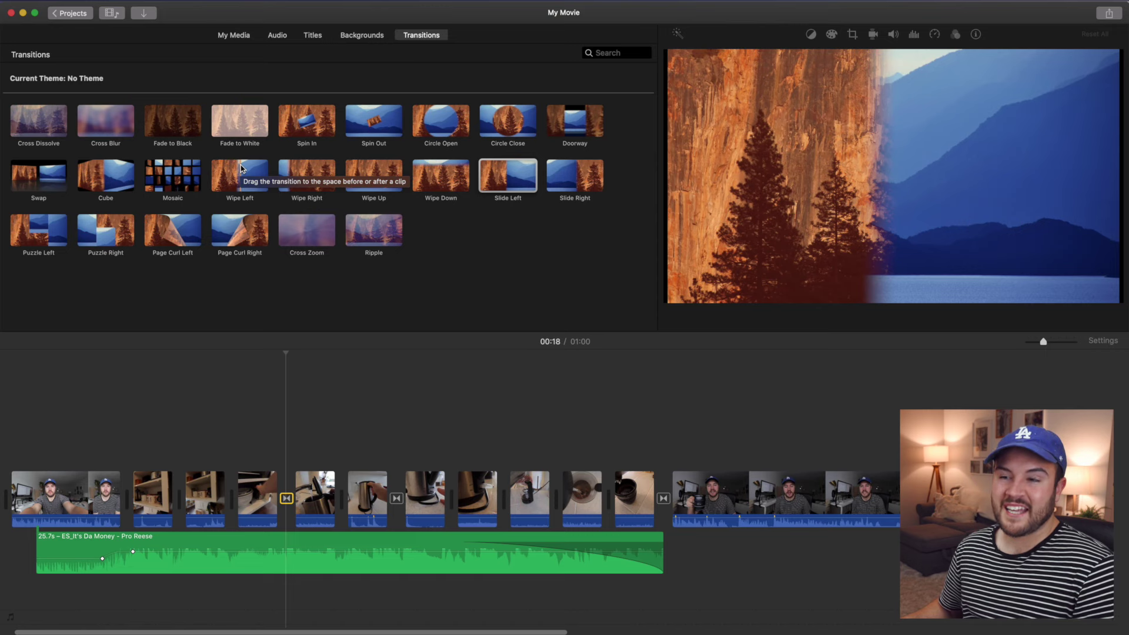
drag(441, 177, 504, 506)
click(271, 473)
key(space)
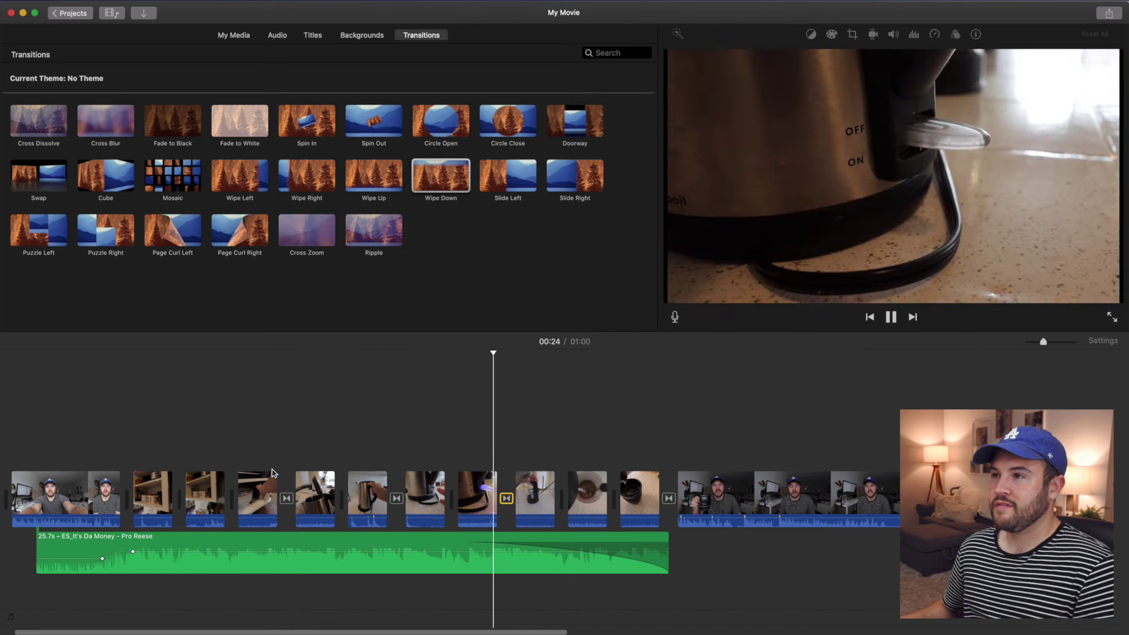
key(space)
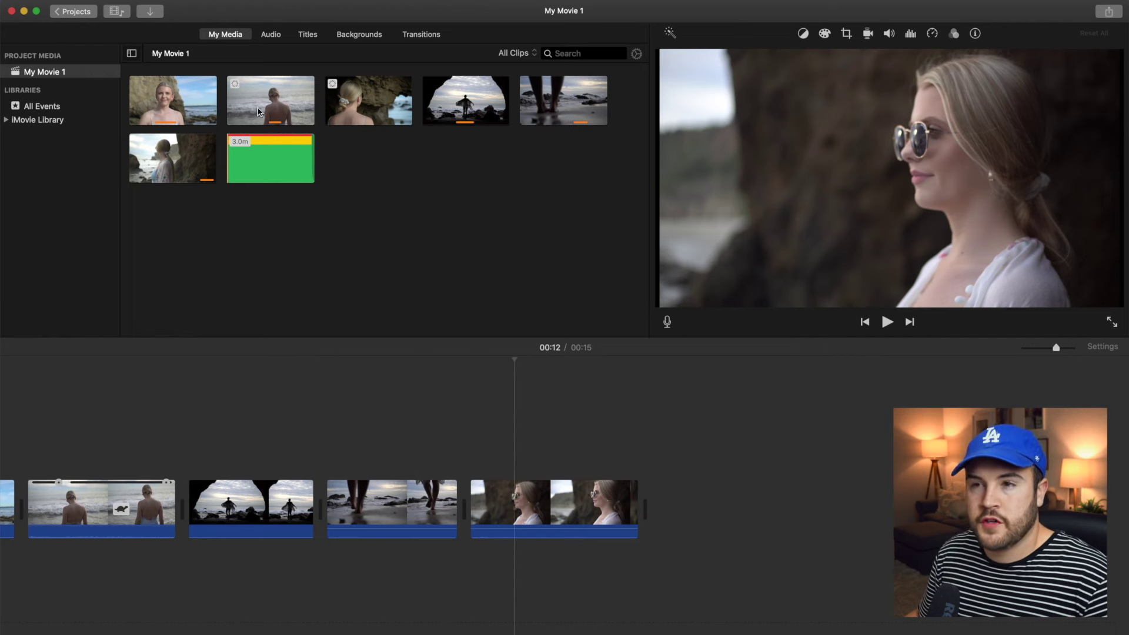
Switch to the My Movie 1 project, select its last clip of the woman in sunglasses and play it from its beginning.
click(582, 507)
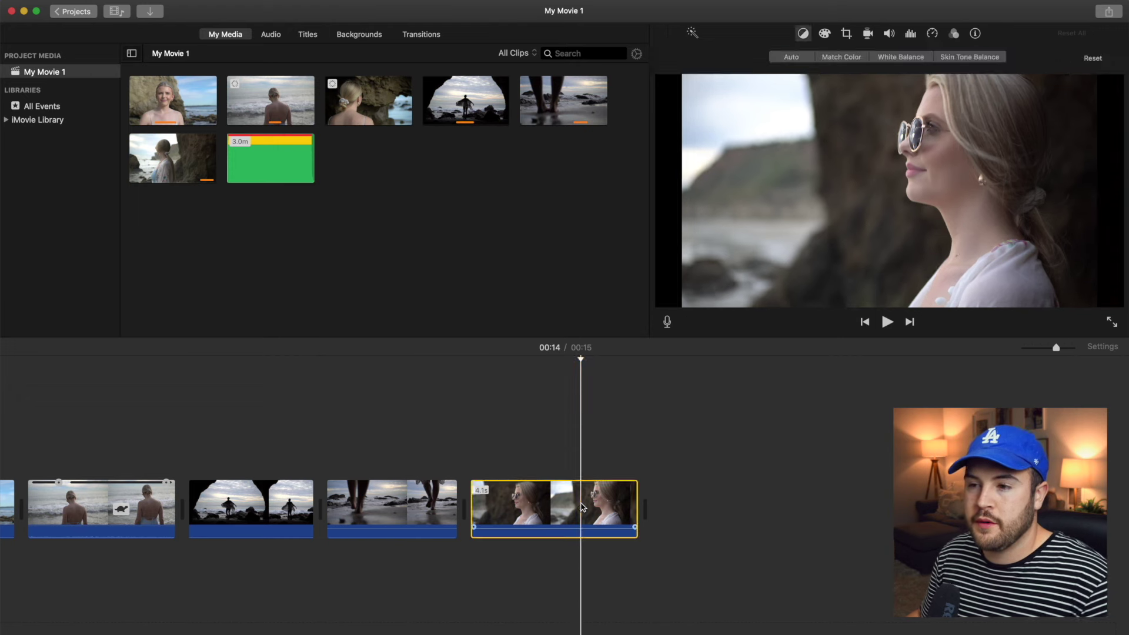
click(513, 494)
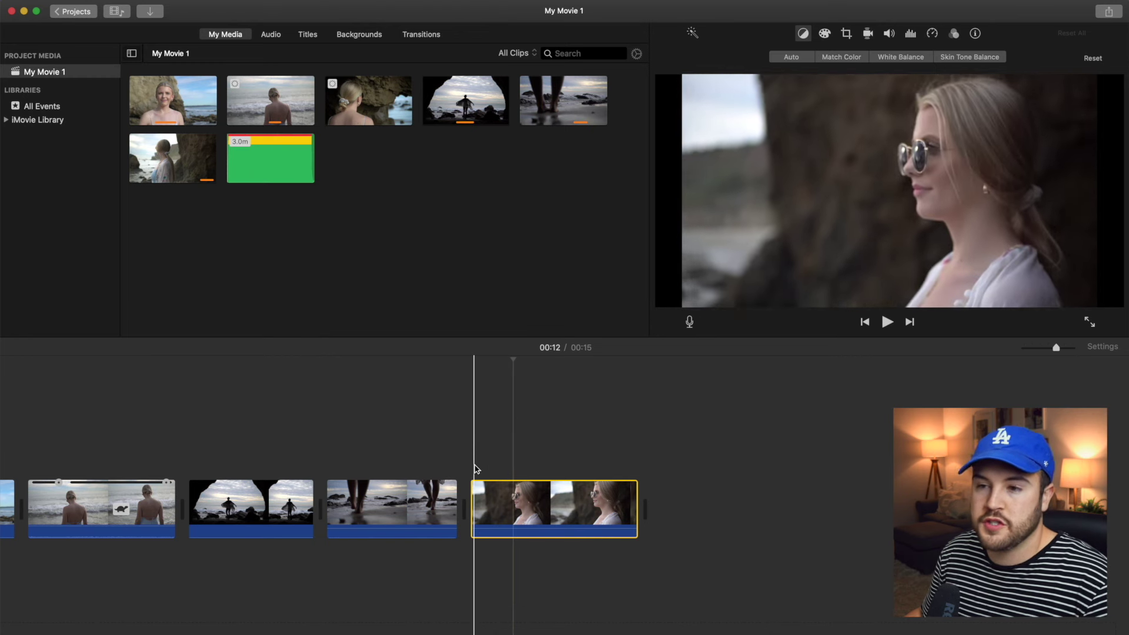
click(474, 469)
click(500, 477)
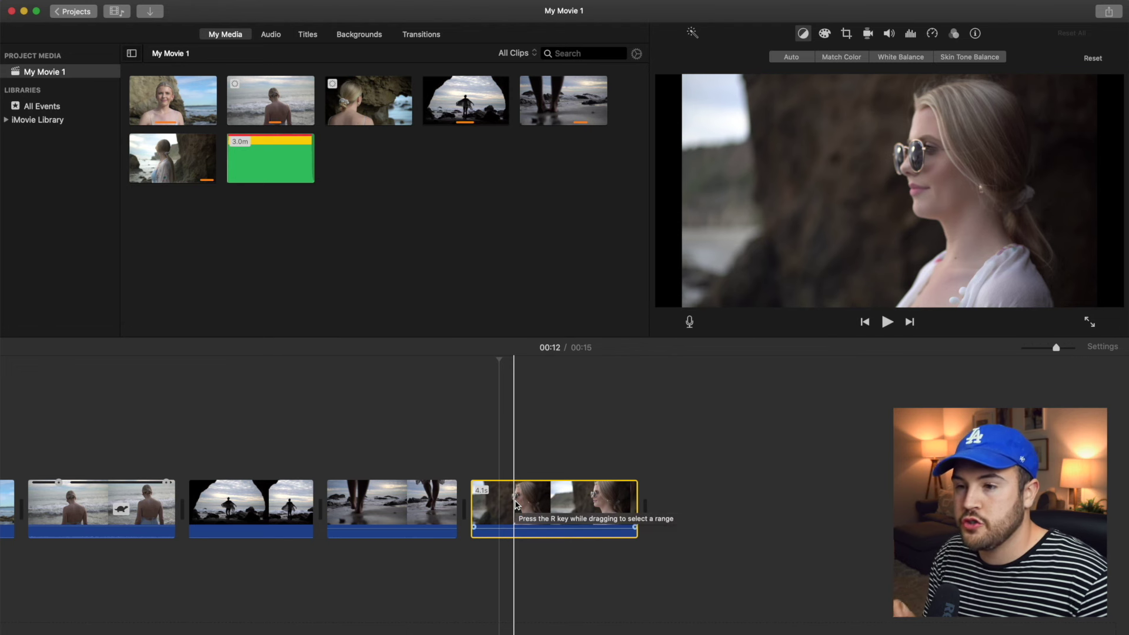
click(470, 438)
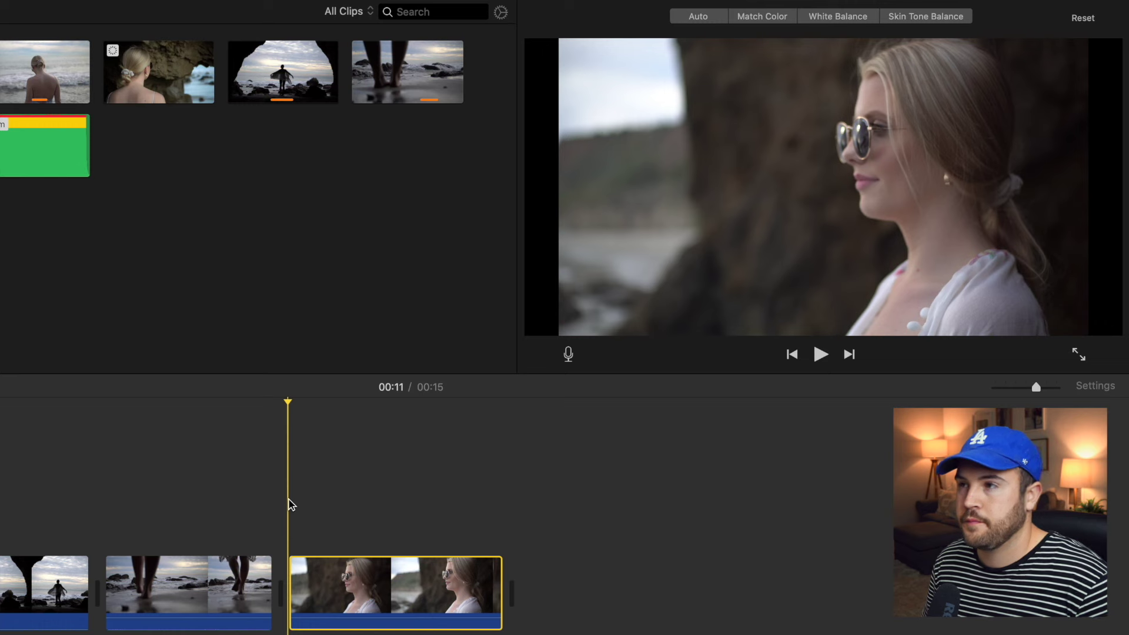
key(space)
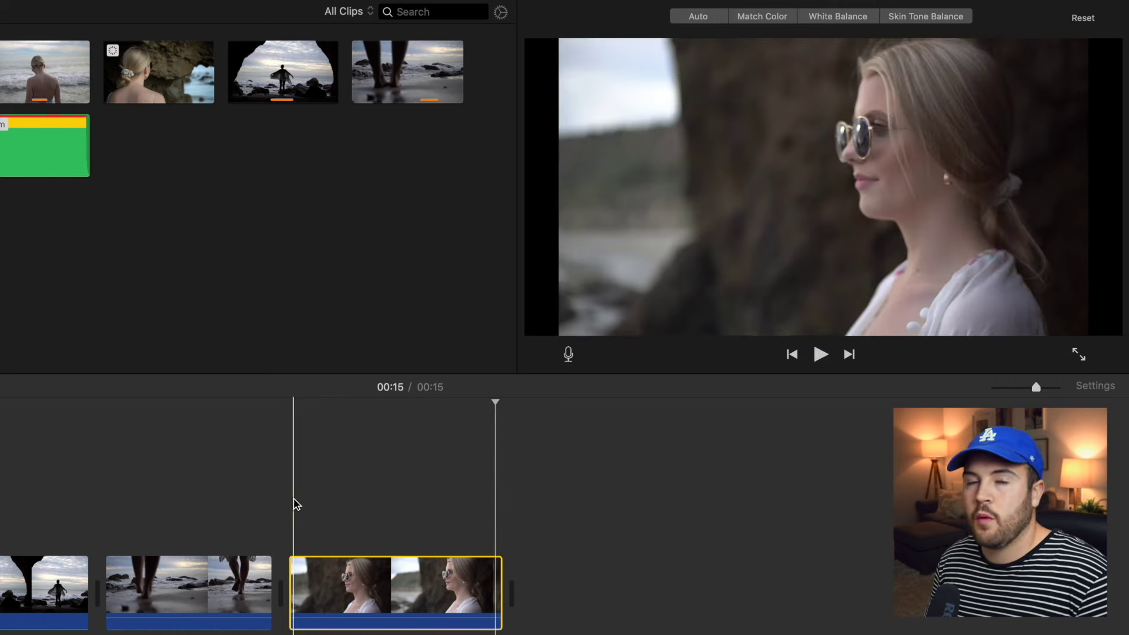
Try splitting the woman-in-sunglasses clip at about 00:14, and undo the split.
drag(346, 407, 441, 426)
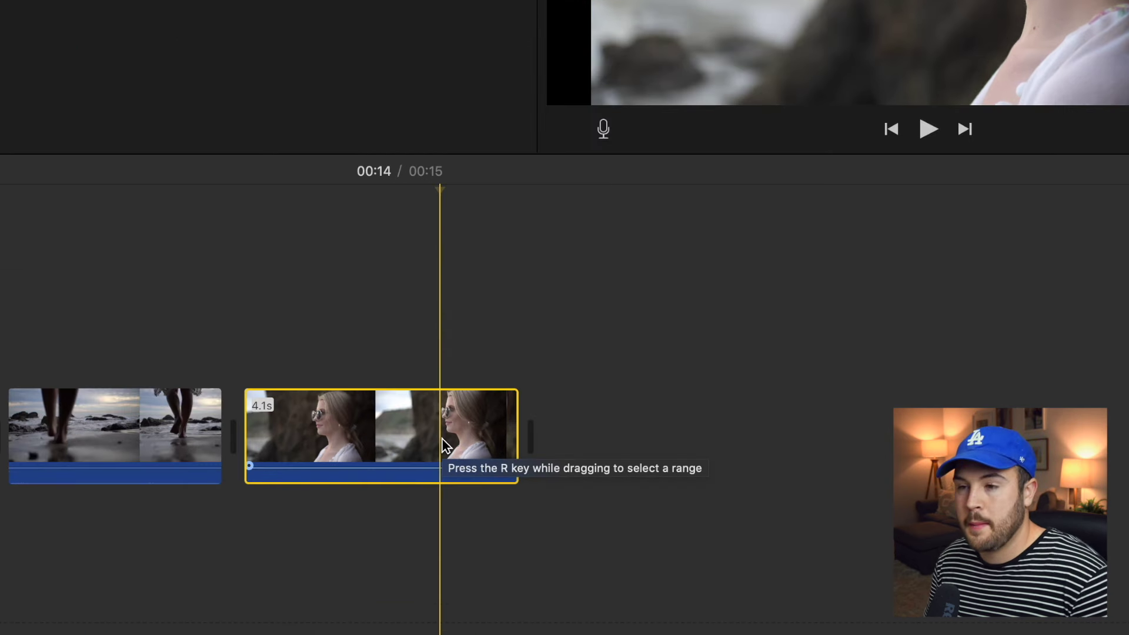
key(super+b)
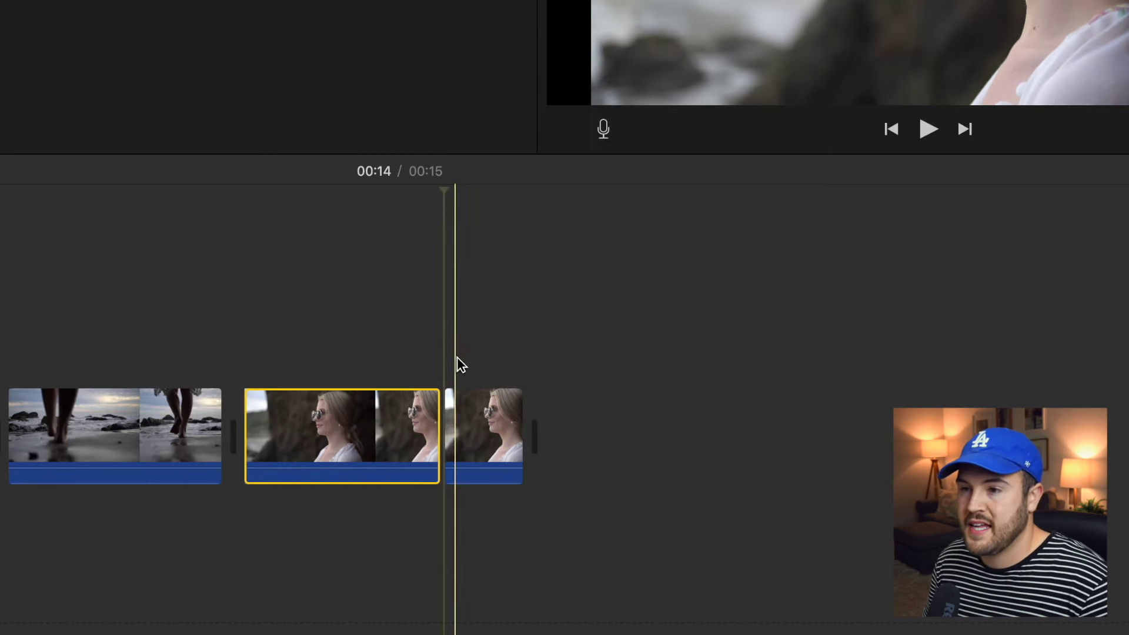
click(459, 411)
click(412, 363)
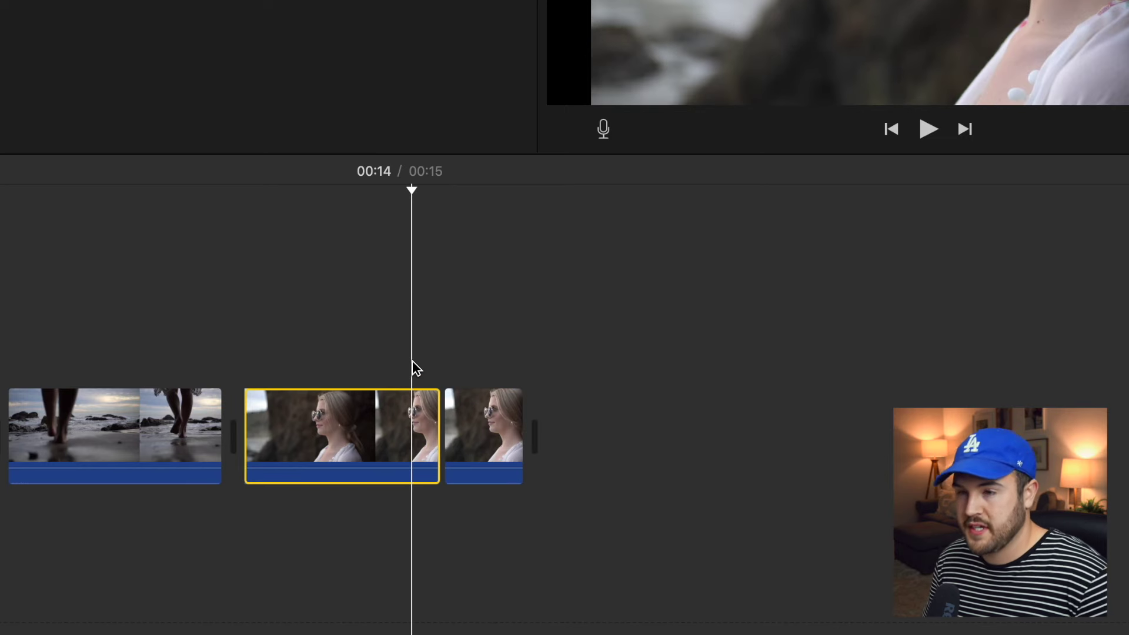
key(super+z)
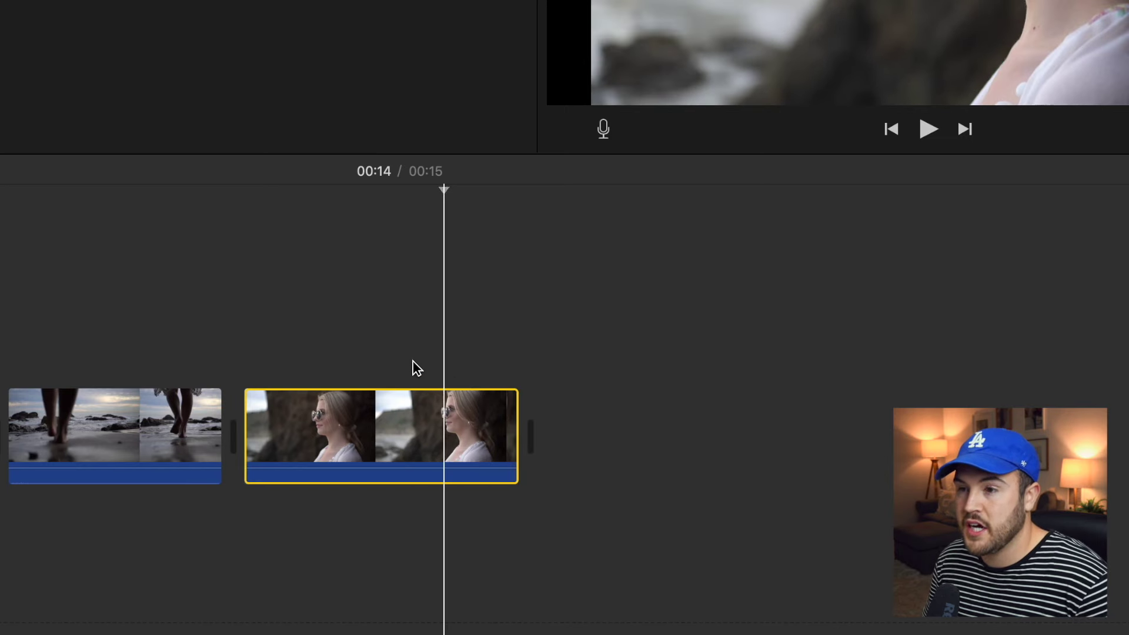
Split the woman-in-sunglasses clip at about 00:14, and split its short end portion again at about 00:15.
right_click(442, 449)
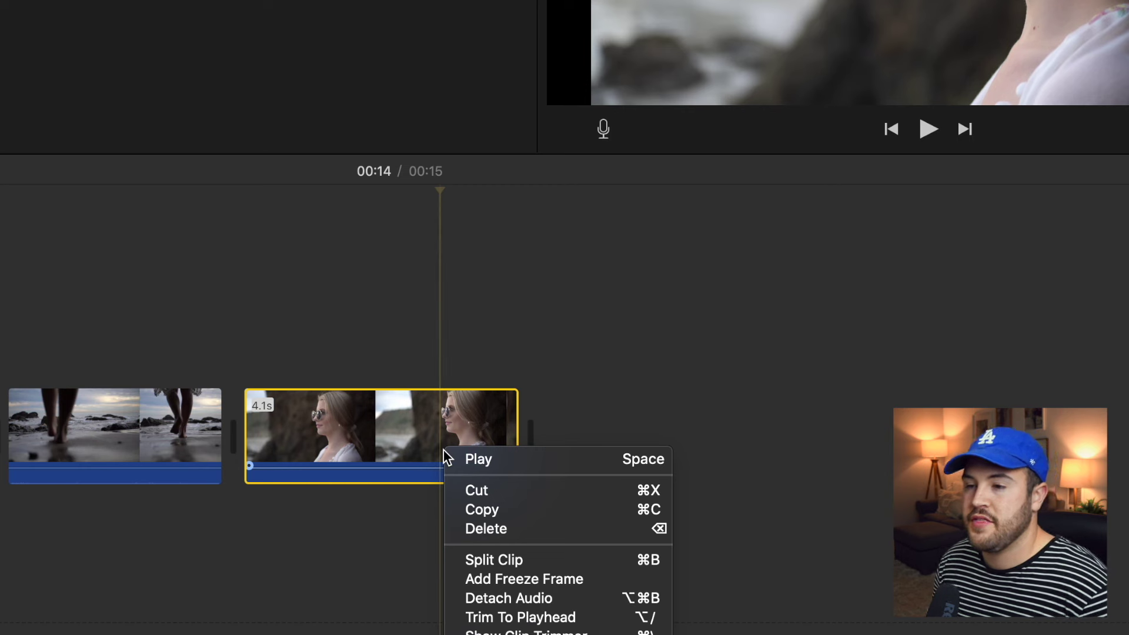
click(506, 559)
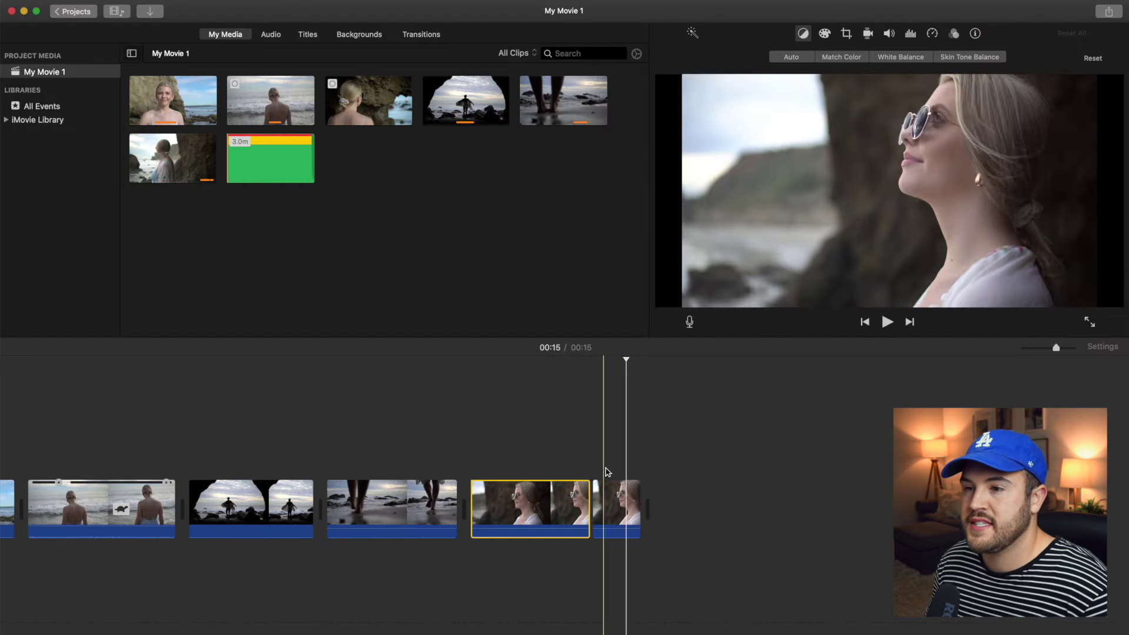
mouse_move(629, 370)
mouse_down()
mouse_move(632, 361)
mouse_move(621, 367)
mouse_up()
key(space)
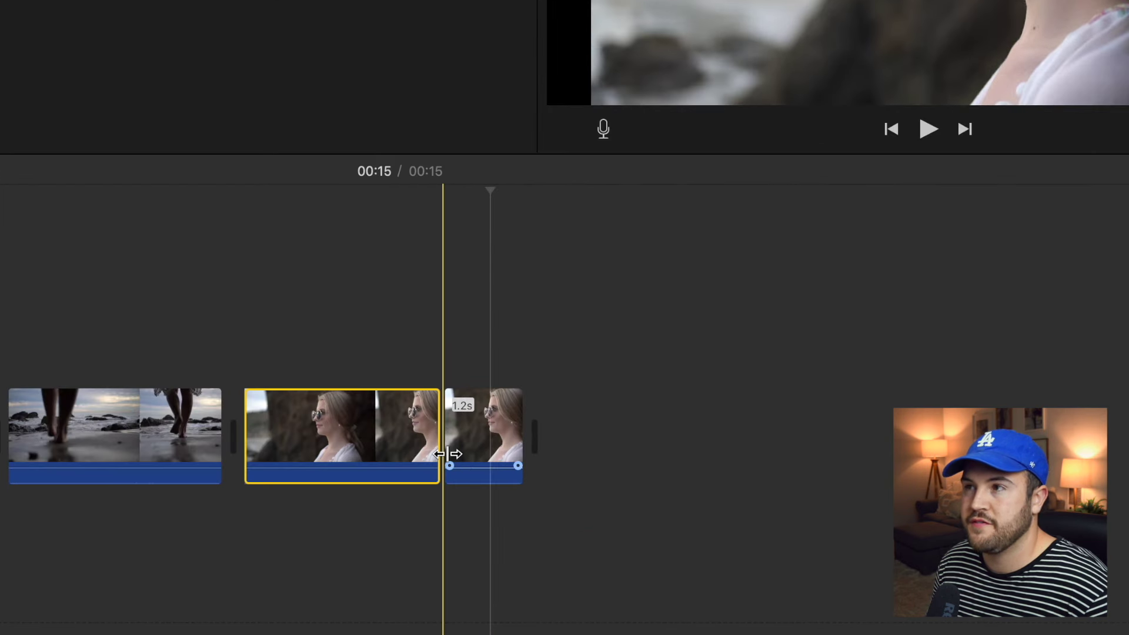
click(504, 445)
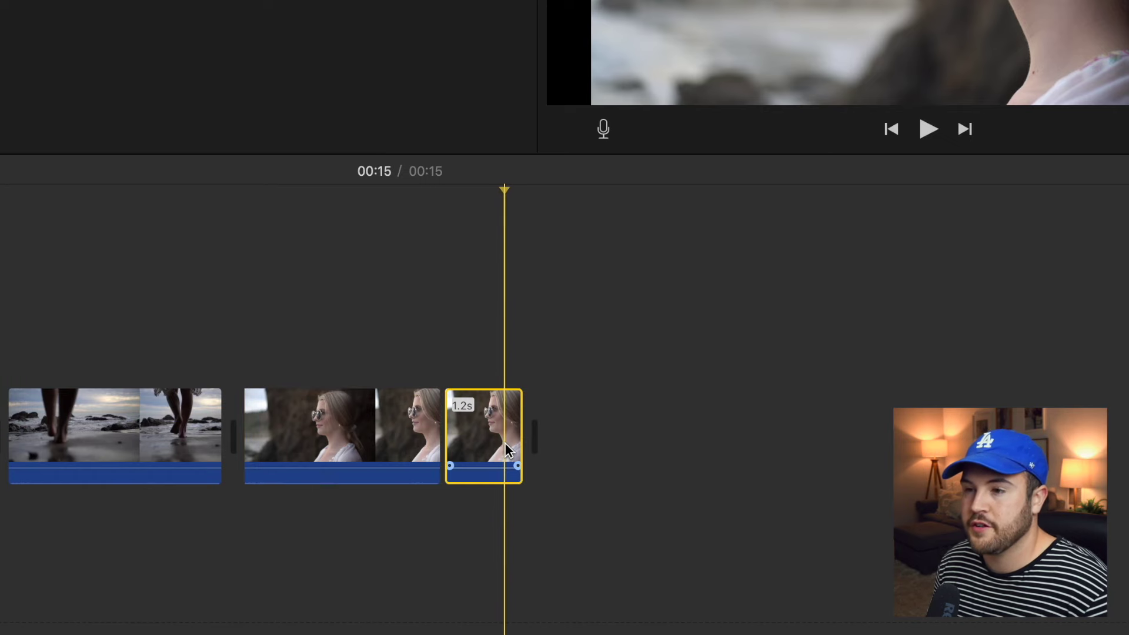
right_click(505, 442)
click(552, 551)
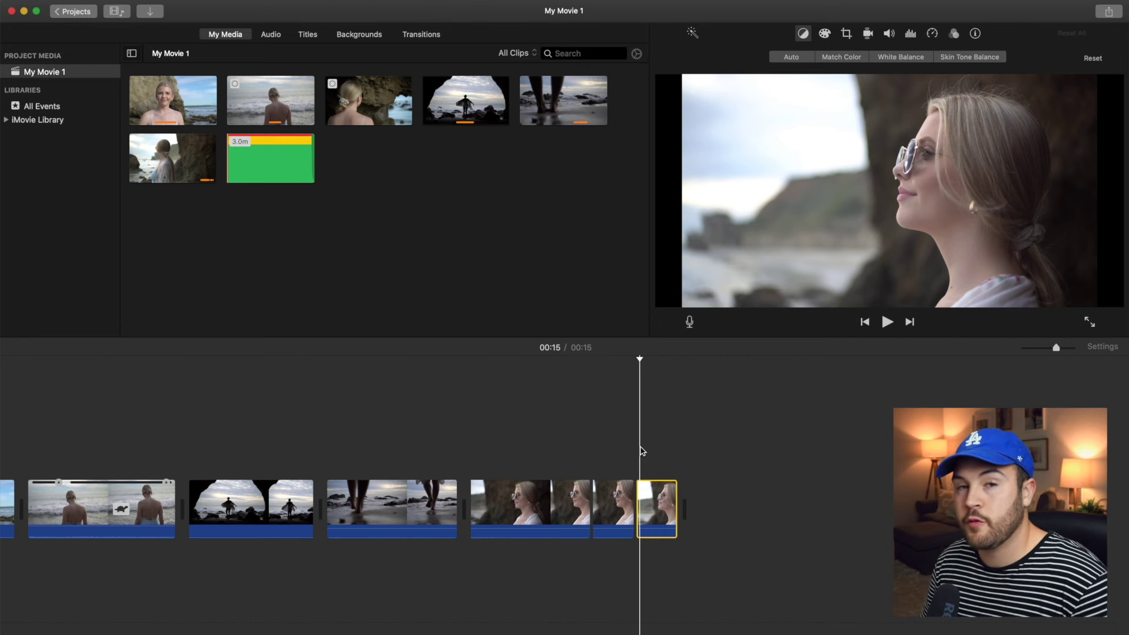
Select the short middle portion of the split sunglasses clip and play it.
click(649, 451)
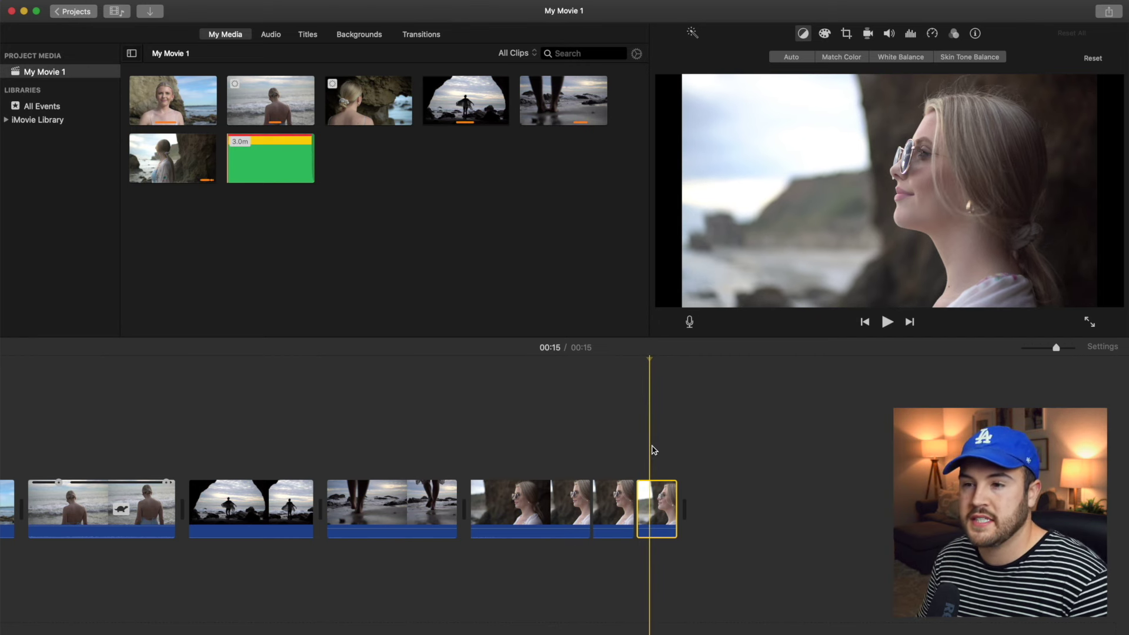
click(615, 454)
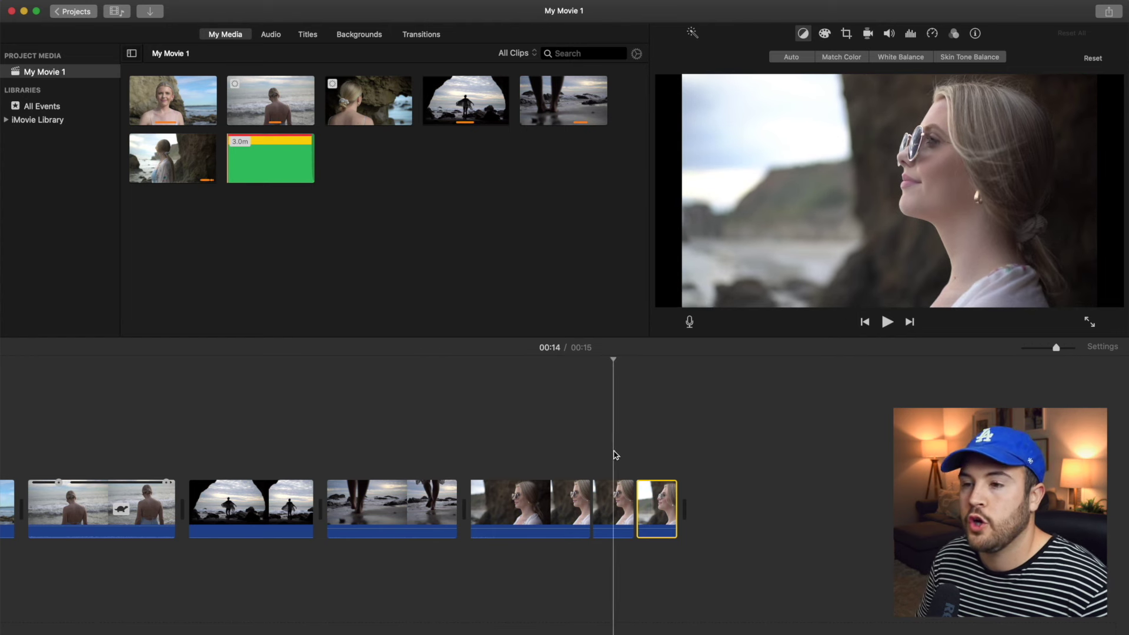
click(616, 498)
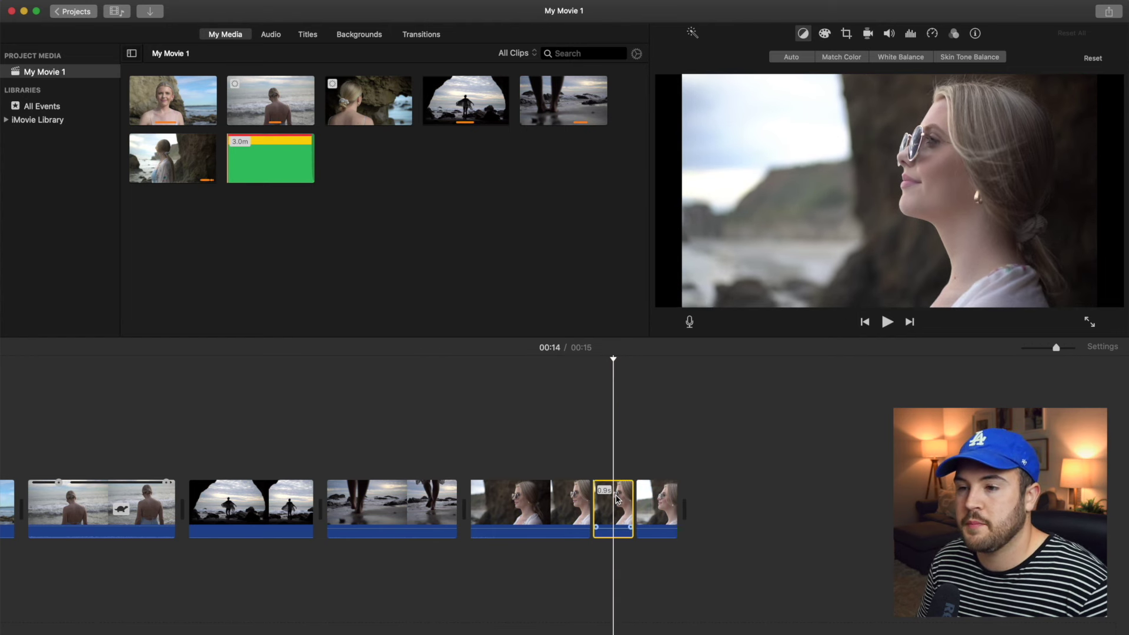
key(slash)
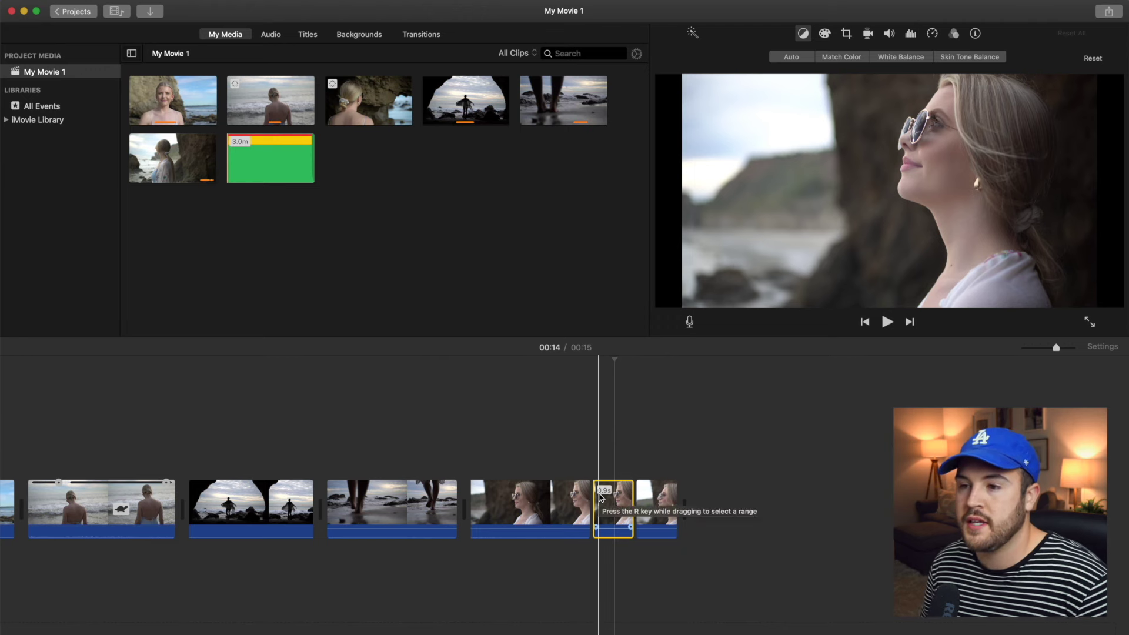
click(591, 470)
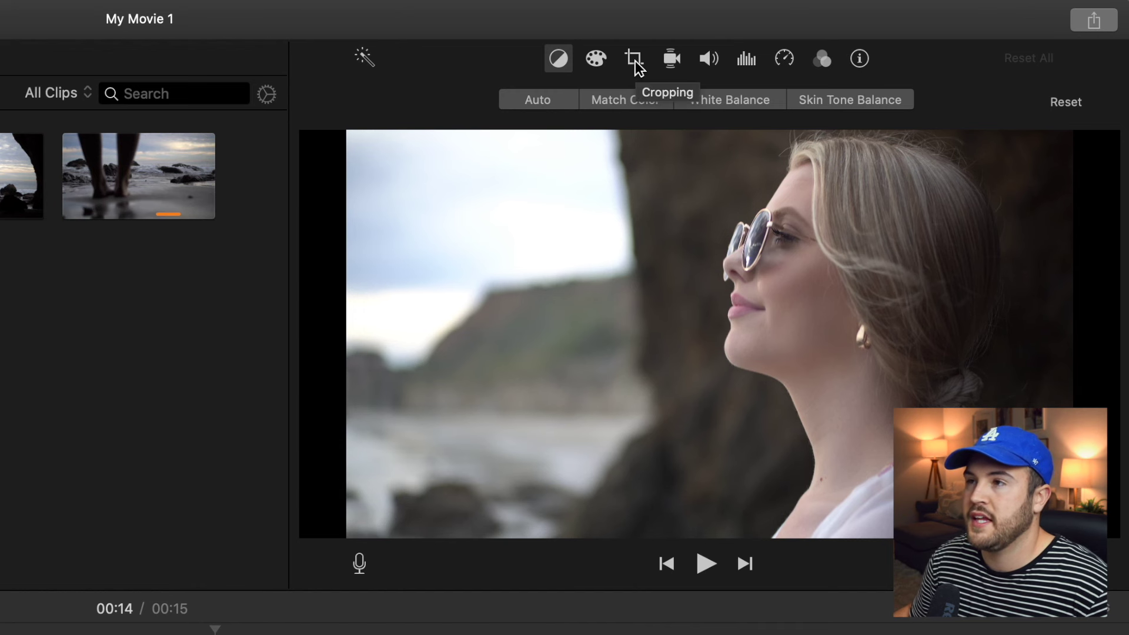
Crop the short middle portion of the sunglasses clip with Crop to Fill, framing the woman's face tightly, and apply the crop.
click(634, 61)
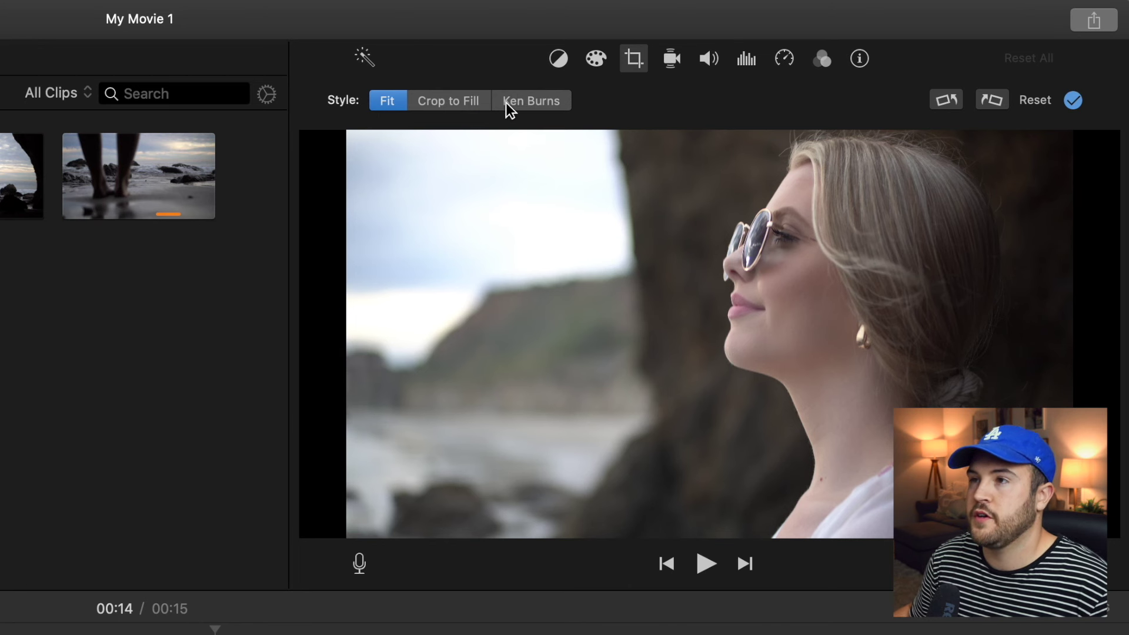
click(461, 104)
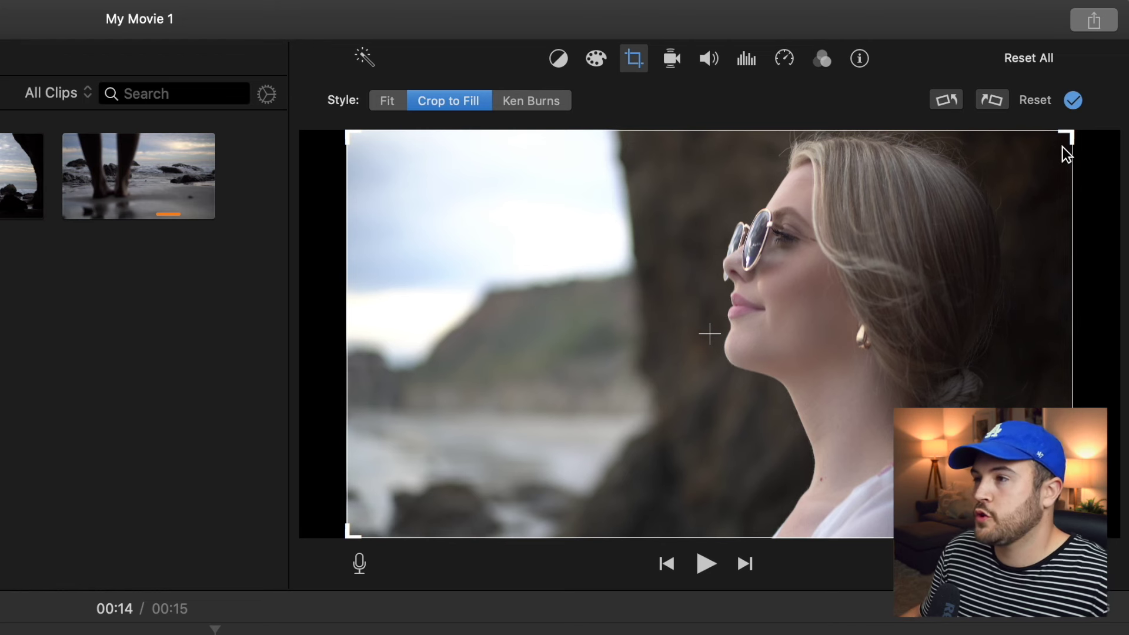
drag(1067, 135, 795, 289)
drag(634, 441, 826, 301)
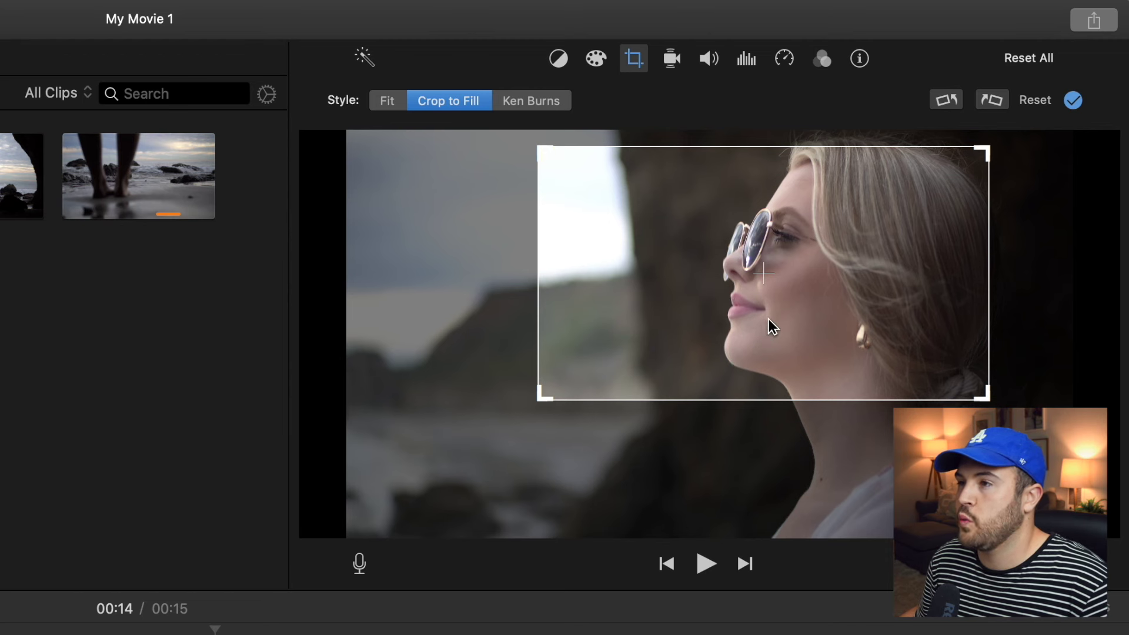
drag(766, 322, 767, 320)
drag(977, 403, 934, 378)
click(820, 330)
drag(821, 331, 875, 340)
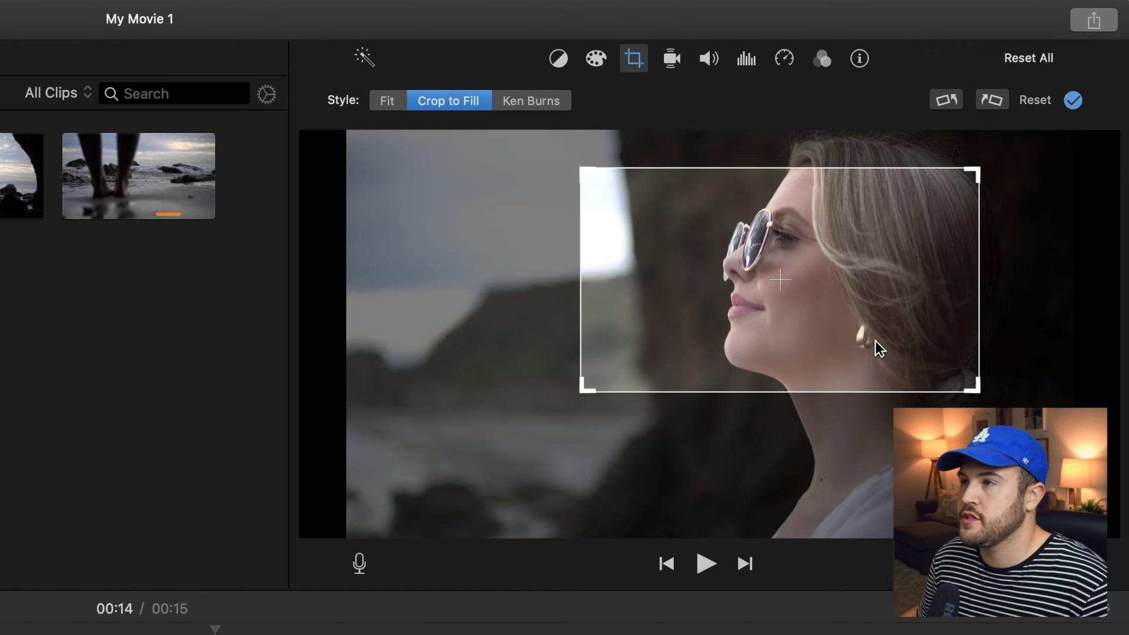
click(1076, 101)
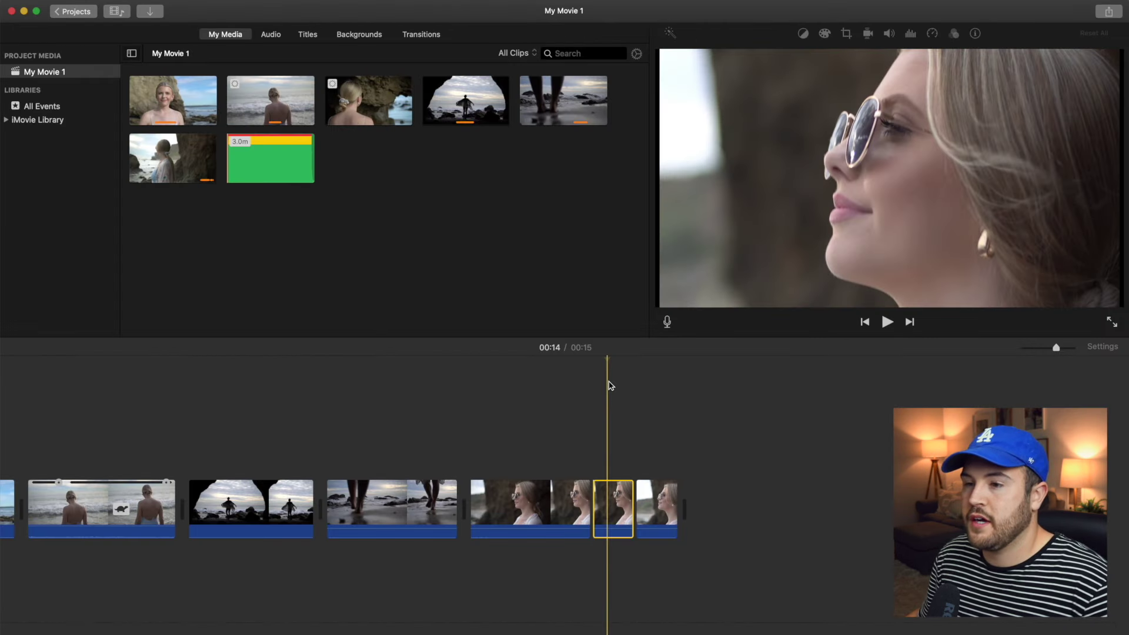
Paste a duplicate of the cropped middle sunglasses portion directly after it in the timeline.
drag(607, 360, 615, 427)
click(615, 507)
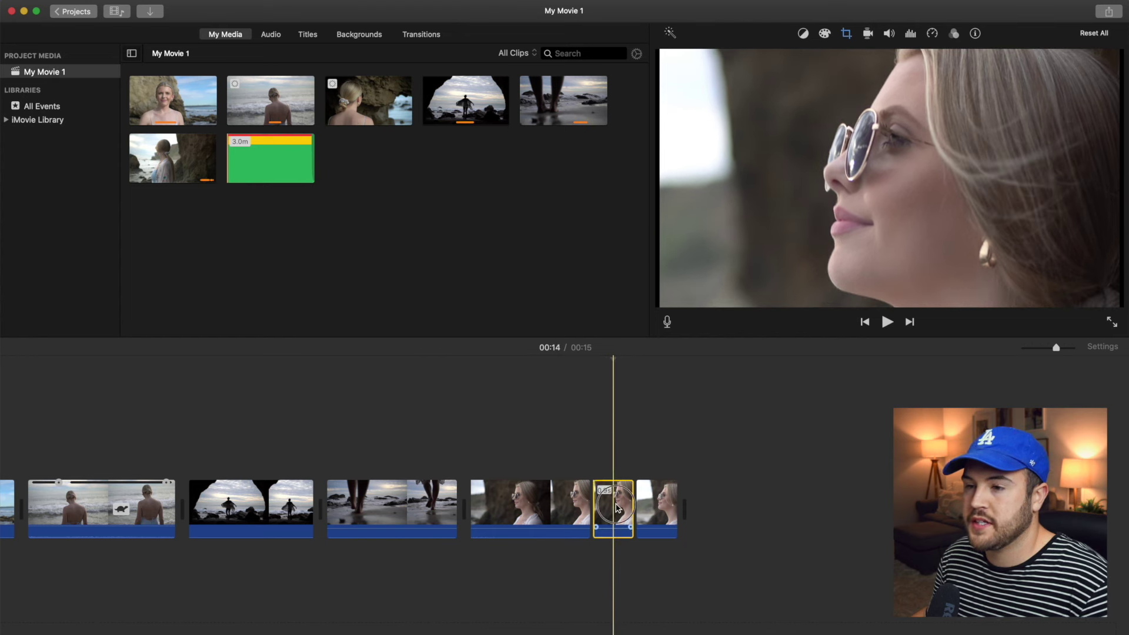
key(super+v)
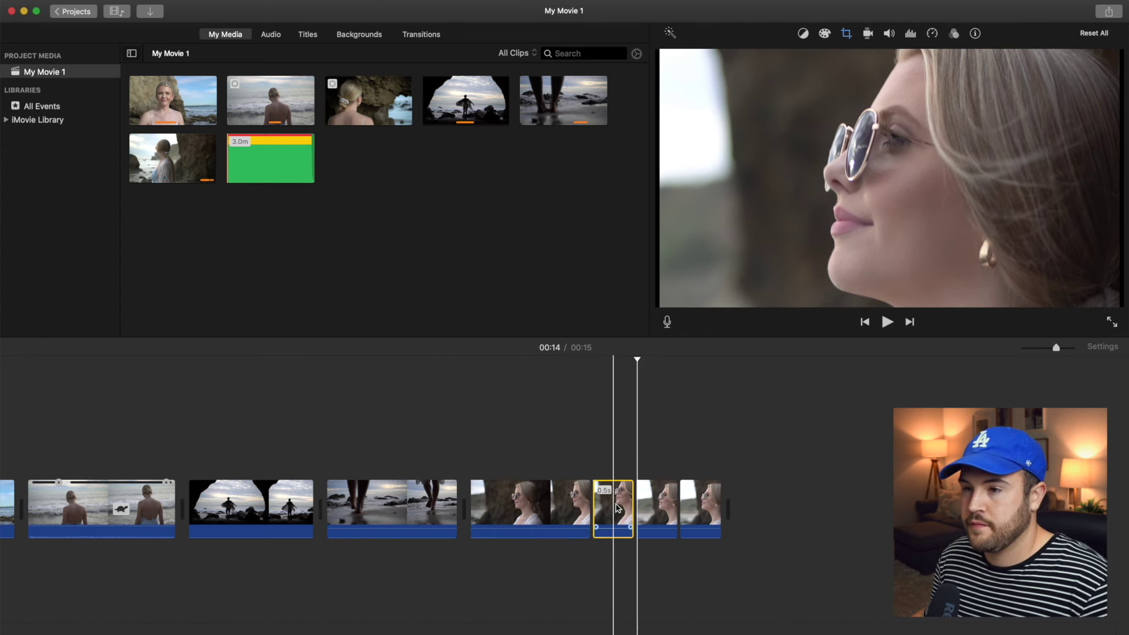
Reset the crop of the pasted sunglasses portion, and delete that portion from the timeline.
click(650, 501)
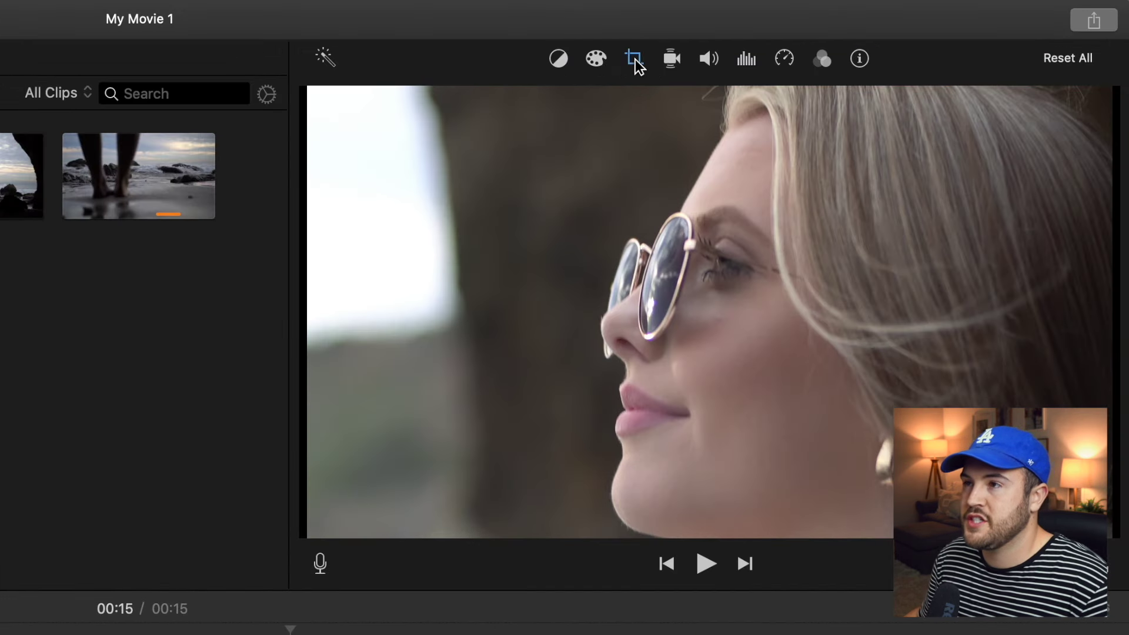
click(847, 35)
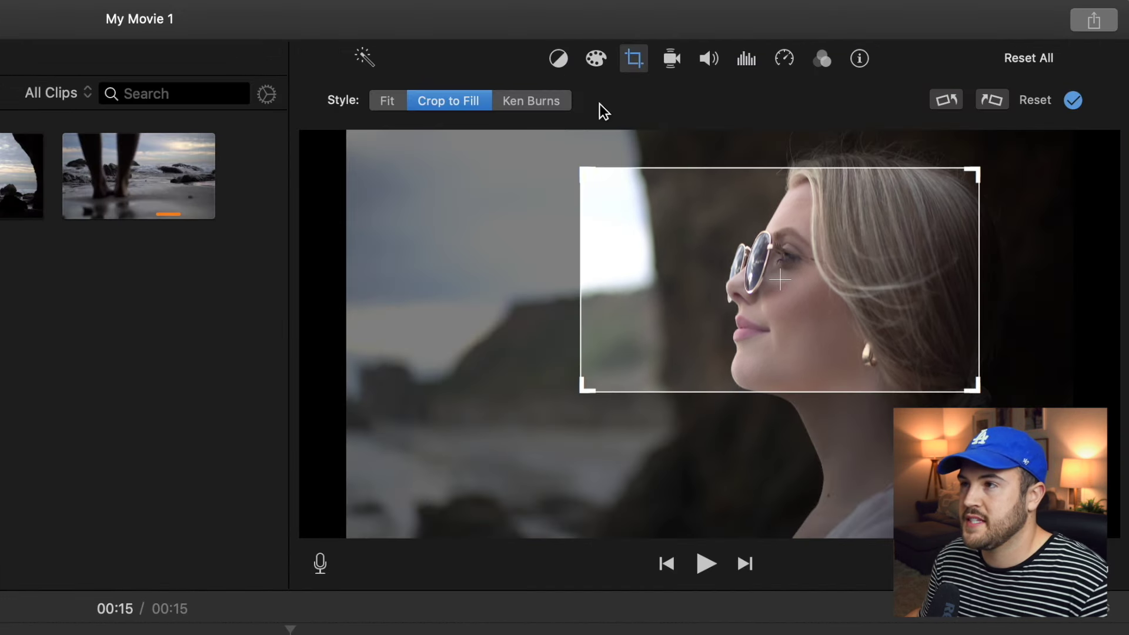
click(1028, 101)
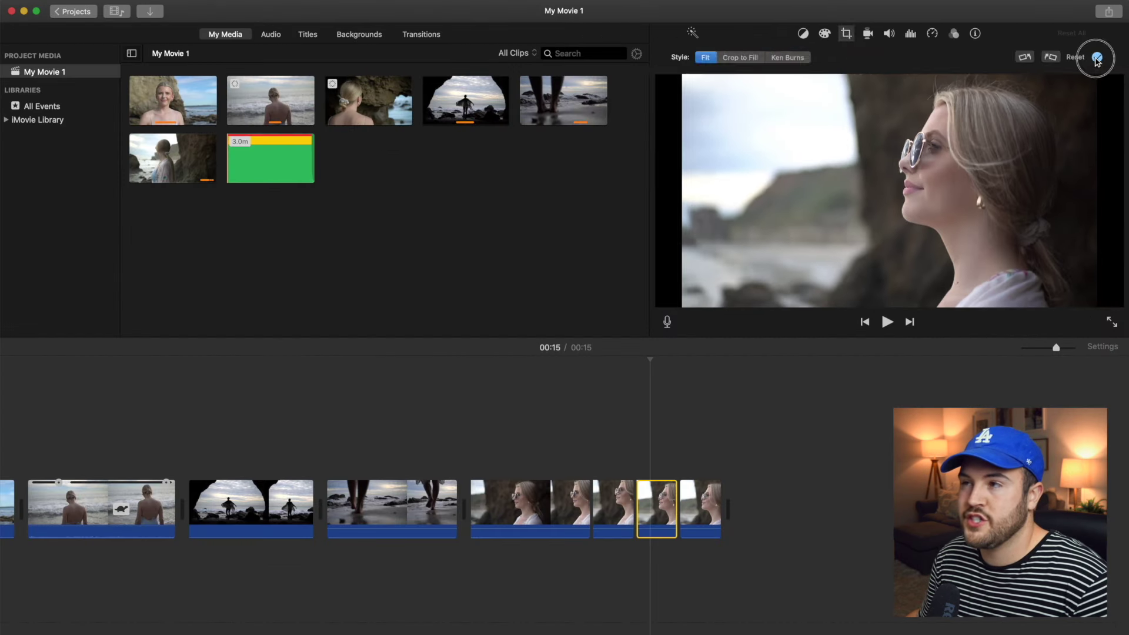
click(1072, 100)
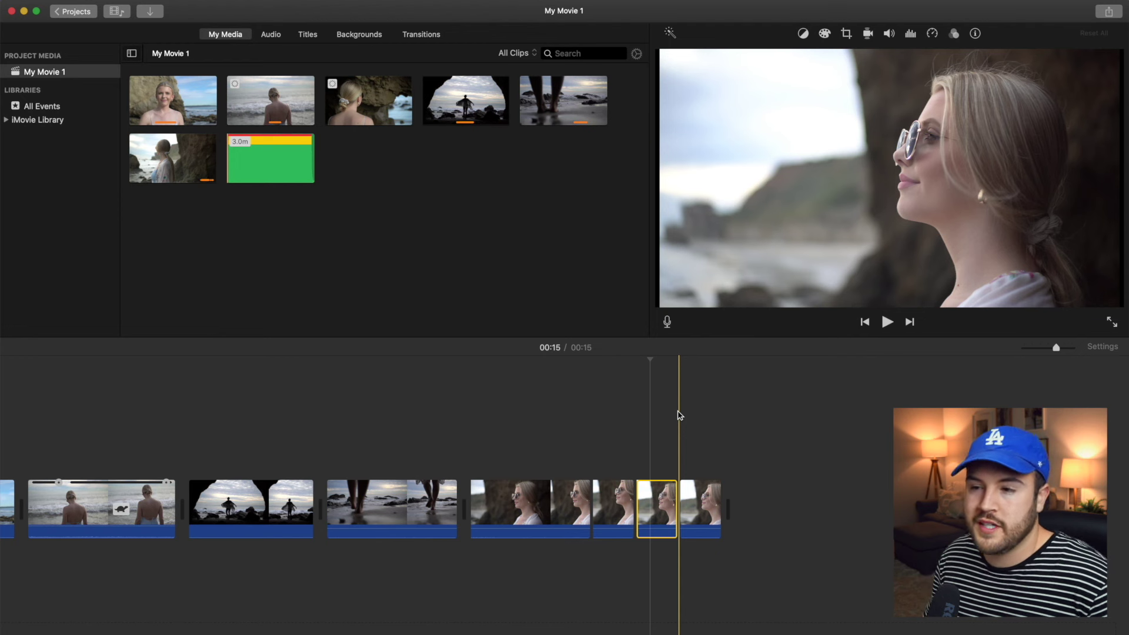
key(Delete)
Play the split sunglasses sequence from about 00:12, and play the cave silhouette clip from its beginning at about 00:05.
click(499, 436)
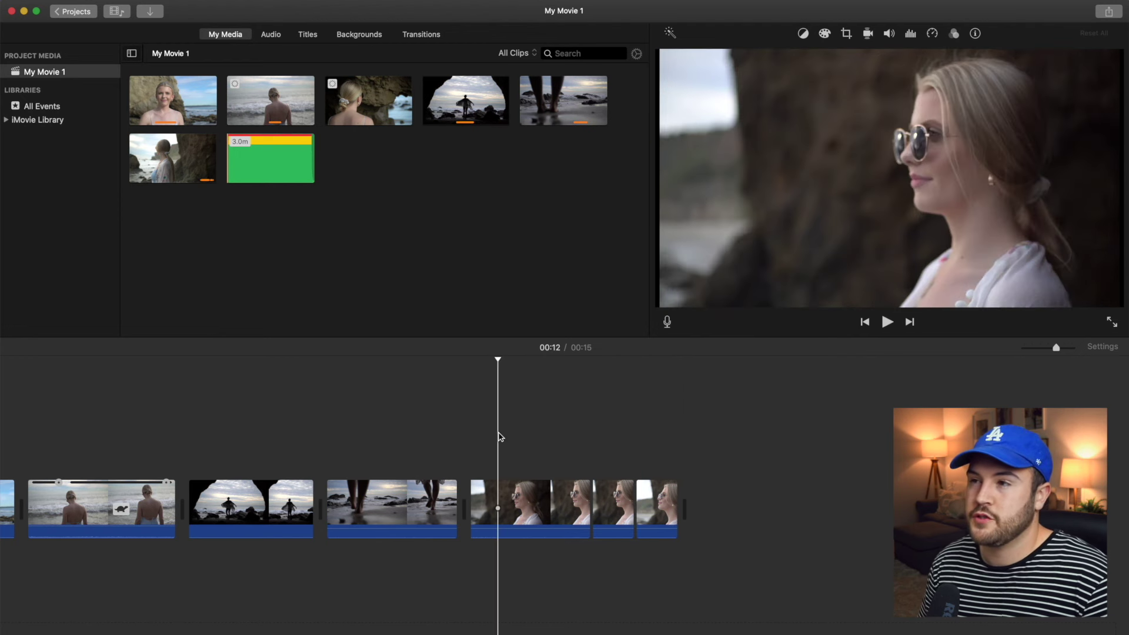
key(space)
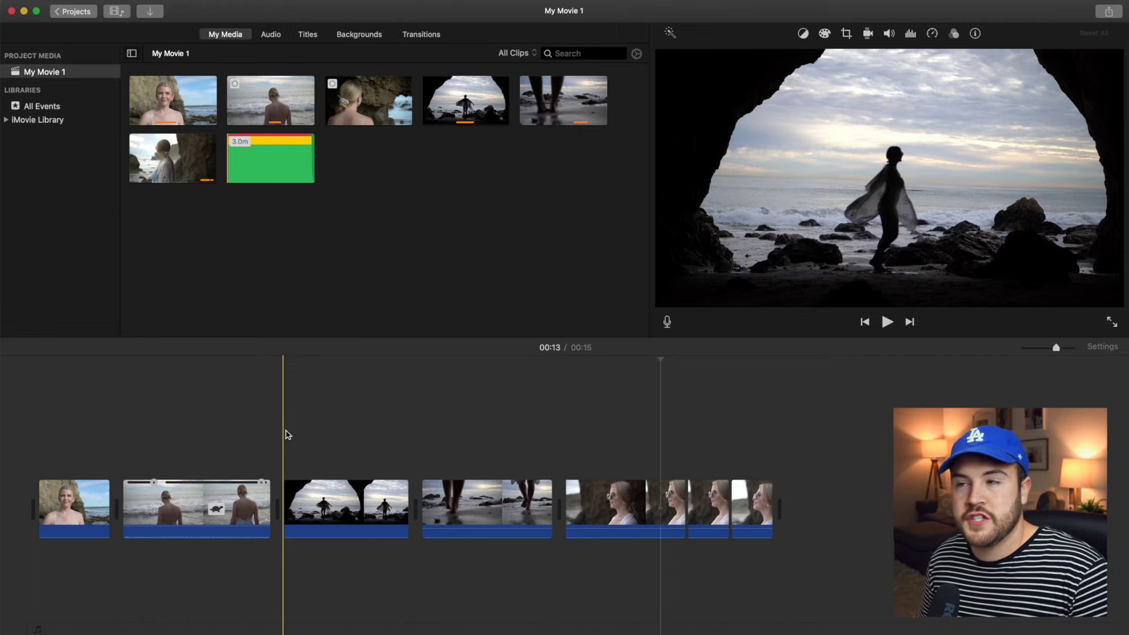
click(288, 435)
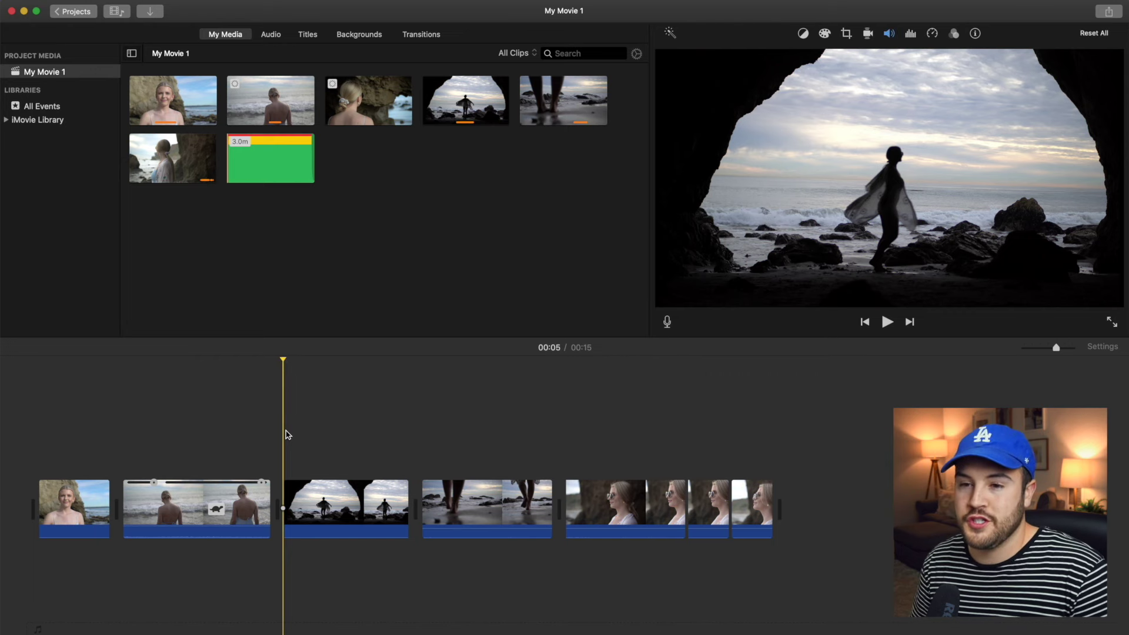
key(space)
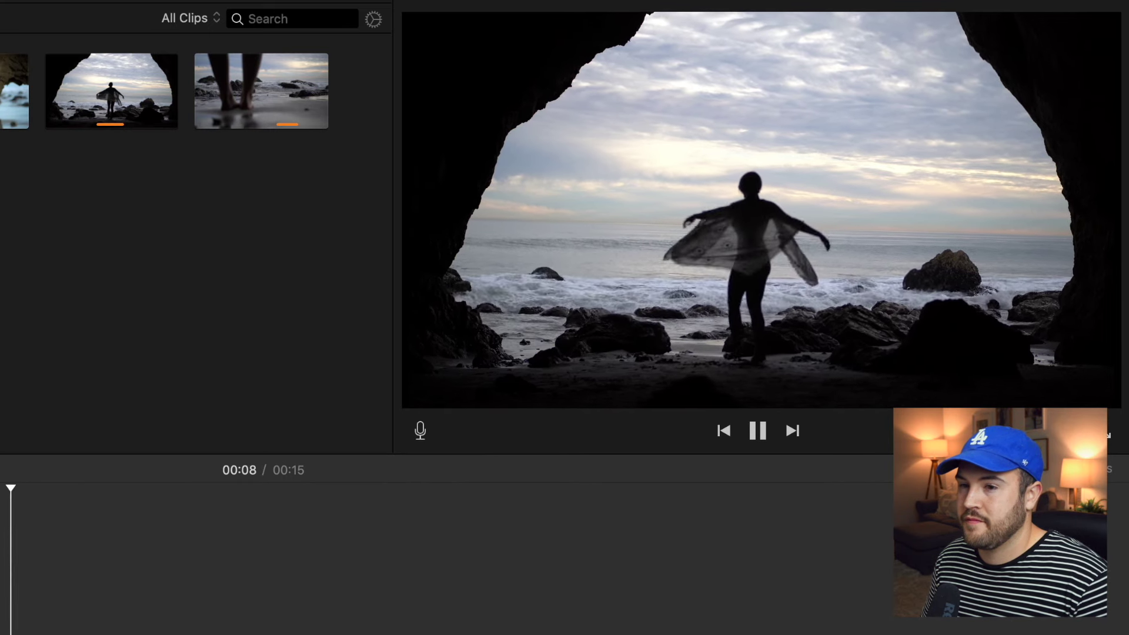
key(space)
Scrub the first part of the cave silhouette clip between about 00:05 and 00:06, and play it from its start.
click(284, 435)
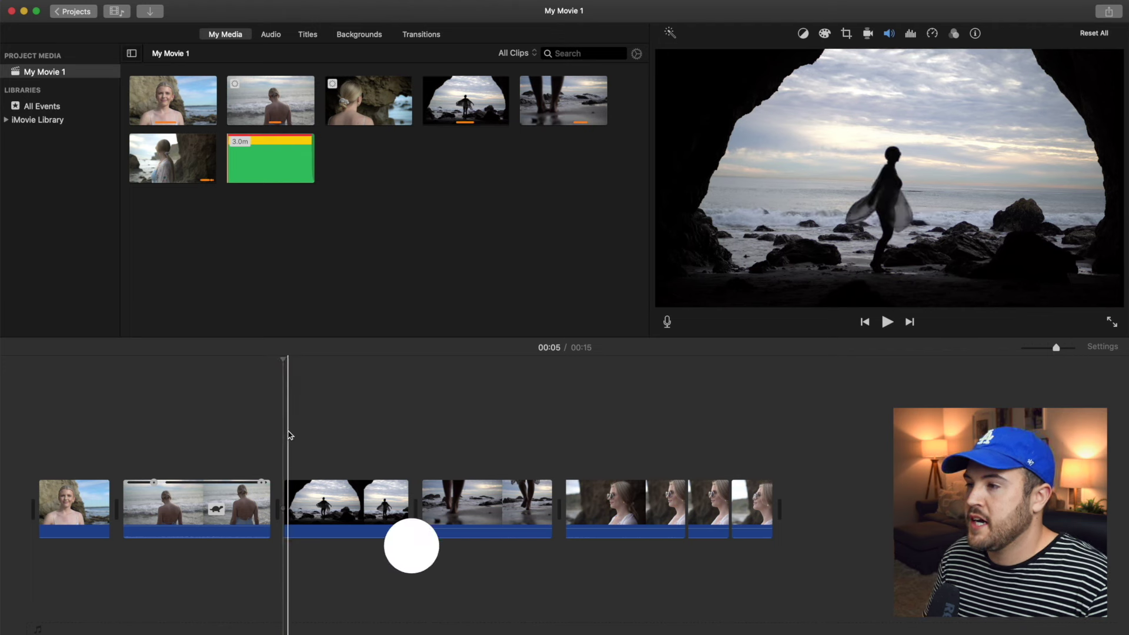
click(288, 435)
click(285, 362)
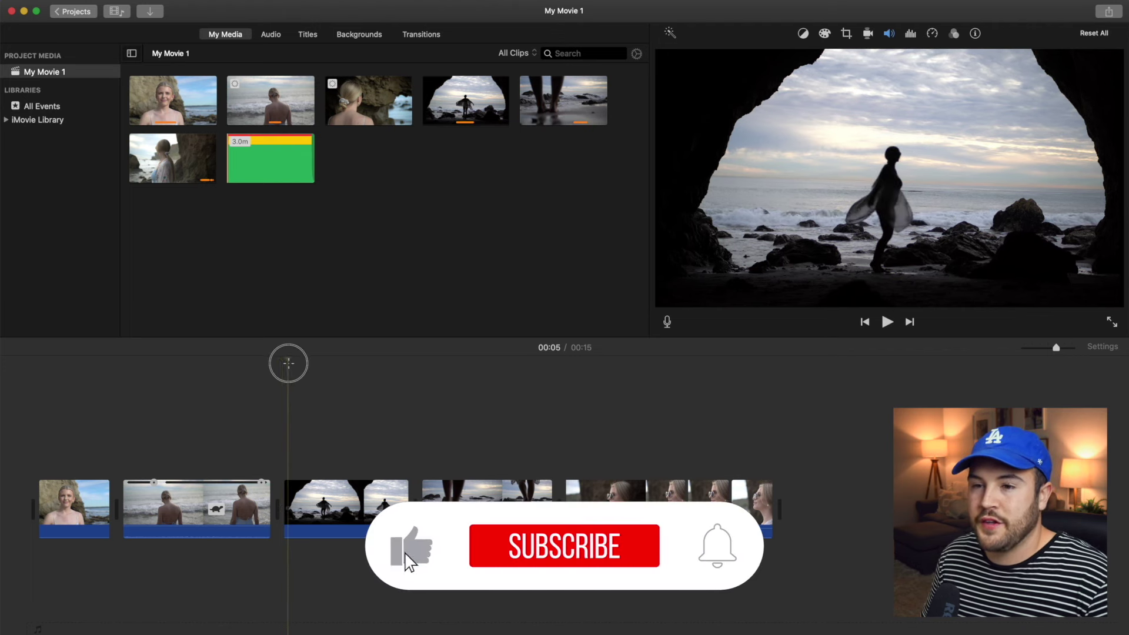
click(289, 360)
mouse_move(289, 361)
mouse_down()
mouse_move(378, 373)
mouse_move(284, 390)
mouse_move(287, 373)
mouse_up()
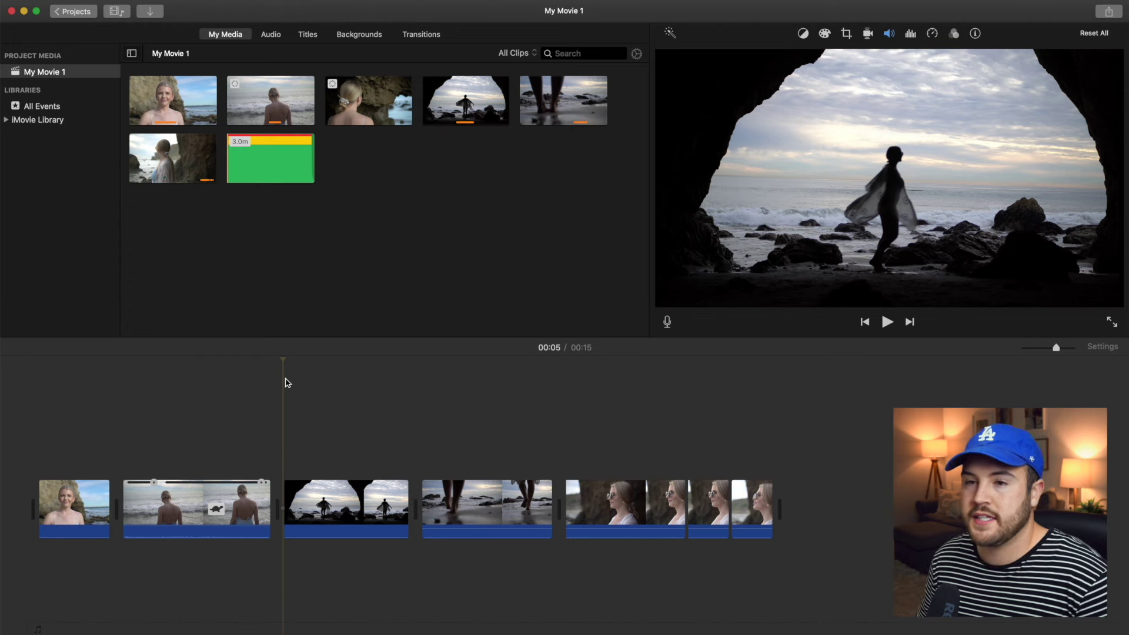
drag(283, 360, 317, 365)
drag(234, 70, 244, 68)
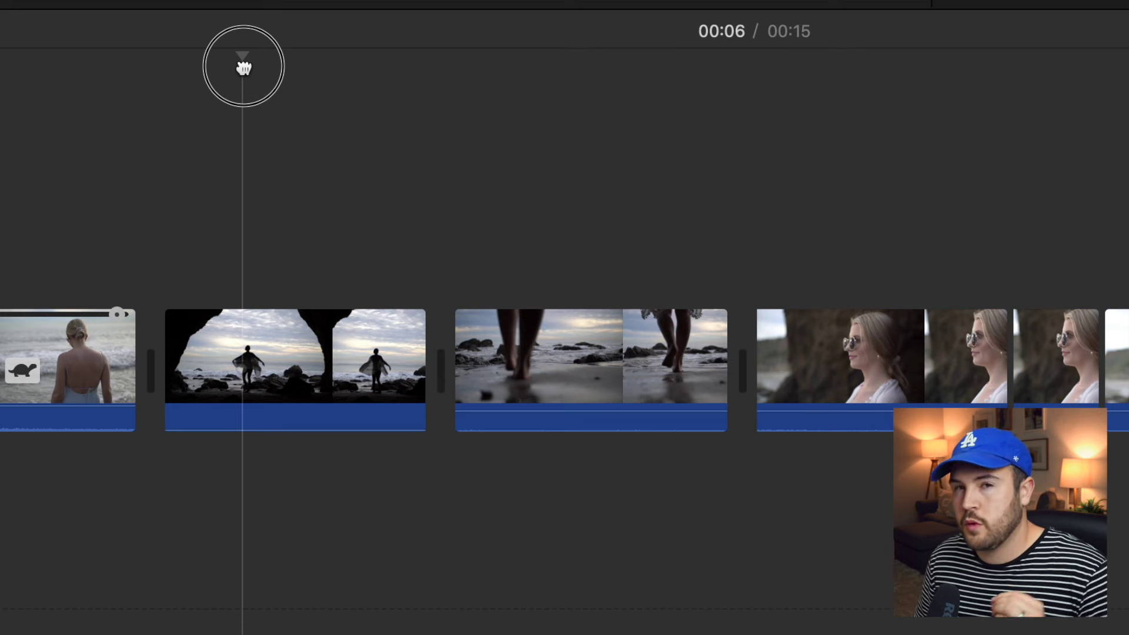
drag(244, 68, 148, 88)
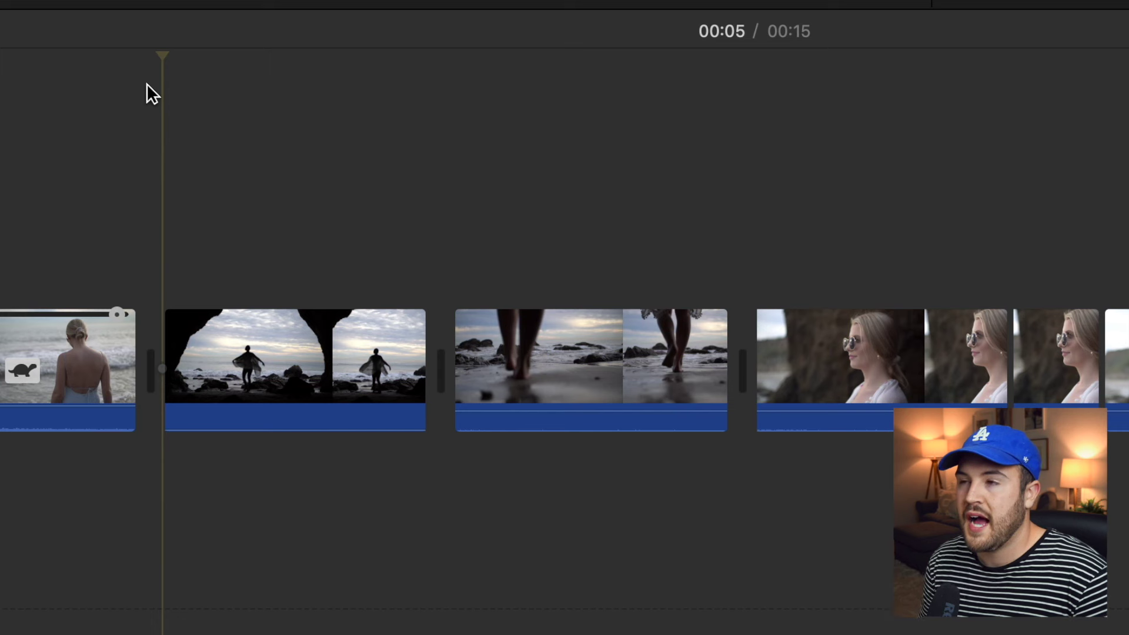
key(space)
key(space)
Split the cave silhouette clip at about 00:06.
drag(301, 58, 249, 68)
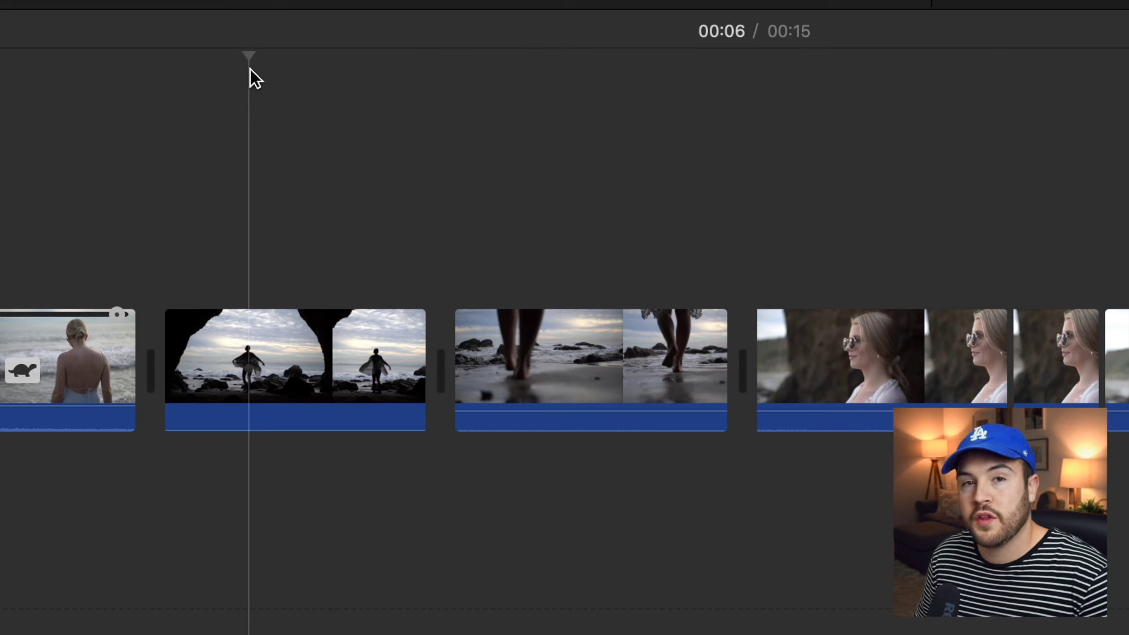
click(247, 326)
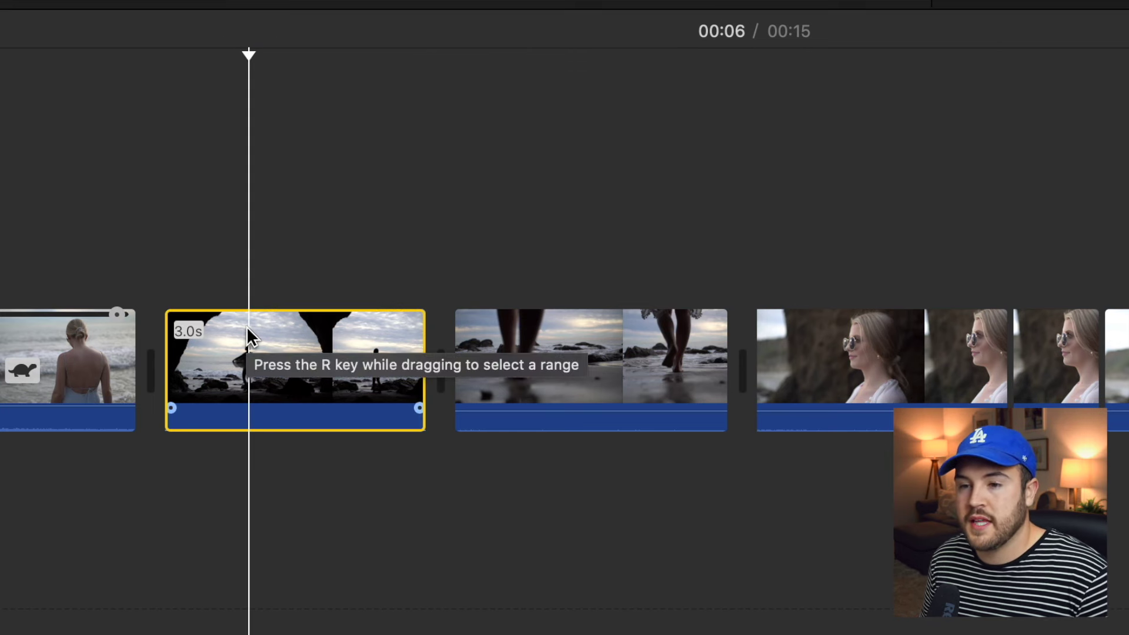
right_click(247, 328)
click(353, 467)
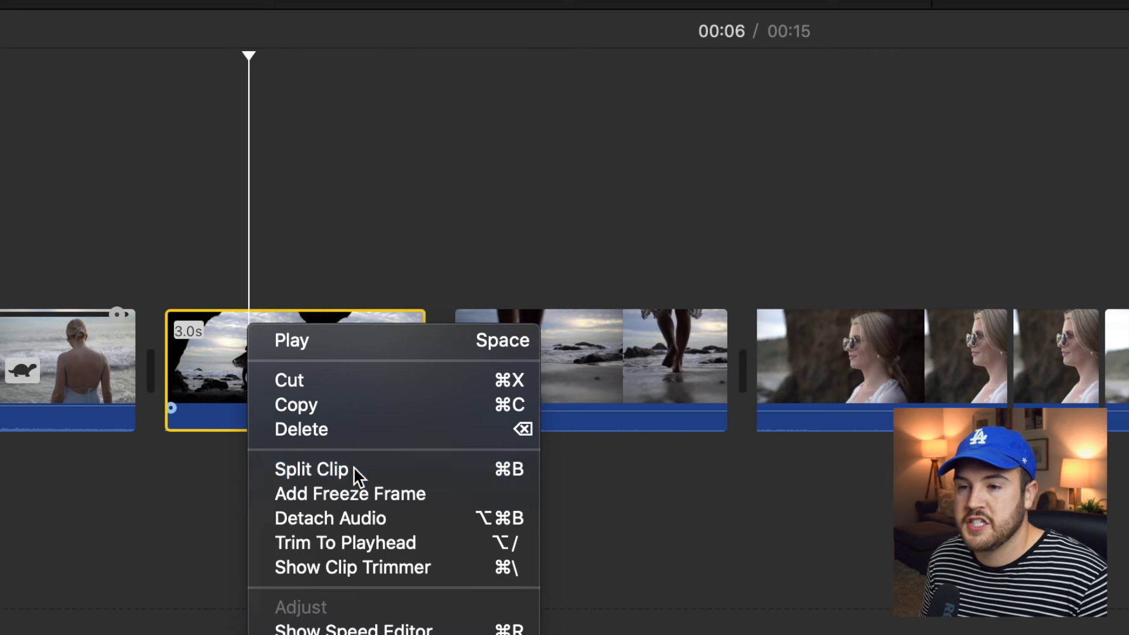
Apply the Ken Burns crop style to the second portion of the split cave clip.
click(288, 364)
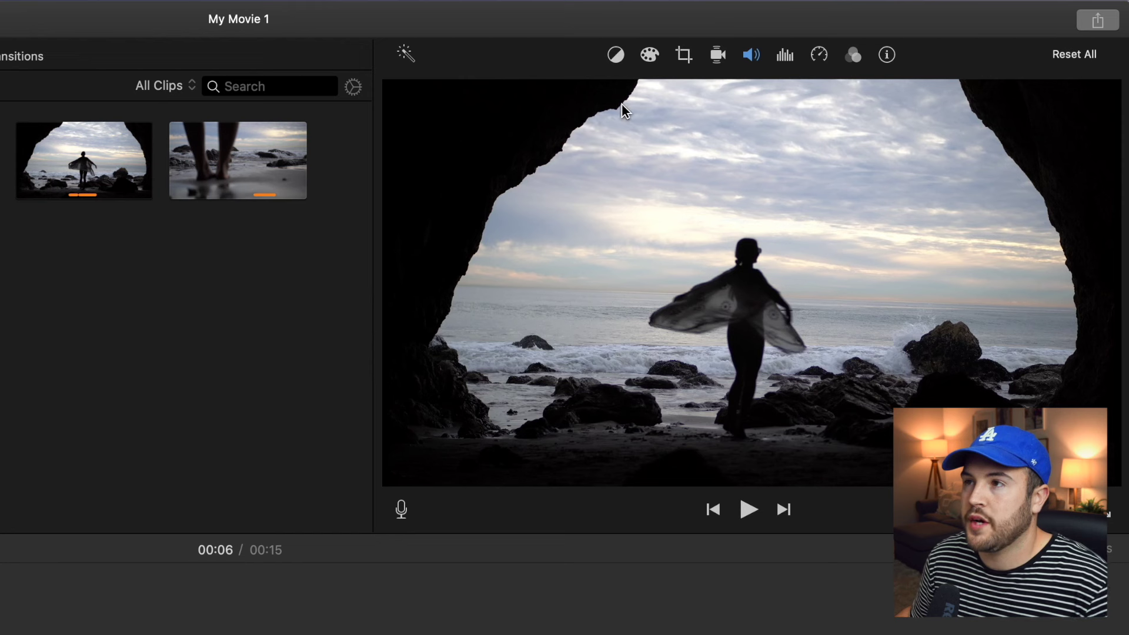
click(683, 57)
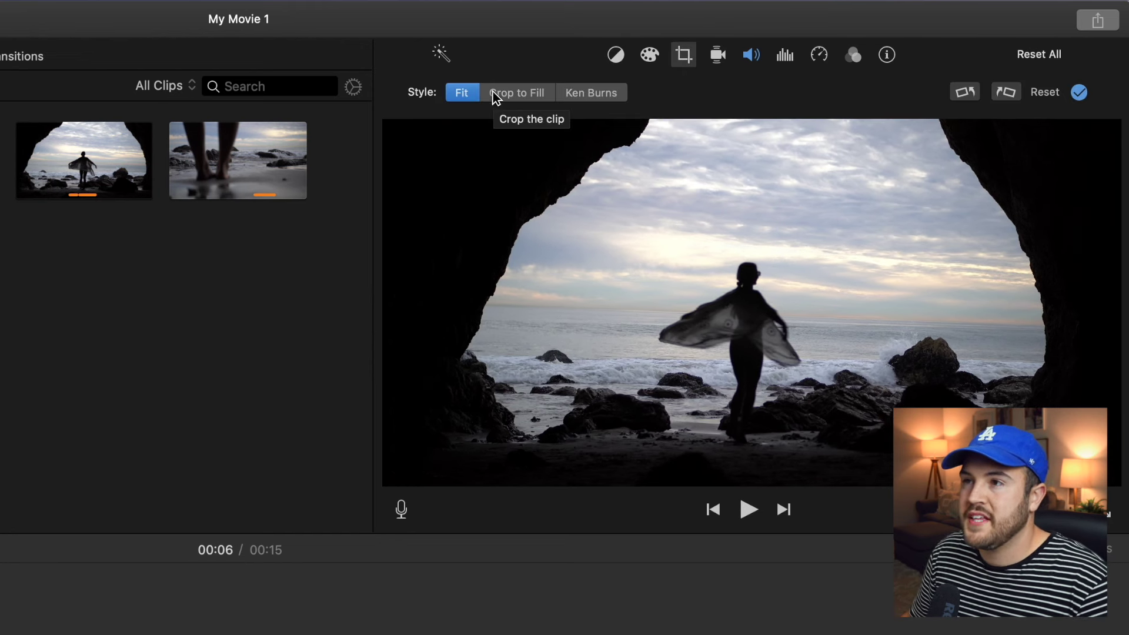
click(591, 96)
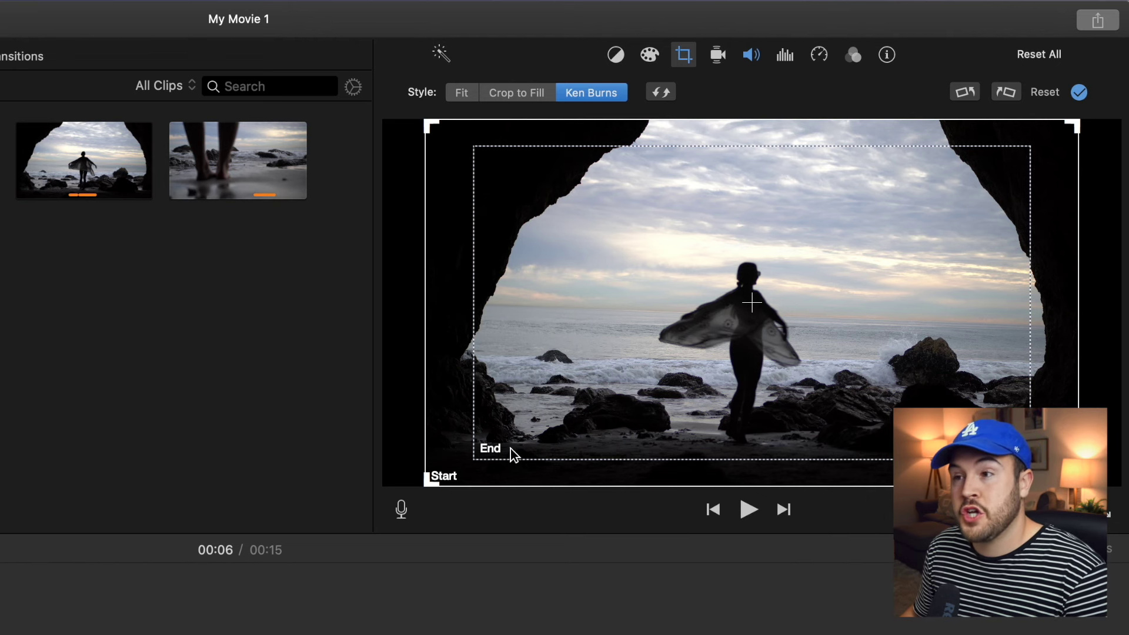
click(531, 421)
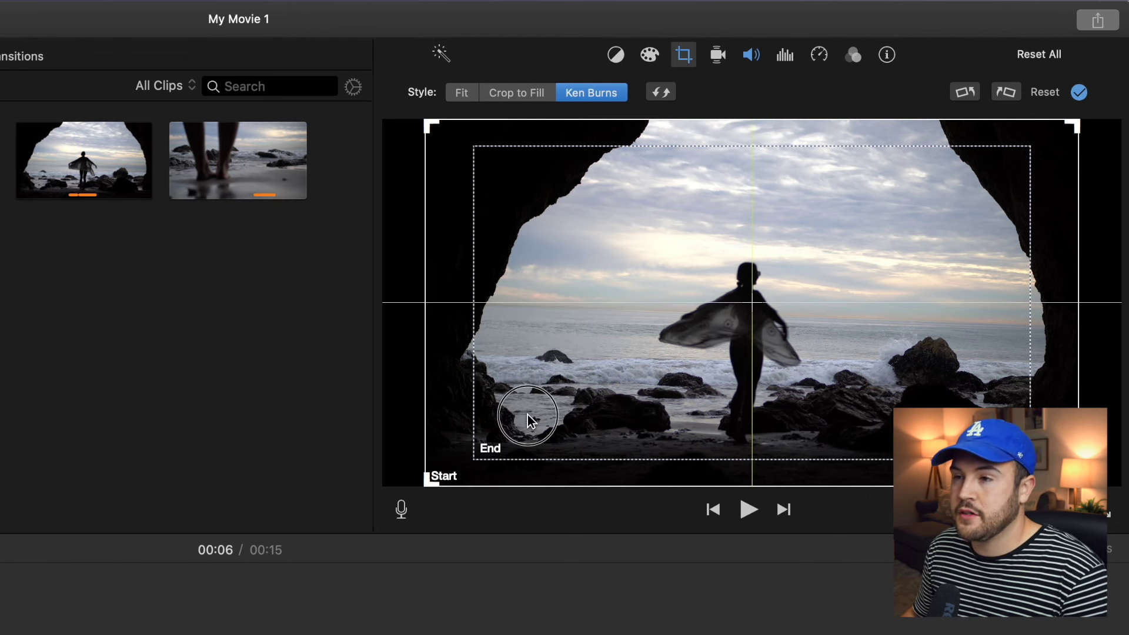
Shrink and center the Ken Burns end frame around the silhouetted woman, and apply the crop.
click(495, 454)
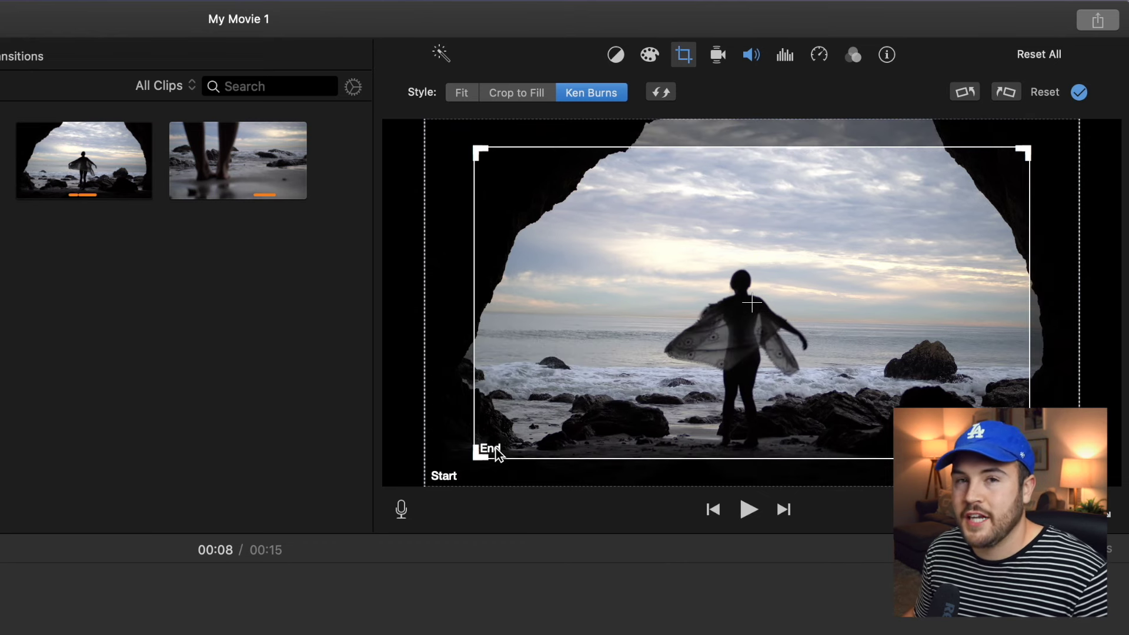
drag(478, 454, 681, 340)
drag(714, 296, 600, 422)
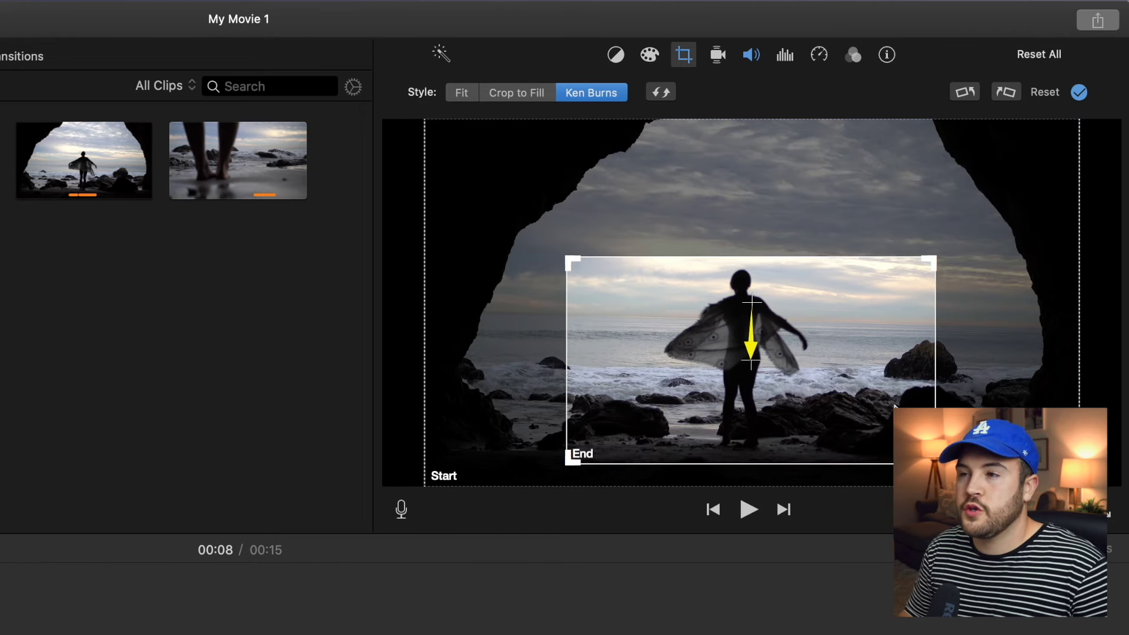
drag(931, 259, 943, 251)
drag(904, 326, 887, 326)
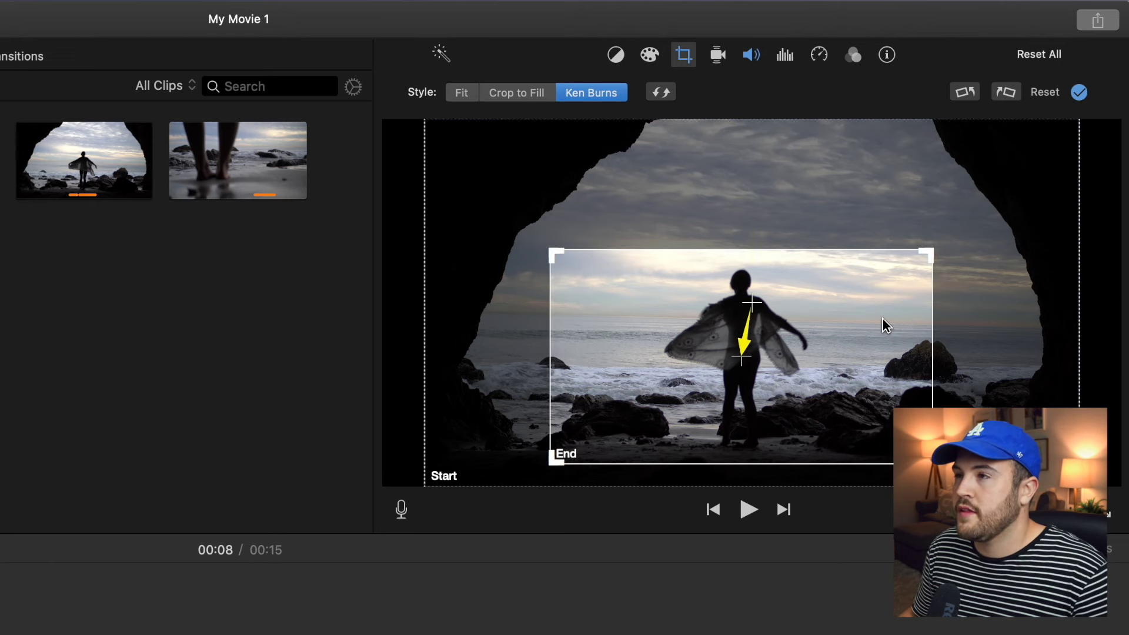
click(1079, 93)
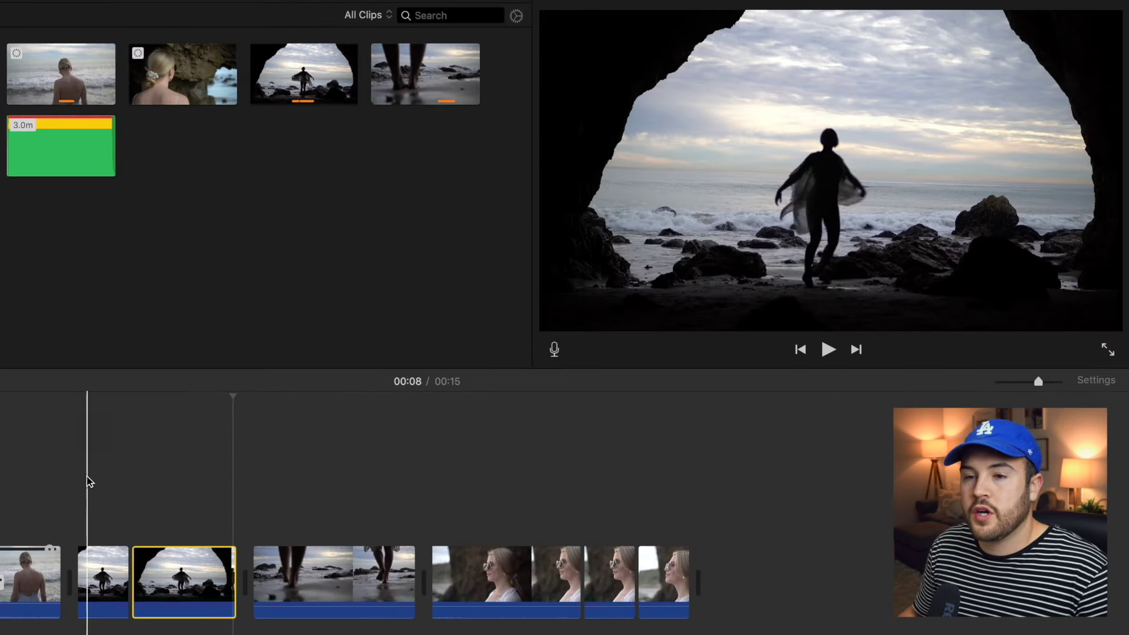
Play both cave clip portions from about 00:05 to review the zoom, and move the playhead back to the second portion's end.
click(79, 476)
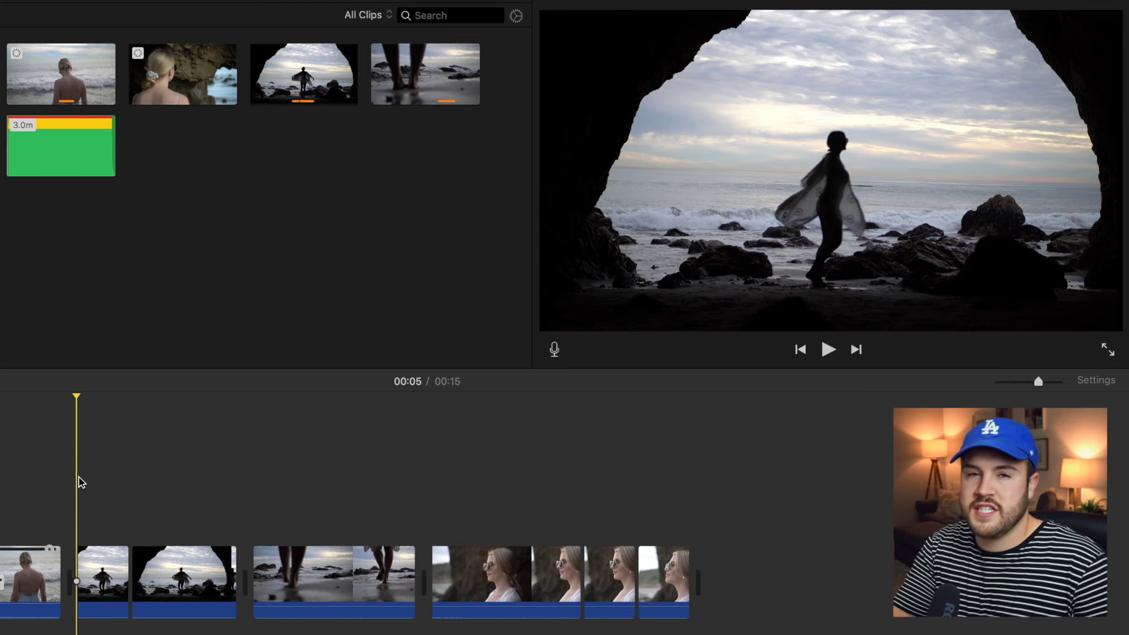
key(space)
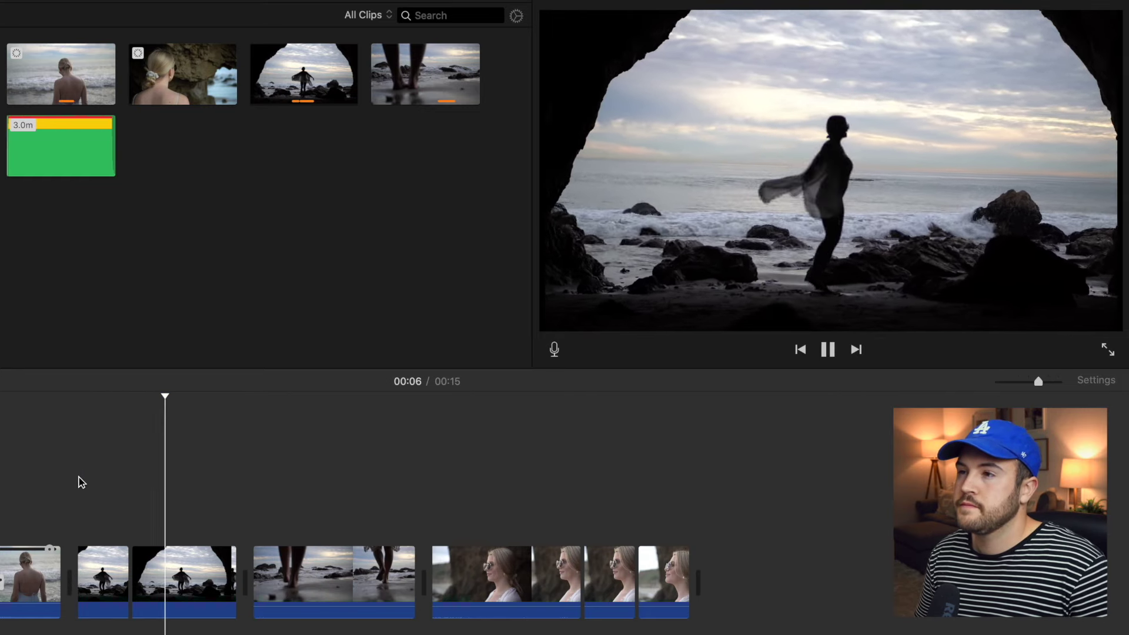
key(space)
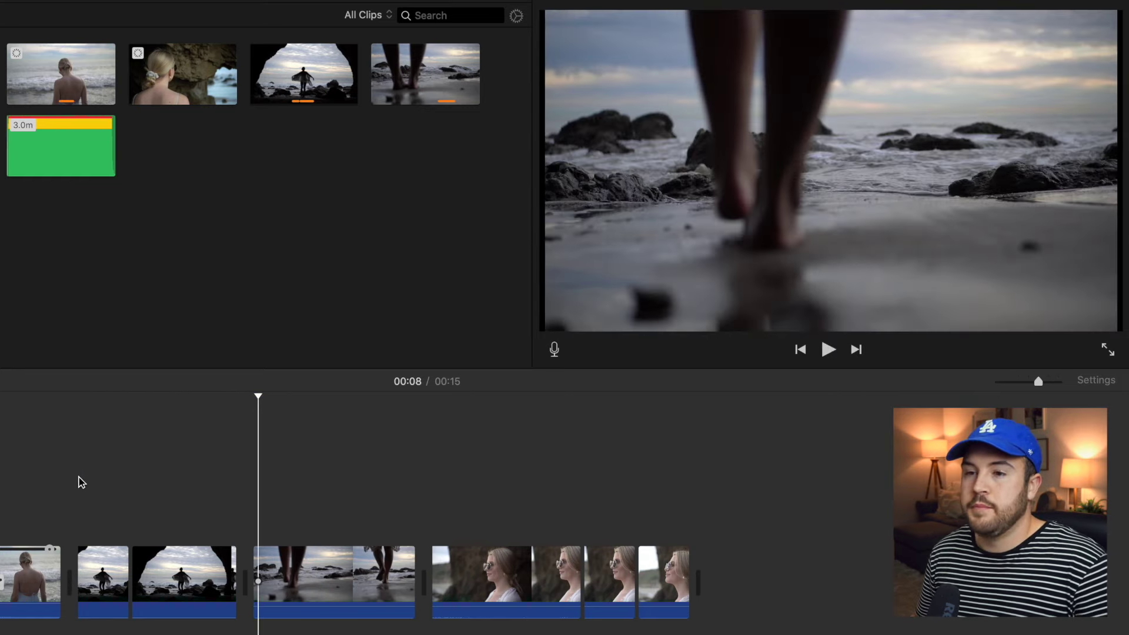
drag(258, 398, 230, 397)
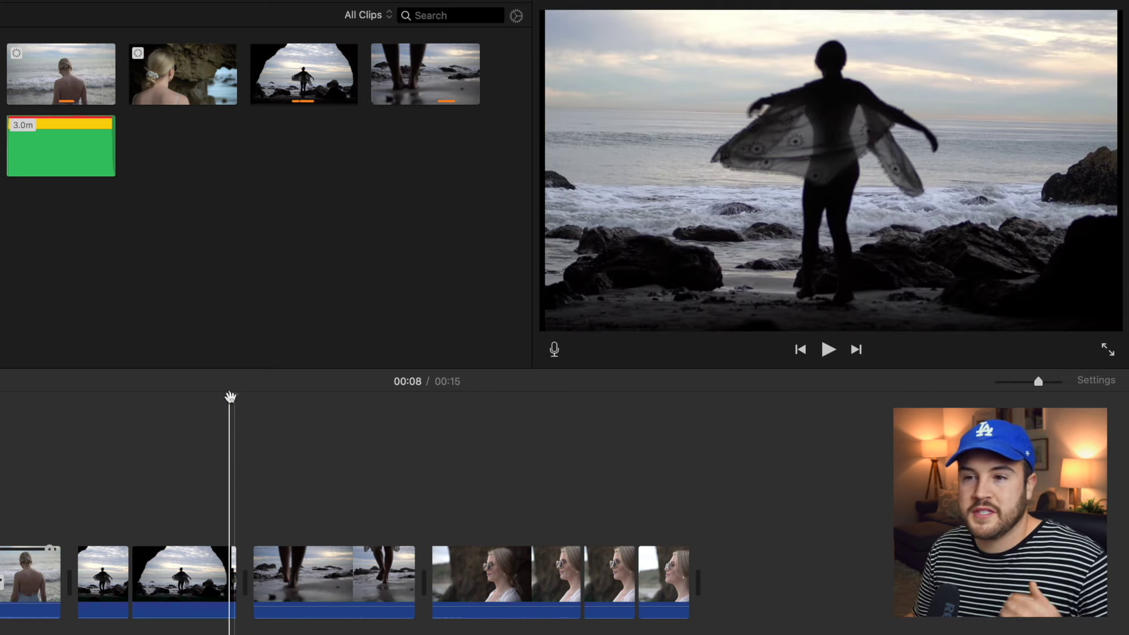
Split the second portion of the cave silhouette clip at about 00:07.
drag(230, 397, 177, 483)
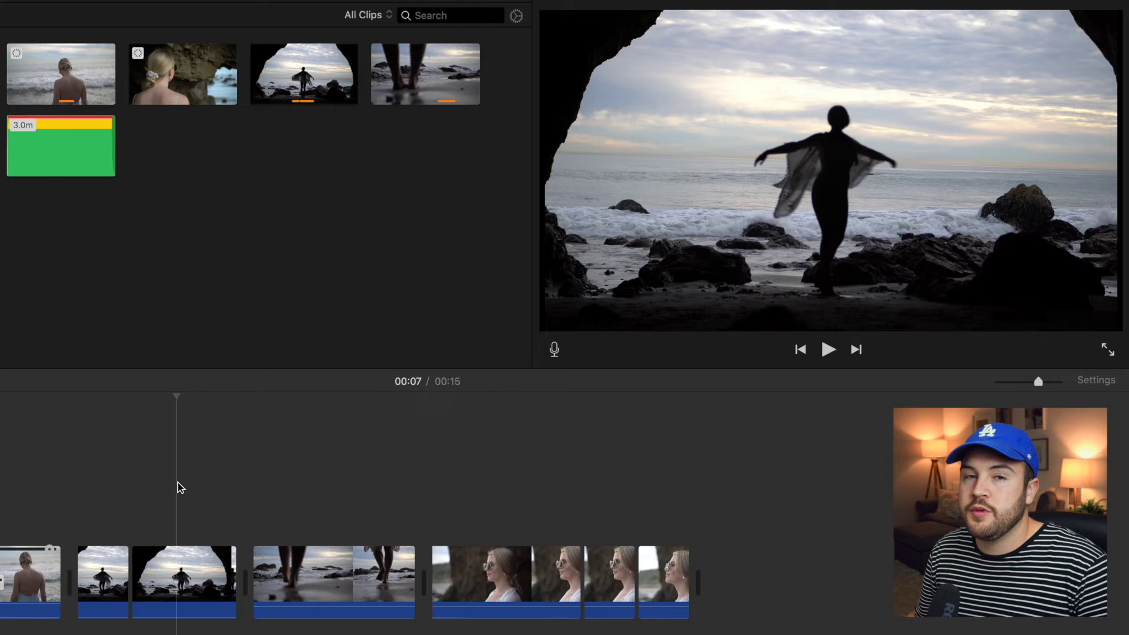
click(178, 565)
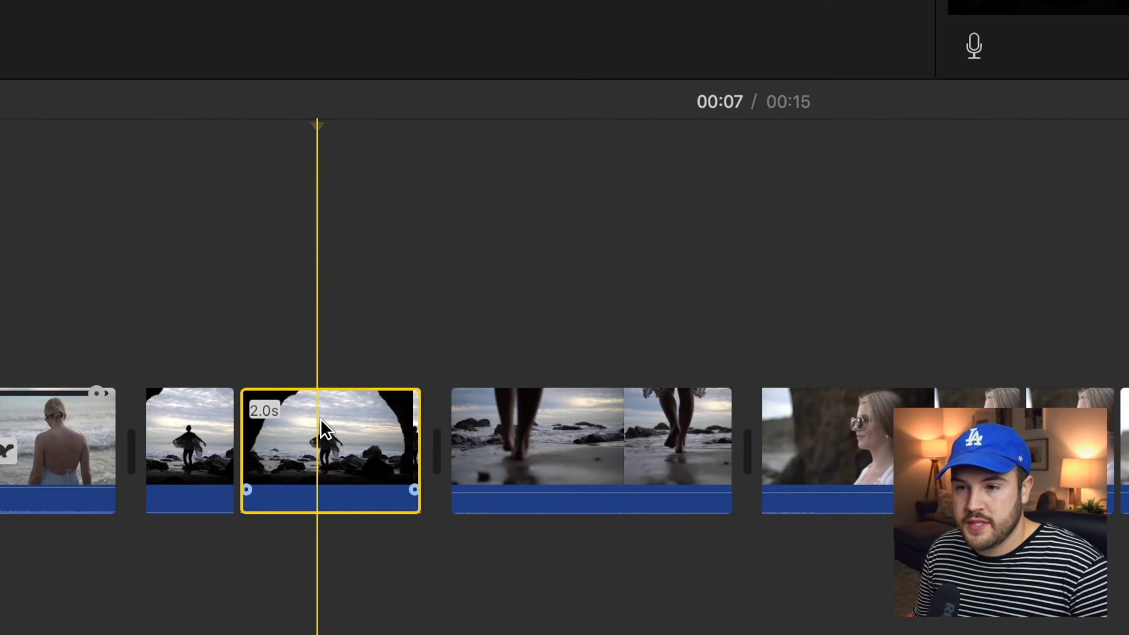
key(super+b)
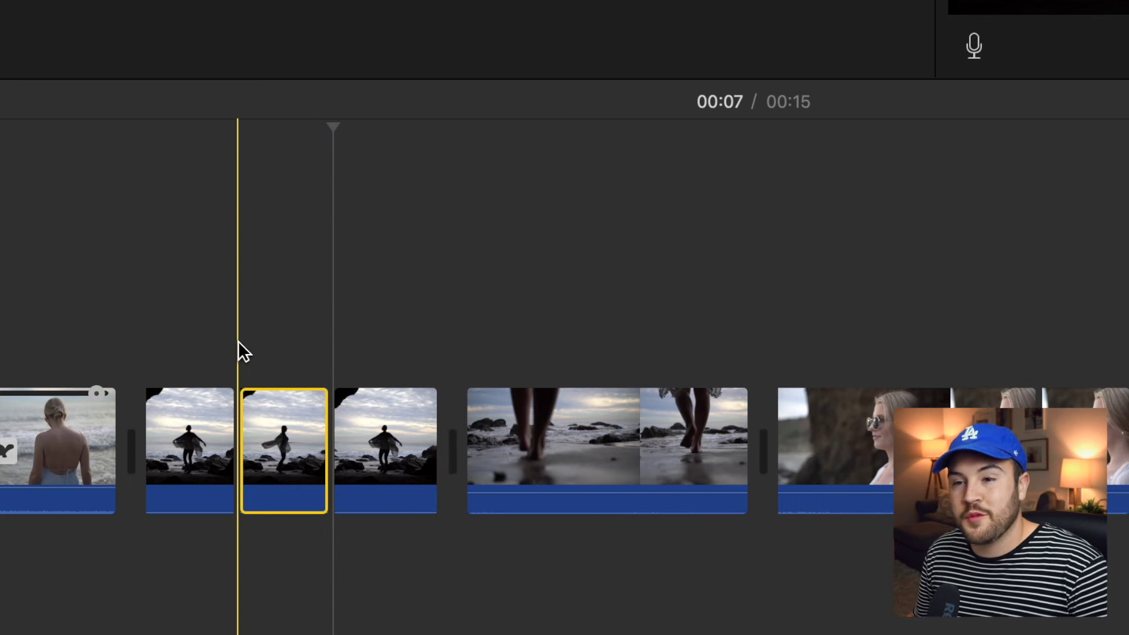
Play the three cave clip portions from about 00:05, and scrub back through them to review the cuts.
click(168, 329)
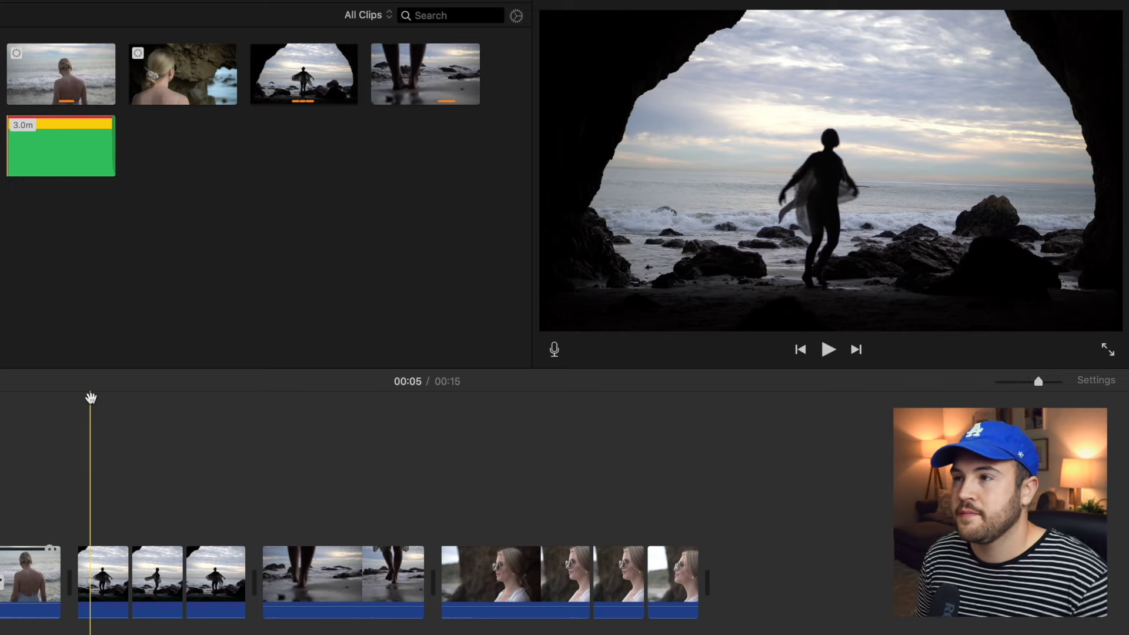
key(space)
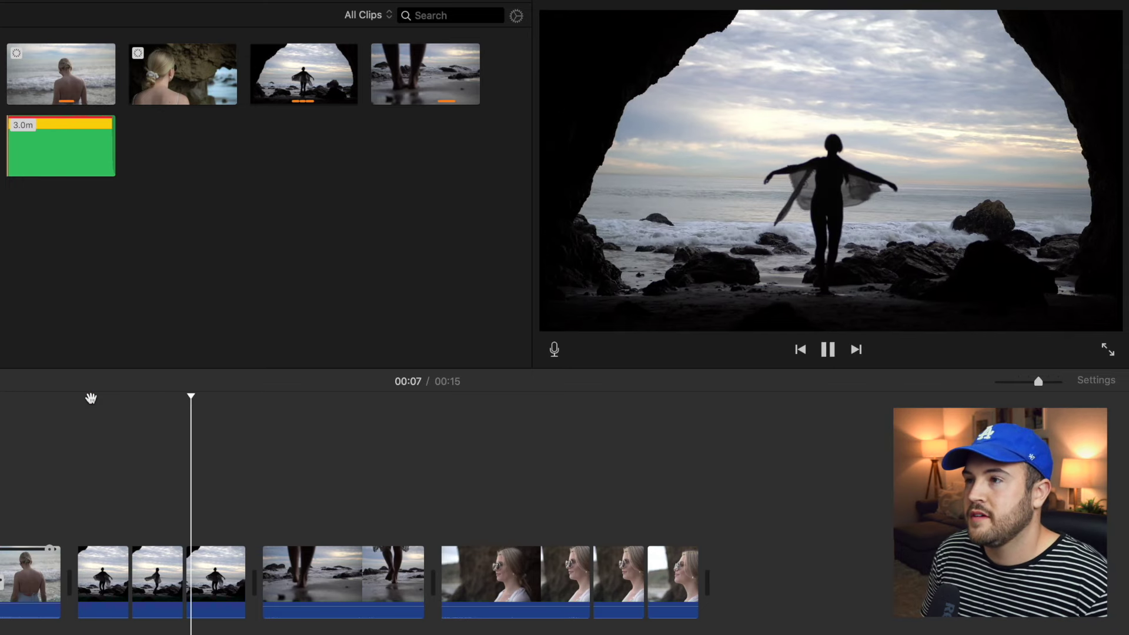
key(space)
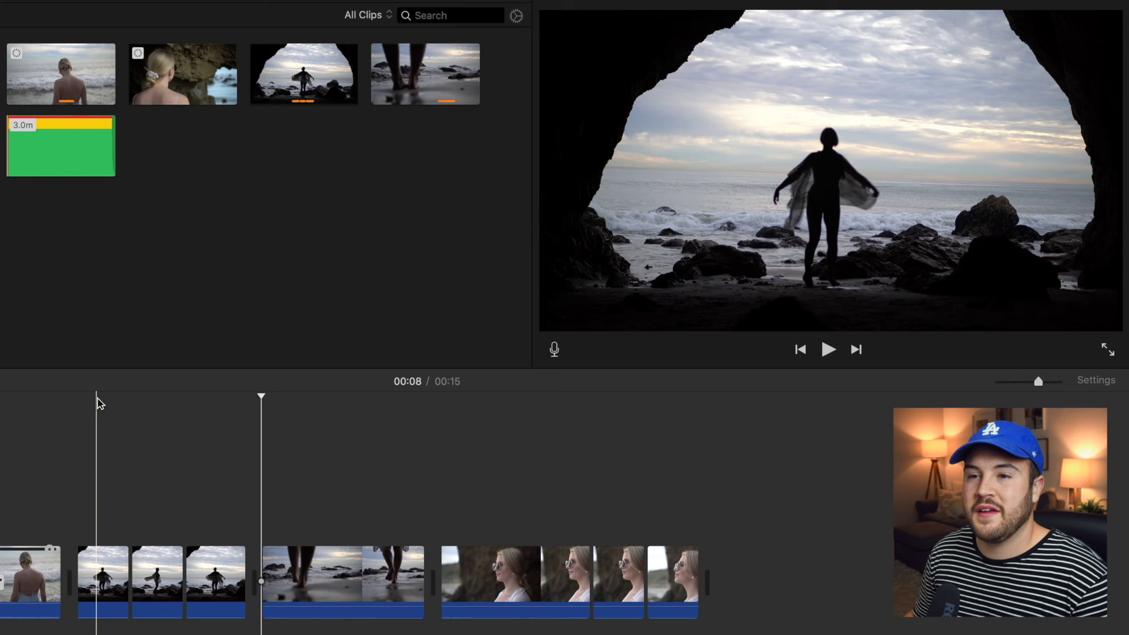
click(109, 400)
drag(112, 400, 209, 440)
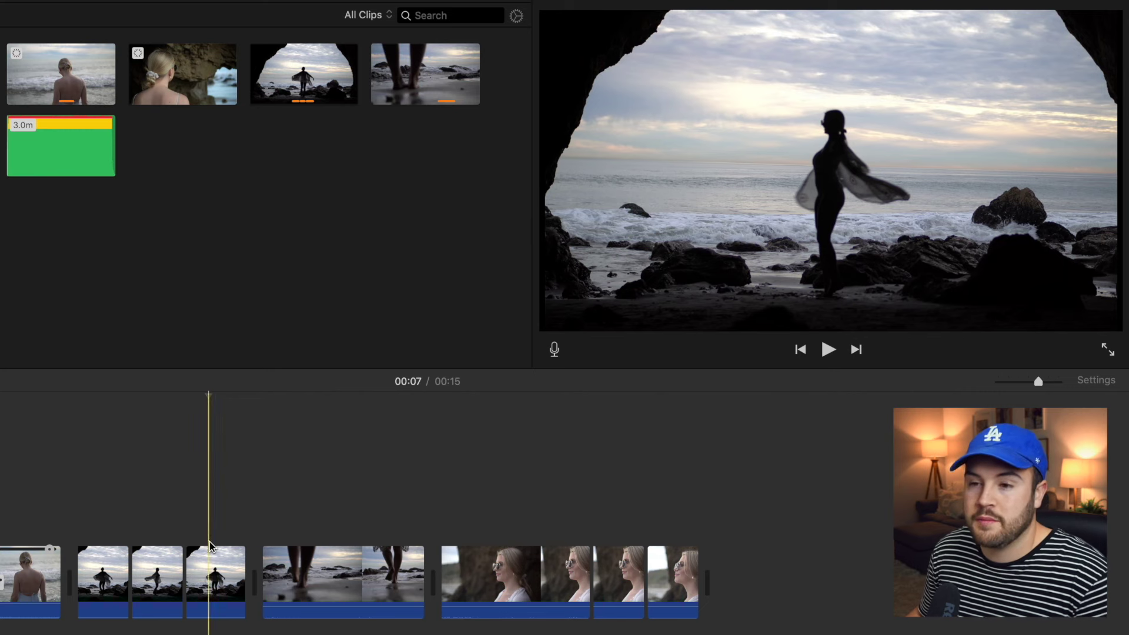
Swap the Ken Burns start and end frames on the third cave portion, and apply Crop to Fill with the tight frame around the woman.
click(222, 564)
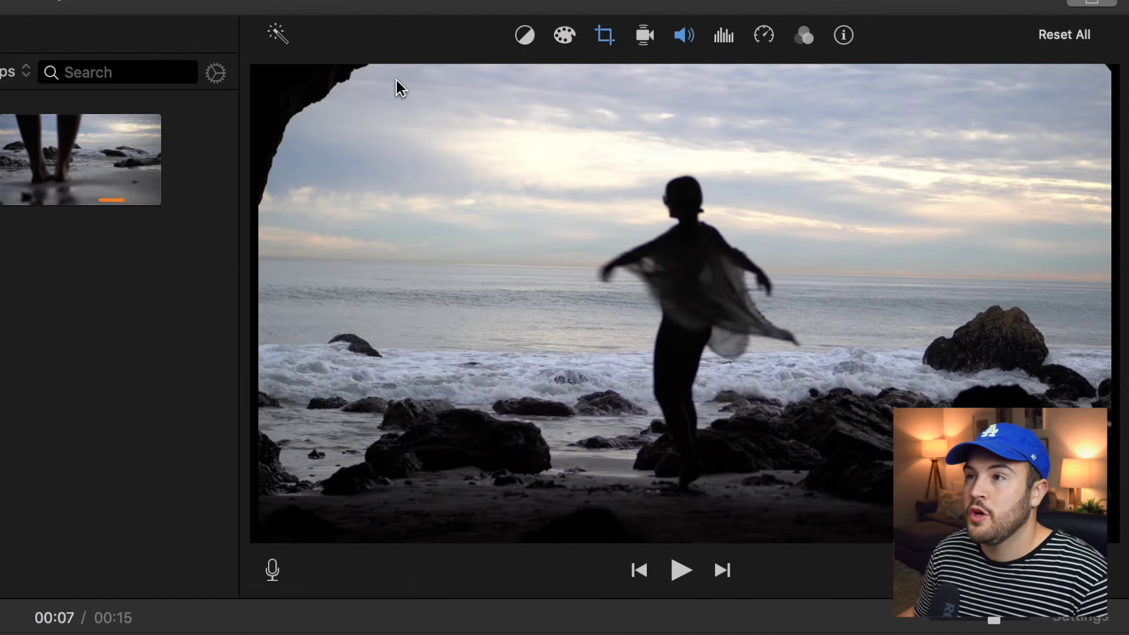
click(605, 37)
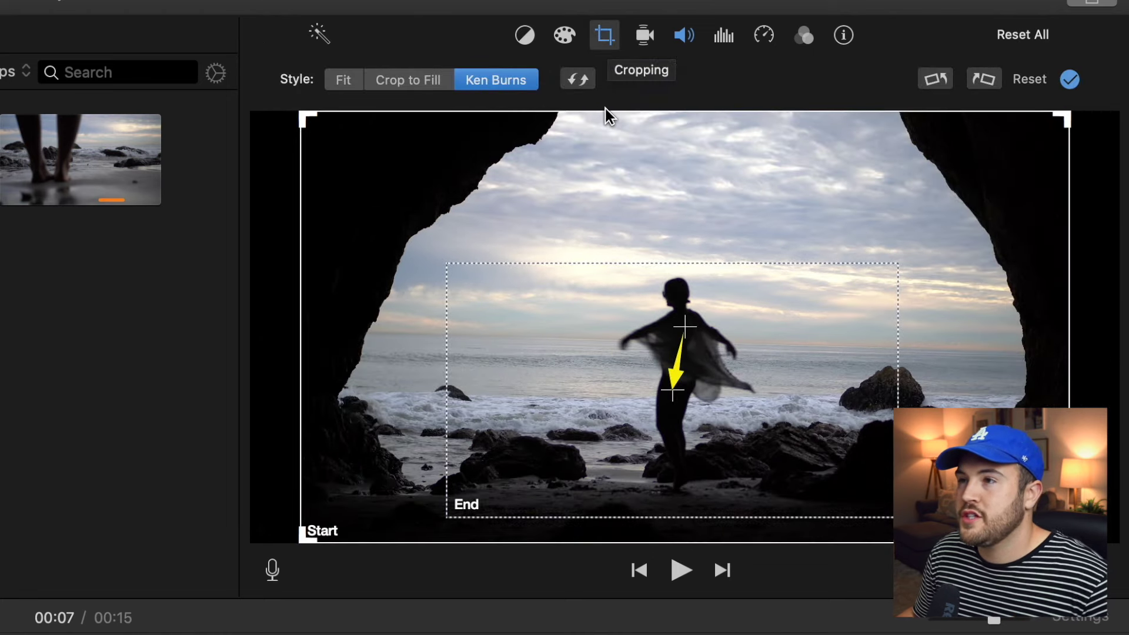
click(461, 507)
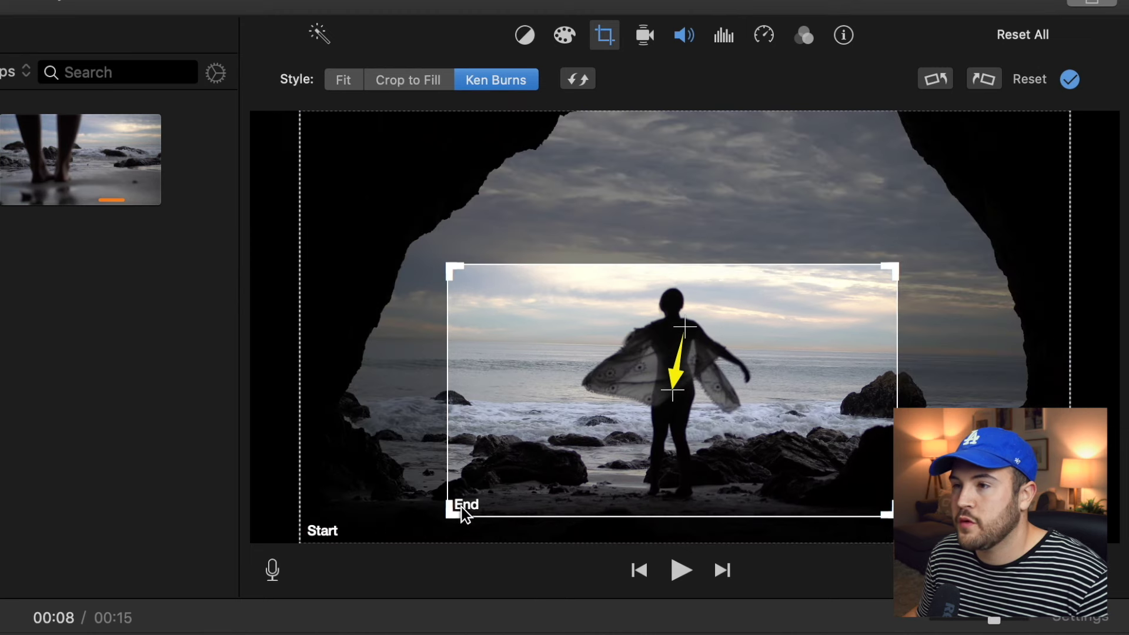
click(323, 528)
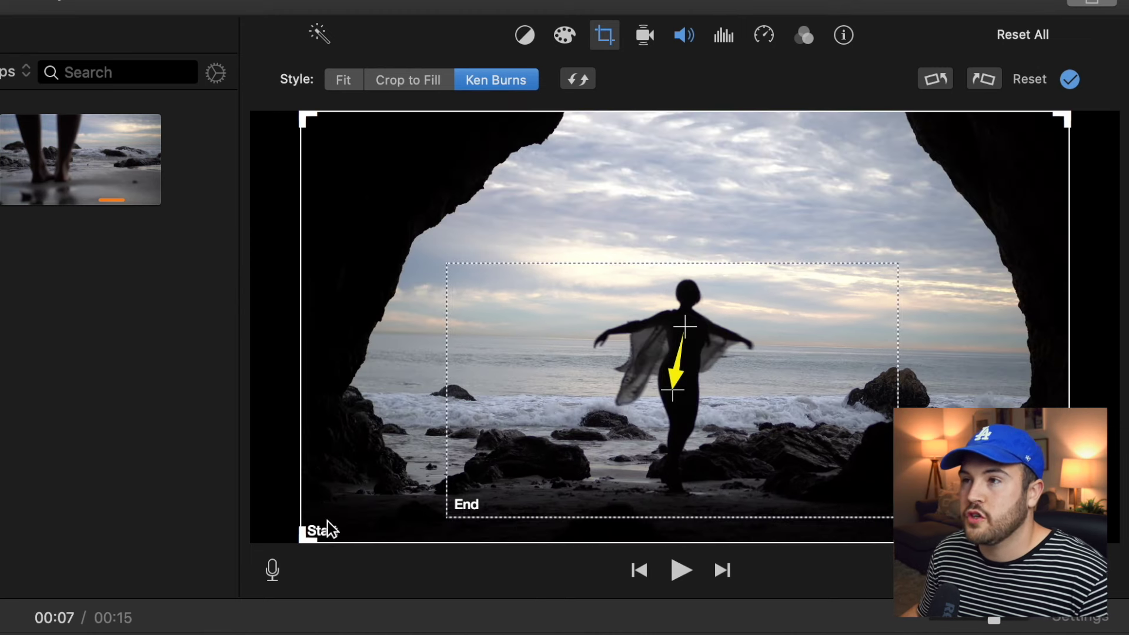
click(587, 83)
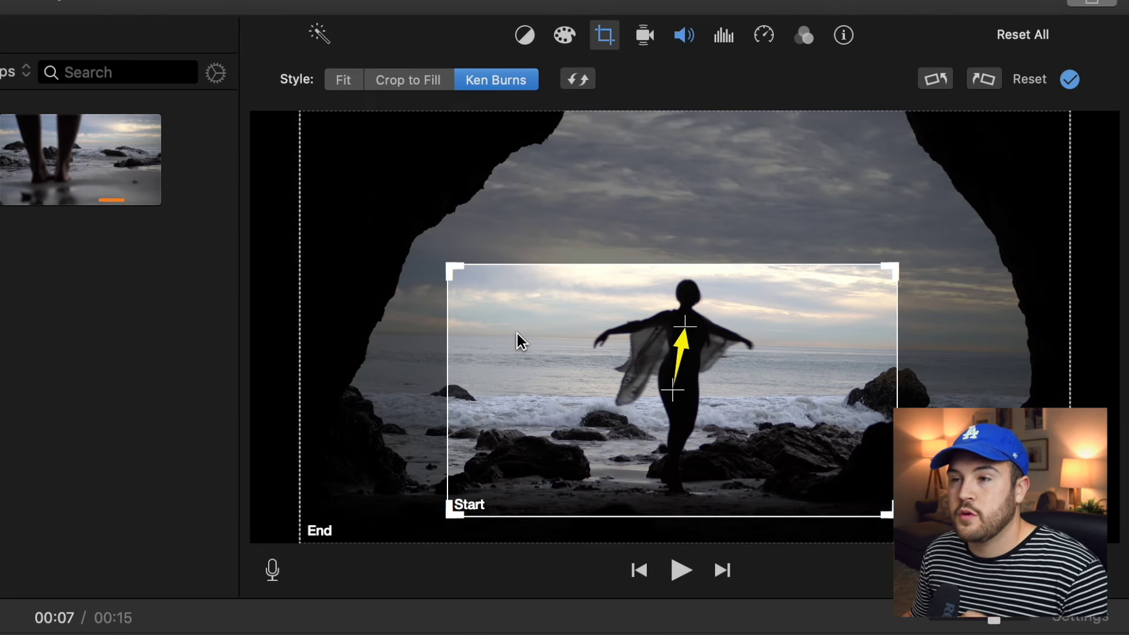
click(422, 79)
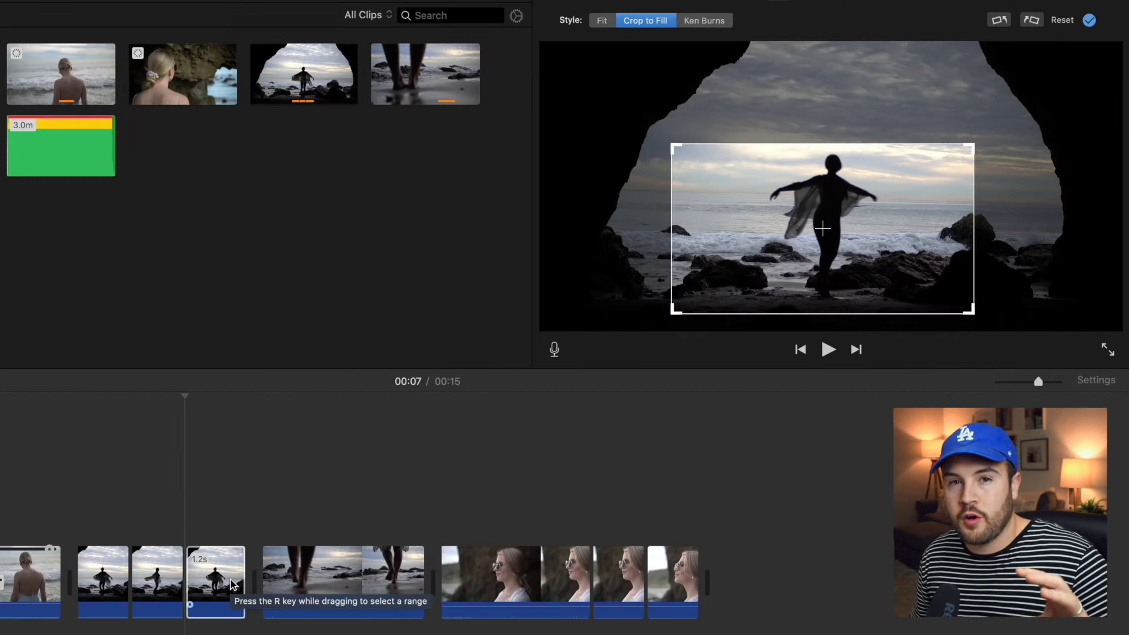
click(1090, 21)
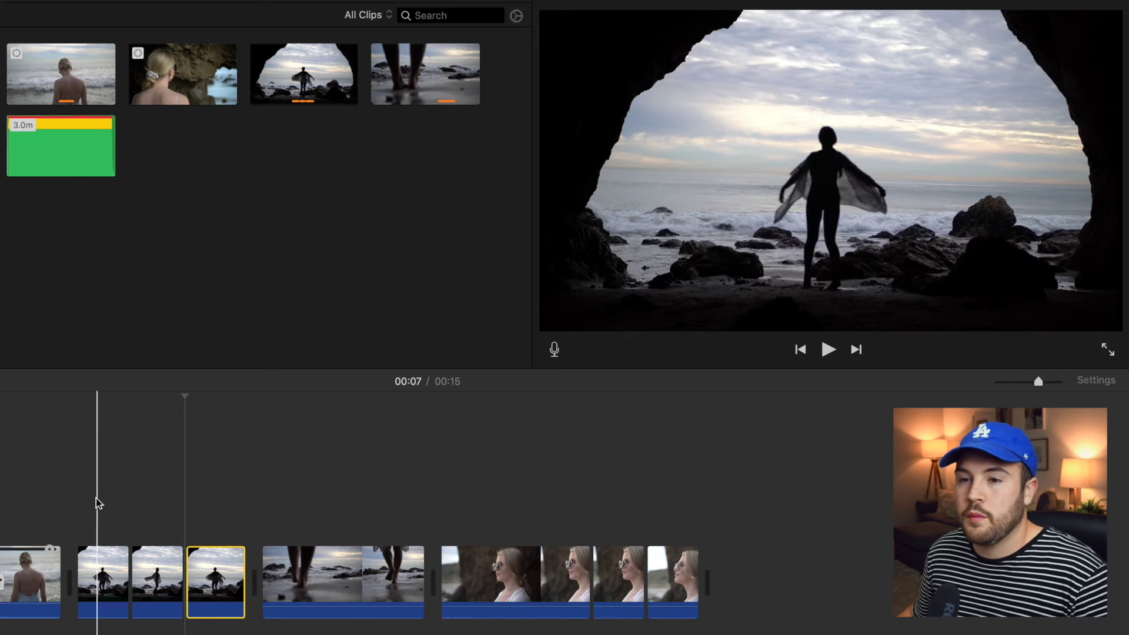
Play the cave portions from about 00:05 to review the tighter crop, and play the movie from its beginning.
click(80, 495)
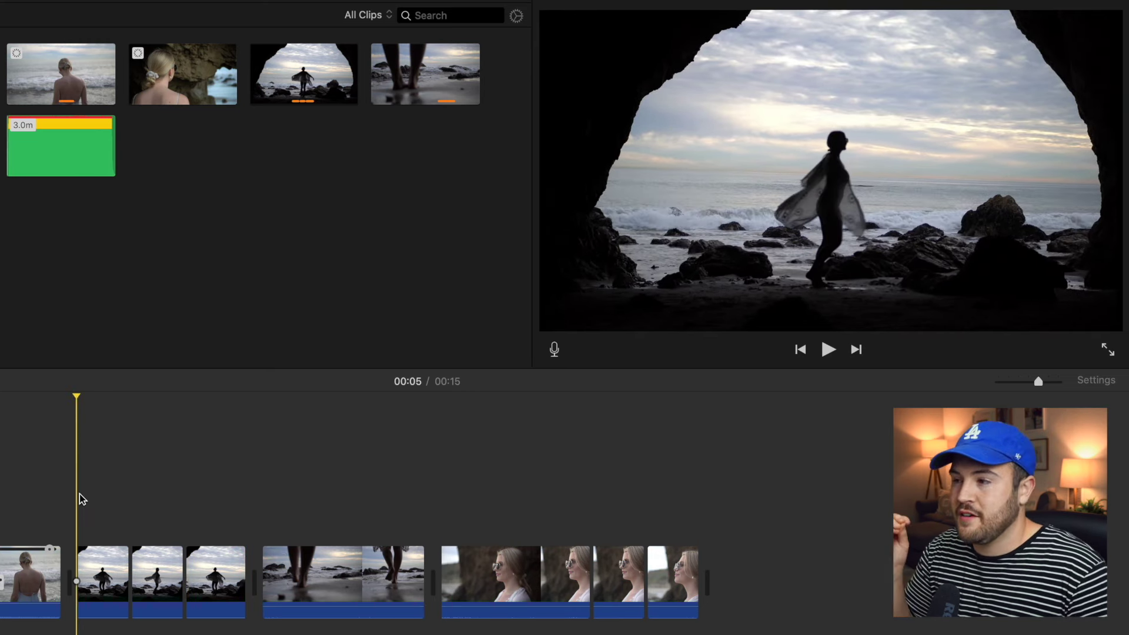
key(space)
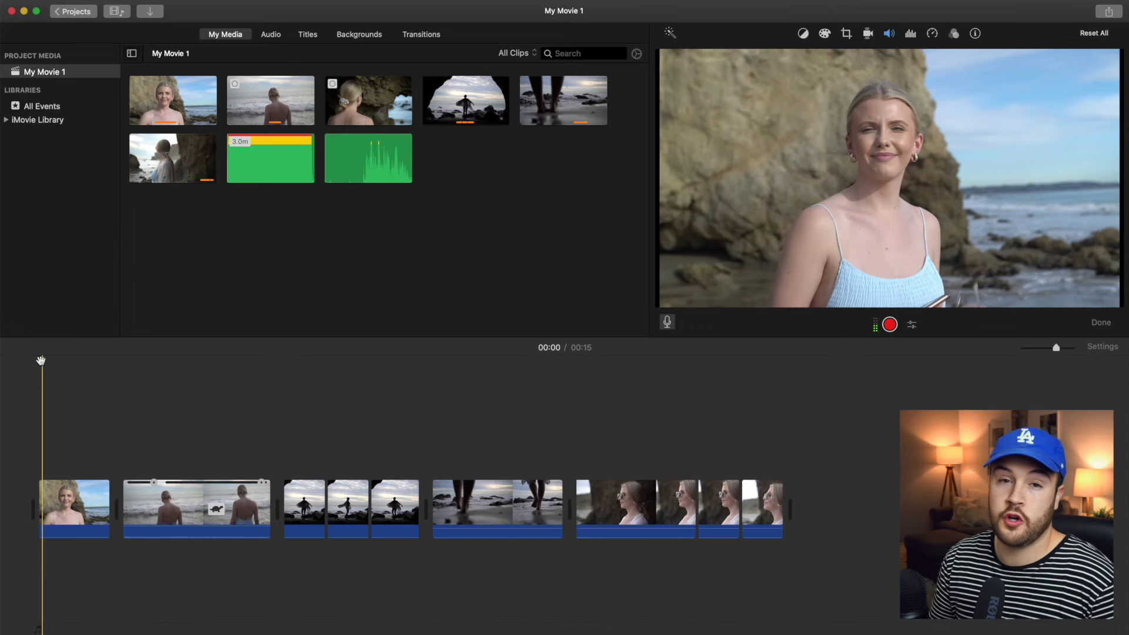
click(44, 359)
key(space)
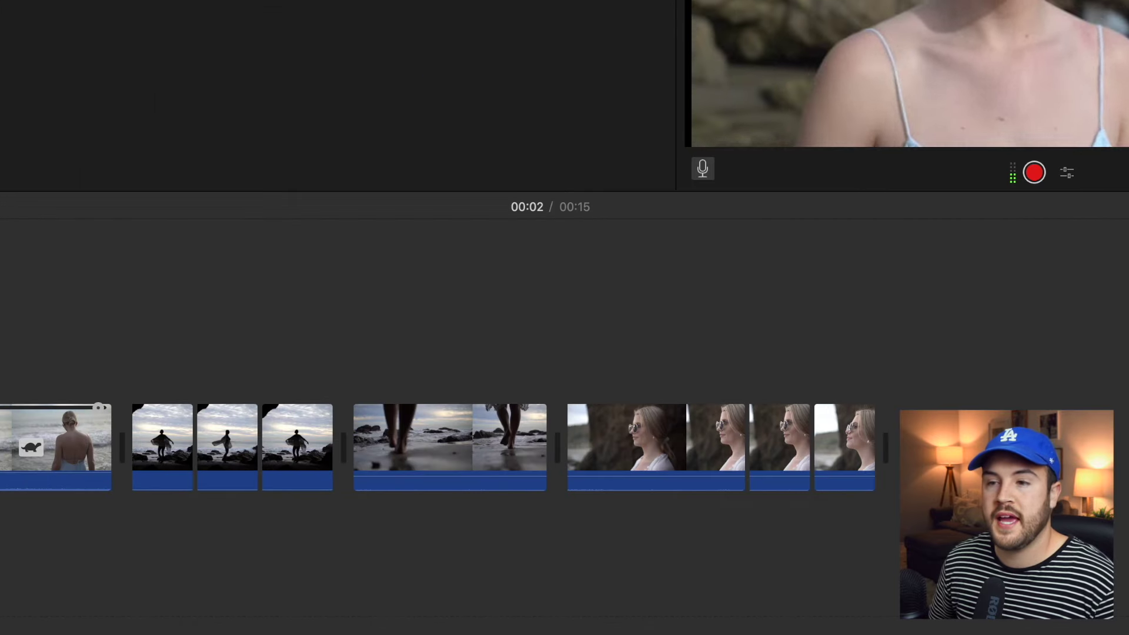
Extend the end of the walking feet clip to 5.3 s, and place the playhead at its start at 00:08.
drag(118, 254, 442, 295)
drag(540, 453, 673, 460)
drag(446, 224, 355, 300)
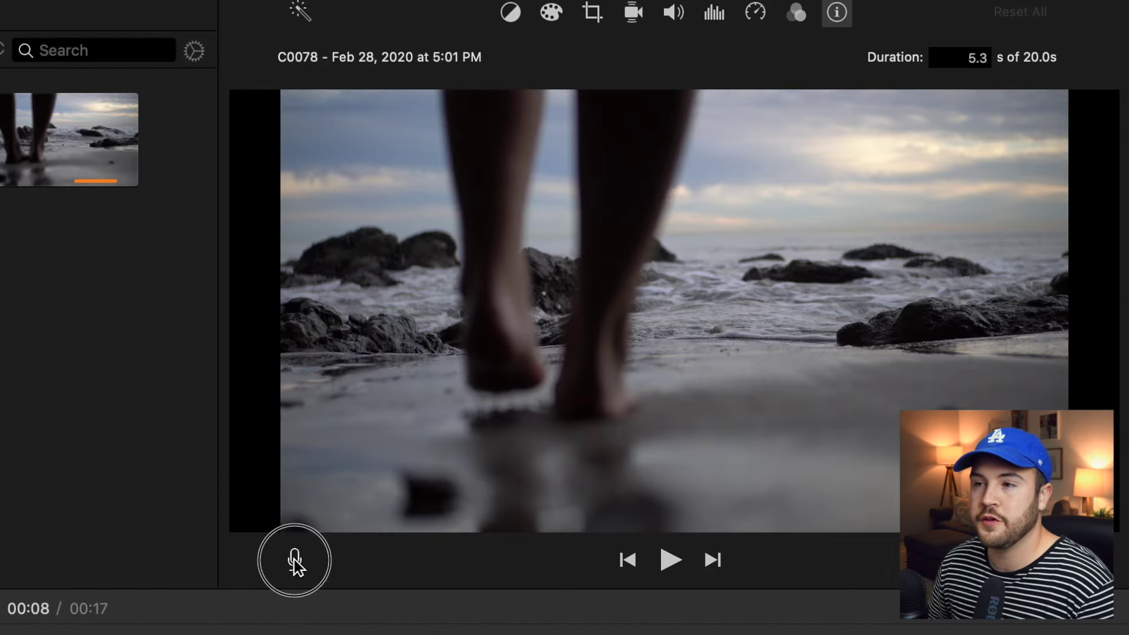
Open the voiceover recording options, set the input source to the USB Advanced Audio Device, and close them.
click(294, 561)
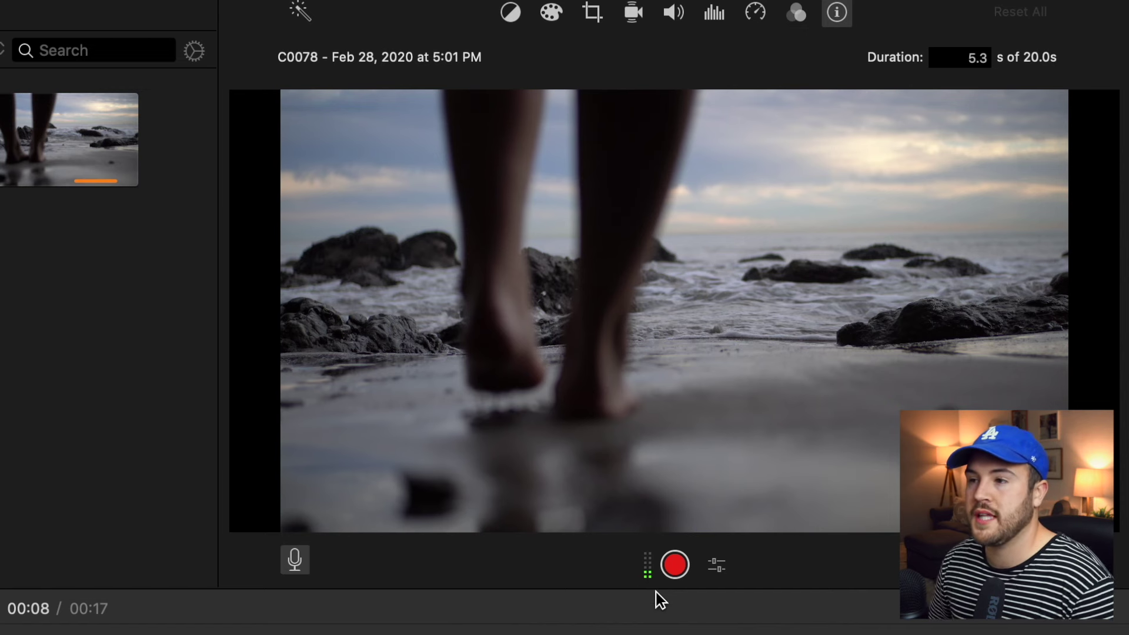
click(717, 566)
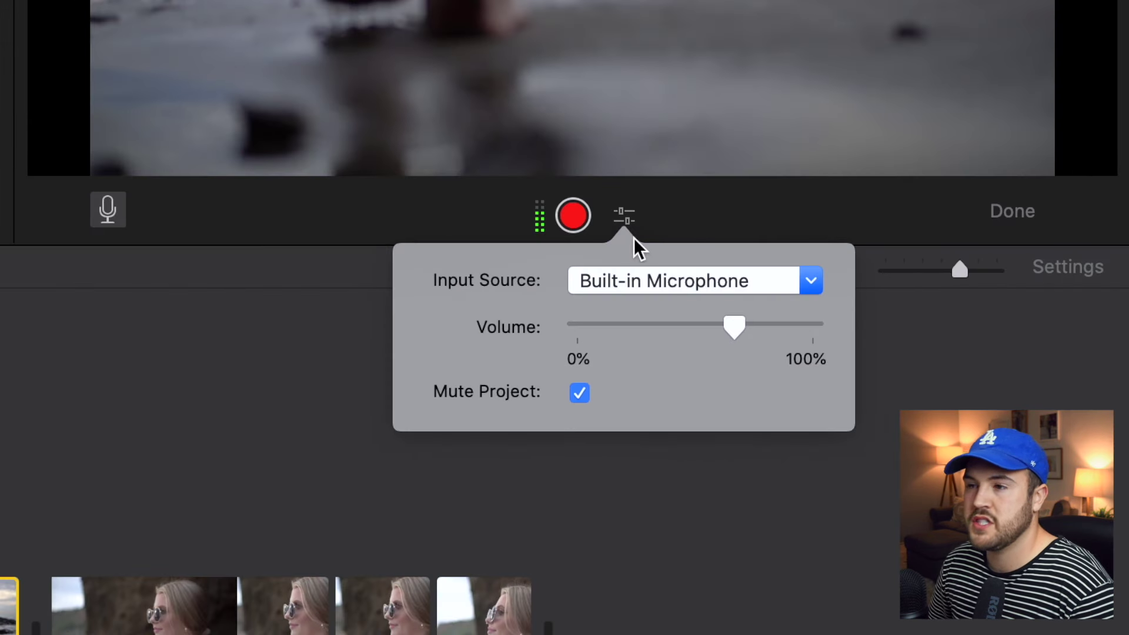
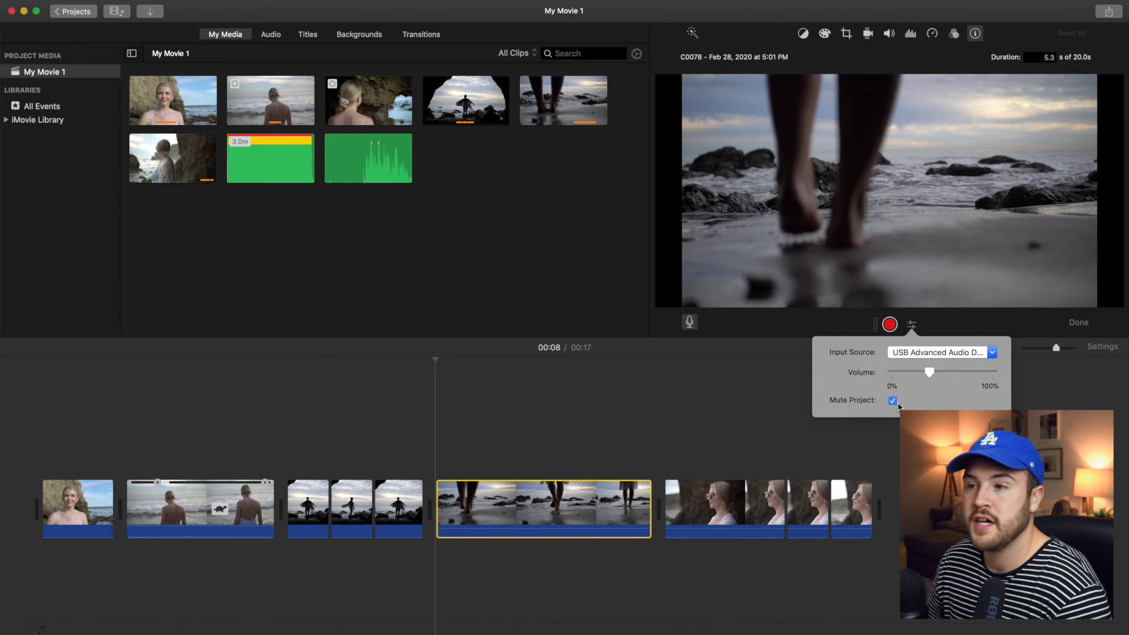
click(782, 388)
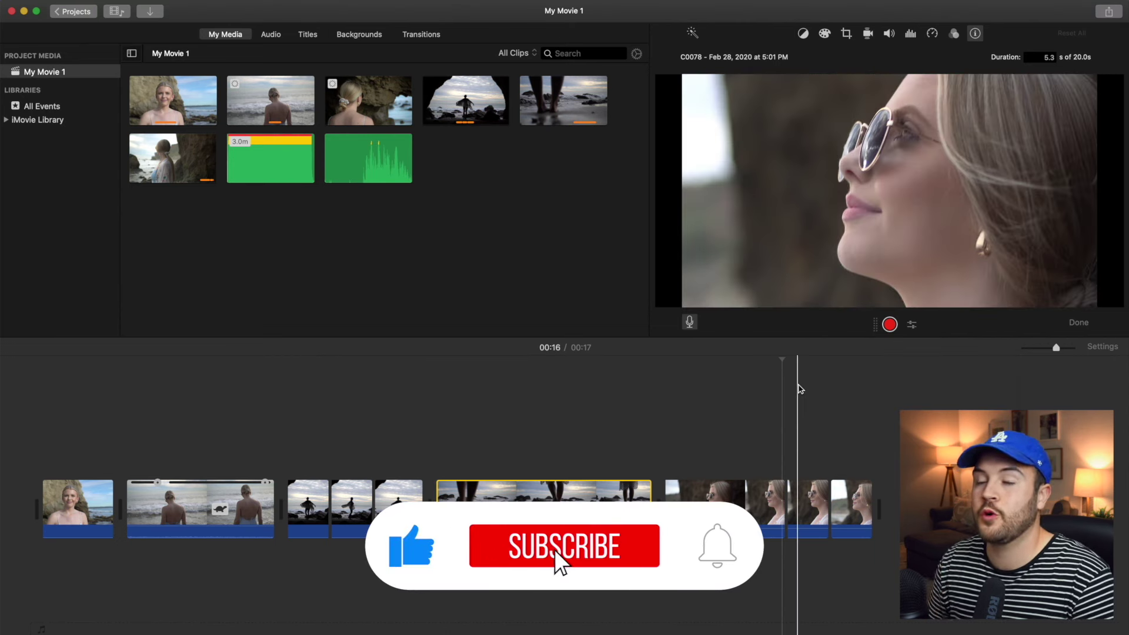
Switch to System Preferences and select USB Advanced Audio Device as the sound input device.
mouse_move(13, 8)
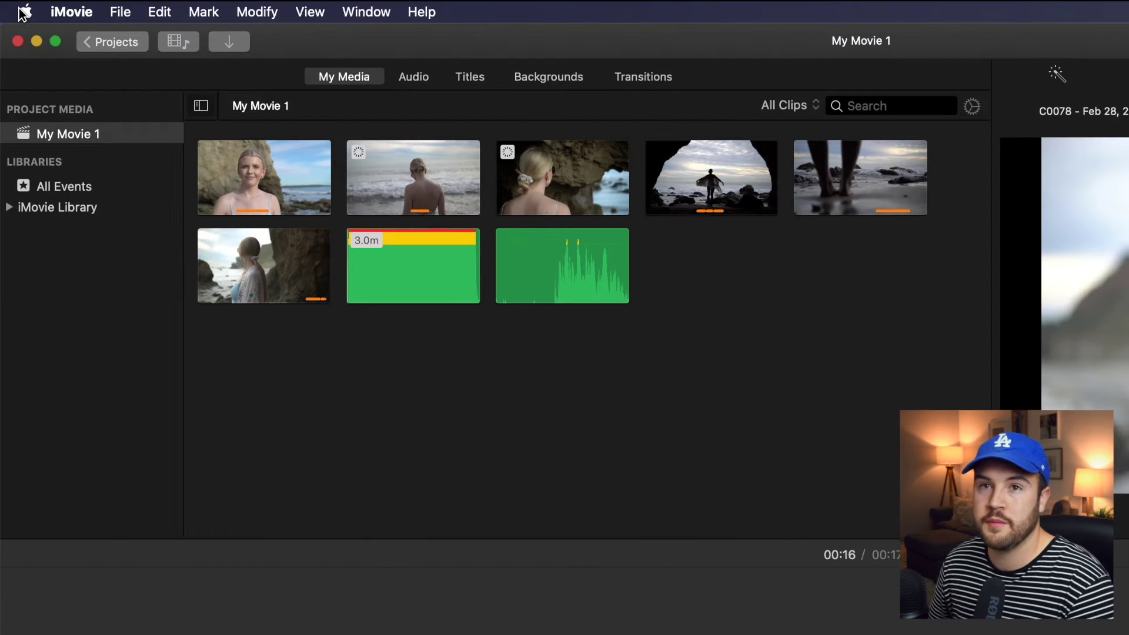
click(27, 17)
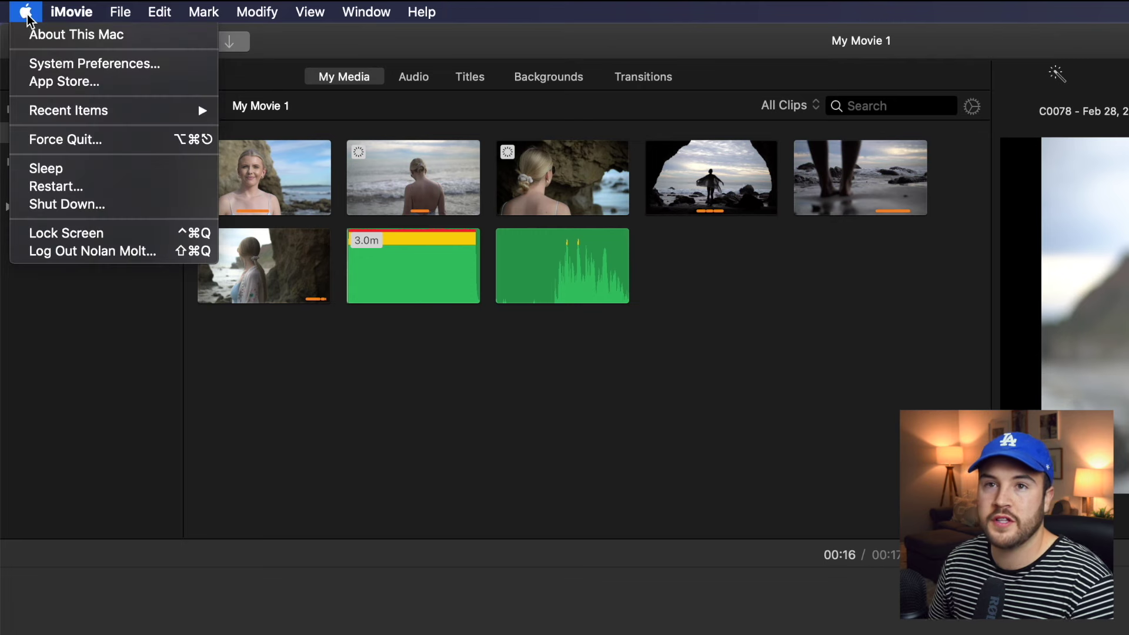
click(38, 64)
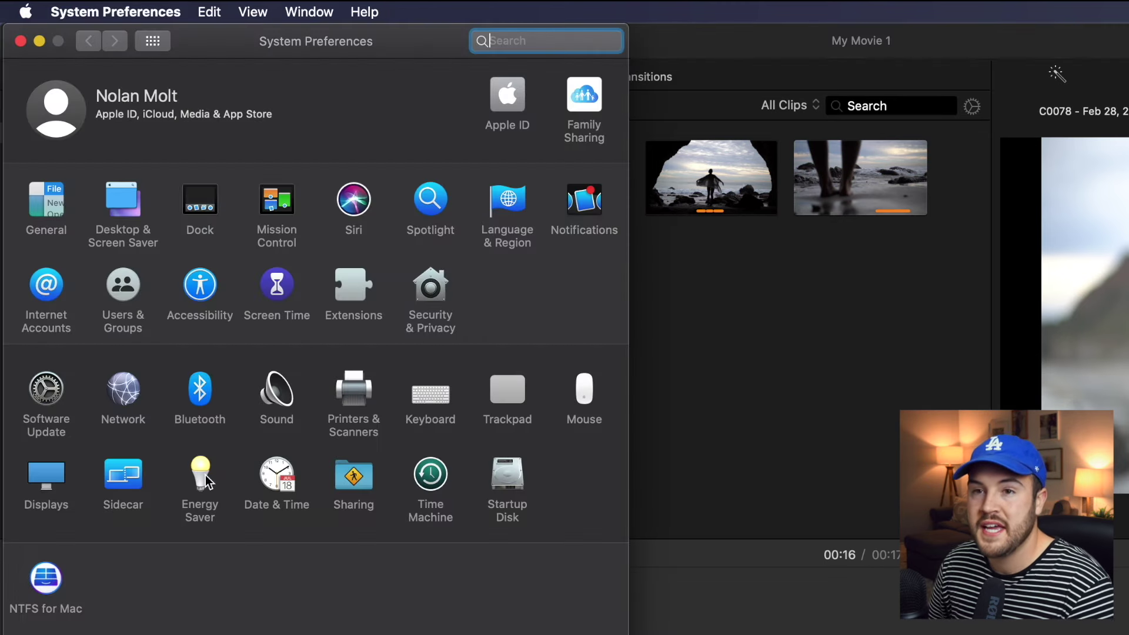
click(283, 395)
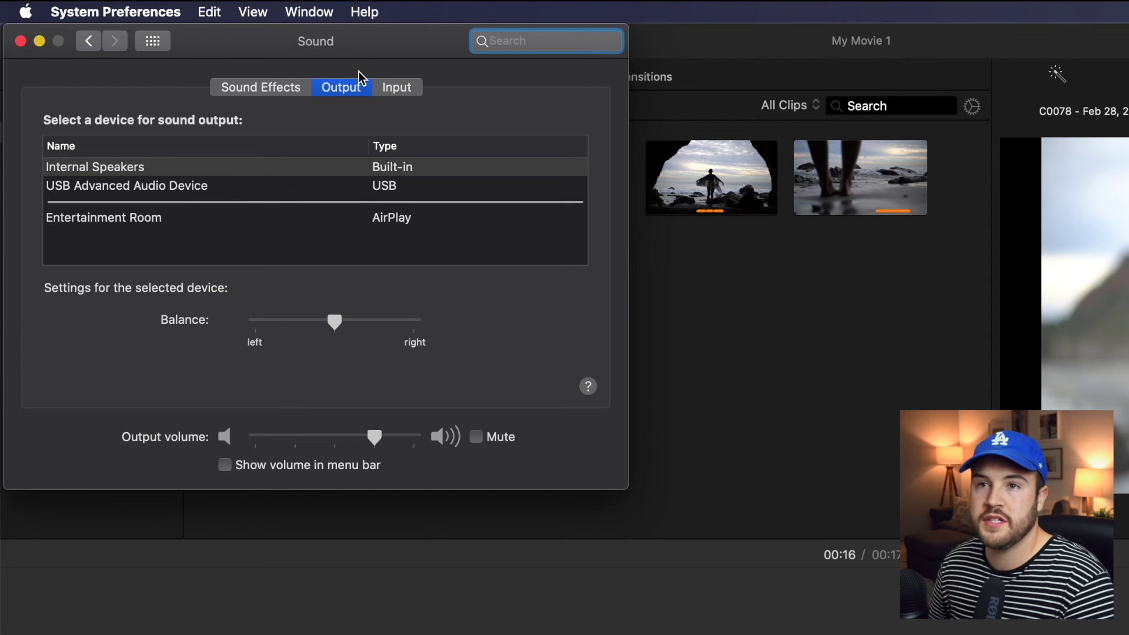
click(392, 90)
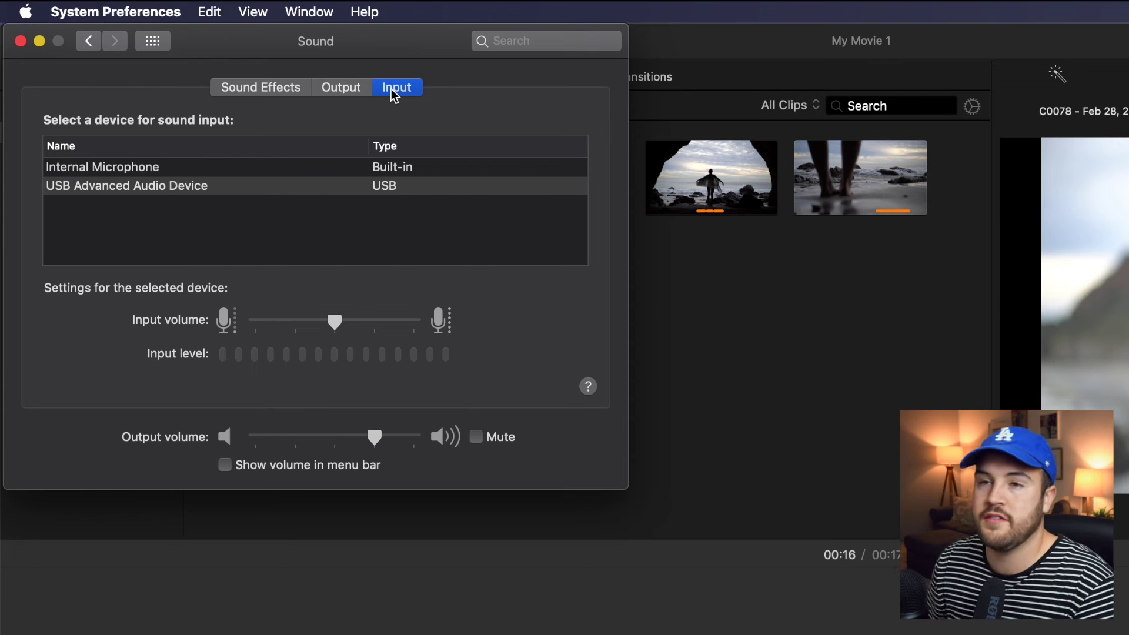
click(258, 184)
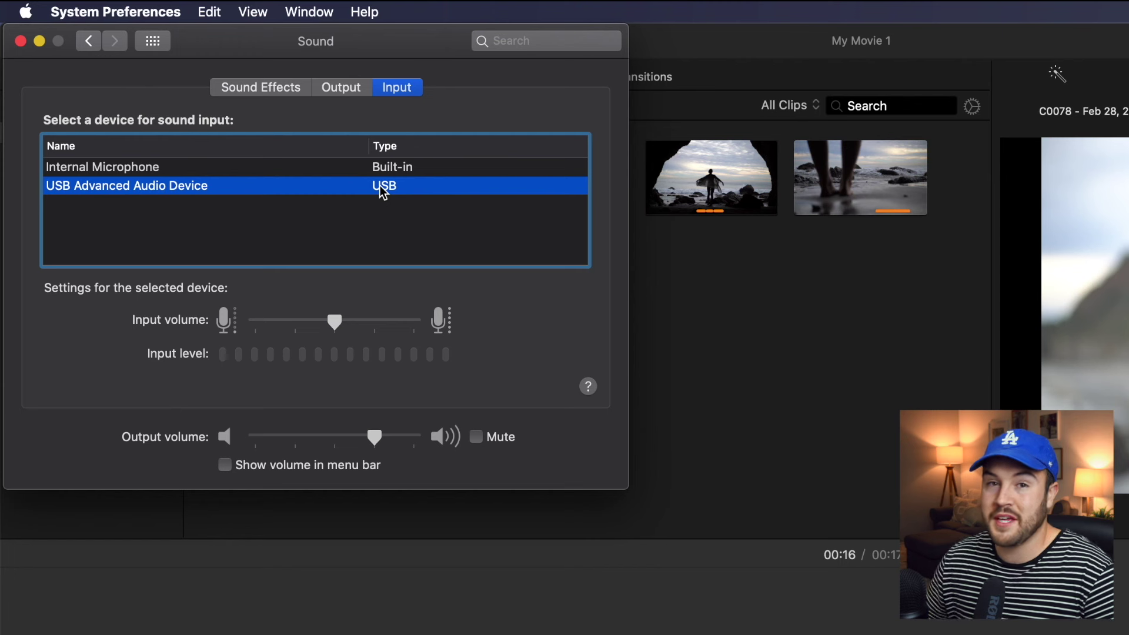
Lower the input volume of the USB Advanced Audio Device to its minimum.
click(336, 325)
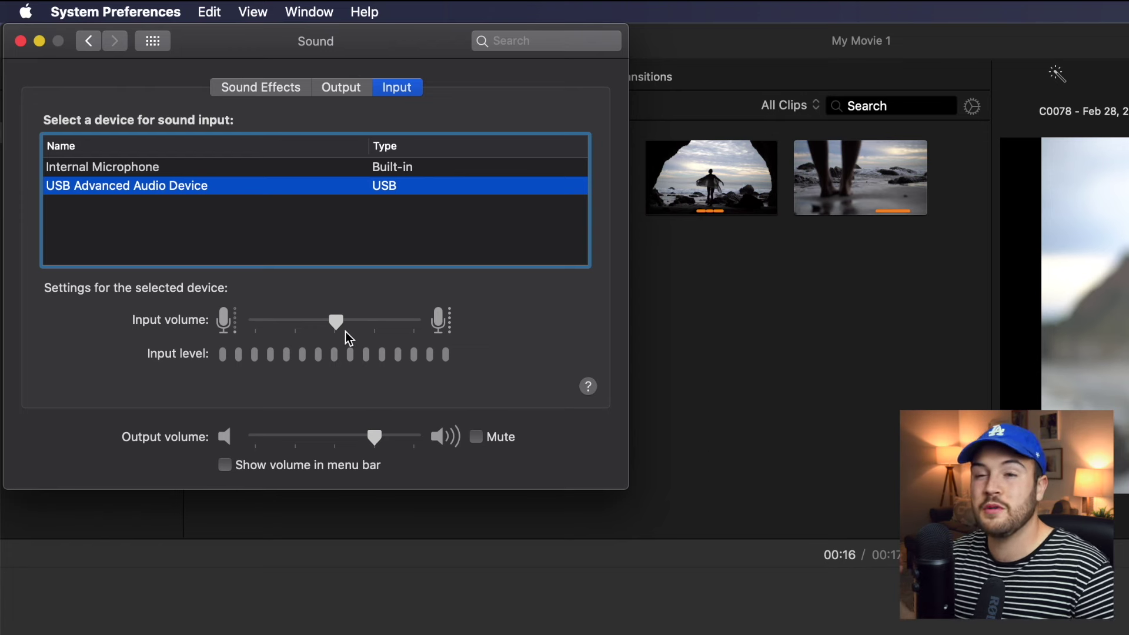
mouse_move(346, 332)
mouse_move(345, 330)
mouse_down()
mouse_move(306, 323)
mouse_move(334, 327)
mouse_up()
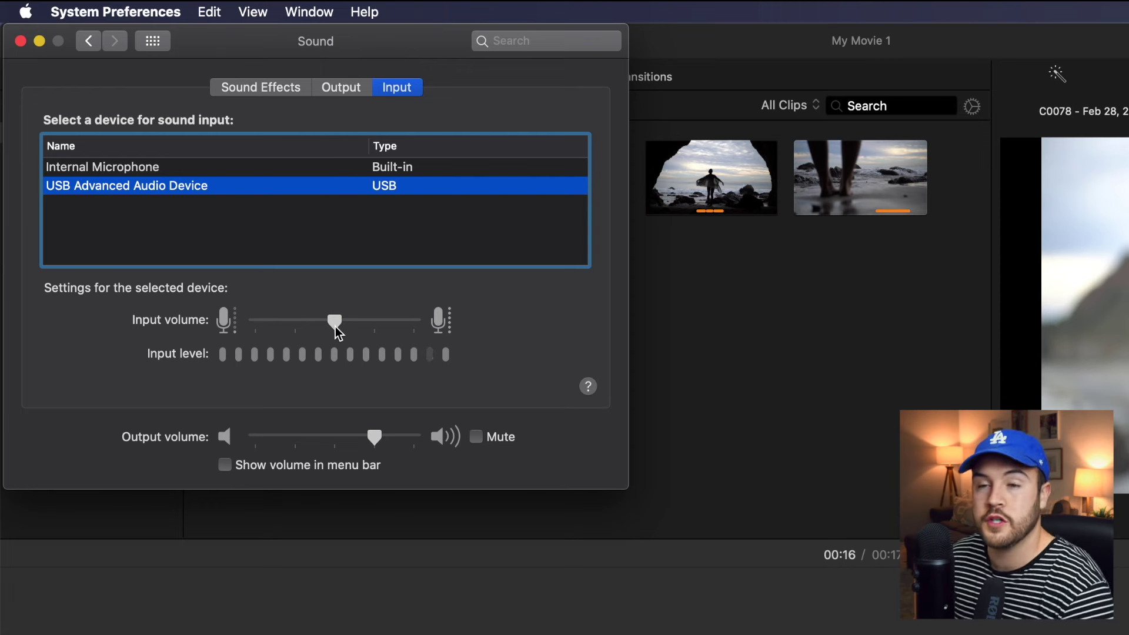
drag(335, 326, 249, 339)
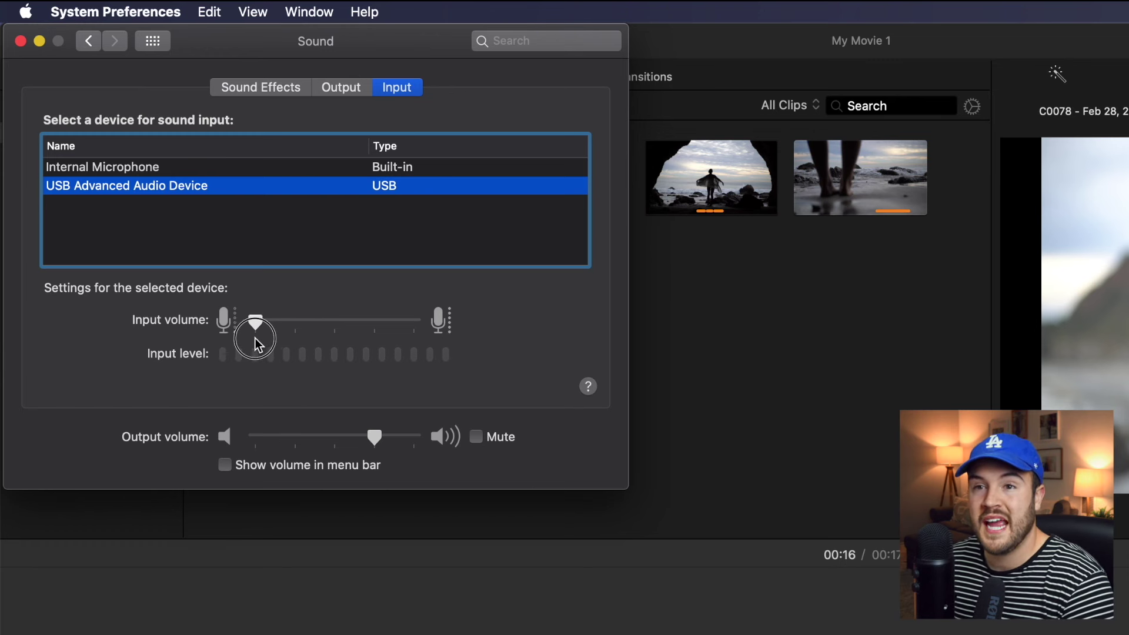
drag(259, 336, 256, 336)
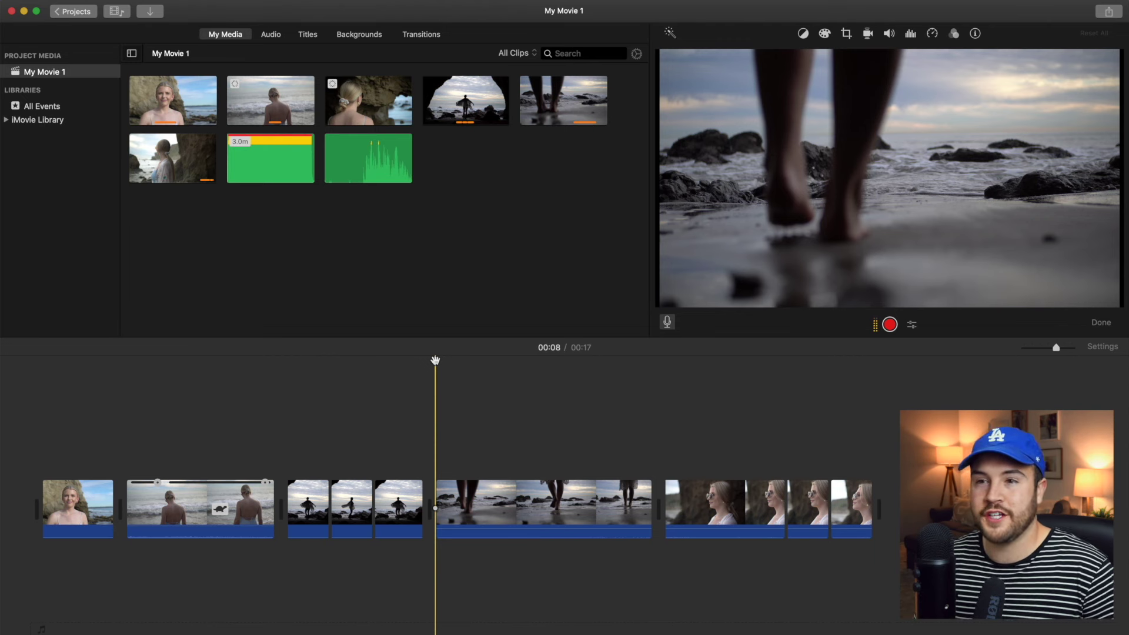
Reopen the voiceover recording options in iMovie and lower the input volume to just above 0%.
scroll(435, 360, right, 2)
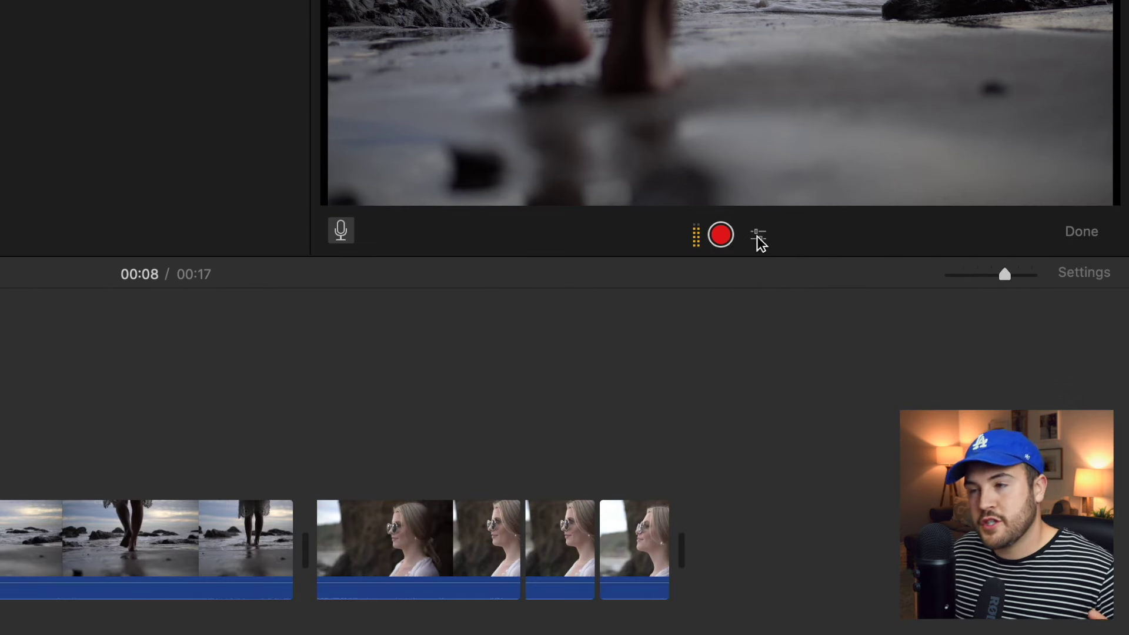
click(758, 482)
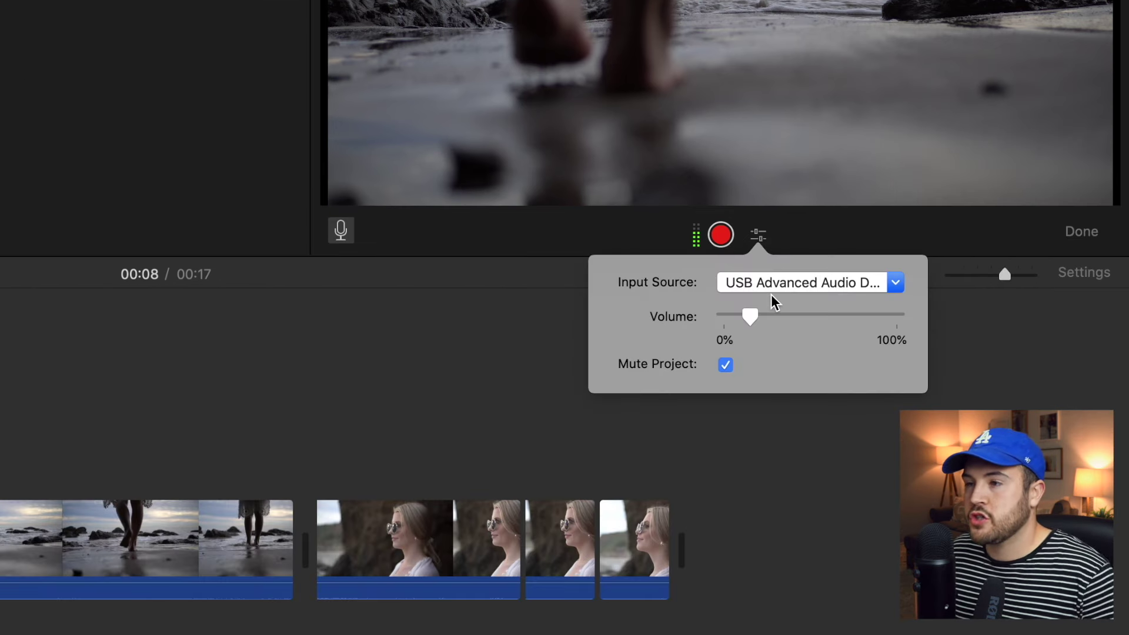
drag(749, 318, 735, 336)
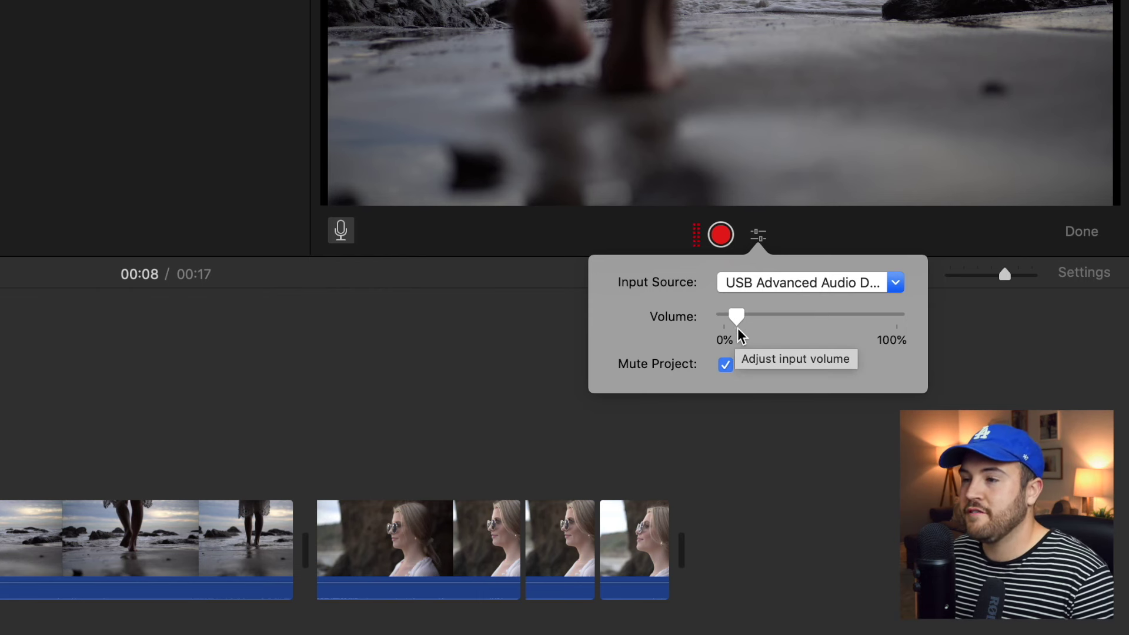
Lower the voiceover input volume to 0% and close the recording settings.
click(737, 320)
drag(737, 320, 828, 317)
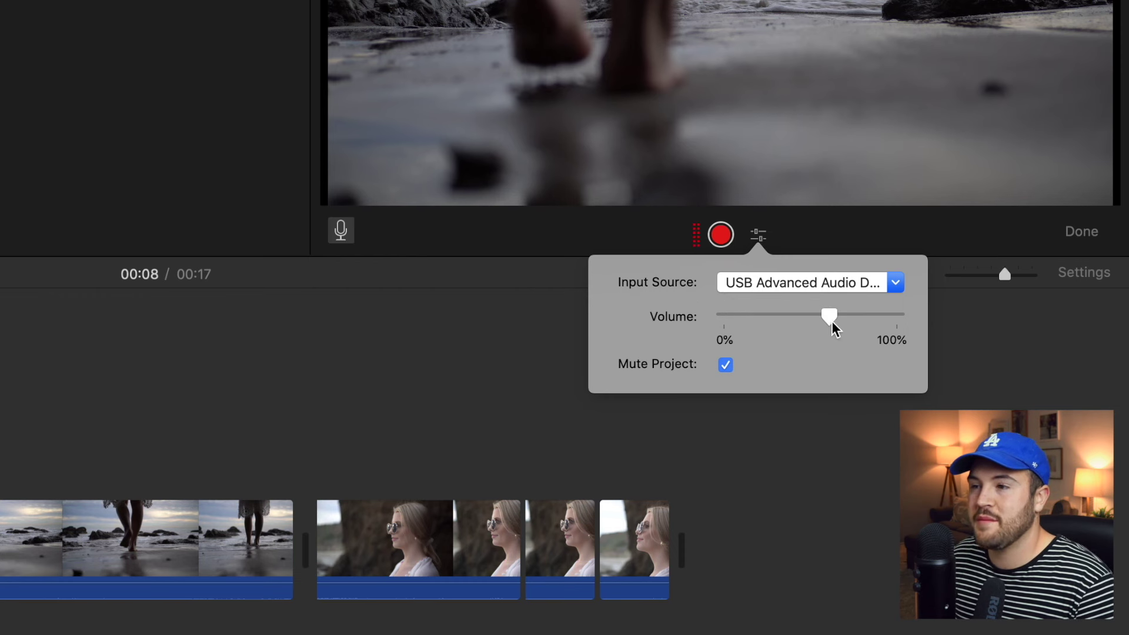
drag(831, 319, 716, 340)
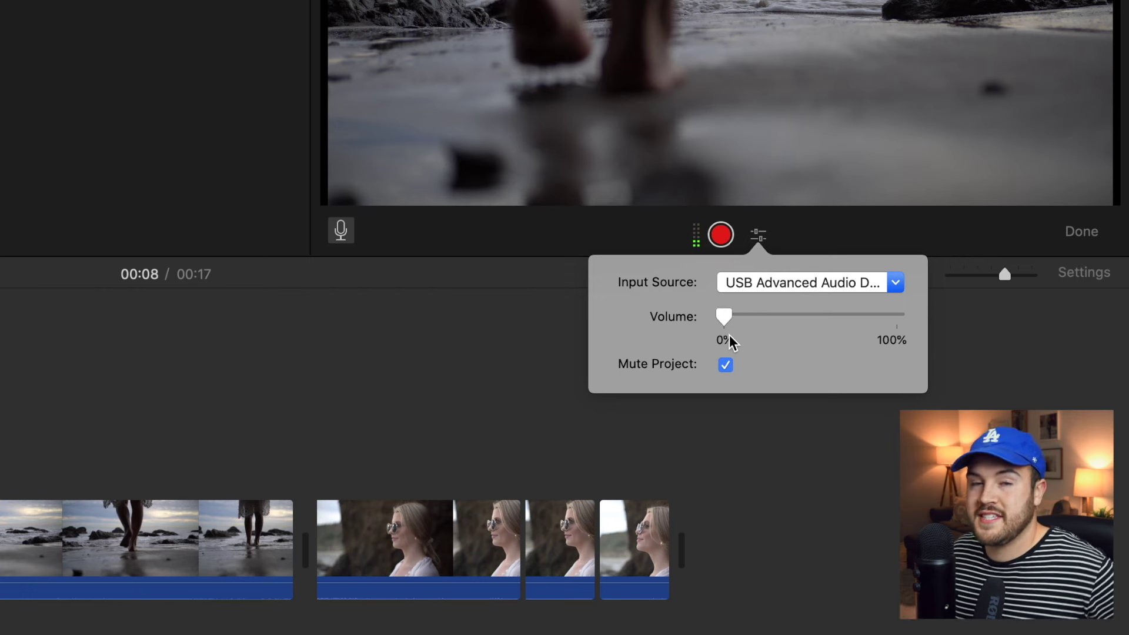
click(758, 234)
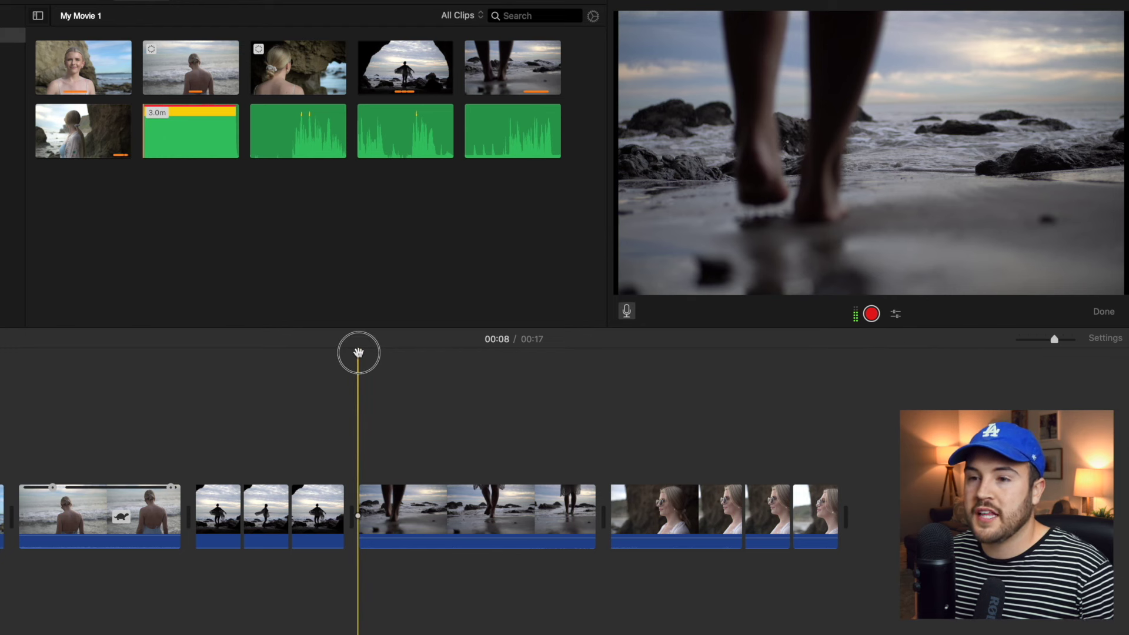
Record a voiceover of about 5.8 s from 00:08 beneath the walking-feet clip, and play it back.
click(871, 314)
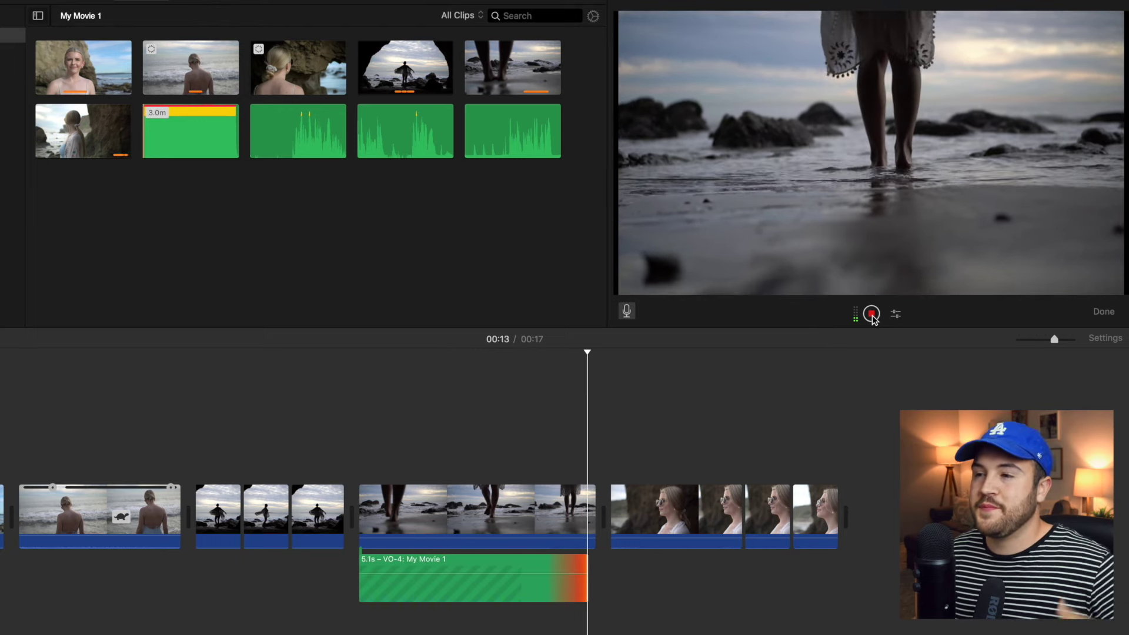
click(871, 314)
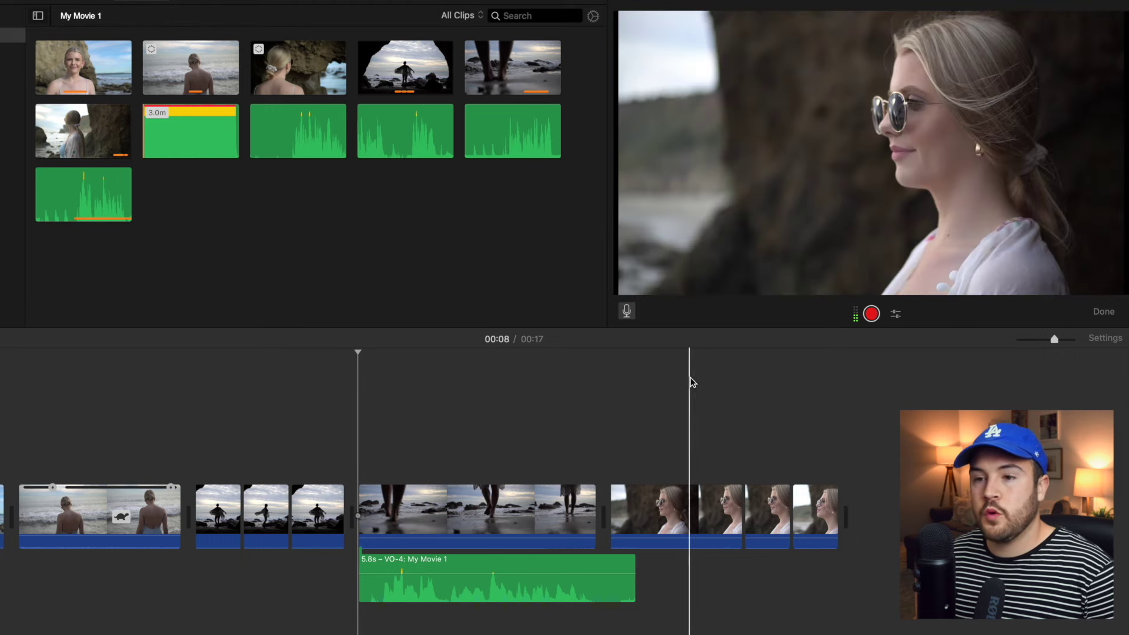
click(318, 427)
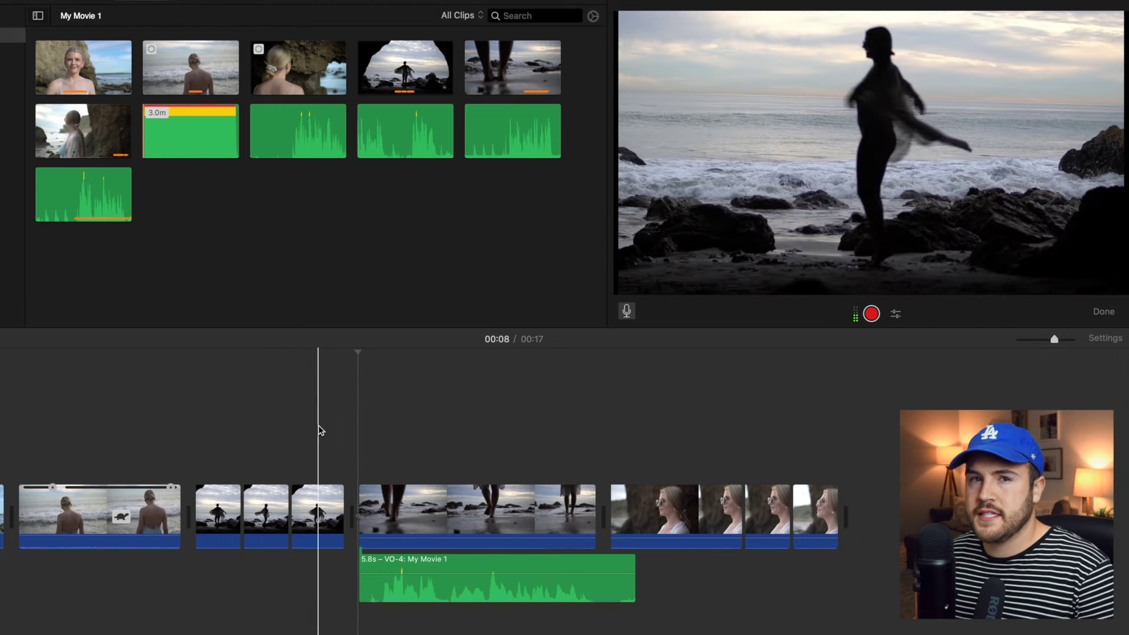
key(space)
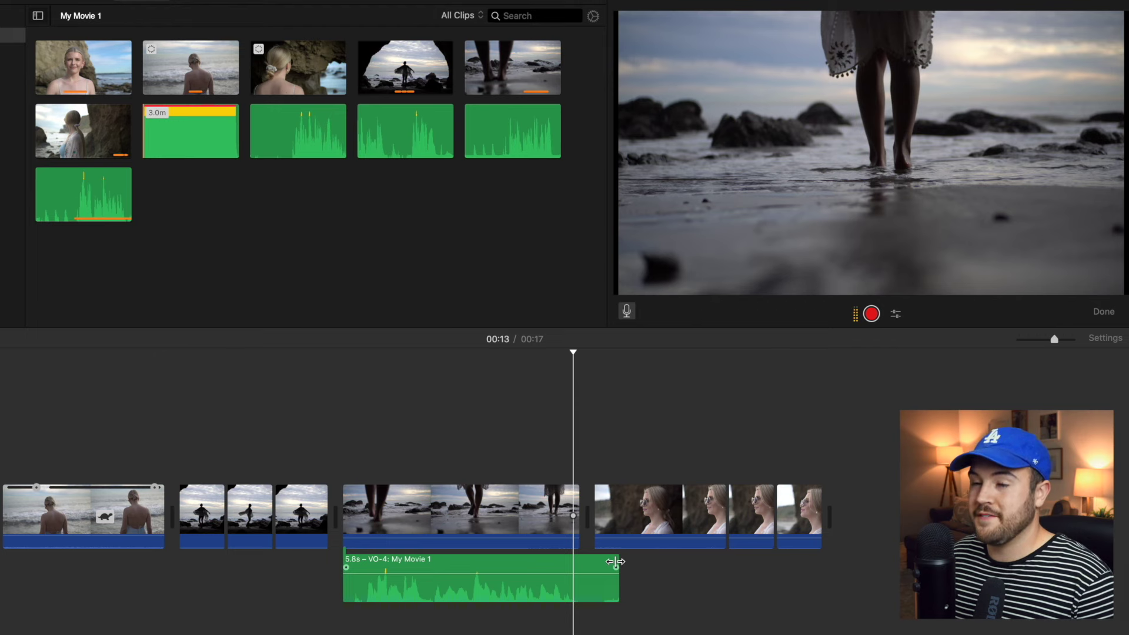
Shorten the voiceover's end to 5.4 s with a fade-out, and move it beneath the first video clip.
drag(616, 561, 597, 562)
drag(478, 573, 194, 559)
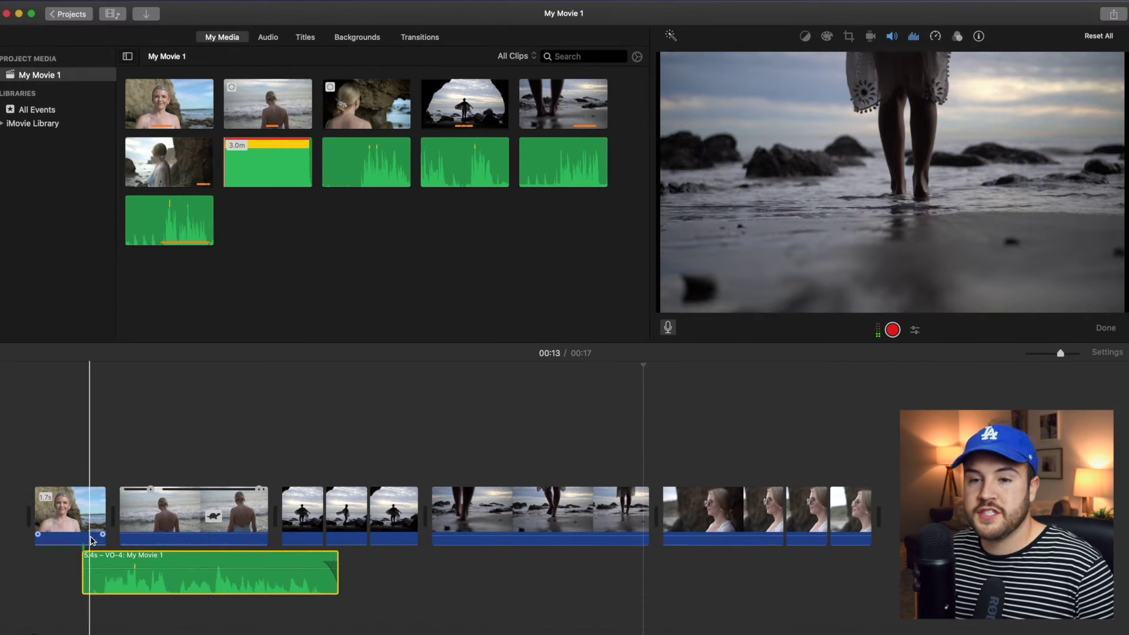
drag(126, 570, 46, 560)
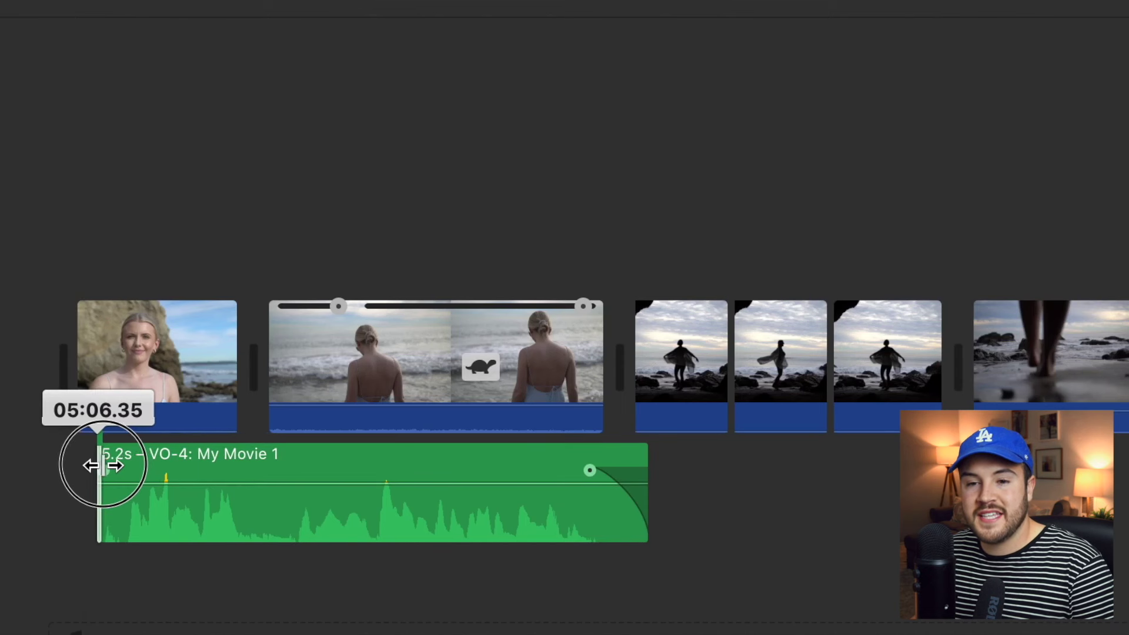
Trim the voiceover's start to the beginning of the second video clip, leaving 3.7 s.
drag(103, 466, 129, 467)
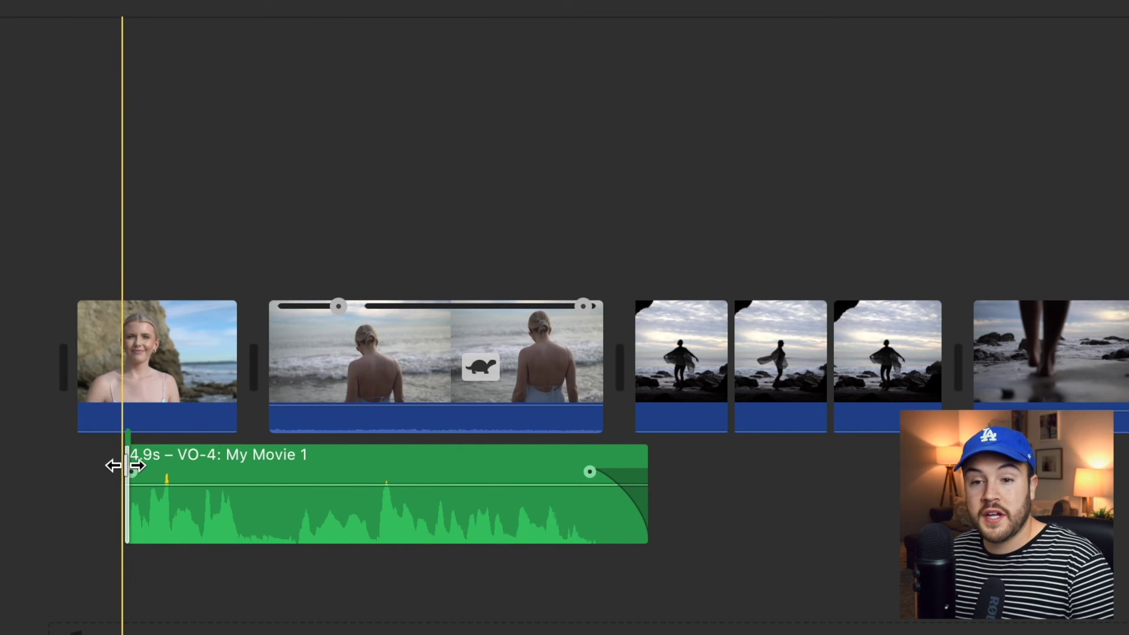
key(space)
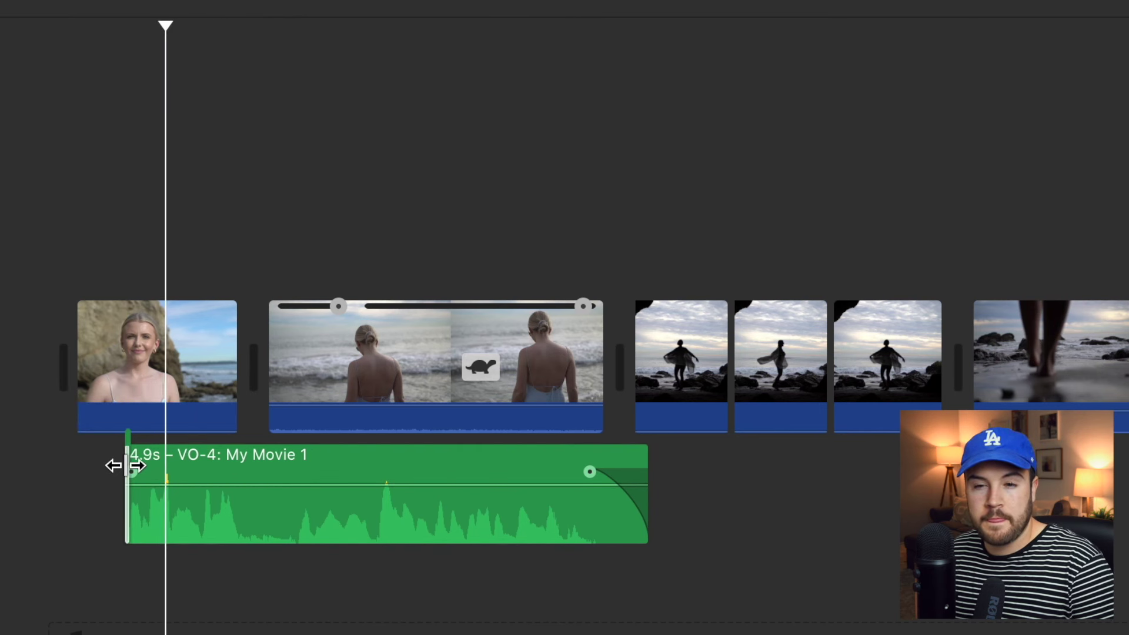
drag(125, 465, 263, 488)
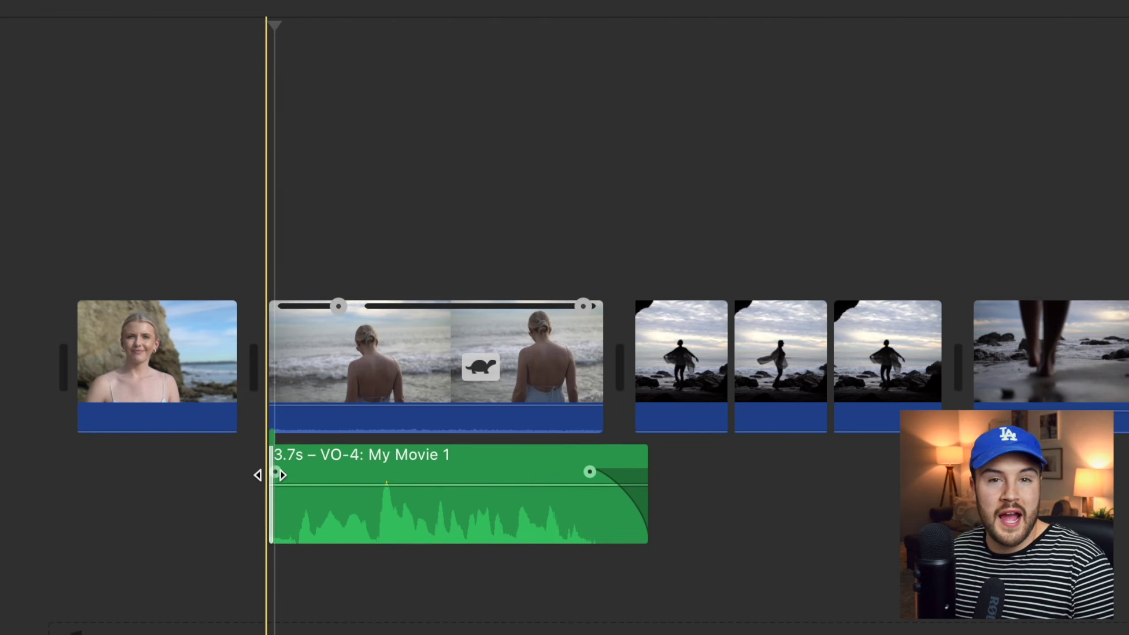
Add a short fade-in to the voiceover, trim its end to 3.6 s and shorten its fade-out.
mouse_move(275, 474)
mouse_down()
mouse_move(343, 475)
mouse_move(276, 476)
mouse_move(326, 485)
mouse_move(287, 475)
mouse_up()
drag(640, 476, 633, 476)
mouse_move(288, 471)
mouse_down()
mouse_move(267, 477)
mouse_move(290, 472)
mouse_up()
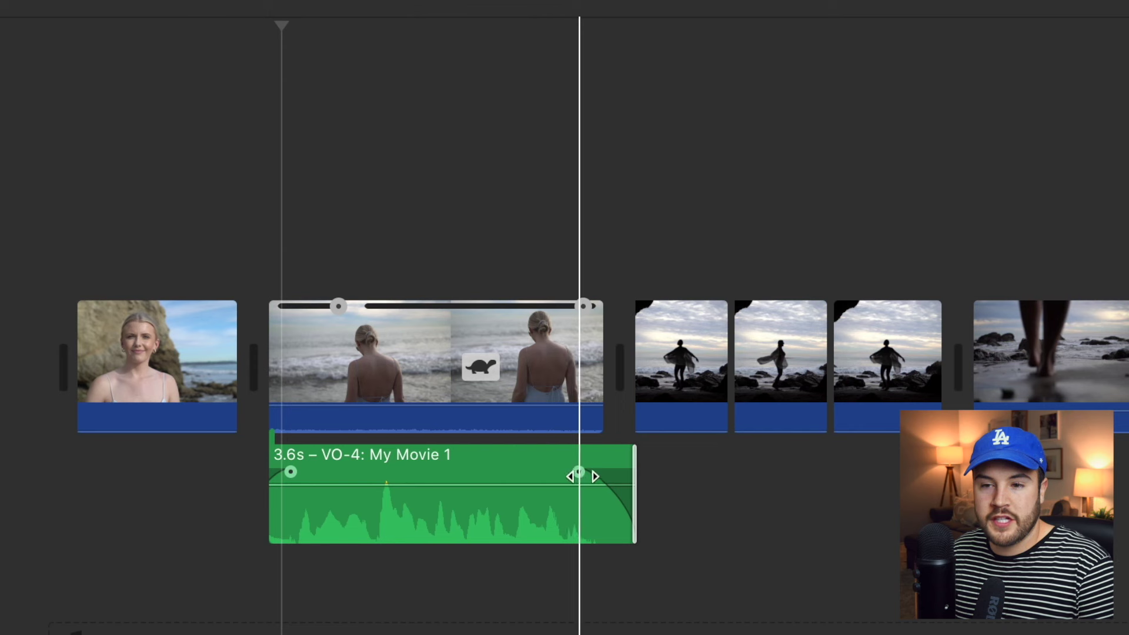
drag(580, 472, 603, 472)
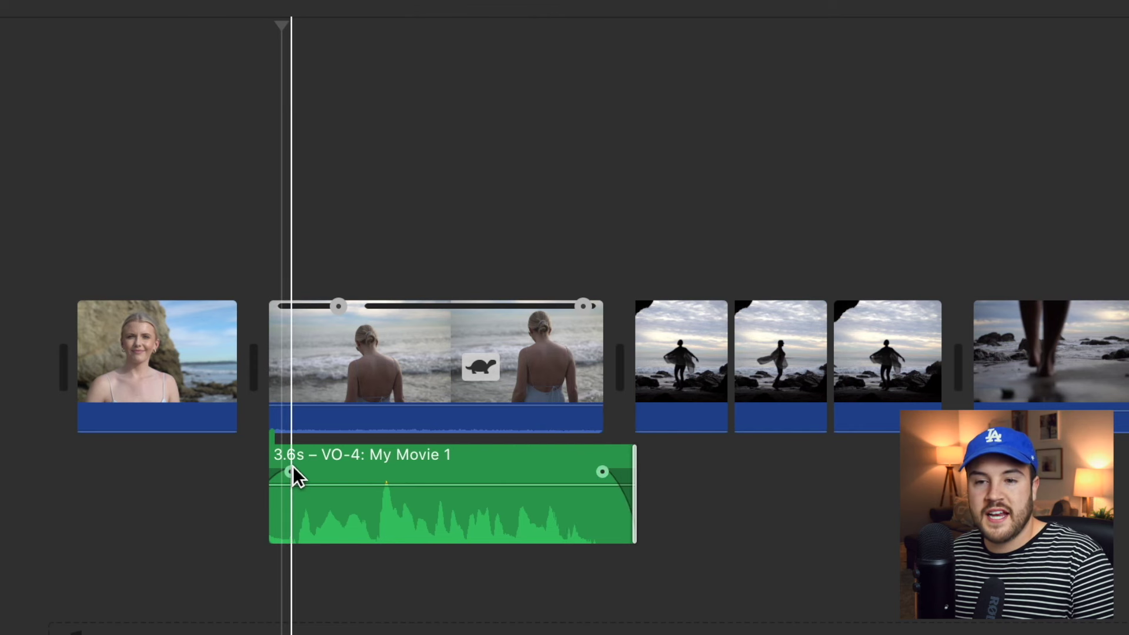
key(space)
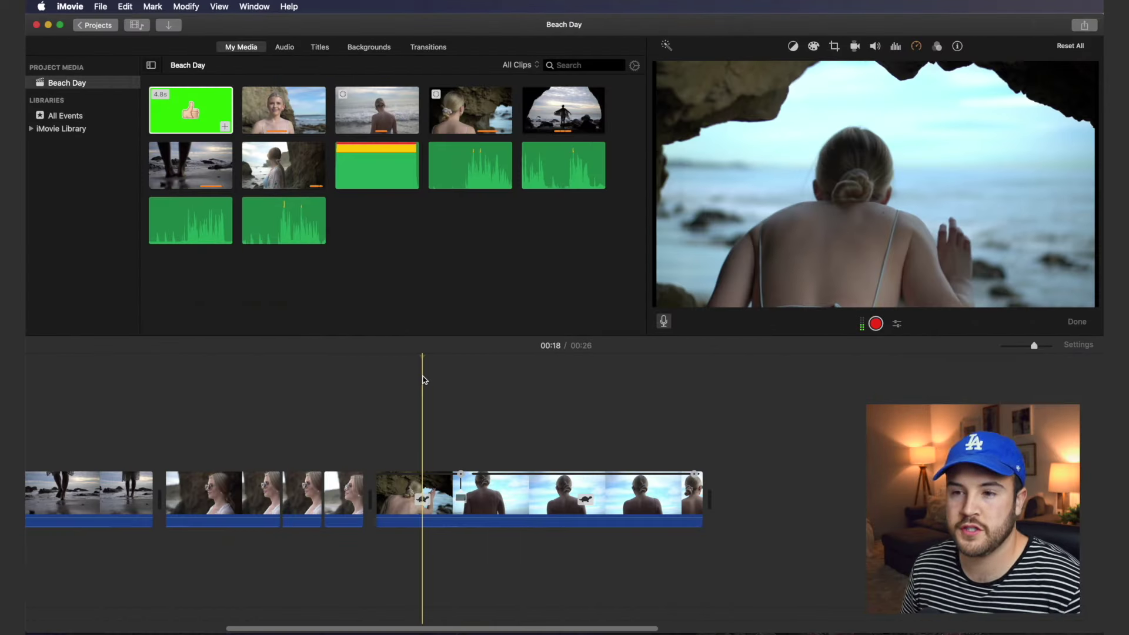
Cut the opening off the green-screen thumbs-up clip, leaving about 3.9 s, and overlay it above the last timeline clips.
drag(423, 356, 460, 393)
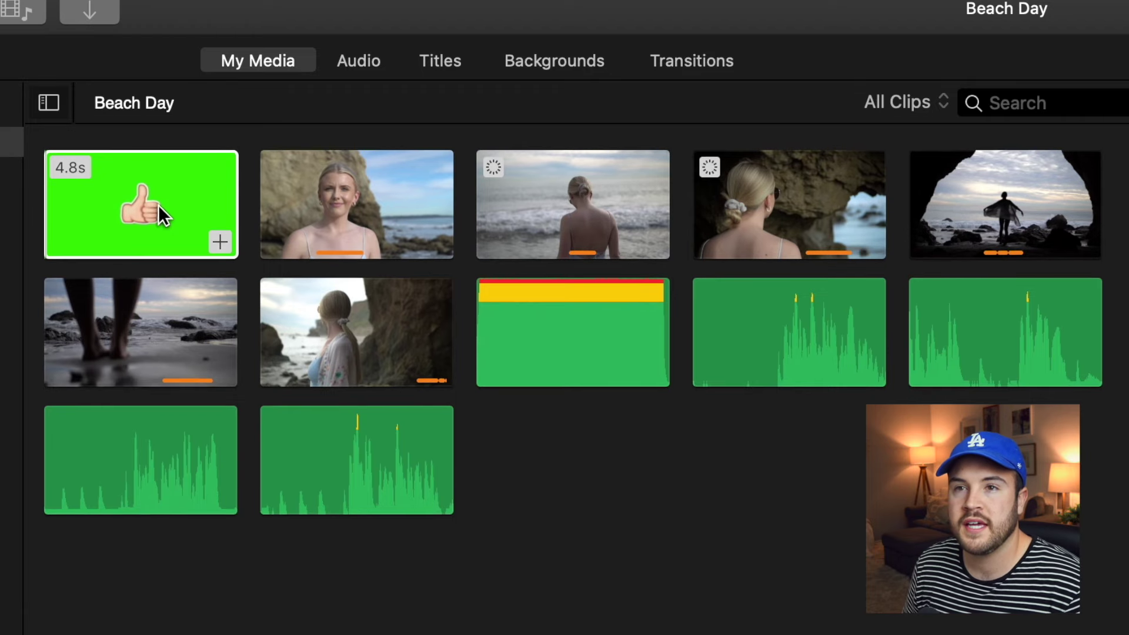
click(158, 204)
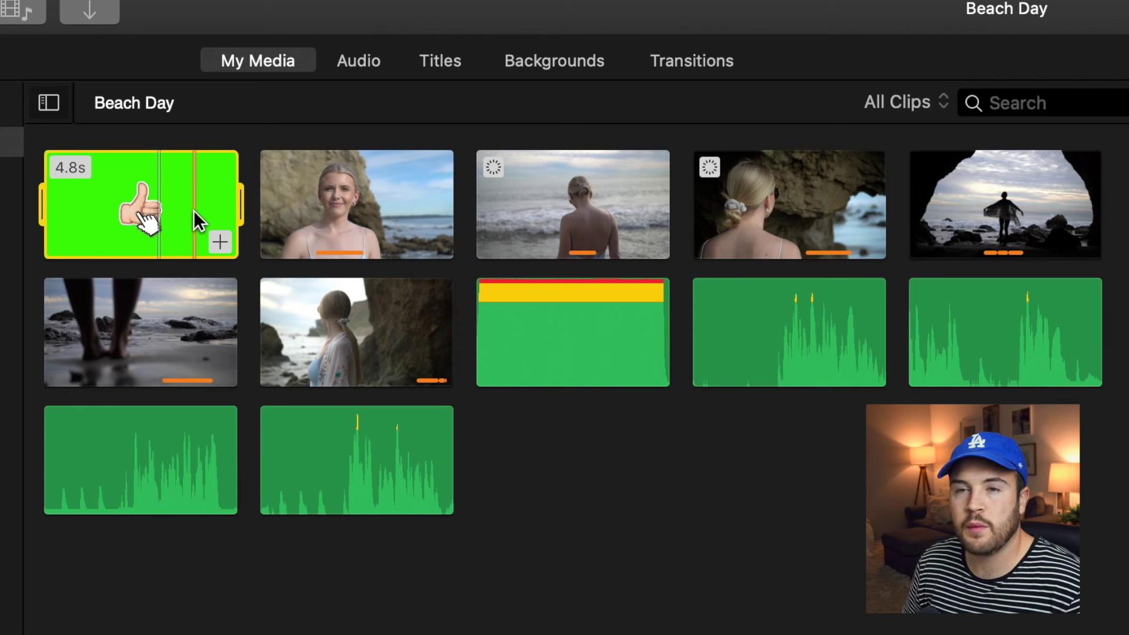
scroll(193, 210, up, 1)
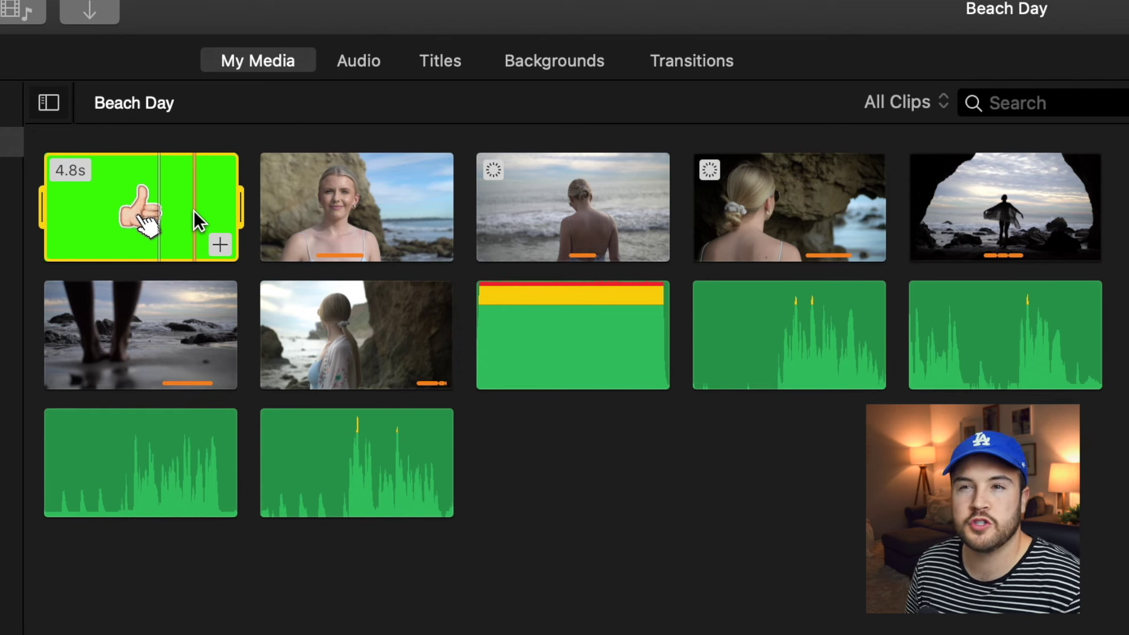
drag(42, 207, 80, 207)
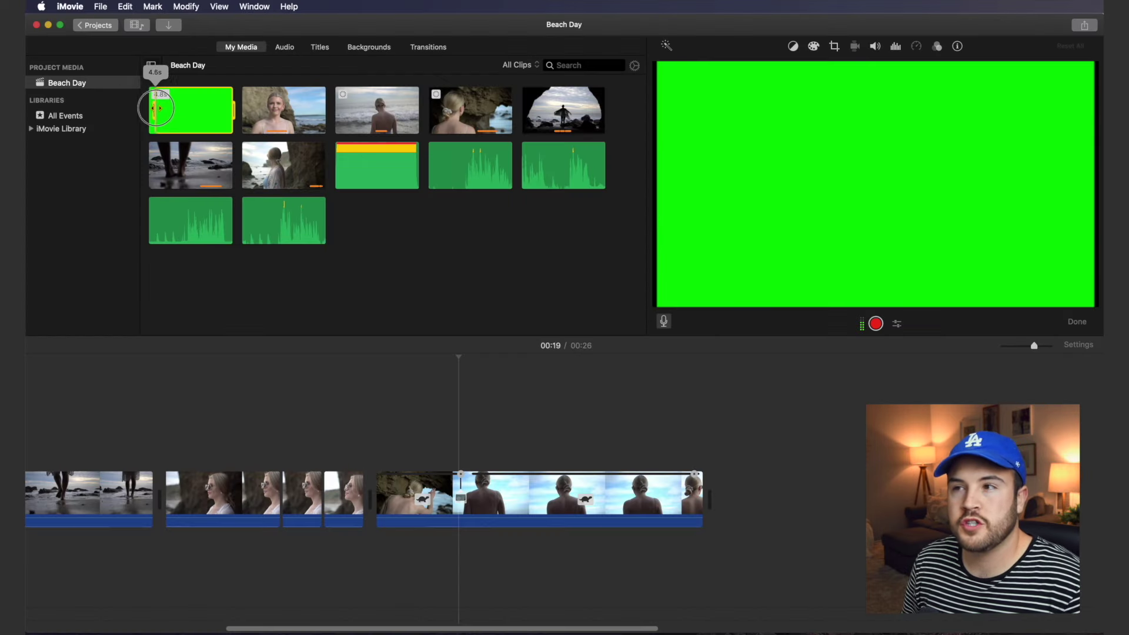
drag(164, 110, 172, 110)
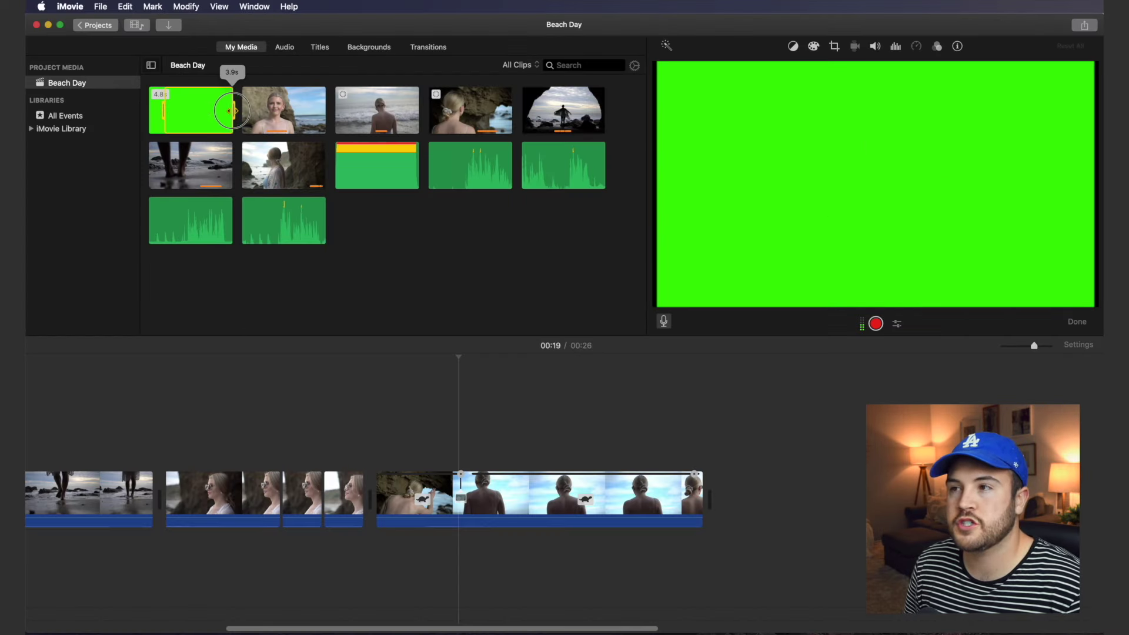
drag(197, 112, 423, 420)
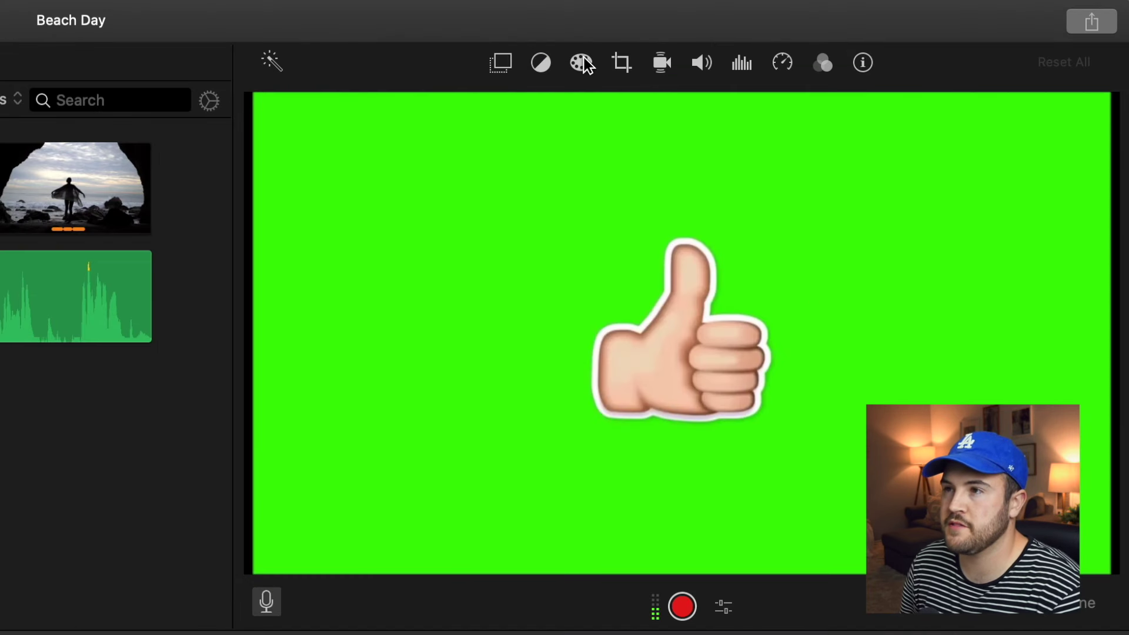
Change the thumbs-up clip's video overlay setting from Cutaway to Green/Blue Screen.
click(501, 66)
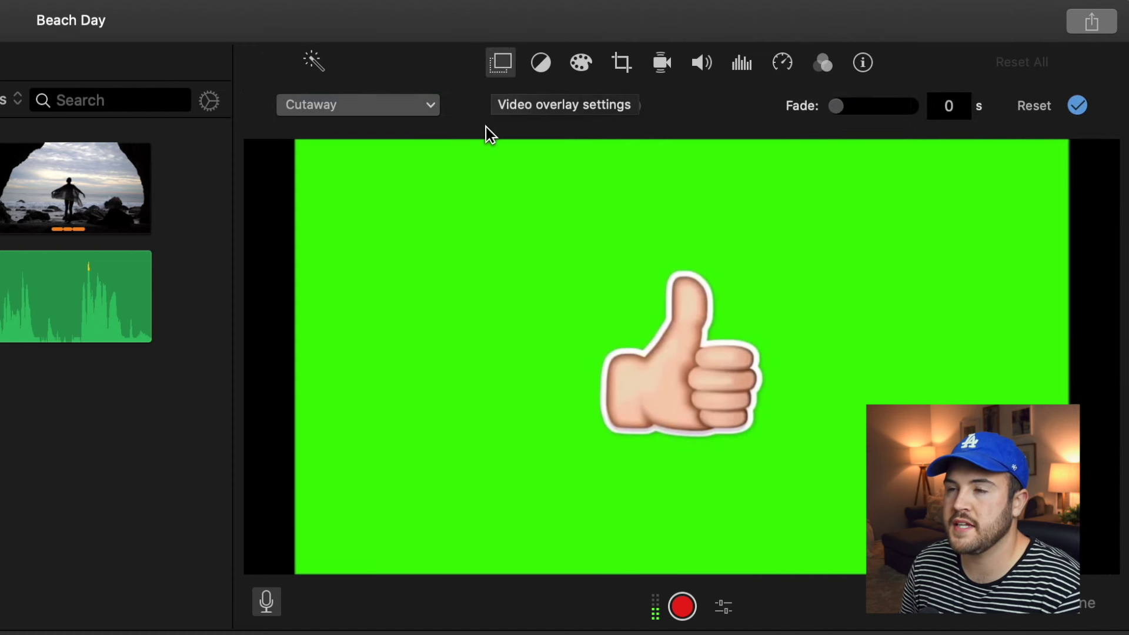
click(435, 105)
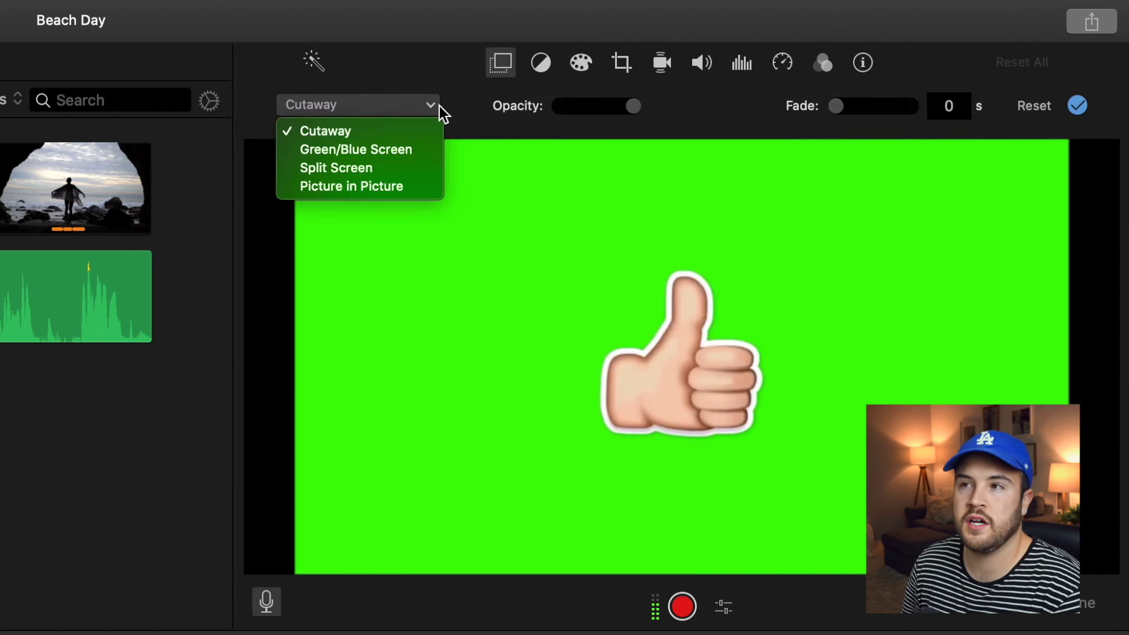
click(419, 155)
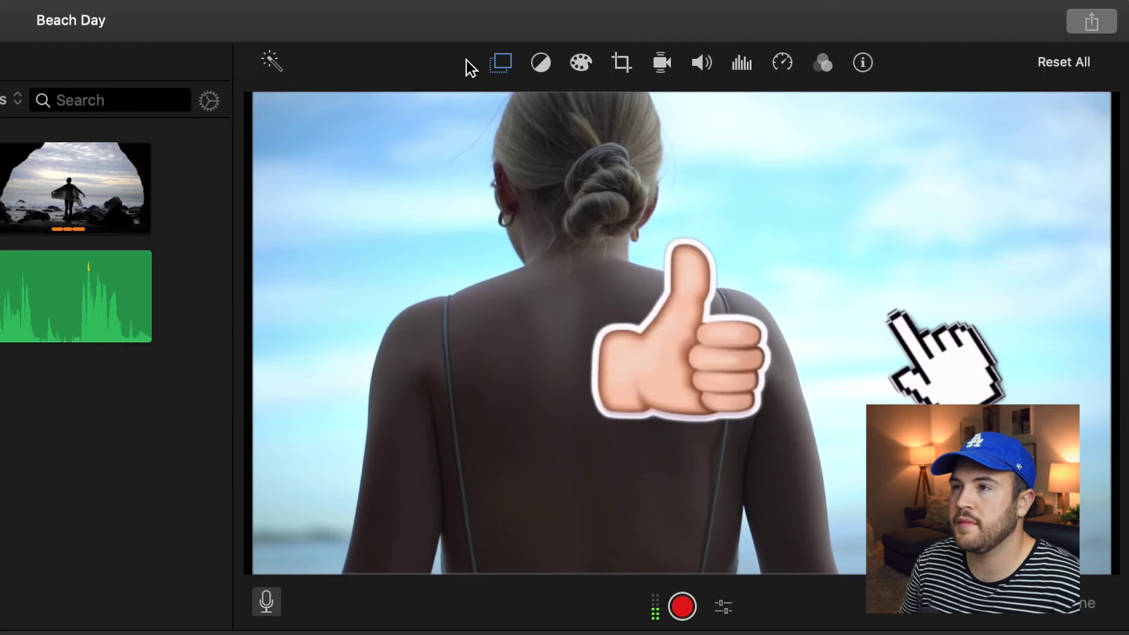
Pull all four corners of the green-screen clean-up crop slightly inward from the frame edges.
click(506, 68)
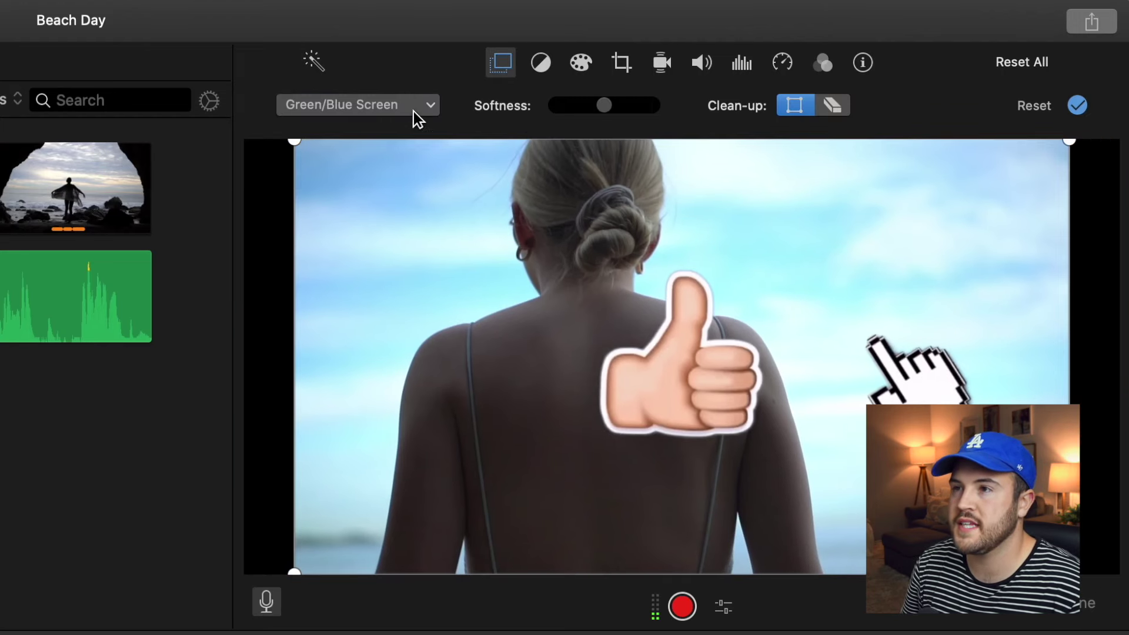
drag(289, 143, 301, 144)
drag(294, 573, 301, 566)
drag(1069, 573, 1065, 566)
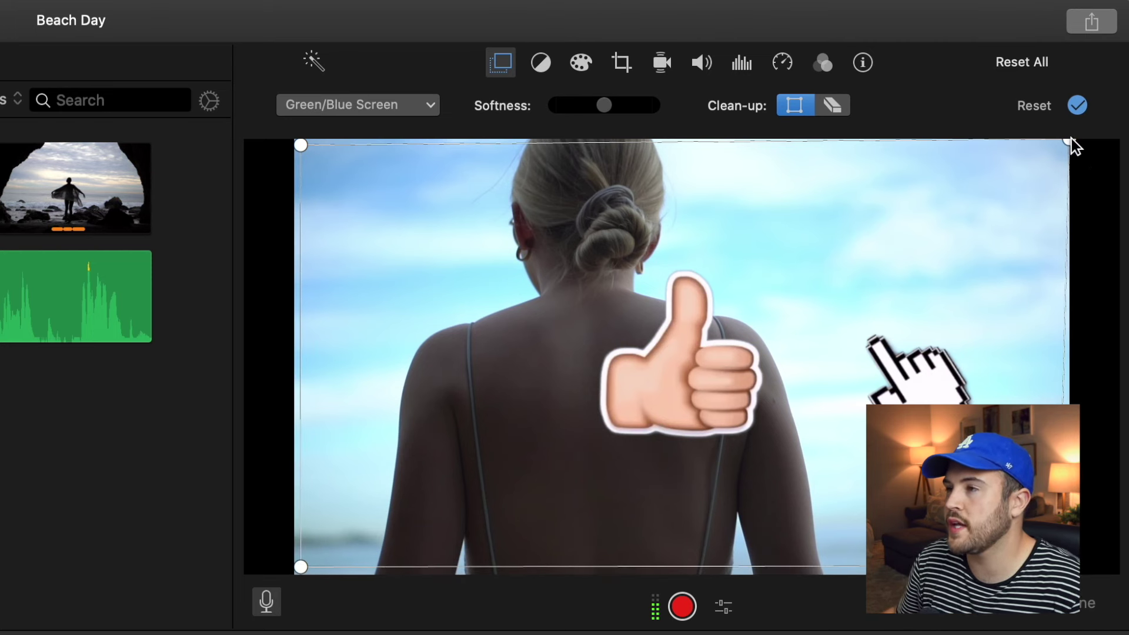
drag(1070, 140, 1058, 143)
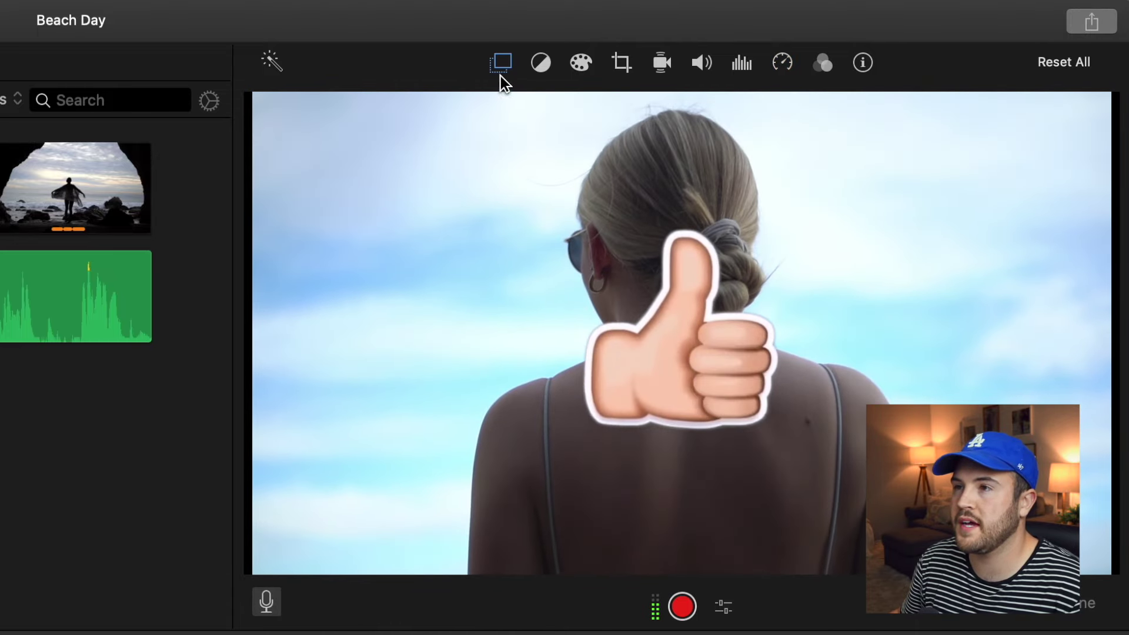
Raise the green-screen softness to slightly above the middle and pull the clean-up crop corners a little further inward.
click(502, 60)
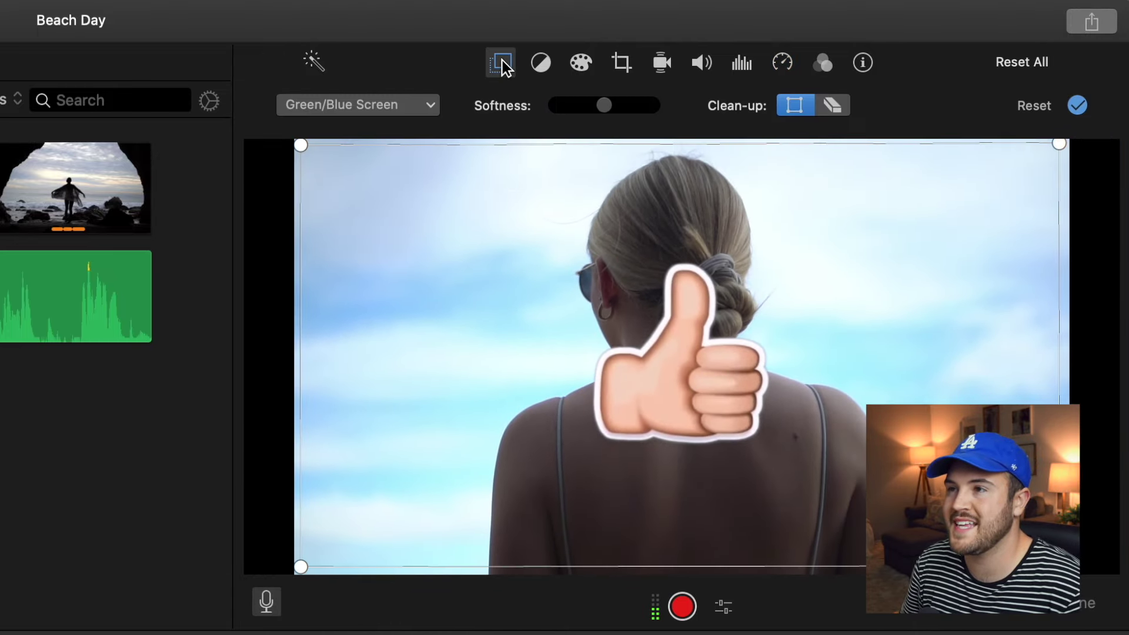
drag(605, 112, 643, 134)
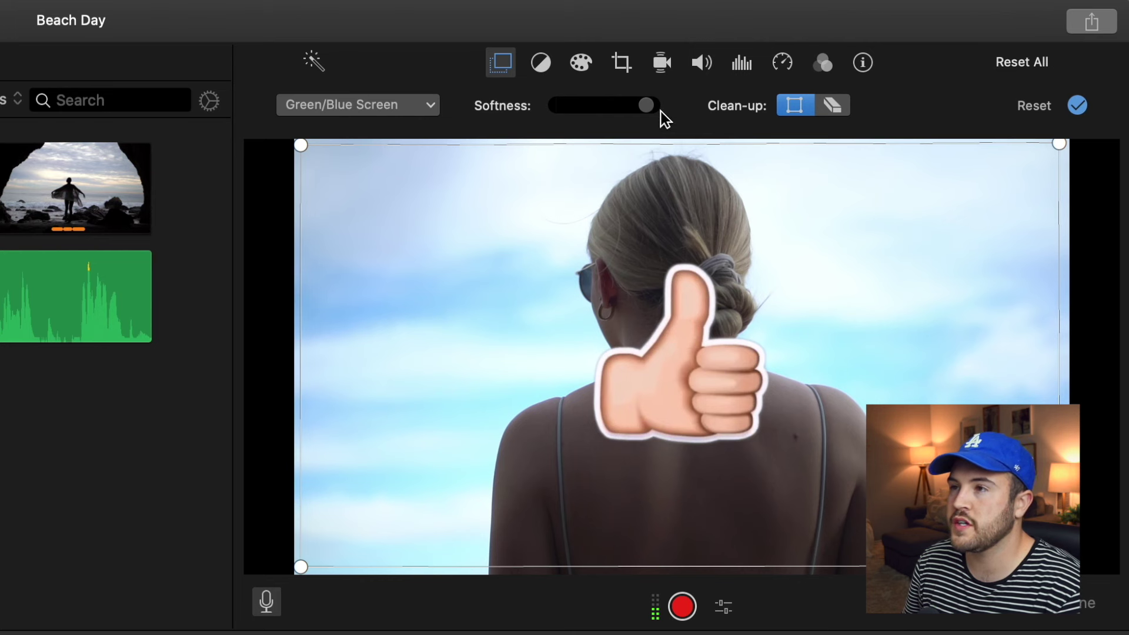
mouse_move(625, 107)
mouse_down()
mouse_move(594, 106)
mouse_move(644, 107)
mouse_move(563, 114)
mouse_move(620, 118)
mouse_up()
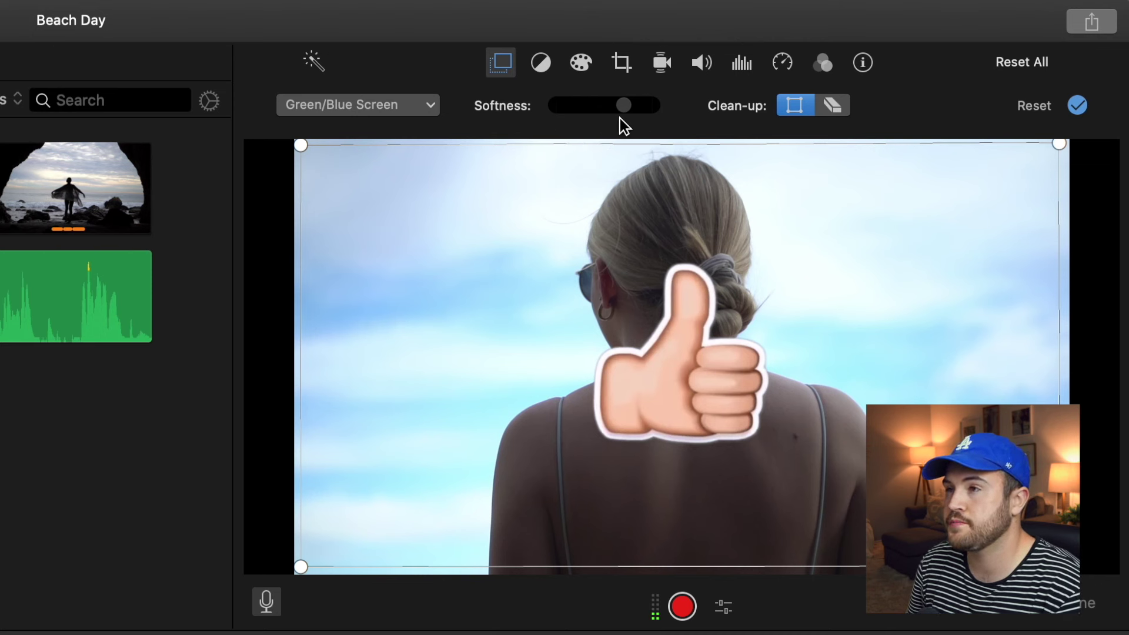
click(795, 109)
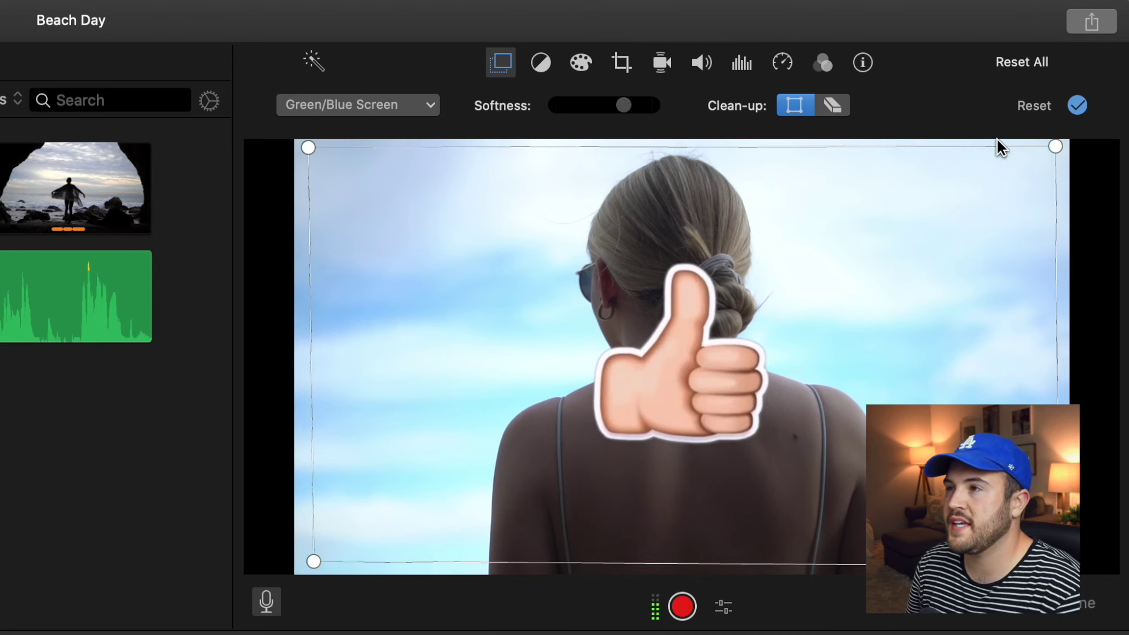
mouse_move(1055, 148)
mouse_down()
mouse_move(967, 222)
mouse_move(1018, 162)
mouse_move(1053, 146)
mouse_up()
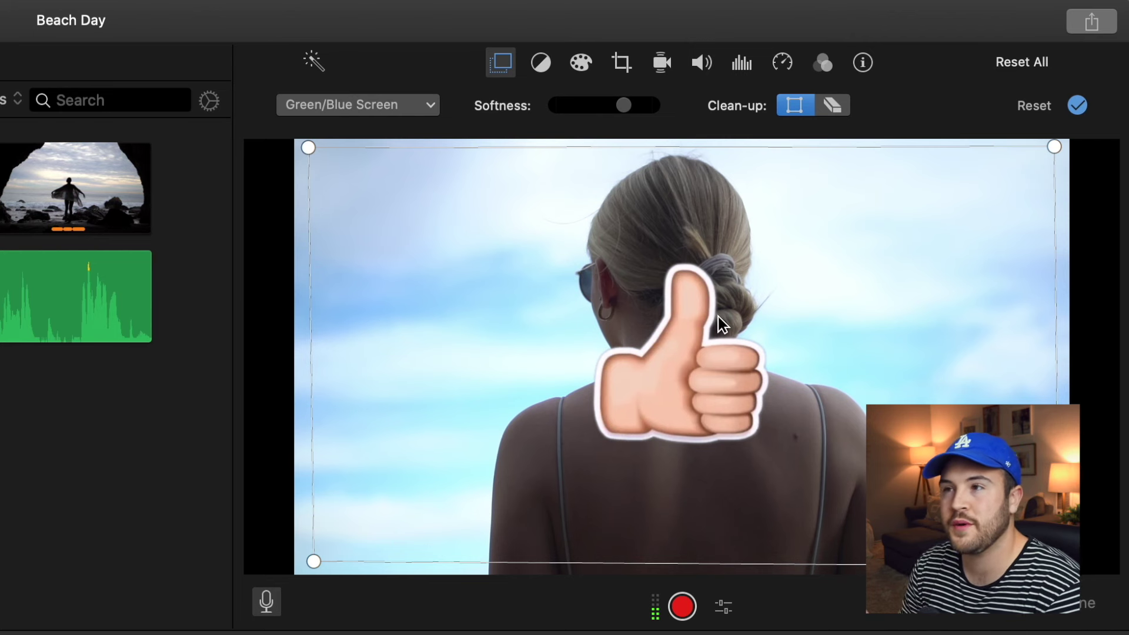
Switch the clean-up tool to the eraser, apply the overlay settings and play the overlay from its start.
click(832, 106)
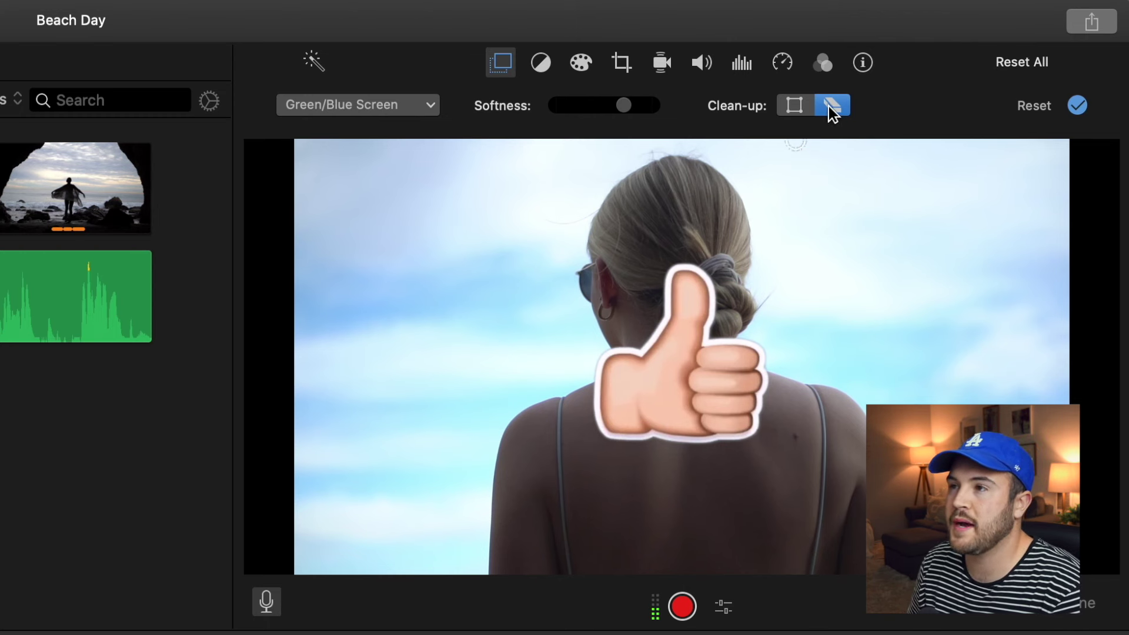
click(1075, 106)
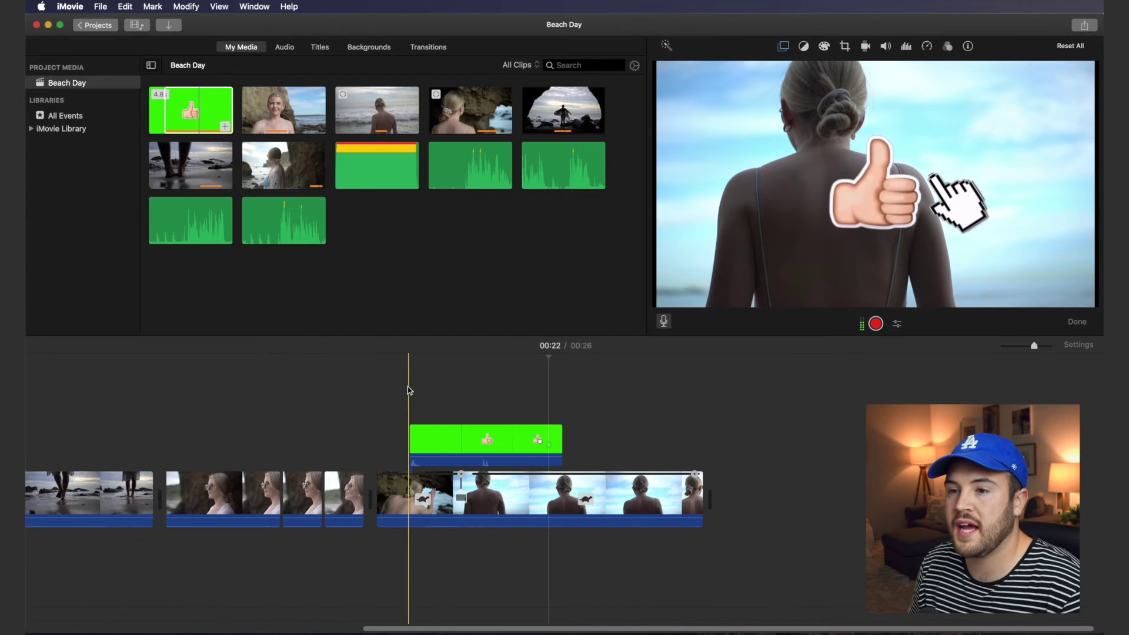
click(410, 391)
key(space)
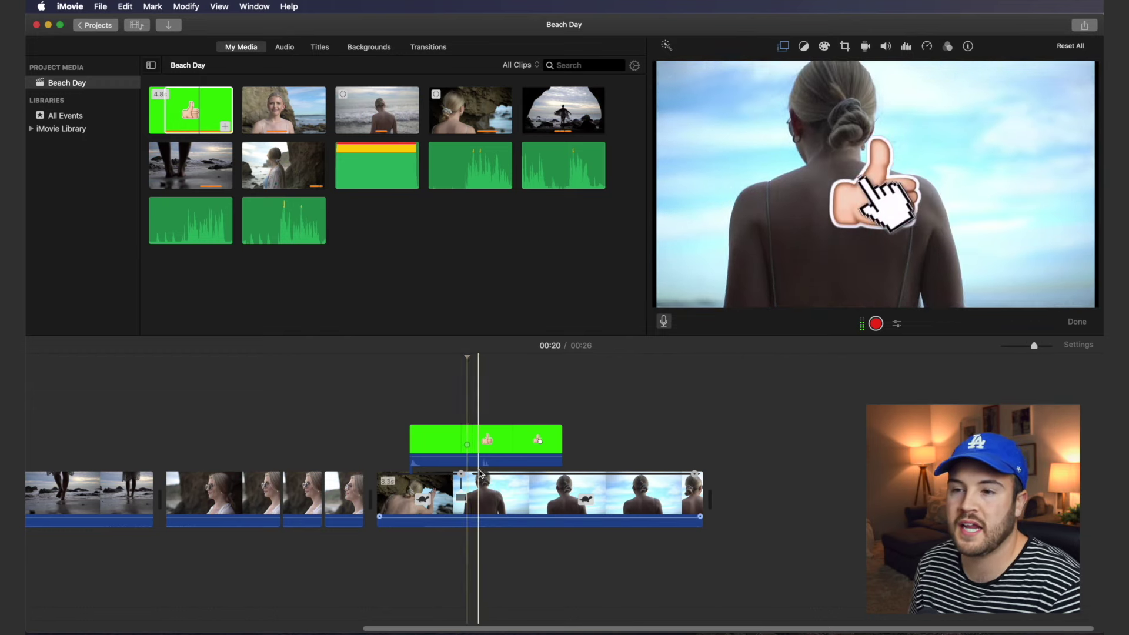
Try the thumbs-up overlay as Picture in Picture, enlarged in the frame's lower-right corner, and switch its style back to Green/Blue Screen.
click(782, 46)
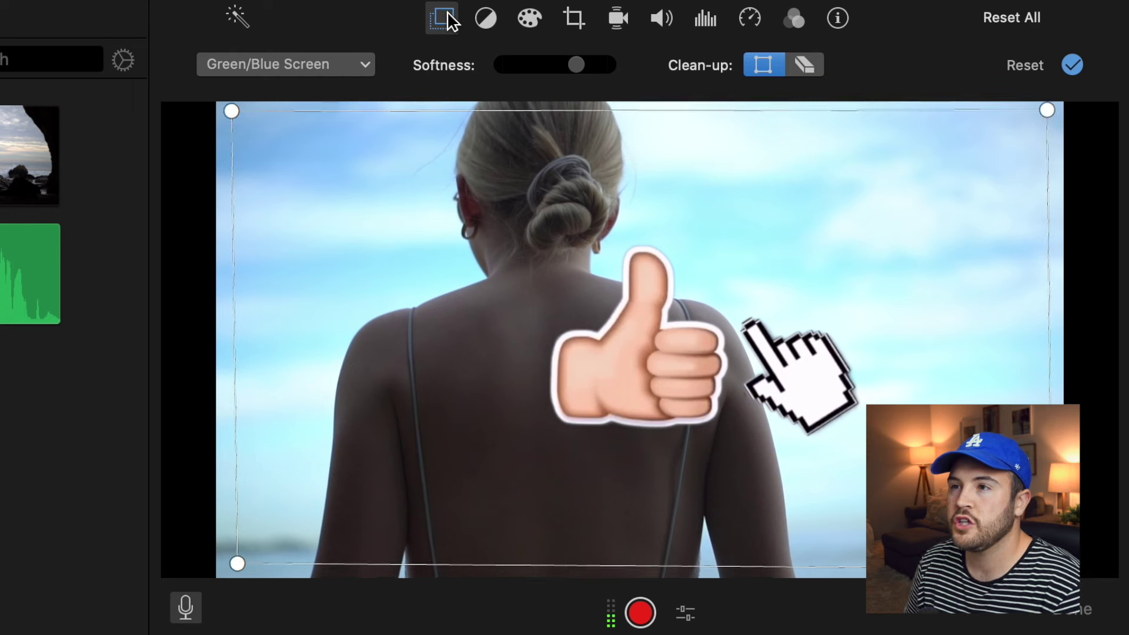
click(308, 63)
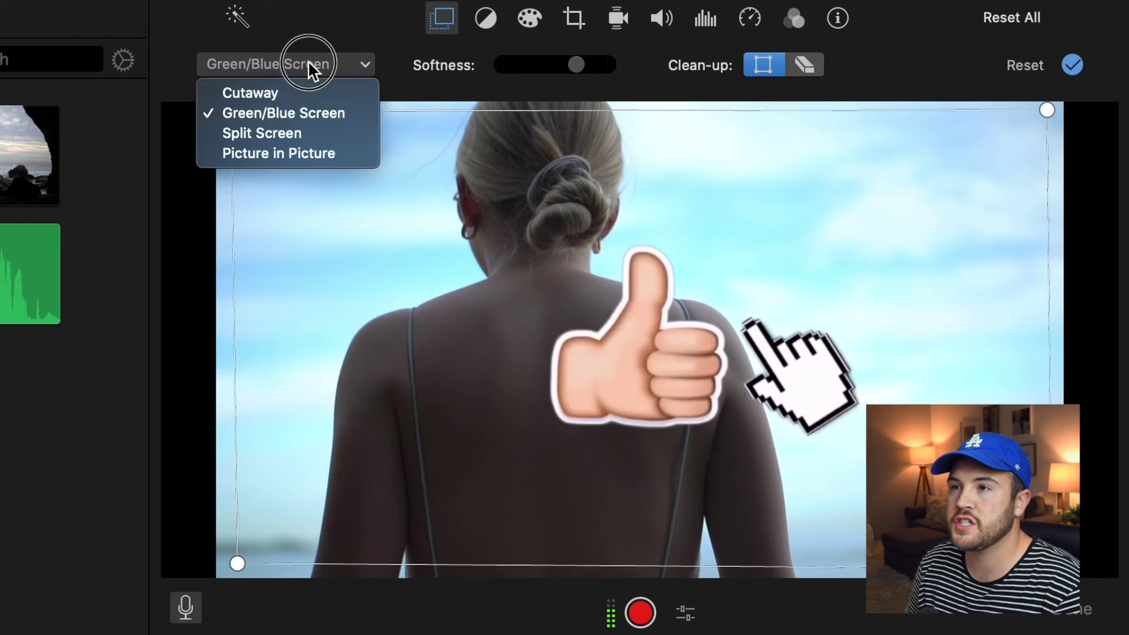
click(298, 154)
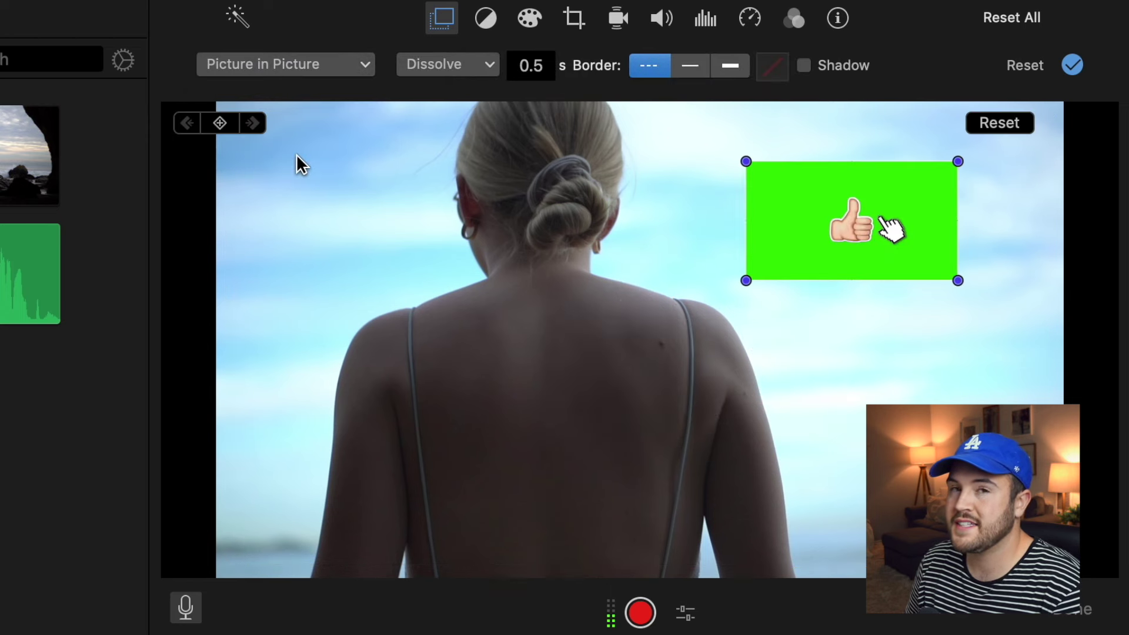
drag(775, 214, 890, 501)
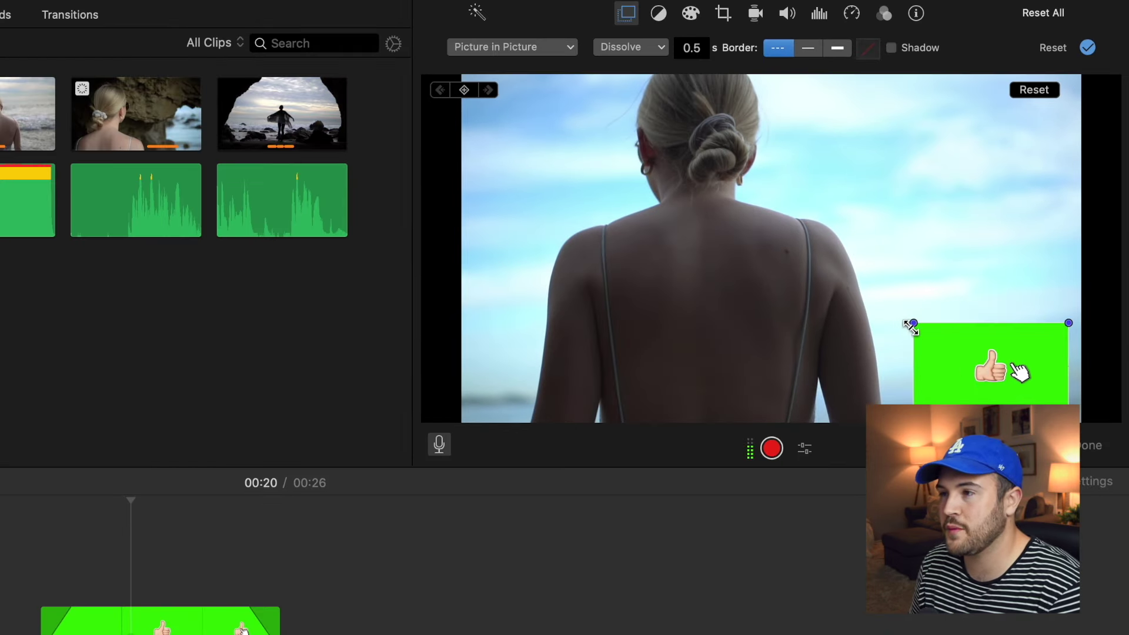
drag(910, 326, 938, 345)
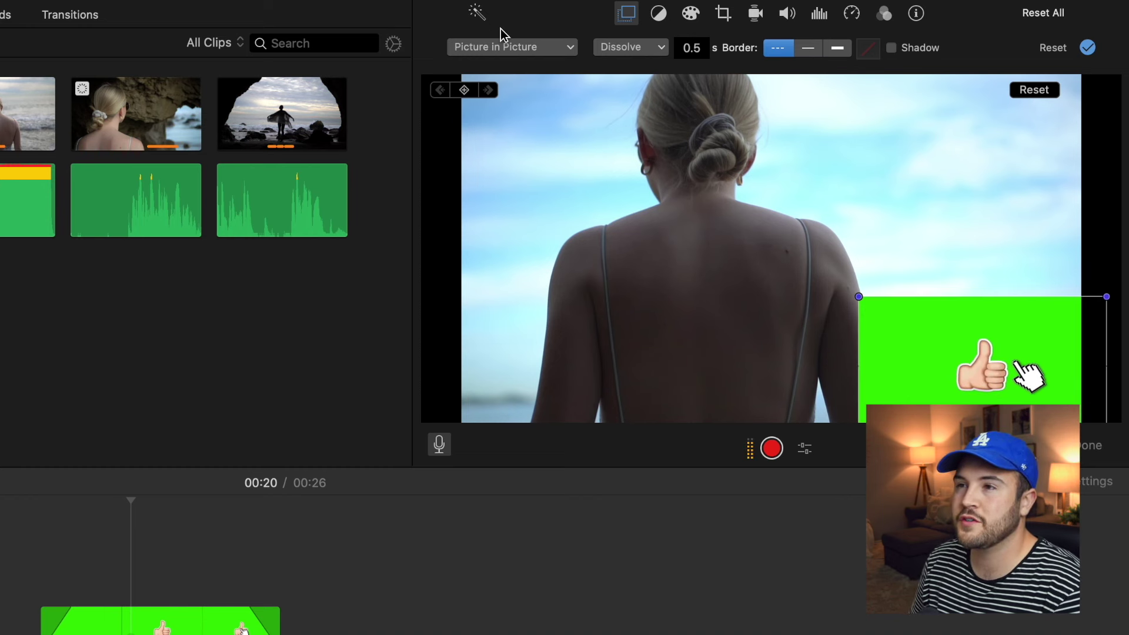
click(529, 47)
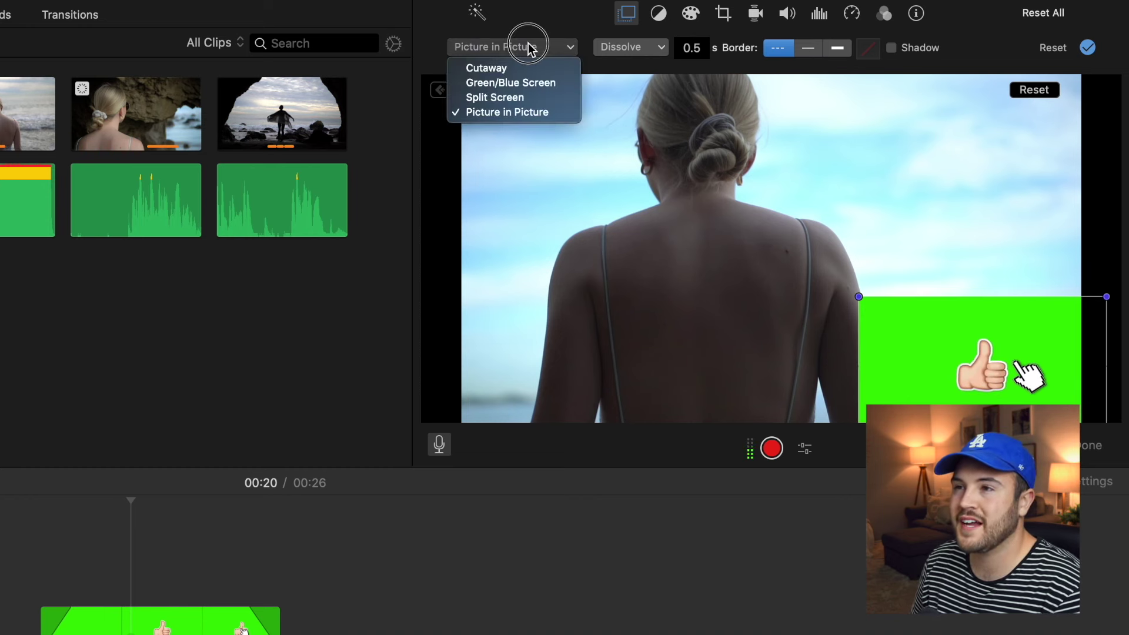
click(534, 84)
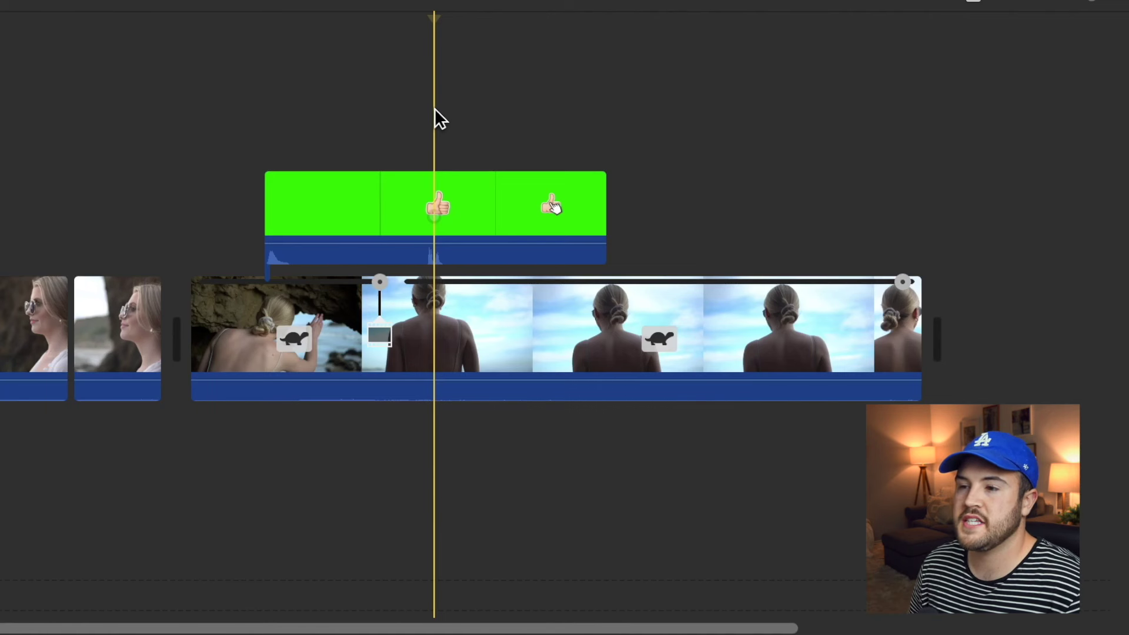
Select the thumbs-up overlay together with the beach clip beneath it and copy both.
drag(434, 111, 461, 315)
drag(461, 314, 458, 308)
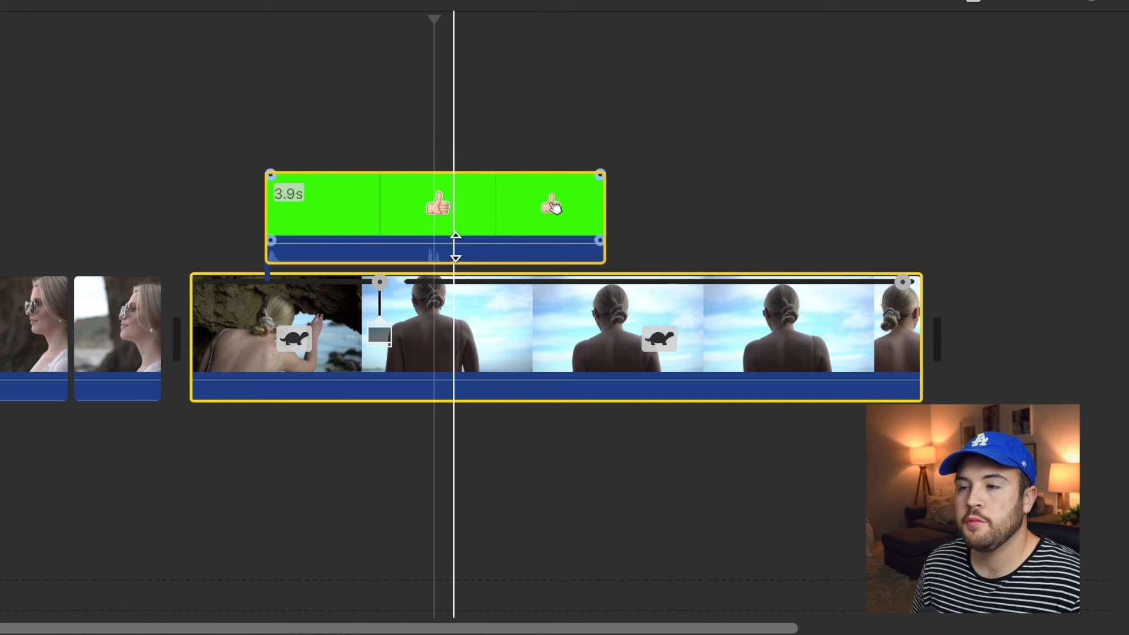
right_click(439, 322)
click(510, 398)
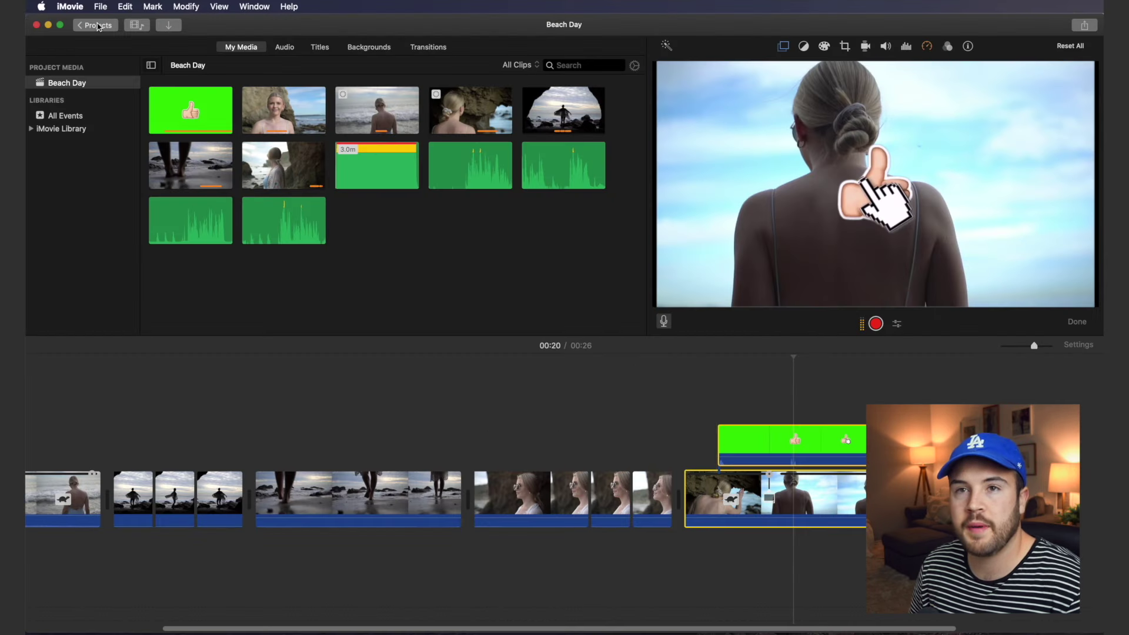
Return to the project list and create a new movie project for the copied clips.
click(97, 25)
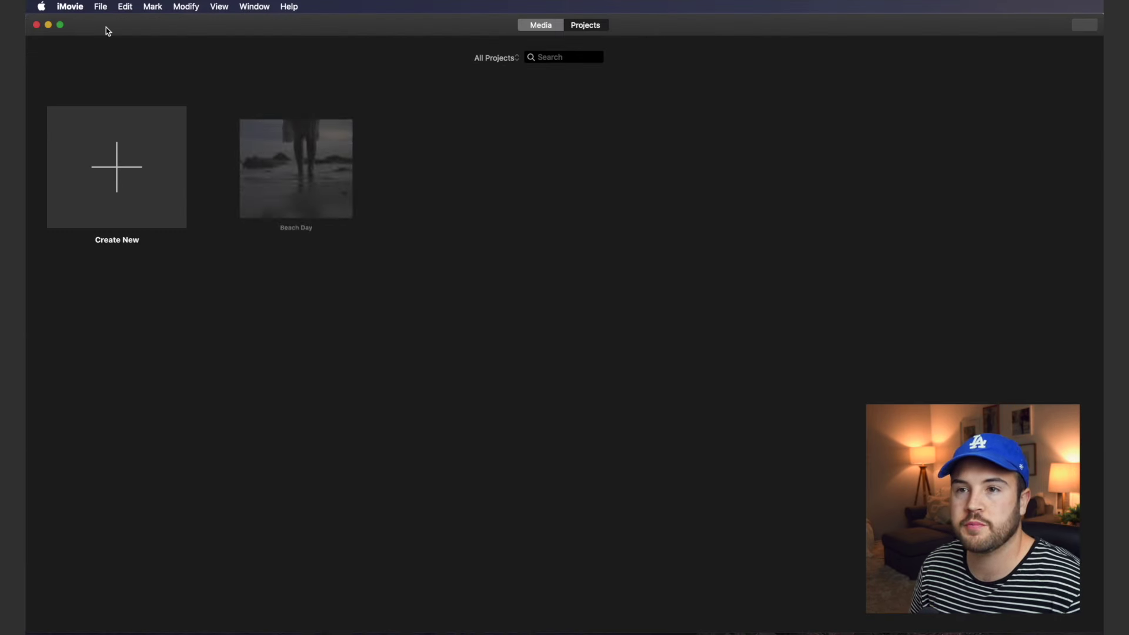
click(130, 186)
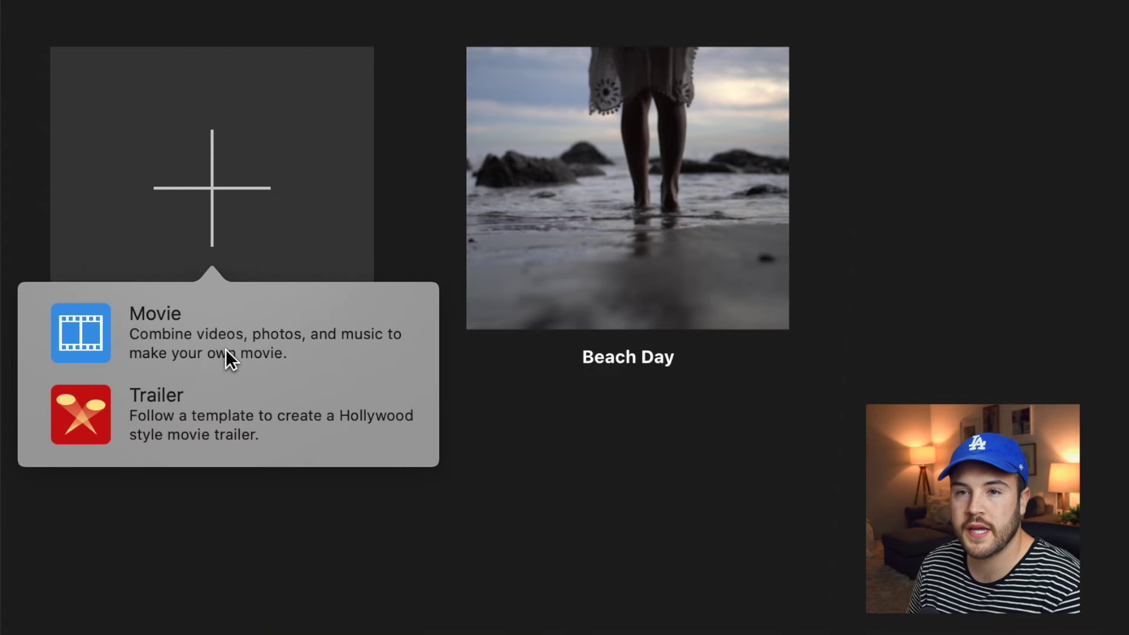
click(160, 335)
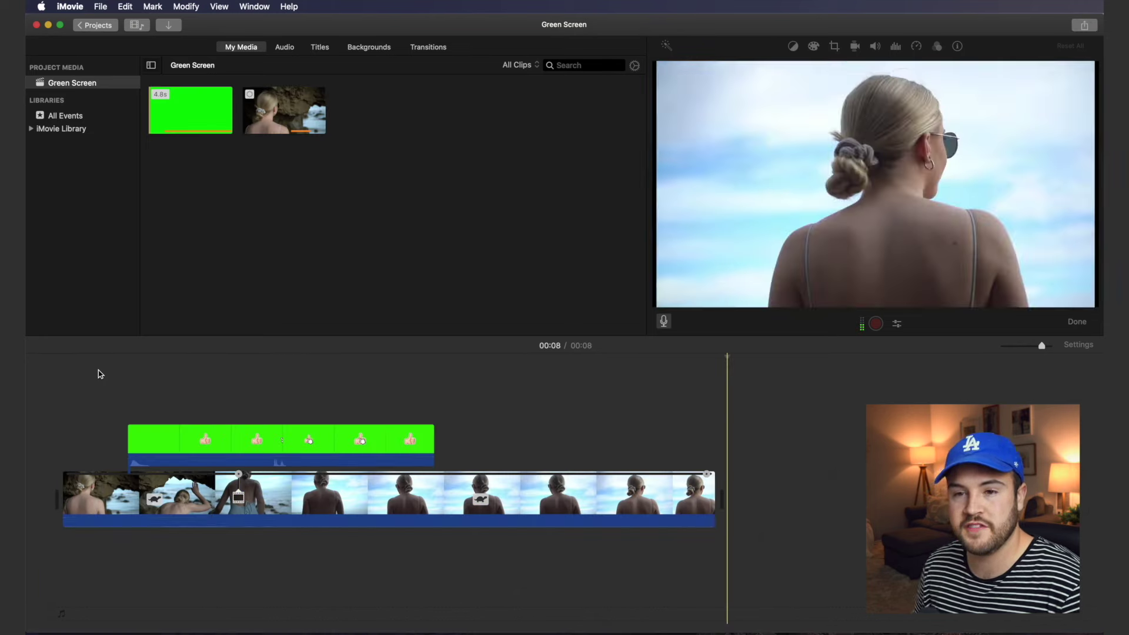
Change the thumbs-up clip's video overlay style in the Green Screen project to Picture in Picture.
click(212, 391)
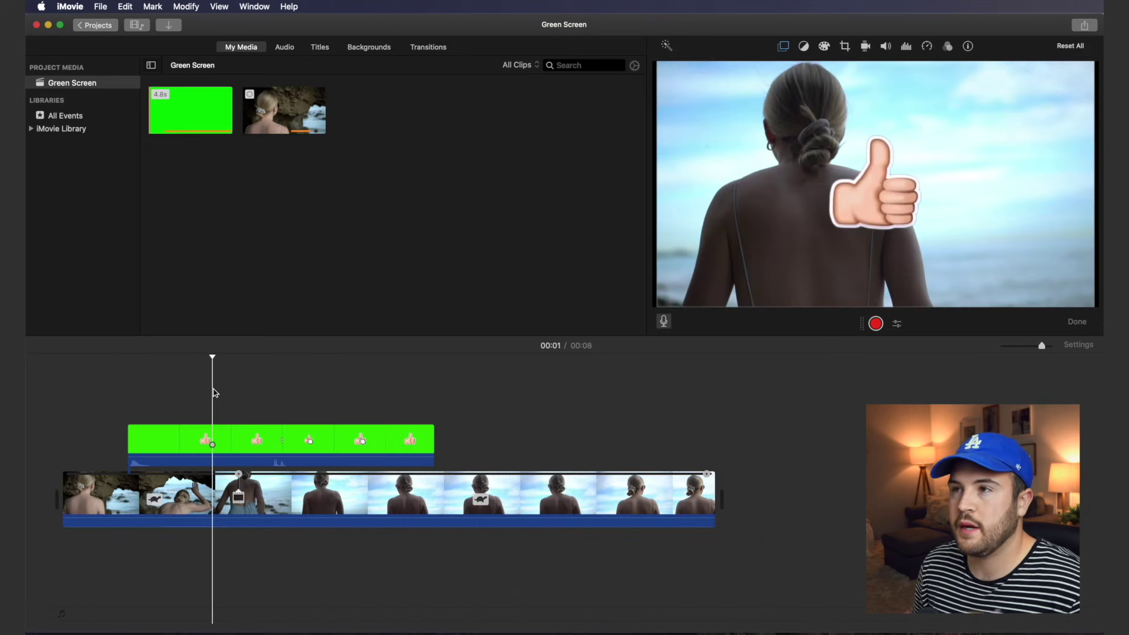
click(780, 48)
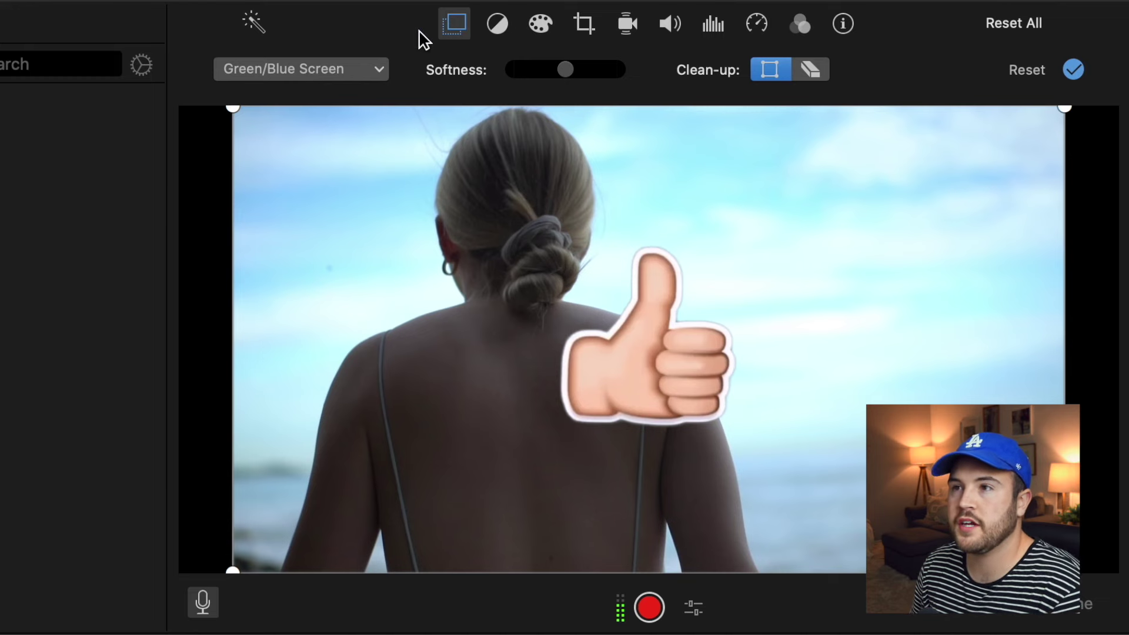
click(354, 73)
click(348, 156)
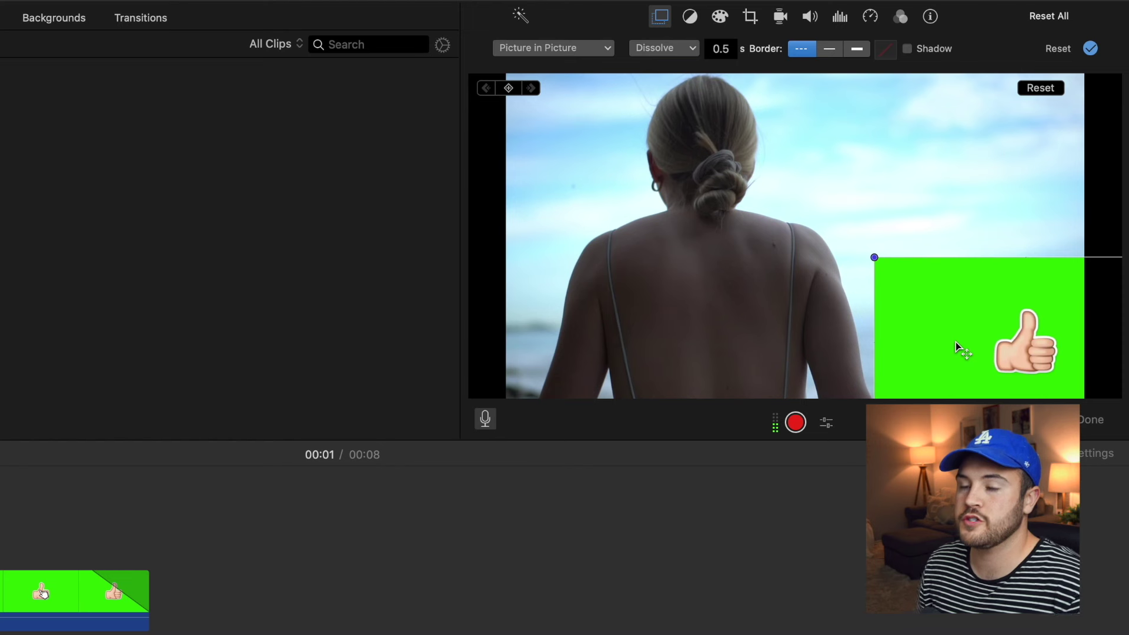
Reposition and enlarge the picture-in-picture thumbs-up clip so it covers the lower-right part of the frame.
drag(954, 341, 662, 166)
drag(986, 312, 703, 335)
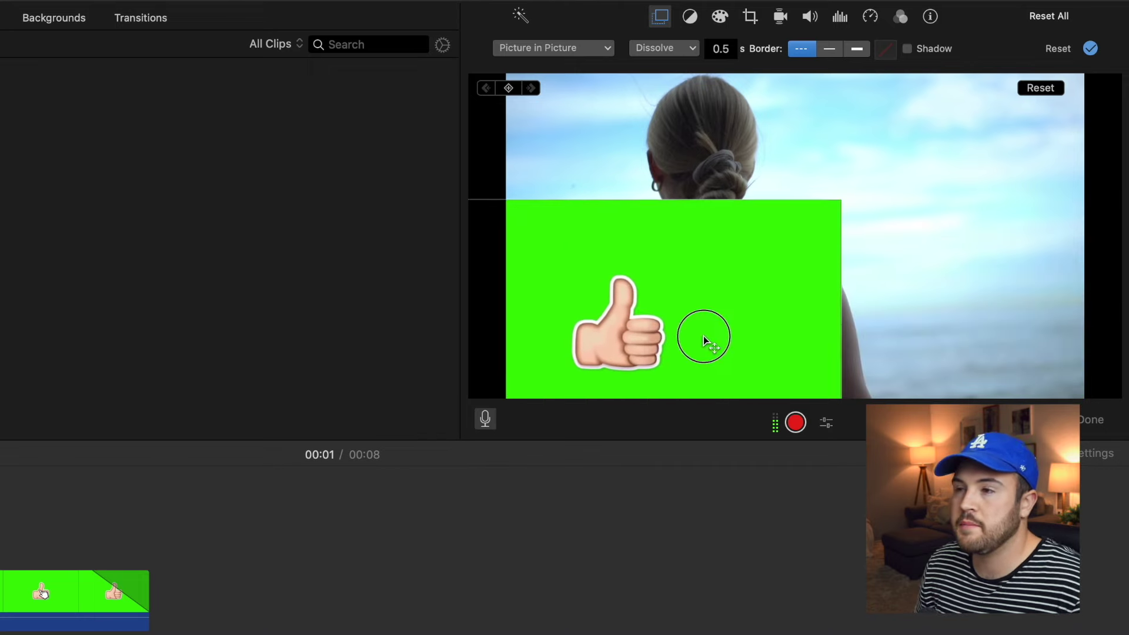
click(841, 199)
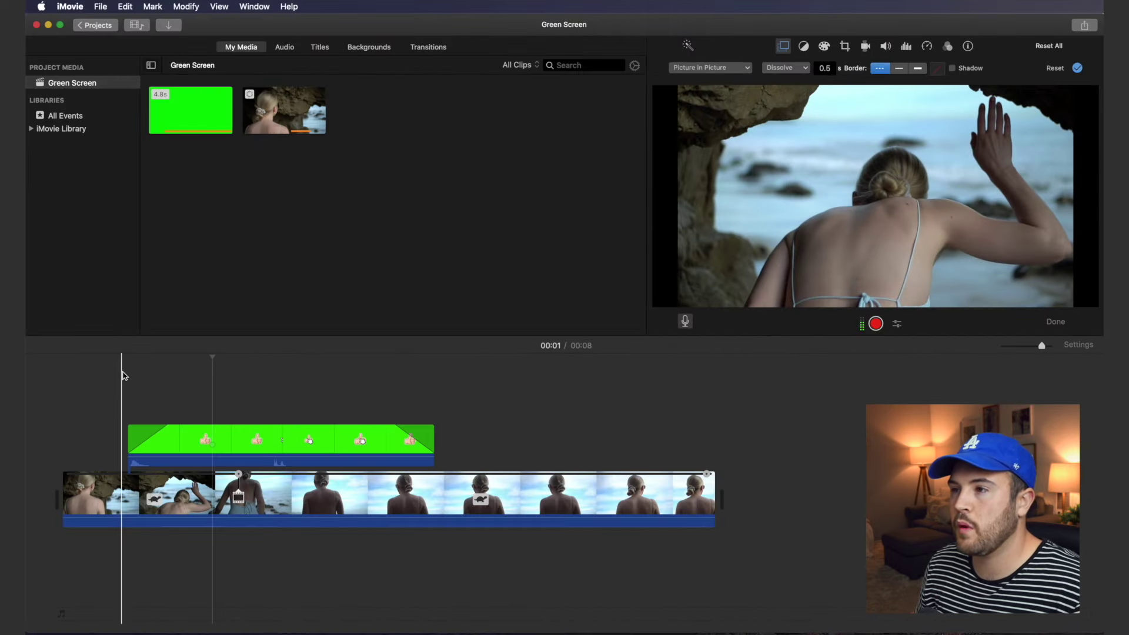
click(186, 441)
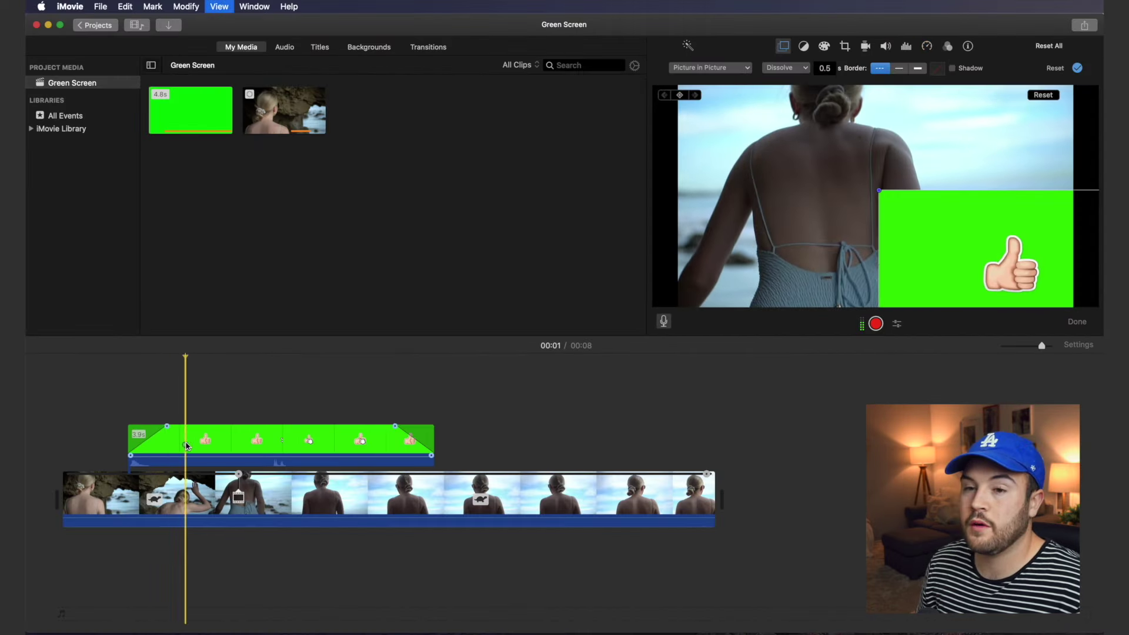
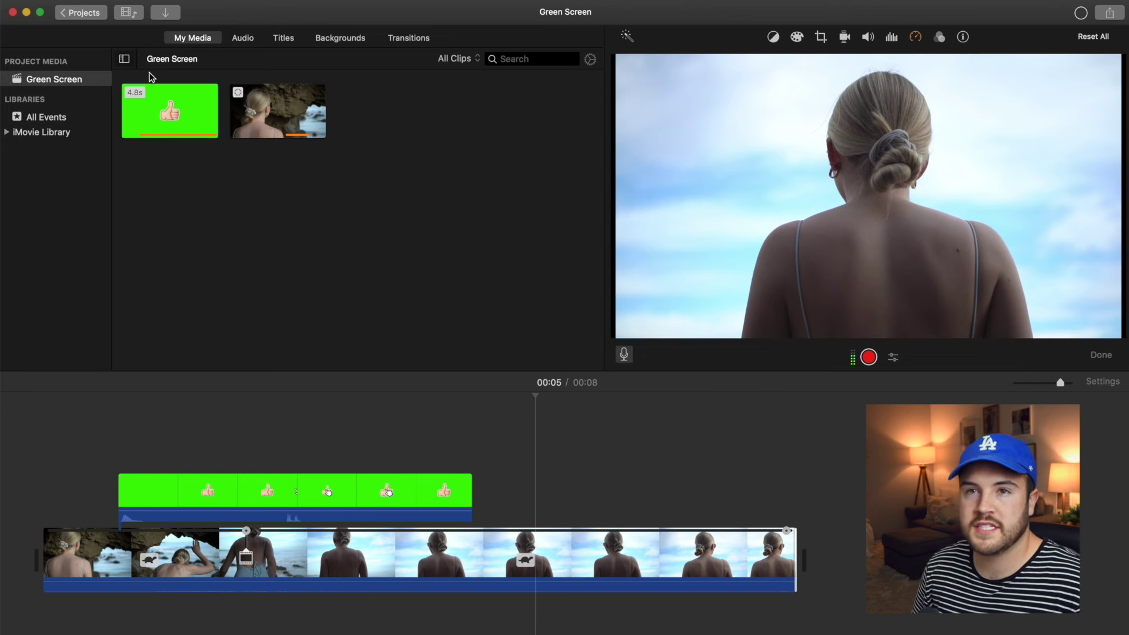
Open the Beach Day project and import Green Screen overlay.mp4 from the Desktop into its media.
click(79, 13)
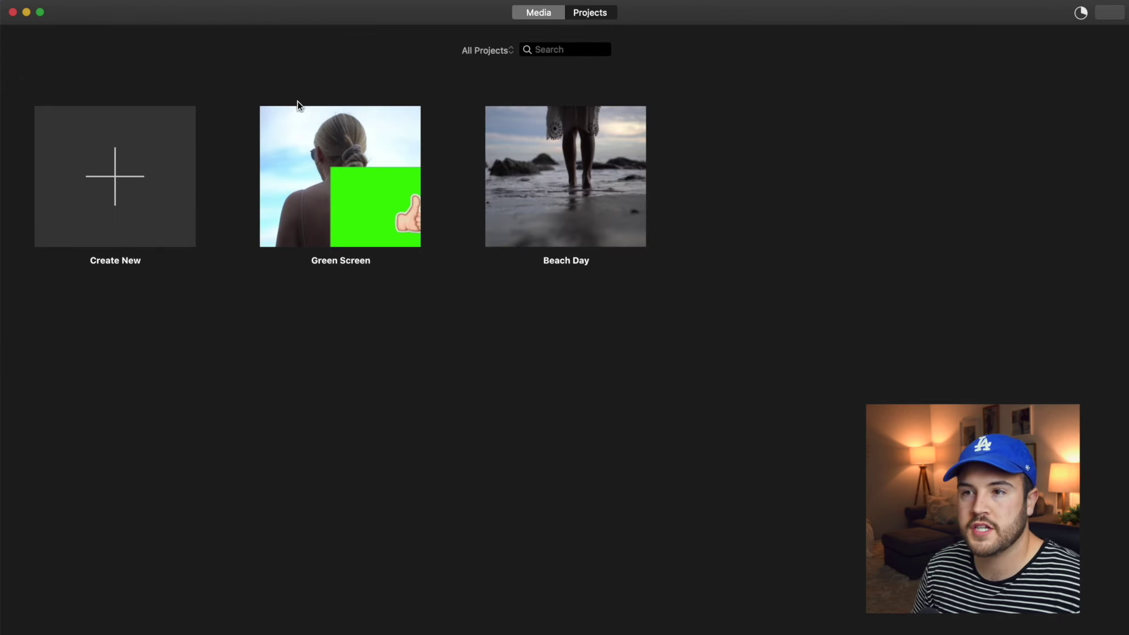
double_click(585, 184)
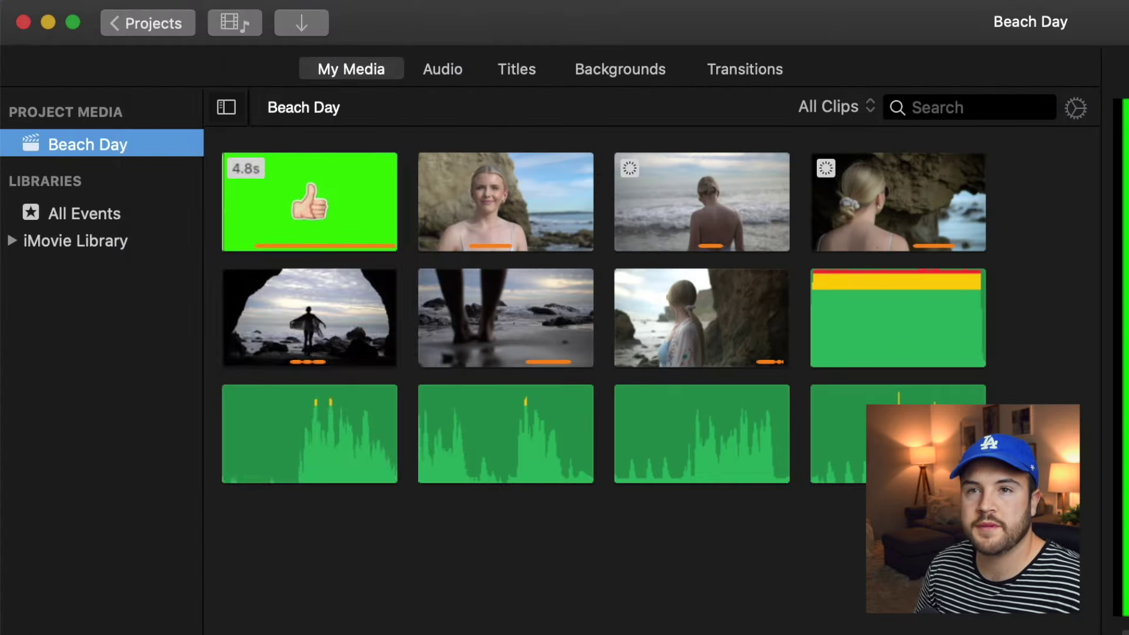
click(147, 0)
click(182, 117)
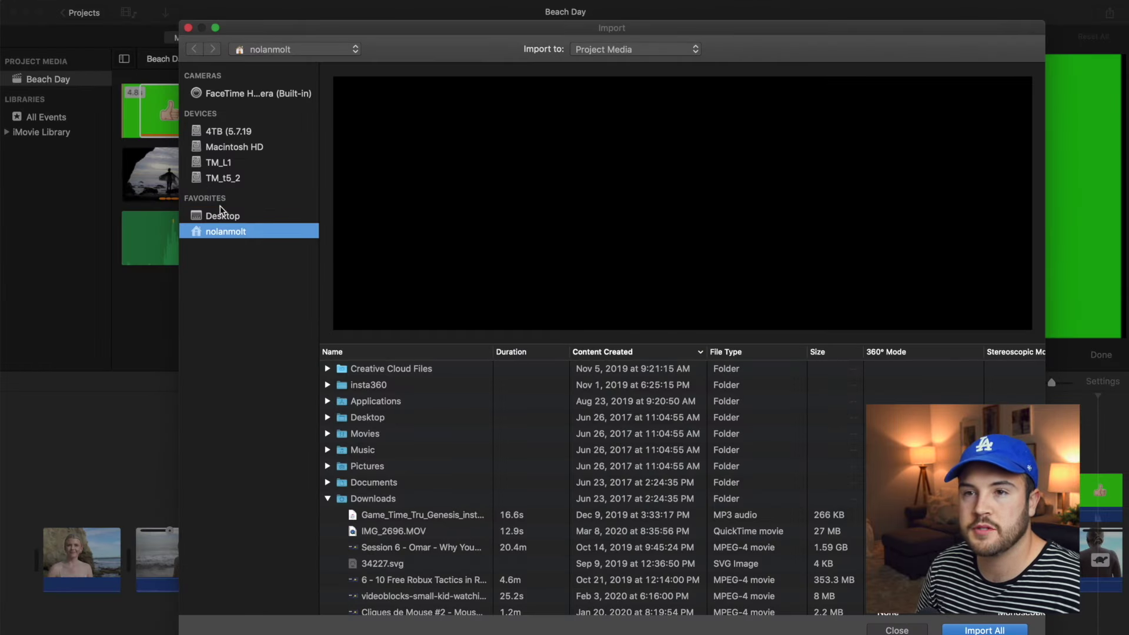
click(220, 214)
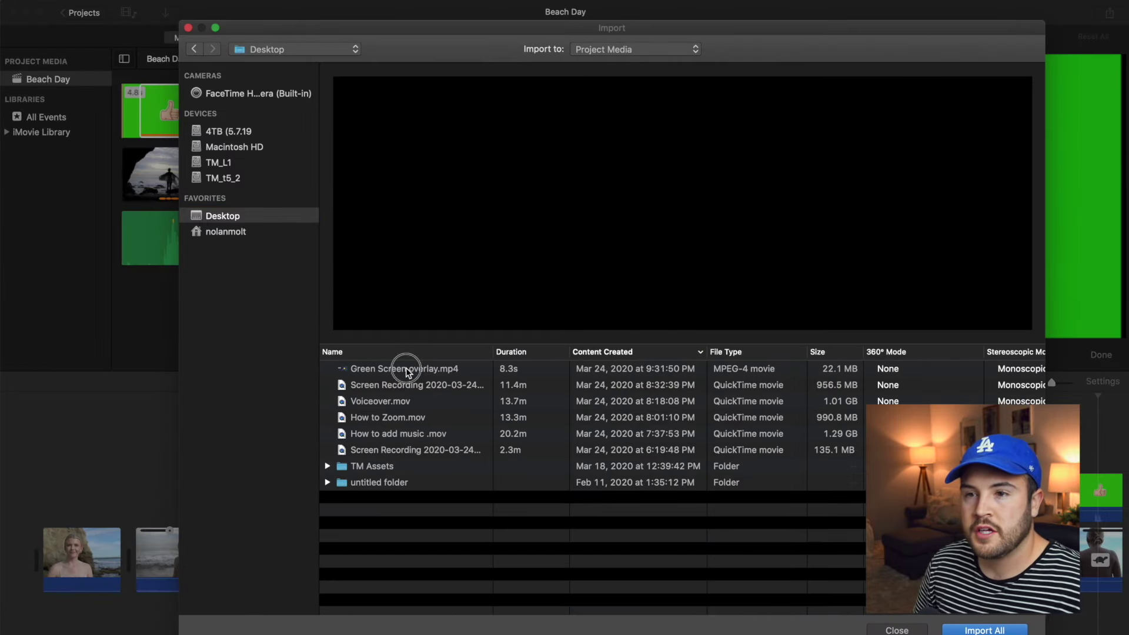
click(406, 370)
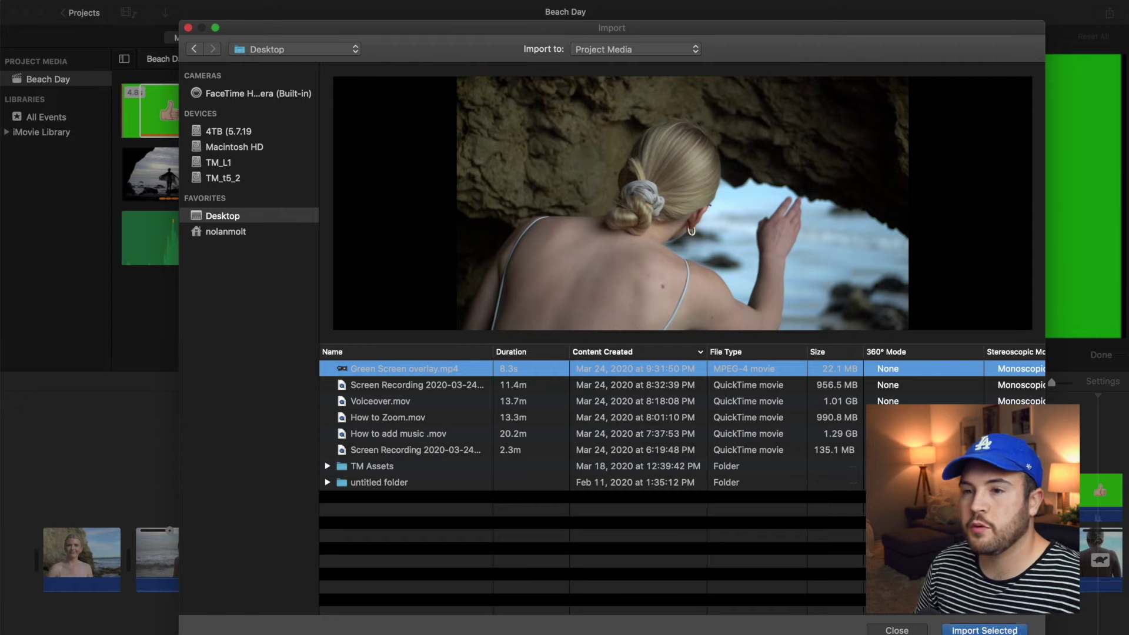
key(Return)
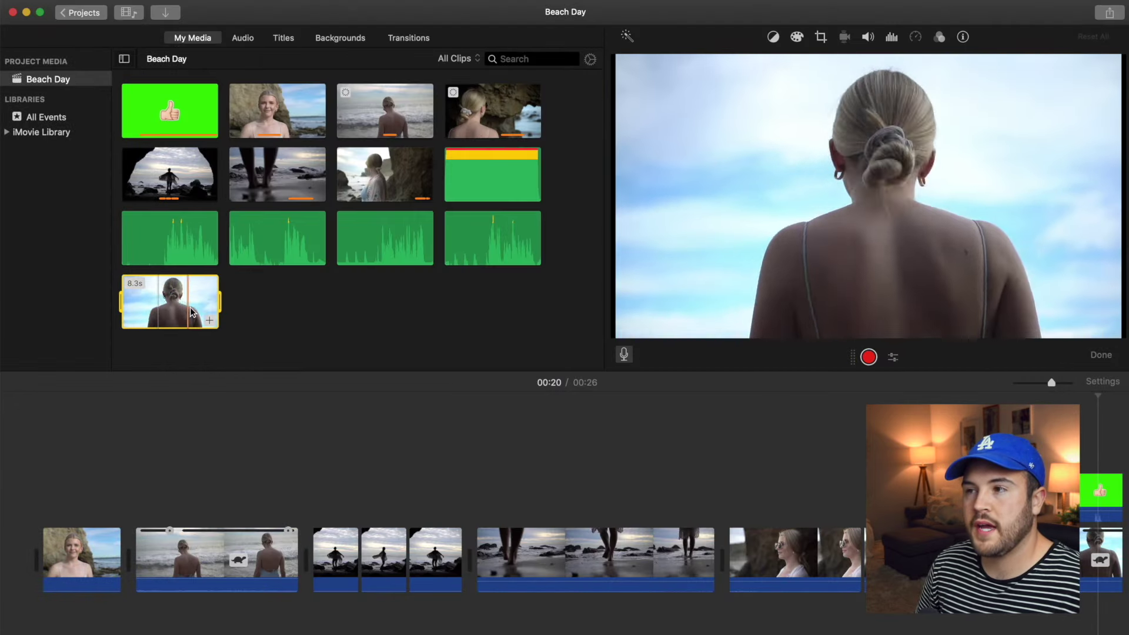
Place the imported 8.3-second Green Screen overlay clip above the last beach clip, aligned with that clip's start.
drag(191, 311, 963, 451)
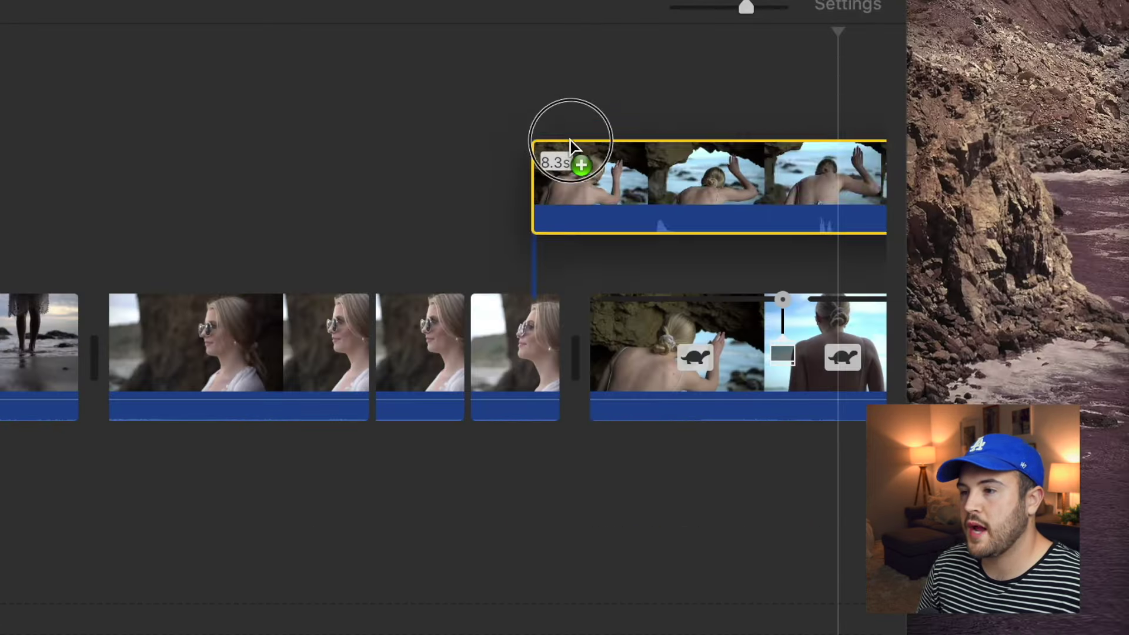
drag(569, 139, 585, 94)
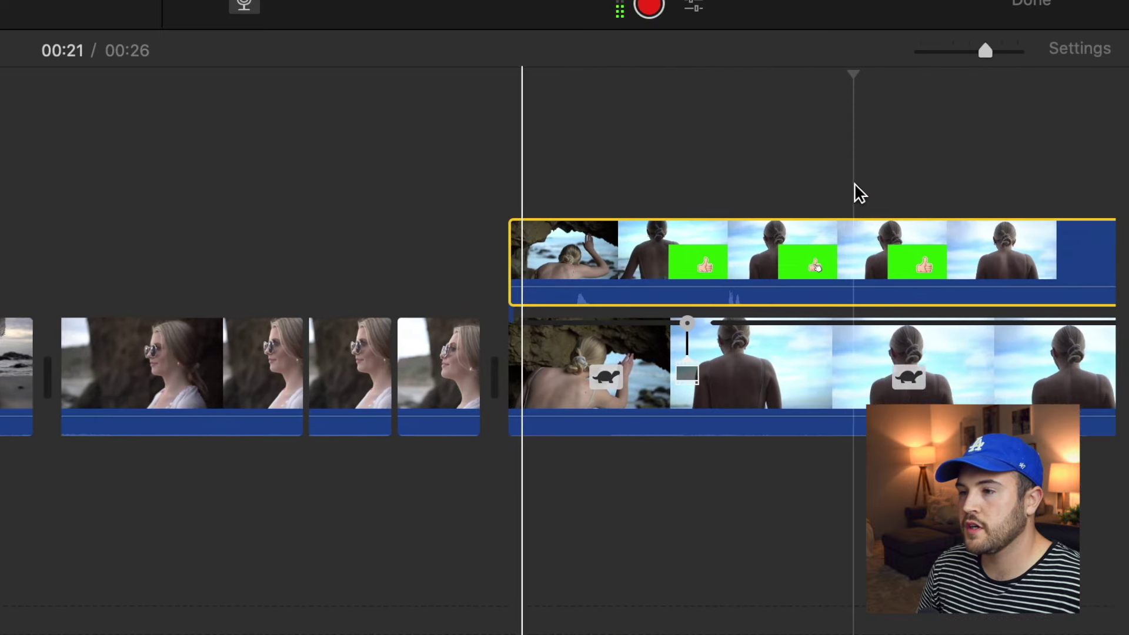
scroll(853, 192, right, 10)
drag(76, 278, 84, 284)
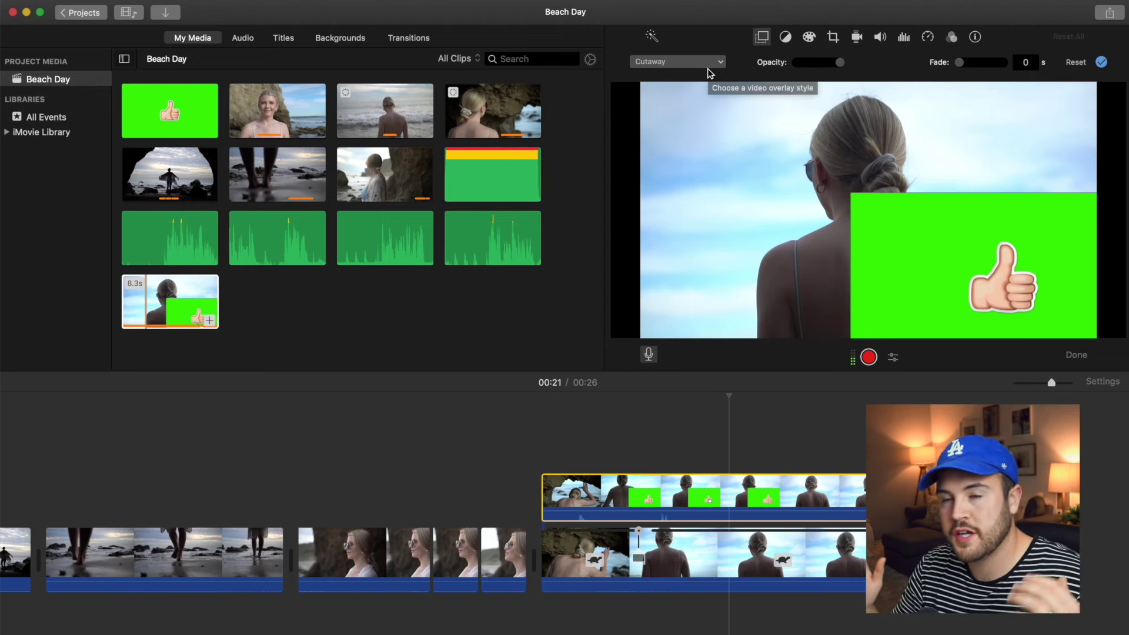
Set the overlay's style to Green/Blue Screen and crop its clean-up area closely inside the green rectangle around the thumbs-up.
click(706, 64)
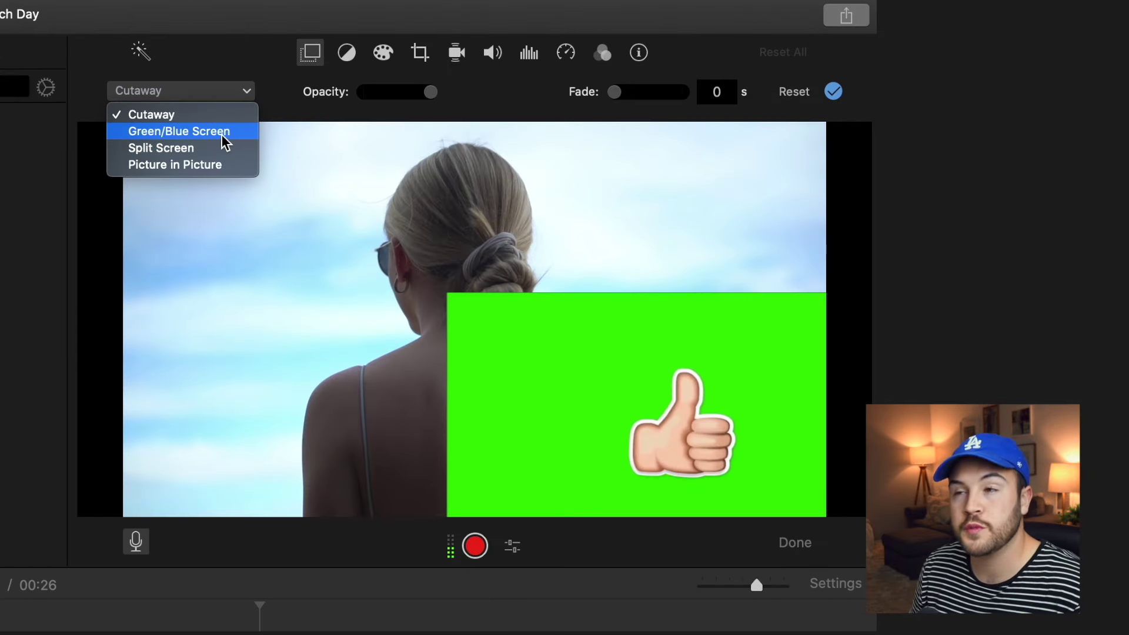
click(225, 141)
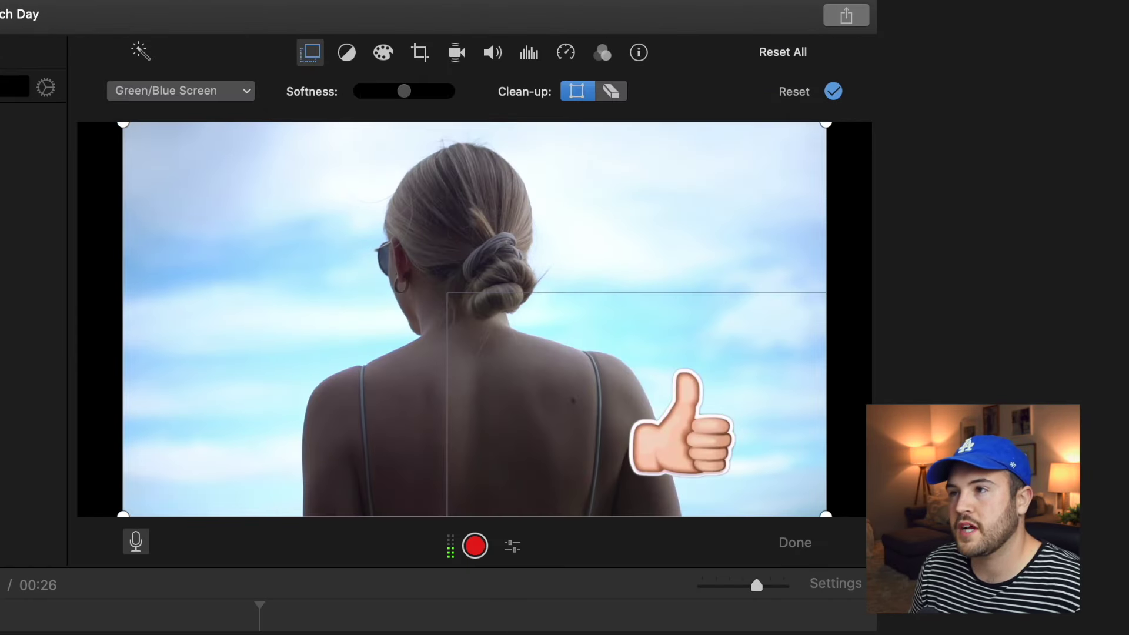
drag(122, 125, 478, 319)
drag(122, 516, 475, 512)
drag(826, 519, 821, 510)
drag(825, 124, 821, 309)
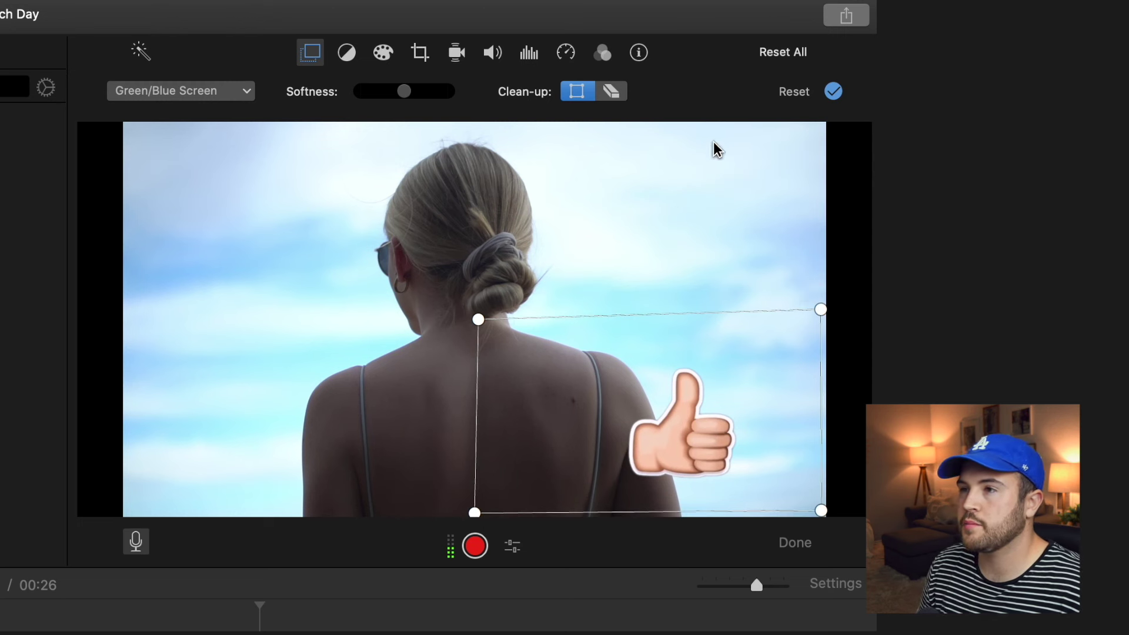
Raise the overlay's green-screen softness to the maximum and apply the overlay settings.
drag(406, 92, 441, 100)
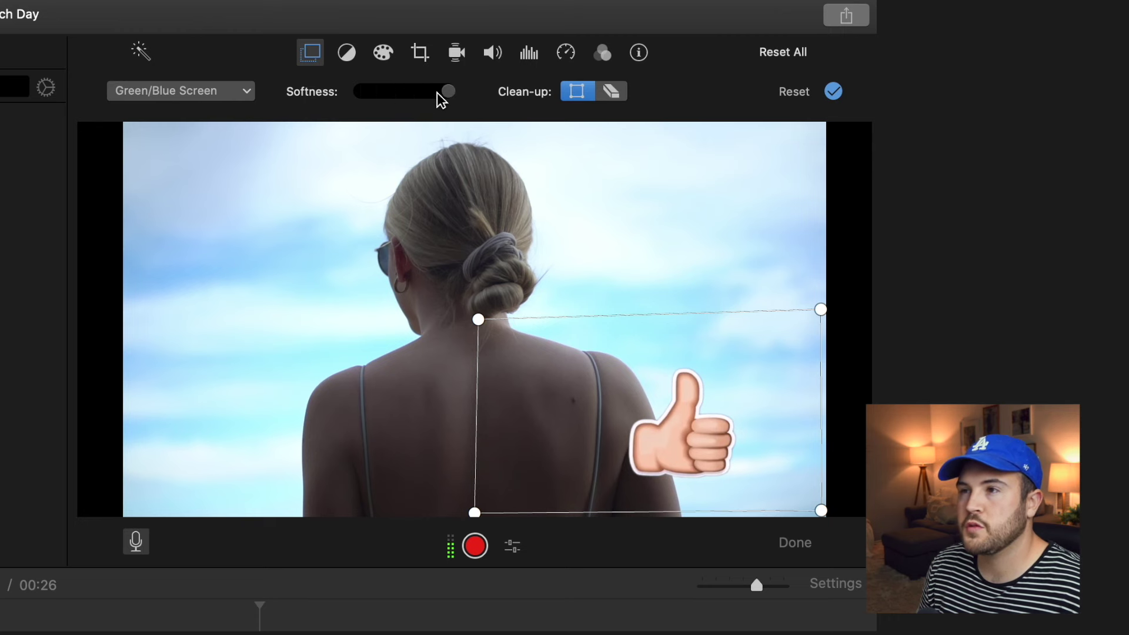
click(452, 92)
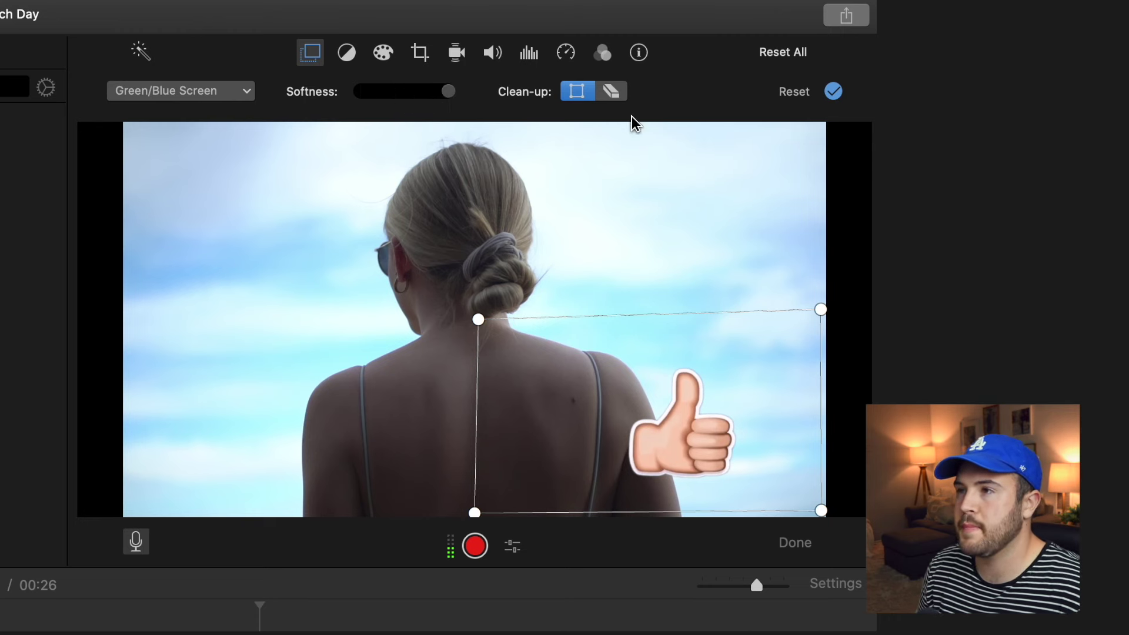
click(833, 92)
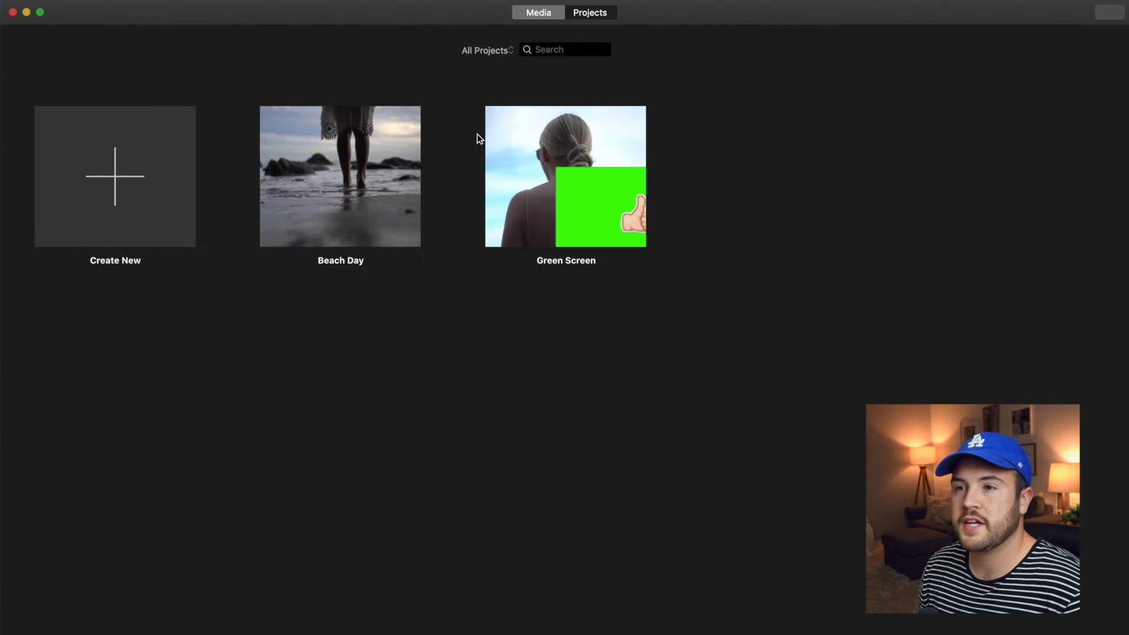
Reopen the Green Screen project from the project list.
double_click(532, 150)
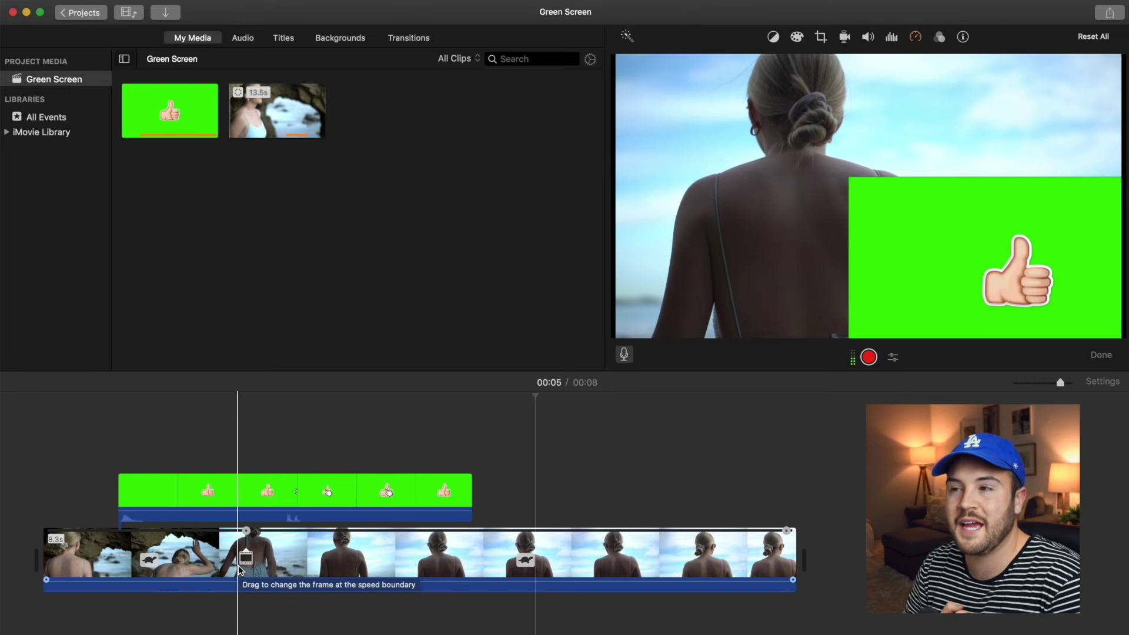
click(272, 558)
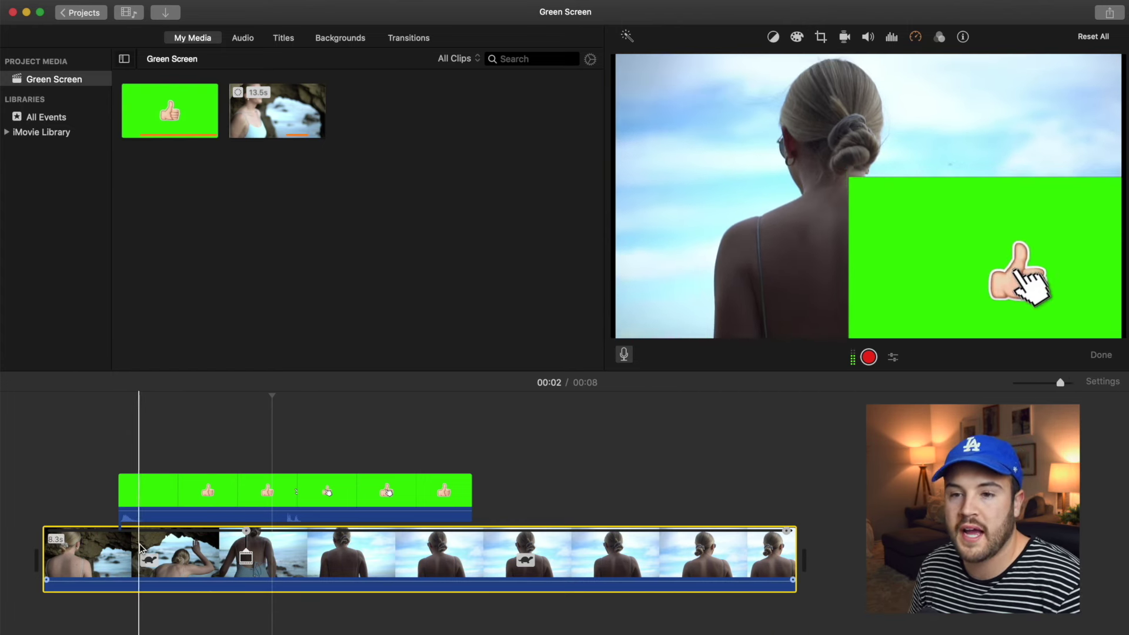
click(345, 501)
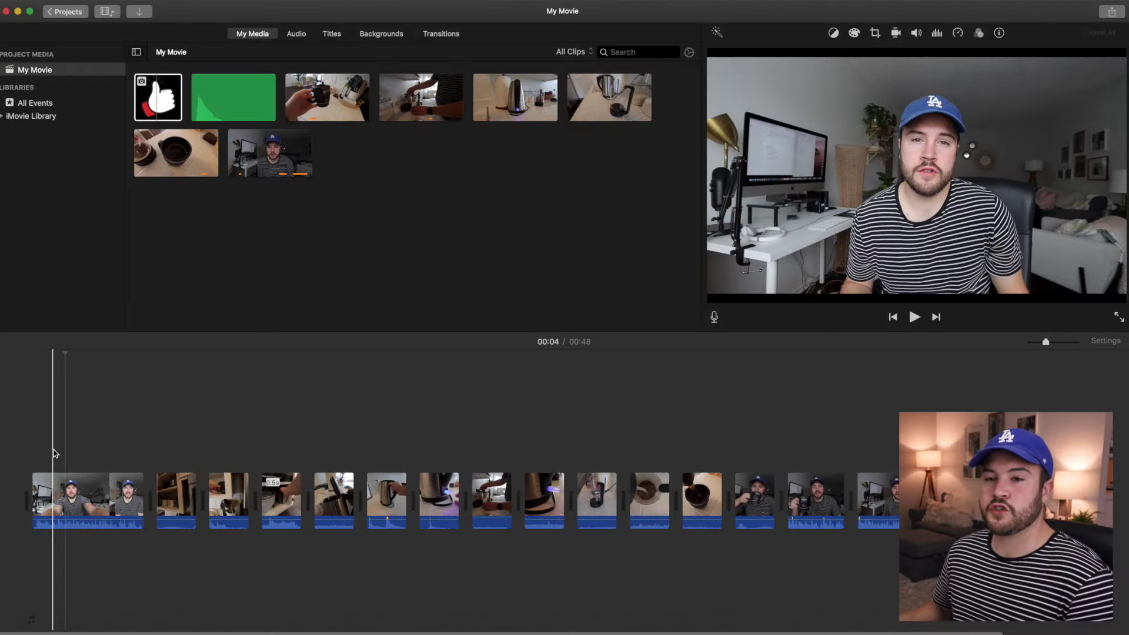
Place the thumbs-up image above the first talking-head clip, starting at about 7 seconds, and shorten it from its end.
click(161, 101)
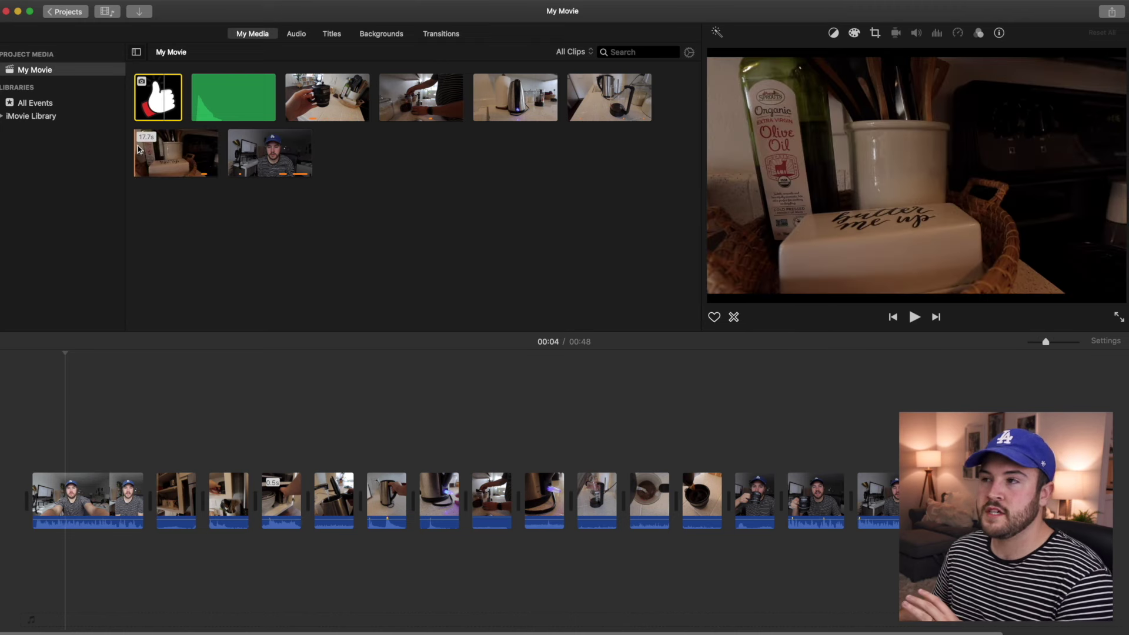
drag(156, 94, 66, 424)
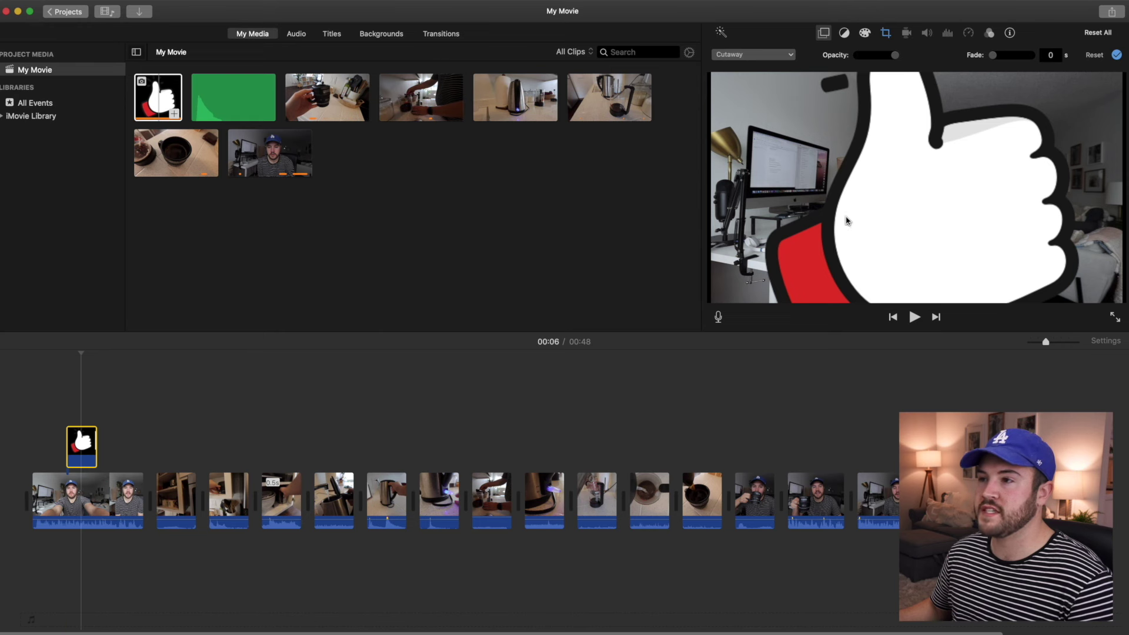
click(69, 422)
mouse_move(73, 445)
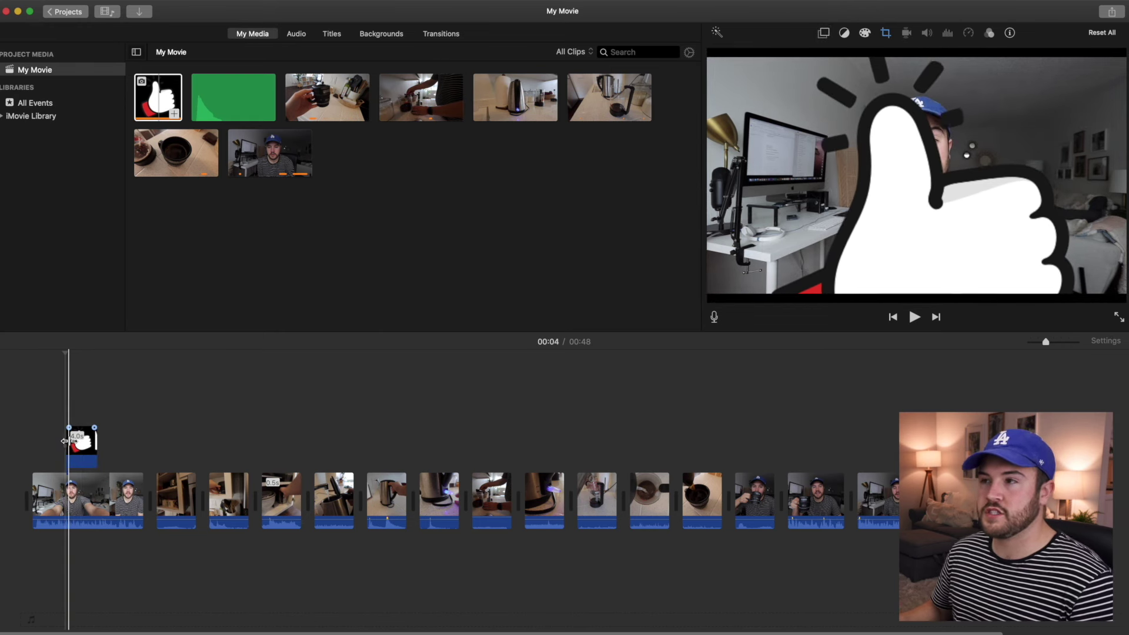
drag(74, 446, 100, 446)
key(space)
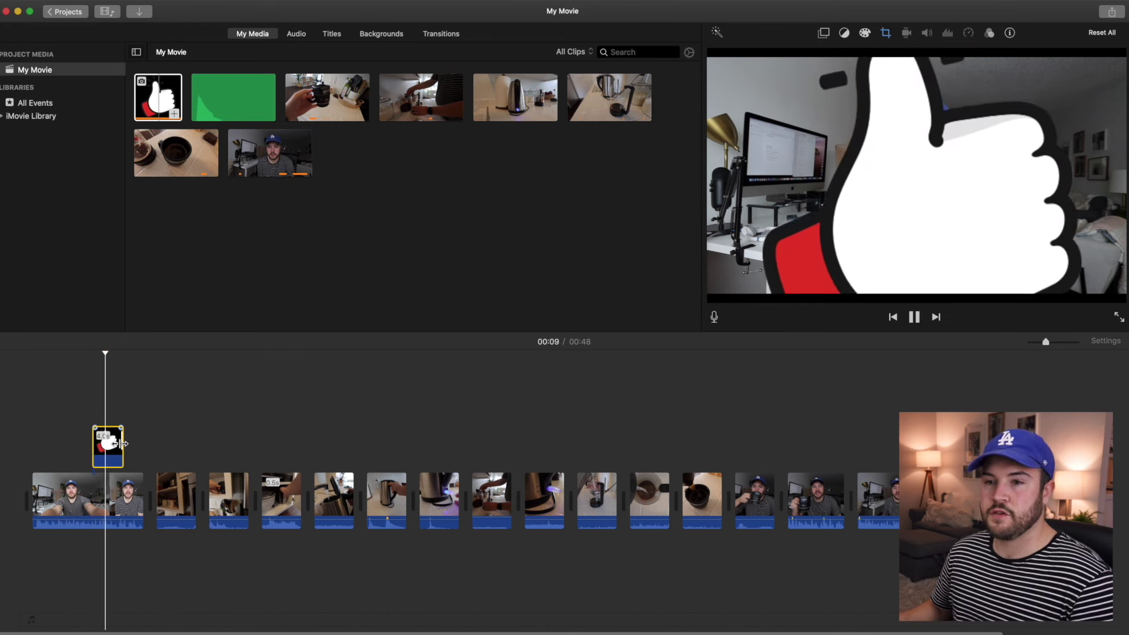
drag(122, 443, 115, 445)
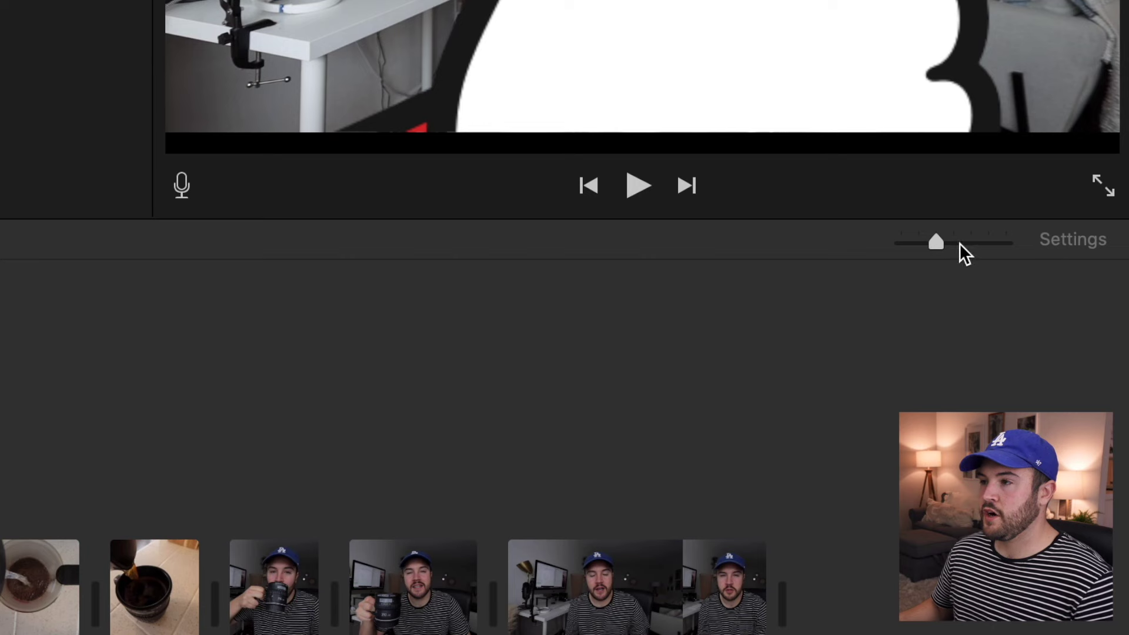
Change the thumbs-up image's cropping style from Ken Burns to Fit and apply it.
drag(936, 242, 979, 241)
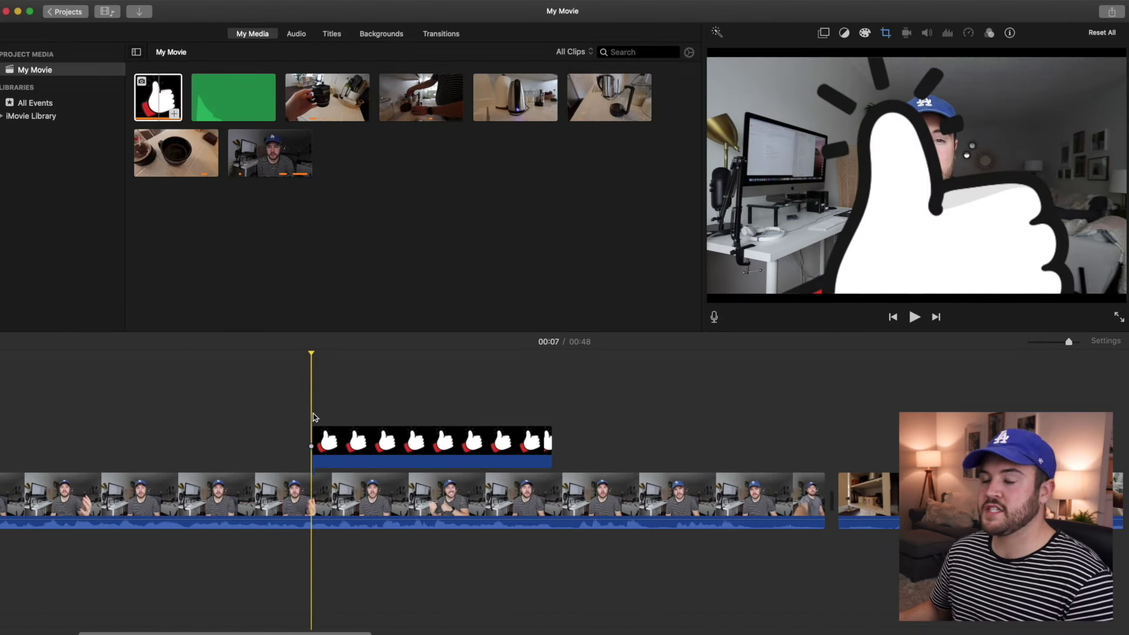
click(335, 447)
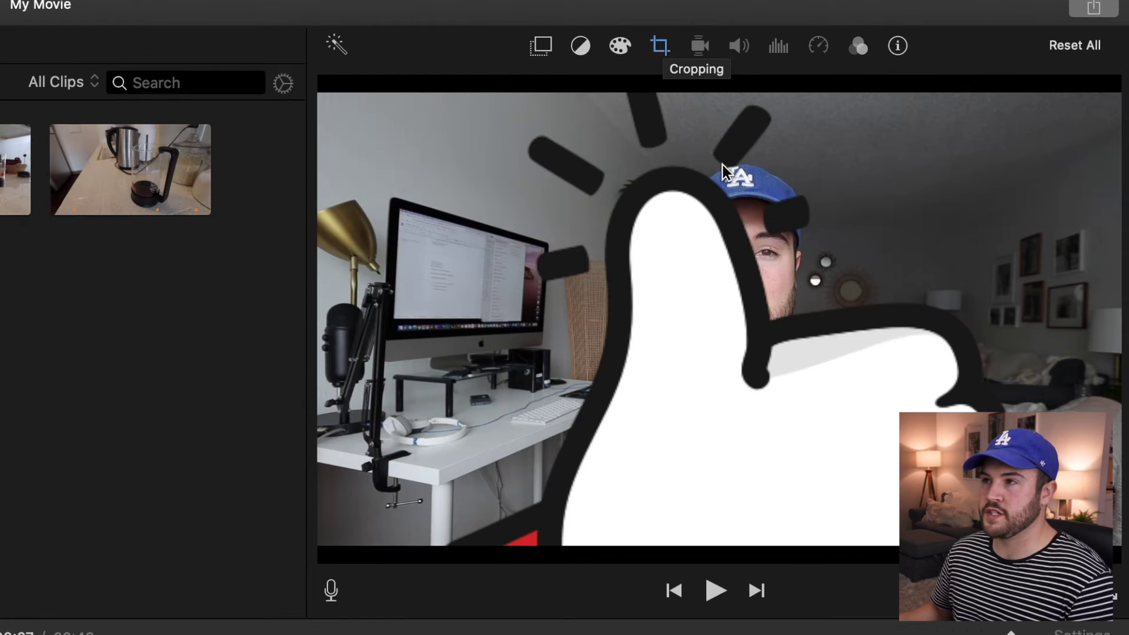
click(660, 46)
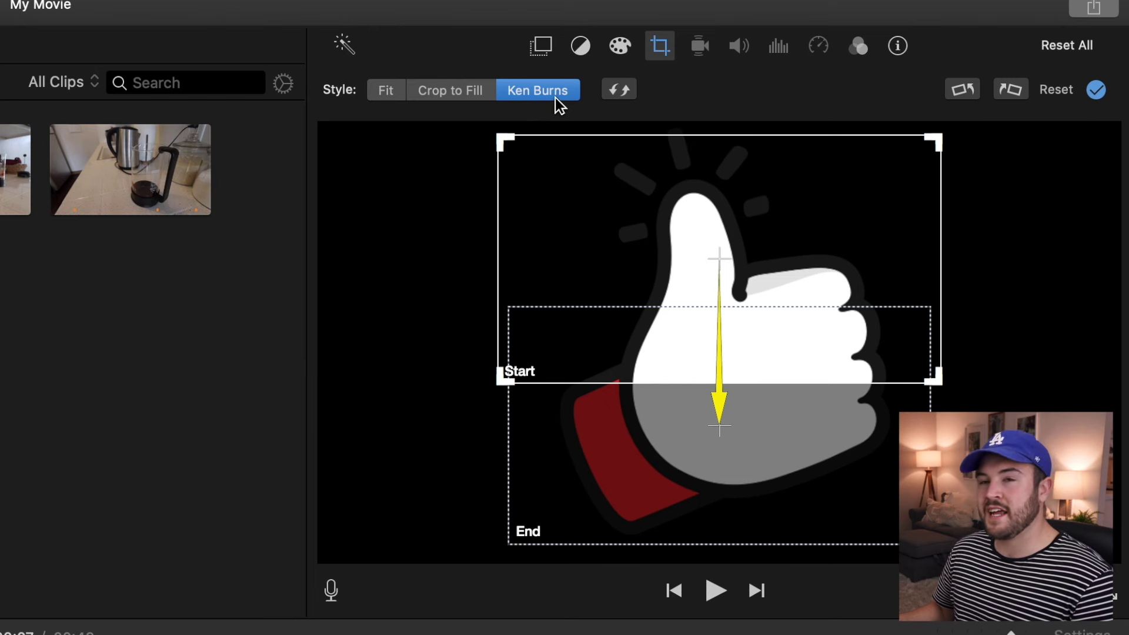
click(386, 92)
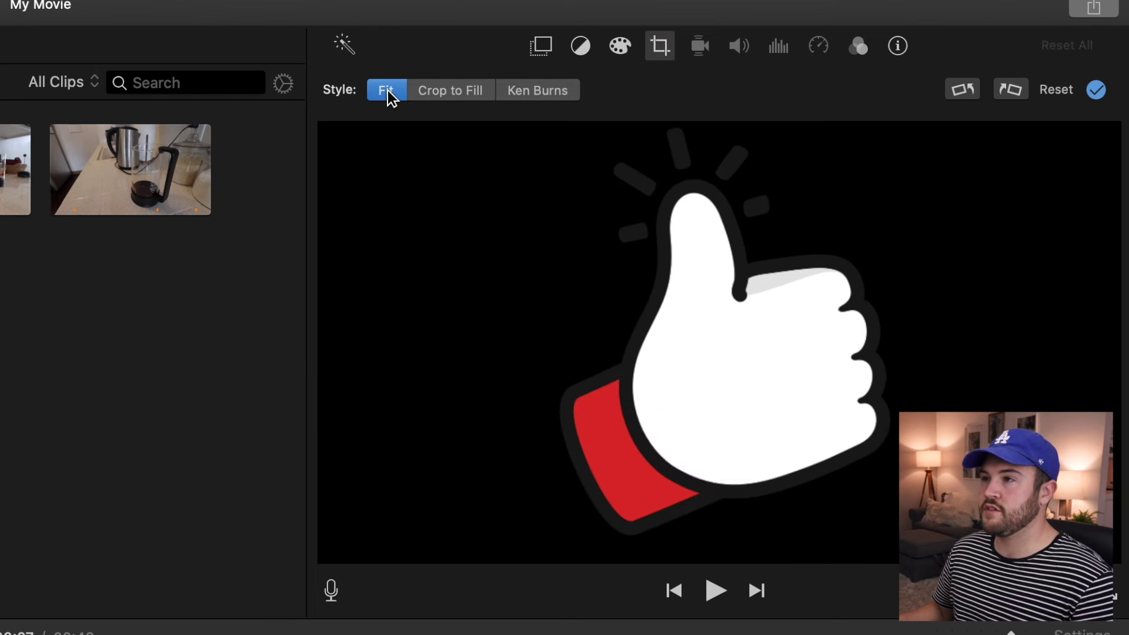
click(451, 91)
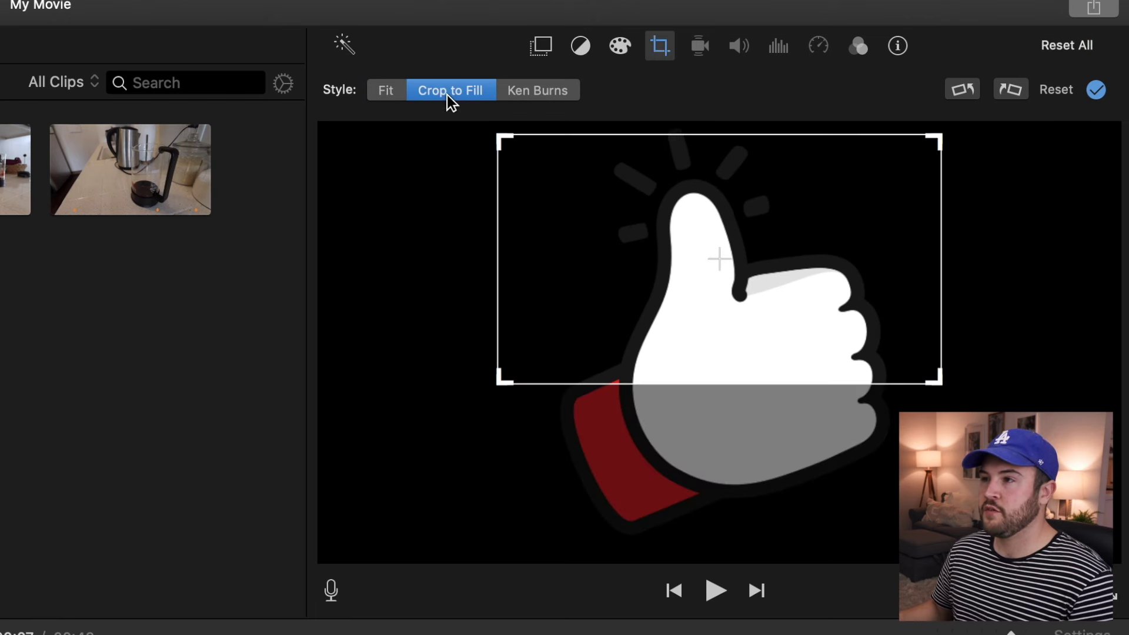
mouse_move(593, 235)
mouse_down()
mouse_move(589, 393)
mouse_move(594, 223)
mouse_up()
click(385, 96)
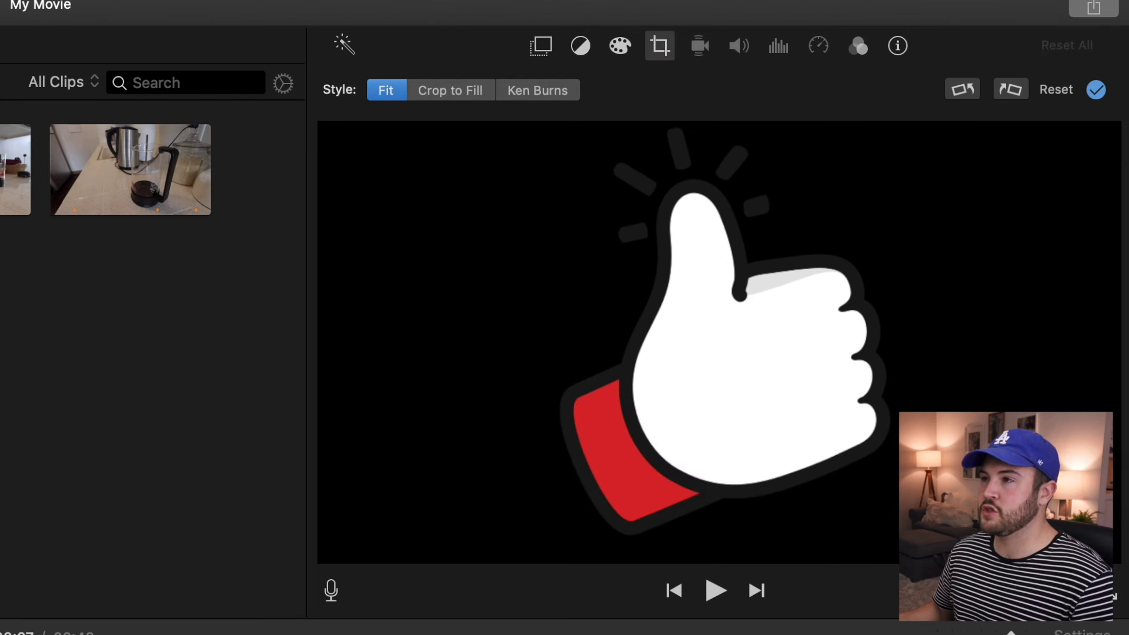
click(1097, 88)
Change the thumbs-up clip's overlay style to Picture in Picture.
click(543, 46)
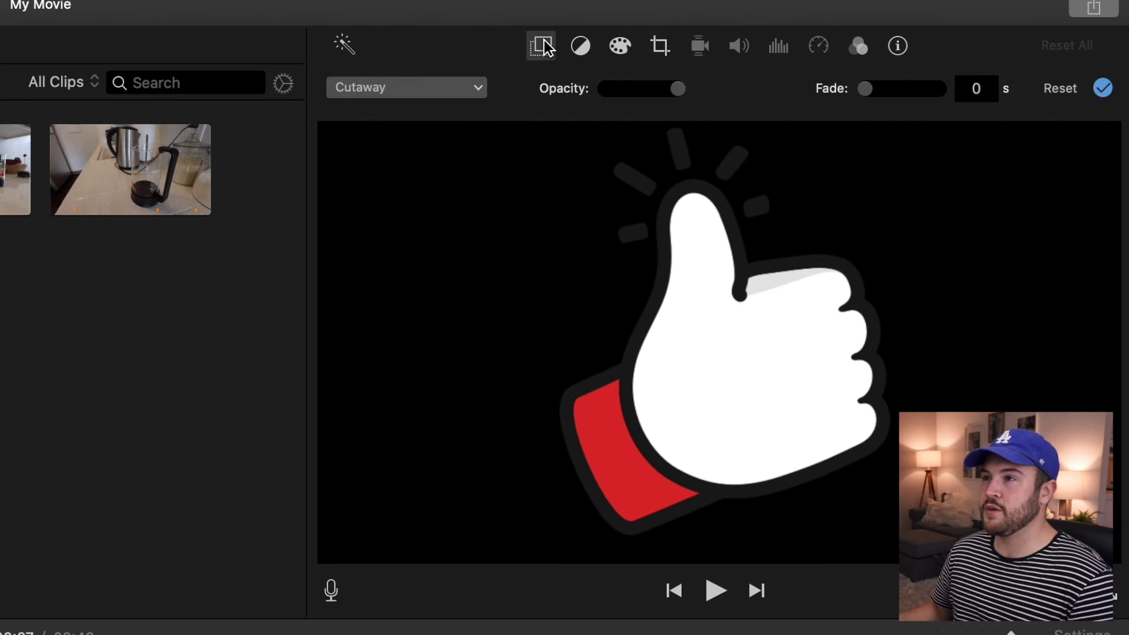
click(444, 88)
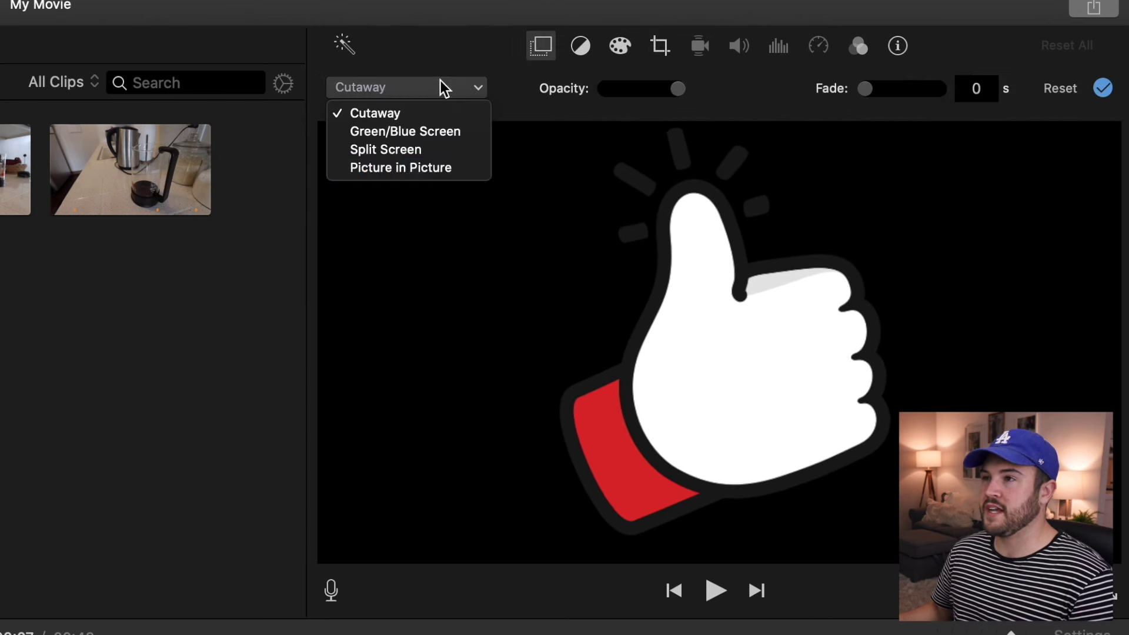
click(435, 169)
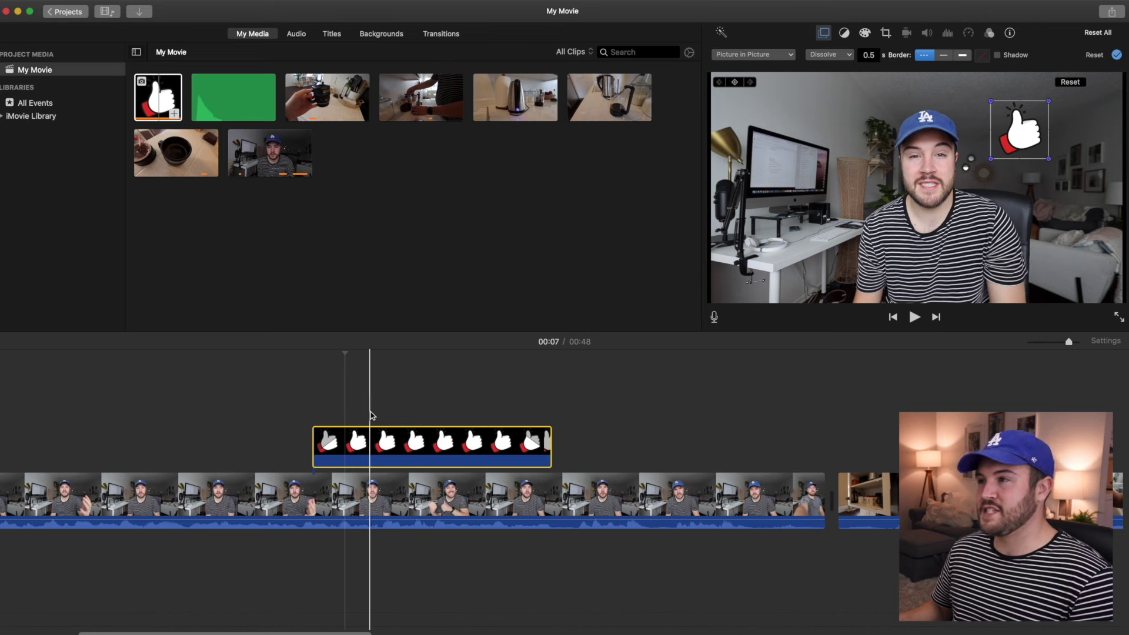
Enlarge the picture-in-picture thumbs-up and move it over the desk in the lower-left part of the video frame.
click(370, 417)
click(383, 447)
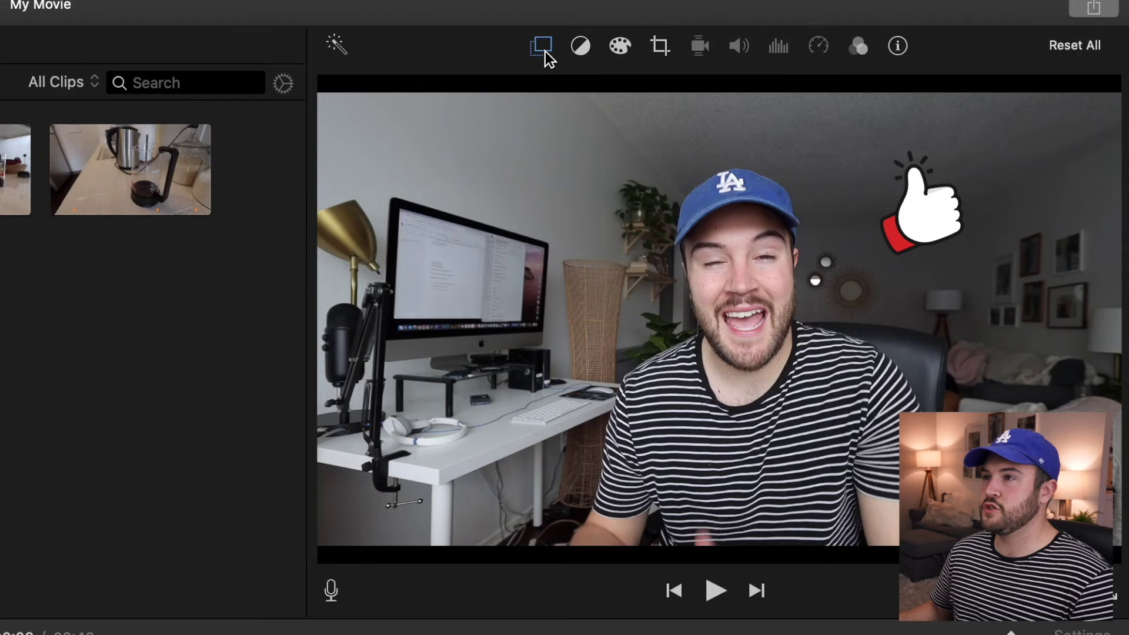
click(824, 34)
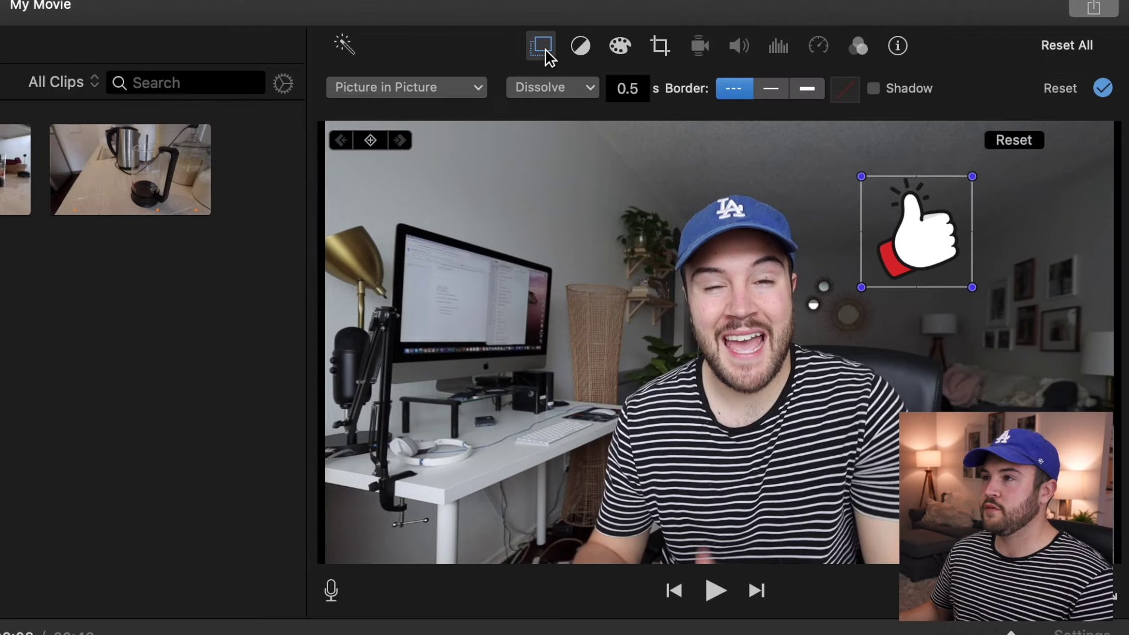
drag(903, 247, 927, 493)
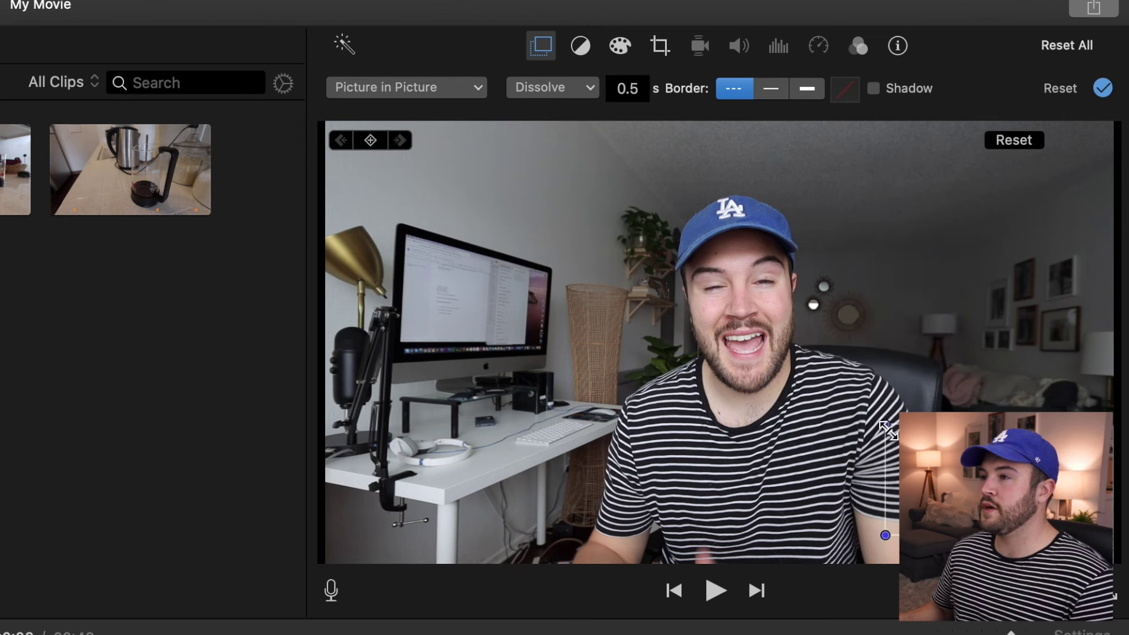
drag(882, 423, 870, 416)
drag(814, 385, 852, 412)
drag(831, 482, 358, 488)
drag(504, 416, 594, 332)
mouse_move(543, 411)
mouse_down()
mouse_move(523, 411)
mouse_move(528, 426)
mouse_up()
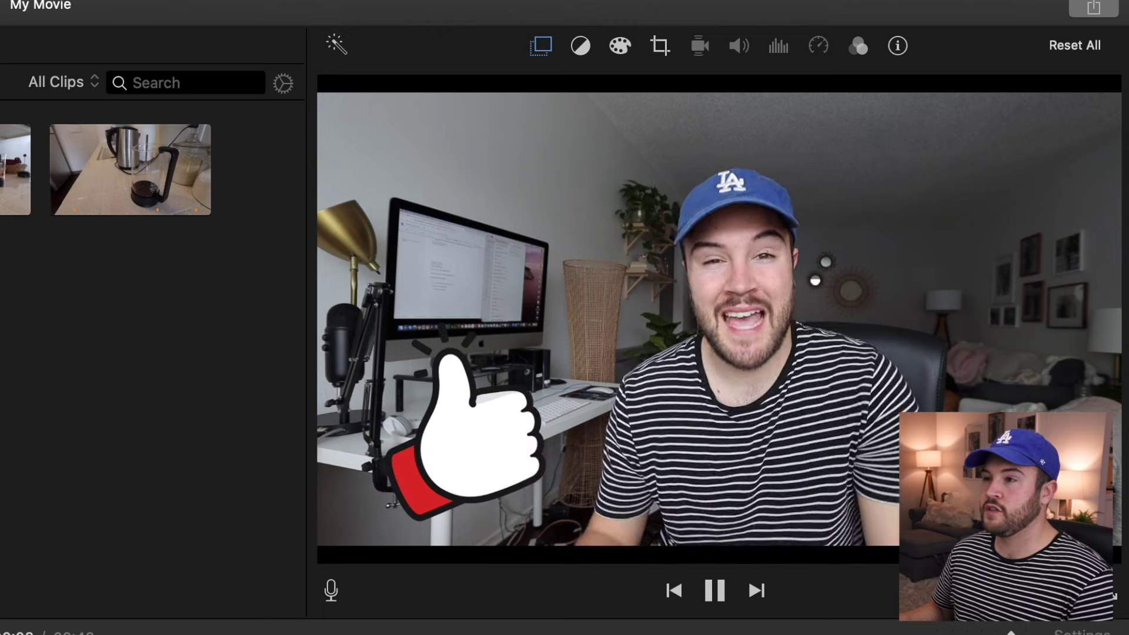
key(space)
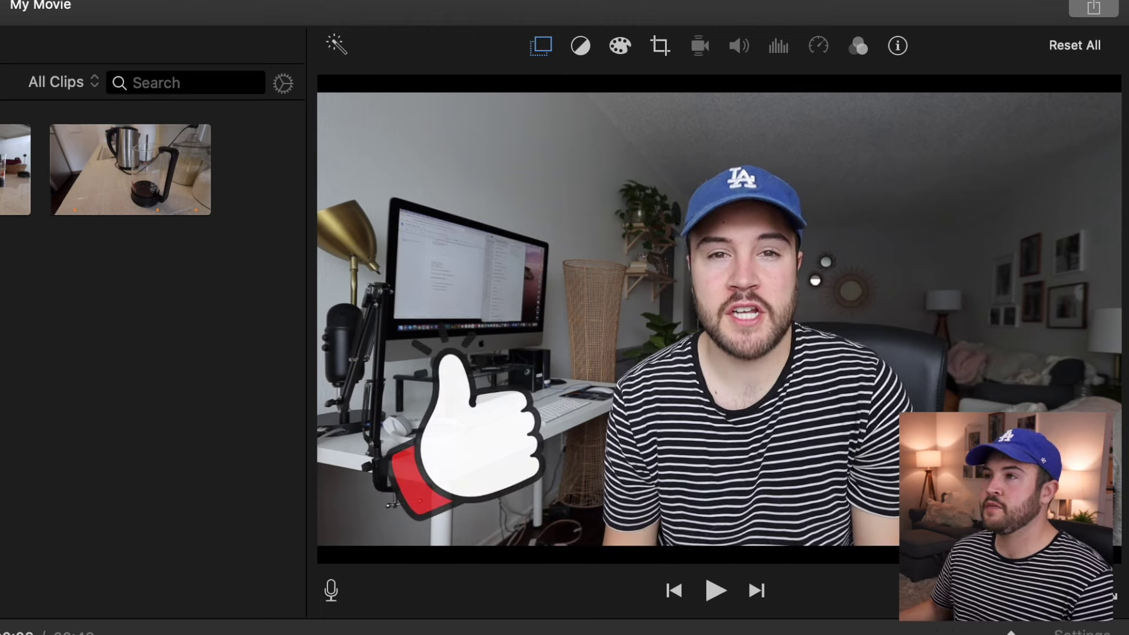
Set the thumbs-up overlay's dissolve duration to 0 seconds and play the timeline through the overlay to check it.
click(549, 52)
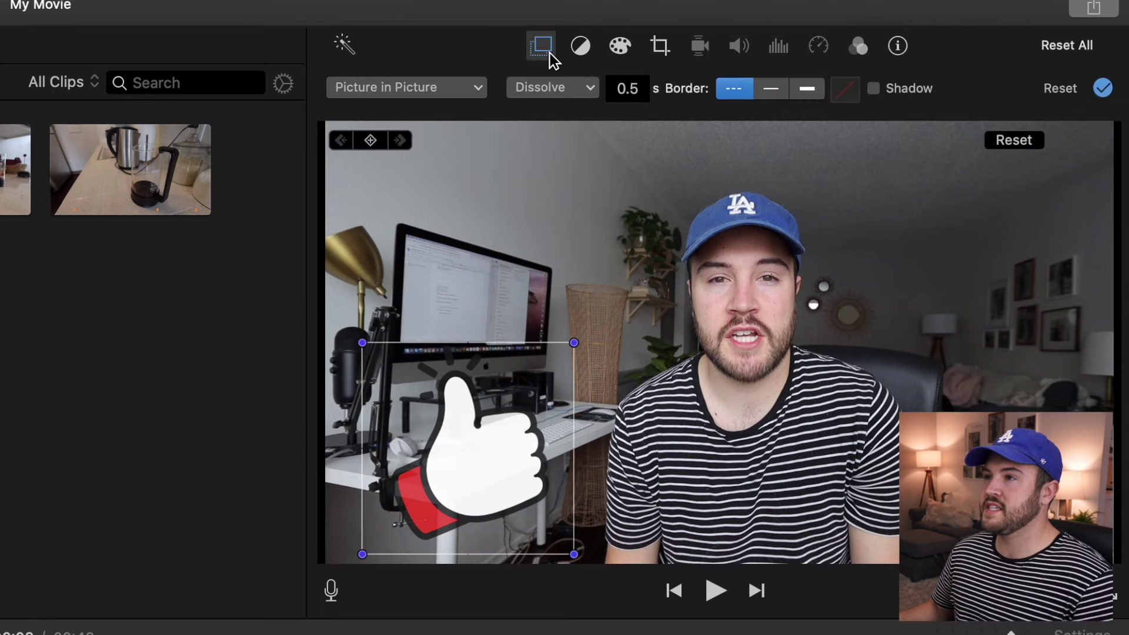
click(639, 88)
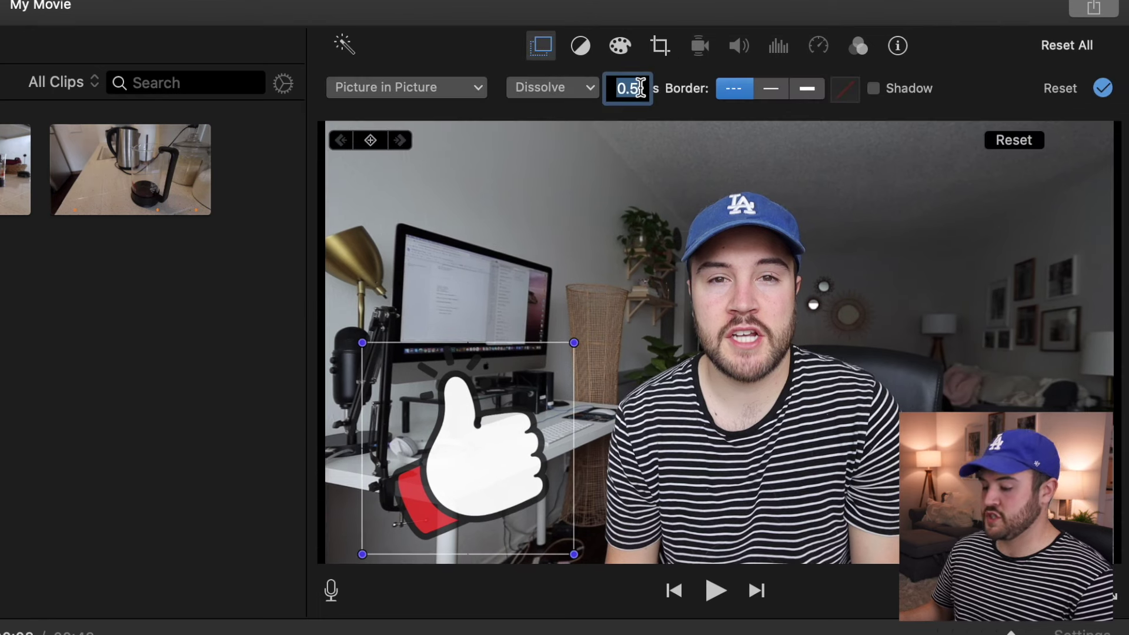
key(BackSpace)
text(0)
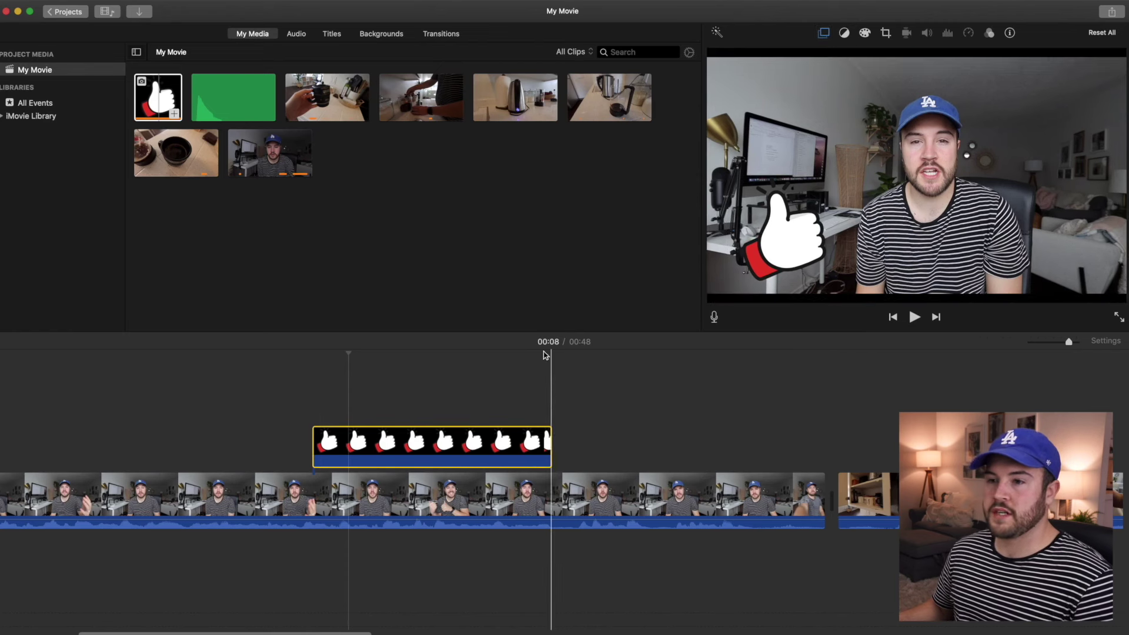
click(298, 411)
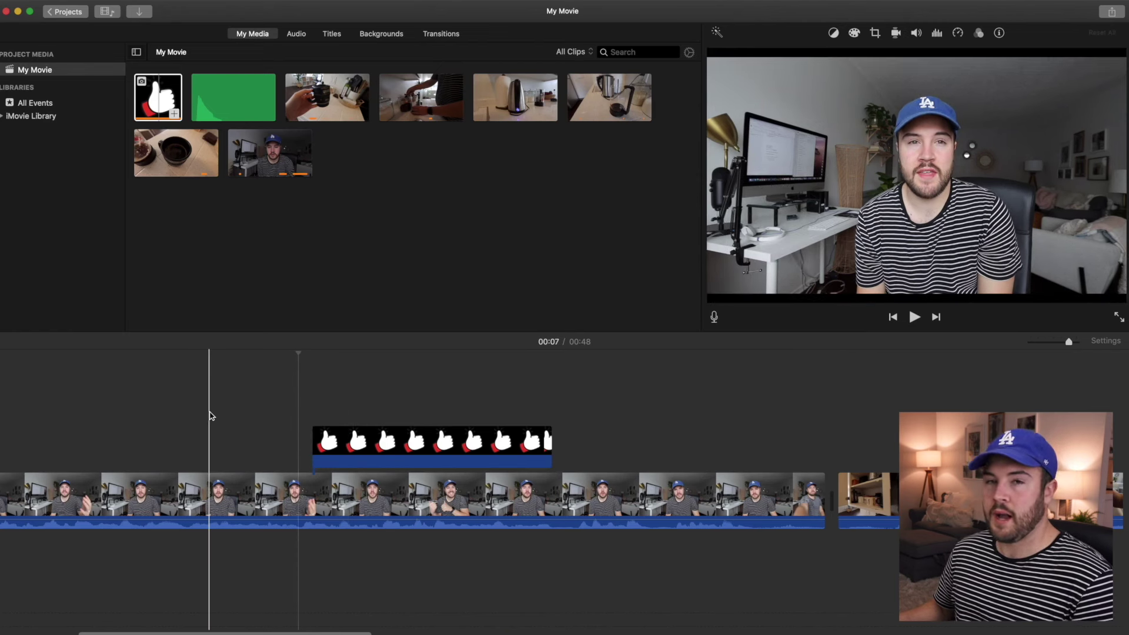
key(space)
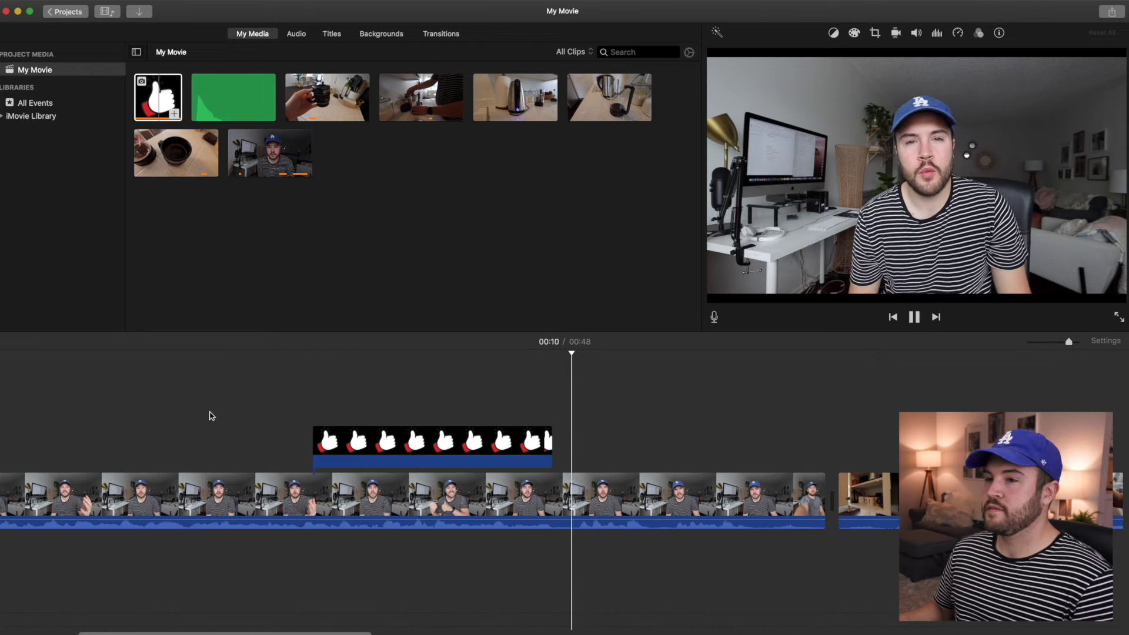
key(space)
Place the green sound-effect clip beneath the main video, aligned with the start of the thumbs-up overlay.
click(310, 415)
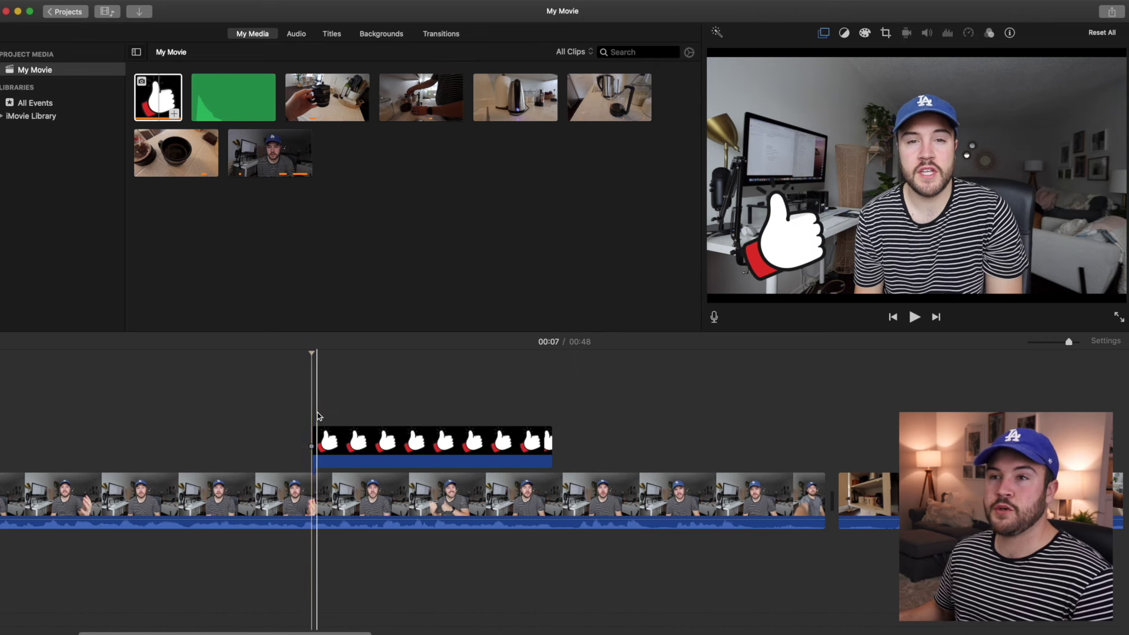
click(196, 98)
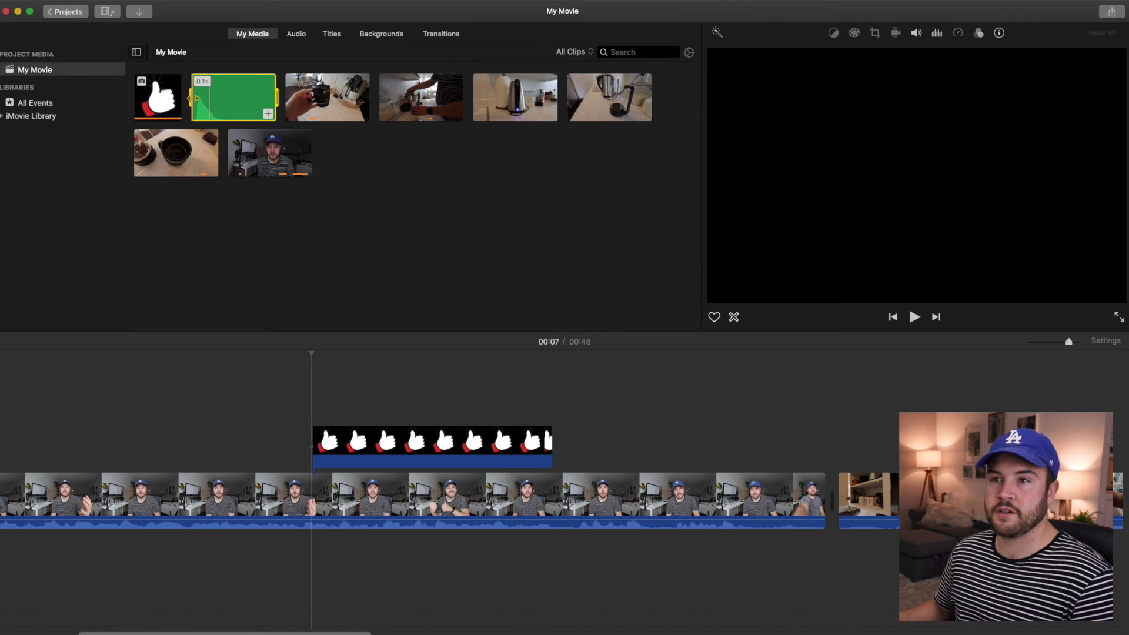
drag(205, 97, 316, 586)
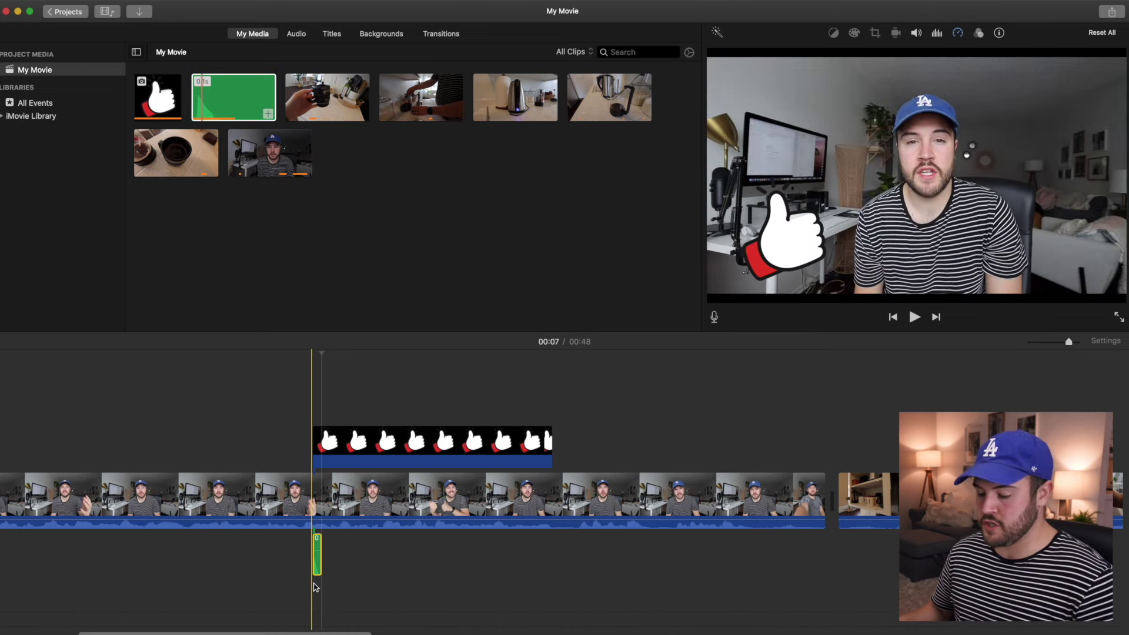
Raise the sound-effect clip's volume to about 200% and play the start of the thumbs-up overlay to check it.
key(super+equal)
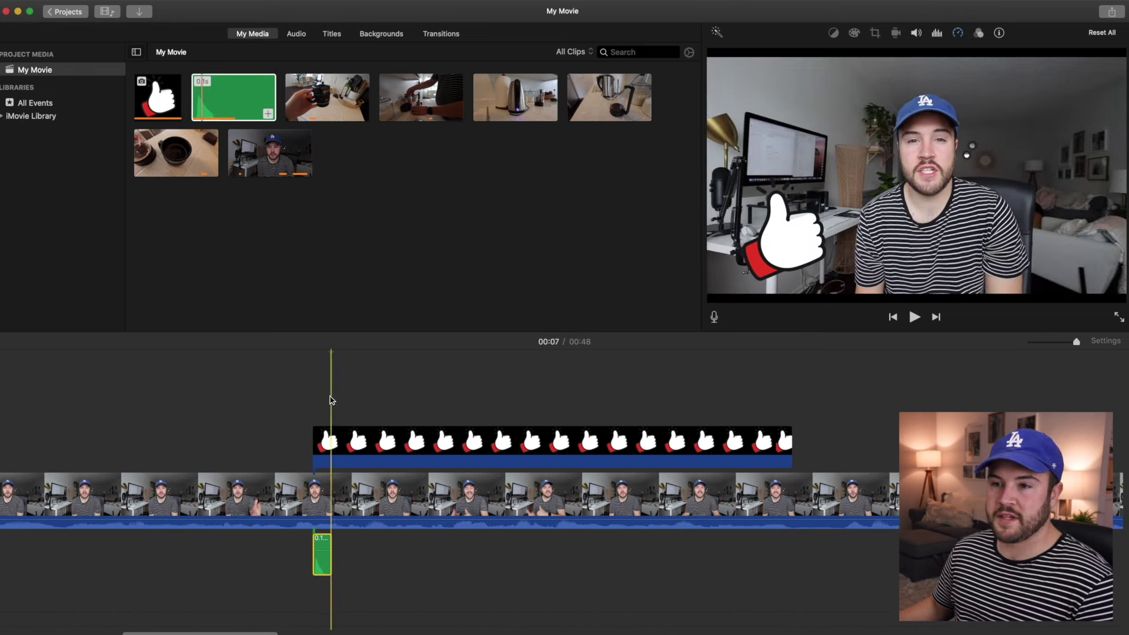
click(321, 550)
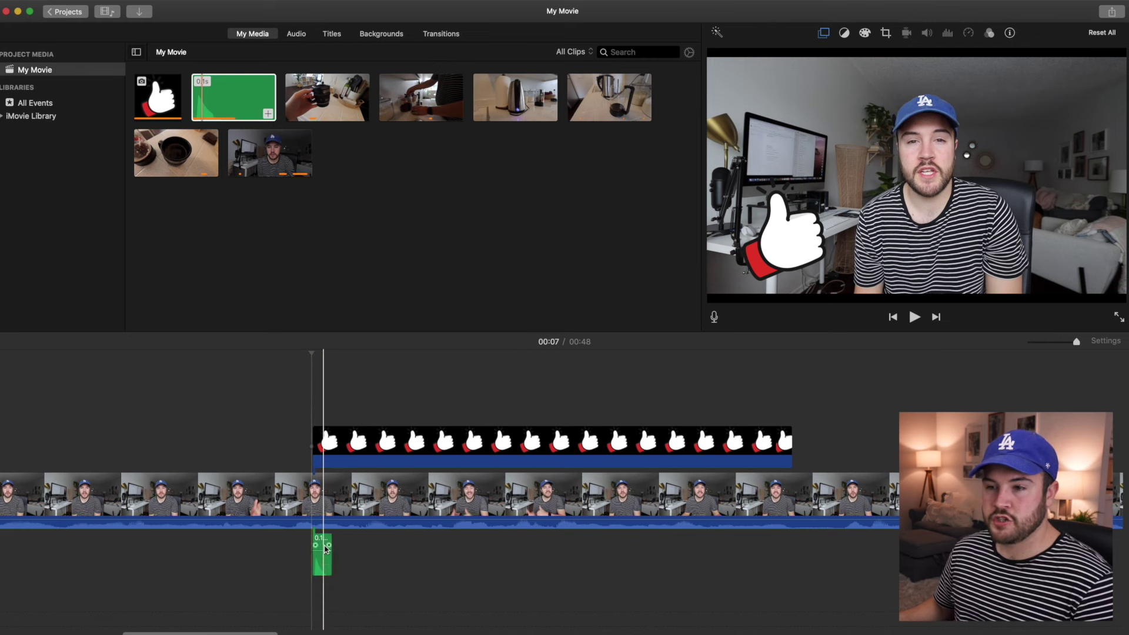
click(326, 550)
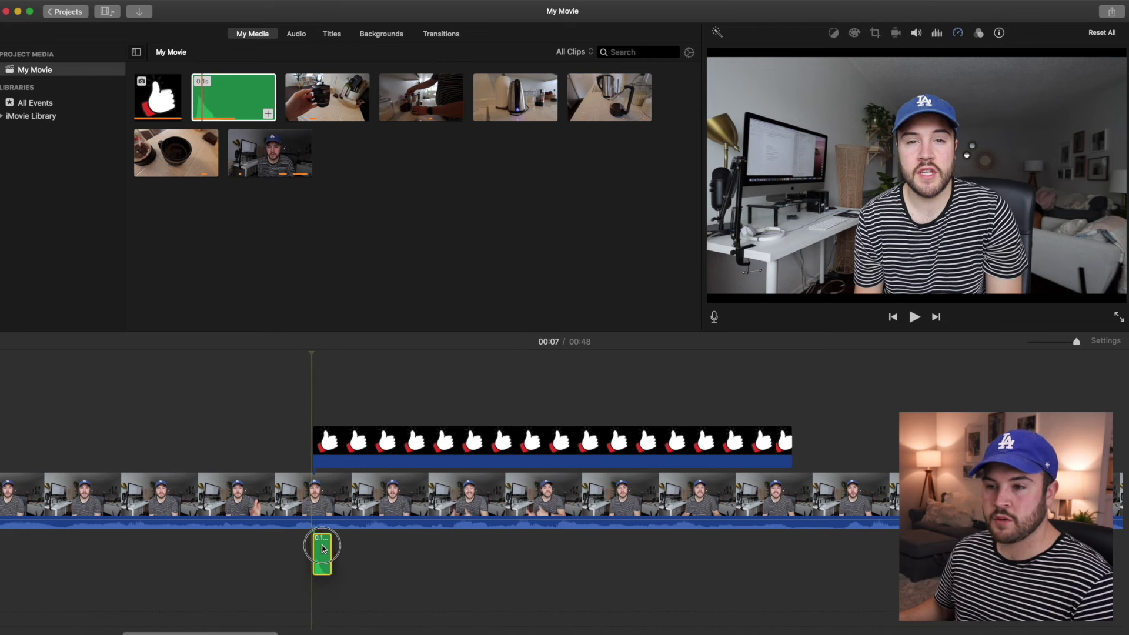
key(space)
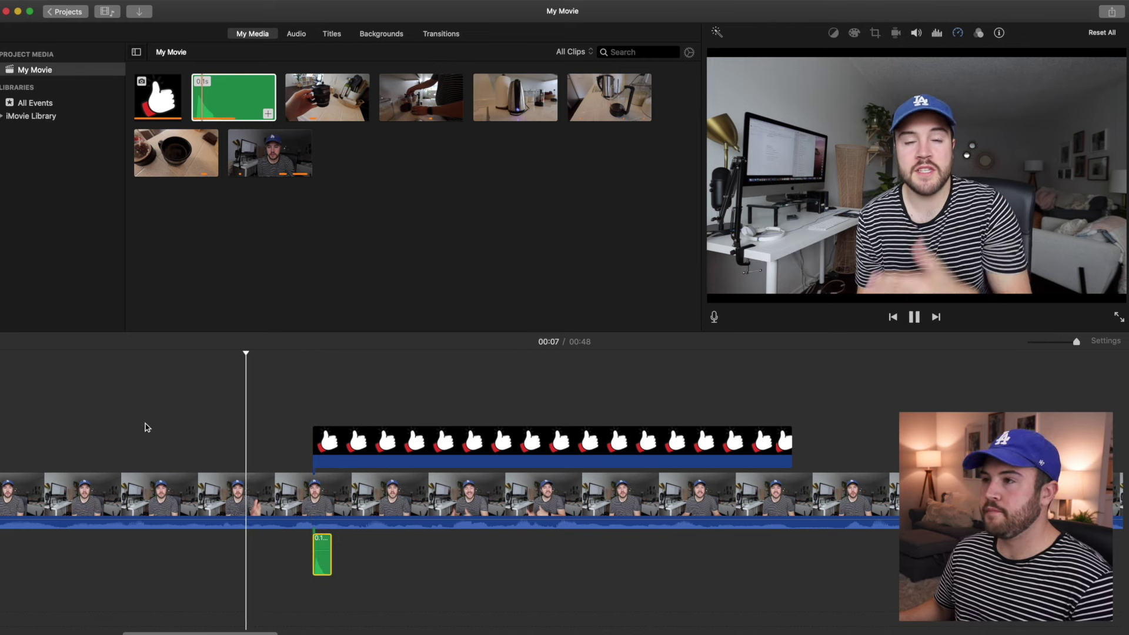
key(space)
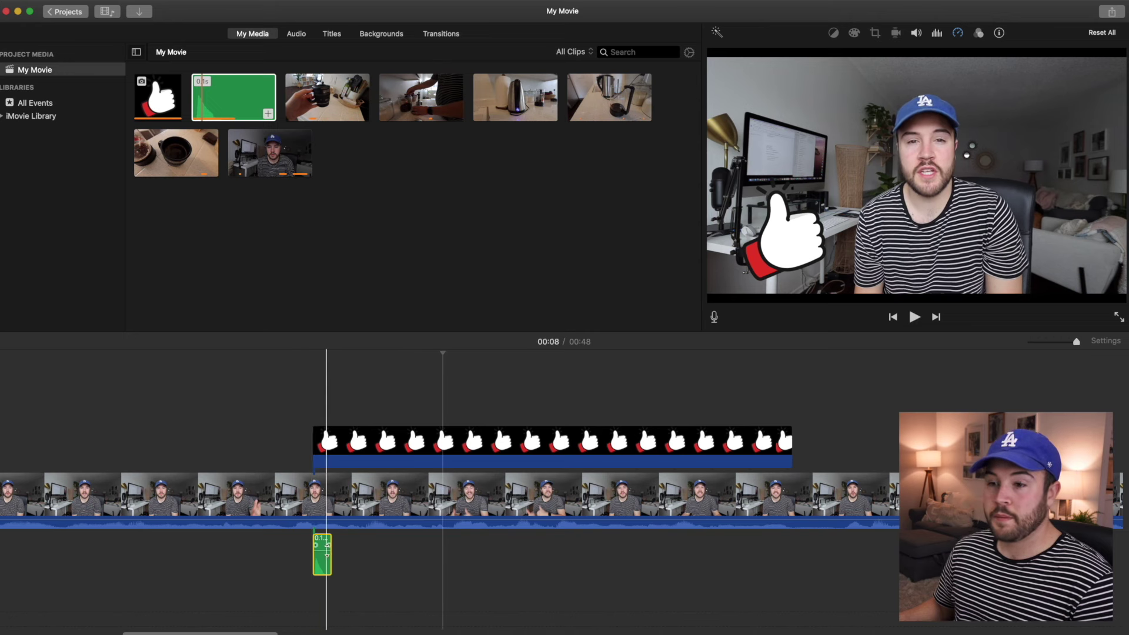
click(327, 549)
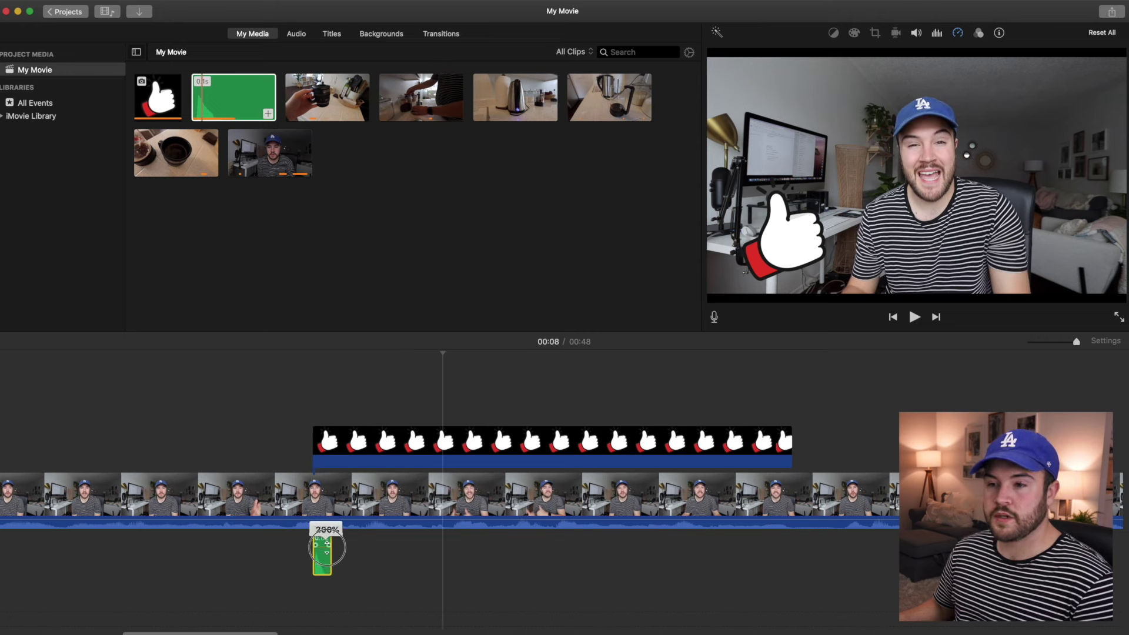
key(space)
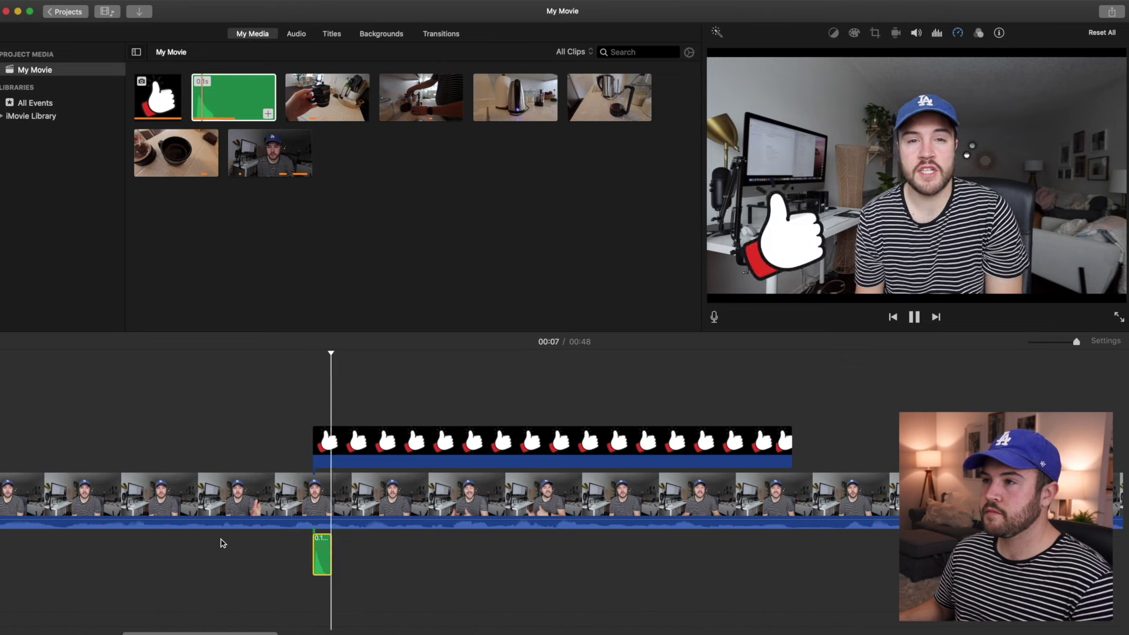
key(space)
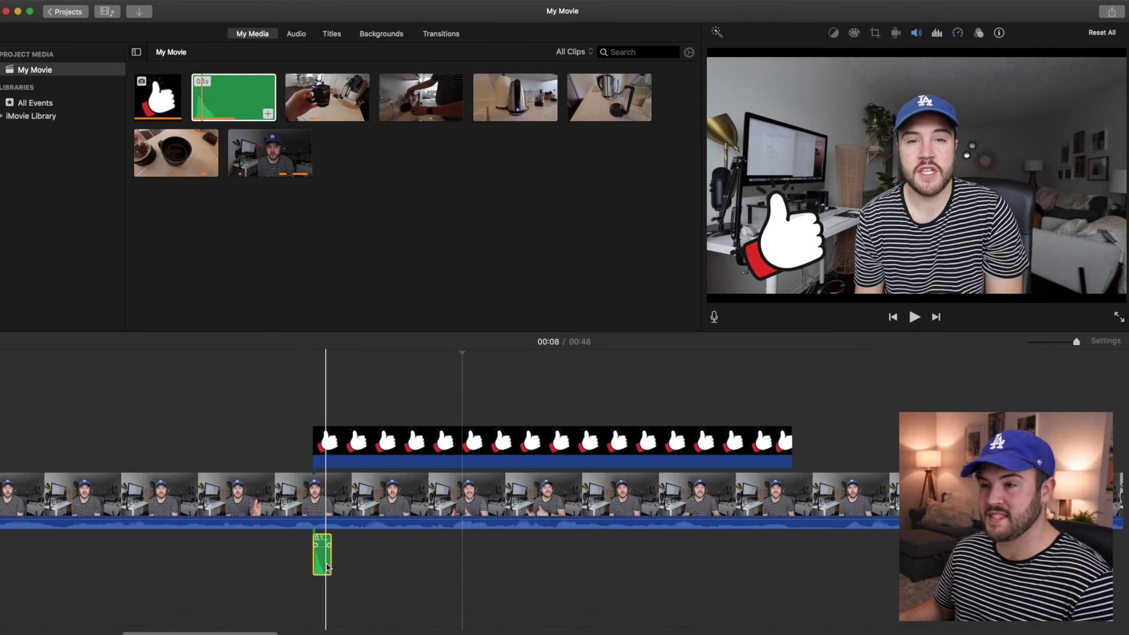
Paste a copy of the sound effect at the end of the thumbs-up overlay and play through the section to check it.
click(793, 557)
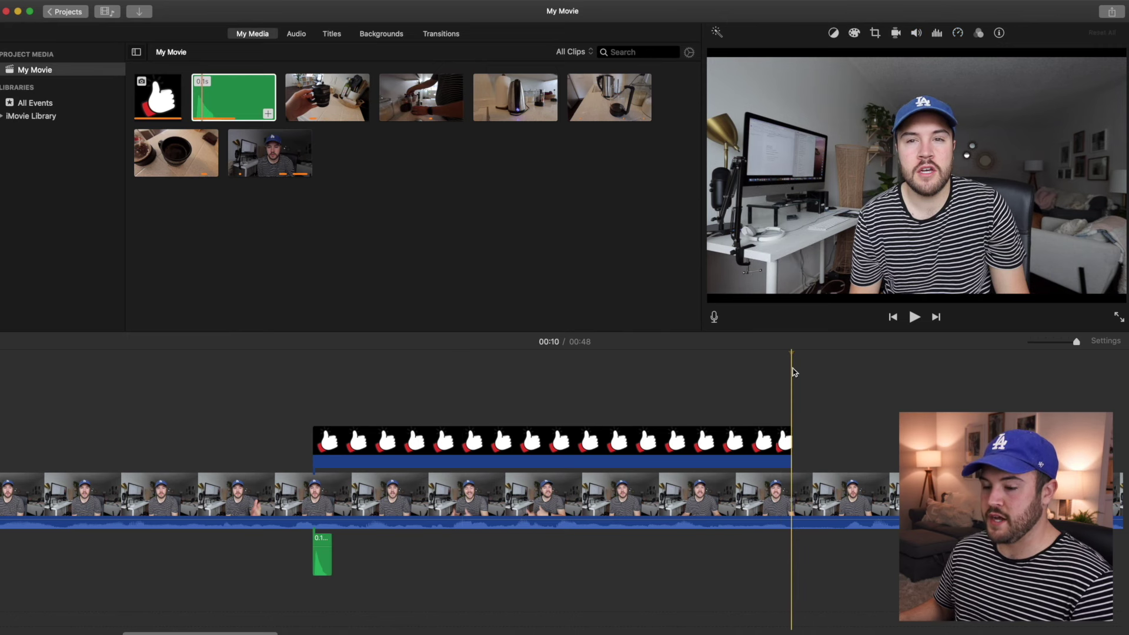
key(super+v)
click(224, 373)
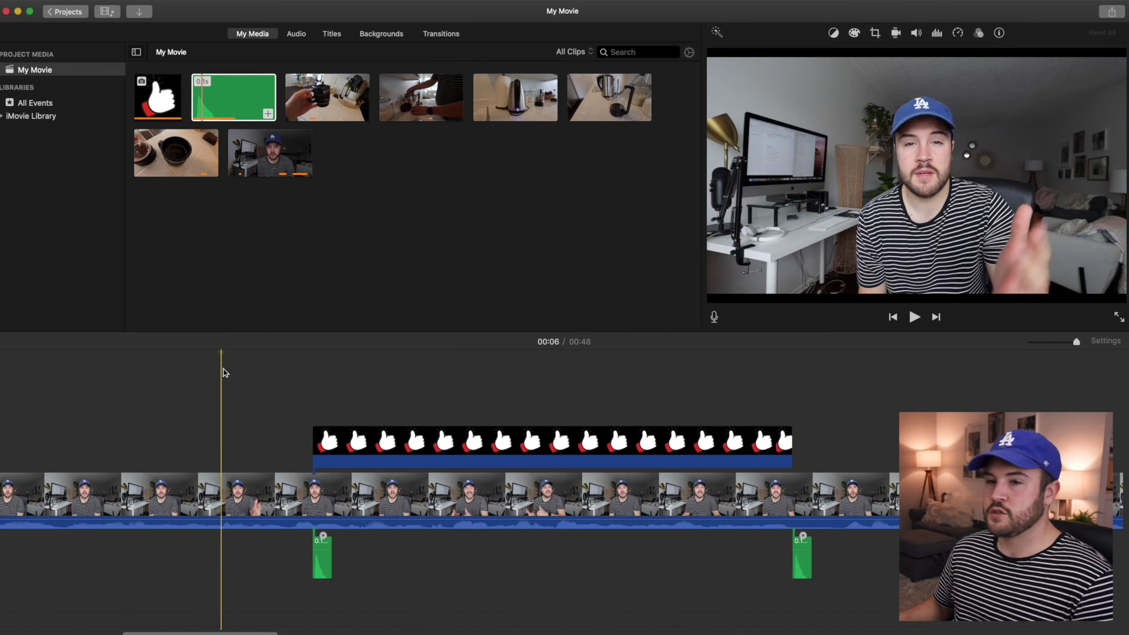
key(space)
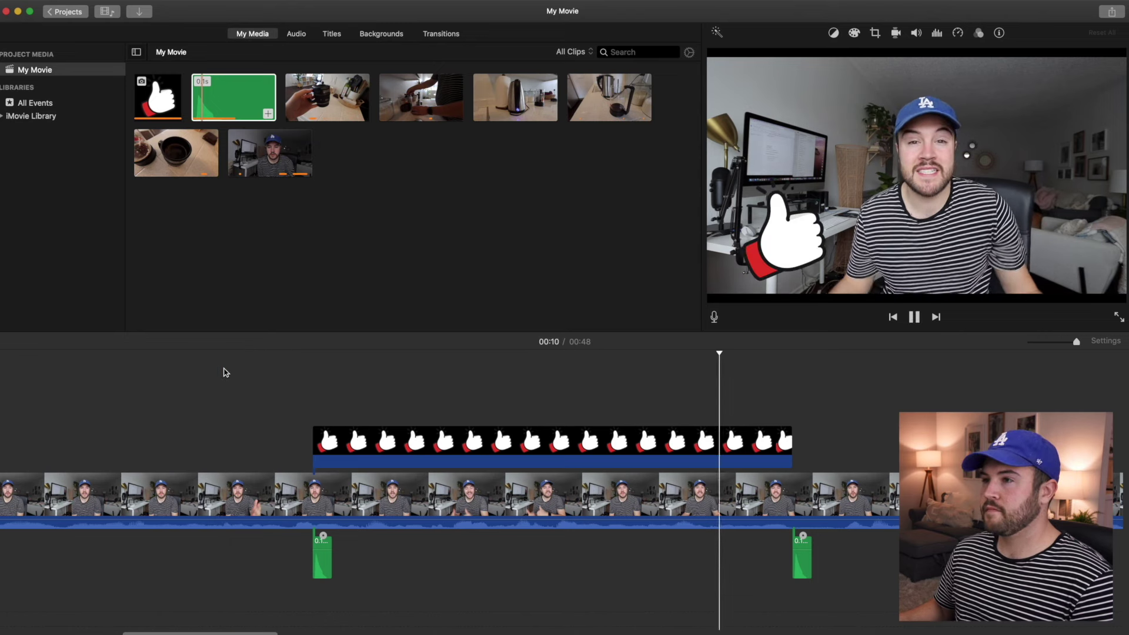
click(229, 376)
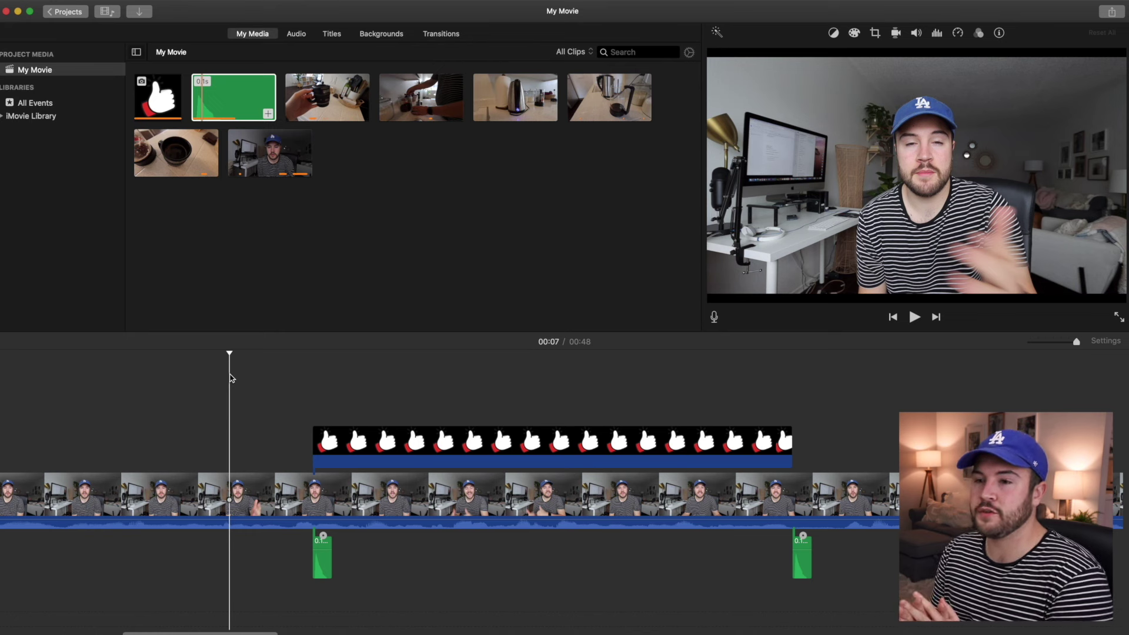
key(Down)
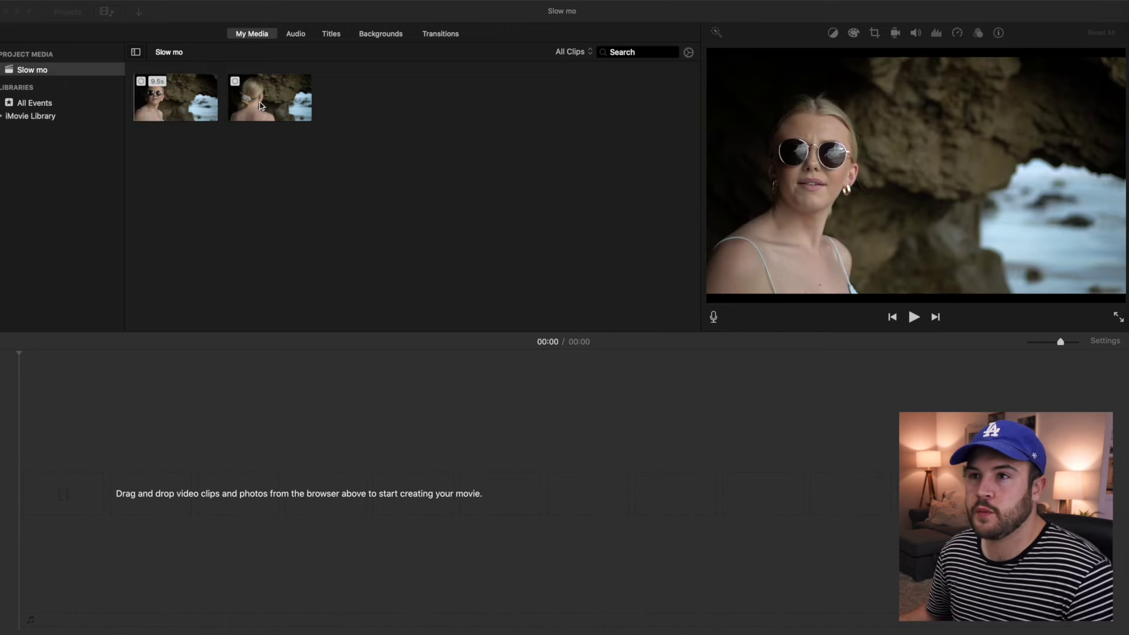
In the Slow mo project, preview both source clips, add the 9.5 s ocean clip to the empty timeline and play it.
click(262, 107)
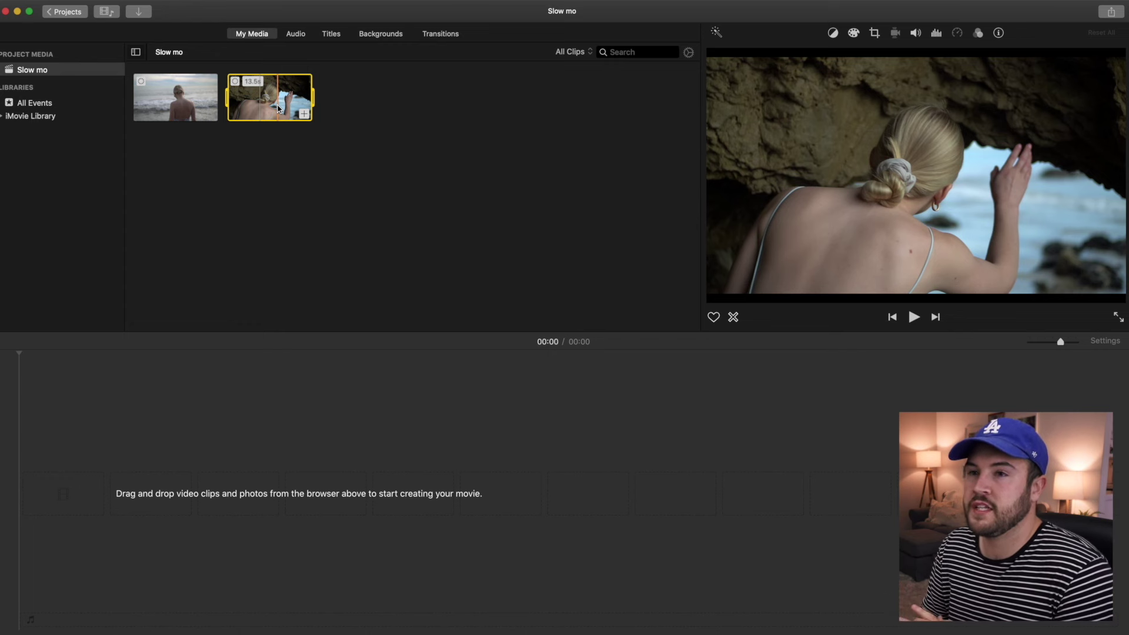
click(209, 111)
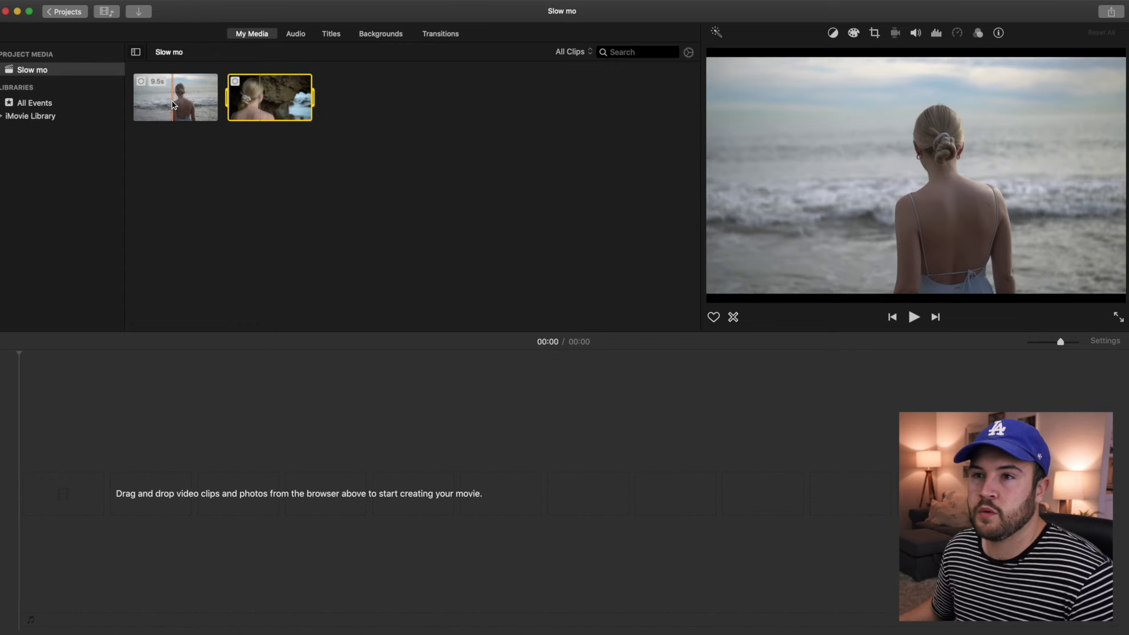
drag(174, 96, 113, 484)
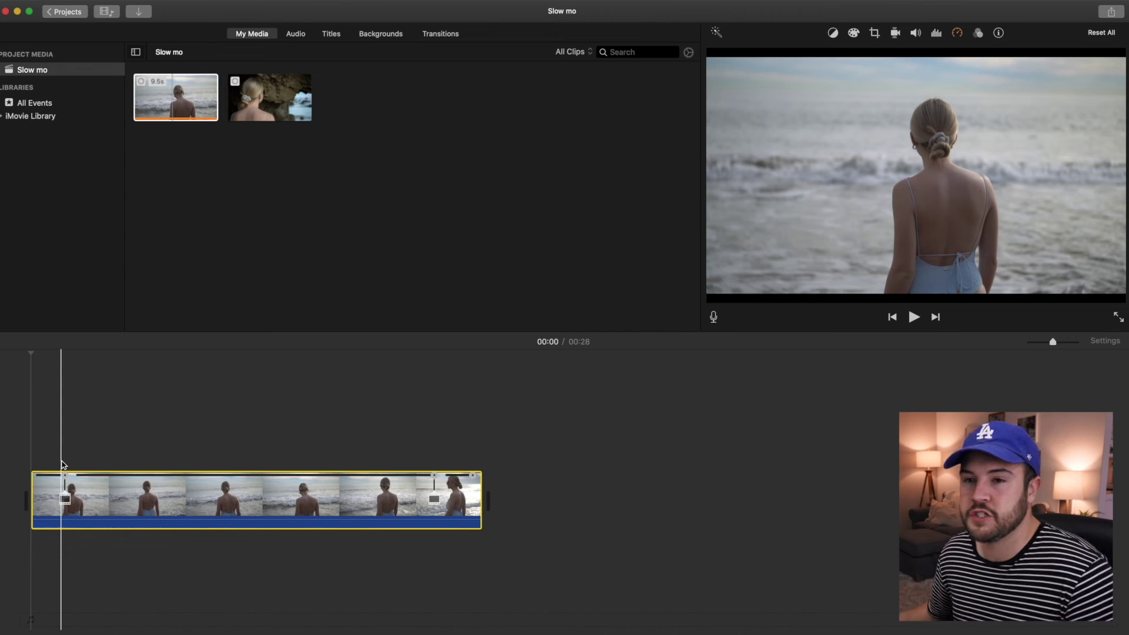
key(space)
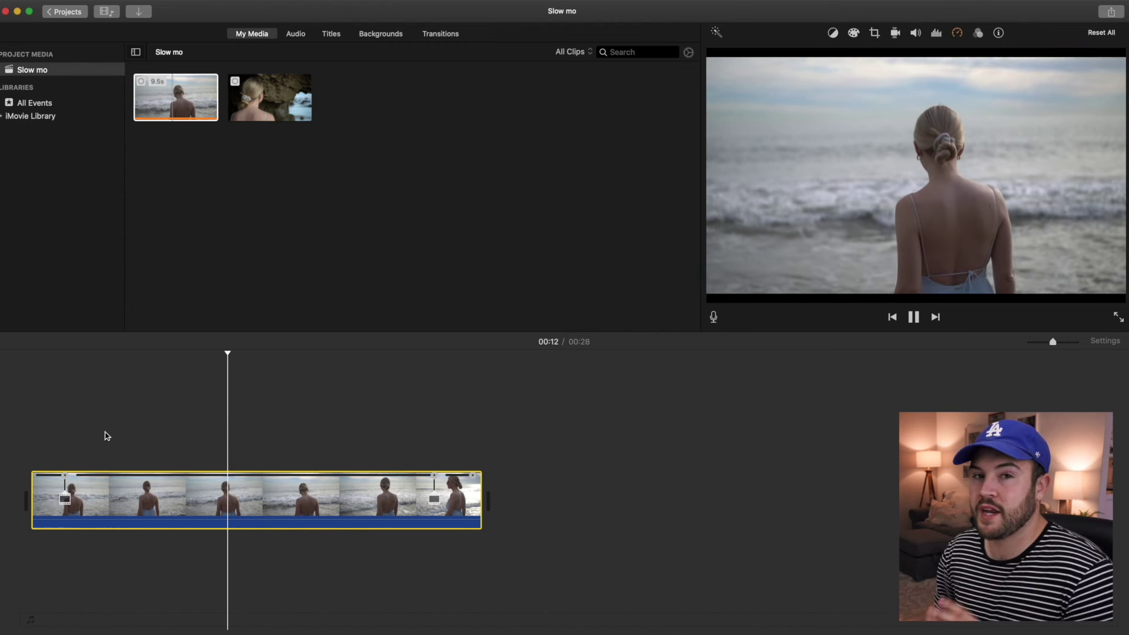
key(space)
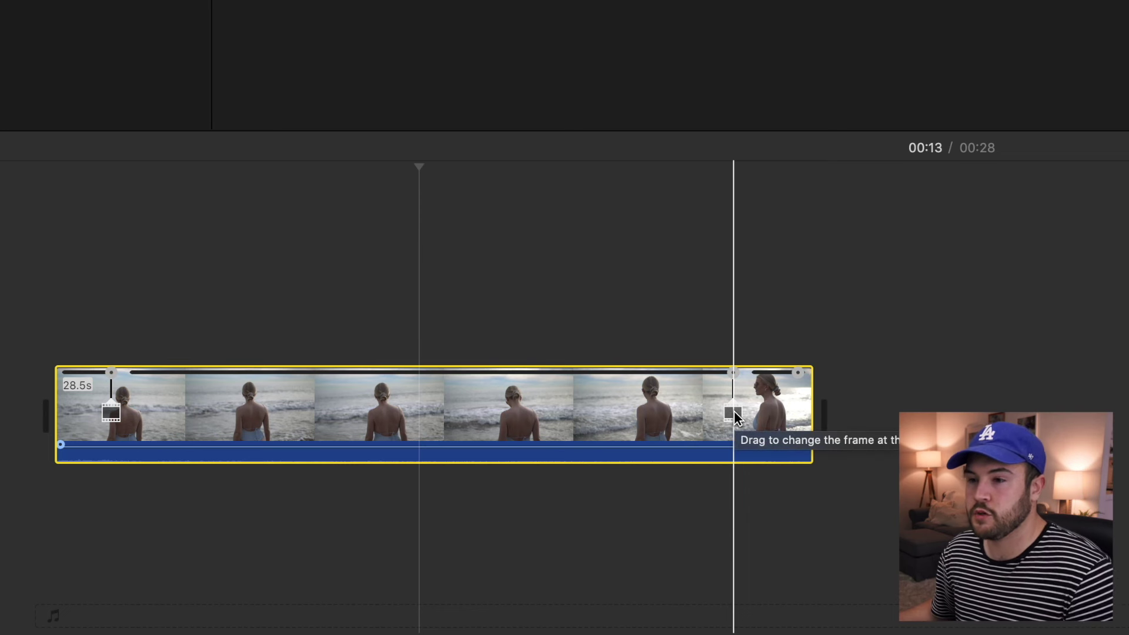
Move the end frame of the slow-motion section to where the woman faces the camera, and play the clip to check it.
mouse_move(733, 411)
mouse_down()
mouse_move(724, 411)
mouse_move(753, 411)
mouse_up()
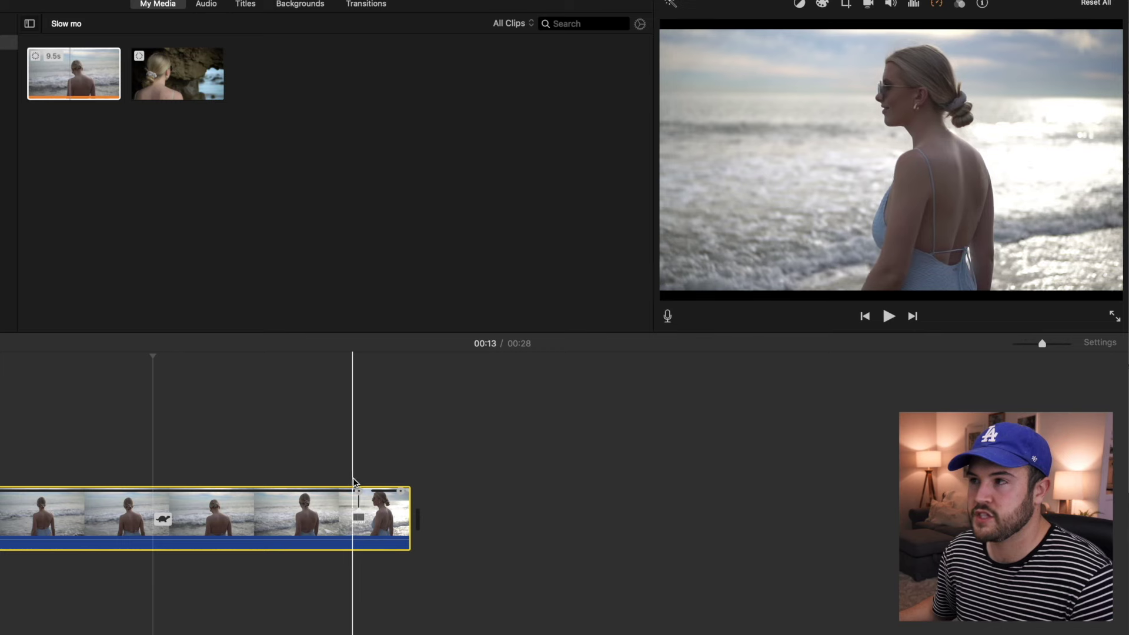
key(space)
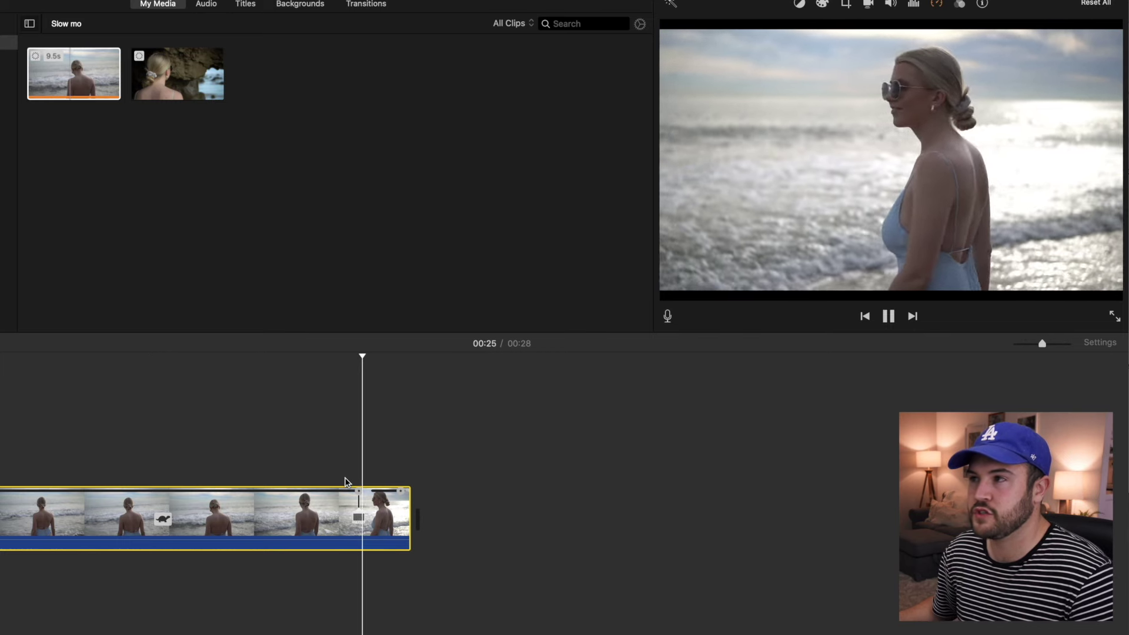
key(space)
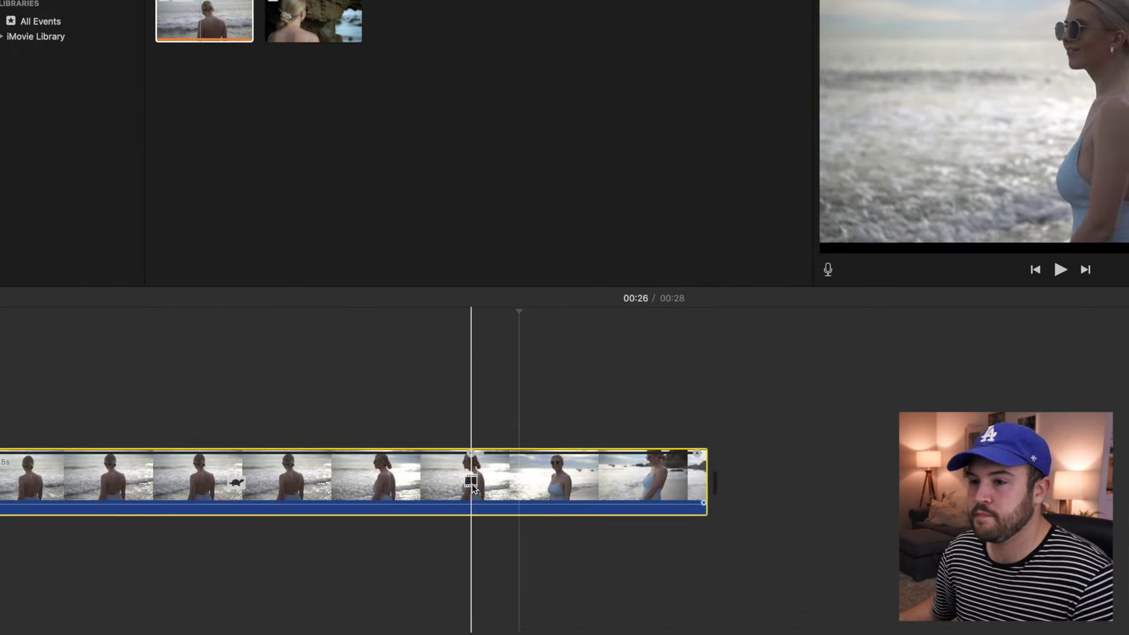
drag(471, 483, 869, 492)
key(space)
key(space)
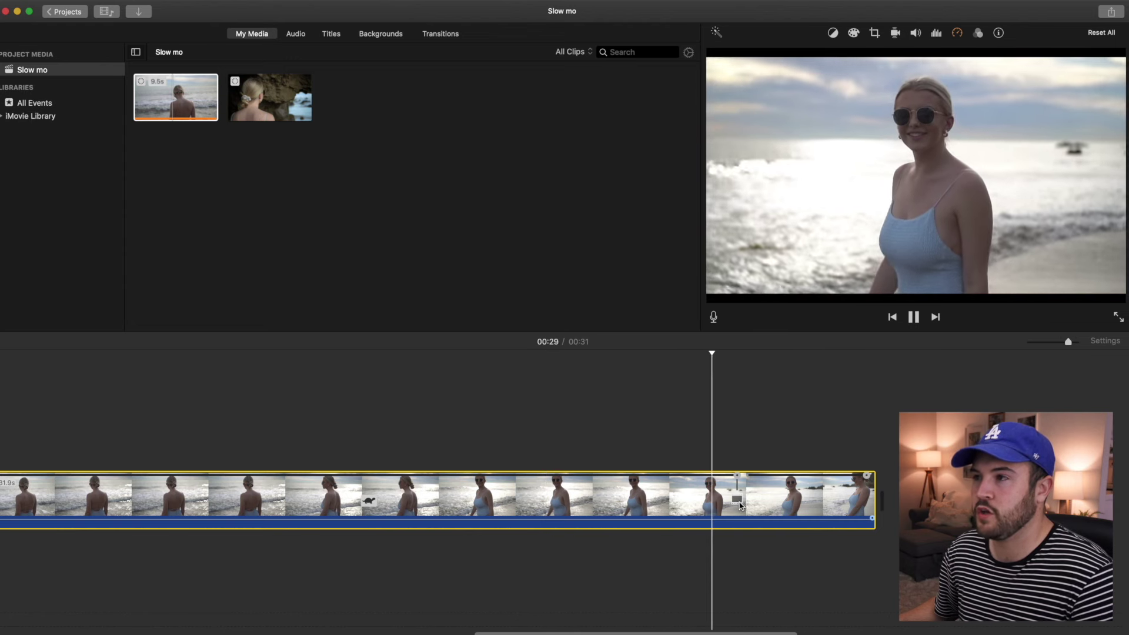
key(space)
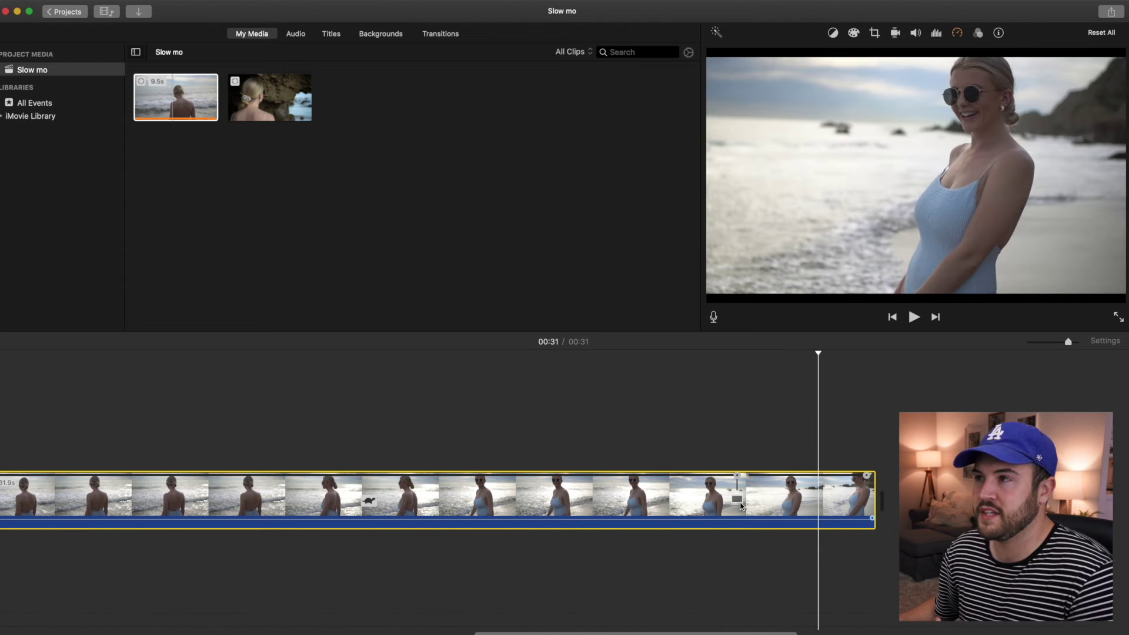
Move the start frame of the slow-motion section to where the woman begins turning toward the camera, and play the clip.
click(1051, 343)
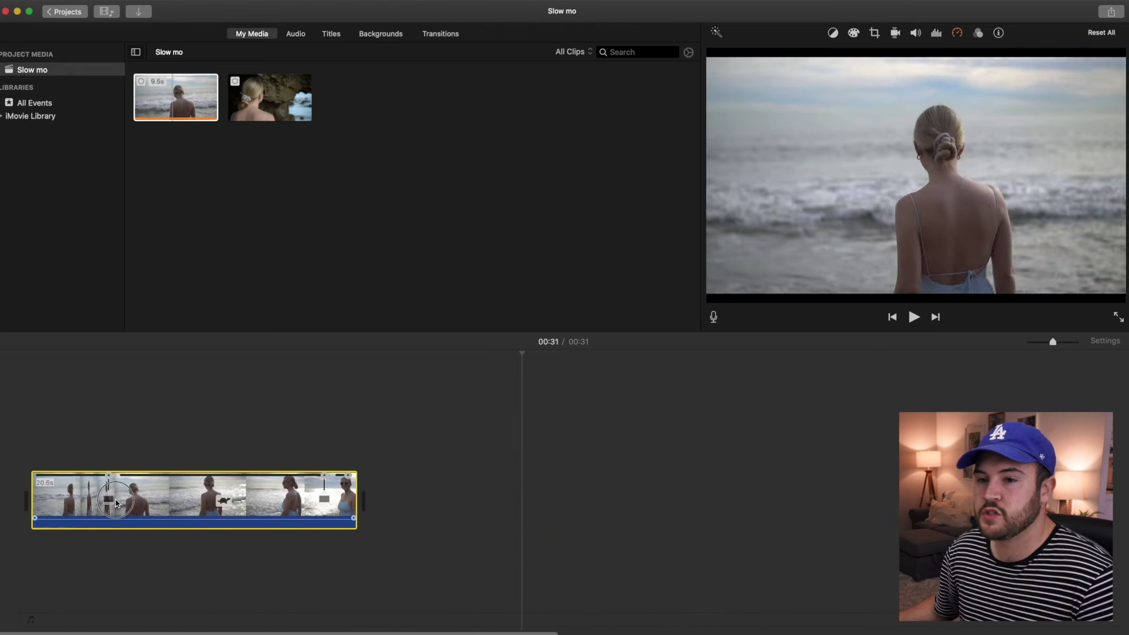
click(1067, 342)
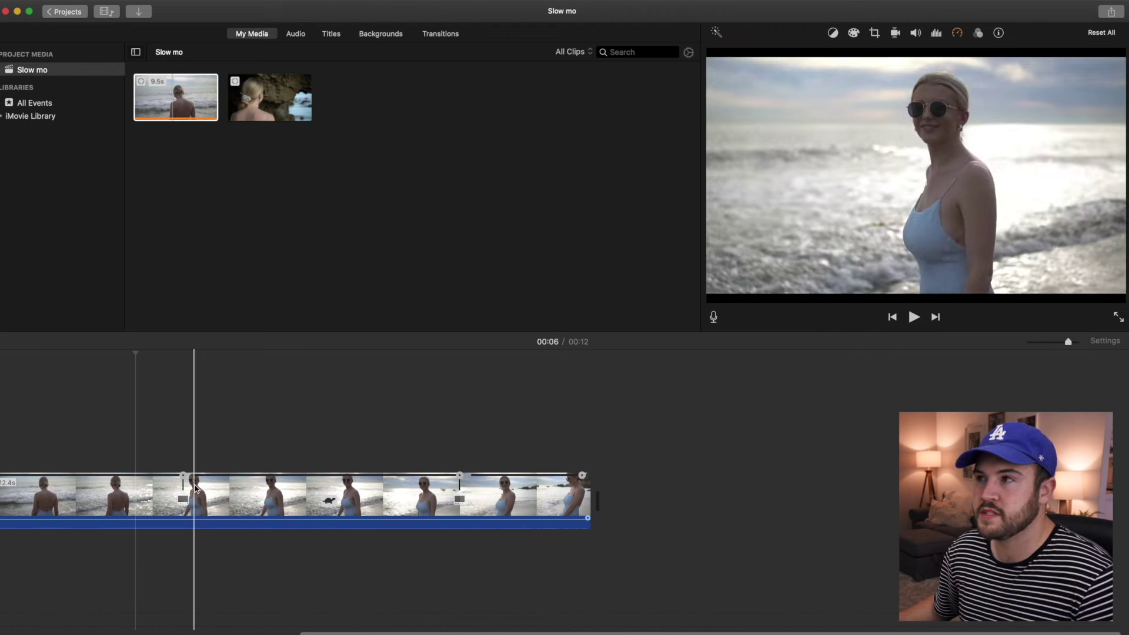
click(192, 500)
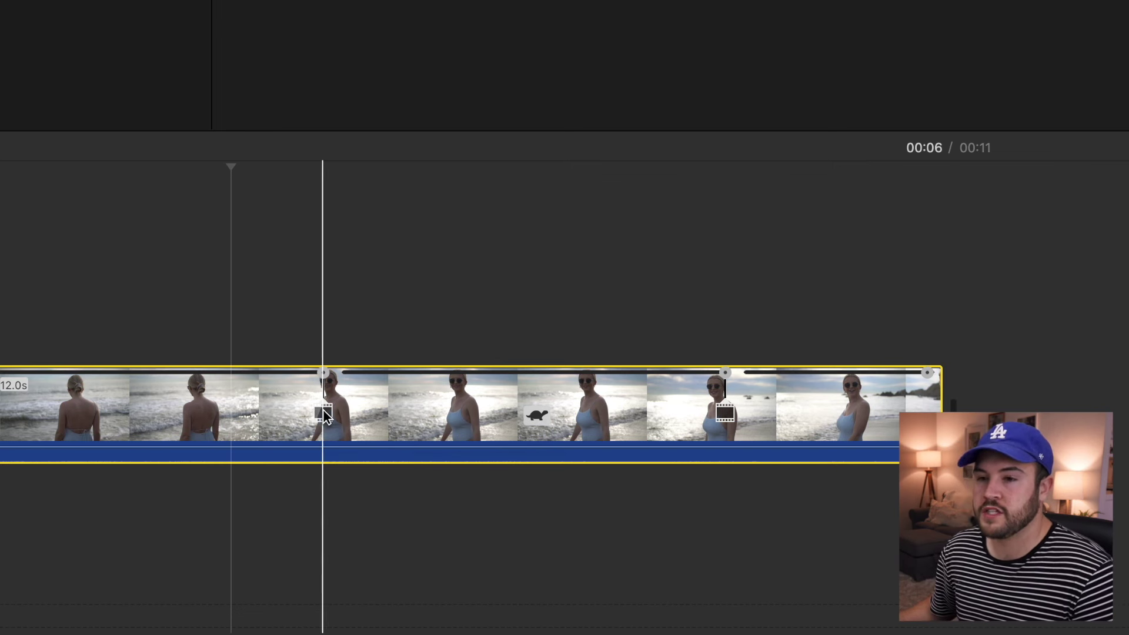
click(324, 414)
drag(323, 414, 329, 415)
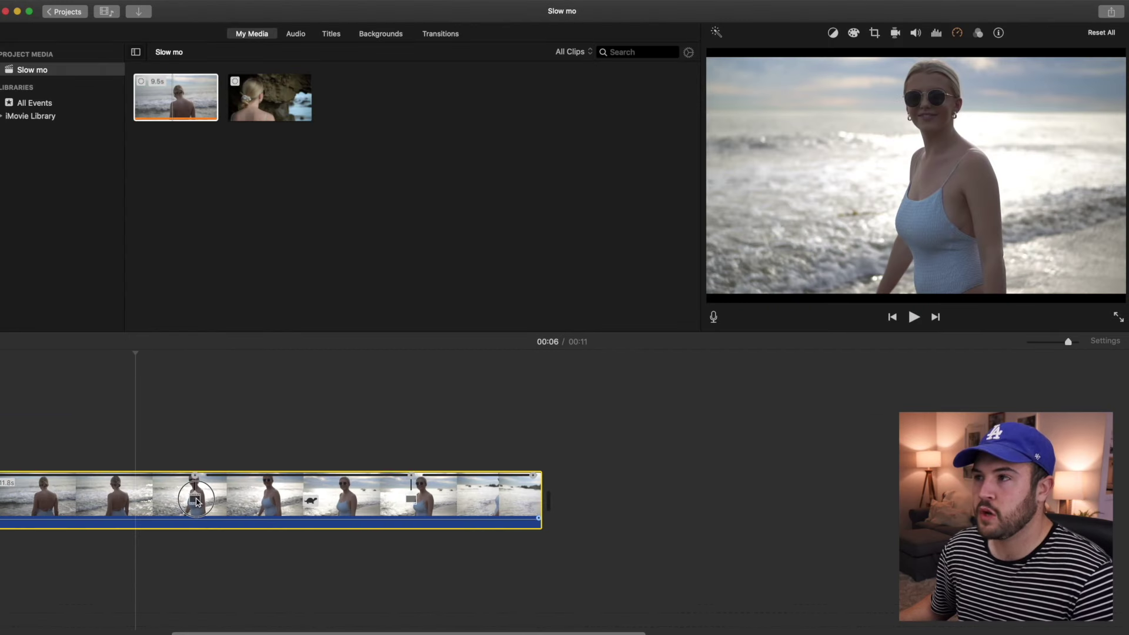
drag(329, 415, 295, 419)
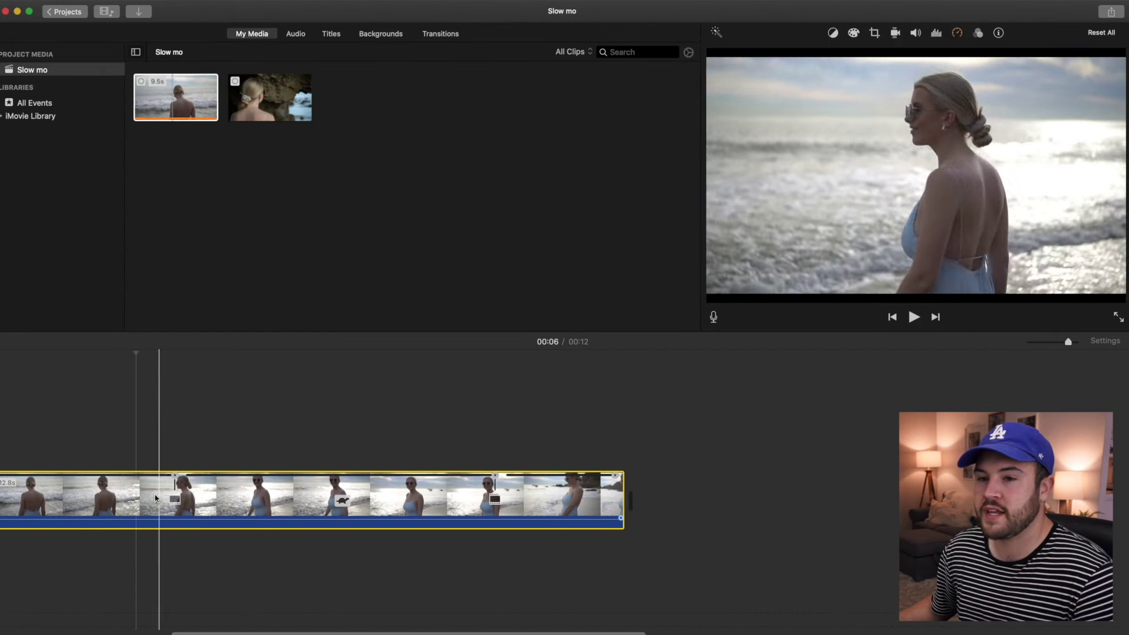
click(41, 430)
key(space)
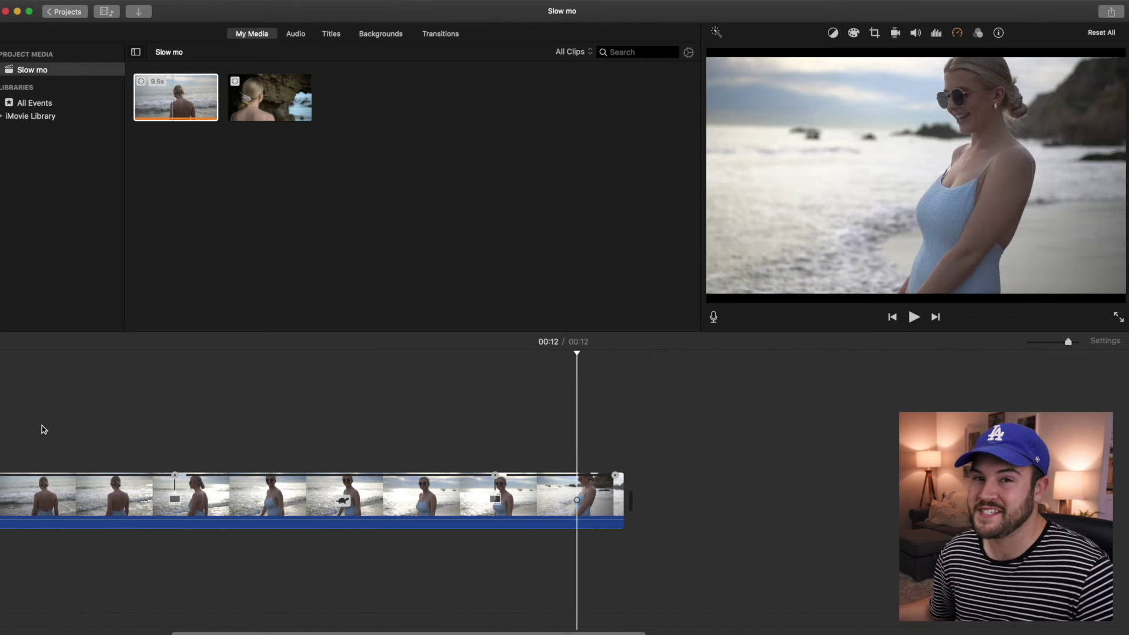
Slow down the middle section further by stretching it until the whole clip lasts about 17 seconds, and play that section.
click(276, 479)
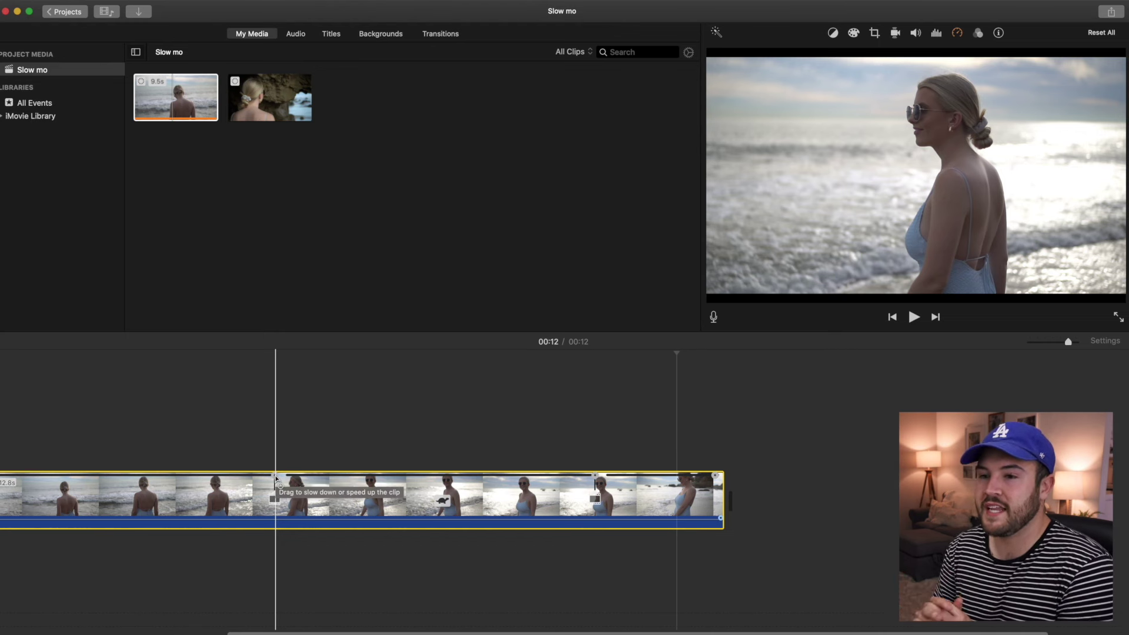
scroll(279, 488, left, 5)
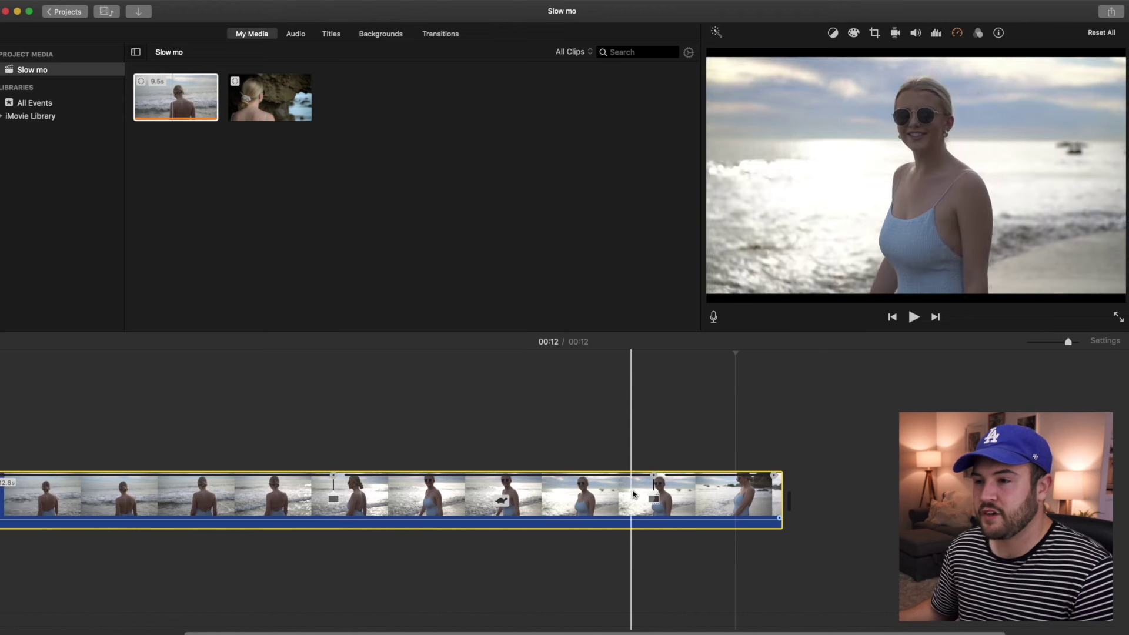
drag(655, 479, 862, 482)
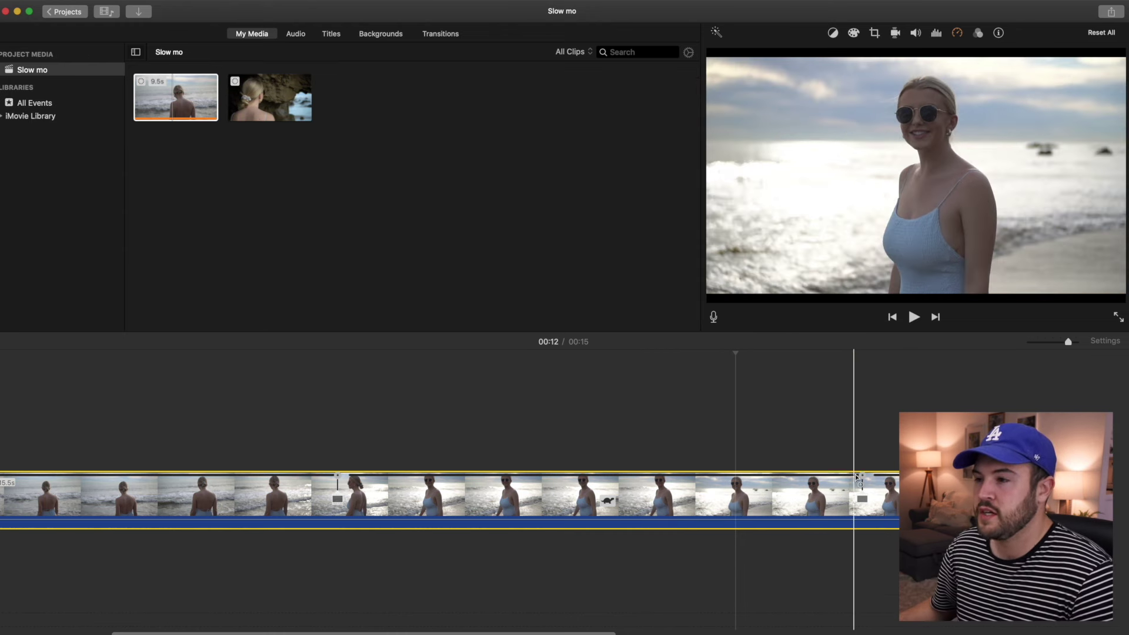
drag(862, 475, 894, 475)
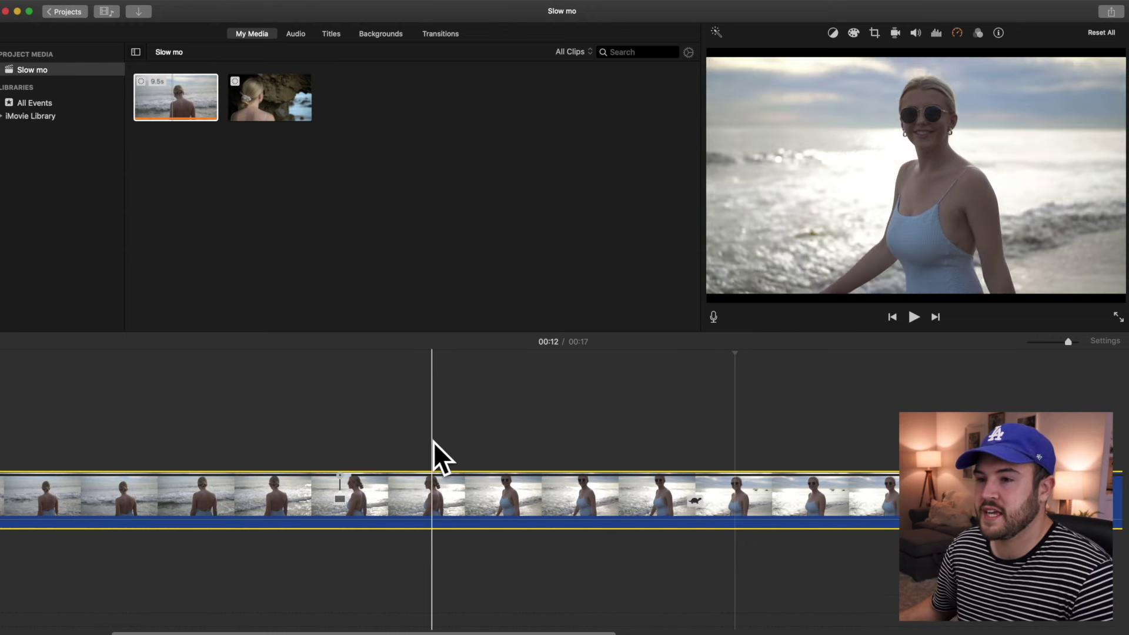
key(space)
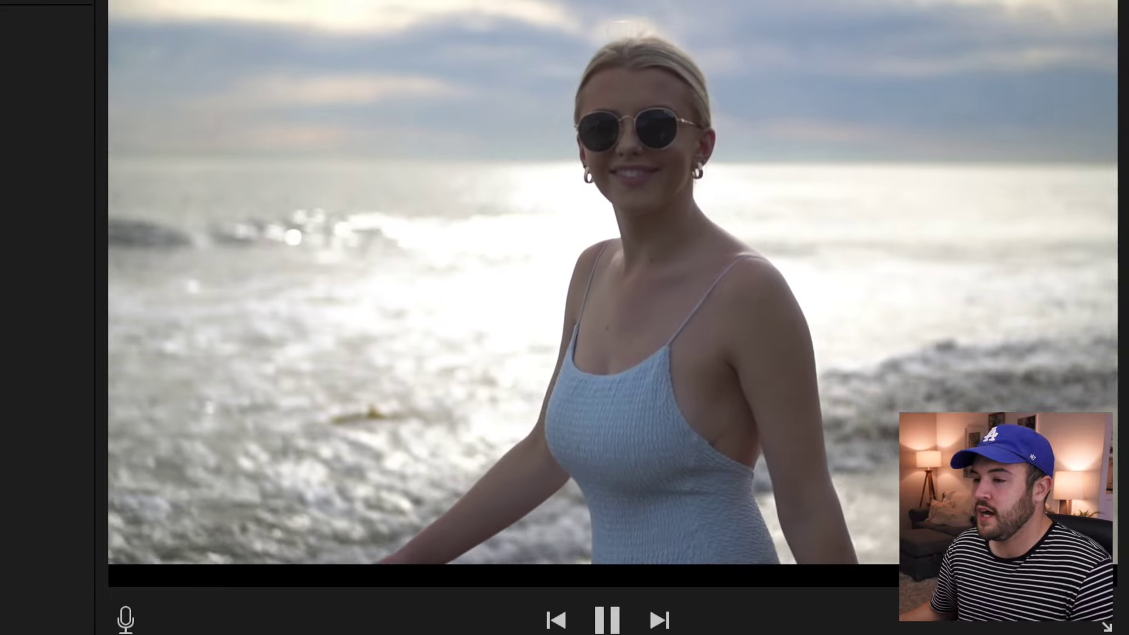
key(space)
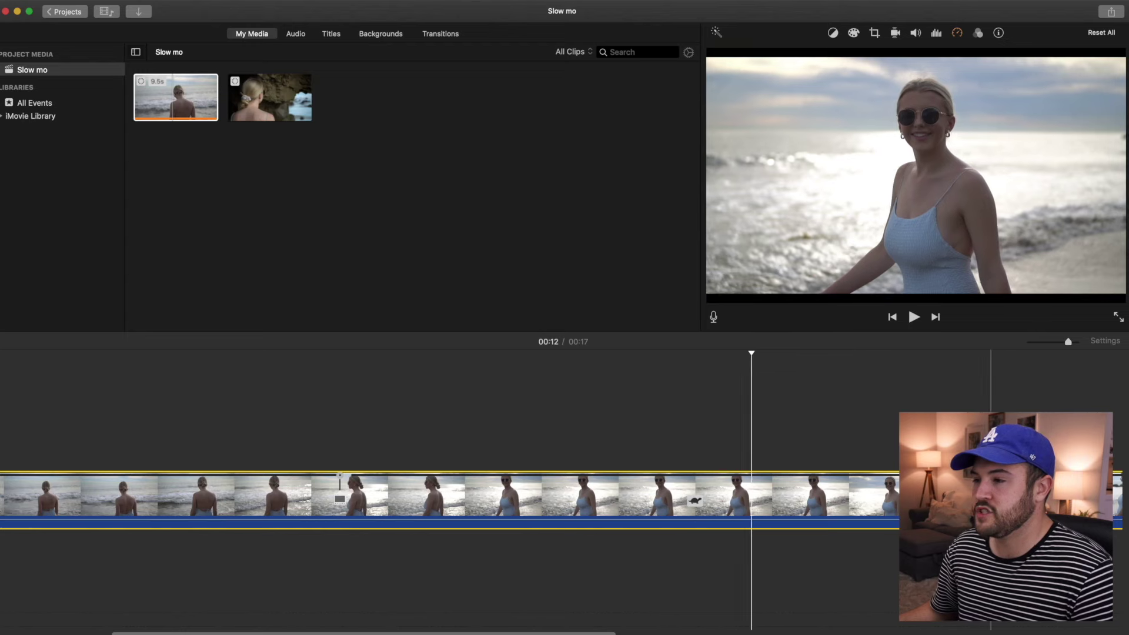
Speed up the middle section of the ocean clip by shortening it until the whole clip lasts about 9 seconds, and play it.
drag(1051, 474, 486, 480)
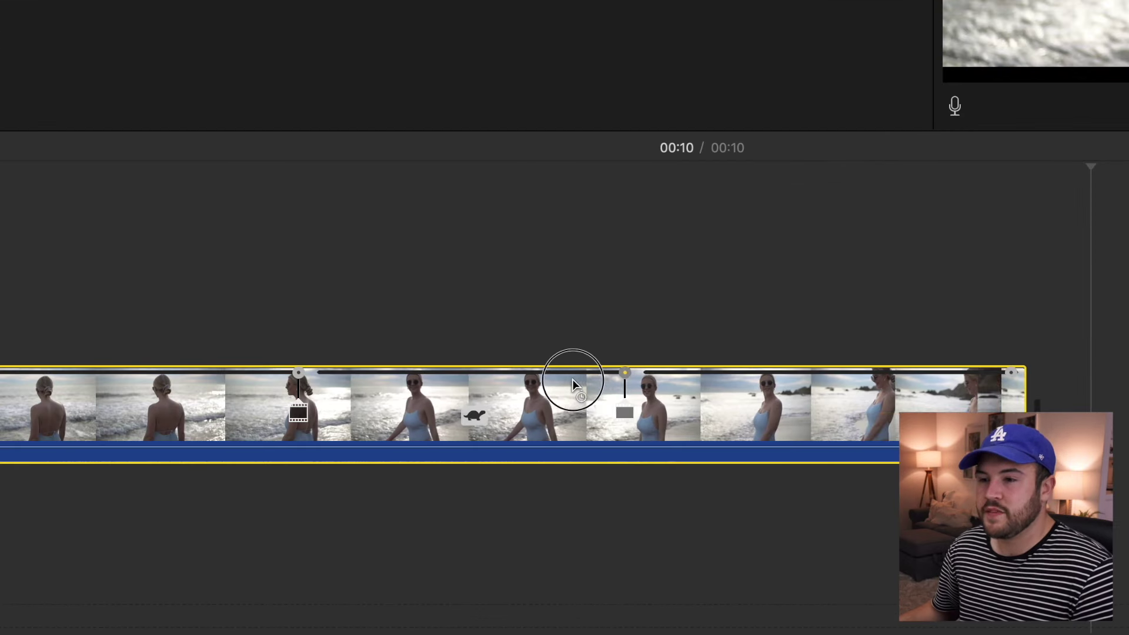
drag(572, 379, 347, 377)
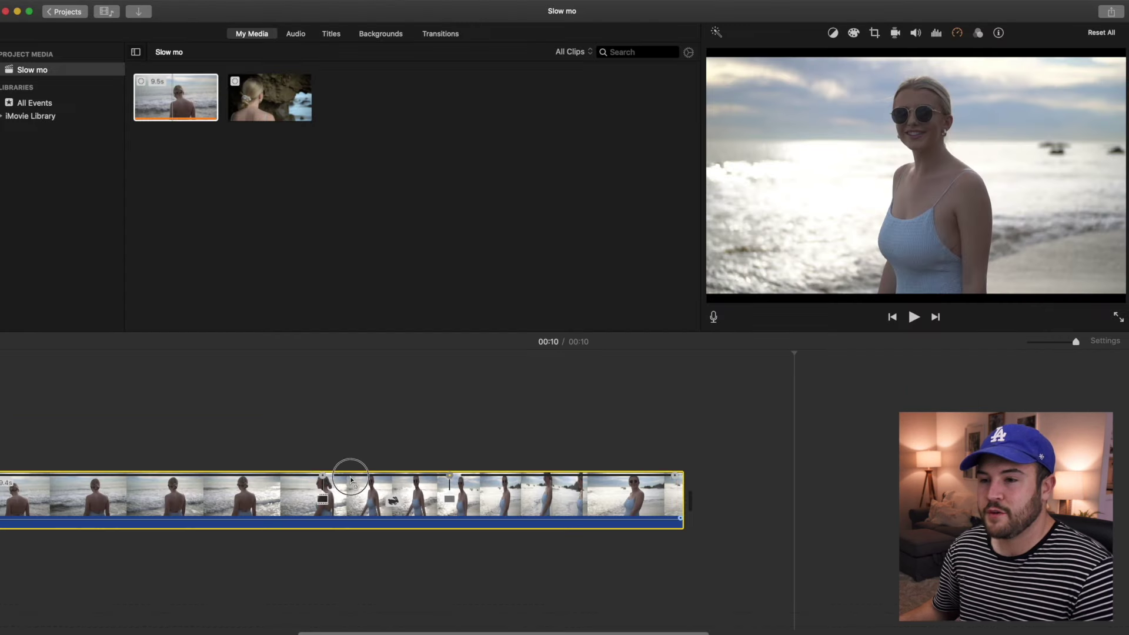
drag(351, 479, 326, 479)
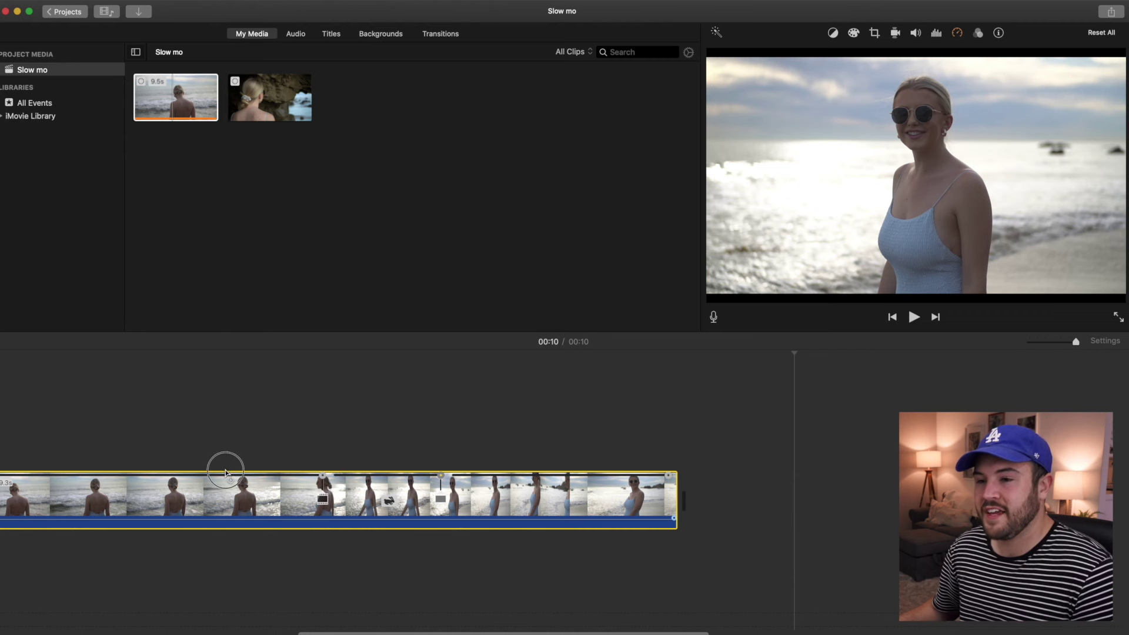
click(406, 472)
drag(412, 473, 356, 474)
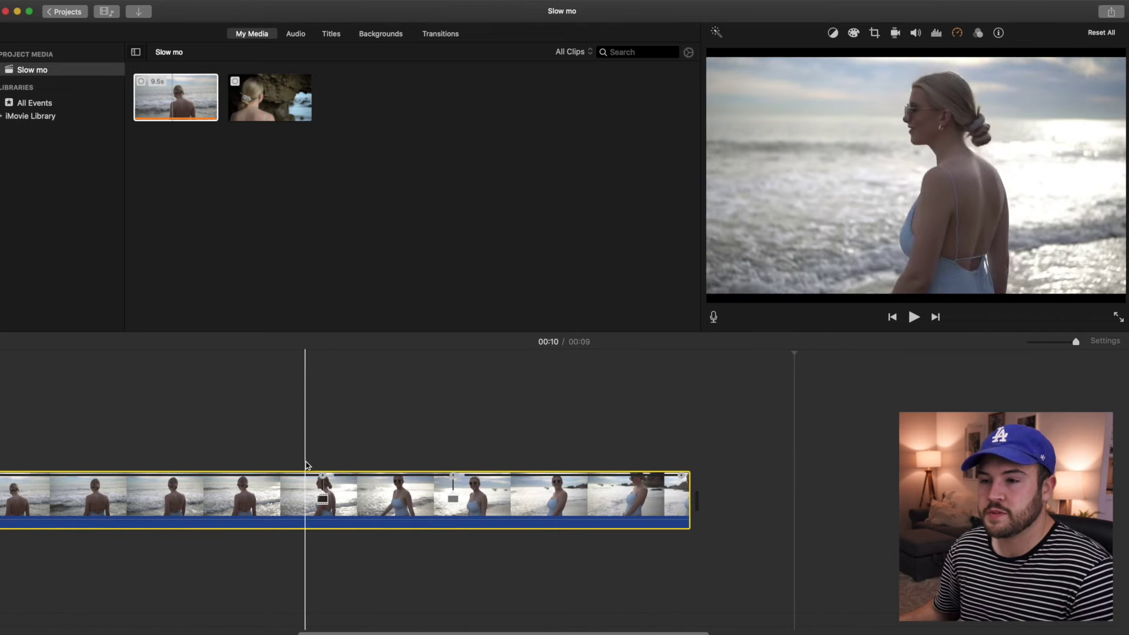
click(261, 462)
key(space)
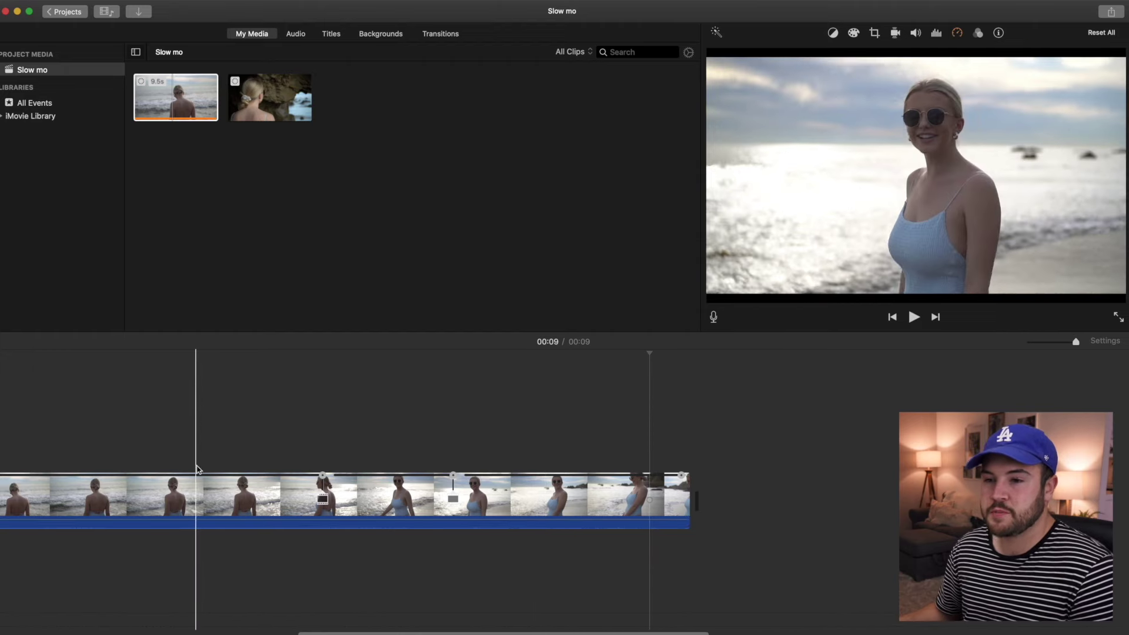
Slow the middle section of the ocean clip by stretching it until the whole clip lasts 10.2 seconds.
click(184, 497)
click(366, 493)
click(534, 499)
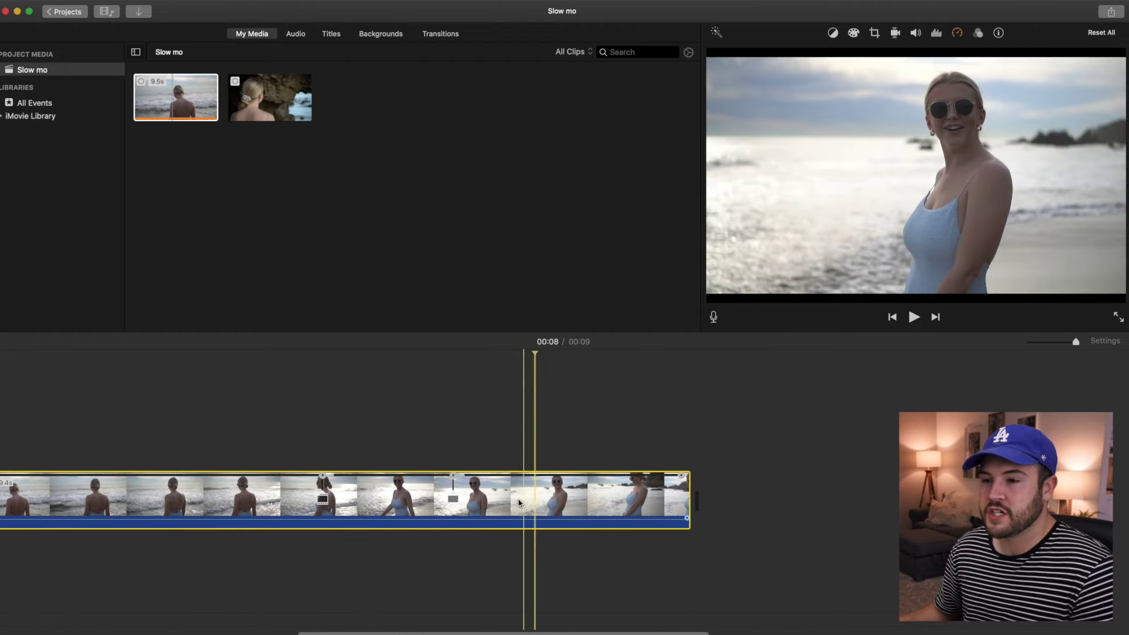
drag(453, 477, 577, 475)
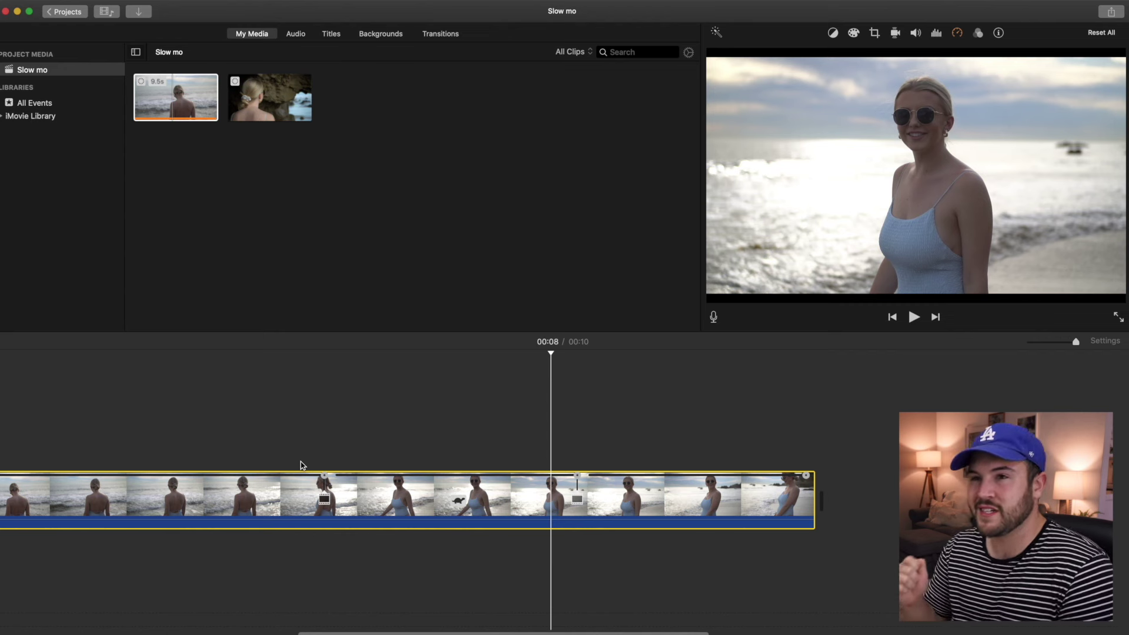
Delete the speed-ramped clip from the timeline and add the 9.5 s ocean clip to the empty timeline again.
click(393, 515)
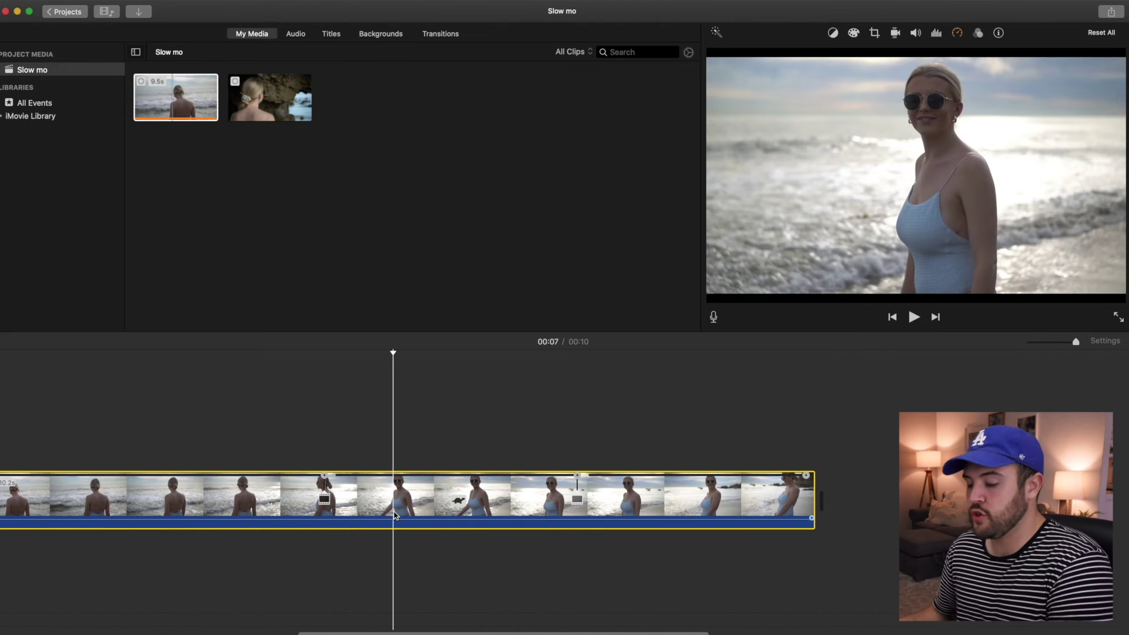
key(Delete)
click(176, 100)
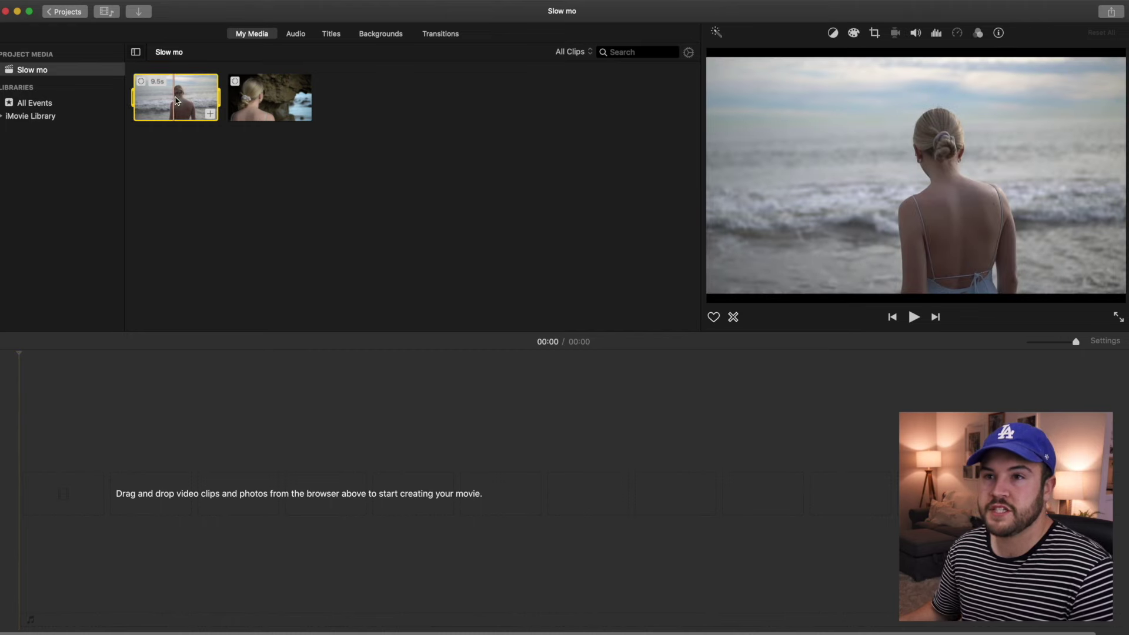
drag(175, 97, 171, 478)
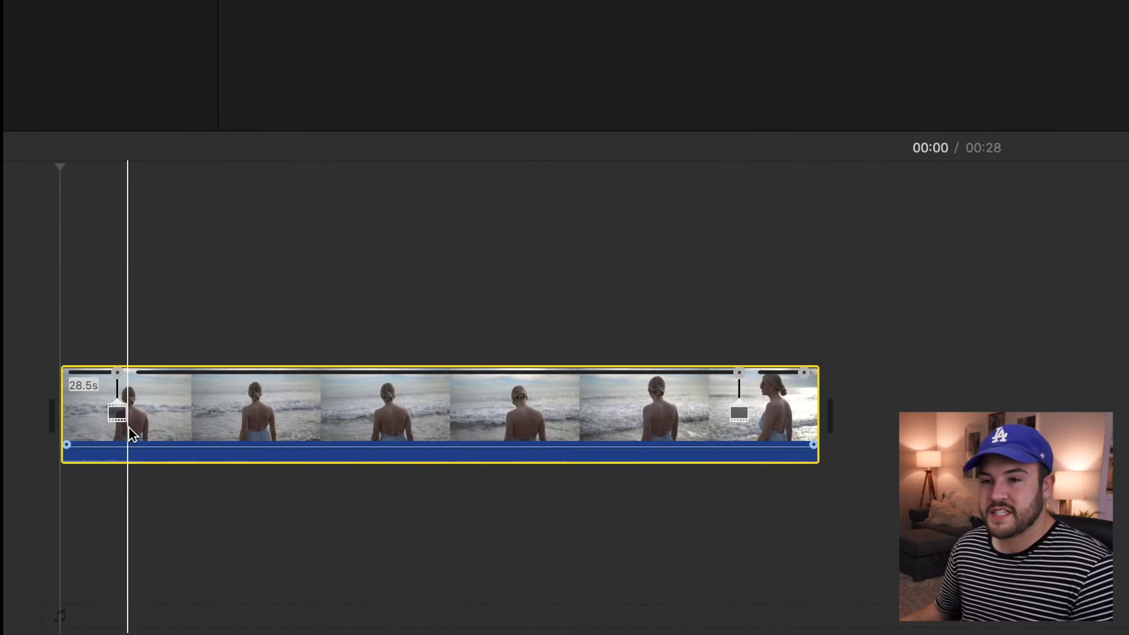
Reset the whole ocean clip in the timeline to Normal speed.
click(553, 432)
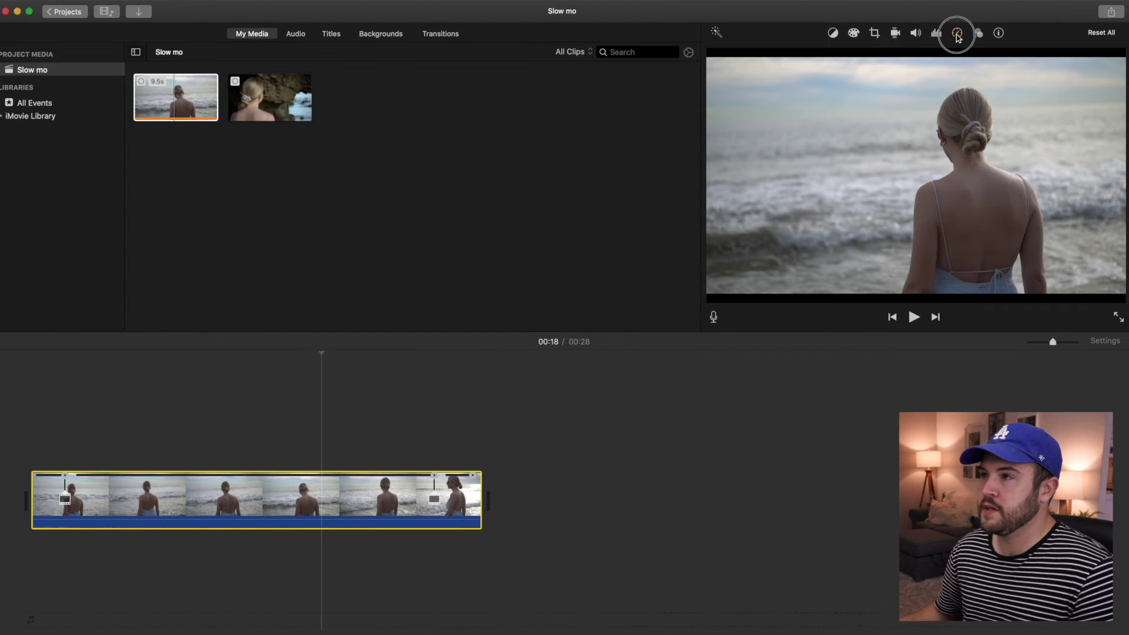
click(957, 33)
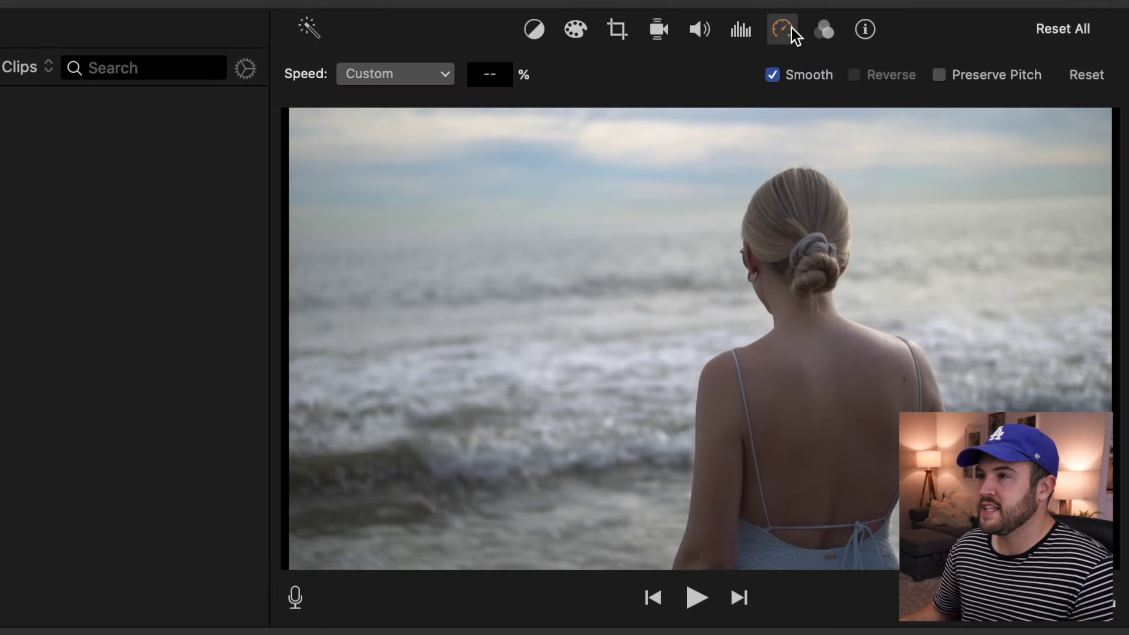
click(757, 54)
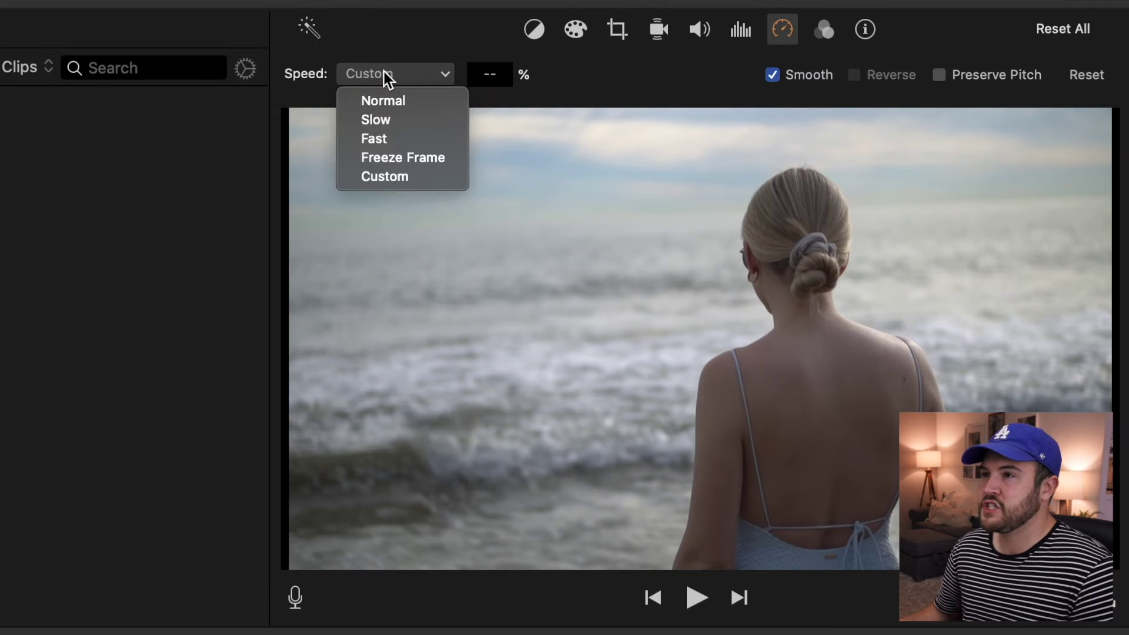
click(386, 100)
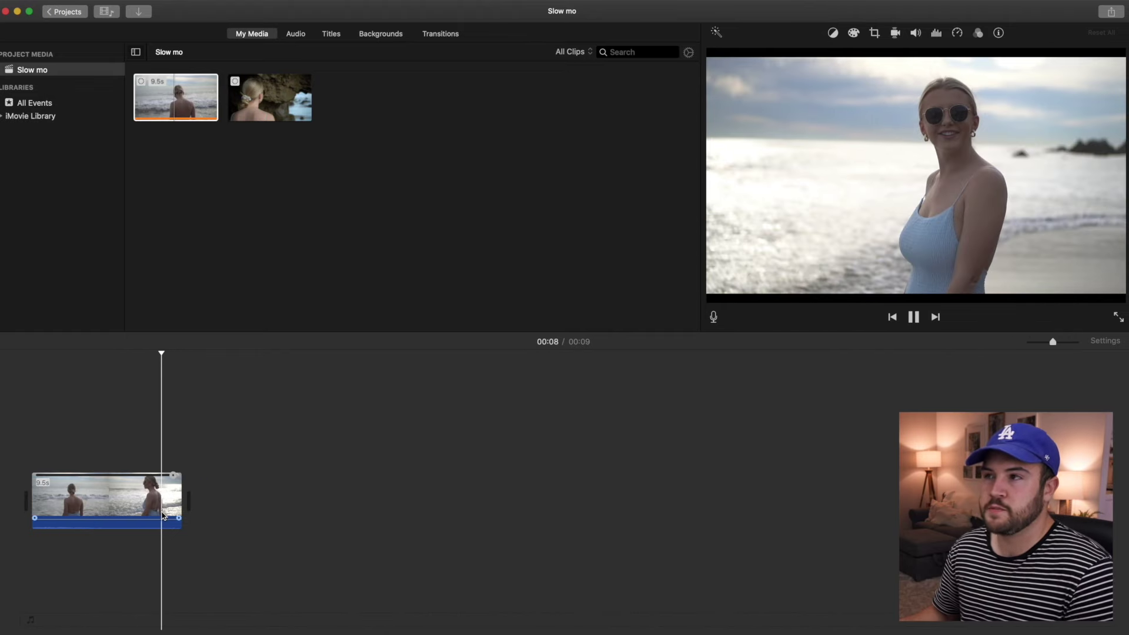
Select a range of about 01:10 in the ocean clip, from where the woman begins turning until she faces the camera.
drag(1053, 341, 1069, 343)
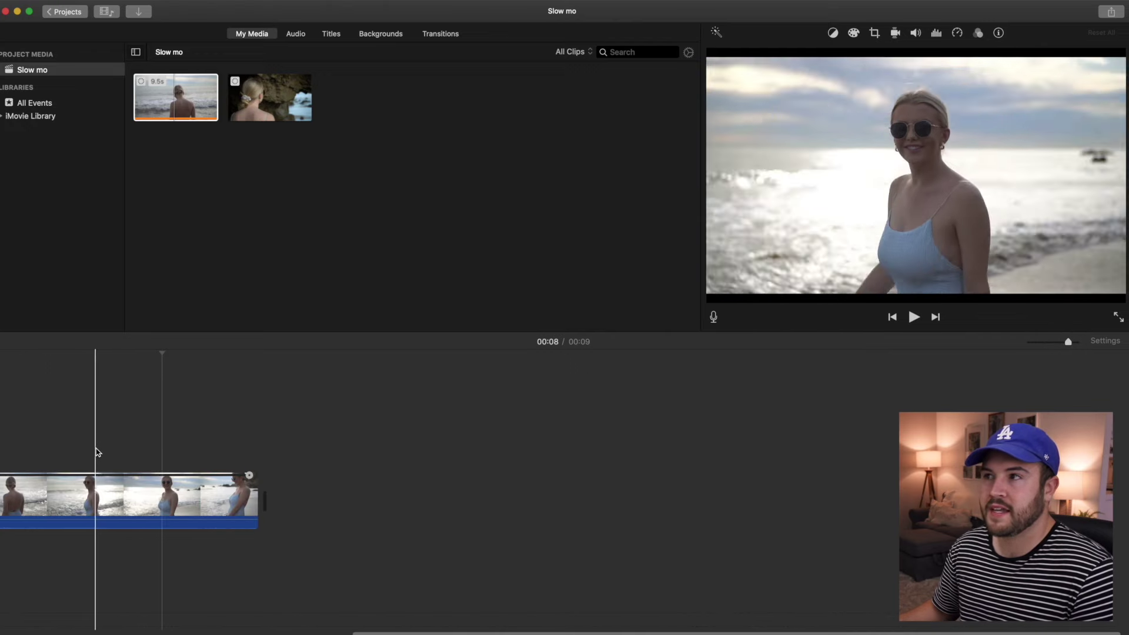
scroll(90, 453, up, 5)
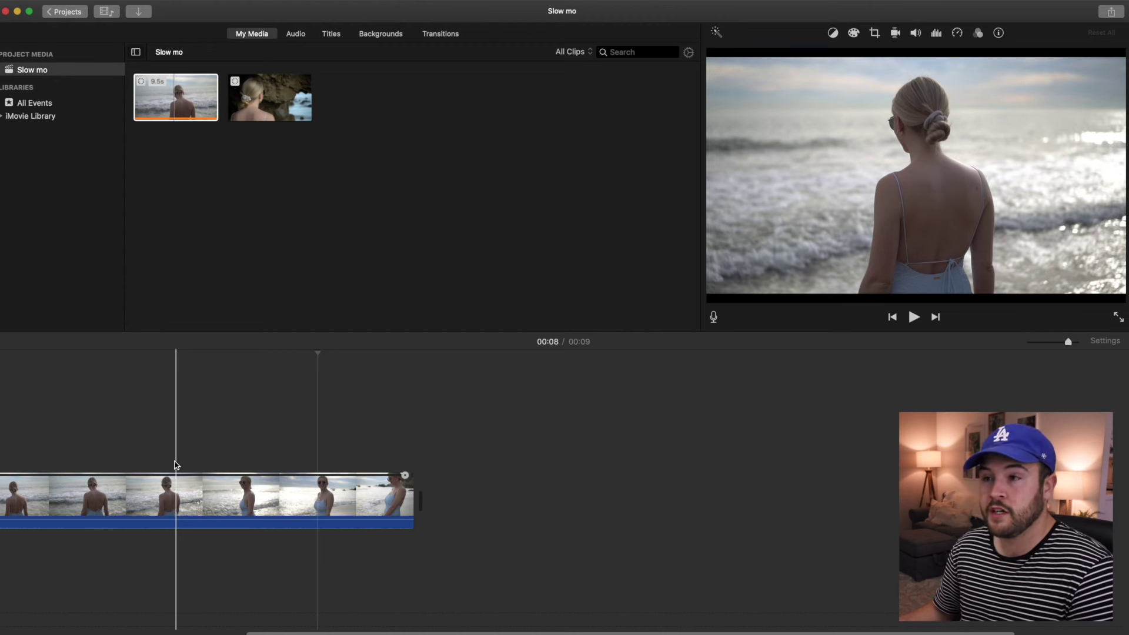
drag(202, 510, 228, 511)
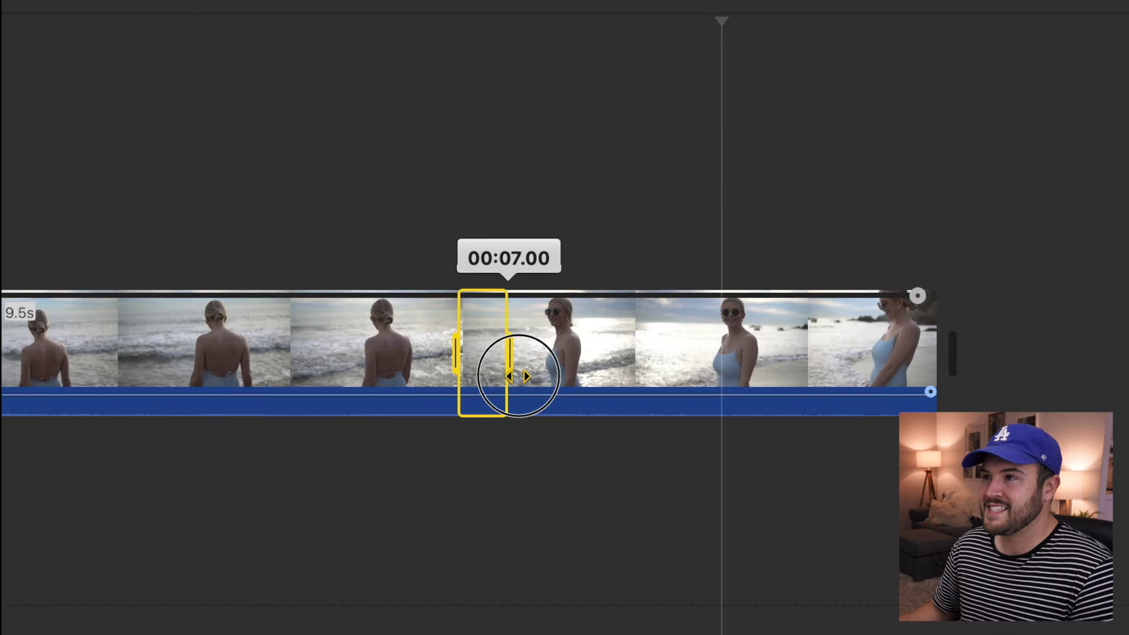
drag(517, 376, 713, 394)
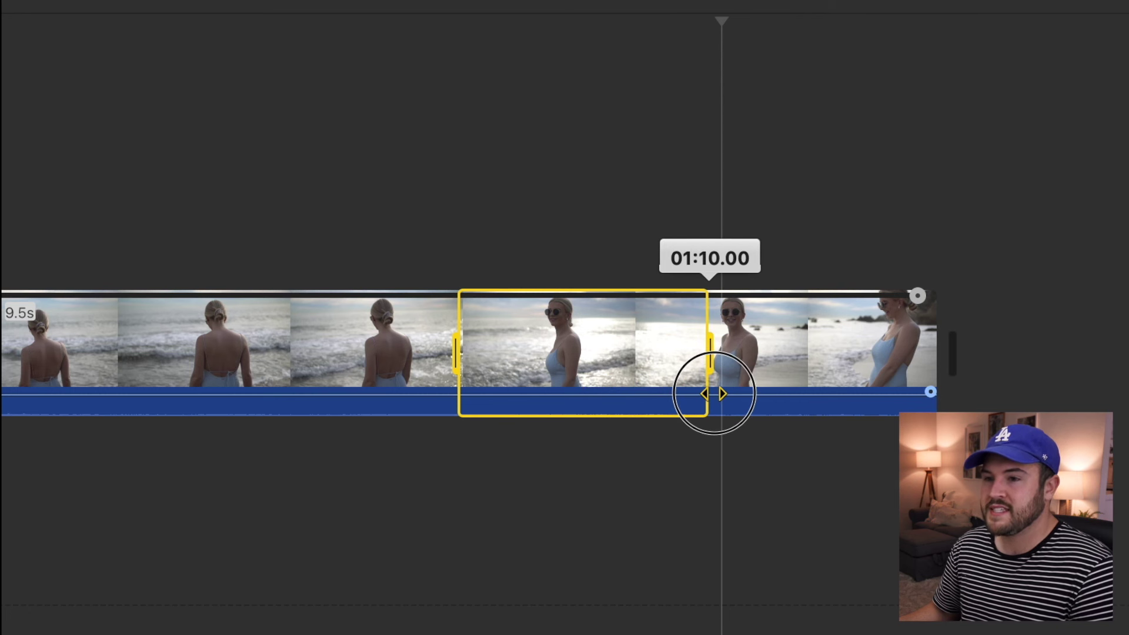
drag(713, 394, 713, 393)
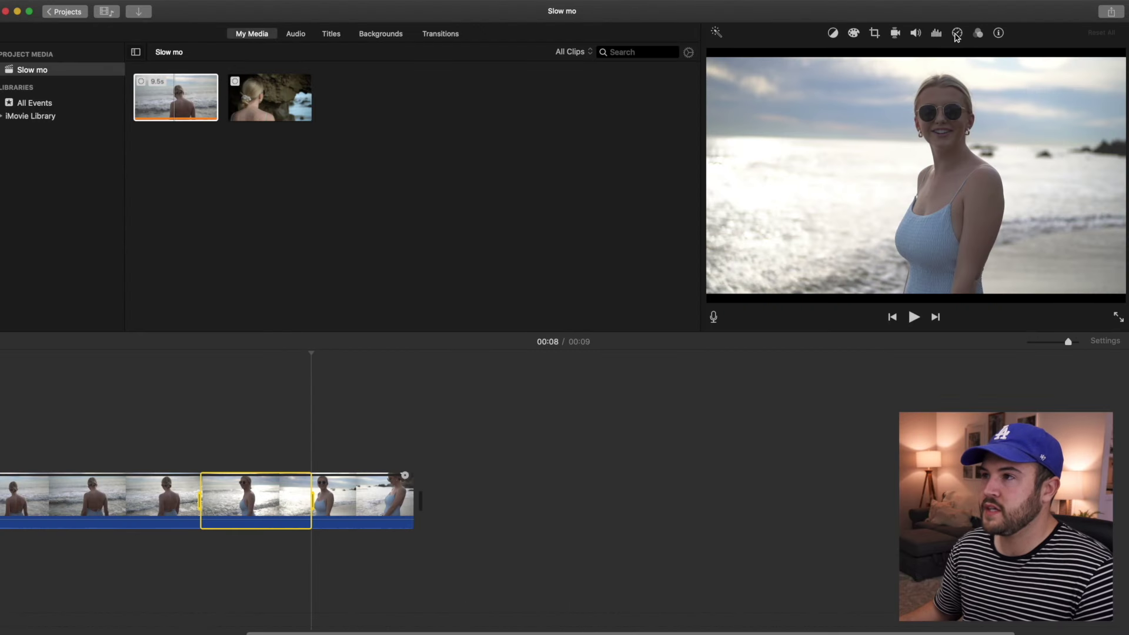
Apply the Slow speed setting to the selected range, trying the 10%, 25% and 50% presets and choosing 25%.
click(957, 34)
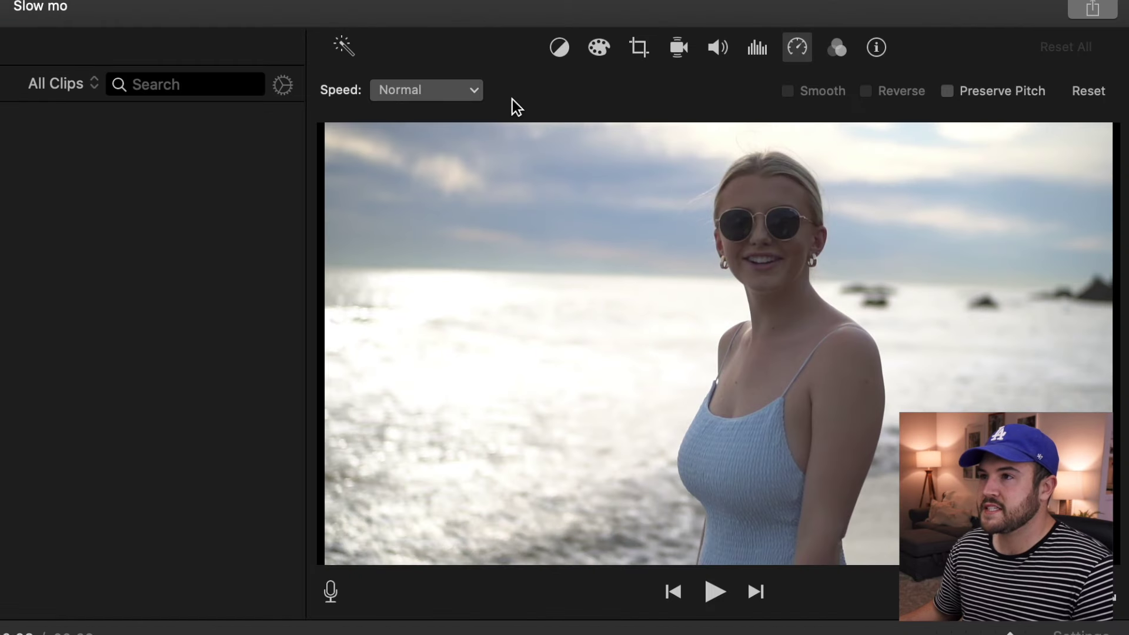
click(431, 91)
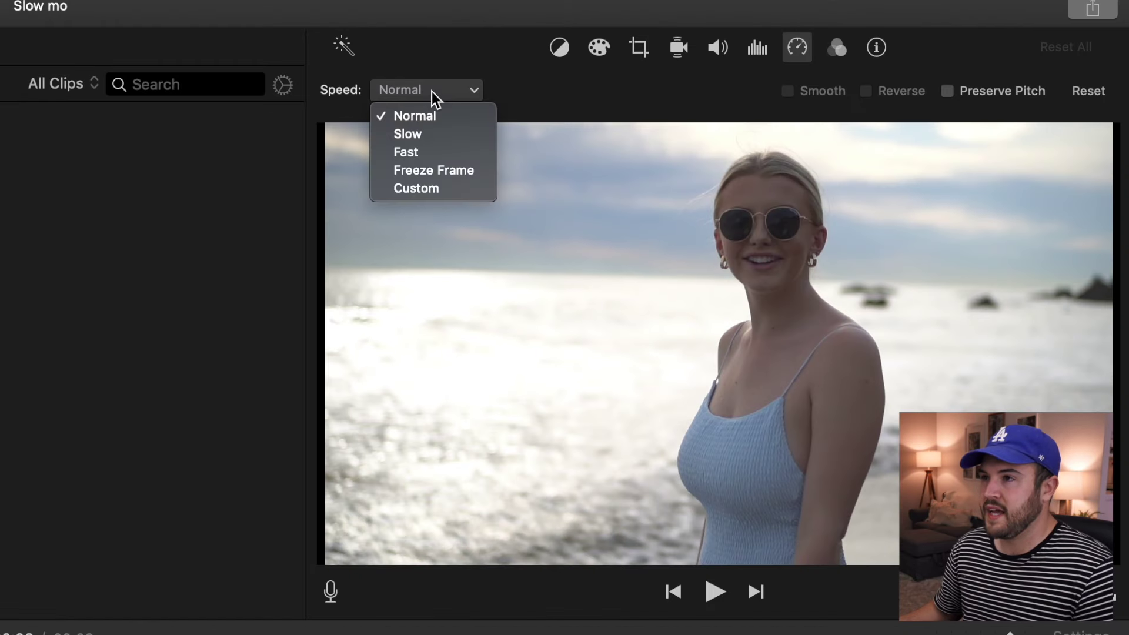
click(428, 135)
click(511, 92)
click(553, 95)
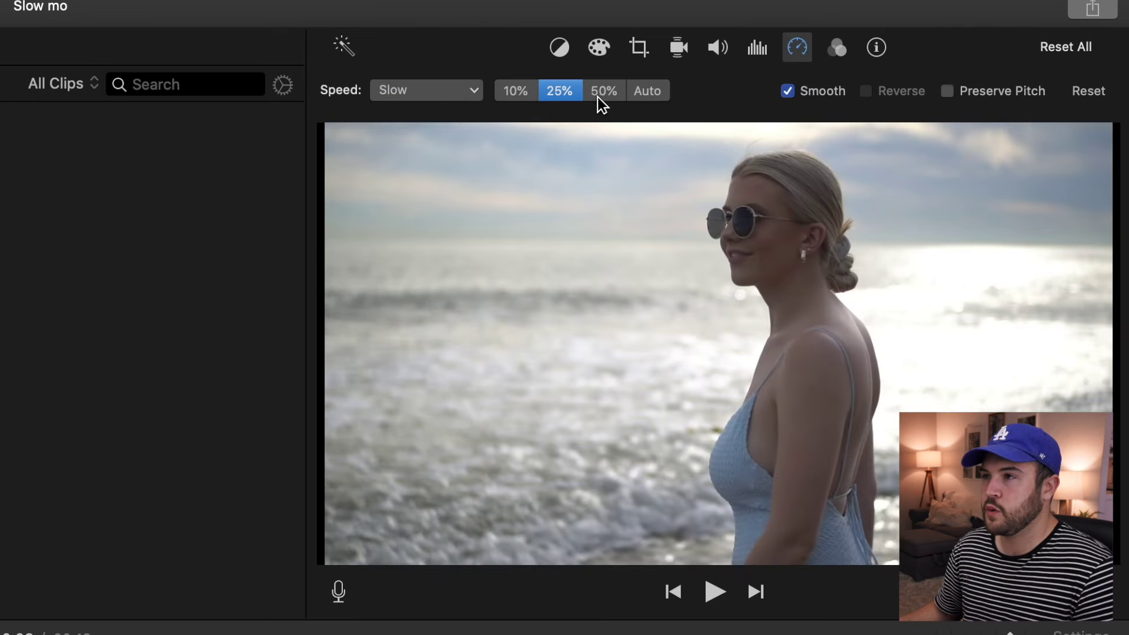
click(602, 94)
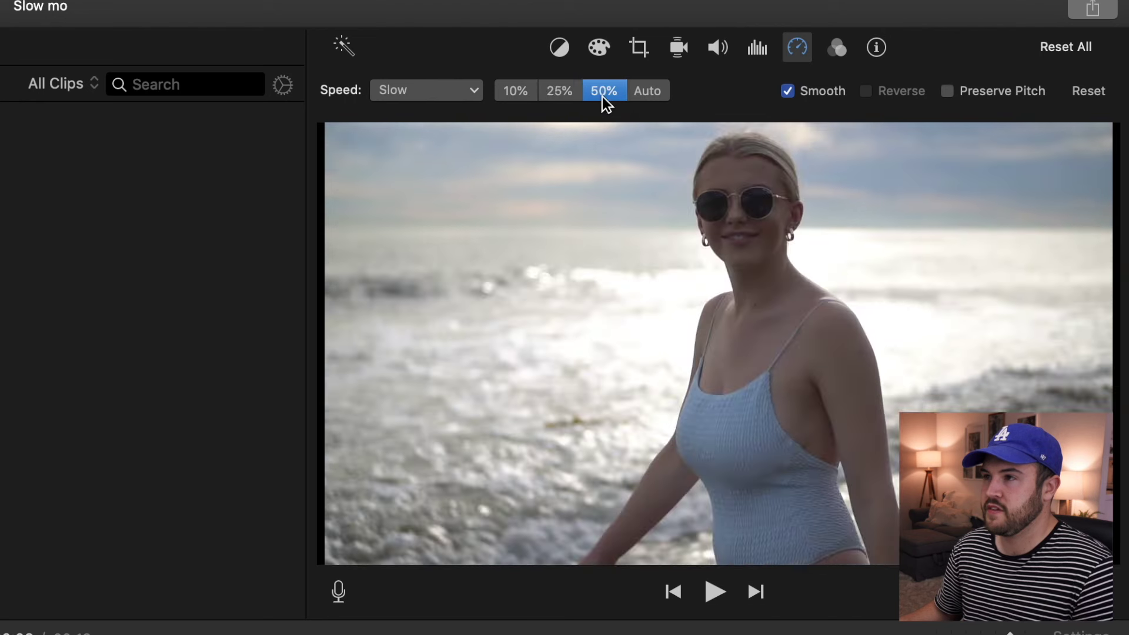
click(552, 94)
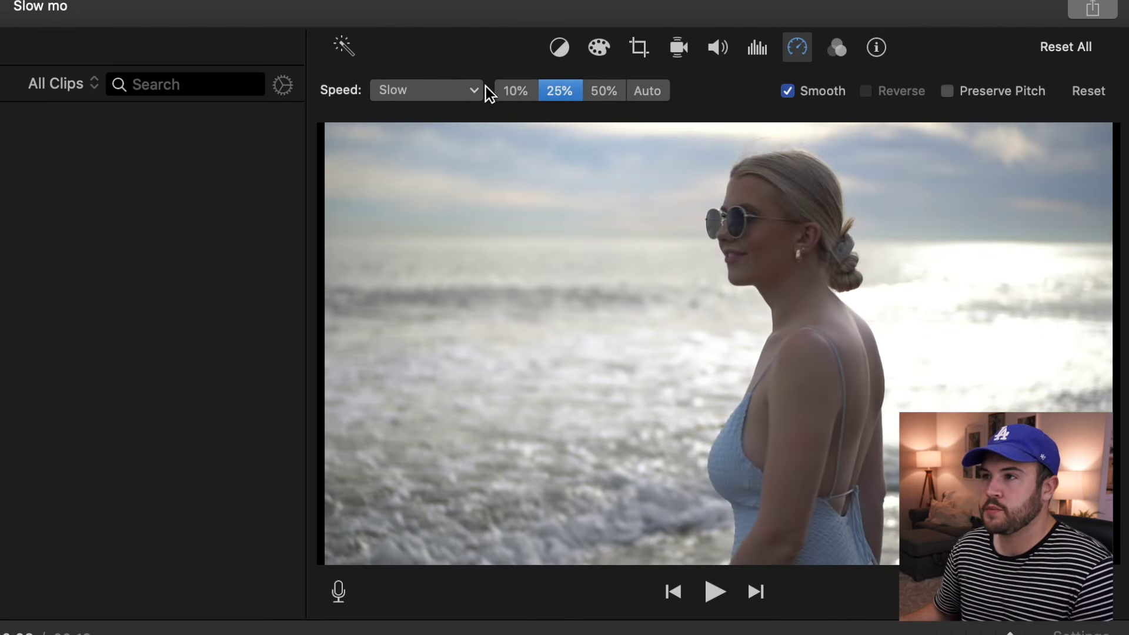
Switch the selected range from the Slow preset to a Custom speed percentage.
click(433, 91)
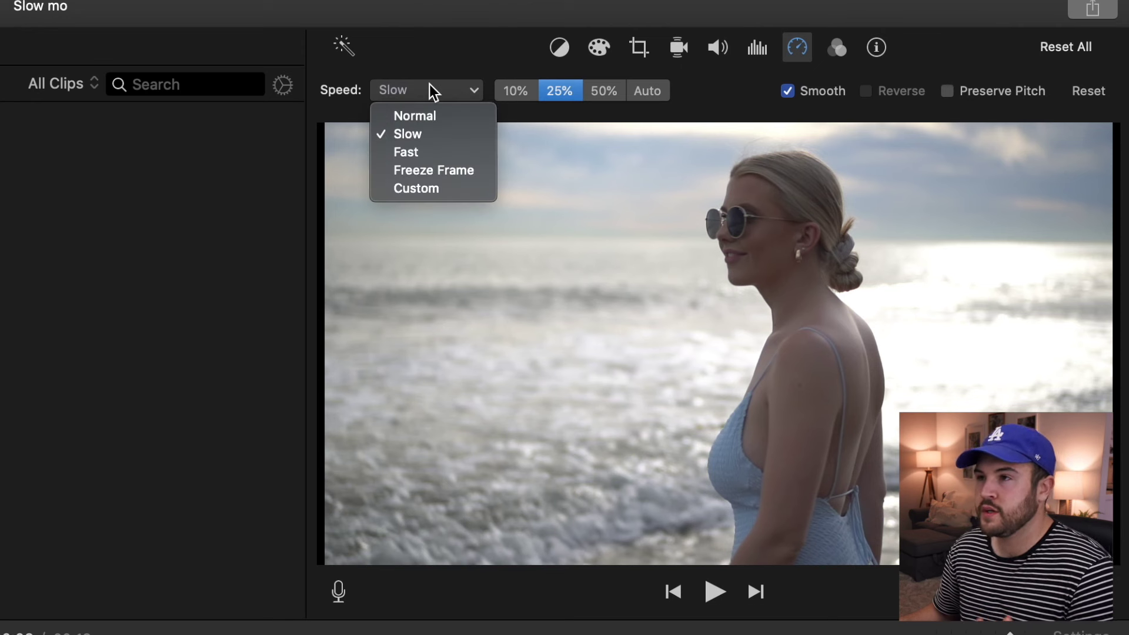
click(425, 199)
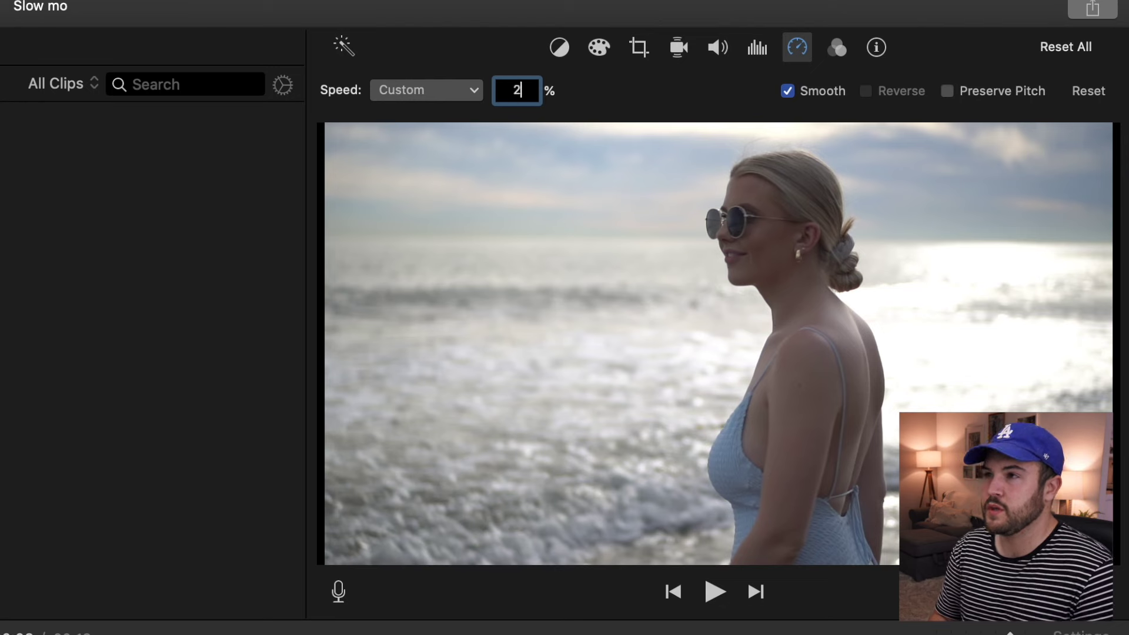
key(Return)
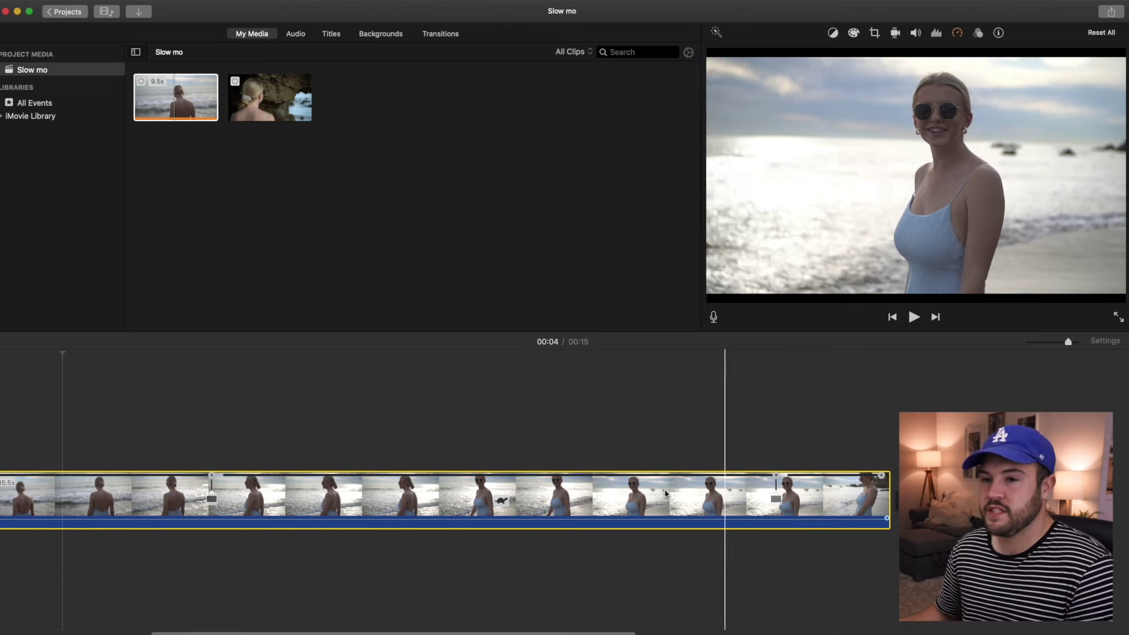
Play the ocean clip, move the slow-motion section's start frame to a later point in the woman's turn, and replay it.
key(space)
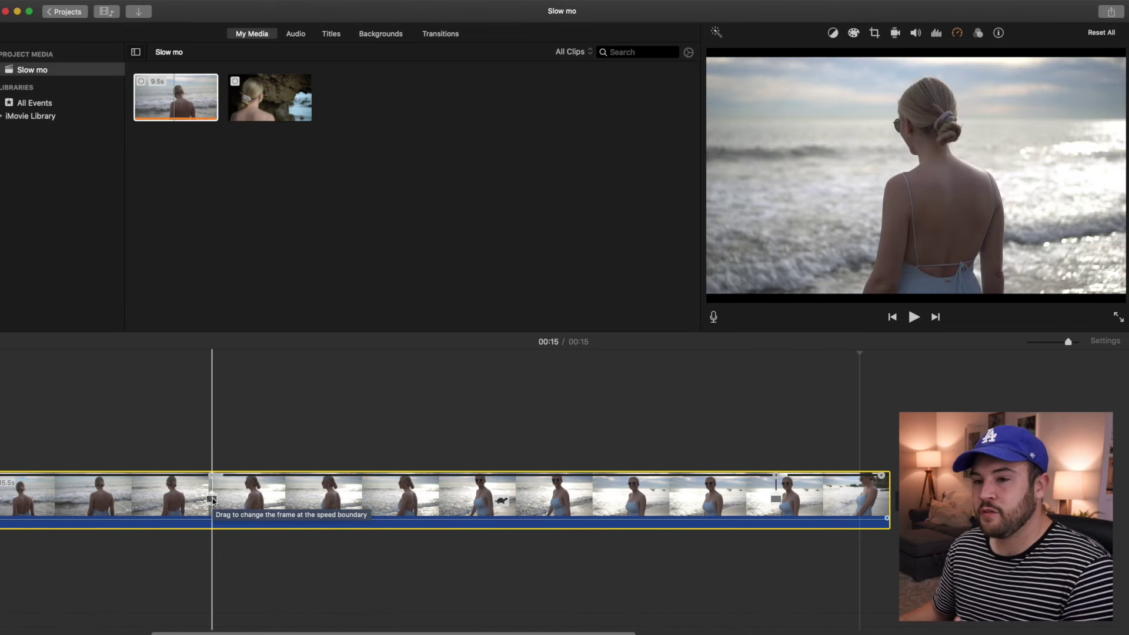
drag(211, 498, 255, 499)
key(space)
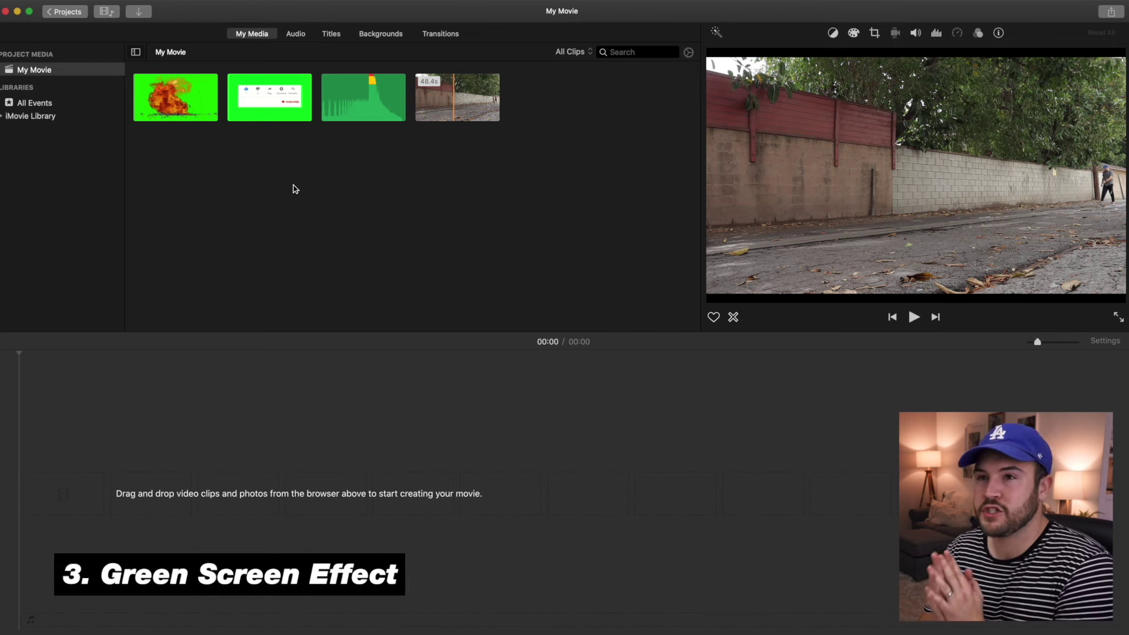
In My Movie, preview the green-screen subscribe clip and add the last 12 seconds or so of the alley clip to the timeline.
click(242, 104)
key(space)
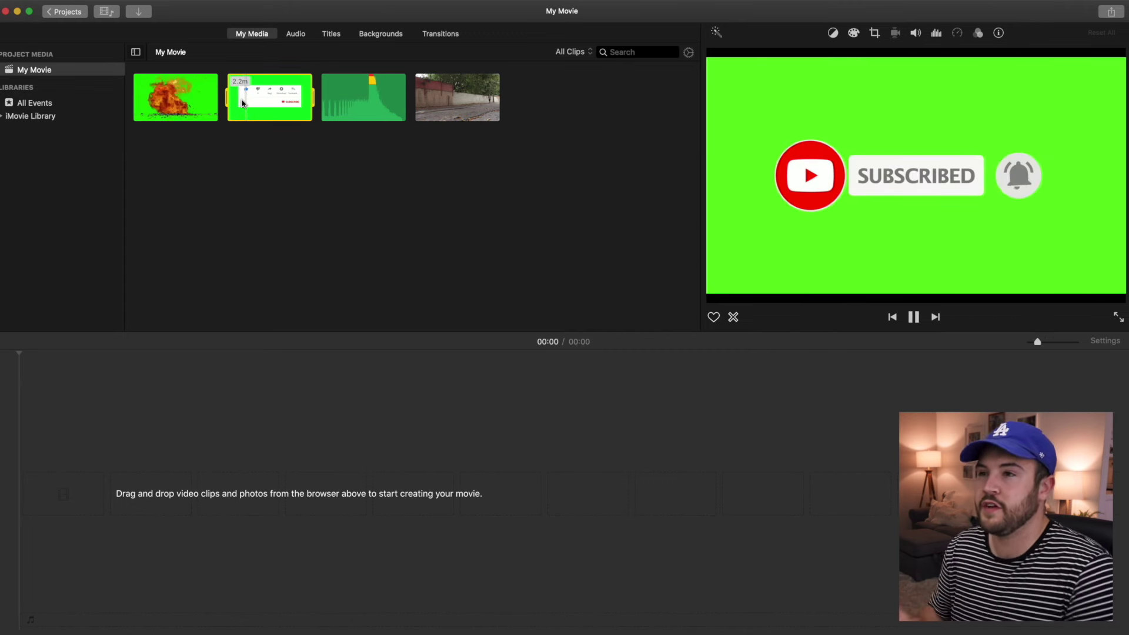
drag(419, 105, 251, 494)
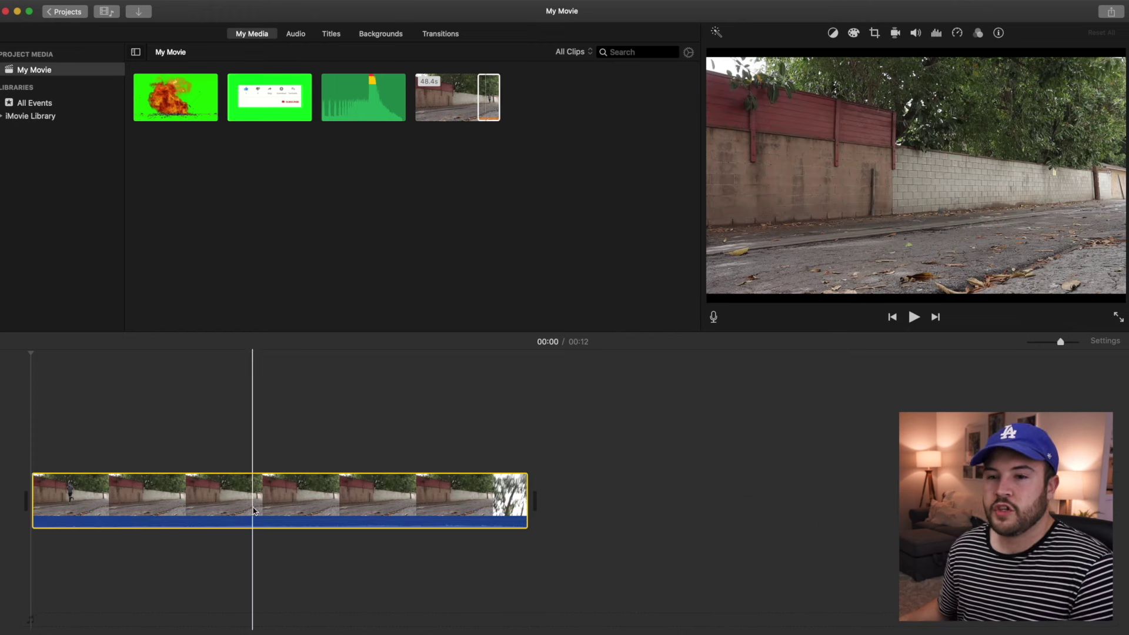
Trim the alley clip to about 3 seconds around the man running past, play it, and return the playhead to the start.
click(37, 404)
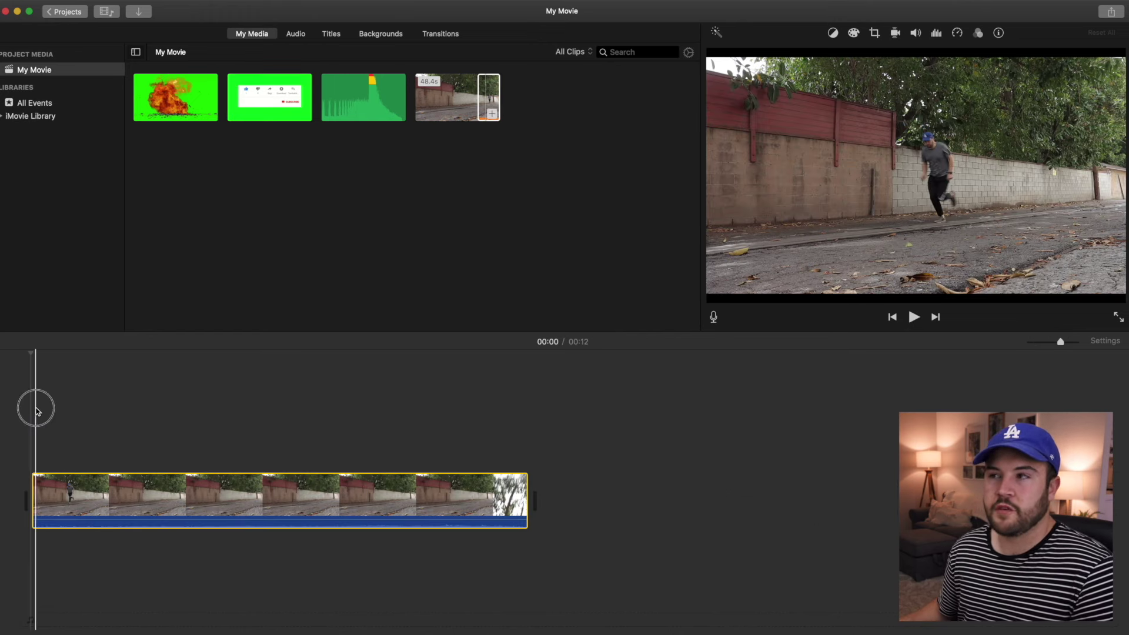
drag(35, 353, 149, 367)
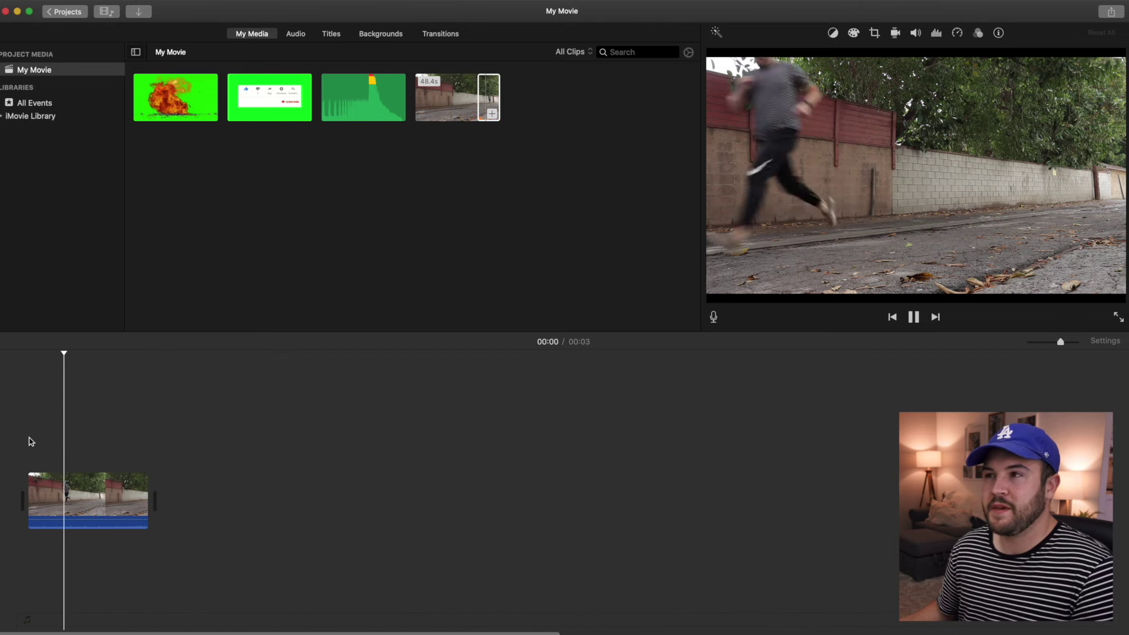
key(space)
key(Home)
Place a section of the green-screen explosion clip, about 4 seconds long, above the alley clip at the start of the timeline.
click(194, 115)
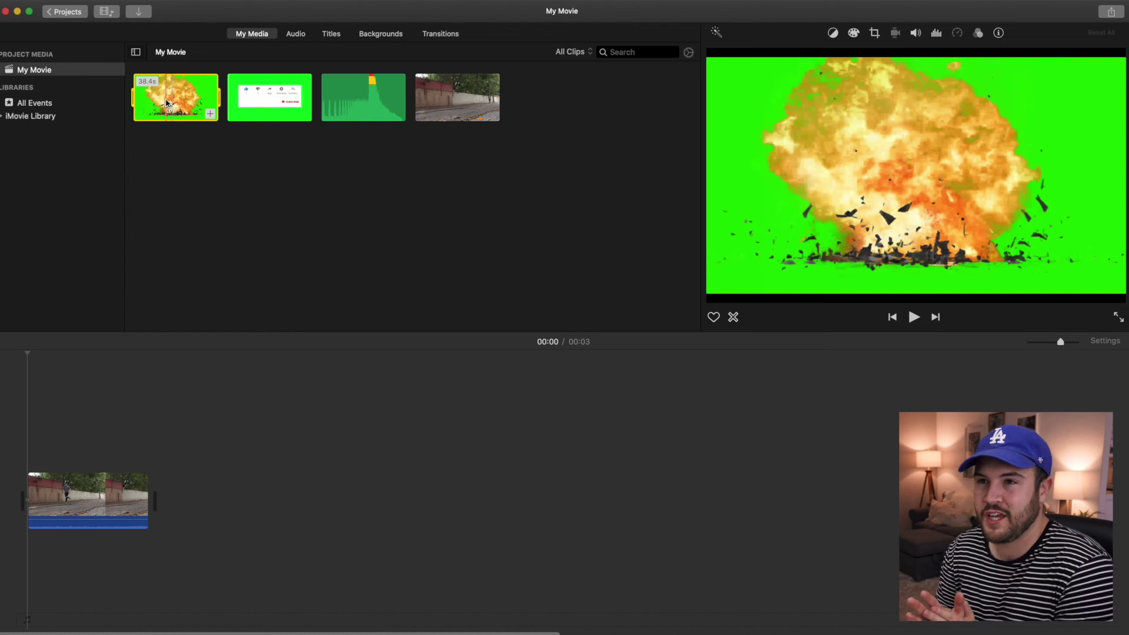
drag(133, 98, 26, 390)
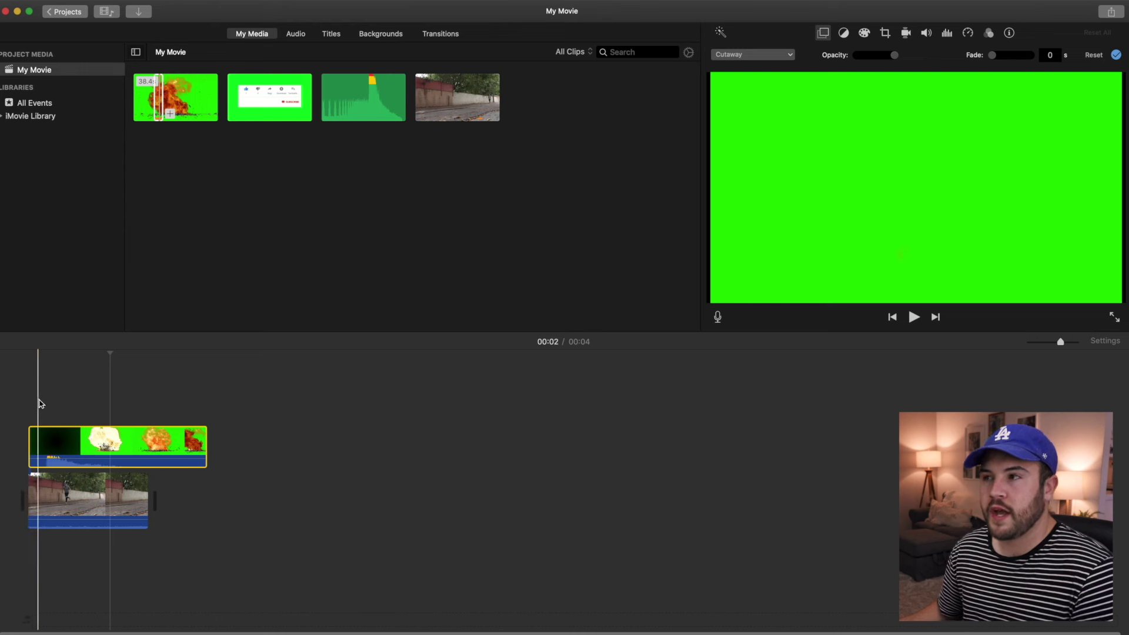
Key out the explosion clip's green background with the Green/Blue Screen overlay, raise Softness to maximum, select the clean-up eraser, and apply.
click(37, 435)
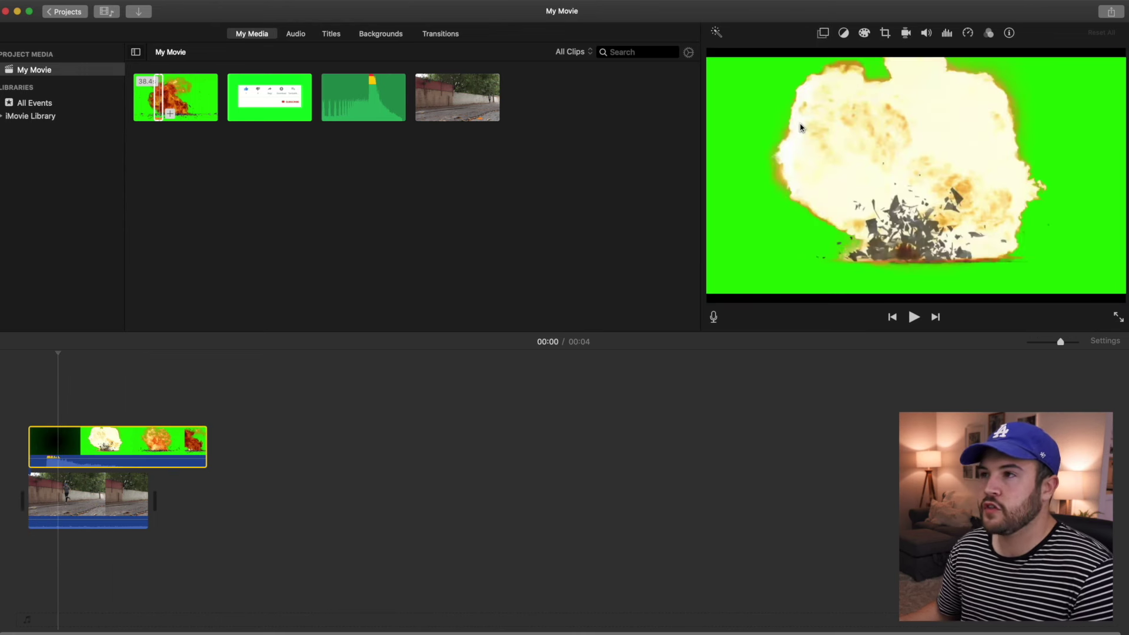
click(825, 33)
click(789, 55)
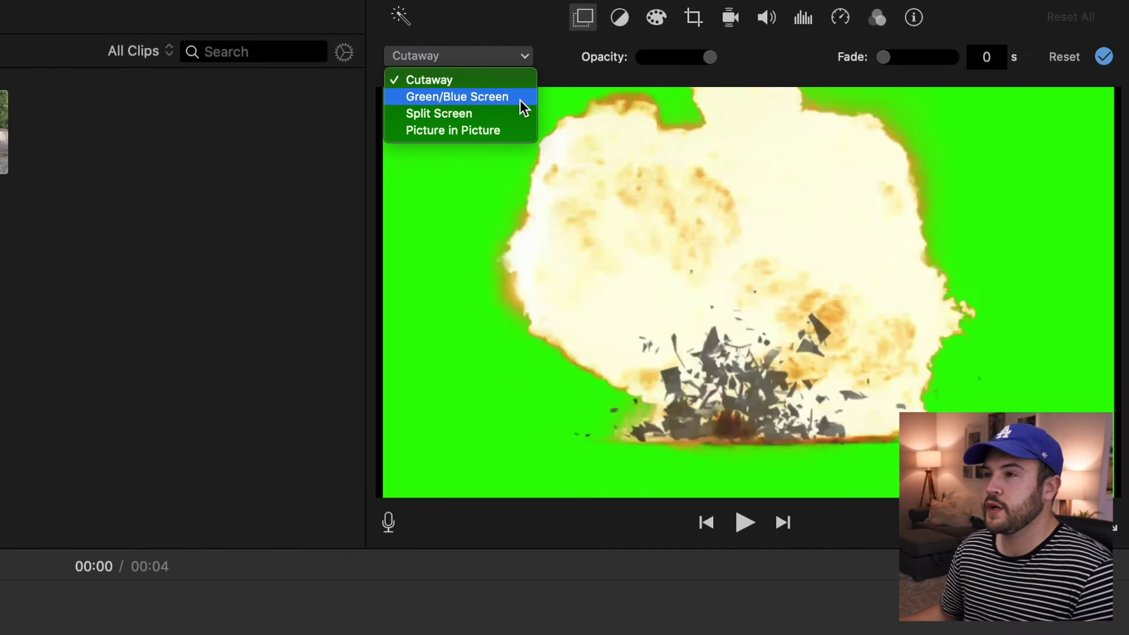
click(520, 99)
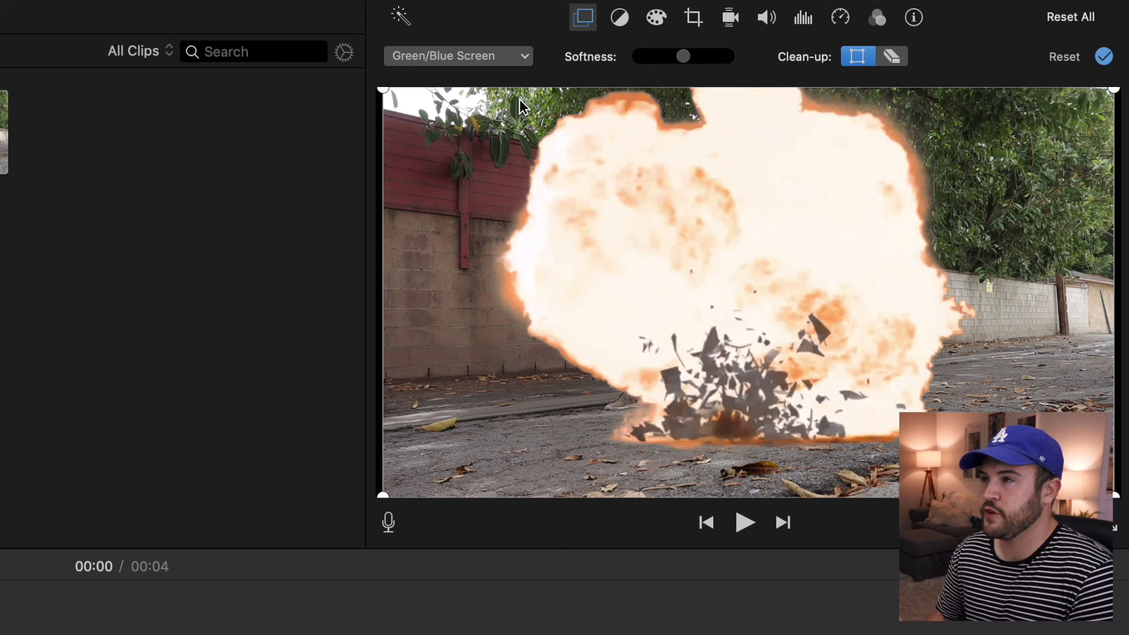
drag(657, 55, 743, 71)
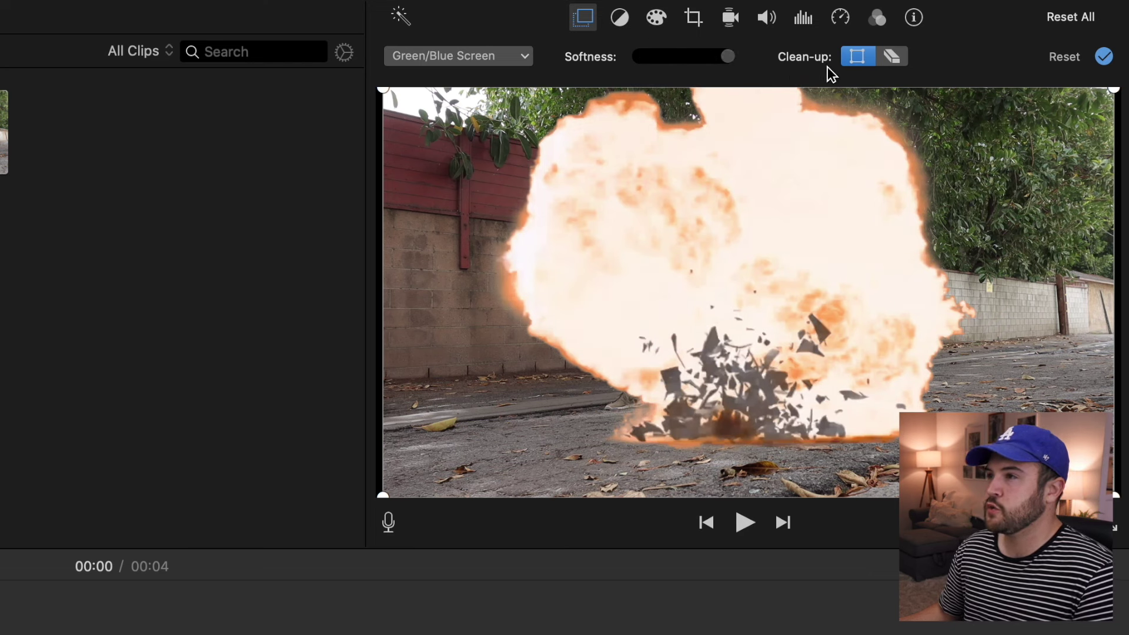
click(889, 58)
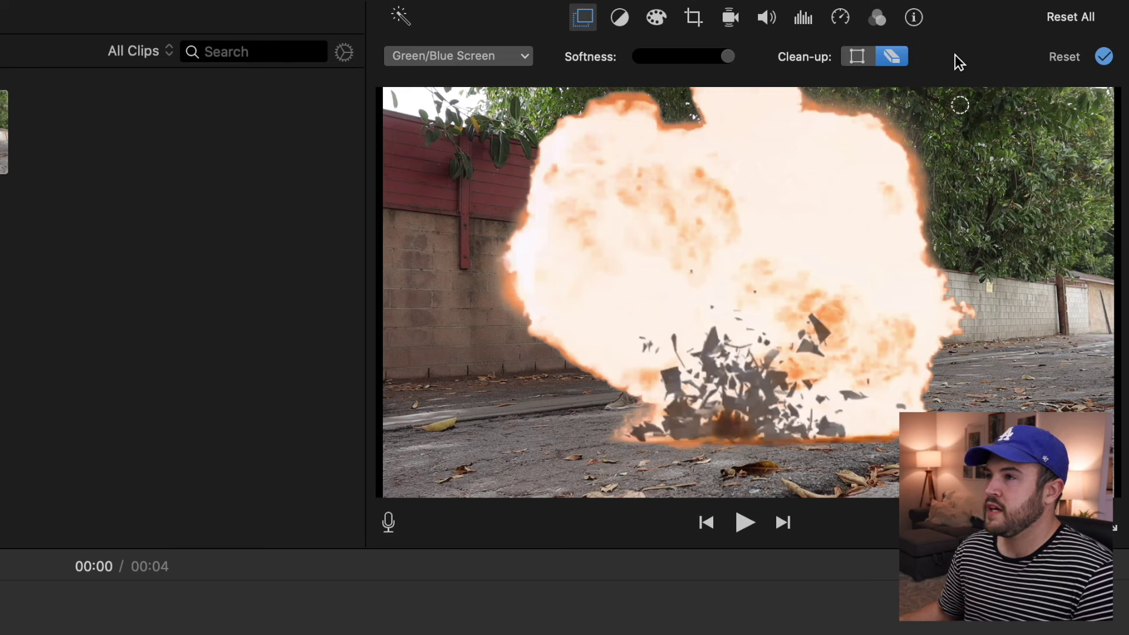
click(1104, 57)
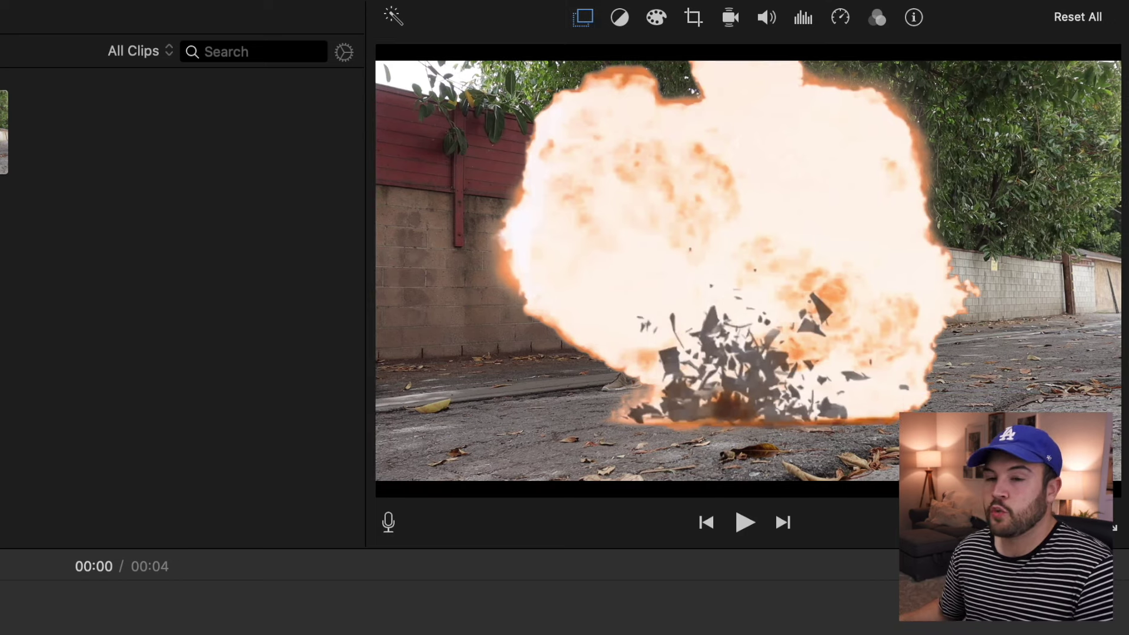
Play the composite, then shift the explosion clip later on the timeline so the blast starts as the man runs out of frame.
key(space)
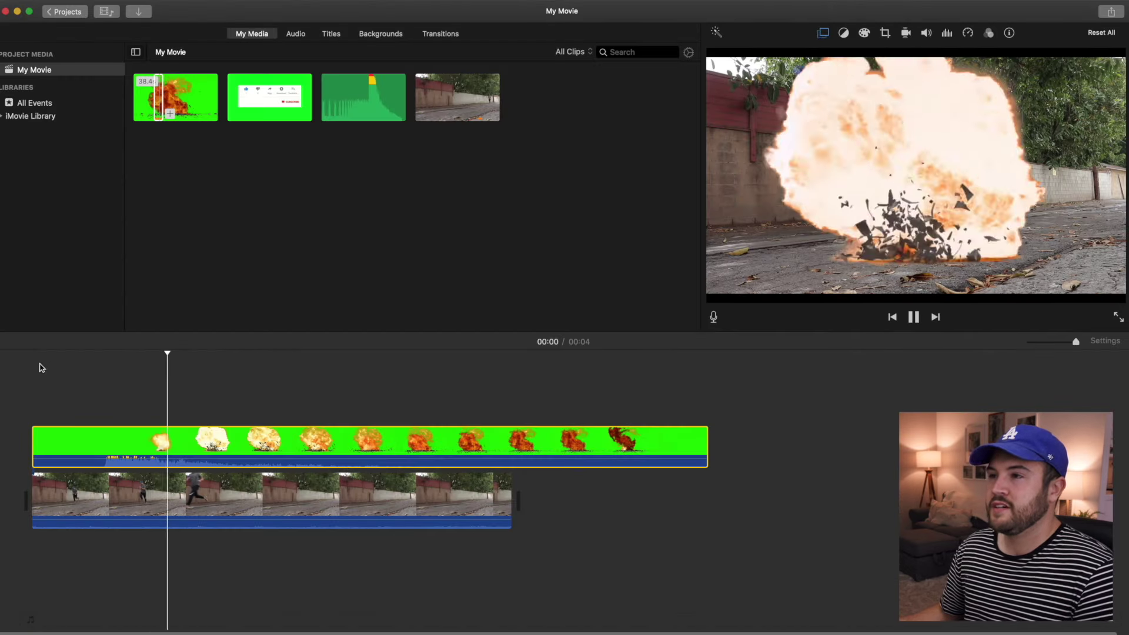
key(space)
click(120, 376)
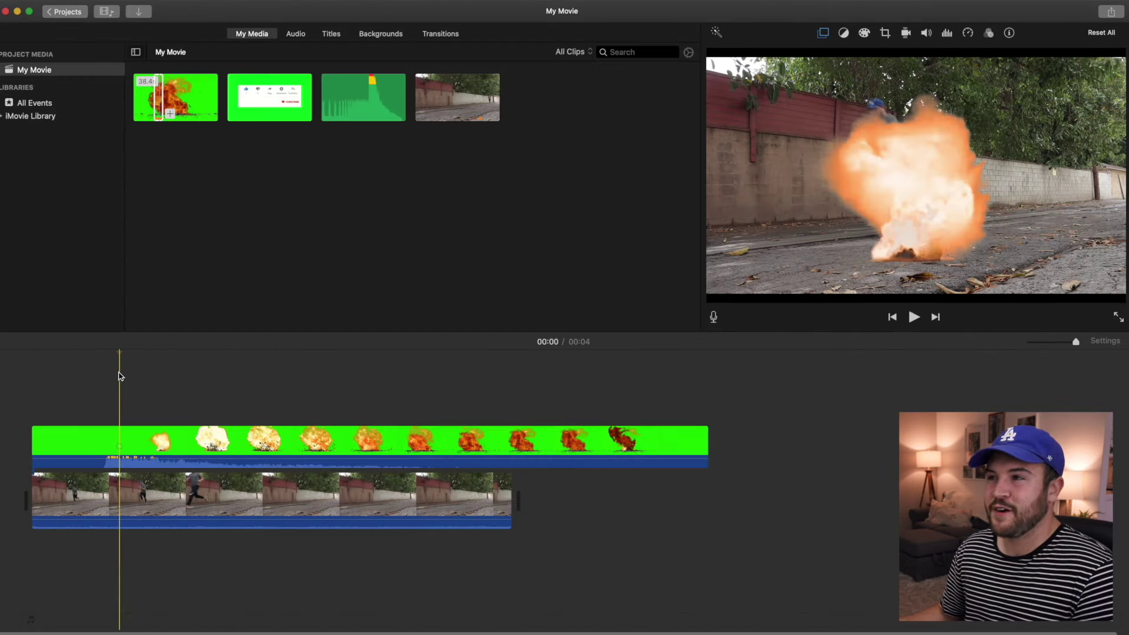
click(111, 448)
drag(111, 447, 170, 448)
drag(121, 352, 171, 363)
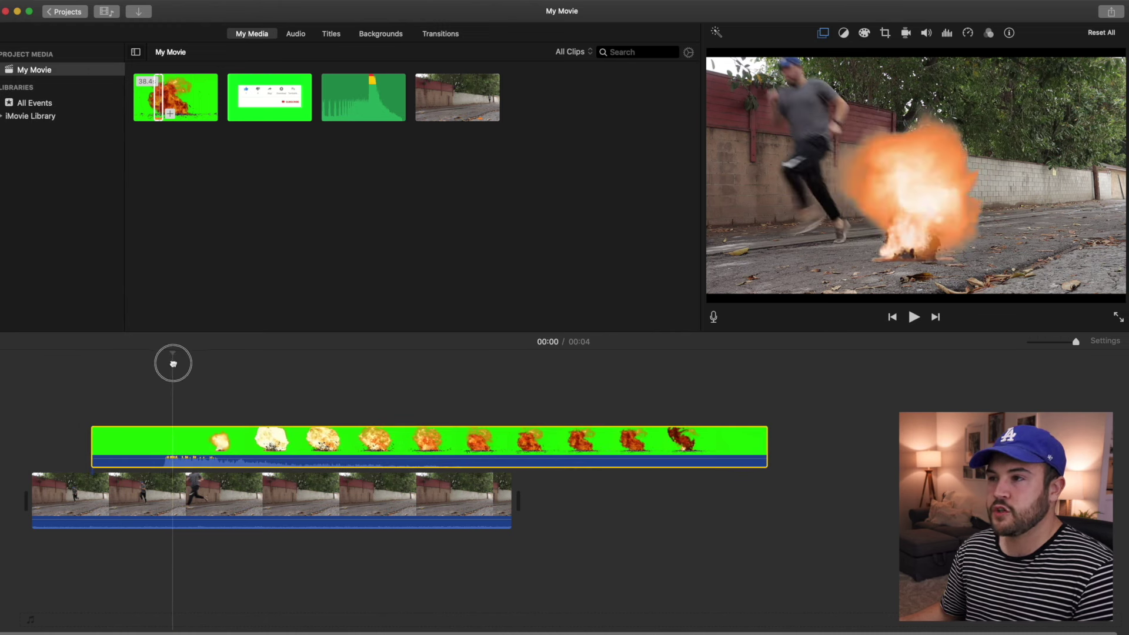
drag(197, 442, 268, 442)
drag(172, 355, 196, 358)
drag(271, 438, 220, 441)
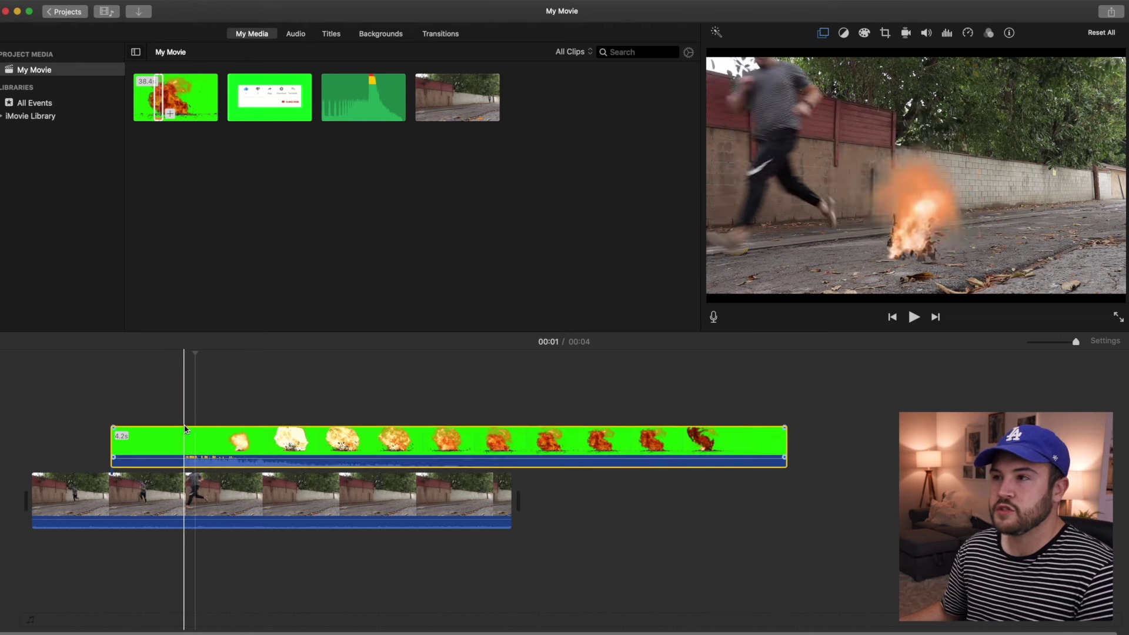
key(space)
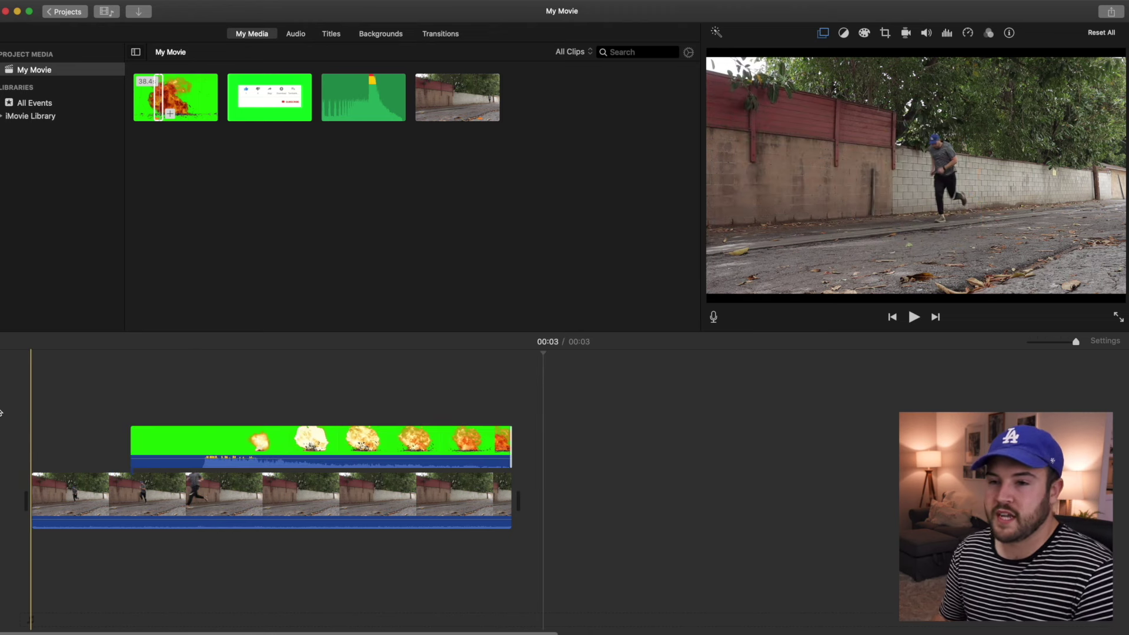
Play the alley scene with the explosion from the start and scrub through the blast to check its timing.
key(space)
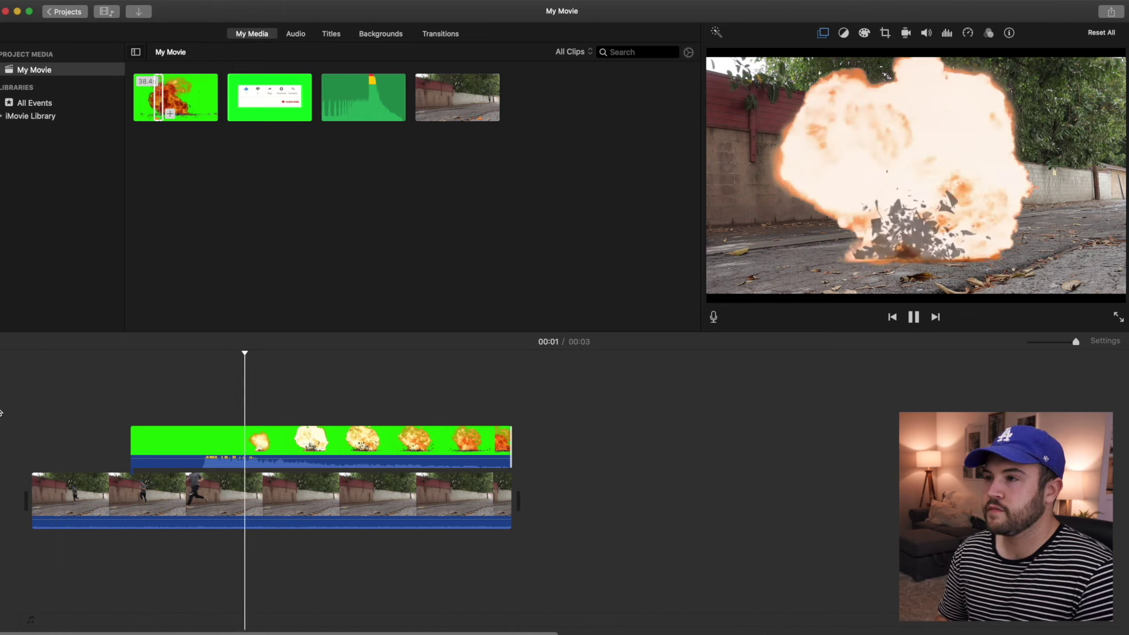
key(space)
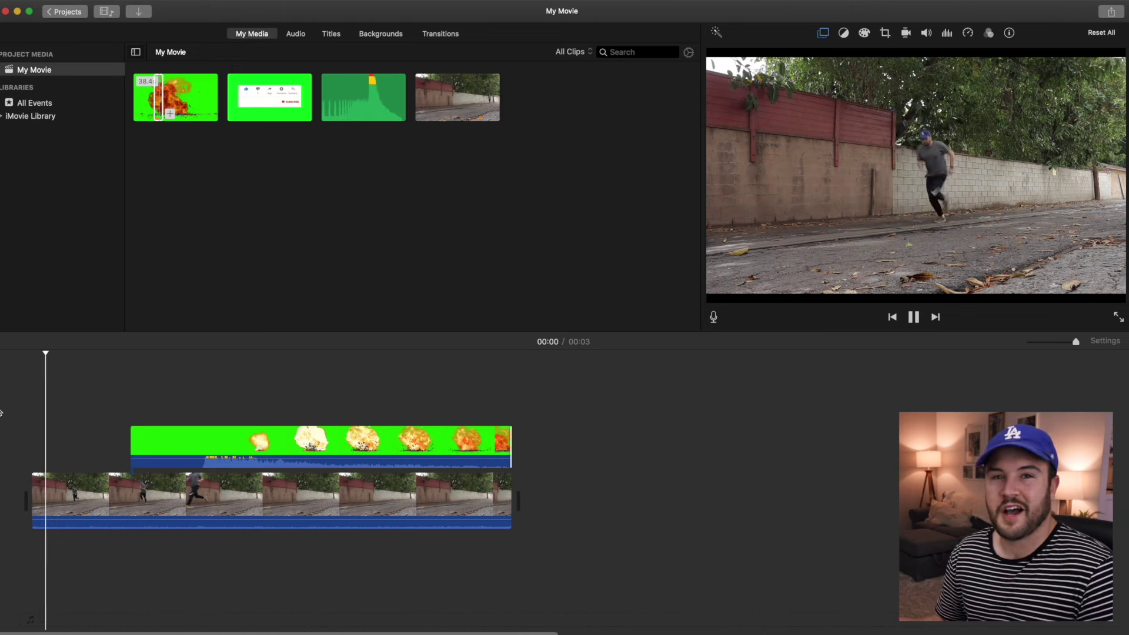
key(space)
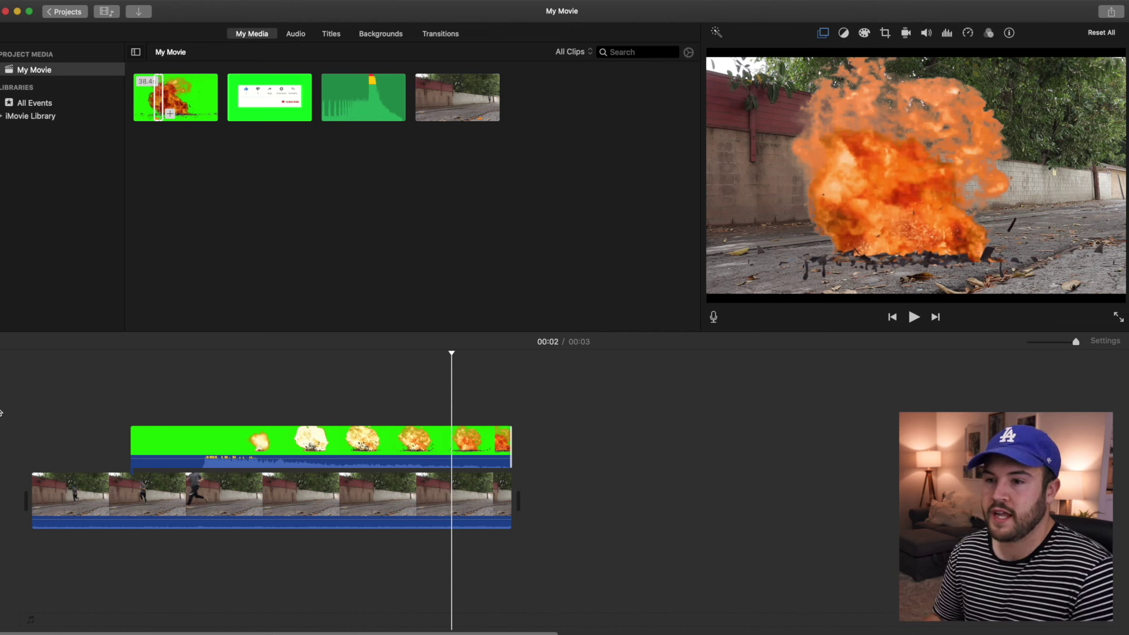
click(234, 405)
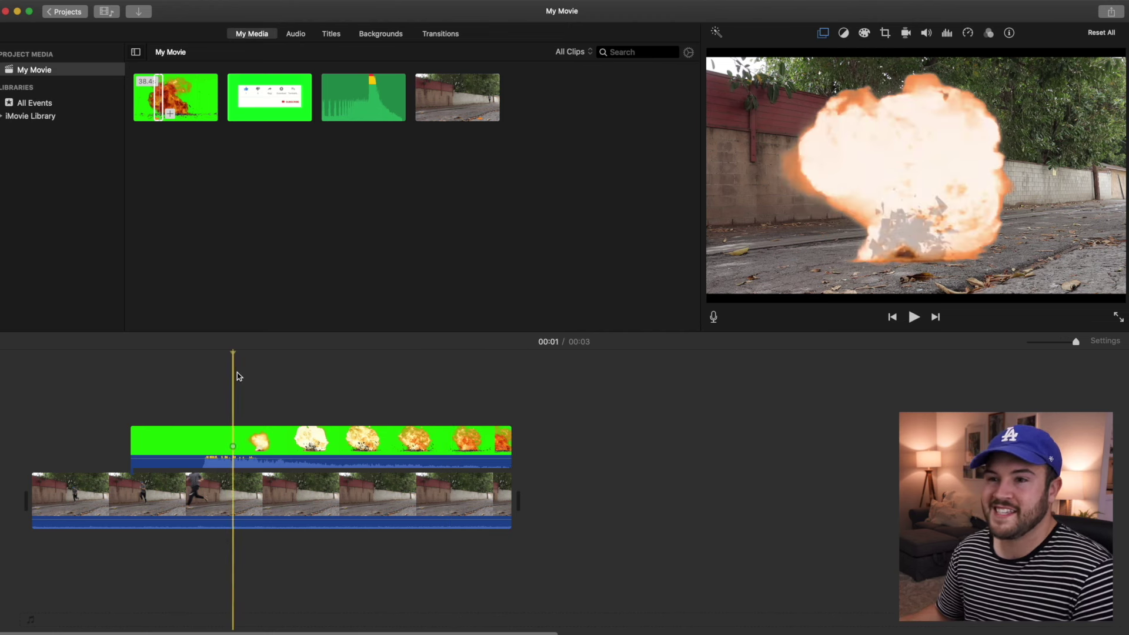
drag(234, 359, 400, 376)
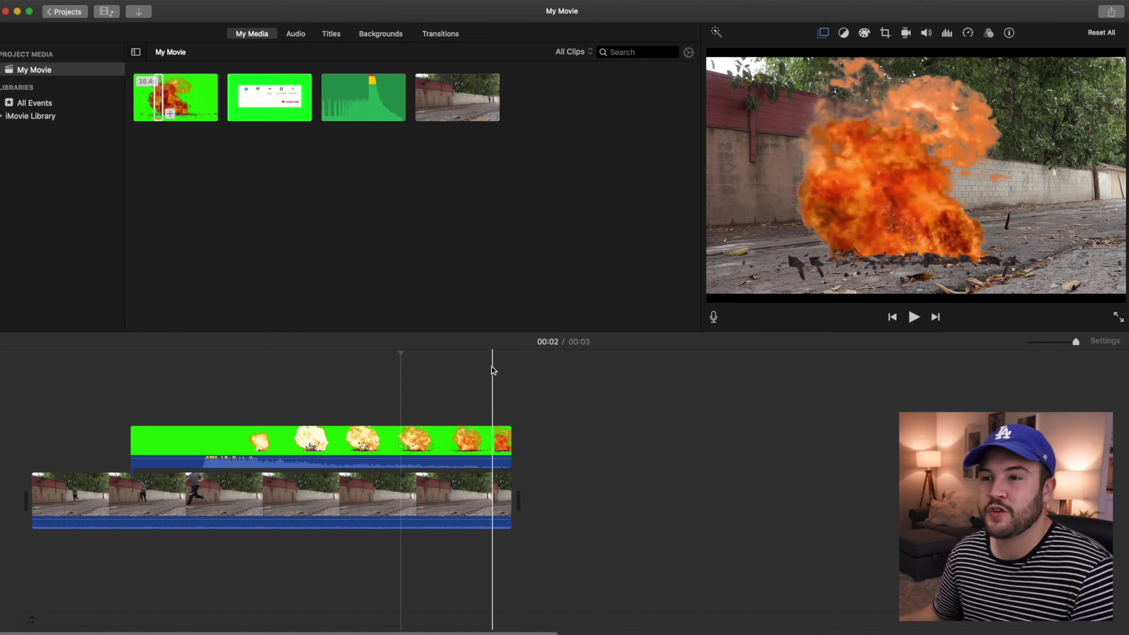
click(403, 356)
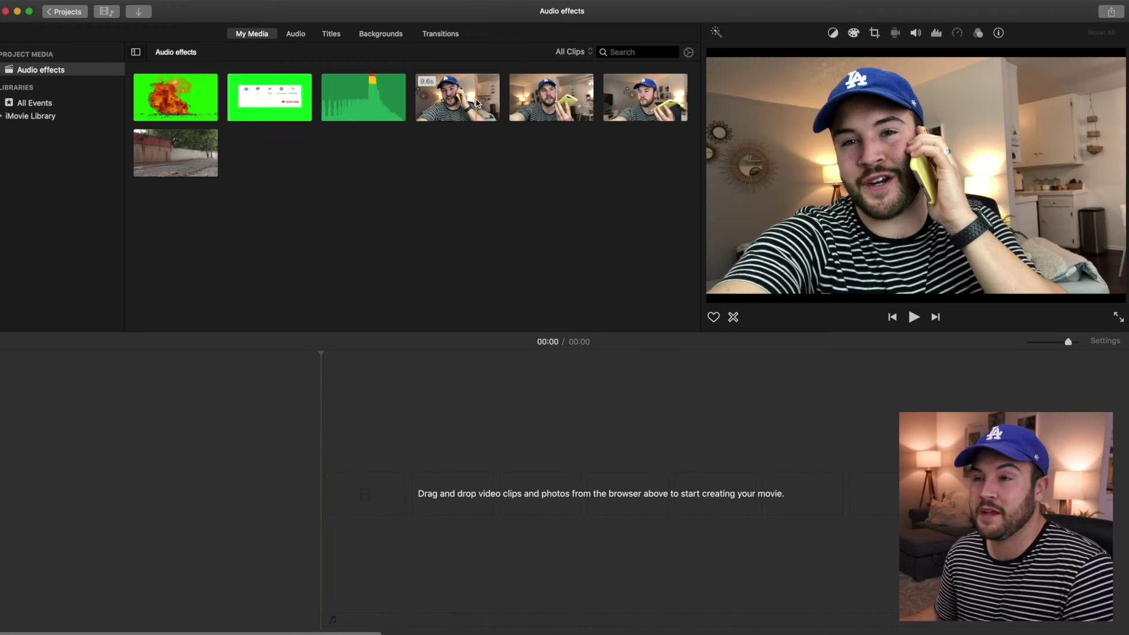
In the Audio effects project, add about 5 seconds of the 11.9 s speakerphone clip to the timeline and play it from the start.
drag(645, 97, 477, 475)
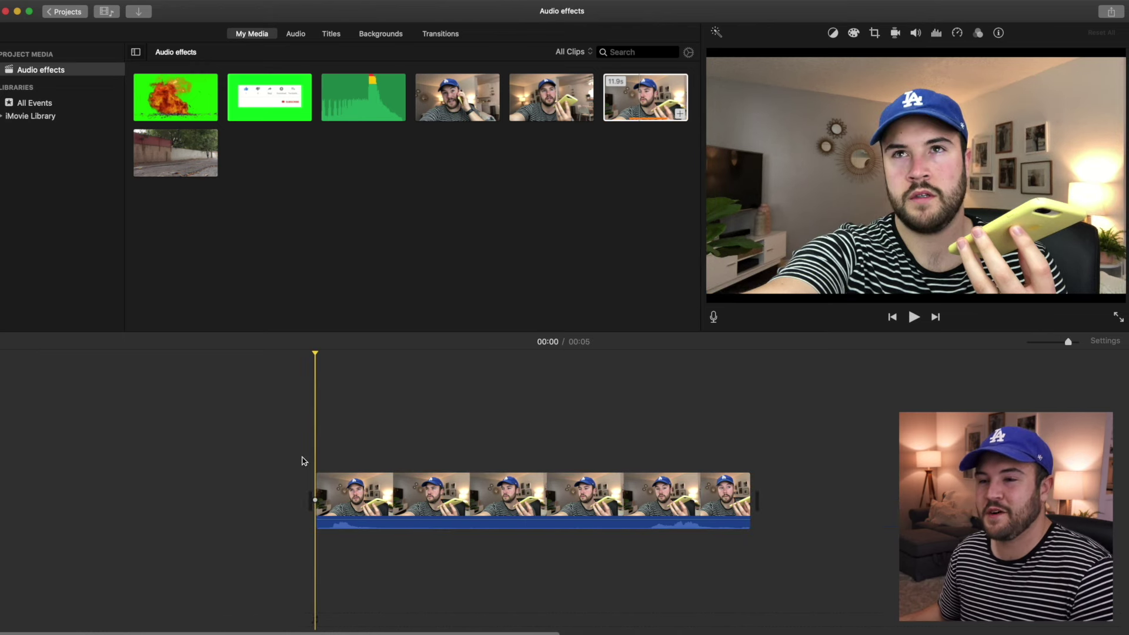
click(331, 484)
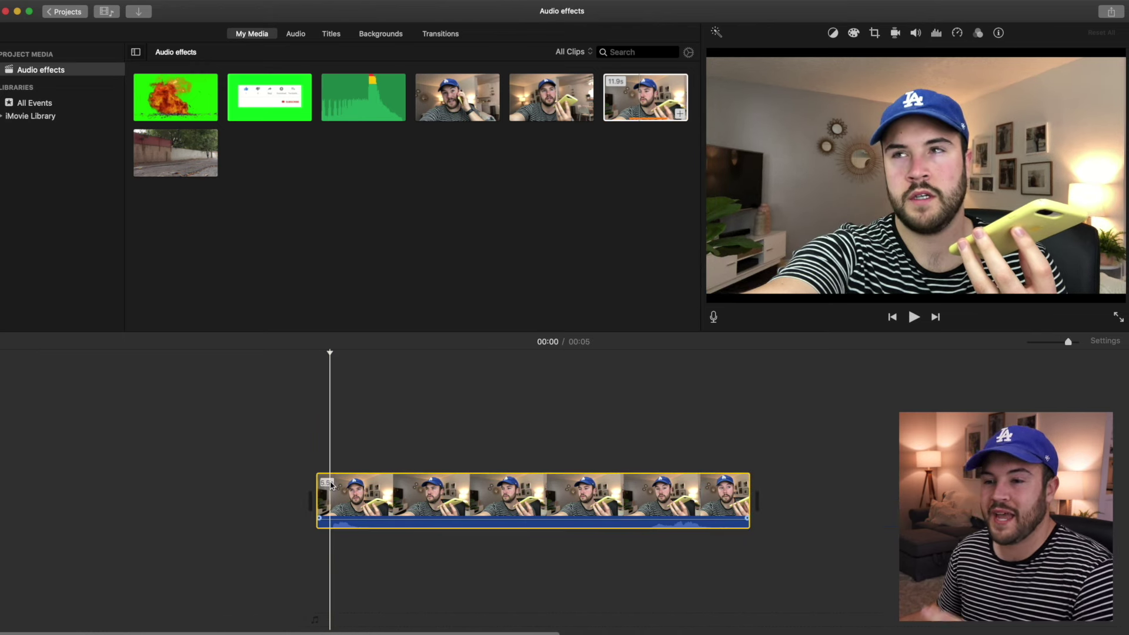
click(316, 418)
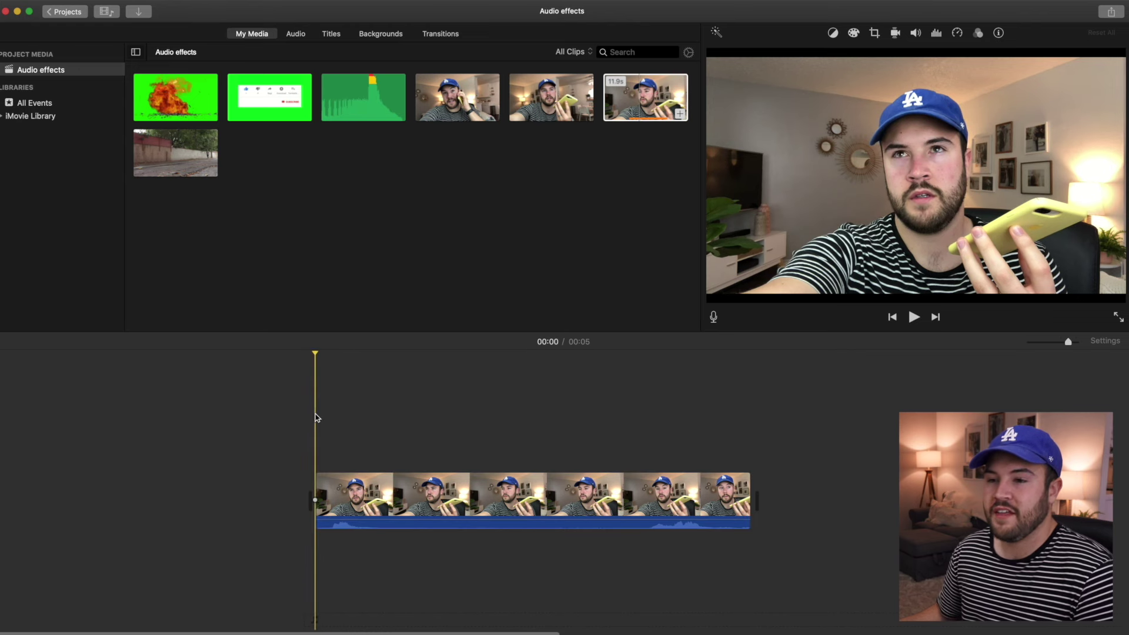
key(space)
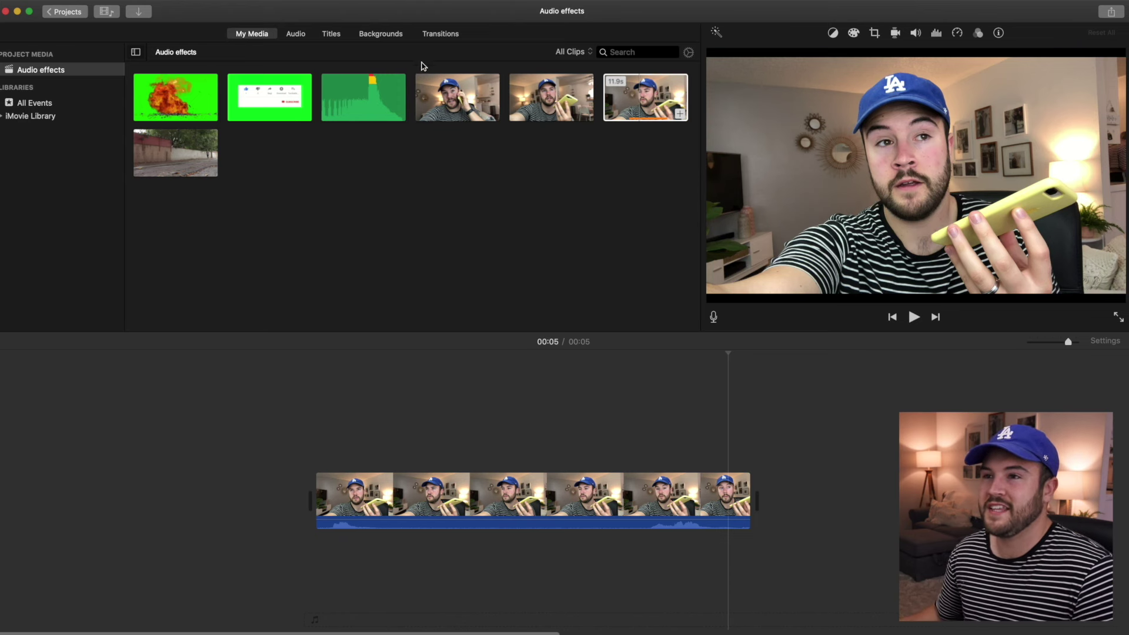
Add the 9.6 s clip of the man holding the phone to his ear as audio beneath the video clip, and play both together.
click(456, 104)
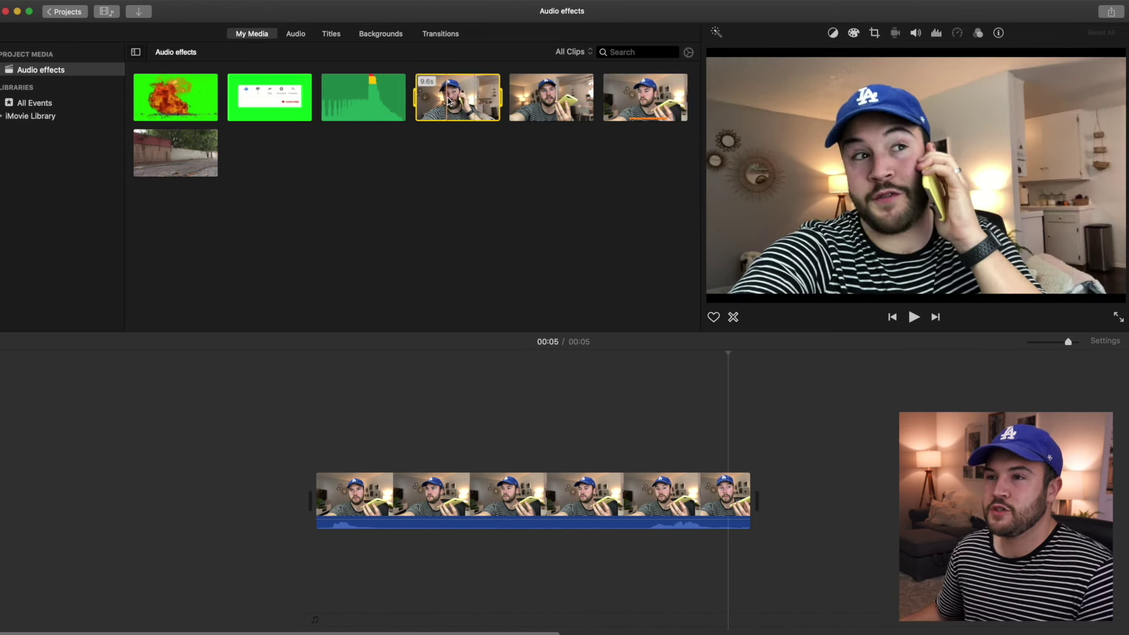
drag(449, 101, 318, 574)
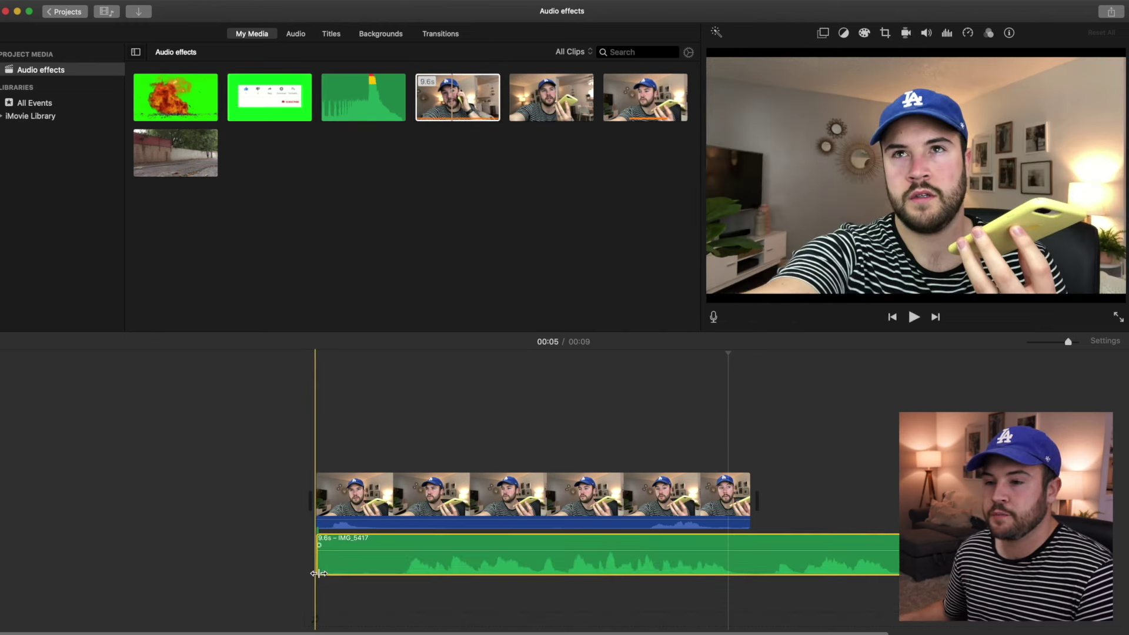
click(313, 370)
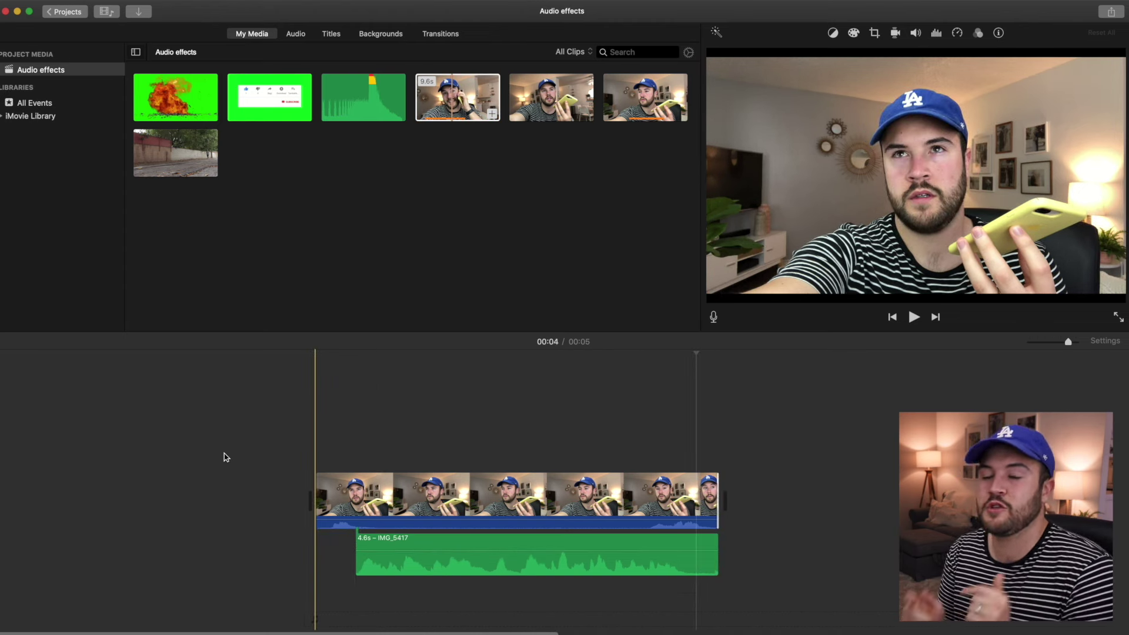
click(315, 392)
key(space)
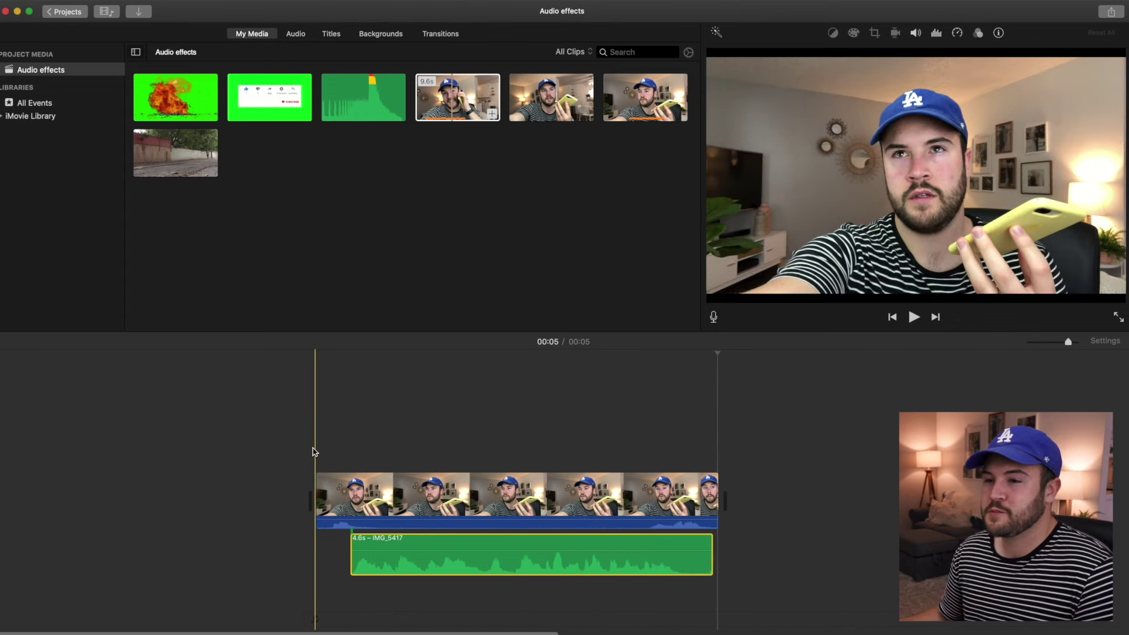
Look through the available clip filters for the speakerphone video clip and close the chooser without applying one.
click(402, 447)
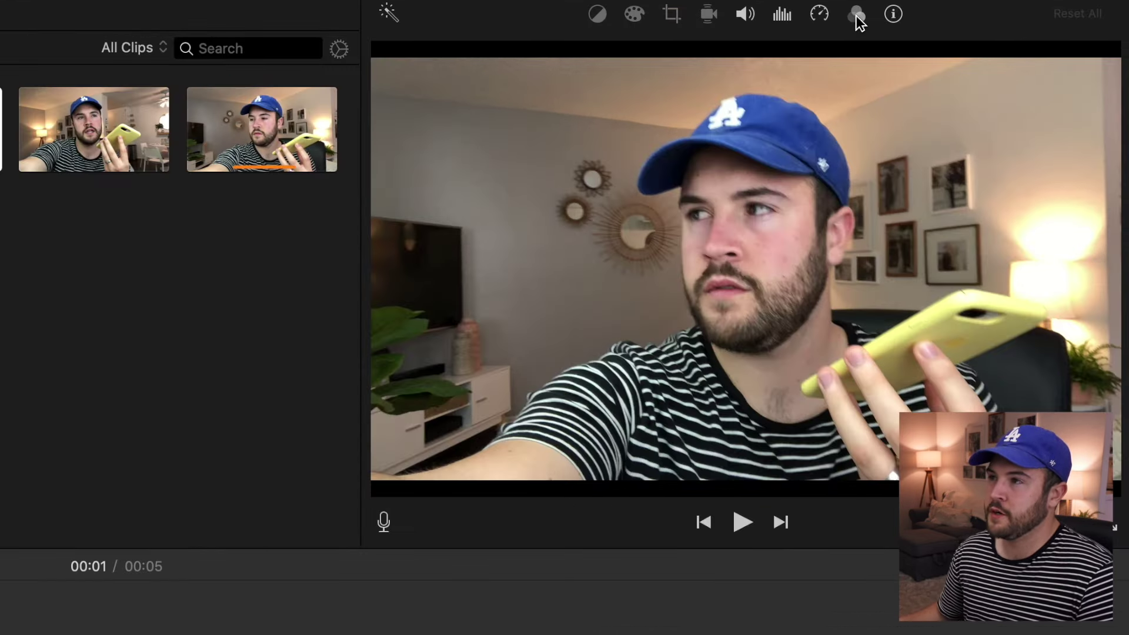
click(856, 16)
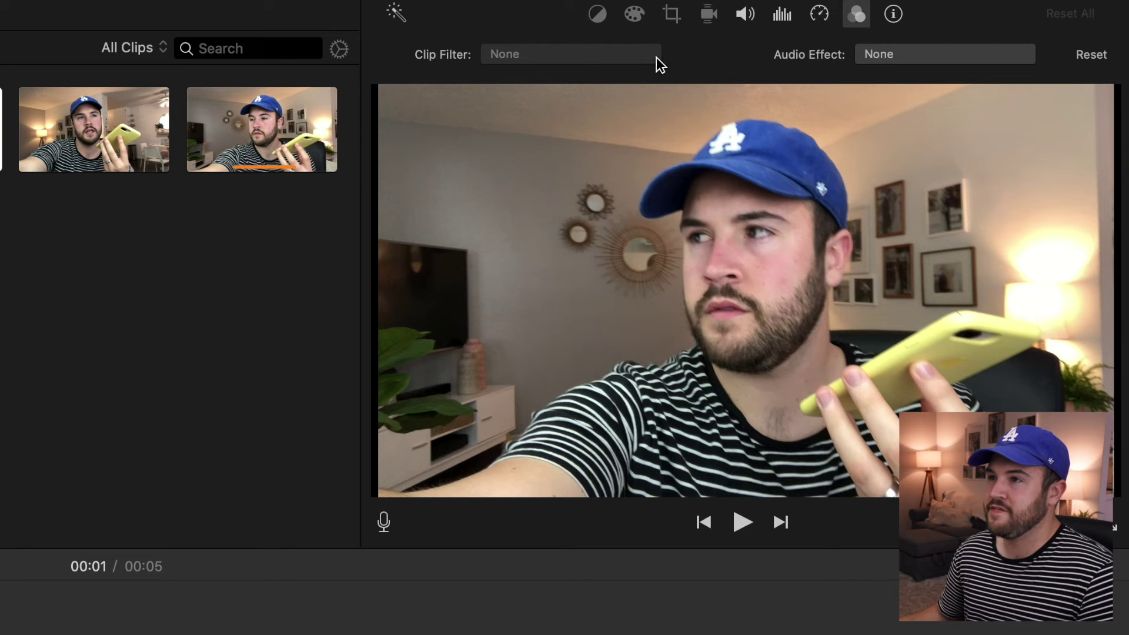
key(space)
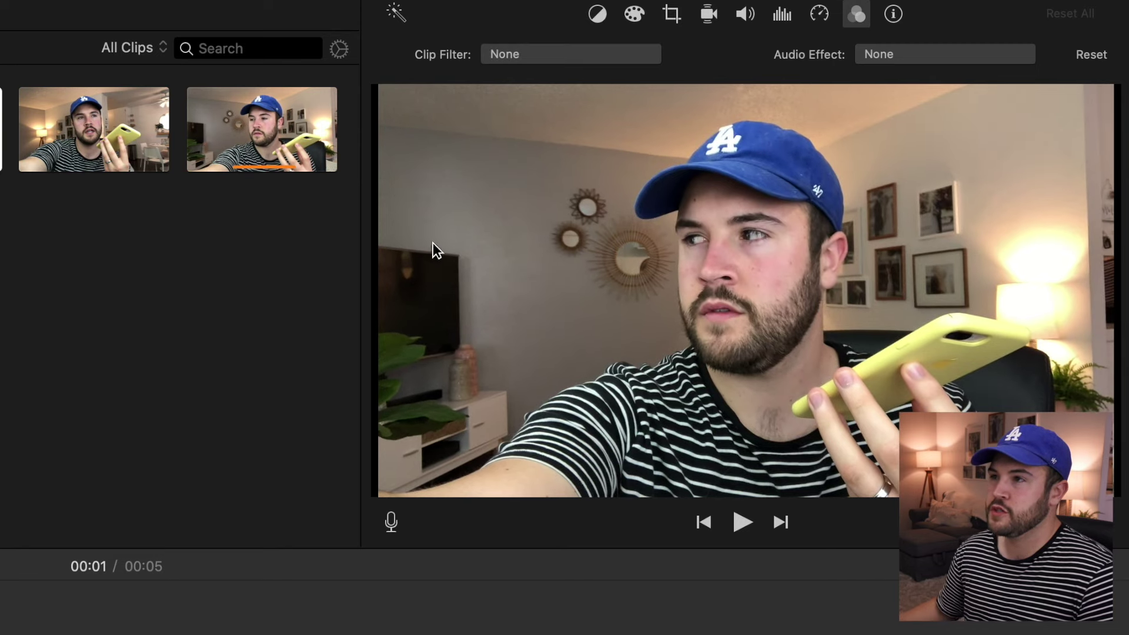
click(563, 53)
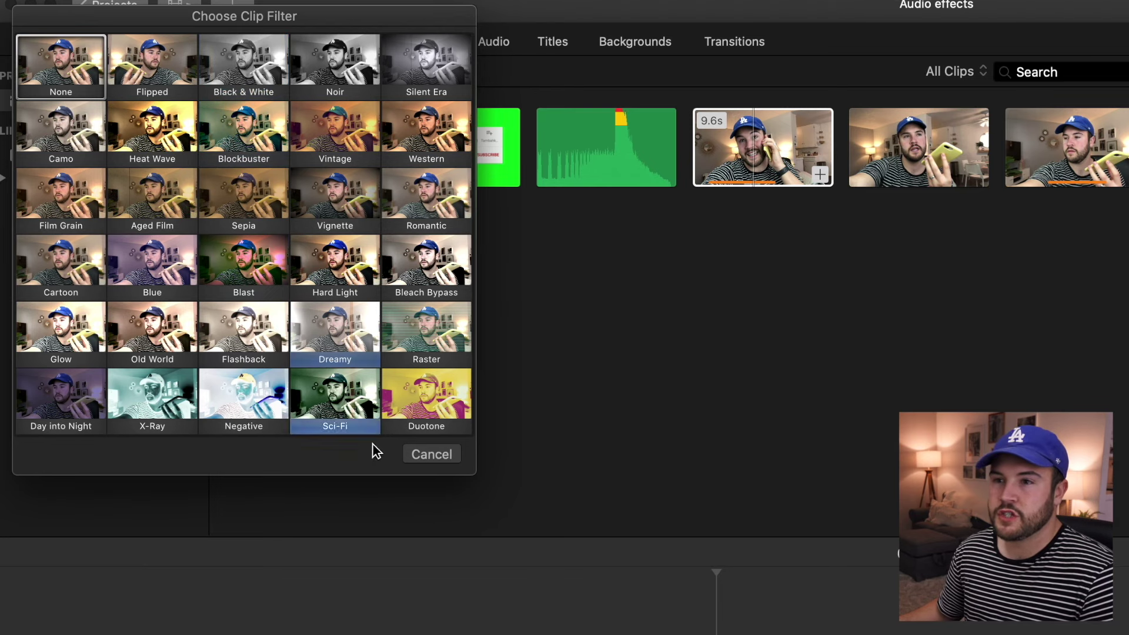
click(415, 454)
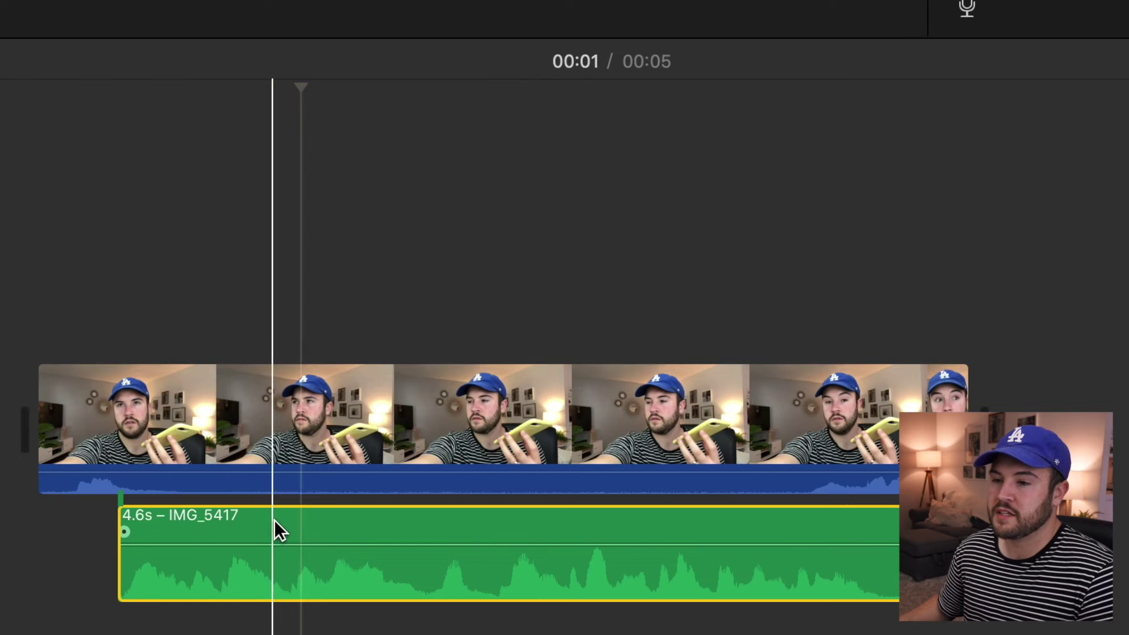
Apply the Telephone audio effect to the IMG_5417 audio clip and play the scene from the start to hear it.
click(418, 540)
click(899, 80)
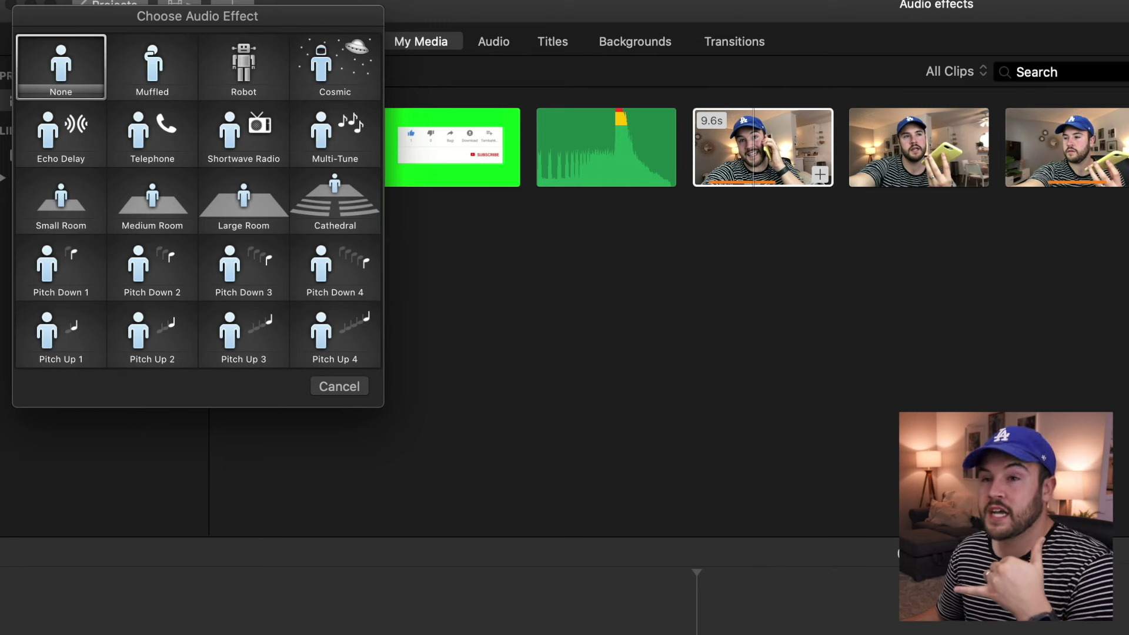
click(165, 139)
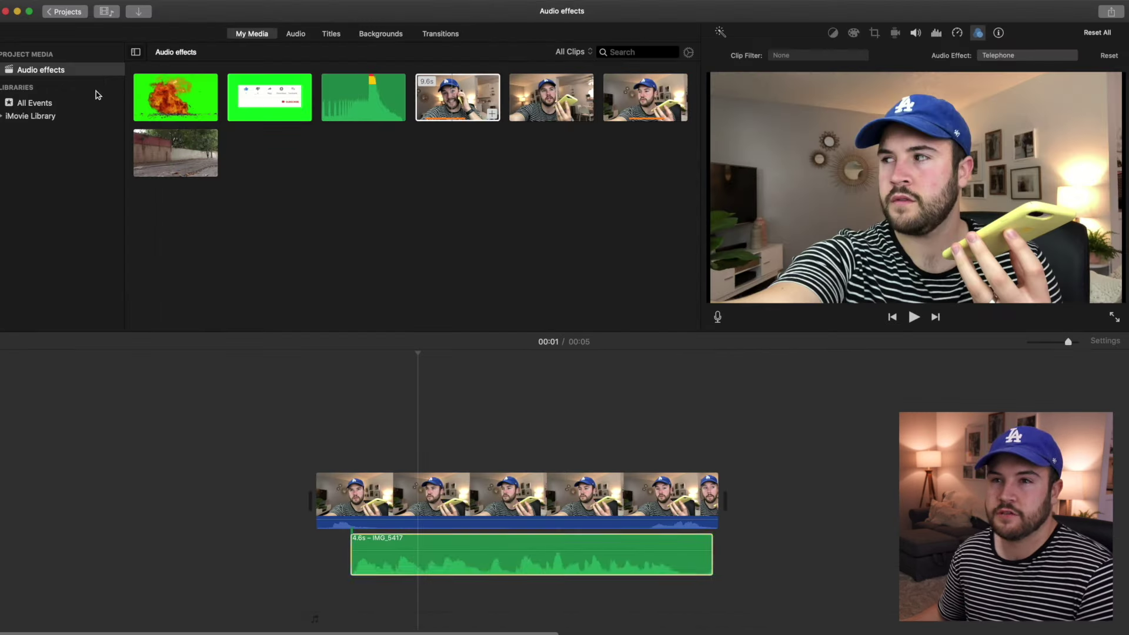
click(323, 381)
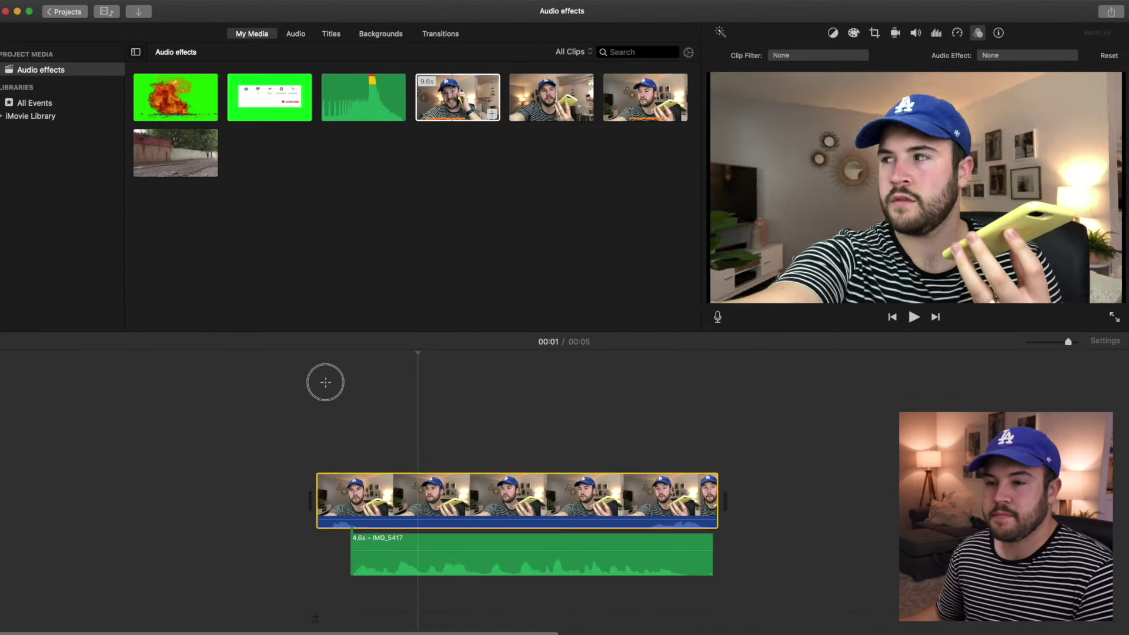
key(space)
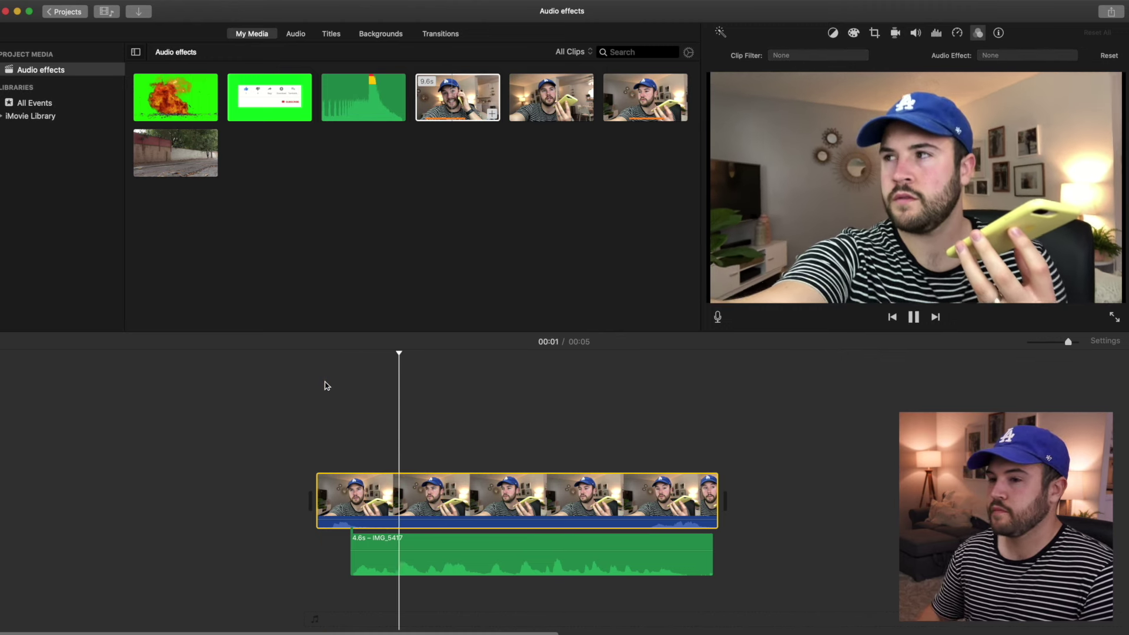
key(space)
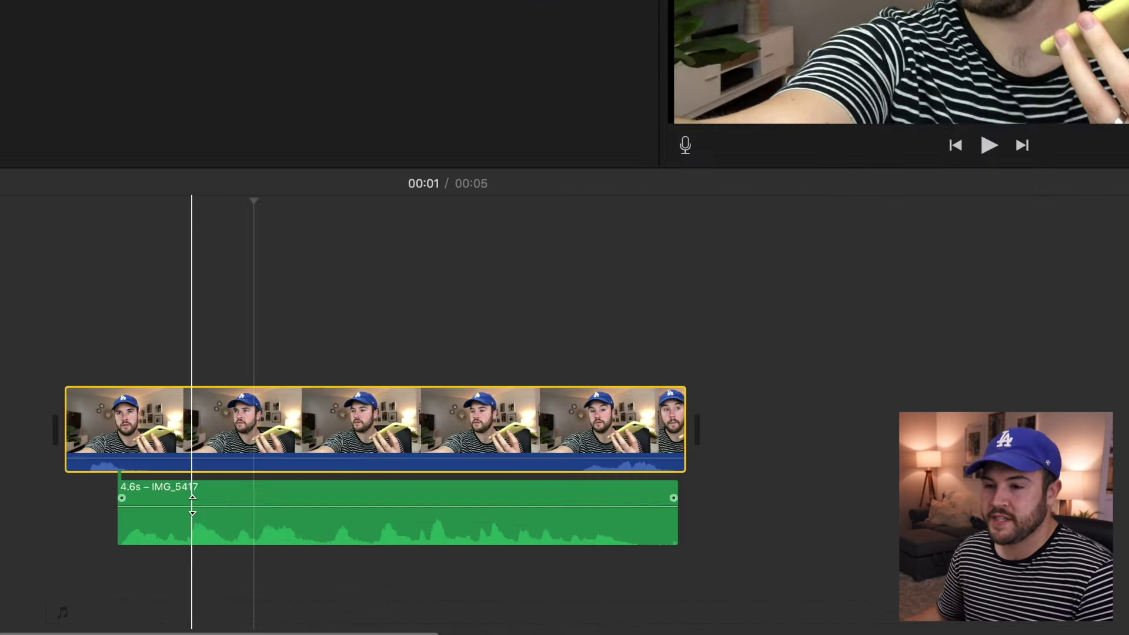
Raise the volume of the IMG_5417 audio clip slightly and play the phone-call scene from the start.
drag(399, 550, 403, 546)
drag(198, 500, 201, 497)
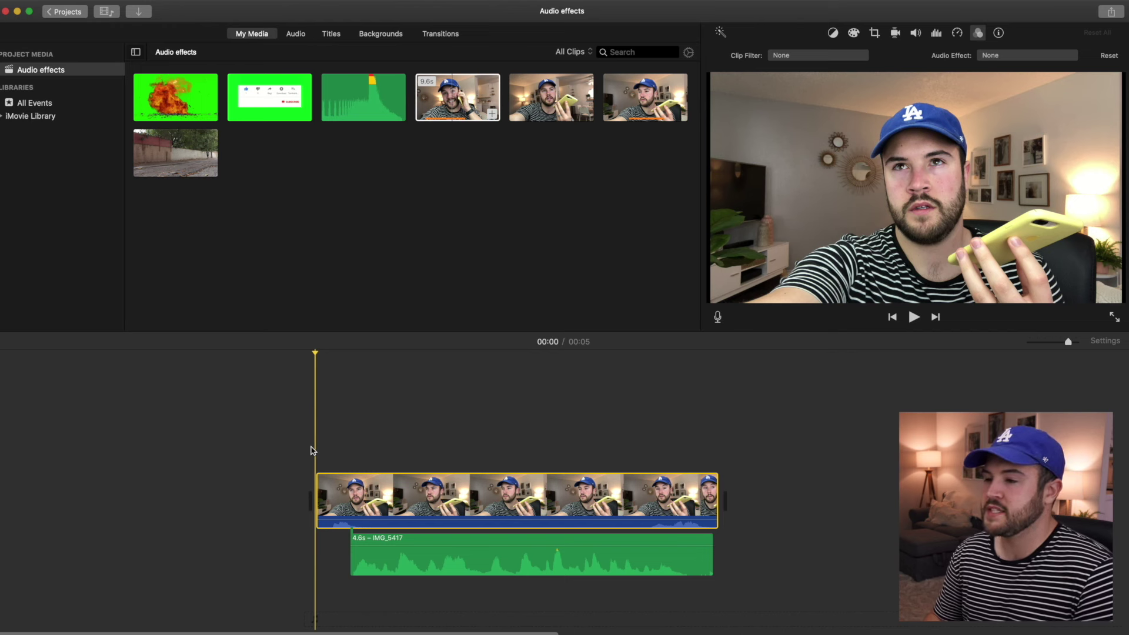
key(space)
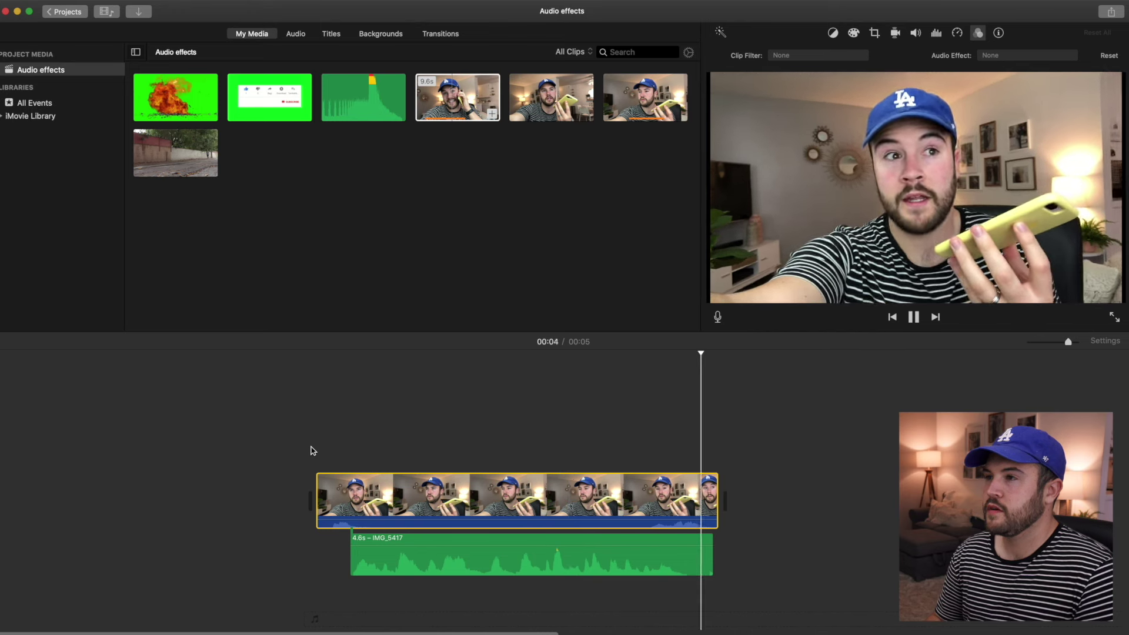
key(Home)
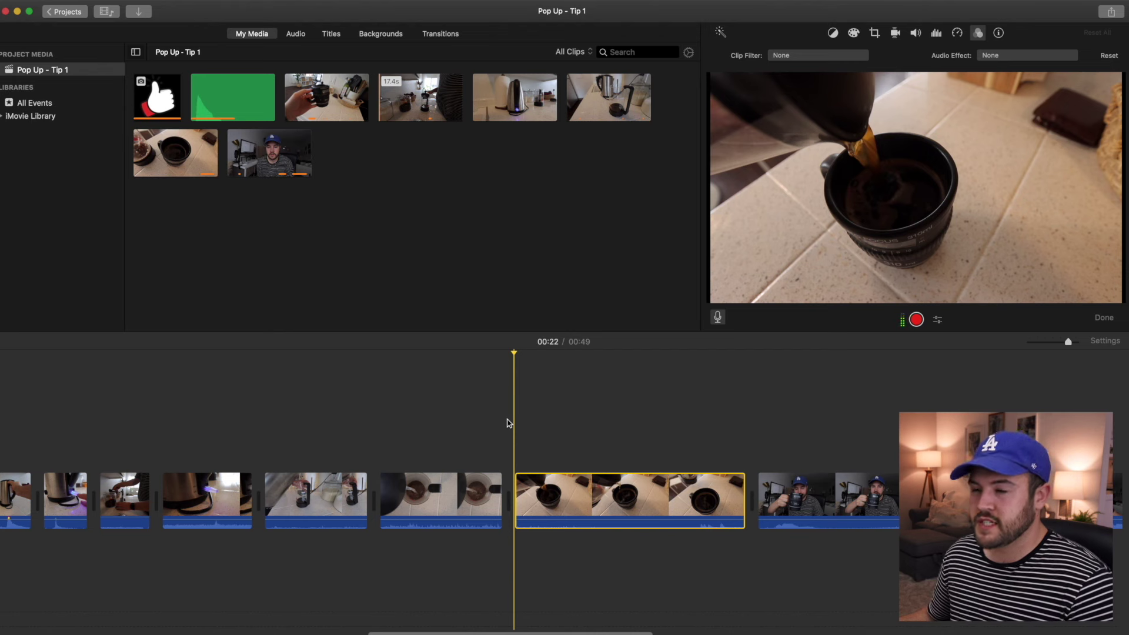
In the Pop Up - Tip 1 project, play the cut after the coffee pour and detach the audio from the 2.5 s sipping clip.
key(space)
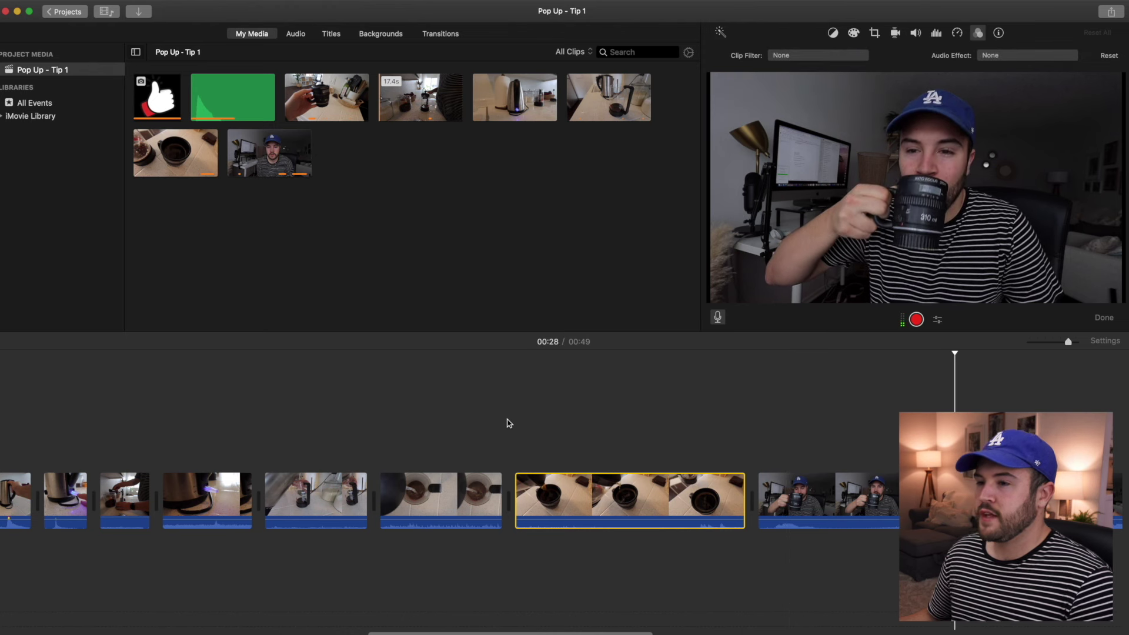
click(509, 423)
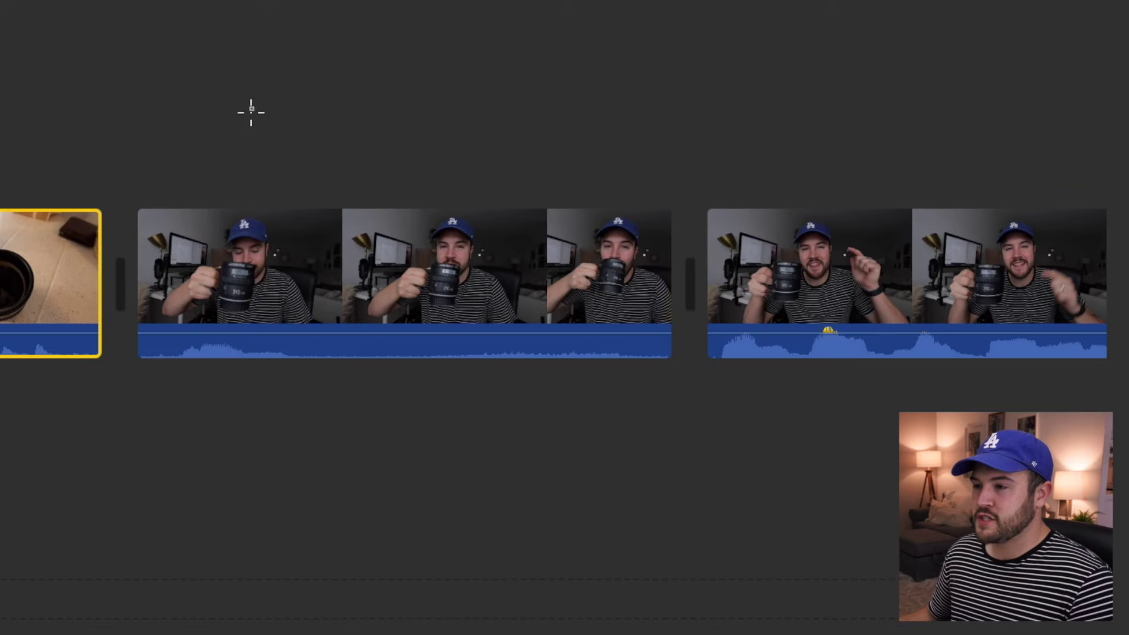
click(798, 499)
right_click(245, 277)
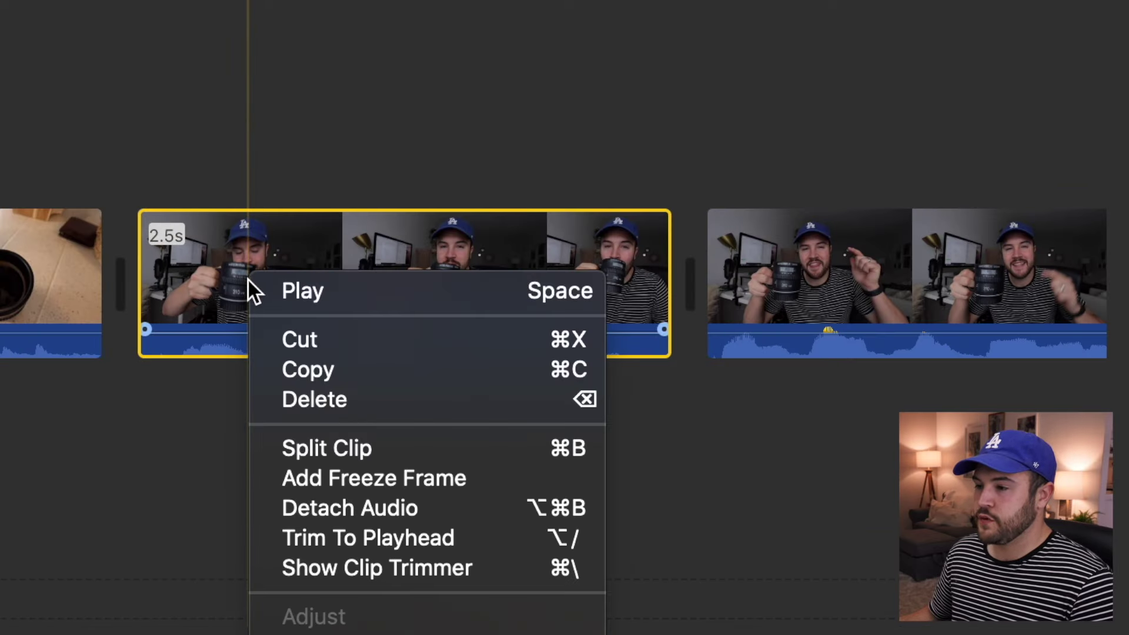
click(341, 505)
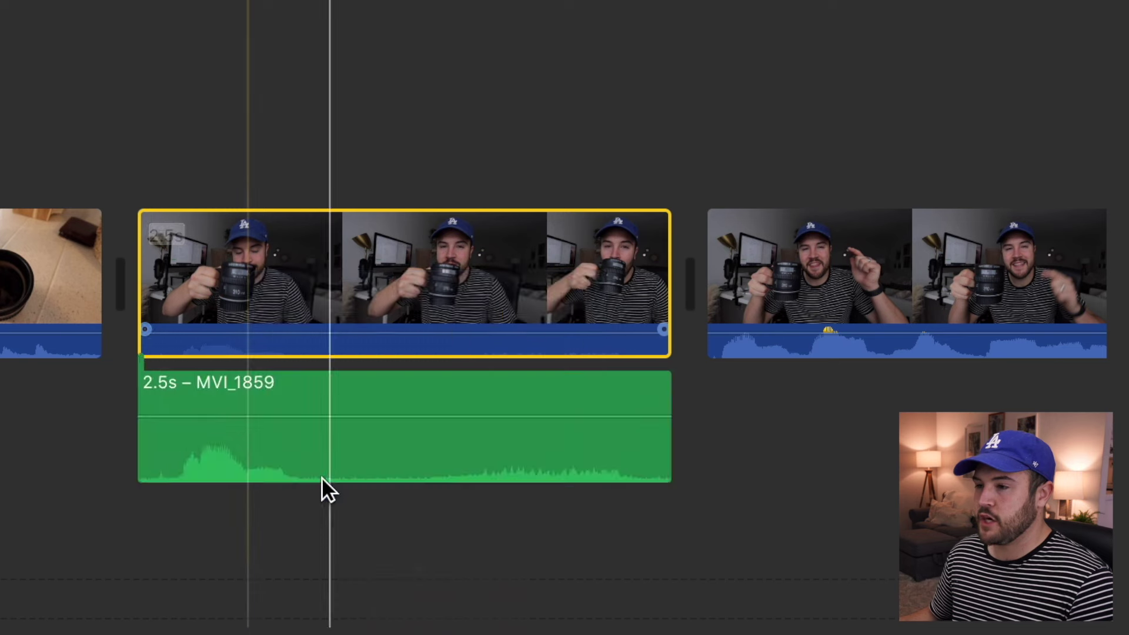
Slide the detached MVI_1859 audio earlier so it starts under the end of the coffee-pouring clip.
click(271, 399)
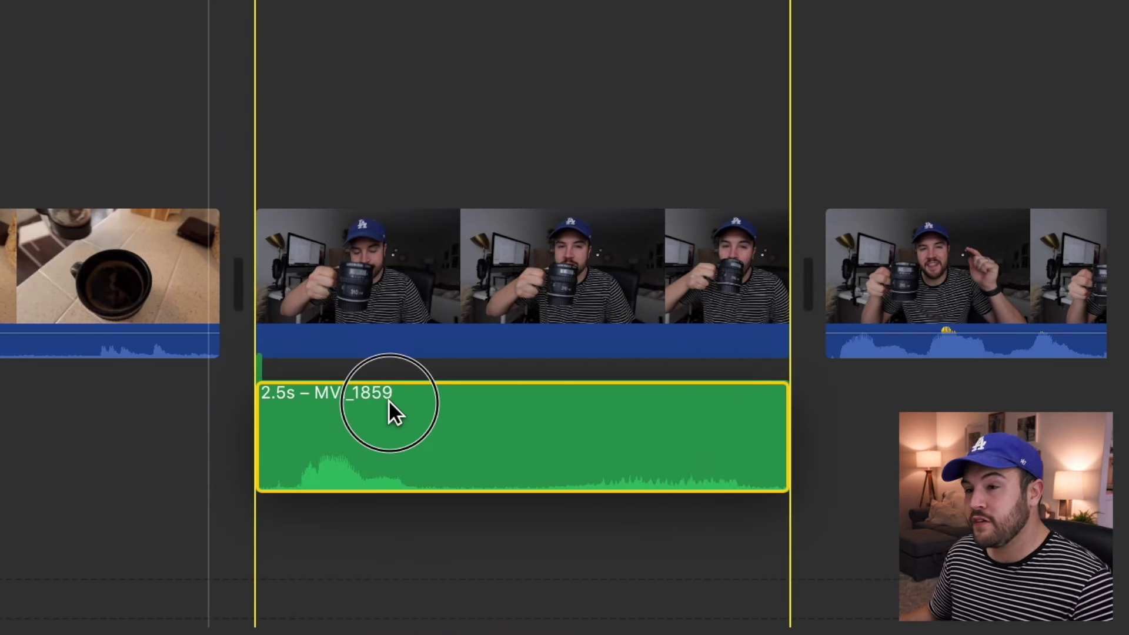
click(389, 399)
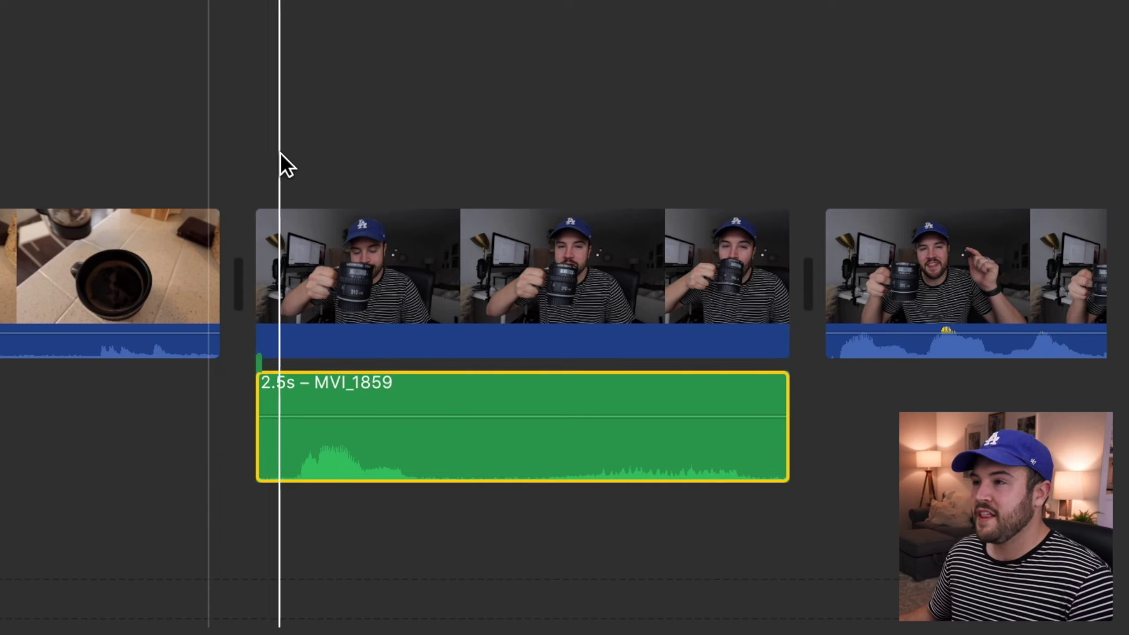
drag(425, 393, 278, 403)
drag(459, 443, 375, 440)
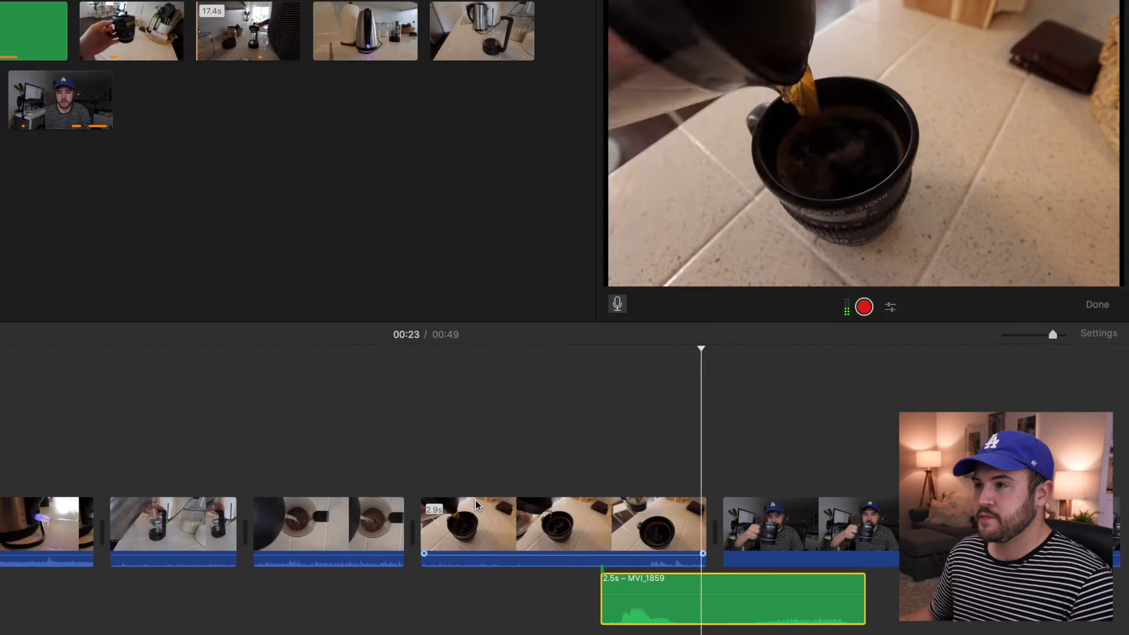
click(478, 505)
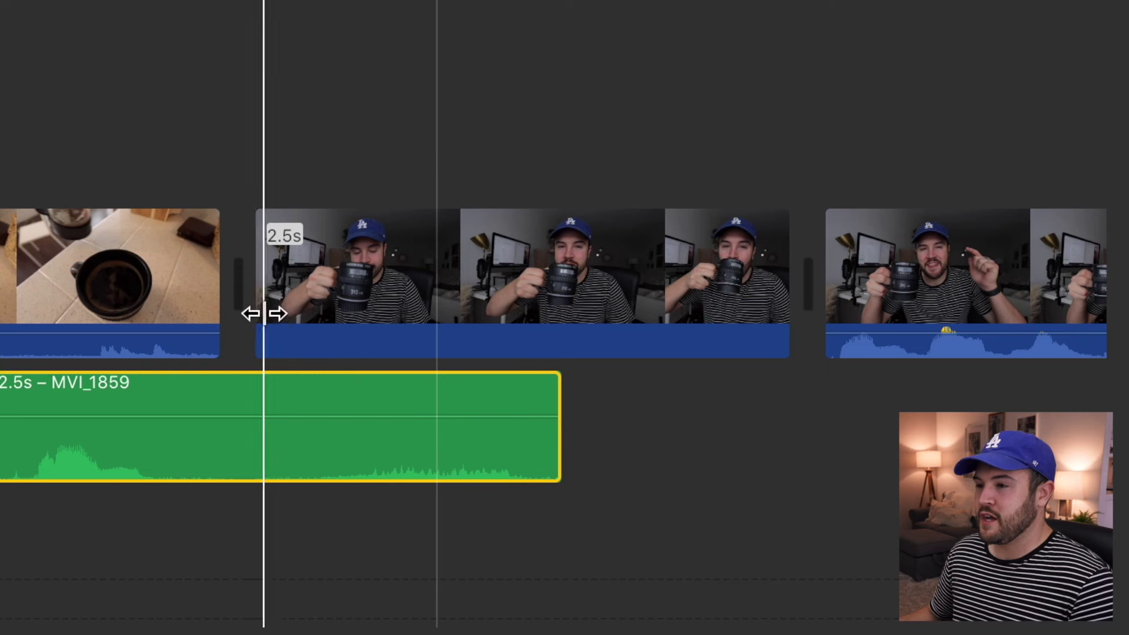
Trim the start of the sipping video clip so it ends together with its detached audio, and play the transition.
drag(726, 545, 771, 547)
drag(359, 318, 497, 322)
key(space)
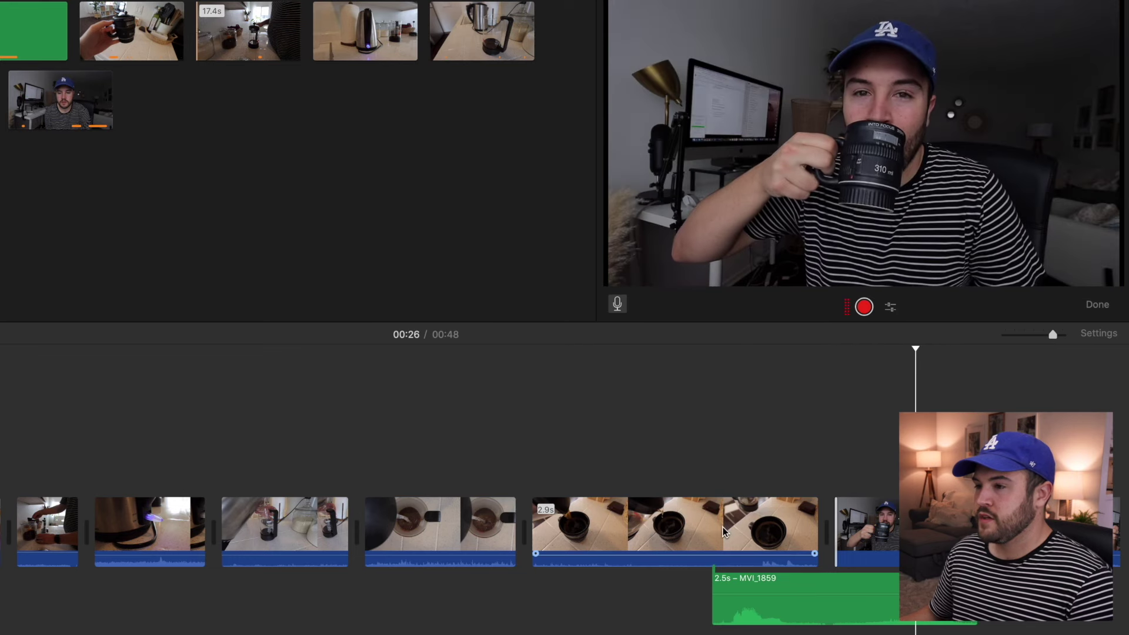
key(space)
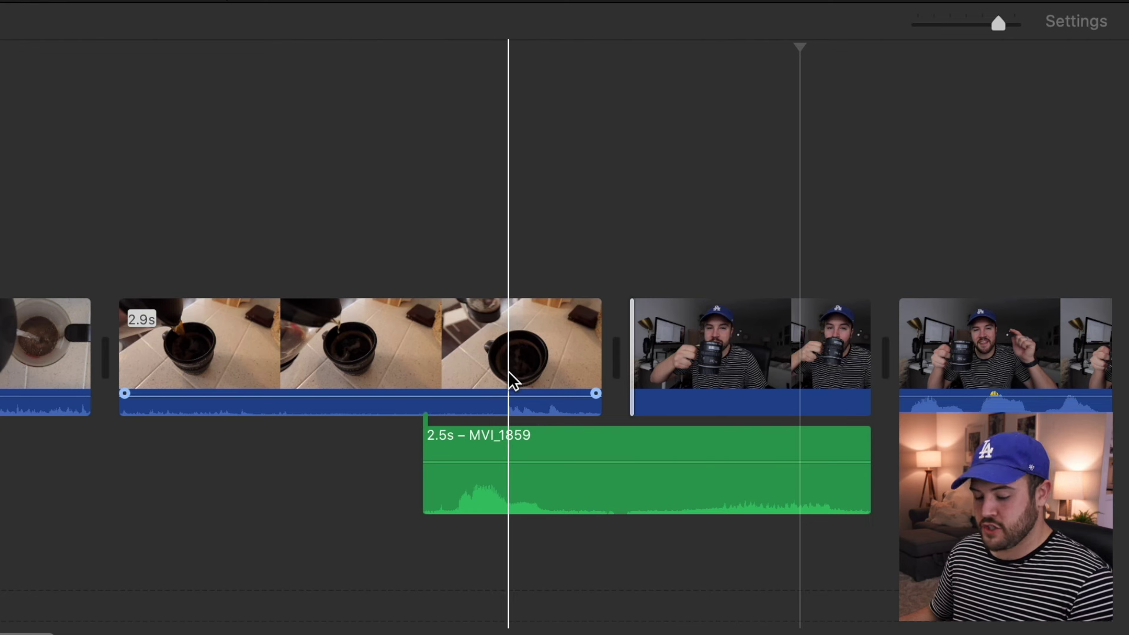
Mute a selected range at the end of the coffee-pouring clip's audio and move the range's upper volume keyframe earlier.
key(r)
drag(504, 376, 601, 364)
drag(529, 395, 532, 429)
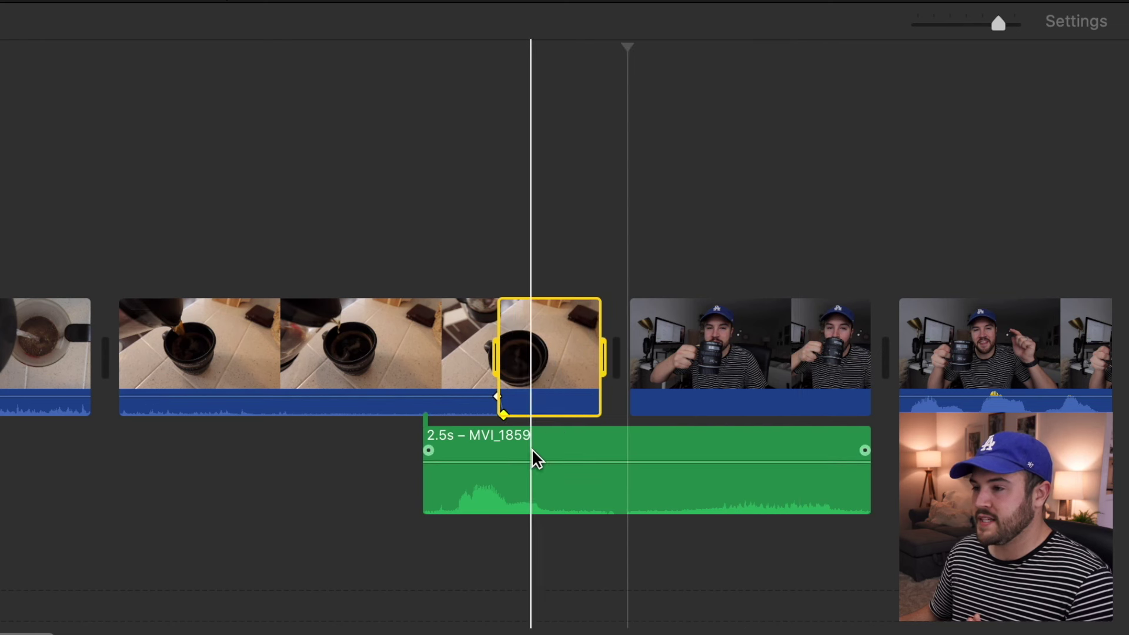
click(461, 283)
drag(497, 397, 457, 399)
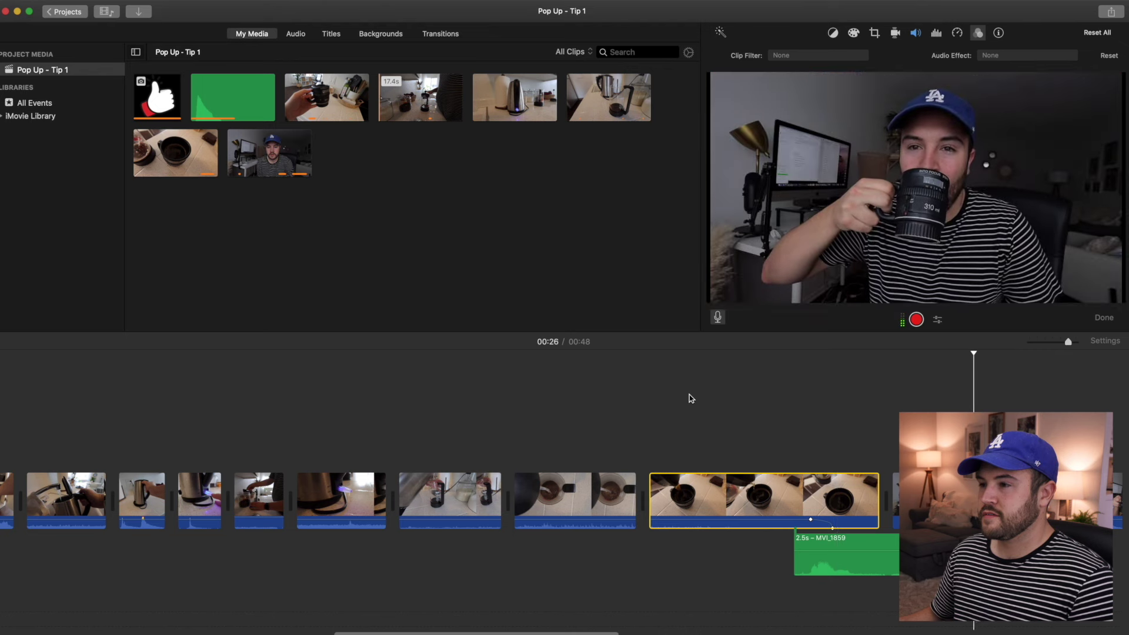
Move both volume keyframes on the coffee-pouring clip earlier and add a fade-in to the start of the MVI_1859 audio.
click(714, 406)
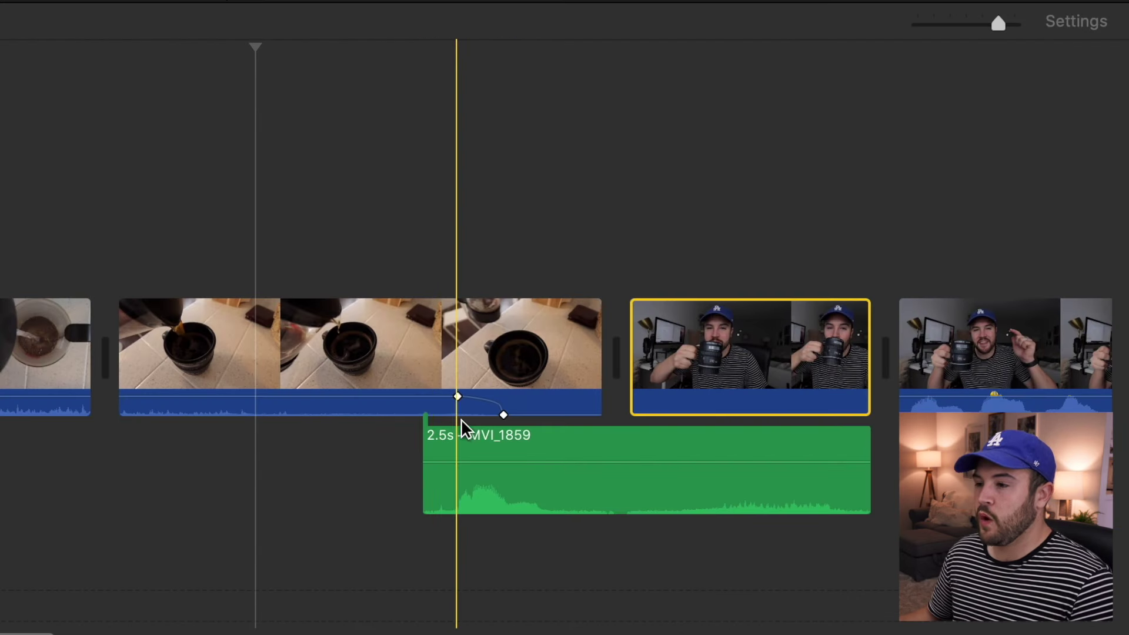
drag(811, 520, 804, 520)
drag(443, 396, 386, 396)
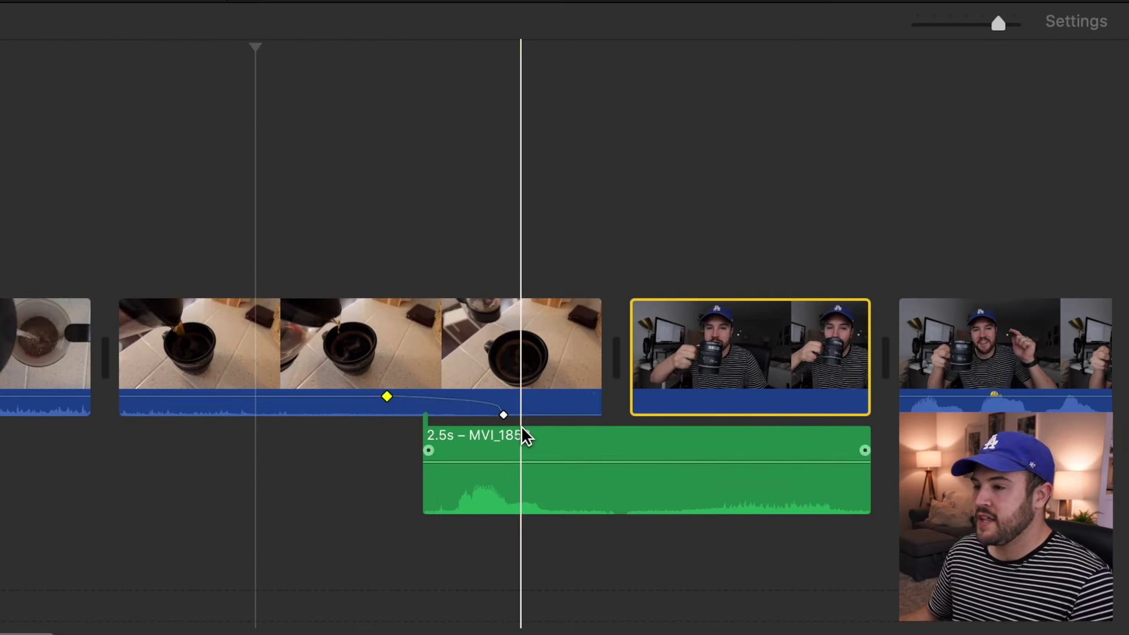
drag(503, 415, 394, 405)
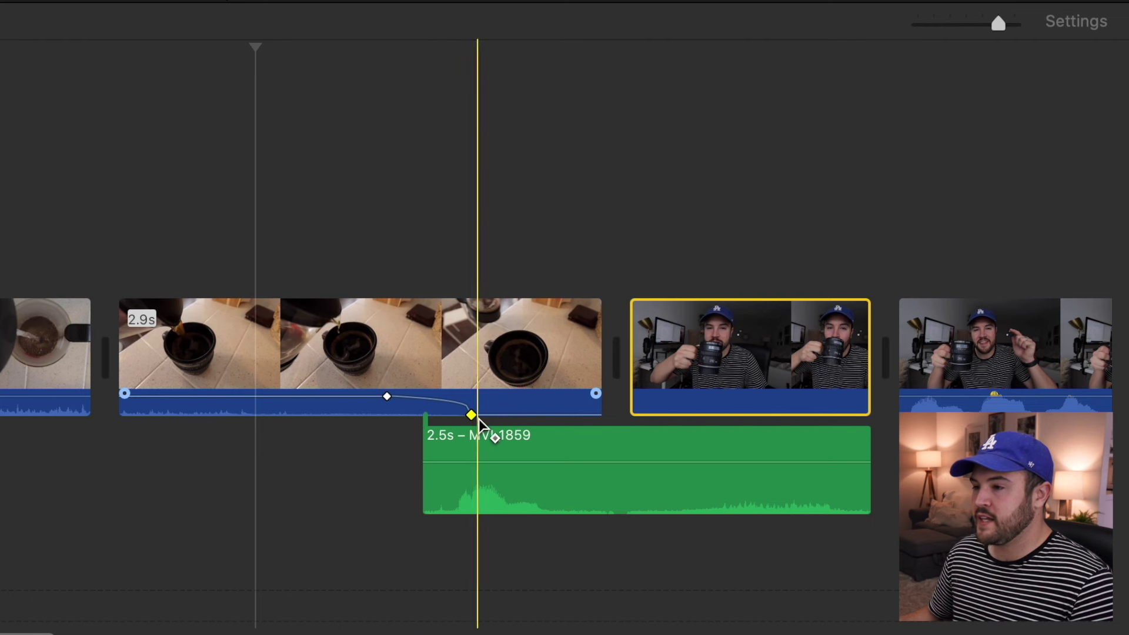
mouse_move(433, 460)
drag(429, 451, 474, 450)
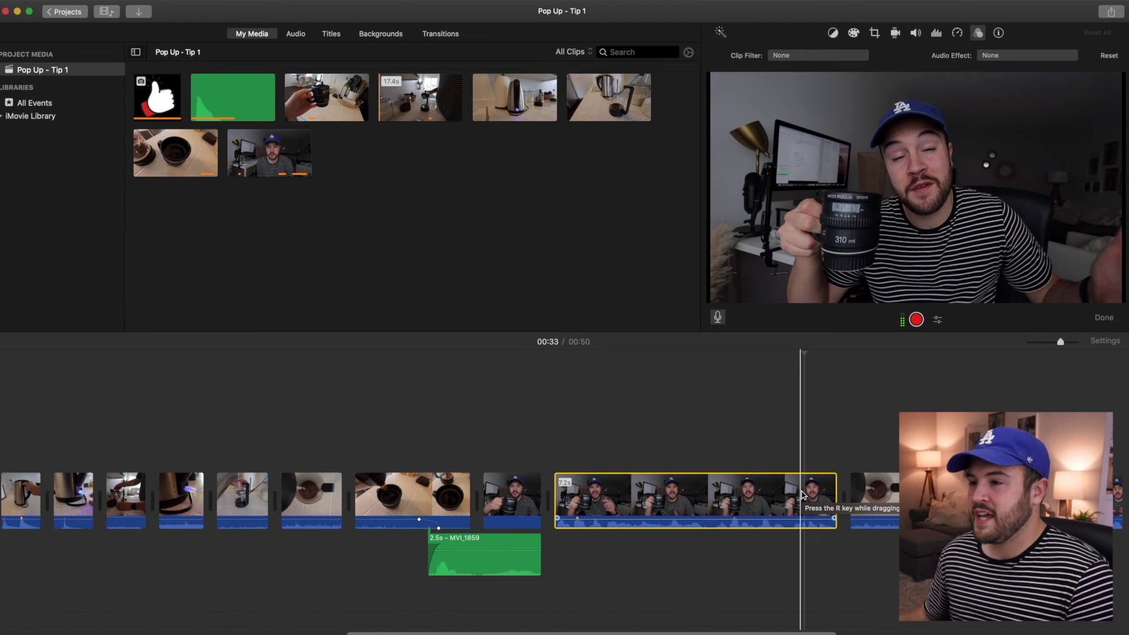
Detach the audio of the 7.2 s talking clip, trim the video's end to 05:15 so the audio continues under the next shot, and play it.
right_click(806, 492)
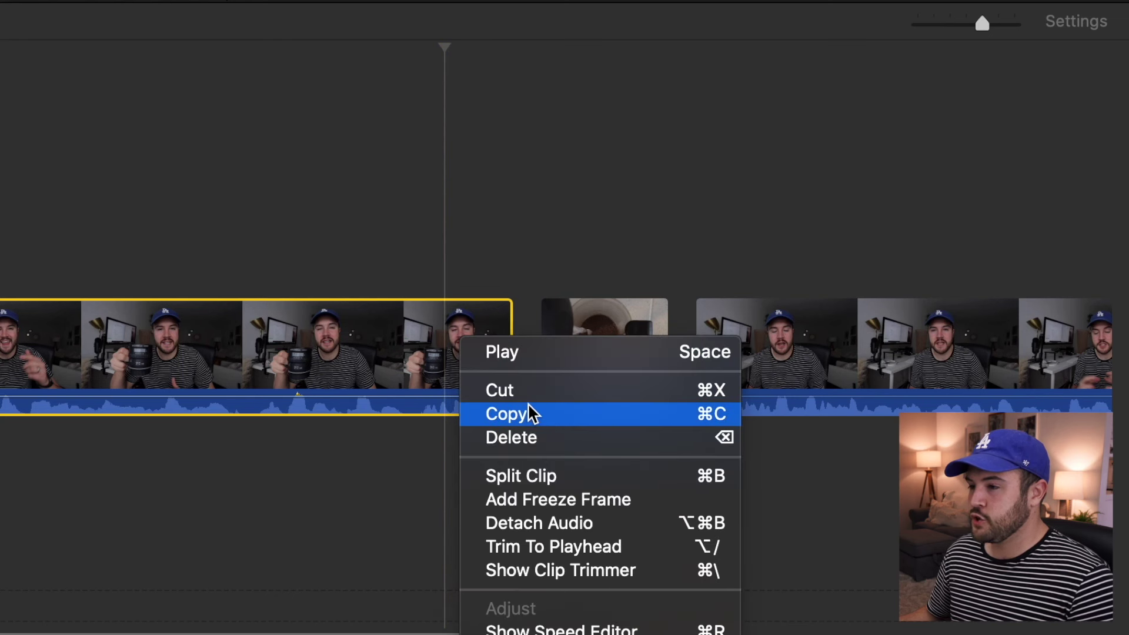
click(547, 521)
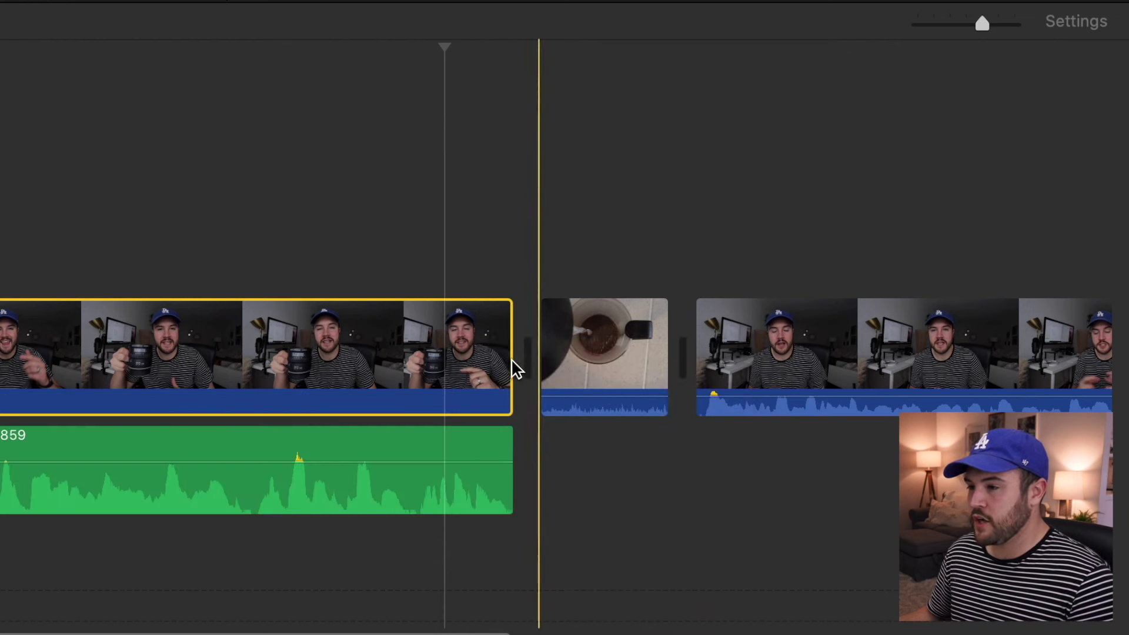
click(507, 360)
drag(507, 360, 377, 366)
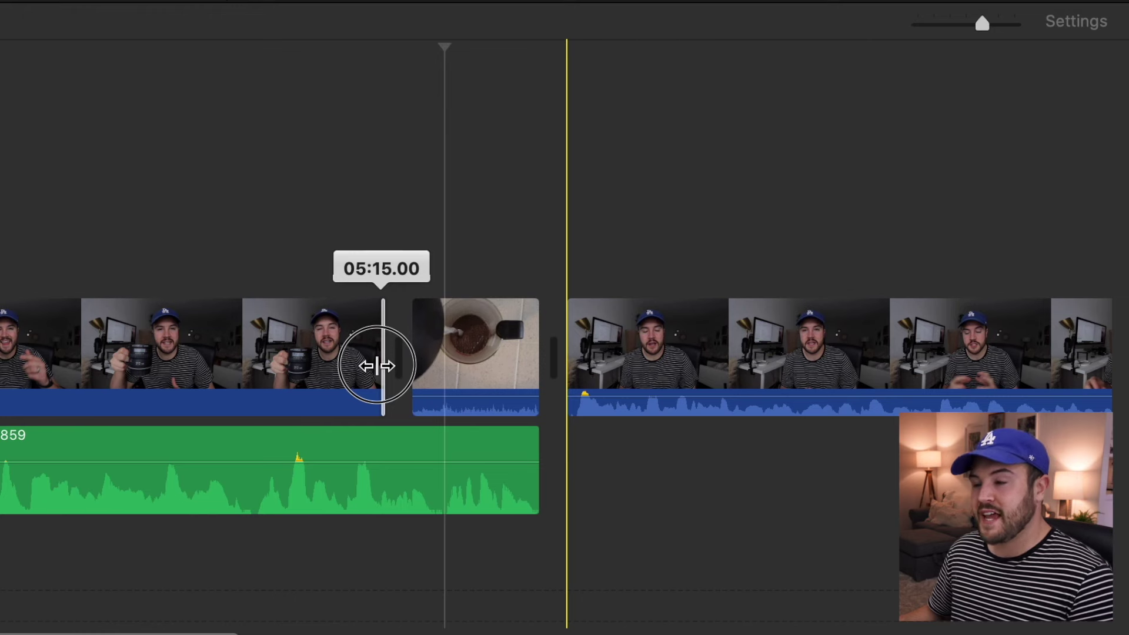
drag(377, 365, 378, 372)
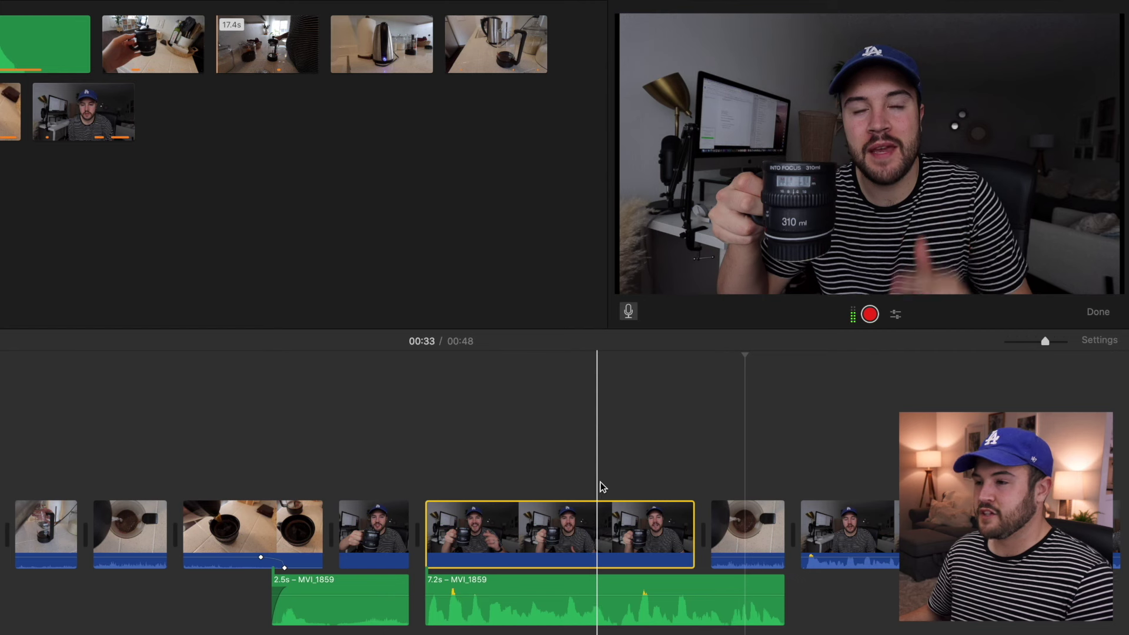
key(space)
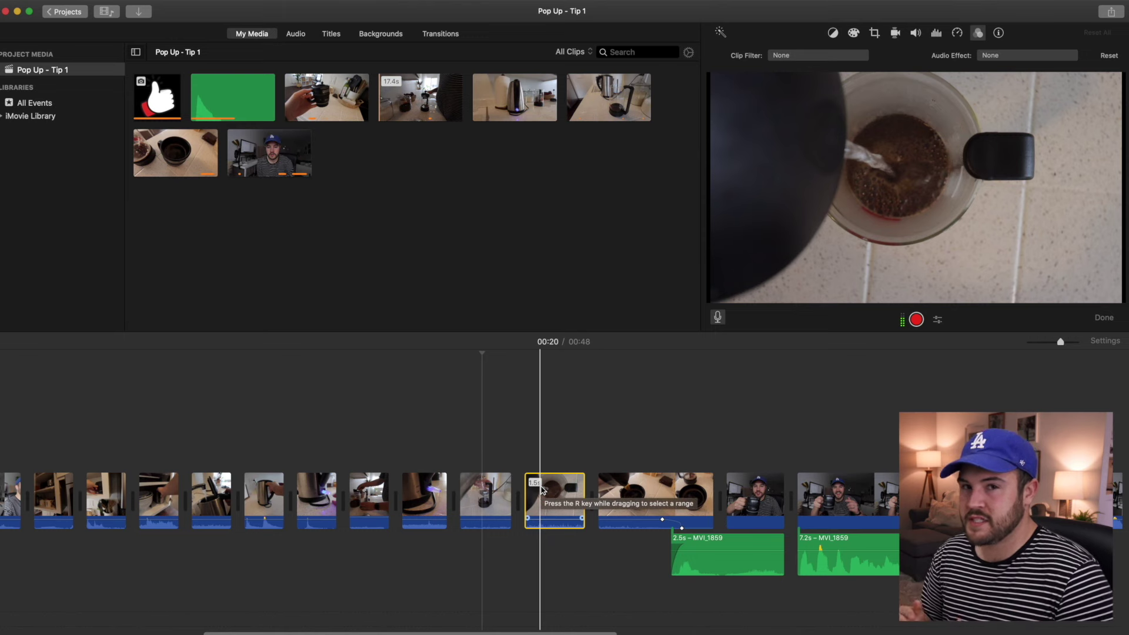
Detach the audio from the 1.5 s overhead water-pouring clip and the 1.3 s French press clip before it, and play both clips.
right_click(542, 489)
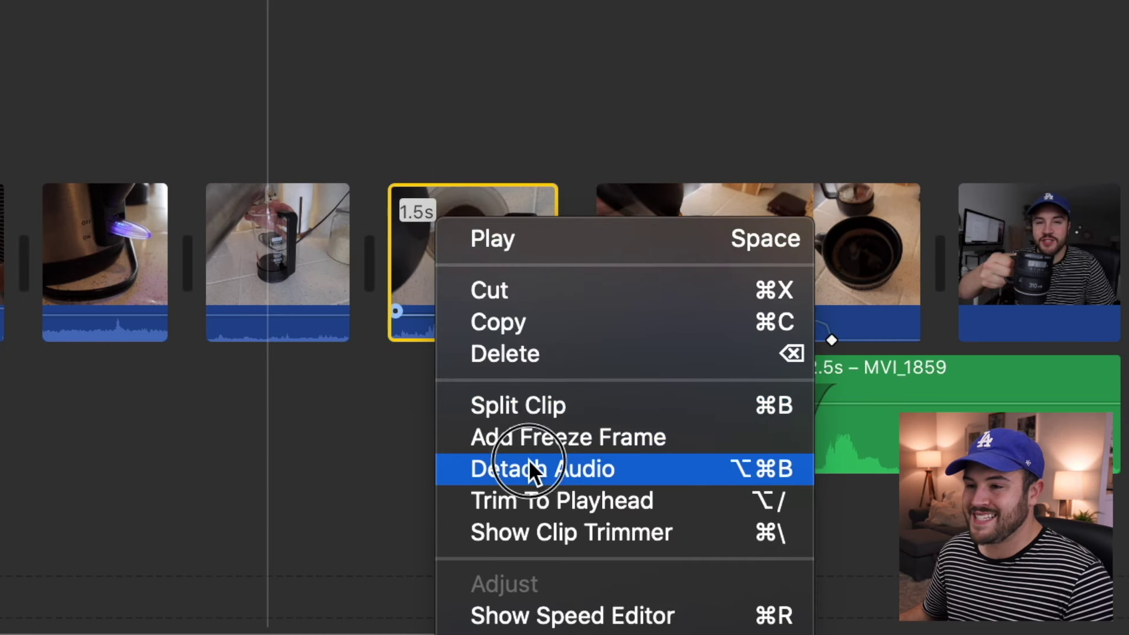
click(527, 468)
click(277, 247)
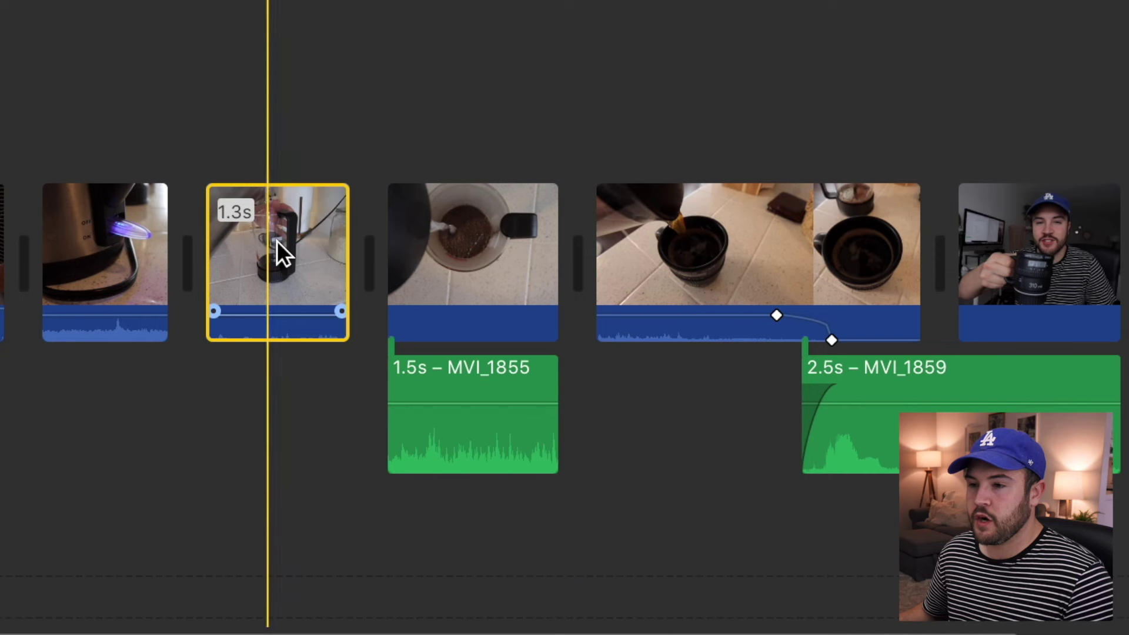
right_click(277, 244)
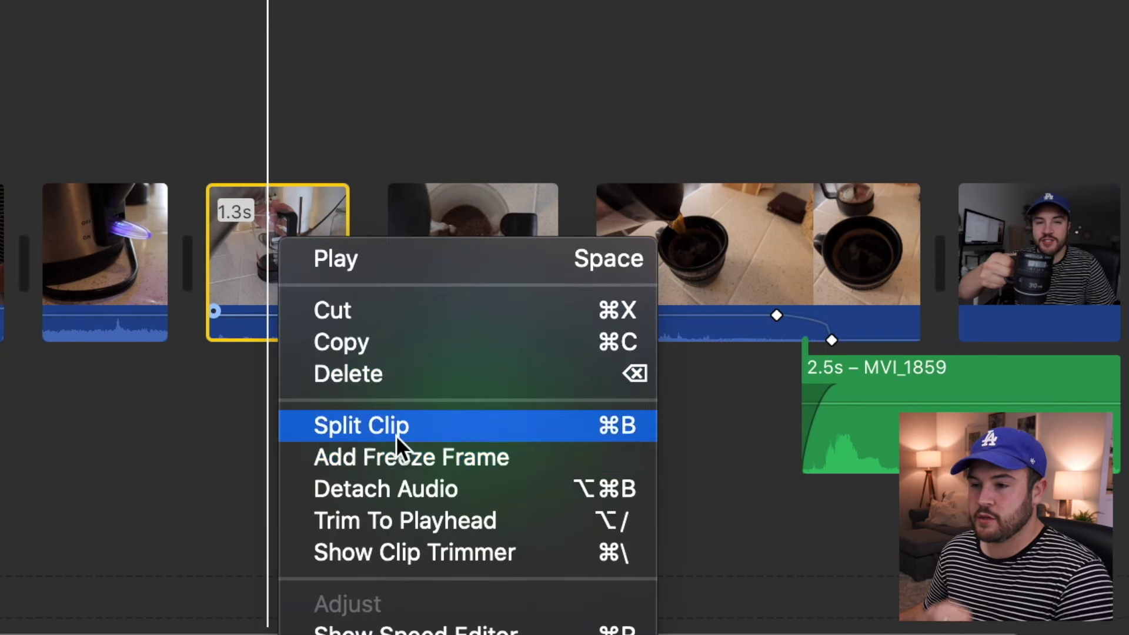
click(398, 485)
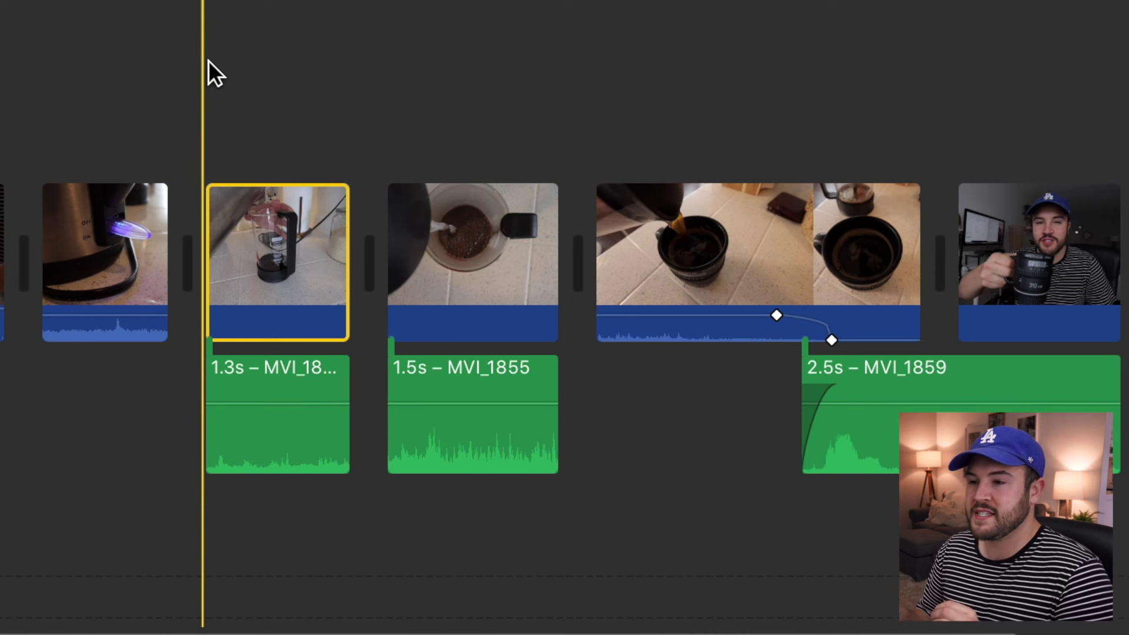
key(space)
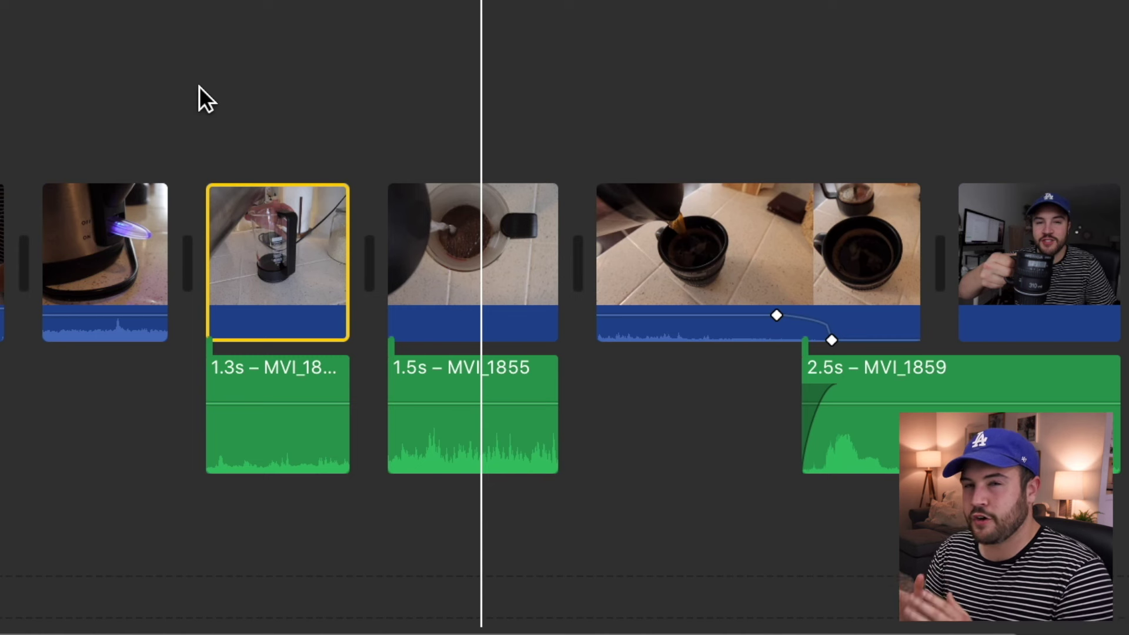
Overlap the two detached audio clips by extending the overhead pour's start to 2.3 s and the French press audio's end to 1.8 s.
drag(390, 385, 266, 385)
drag(345, 499, 429, 499)
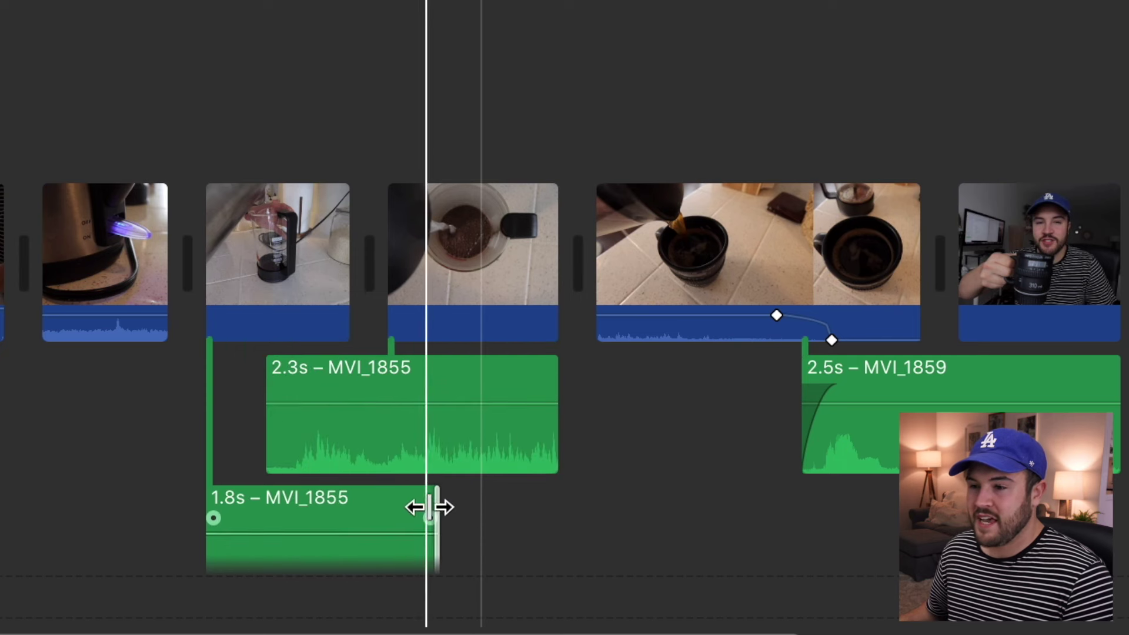
Crossfade the overlapping audio with a fade-in on the 2.3 s clip and a fade-out on the 1.8 s clip, and lower the 2.3 s clip's volume.
drag(266, 374, 349, 374)
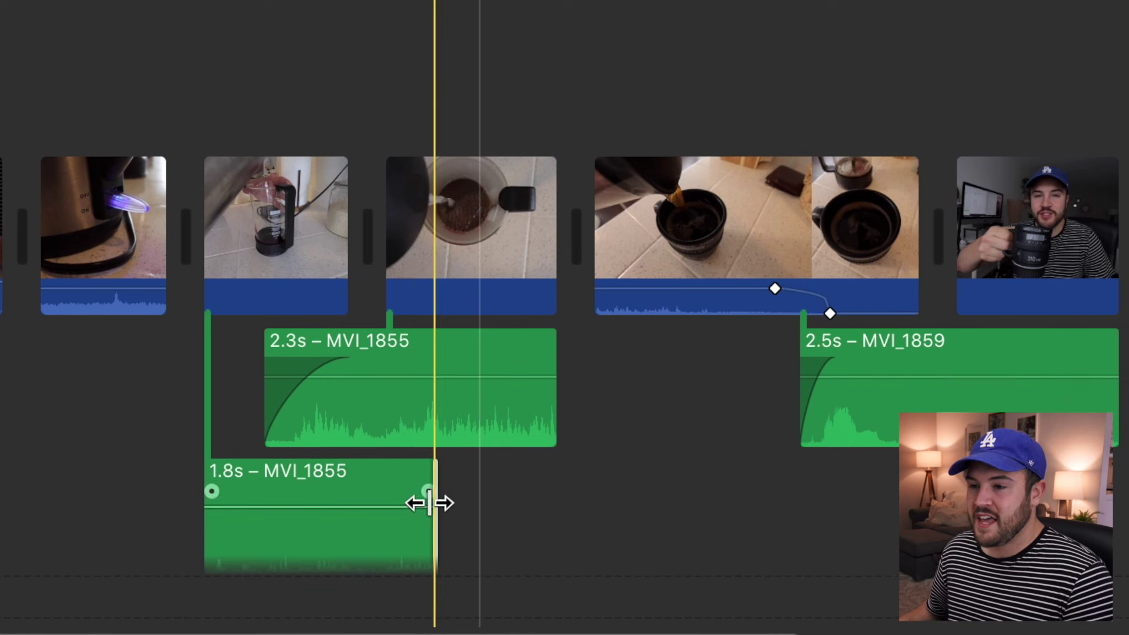
drag(428, 493, 312, 488)
drag(423, 376, 423, 392)
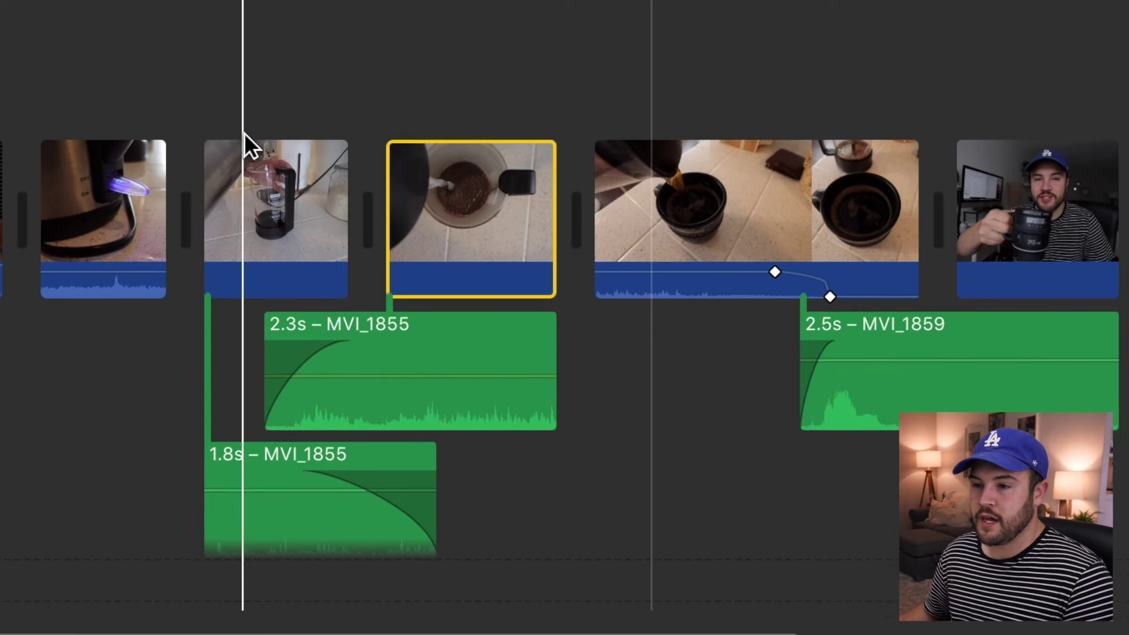
Extend the overhead pour audio's end to 3.0 s with a fade-out, and add a fade-in to the coffee-pouring clip's audio.
click(579, 350)
mouse_move(579, 350)
mouse_down()
mouse_move(668, 358)
mouse_move(559, 359)
mouse_up()
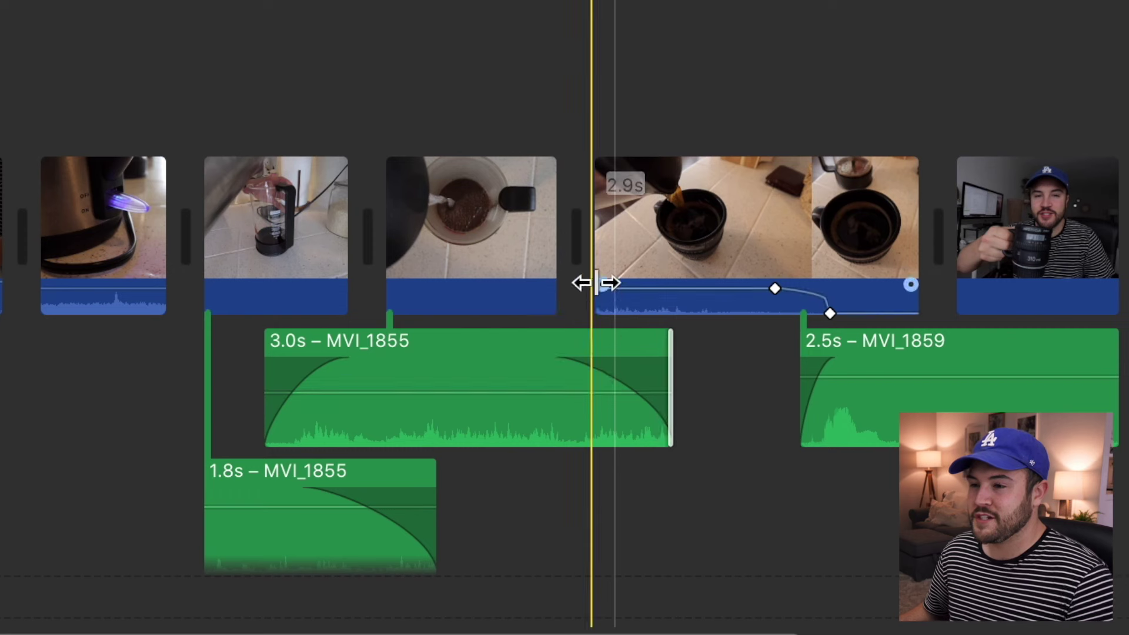
drag(599, 290, 624, 286)
drag(666, 282, 664, 282)
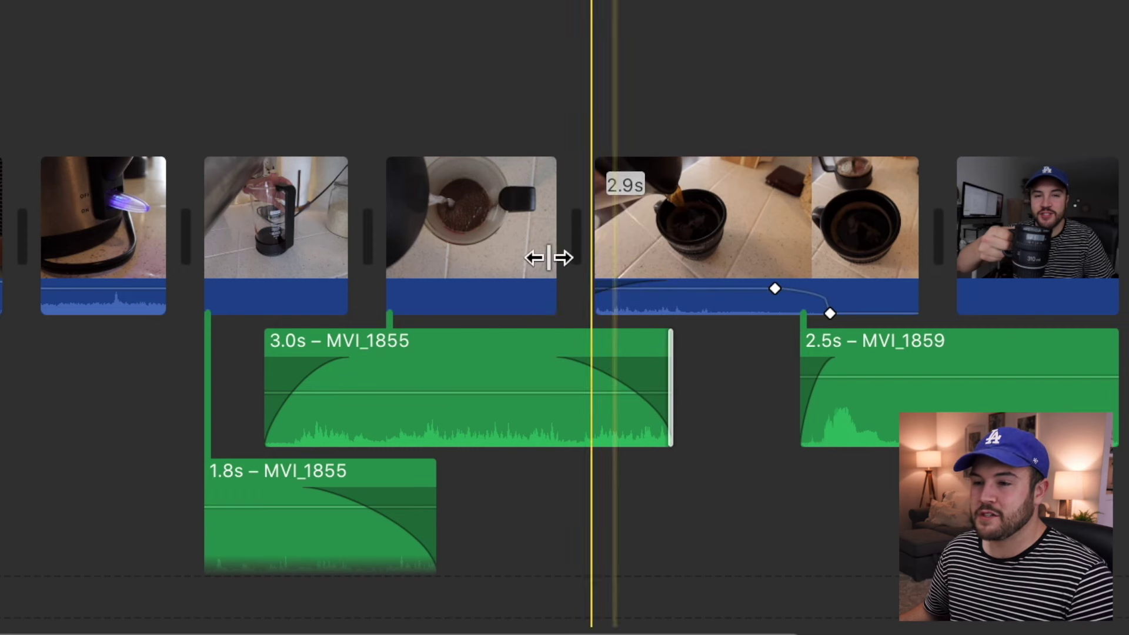
click(197, 96)
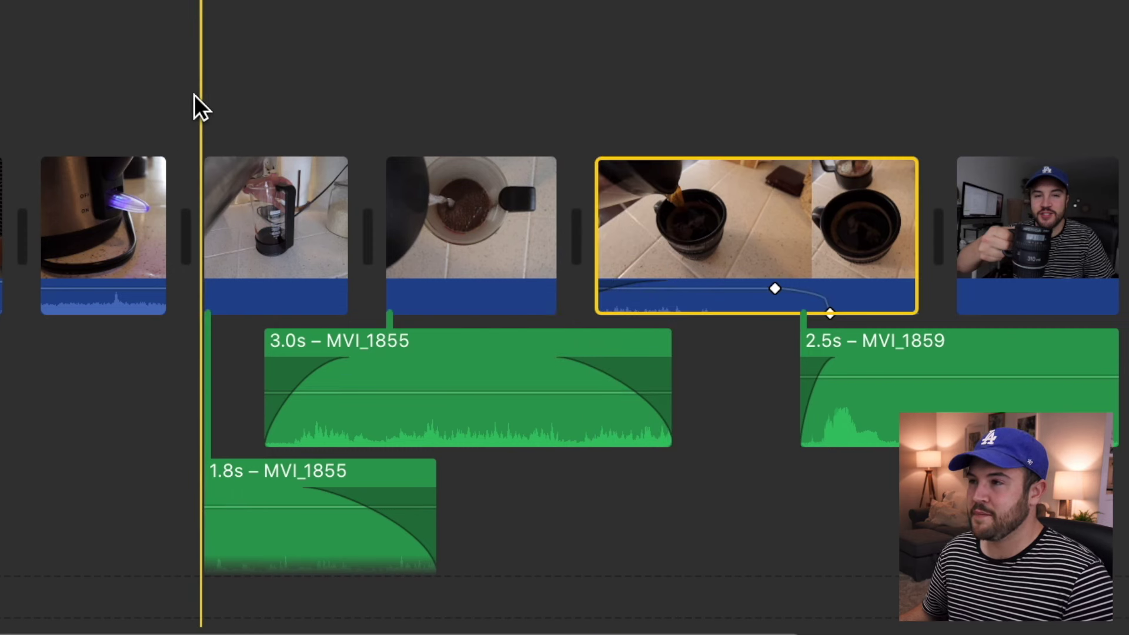
Play back the coffee-making sequence to check the overlapping, faded audio across the cuts.
key(space)
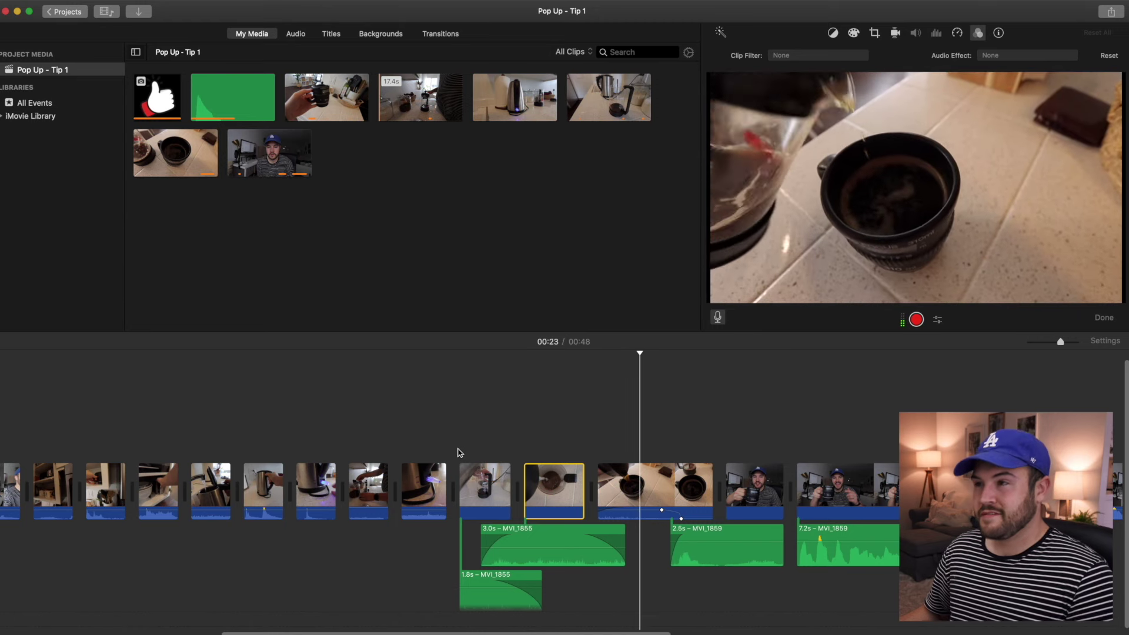
click(601, 470)
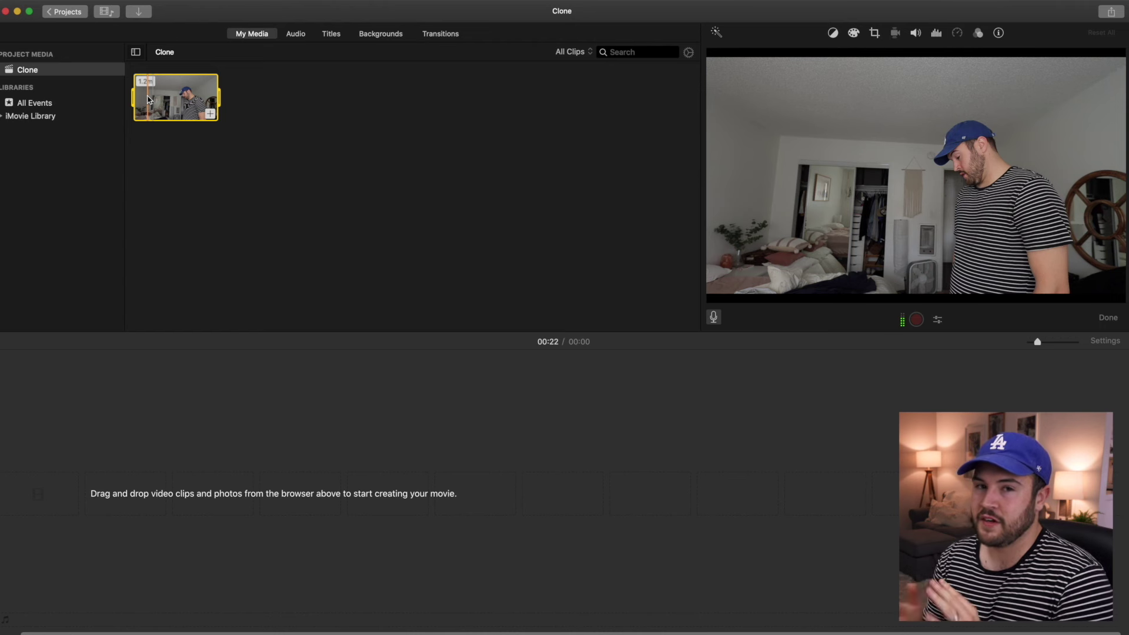
Add a section of about 7 s from near the start of the source clip to the empty Clone timeline.
click(148, 99)
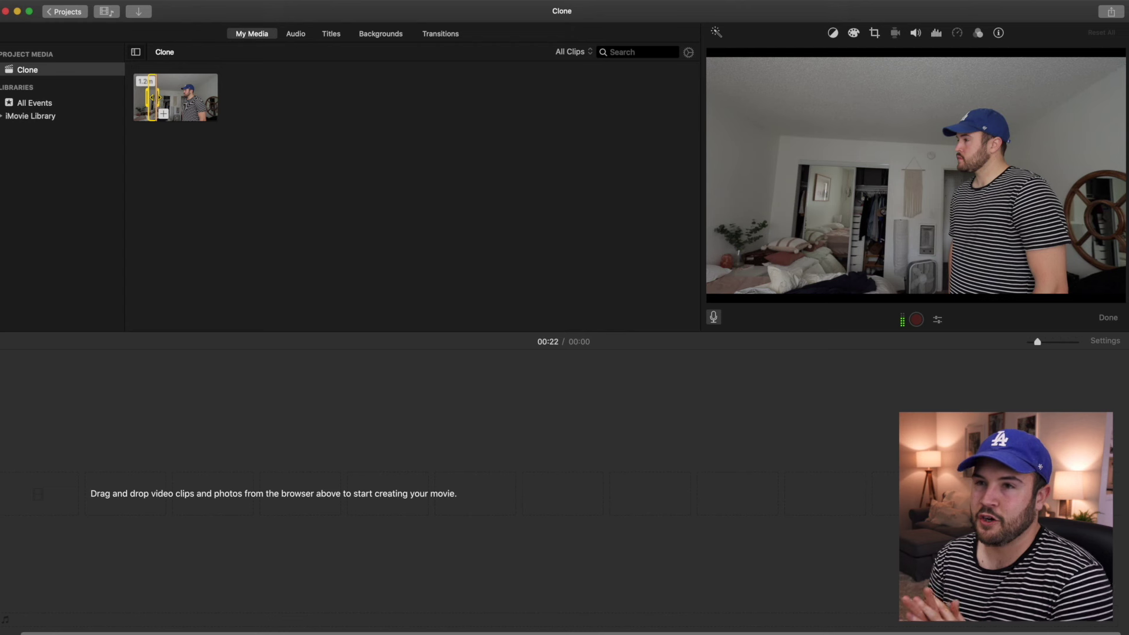
drag(152, 101, 41, 490)
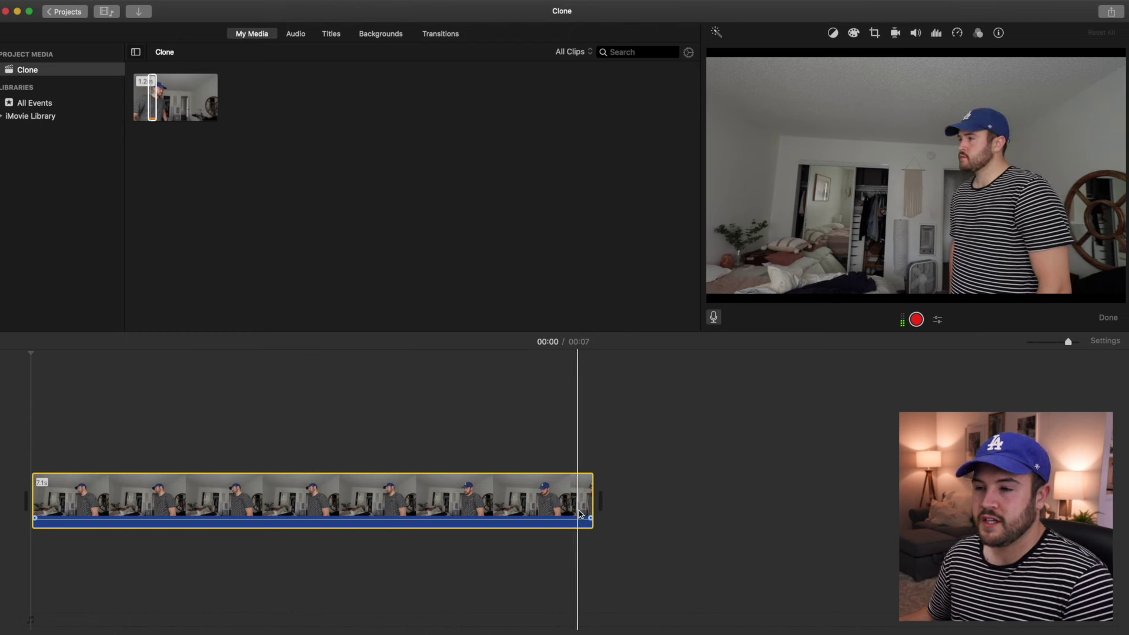
Mark a short range near the end of the source clip, where the man stands on the left of the picture.
click(205, 109)
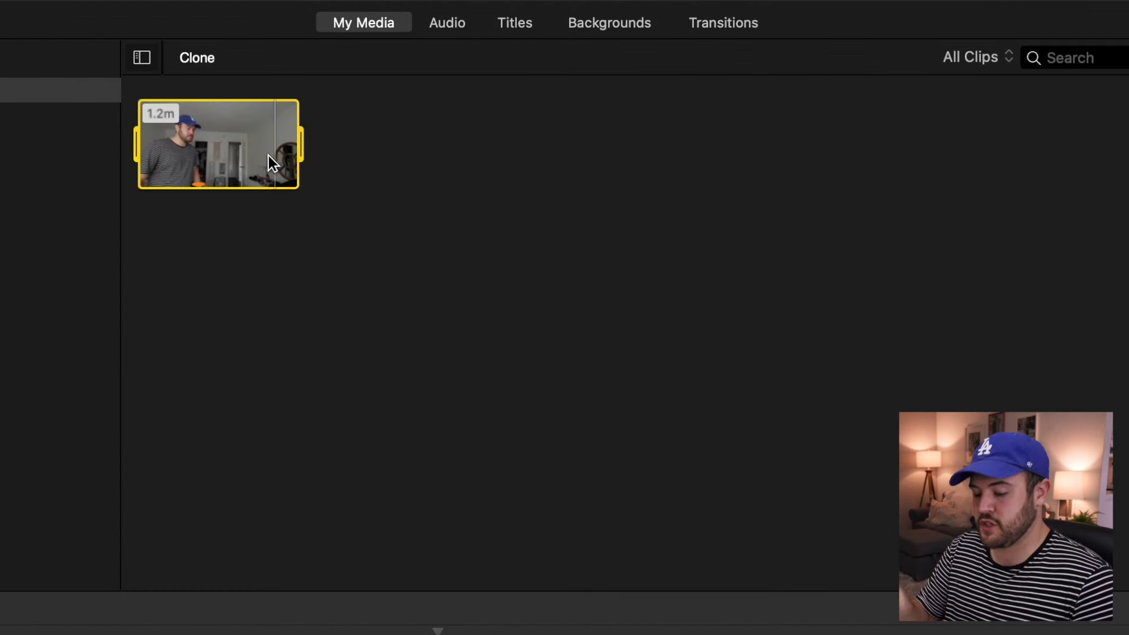
click(268, 155)
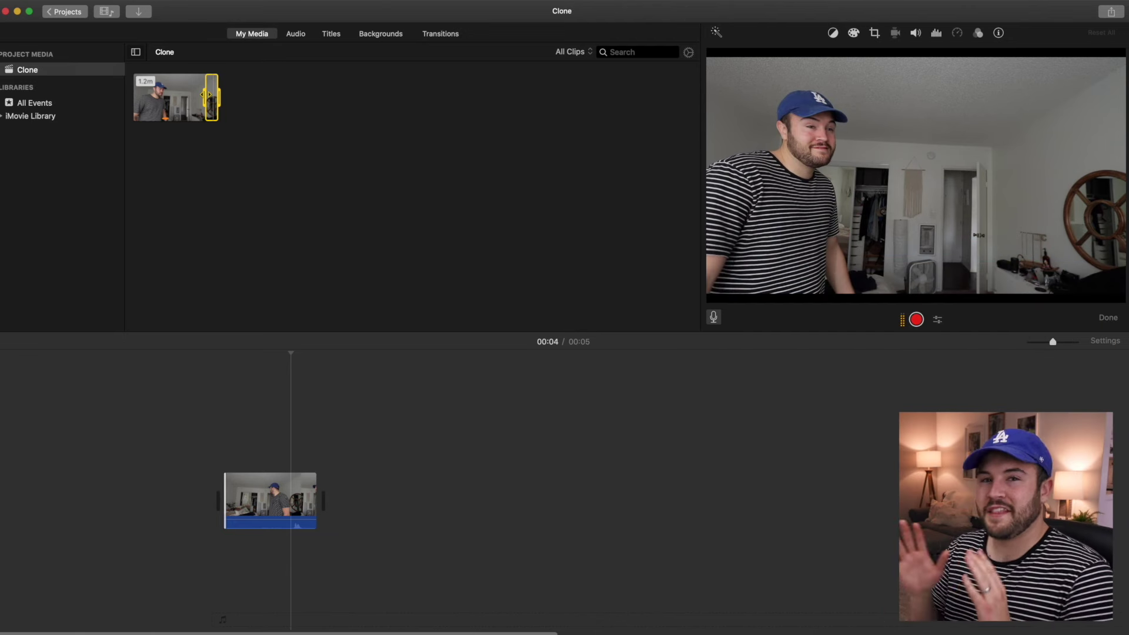
drag(209, 94, 210, 97)
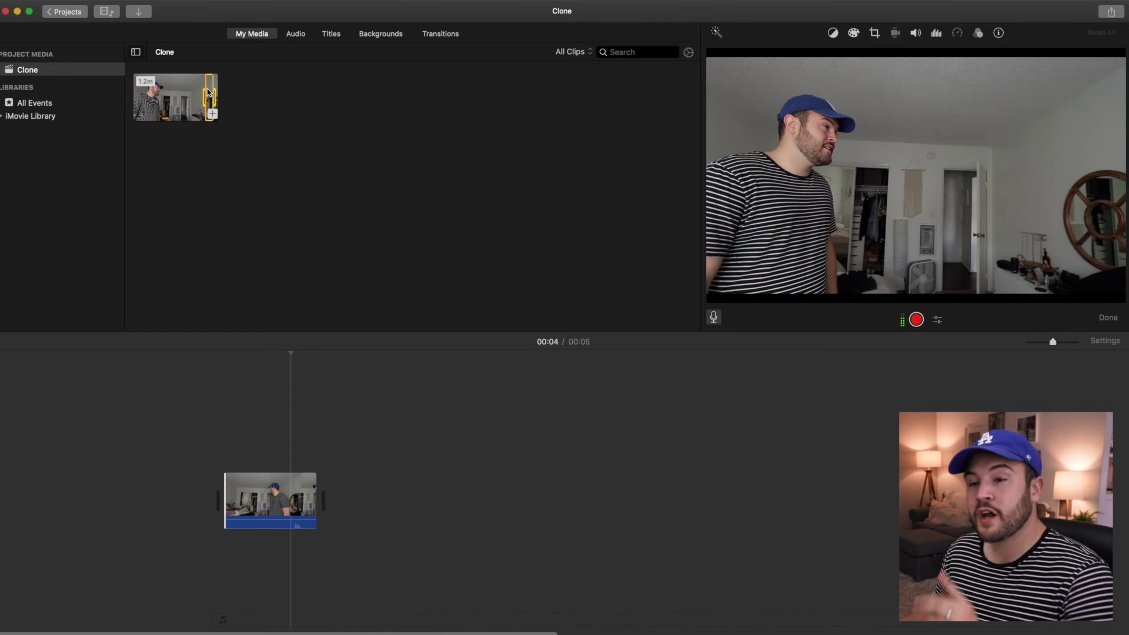
click(213, 214)
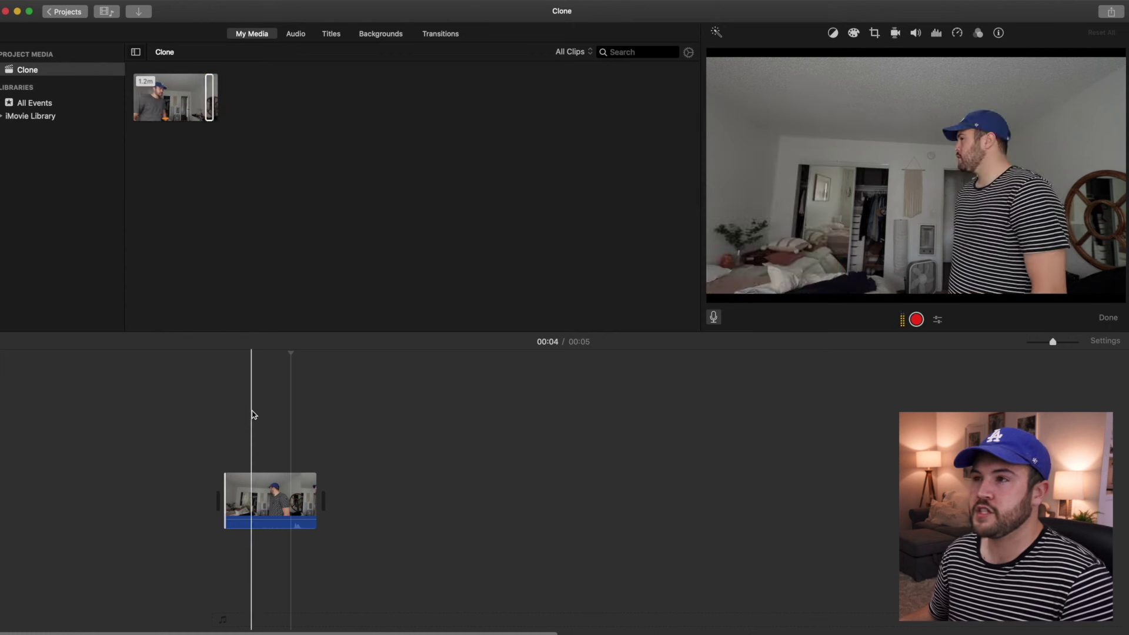
Crop the marked source section to the left part of the frame at full height, leaving space beside the man, and apply the crop.
click(877, 34)
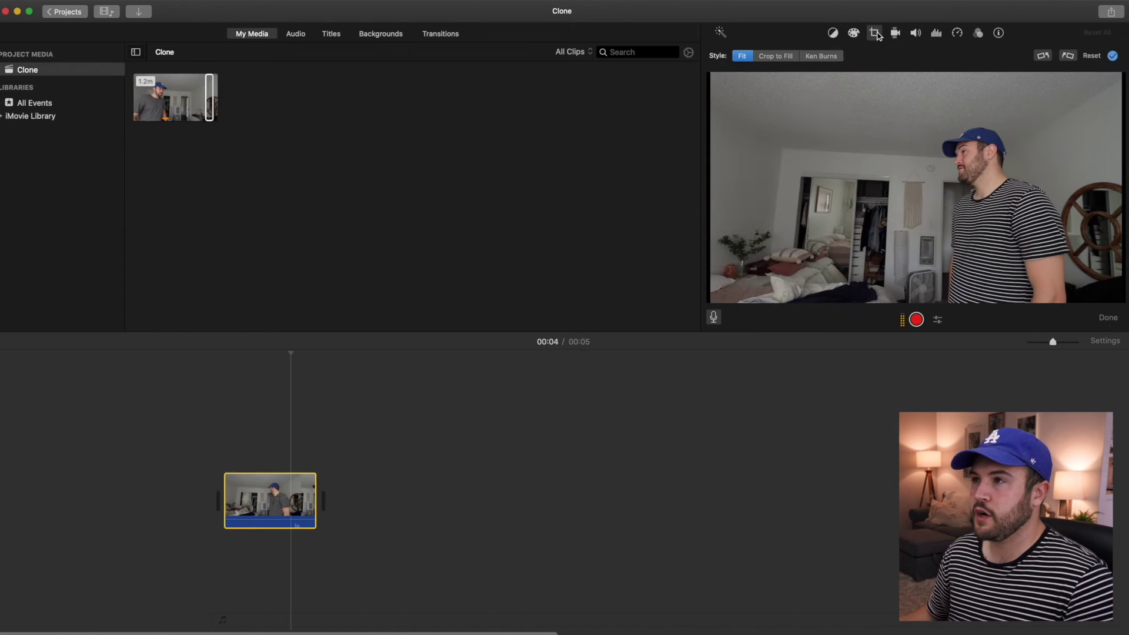
click(210, 99)
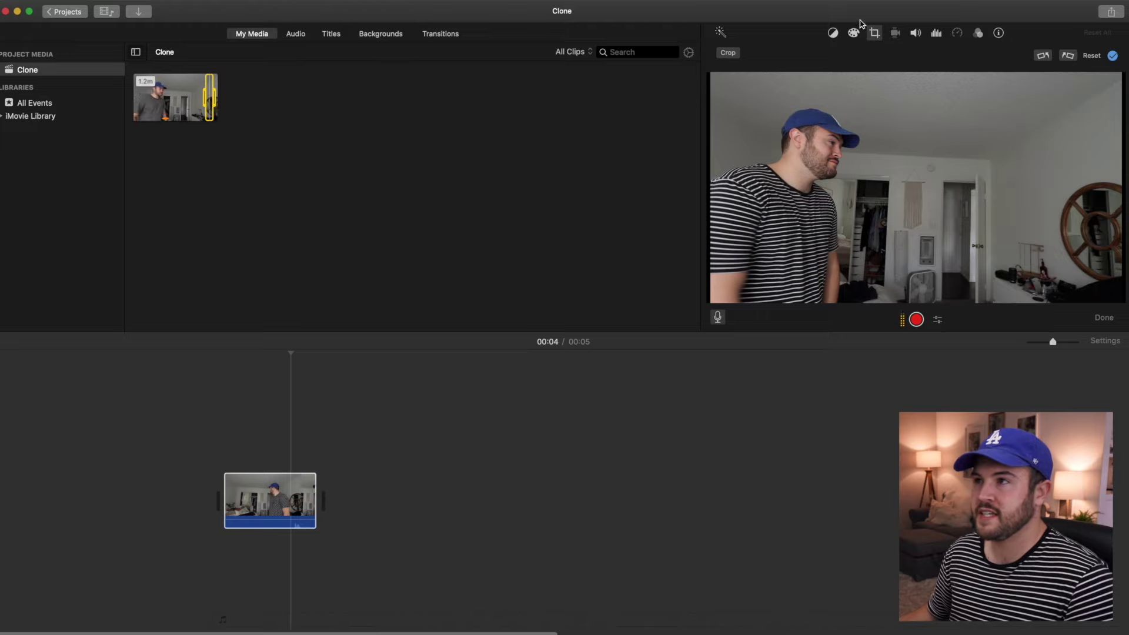
click(874, 33)
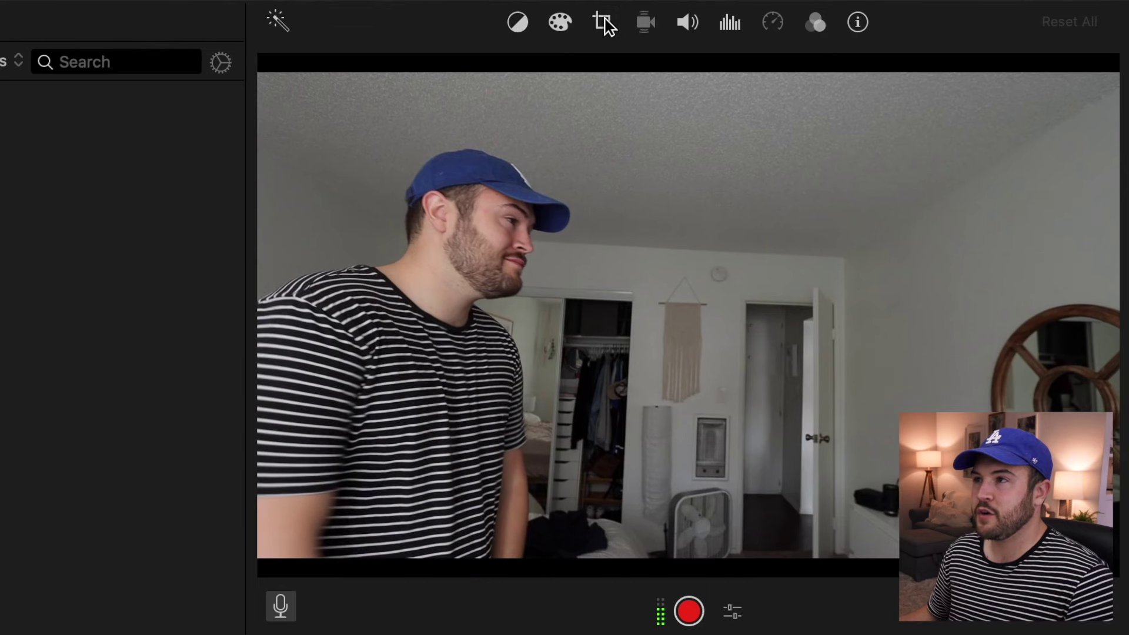
click(602, 23)
click(288, 64)
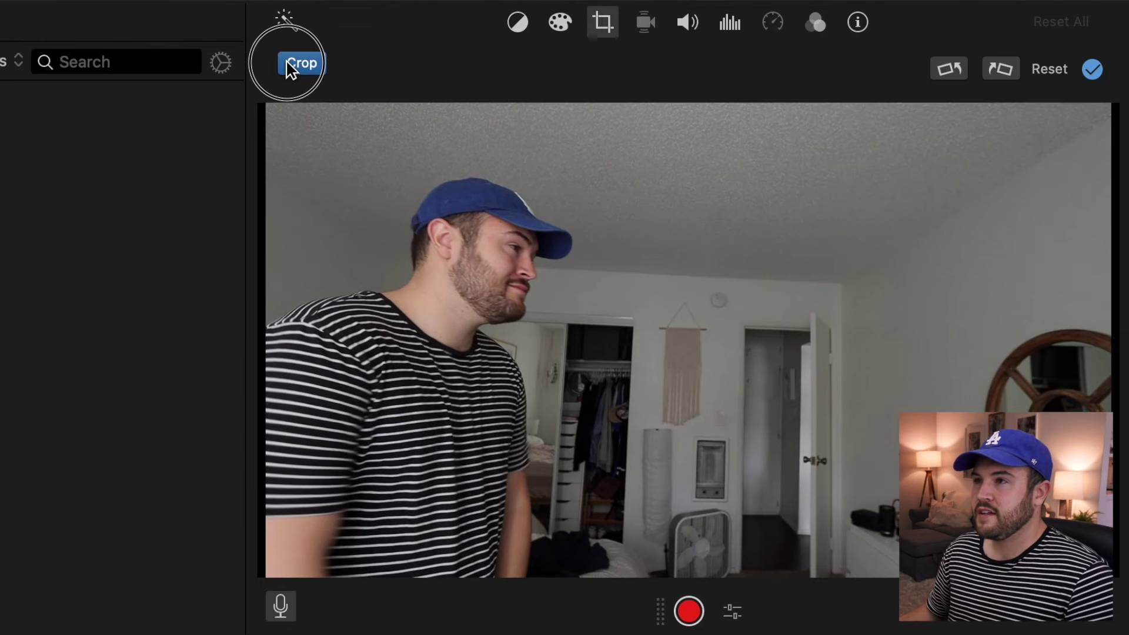
drag(1114, 112, 584, 119)
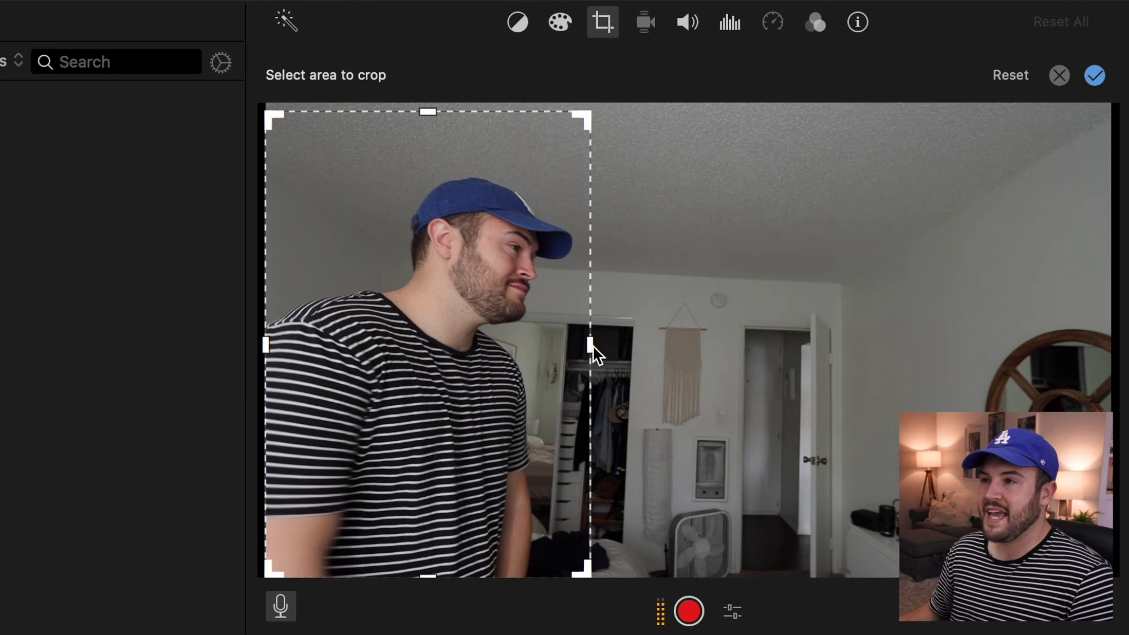
drag(591, 344, 638, 344)
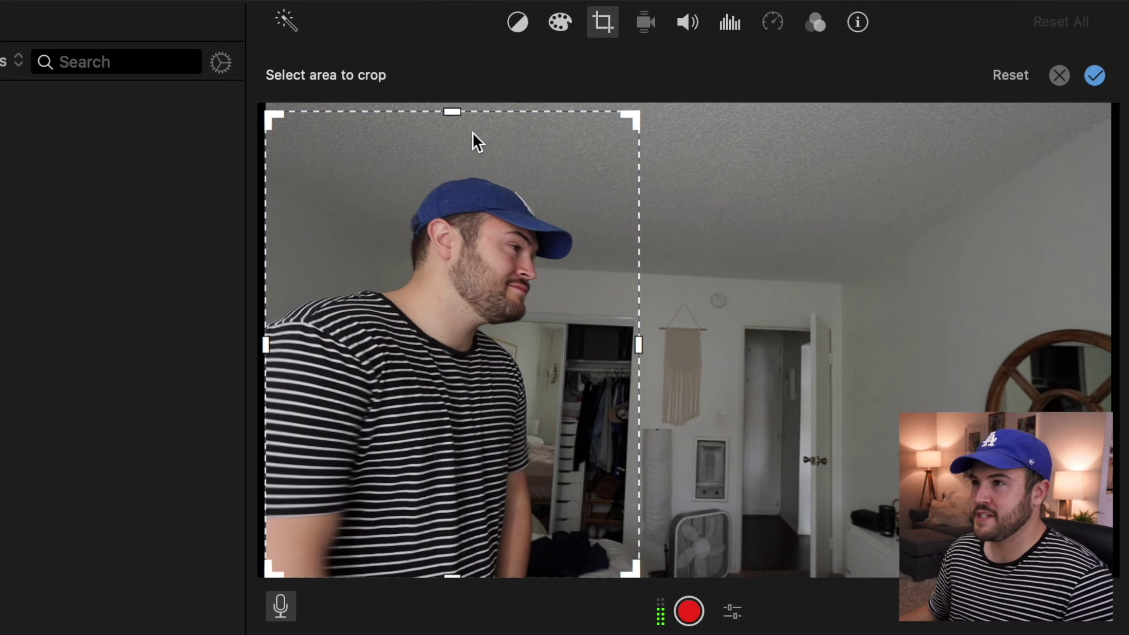
drag(454, 111, 452, 99)
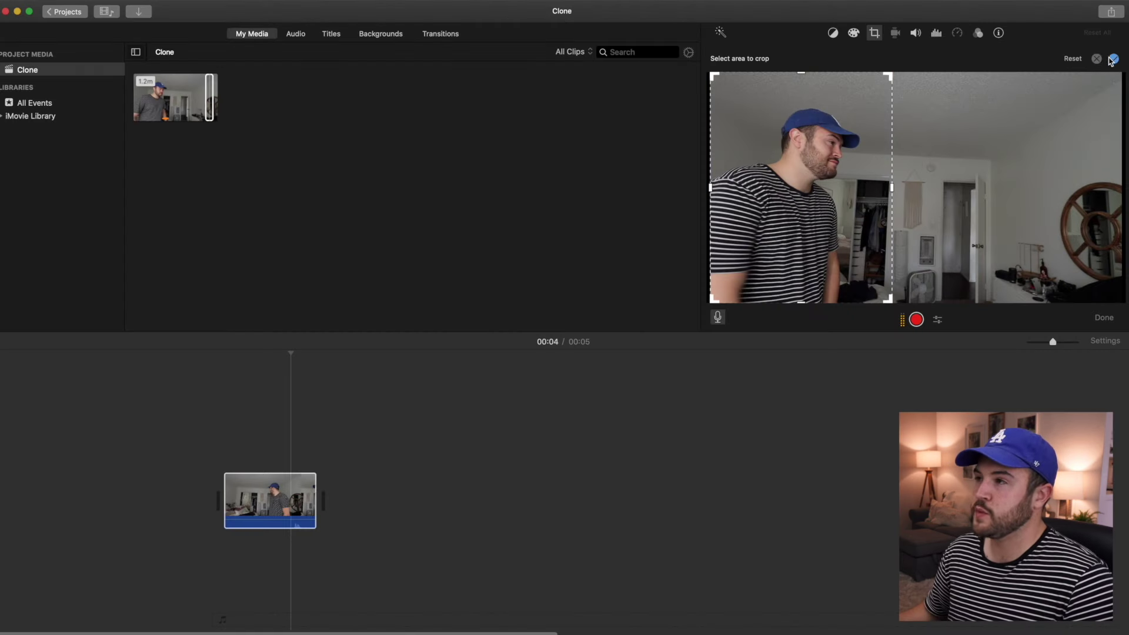
click(1095, 75)
Overlay the cropped section on the timeline clip as Picture in Picture, scaled to cover the left side of the frame at full height.
drag(210, 102, 221, 420)
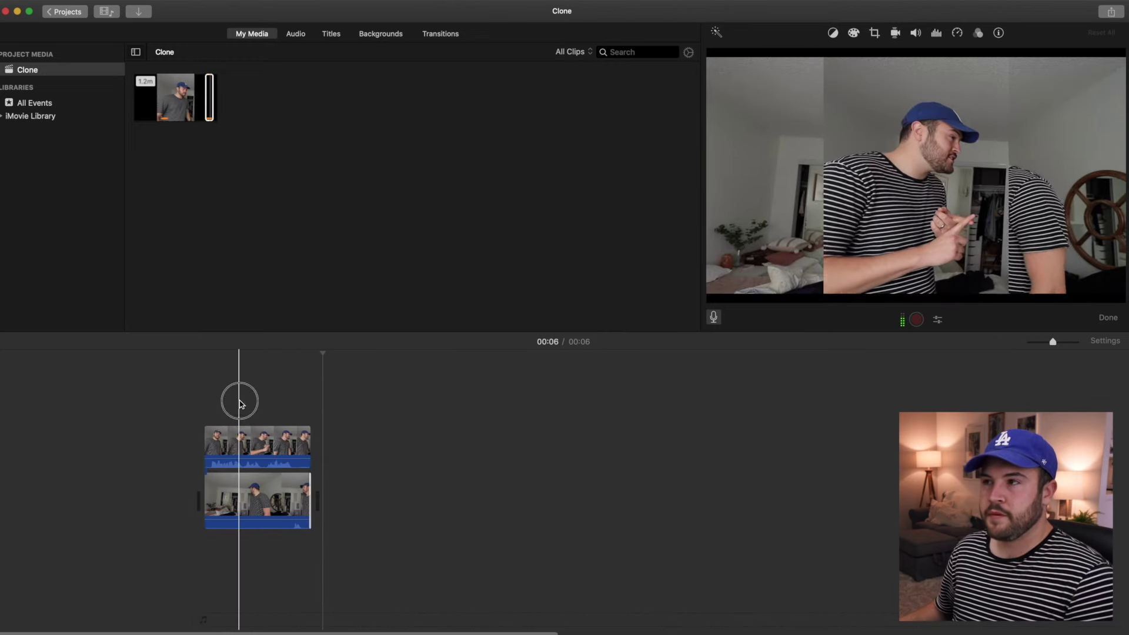
click(246, 444)
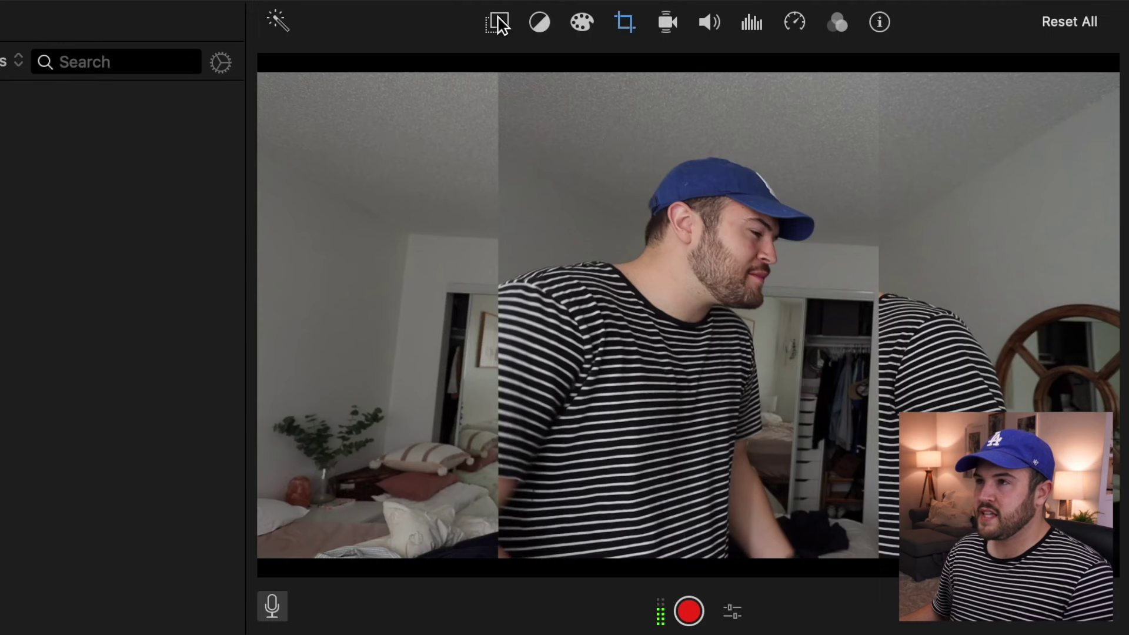
click(823, 31)
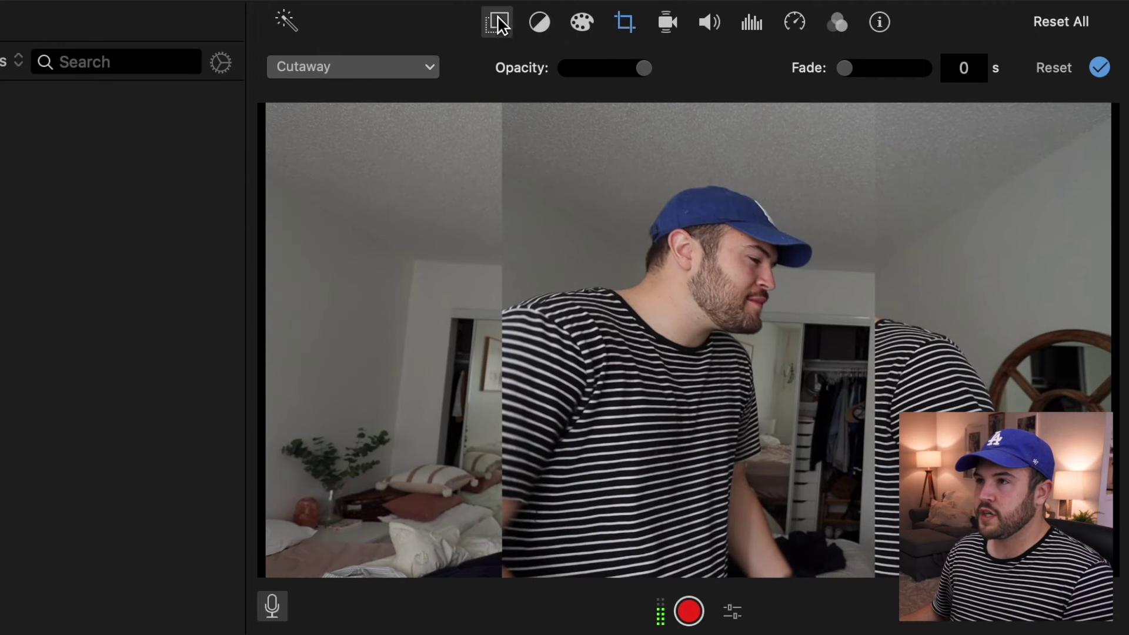
drag(415, 66, 414, 150)
drag(903, 221, 323, 174)
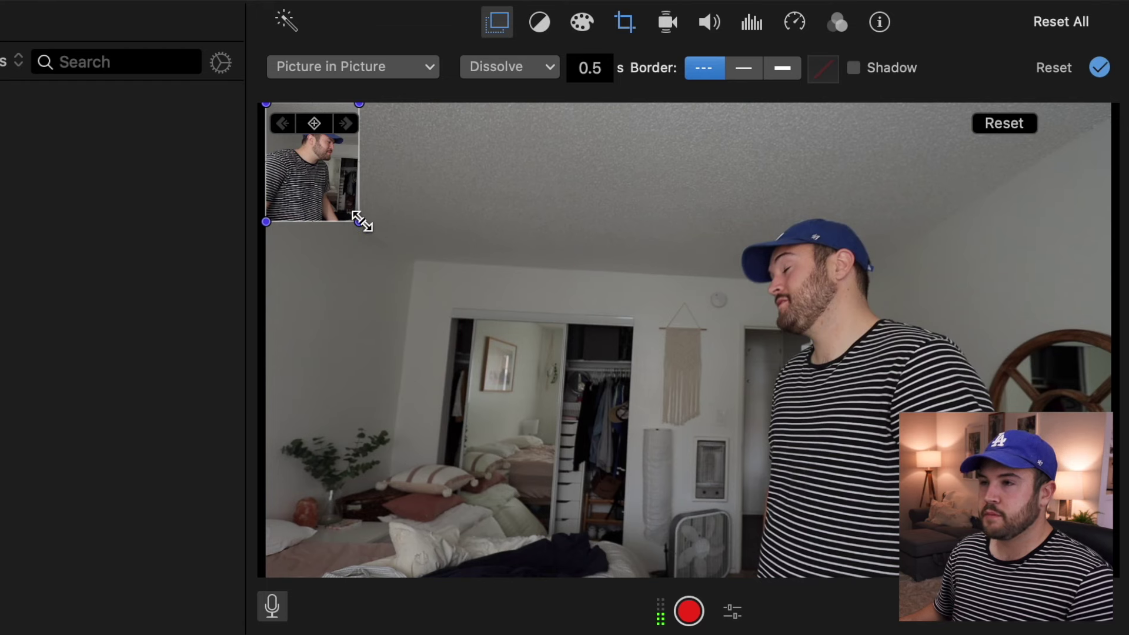
drag(358, 222, 623, 571)
click(1089, 72)
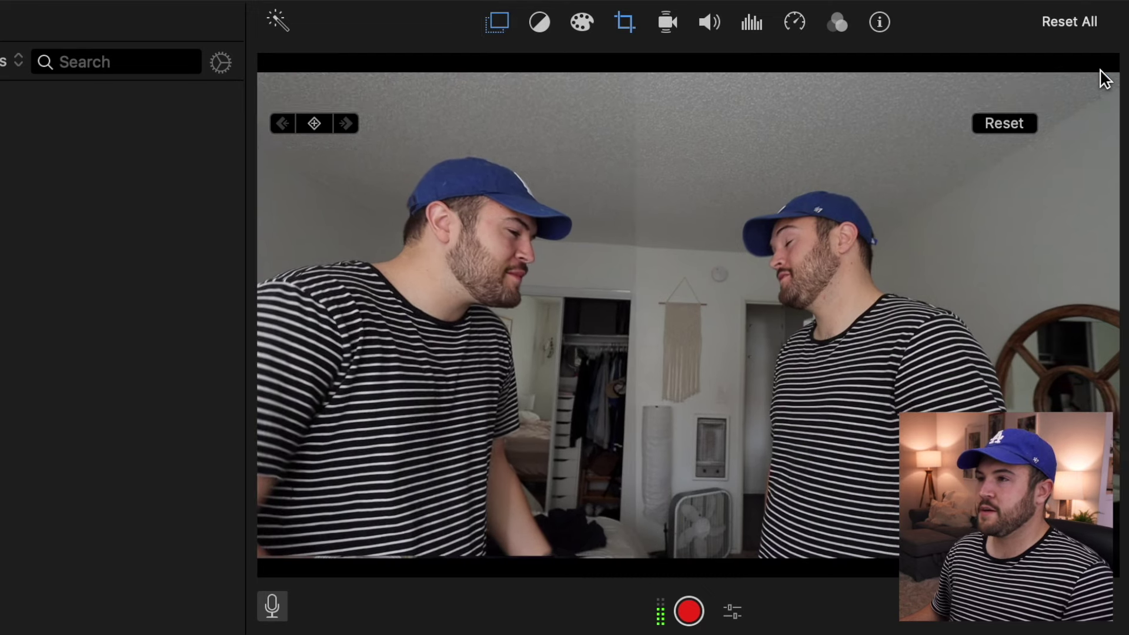
key(space)
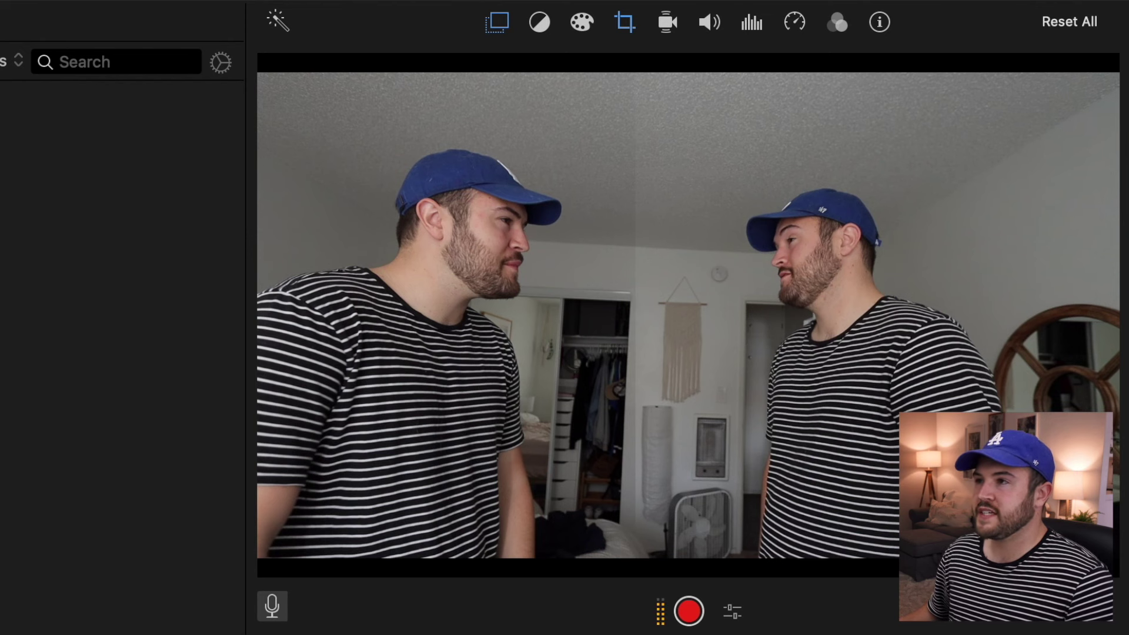
Blend the overlay's color with the base clip by slightly raising its highlights and reducing its contrast.
click(582, 24)
drag(708, 68, 717, 68)
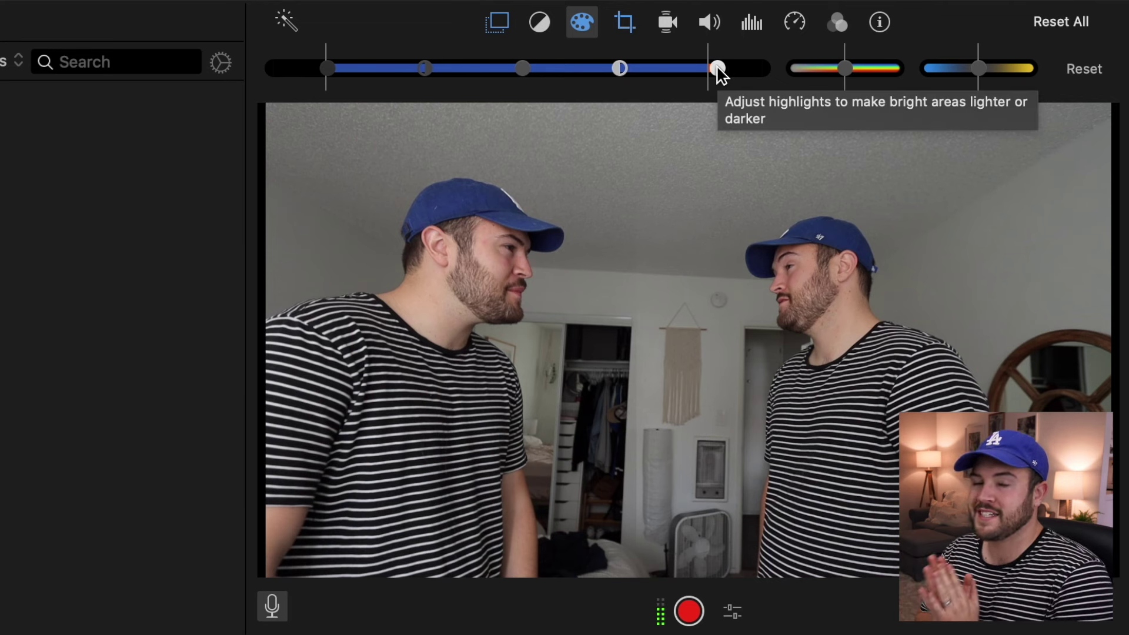
drag(718, 69, 715, 68)
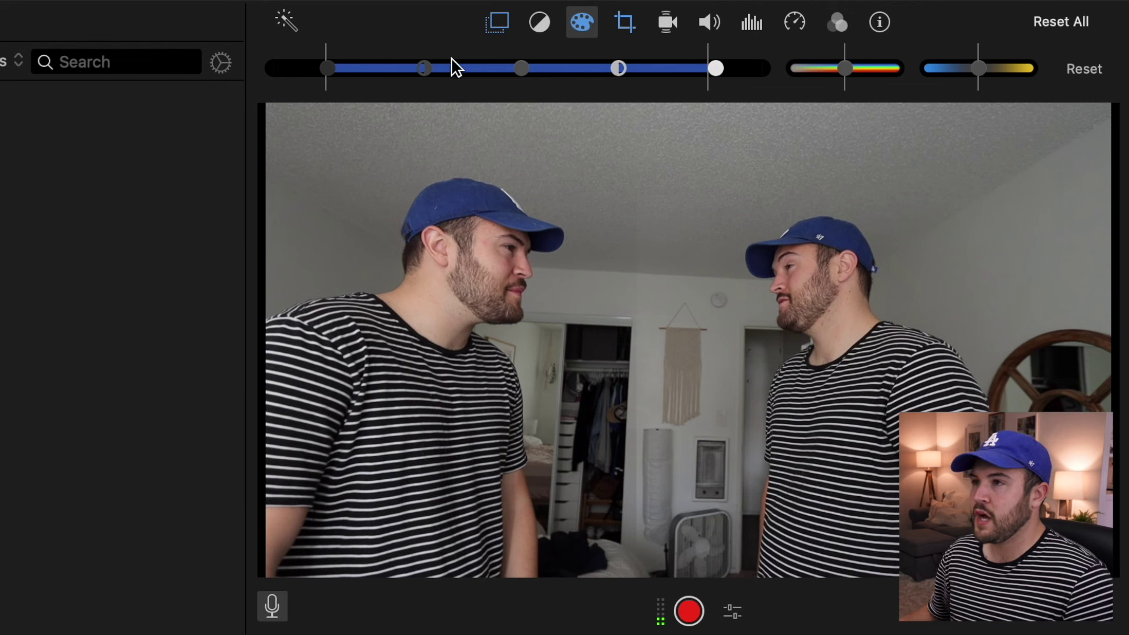
click(425, 69)
drag(426, 70, 439, 71)
click(523, 69)
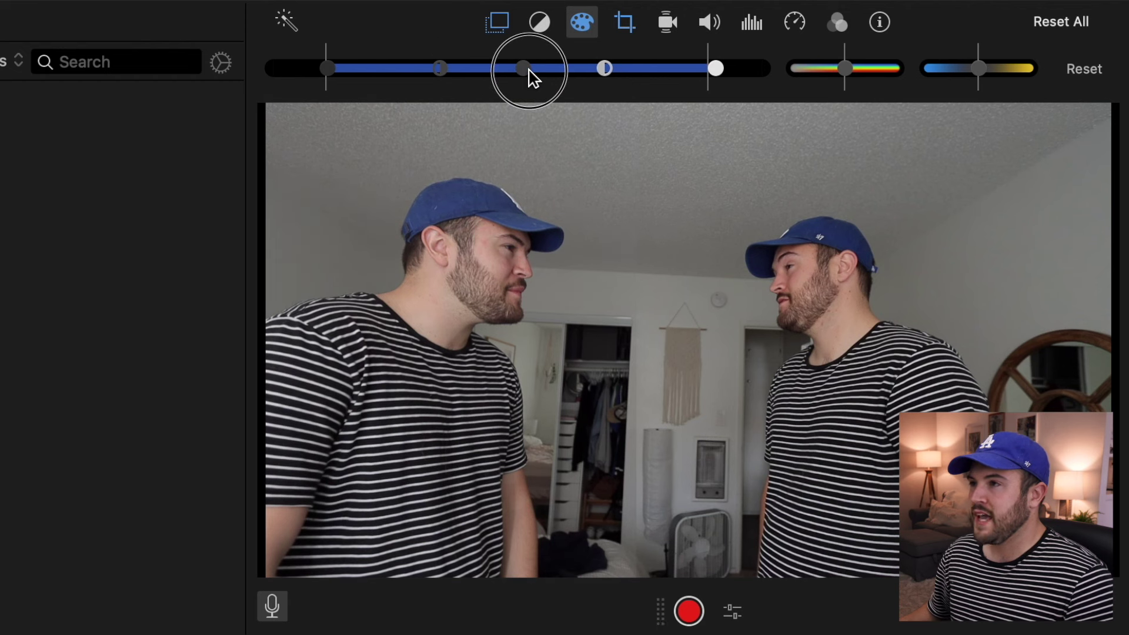
drag(603, 71, 608, 70)
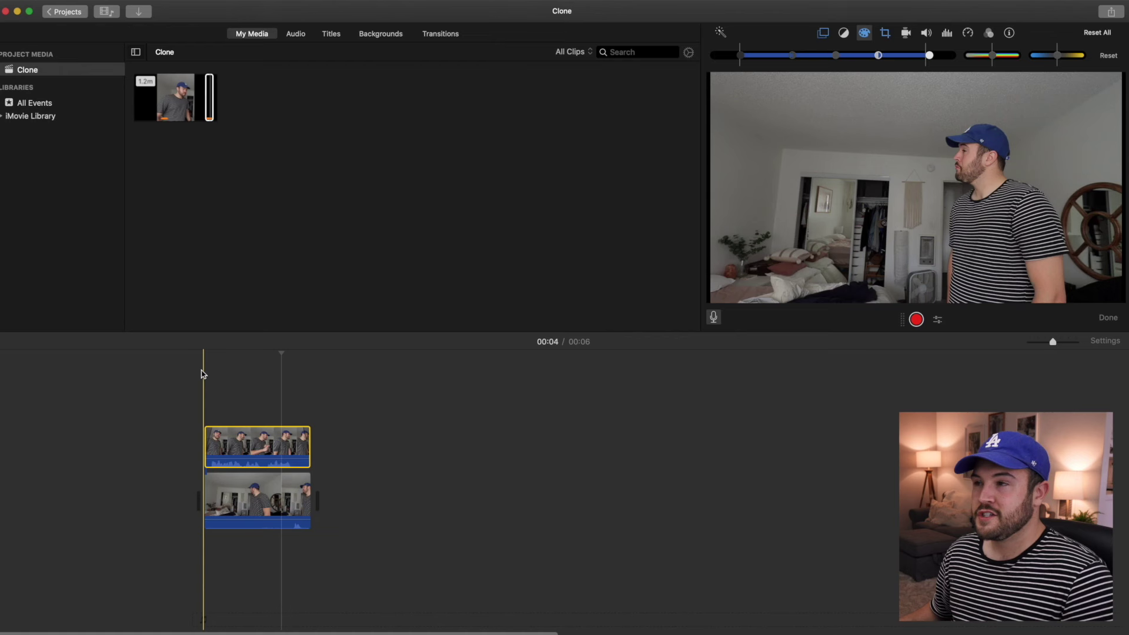
Set the Picture in Picture overlay's Dissolve duration to 0 s and play back the clone scene.
click(256, 499)
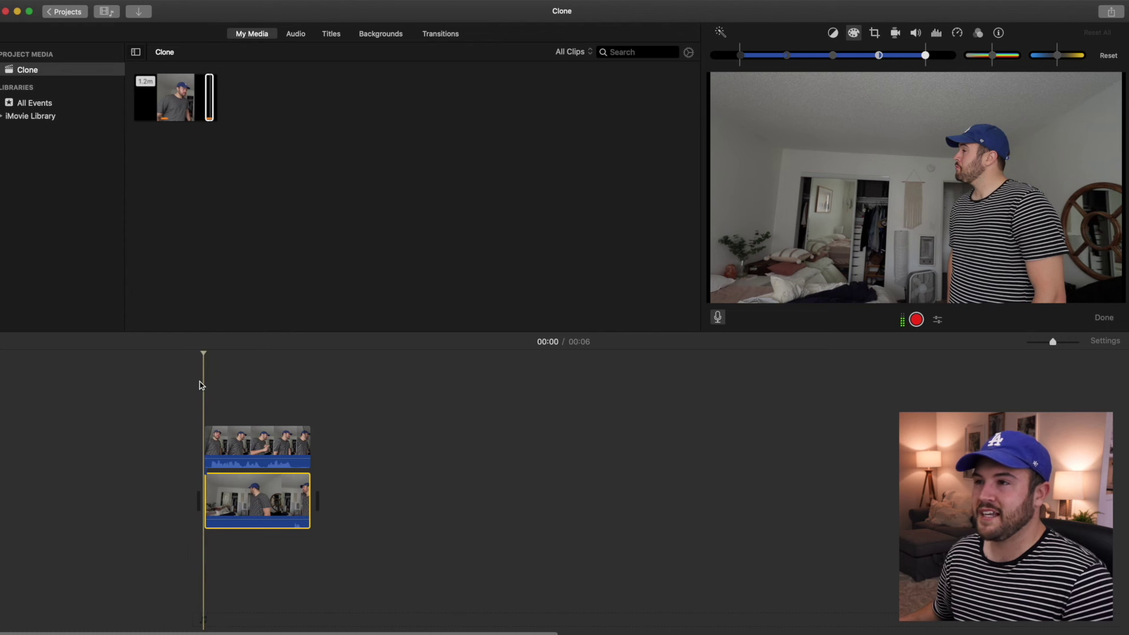
key(space)
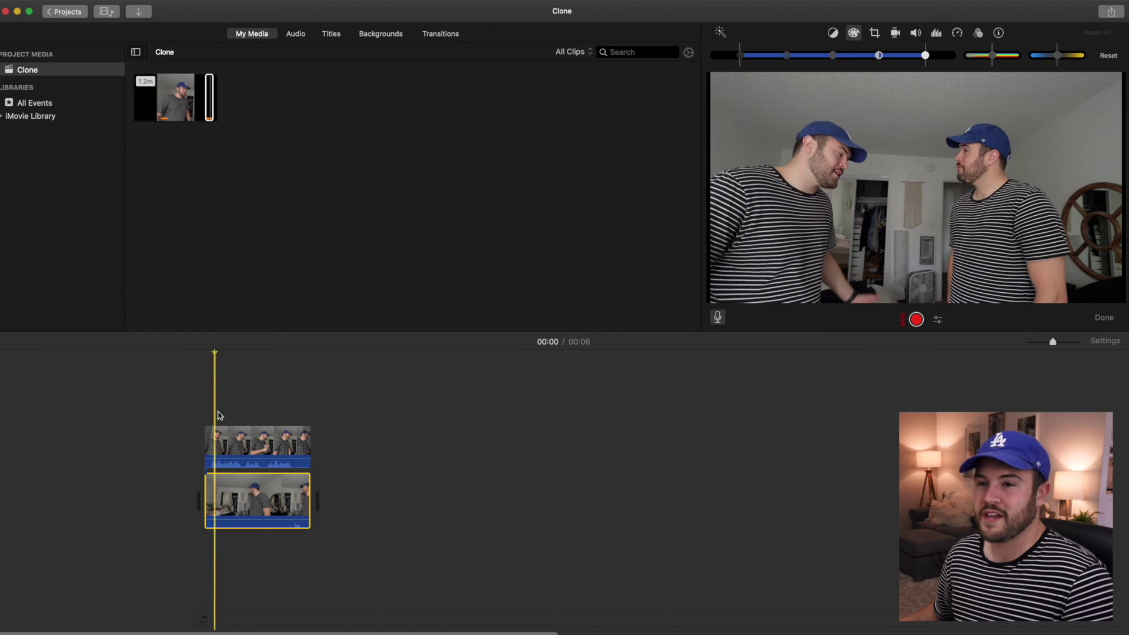
click(230, 445)
click(823, 33)
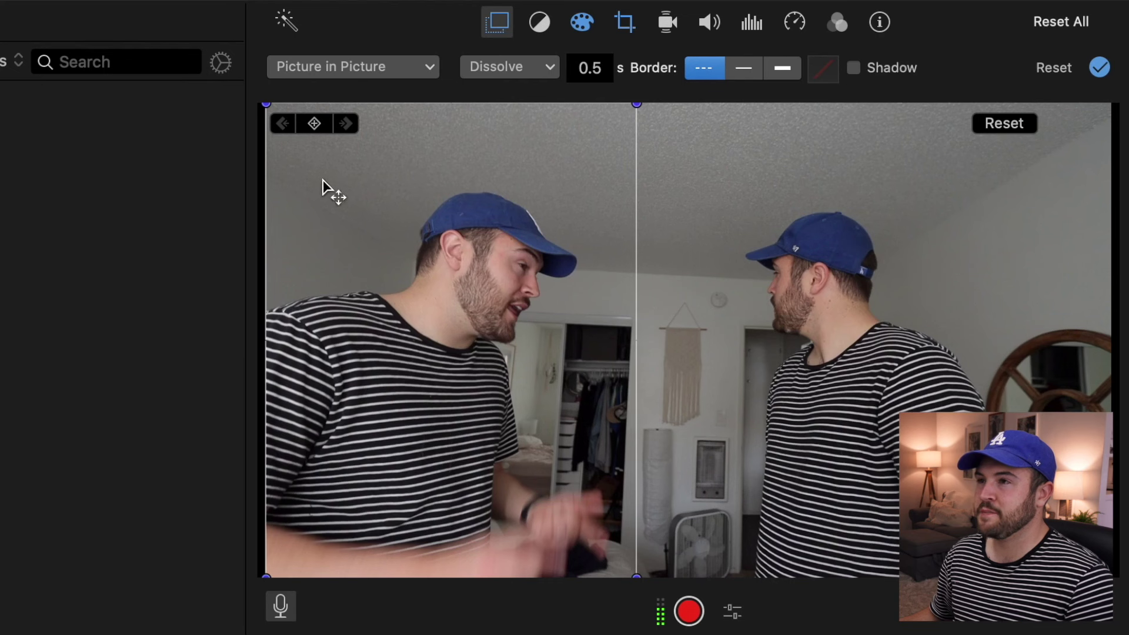
click(600, 66)
key(BackSpace)
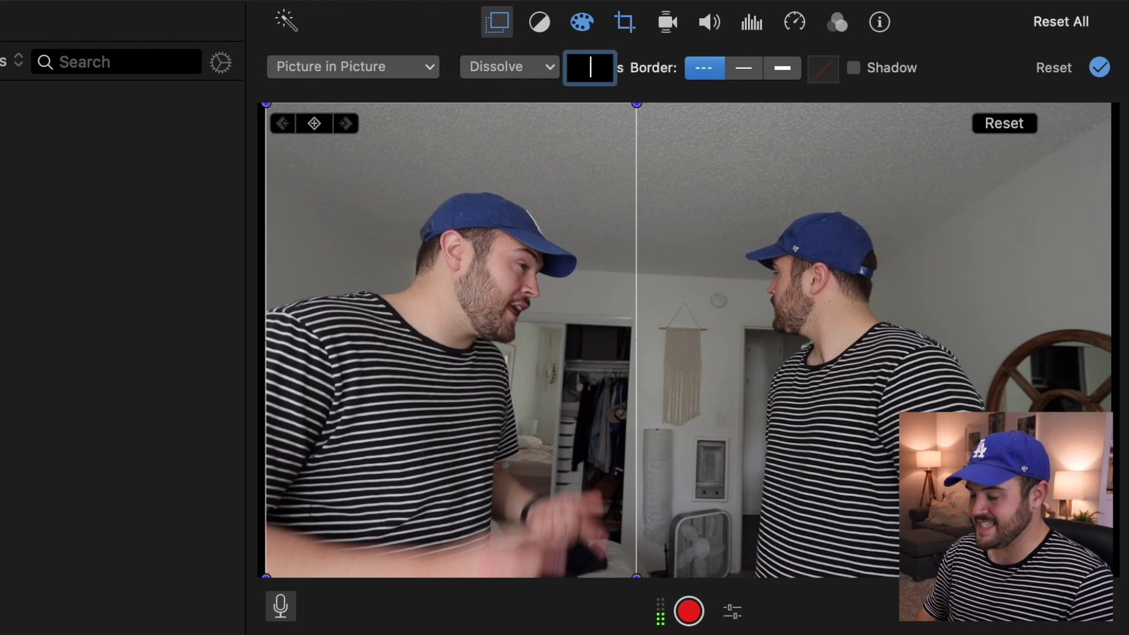
text(0)
key(Return)
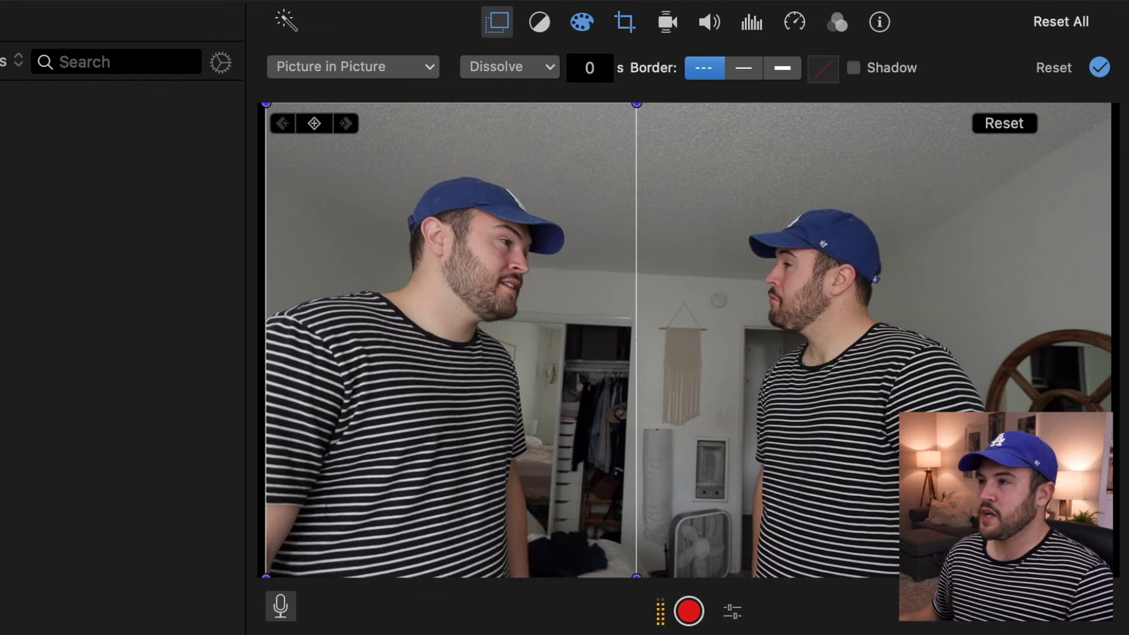
click(1099, 68)
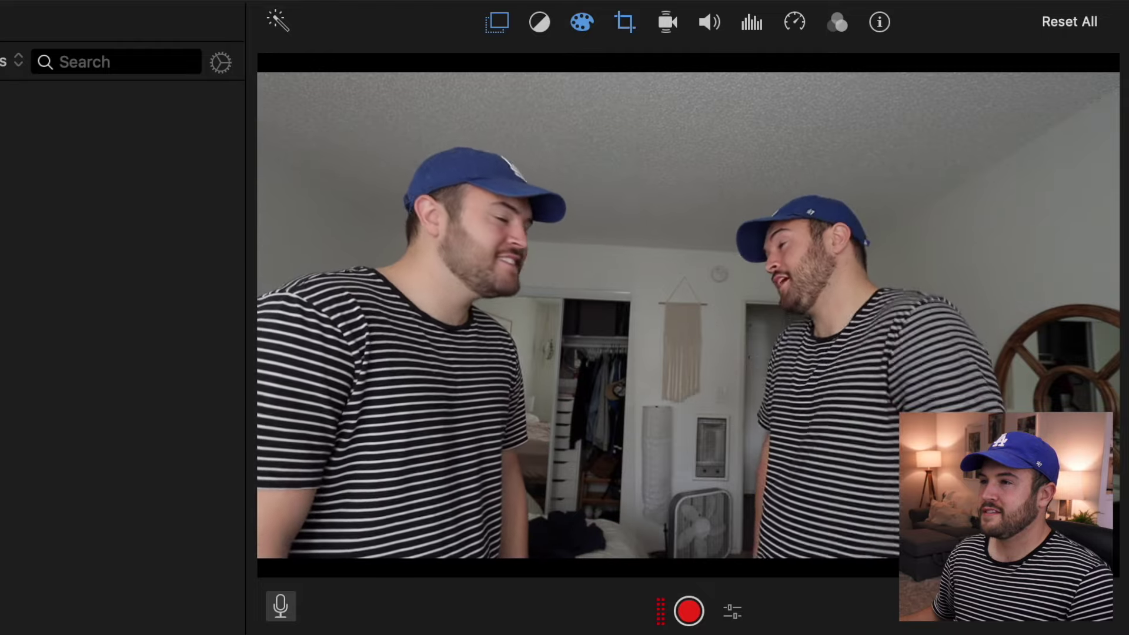
key(space)
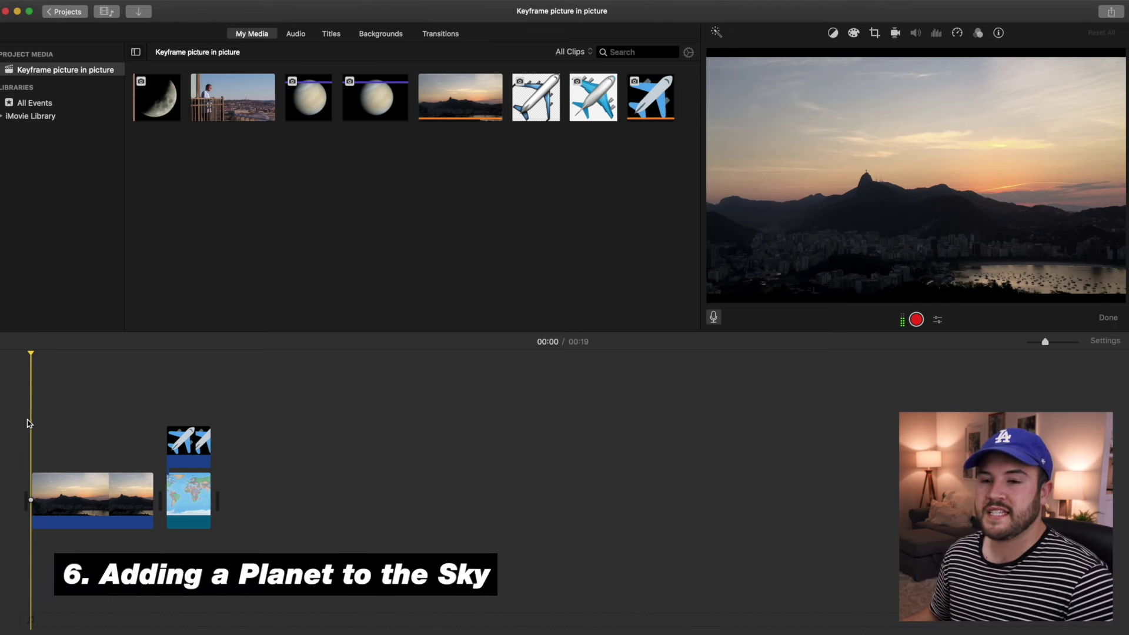
Overlay the first planet image above the start of the sunset clip and set its crop style to Fit.
click(312, 97)
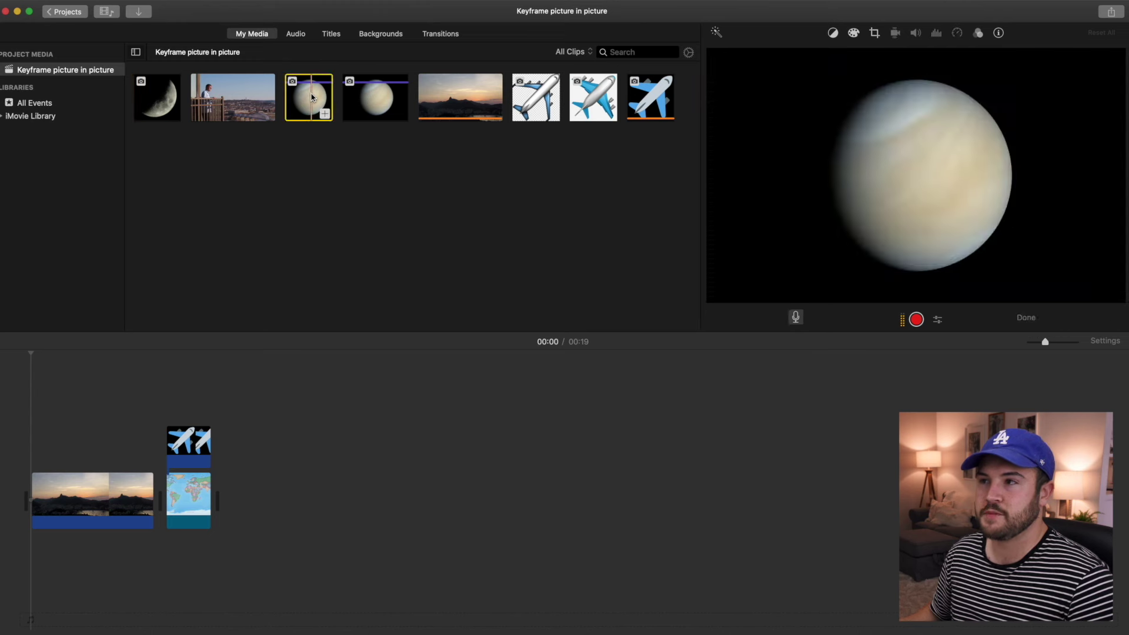
drag(312, 97, 38, 440)
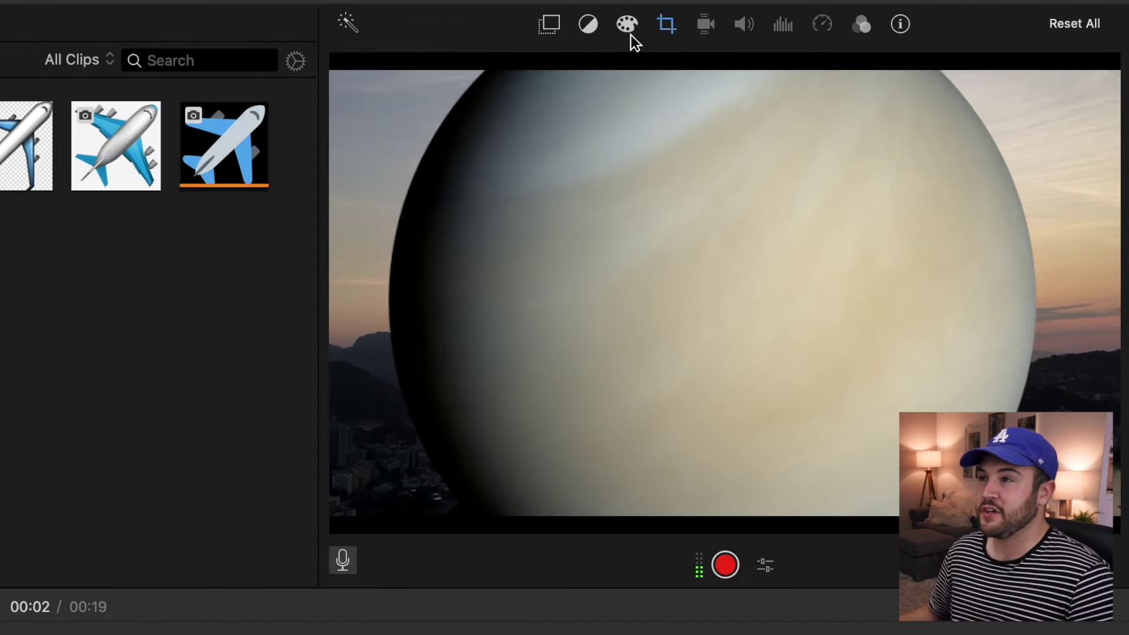
click(666, 24)
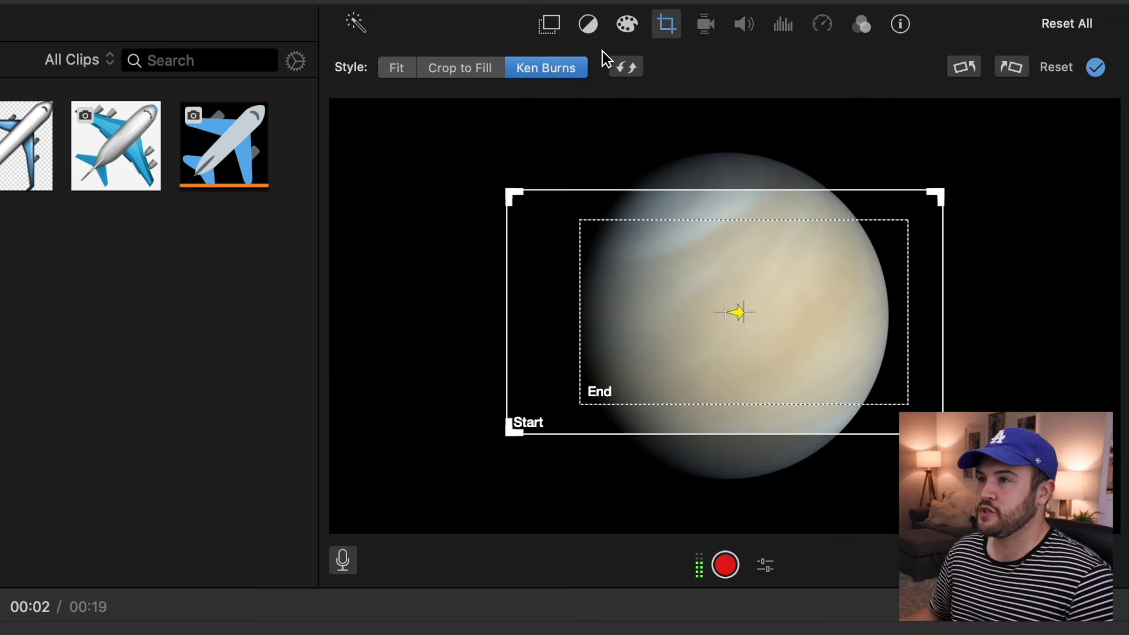
click(397, 68)
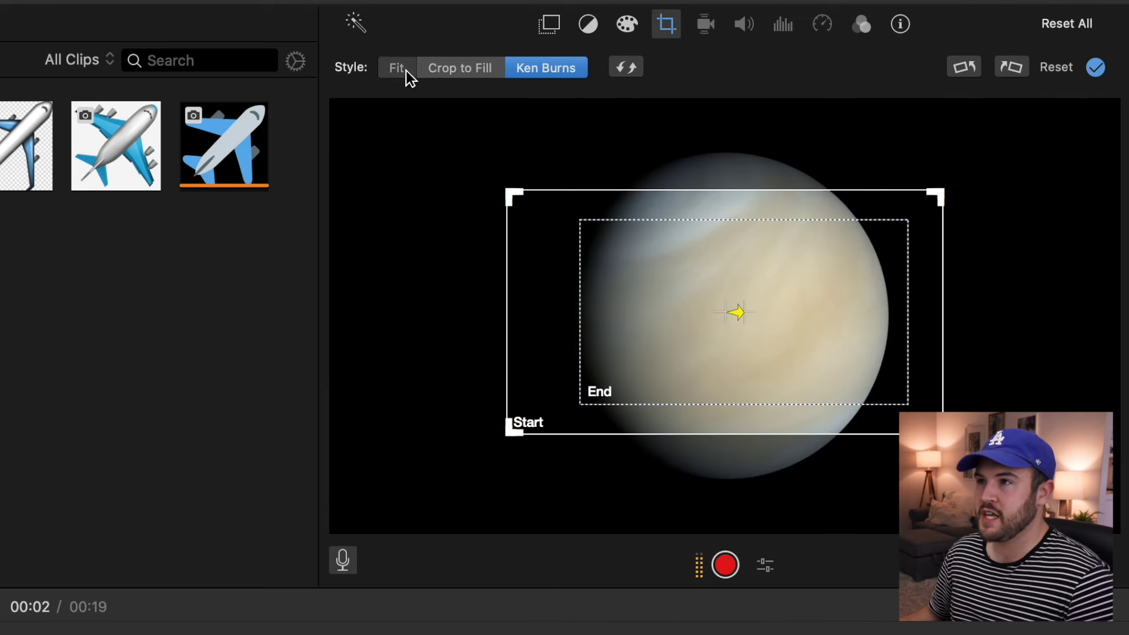
click(1096, 67)
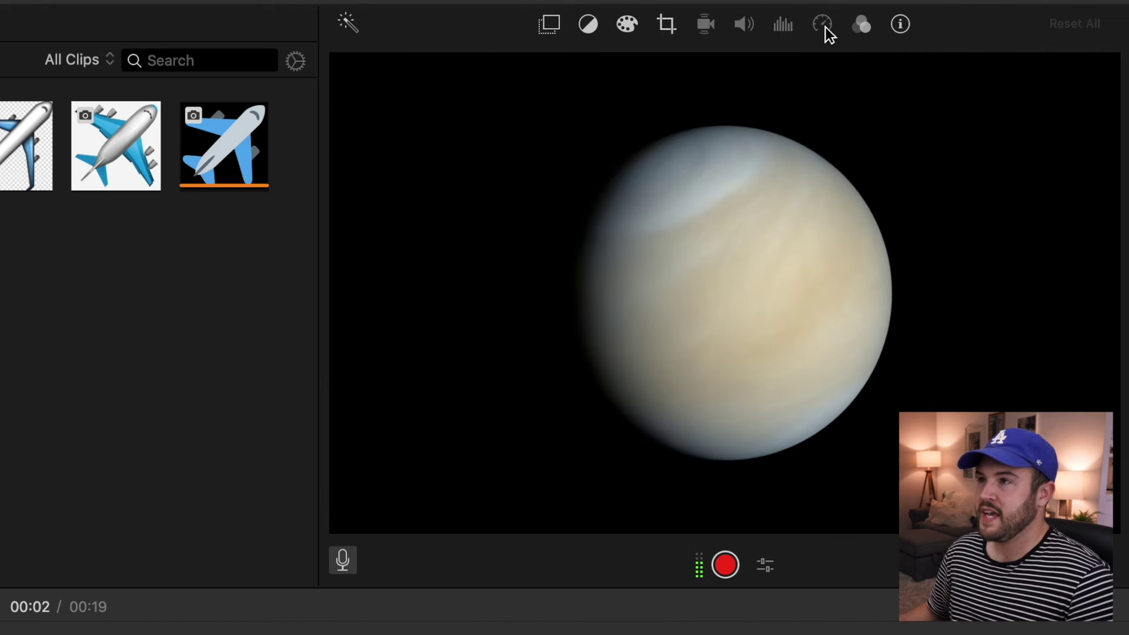
click(665, 28)
Turn the planet overlay into Picture in Picture and place it, scaled down slightly, in the upper-left part of the sunset sky.
click(549, 24)
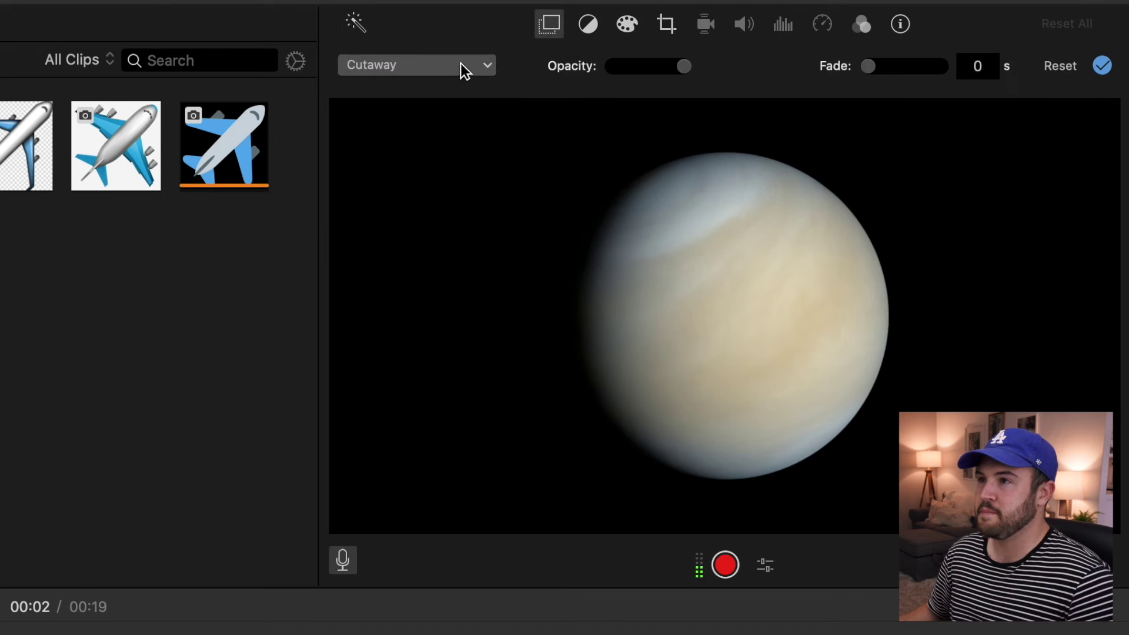
click(461, 65)
click(400, 144)
drag(594, 292, 609, 305)
drag(574, 260, 489, 213)
drag(529, 259, 497, 216)
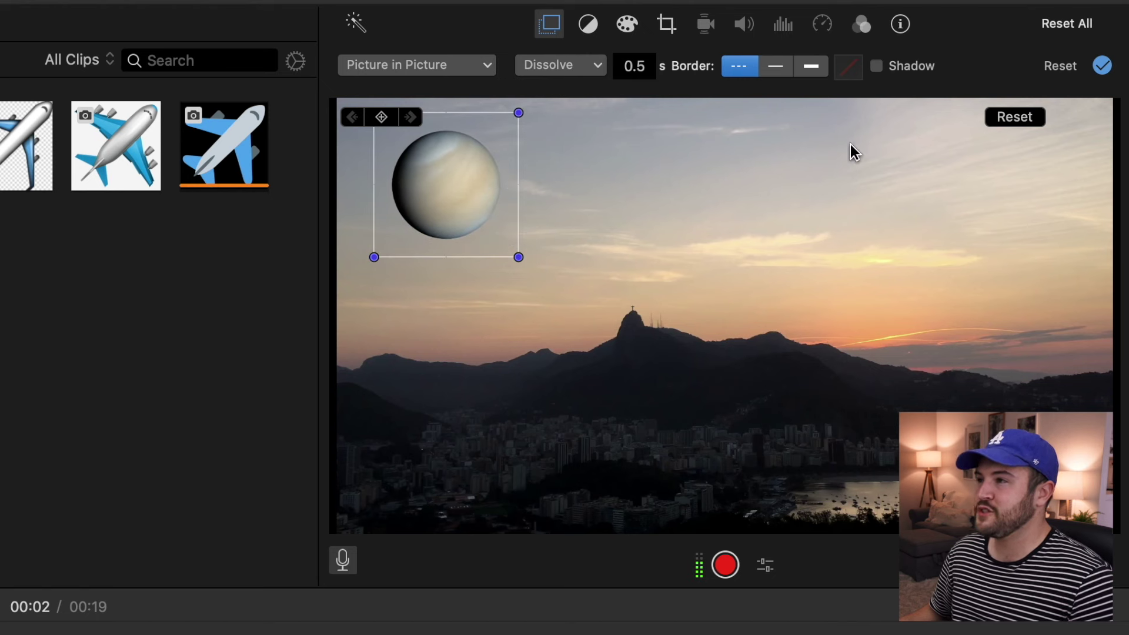
click(1101, 65)
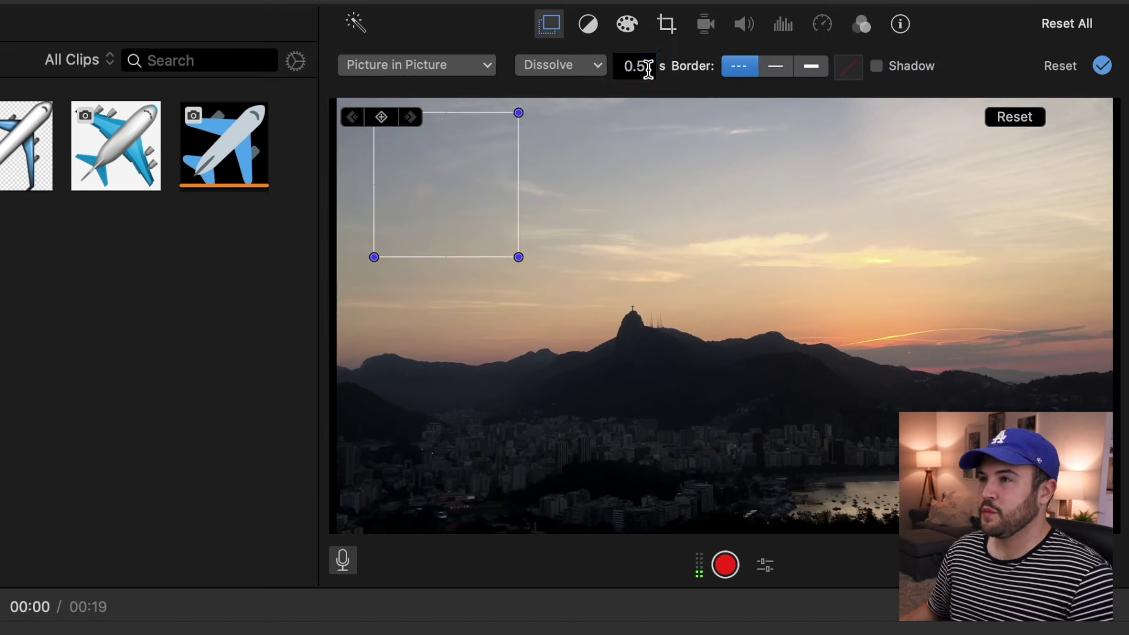
Set the planet overlay's Dissolve duration to 0 s and play back the scene from the start.
click(641, 66)
key(BackSpace)
text(0)
key(Return)
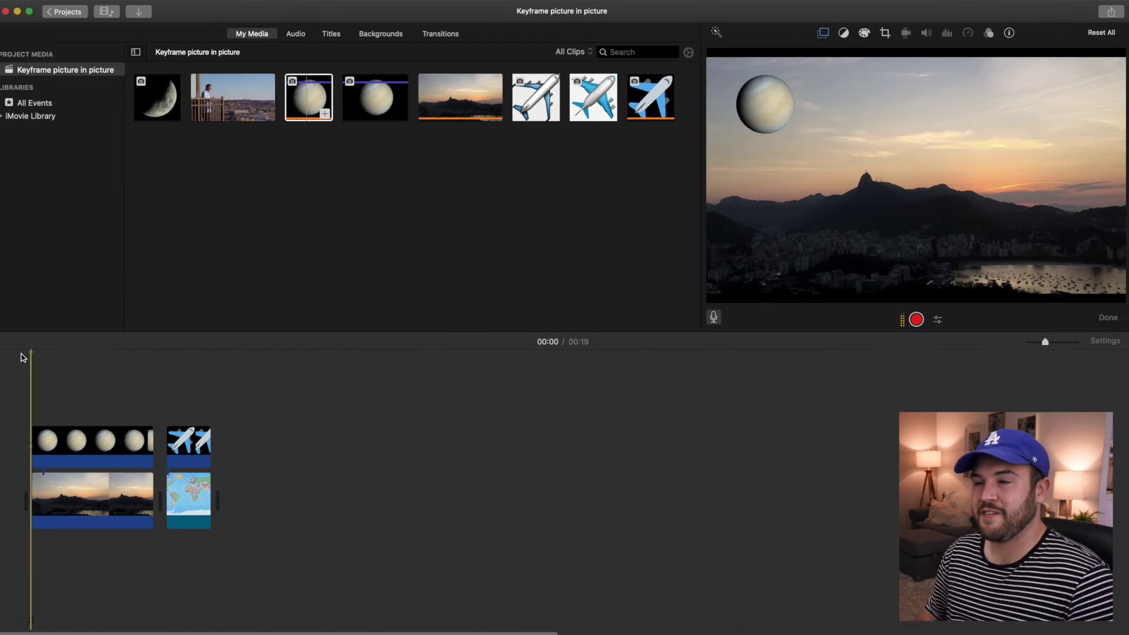
key(space)
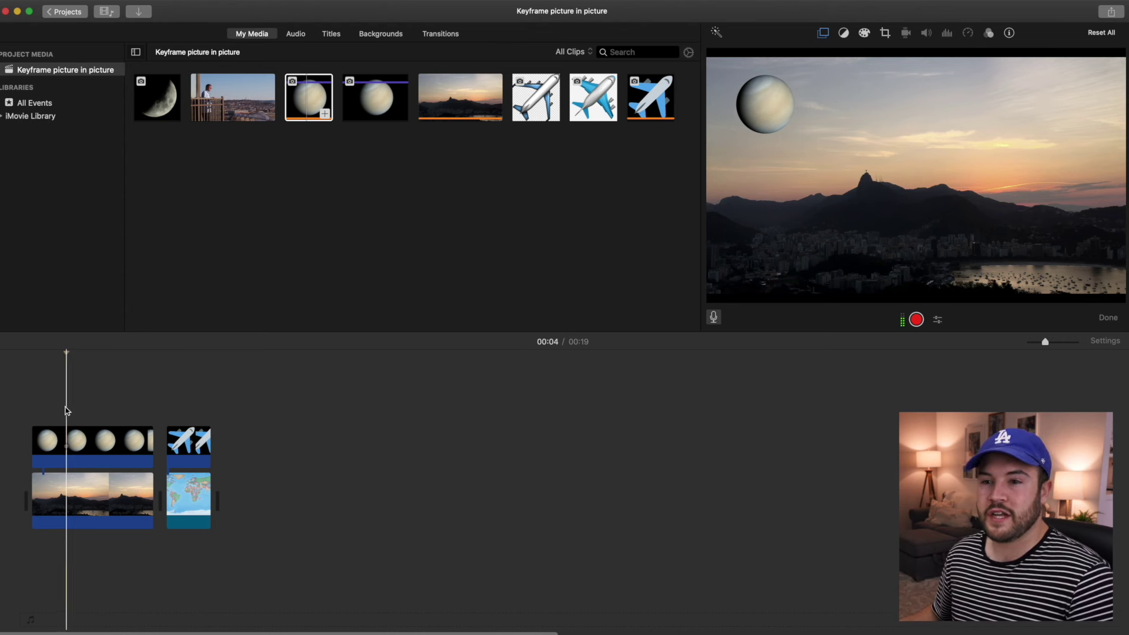
Show the available map backgrounds, and set the crop style of the airplane overlay above the map clip to Fit.
click(184, 385)
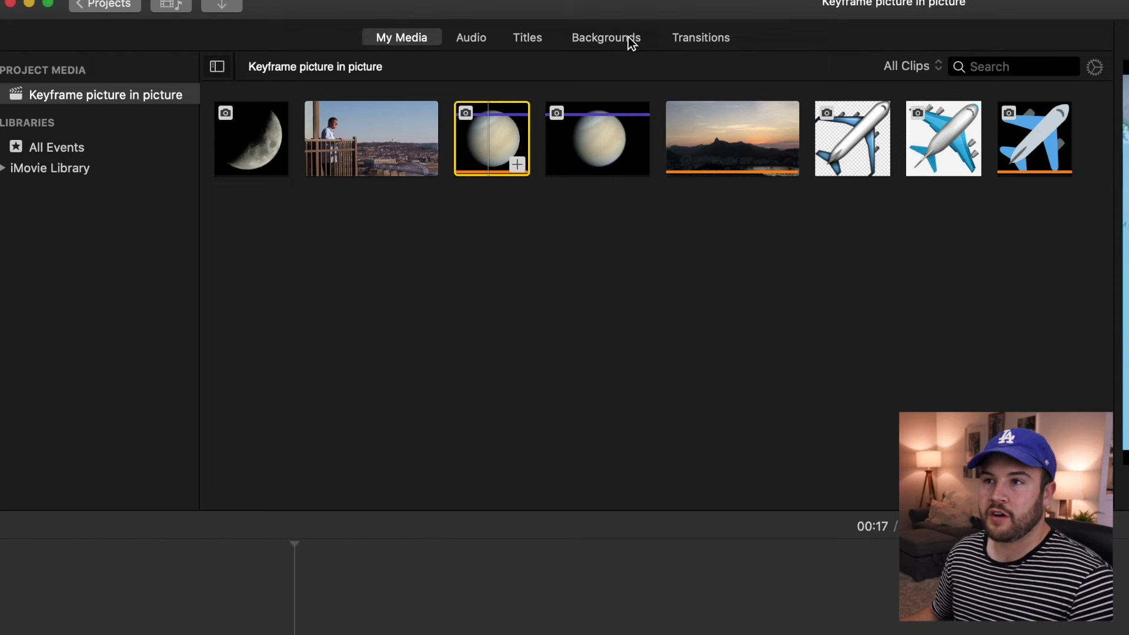
click(396, 36)
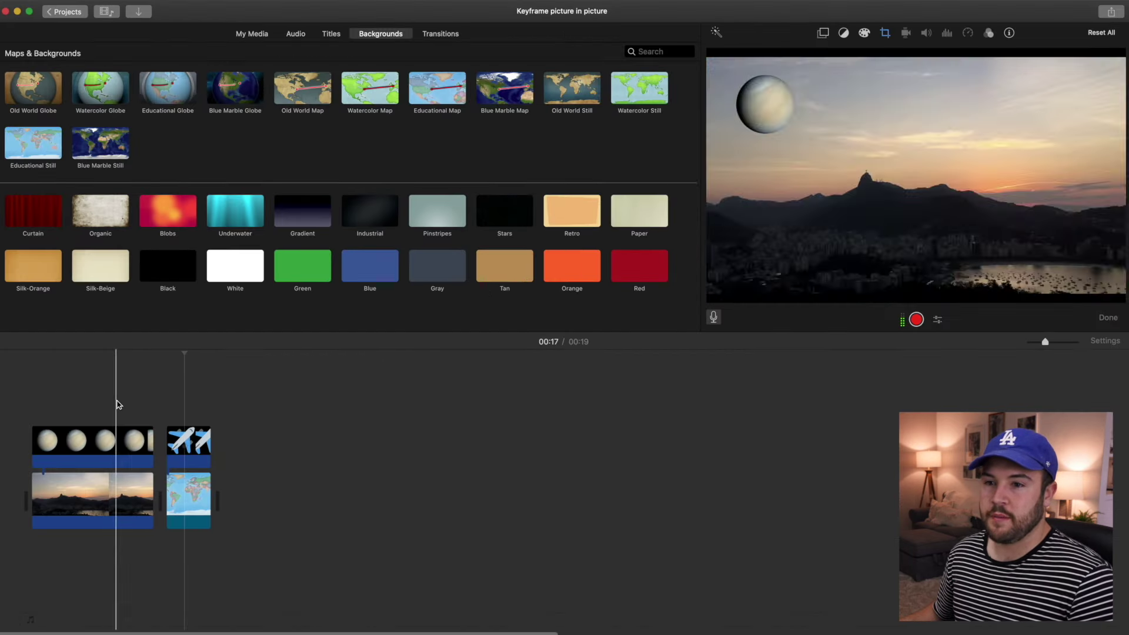
click(185, 447)
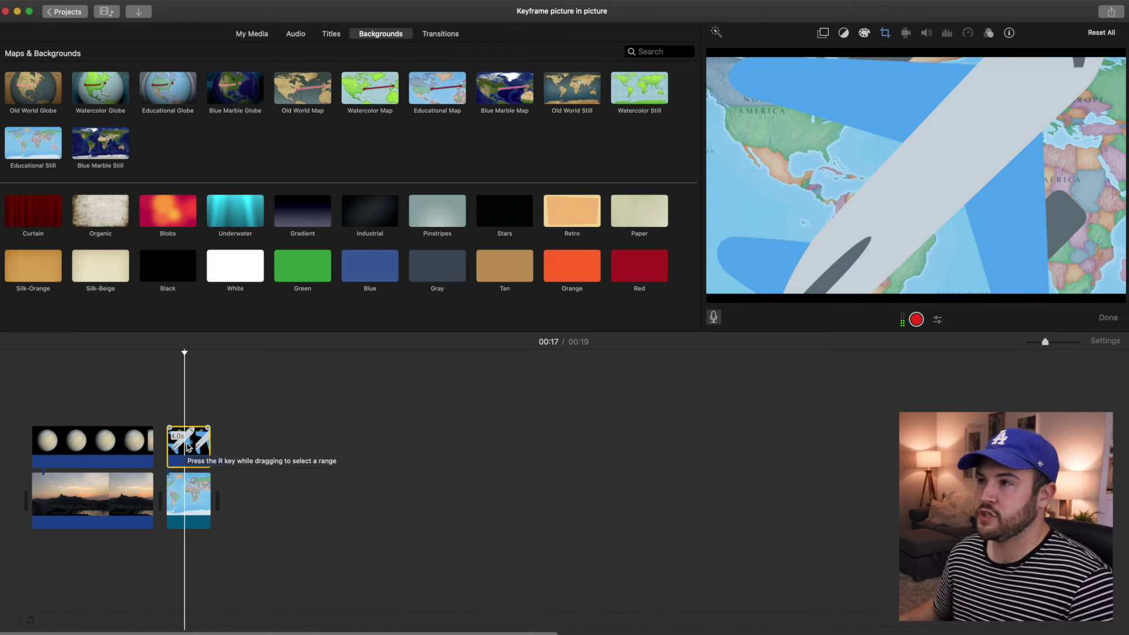
click(884, 33)
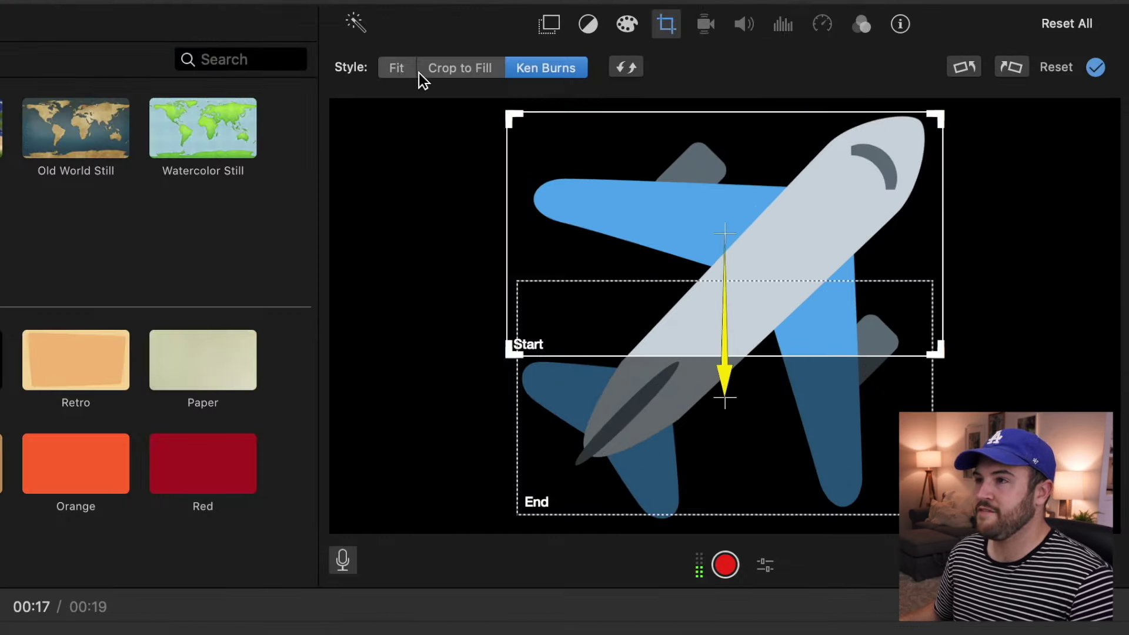
click(406, 69)
Turn the airplane overlay into Picture in Picture with a Dissolve duration of 0 s.
click(552, 24)
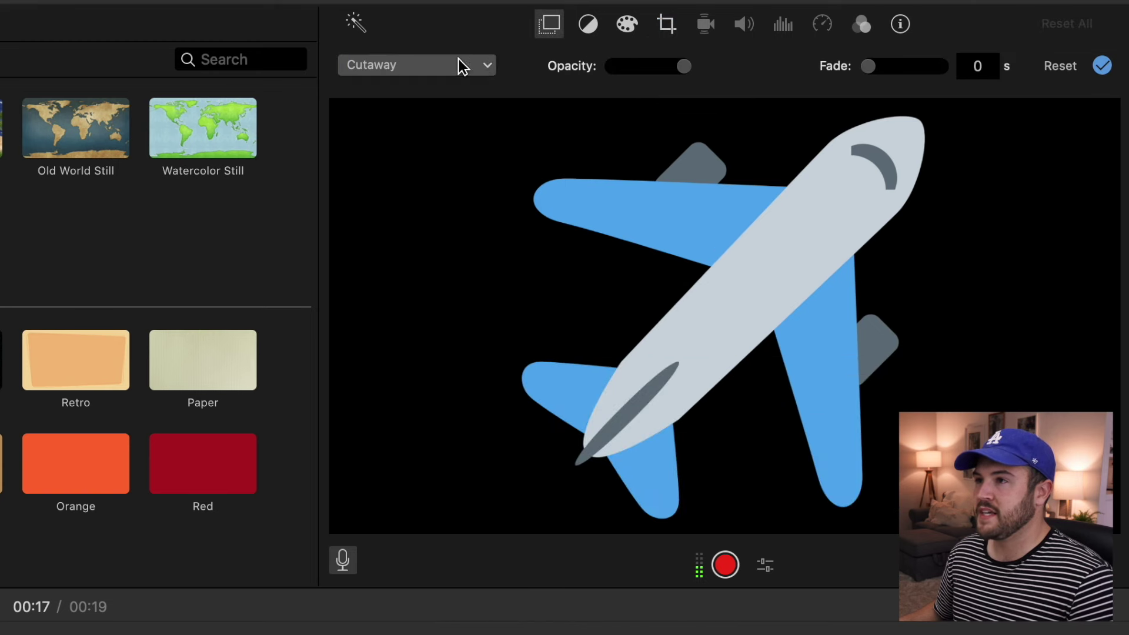
click(456, 64)
click(414, 144)
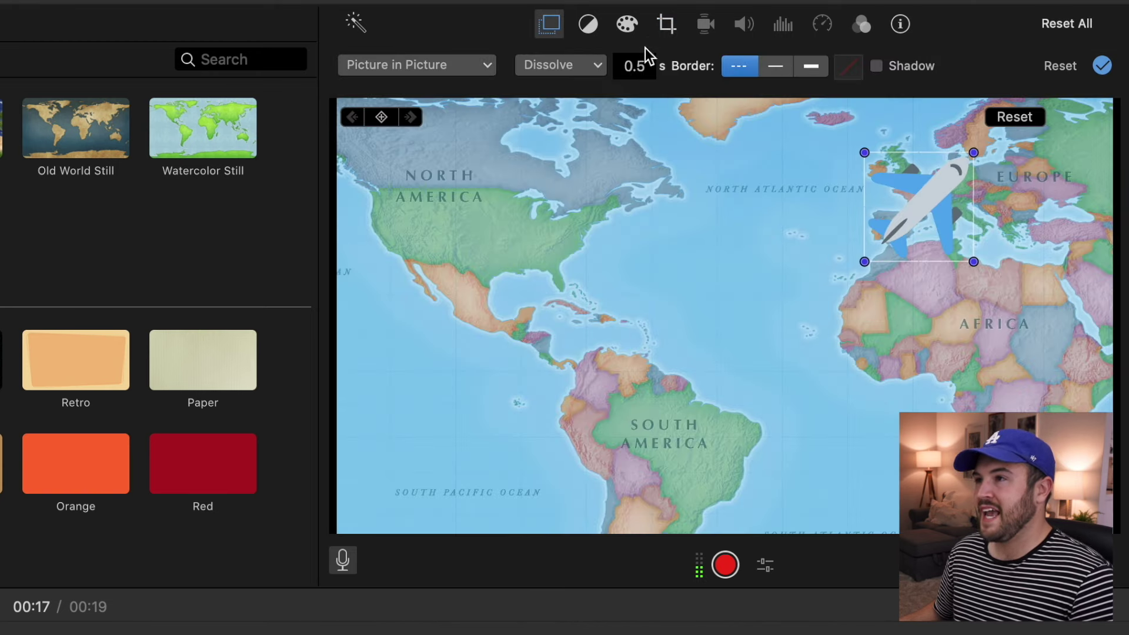
click(637, 65)
text(0)
key(Return)
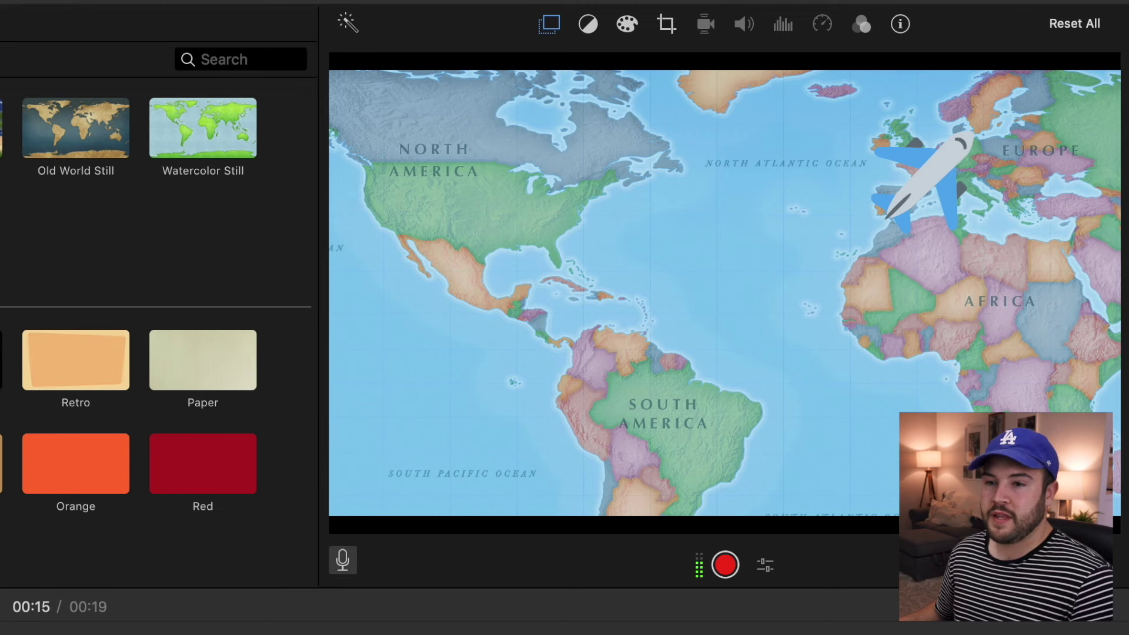
Place the airplane over the west of North America at the clip's start and add a position keyframe there.
click(553, 26)
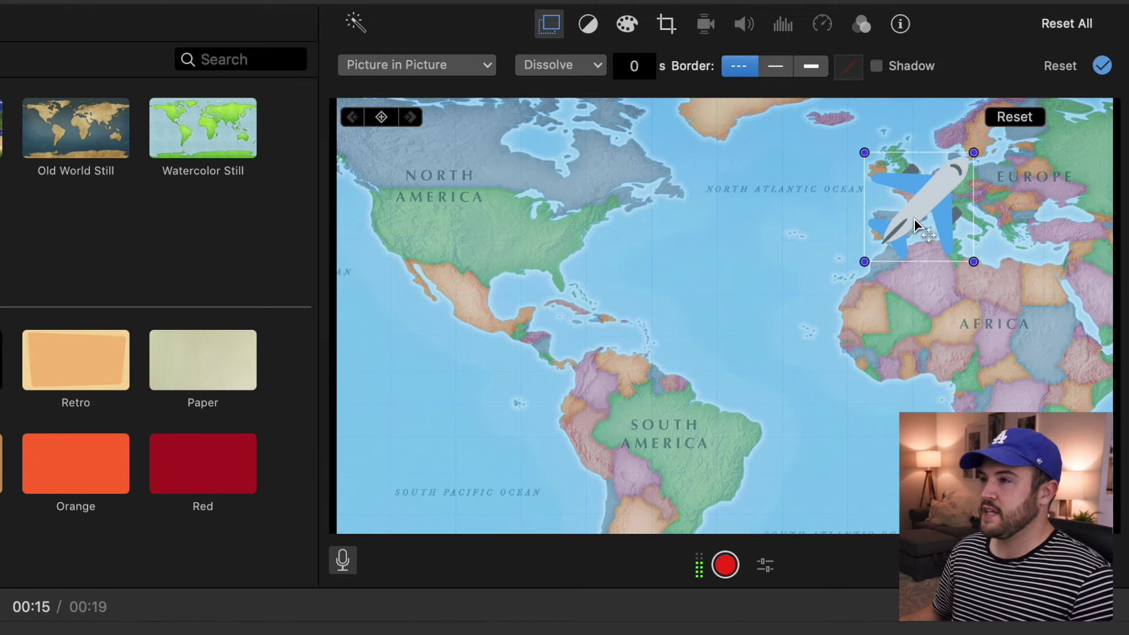
drag(914, 220, 460, 274)
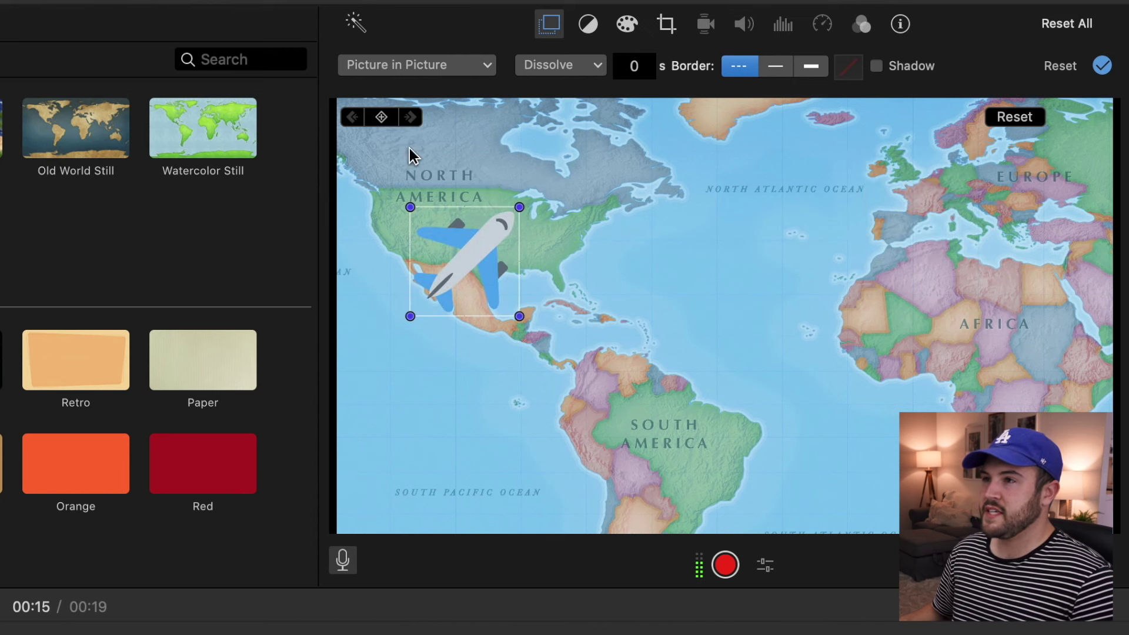
click(382, 116)
drag(464, 264, 437, 221)
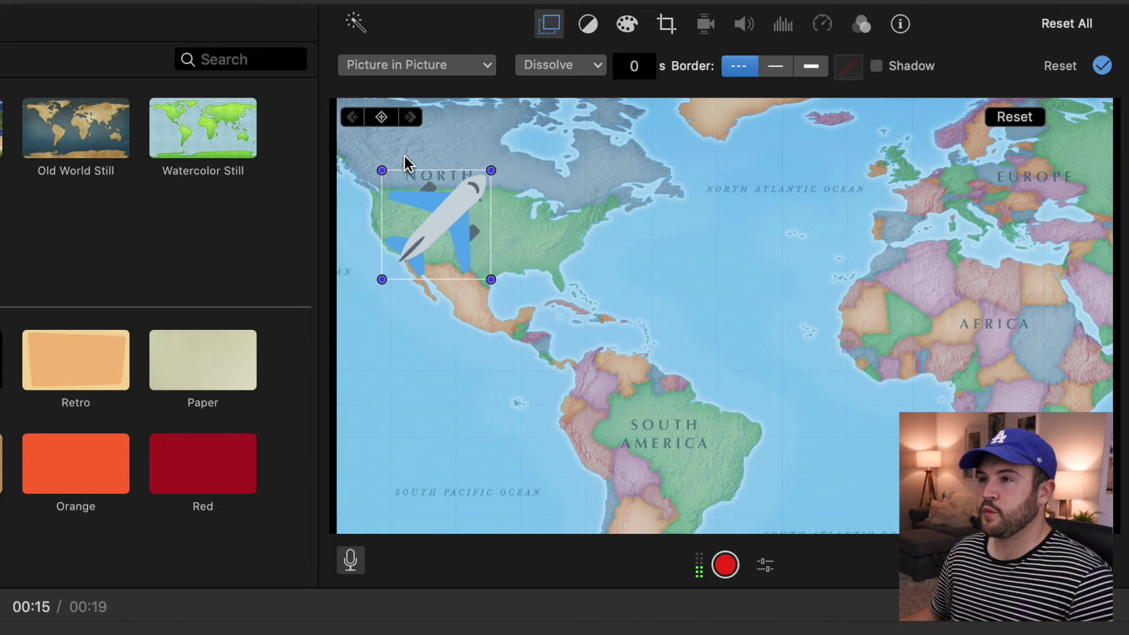
click(382, 116)
drag(436, 218, 436, 222)
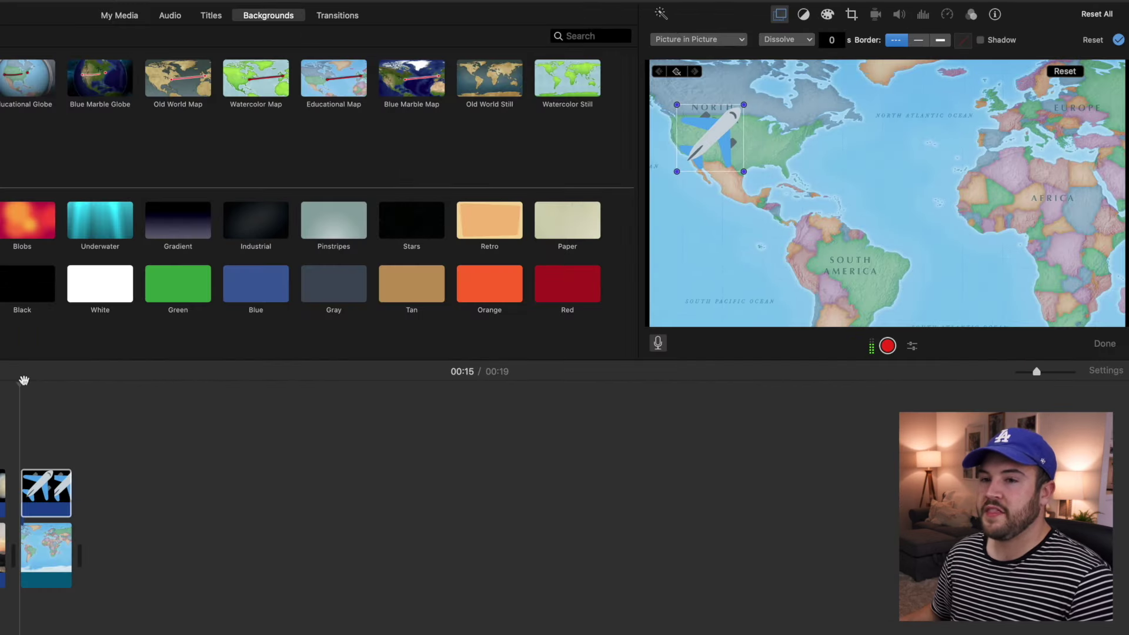
Advance the playhead to 00:17 and add a second keyframe with the airplane positioned over northwestern Africa.
drag(19, 383, 23, 385)
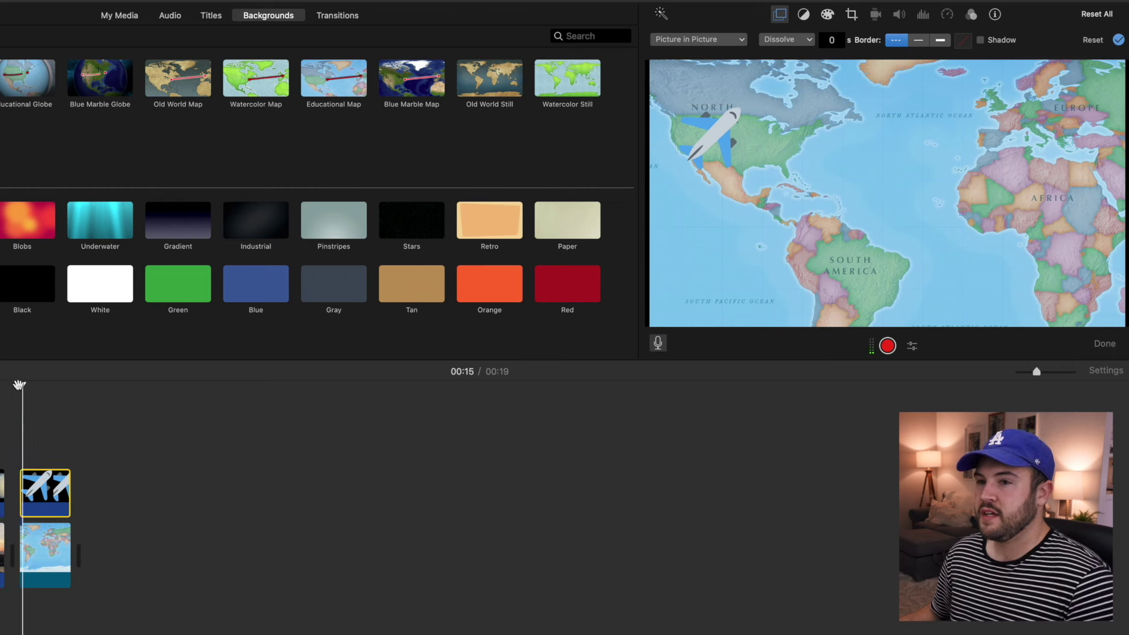
key(space)
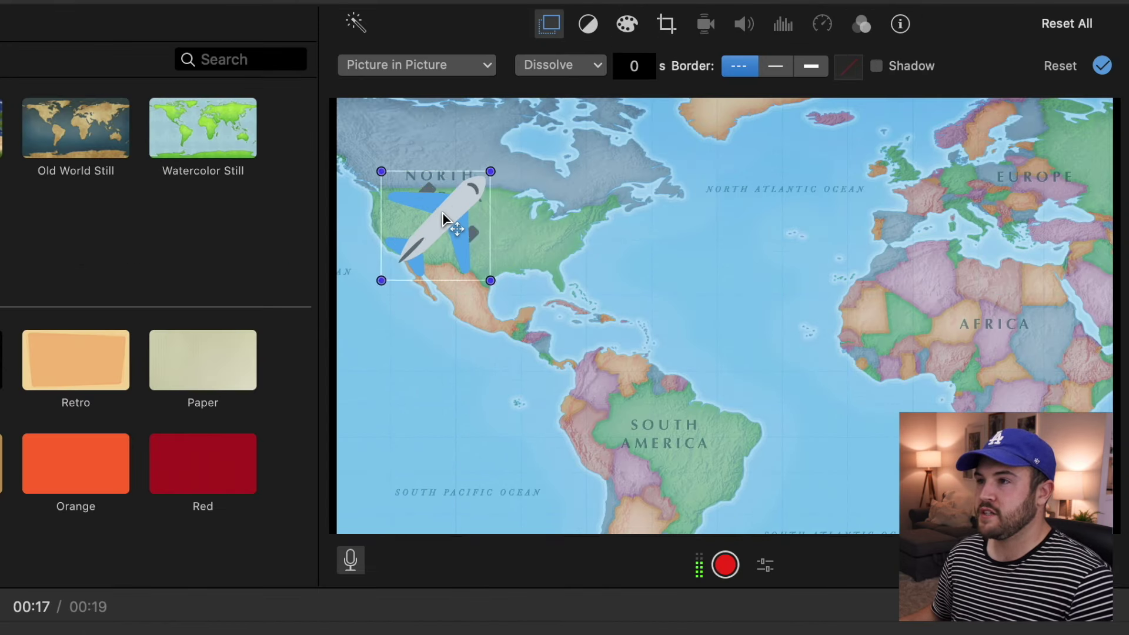
click(715, 130)
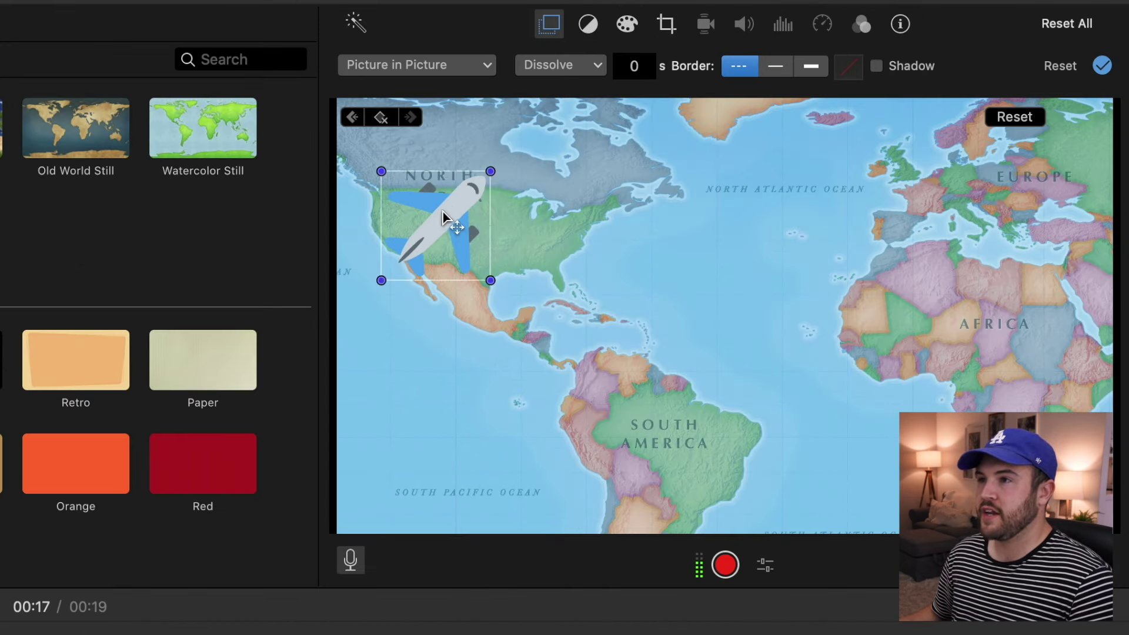
click(437, 220)
drag(438, 220, 915, 306)
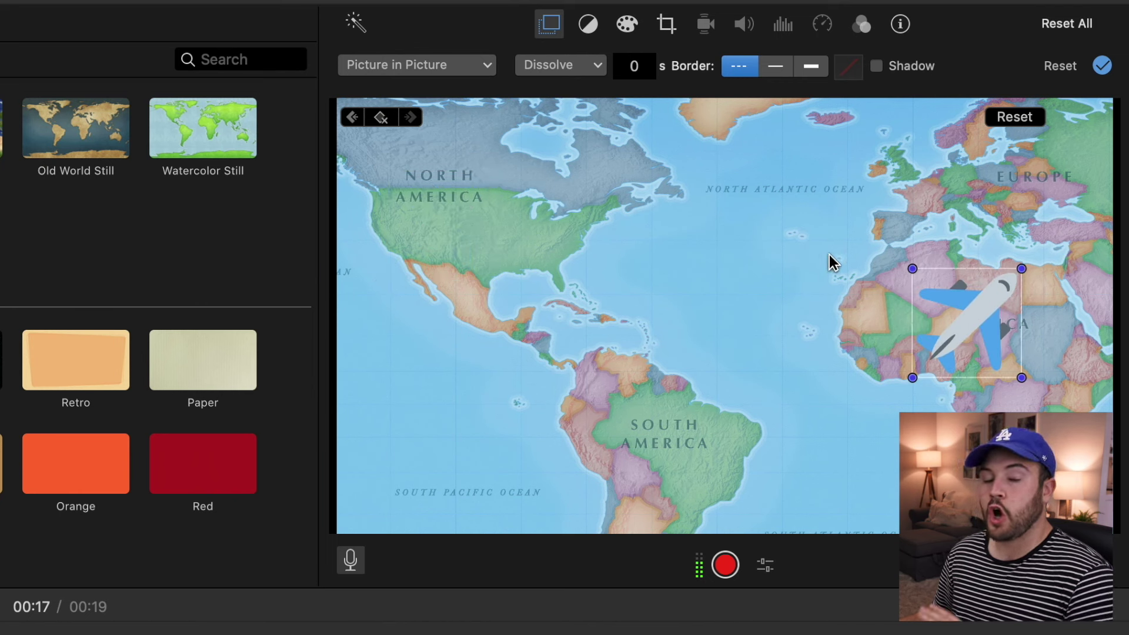
click(380, 120)
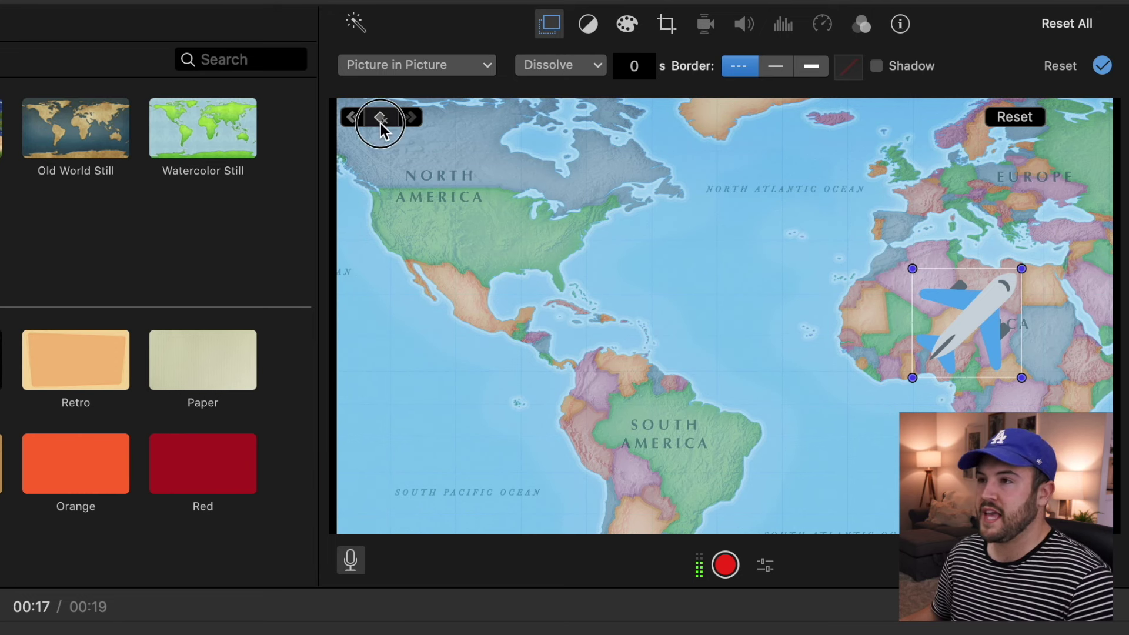
drag(430, 231, 946, 322)
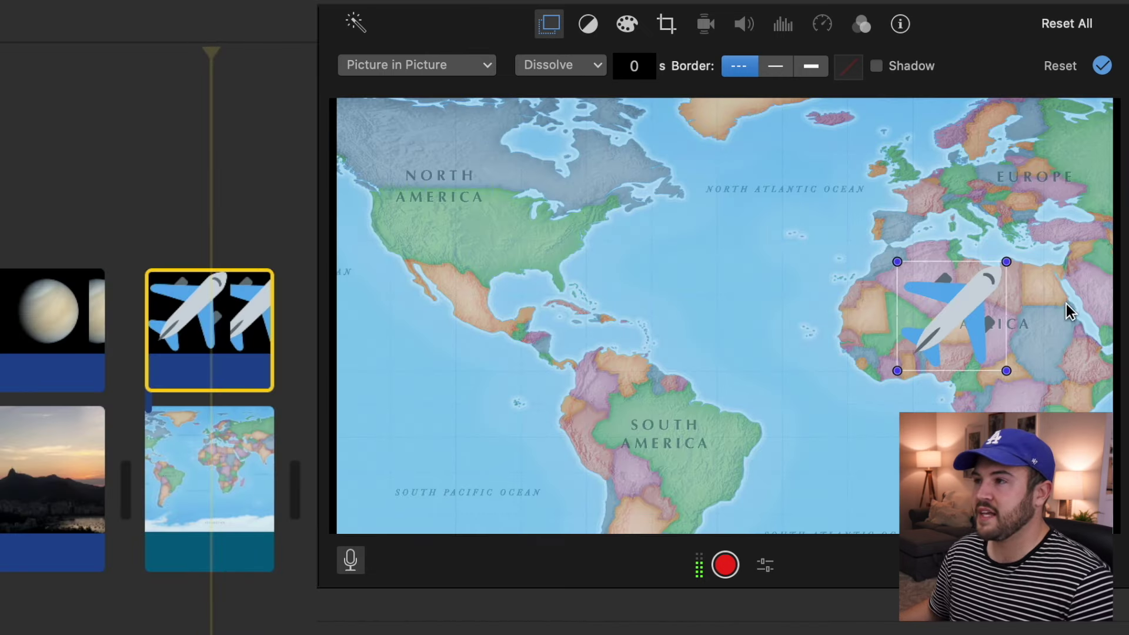
click(956, 308)
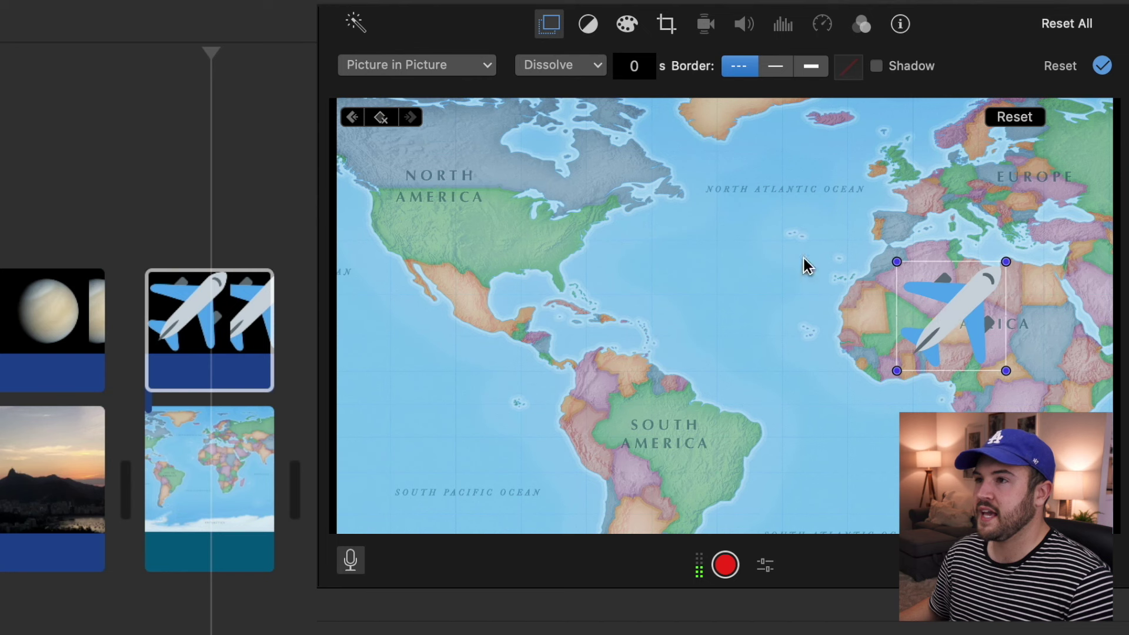
Check the airplane's start and end keyframes, then apply the overlay settings and play back the flight across the map.
click(351, 117)
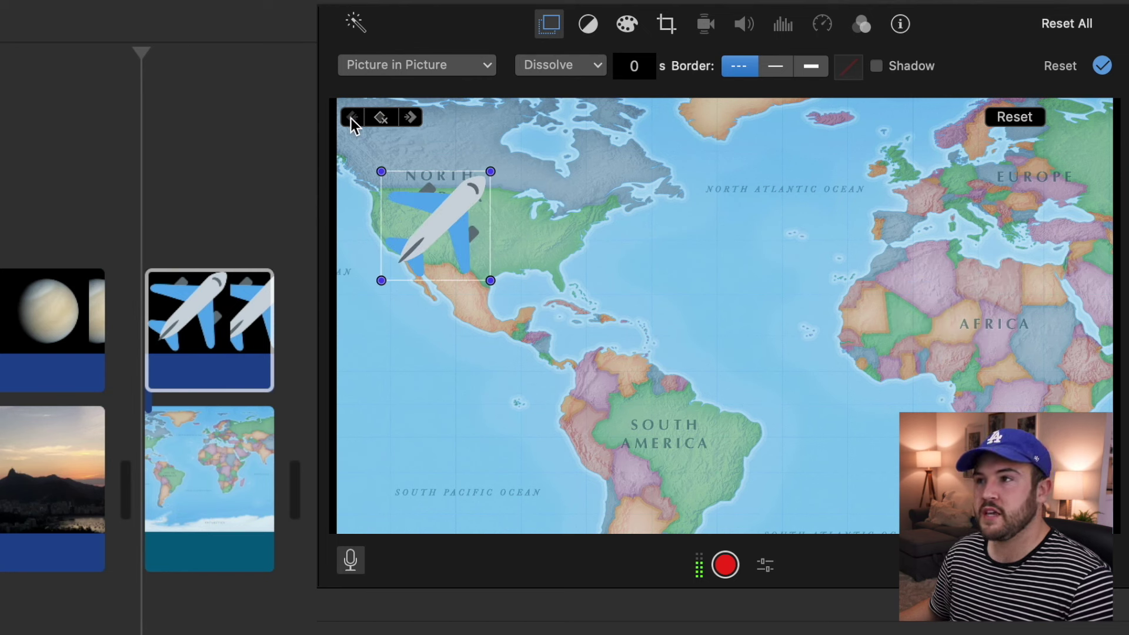
click(411, 117)
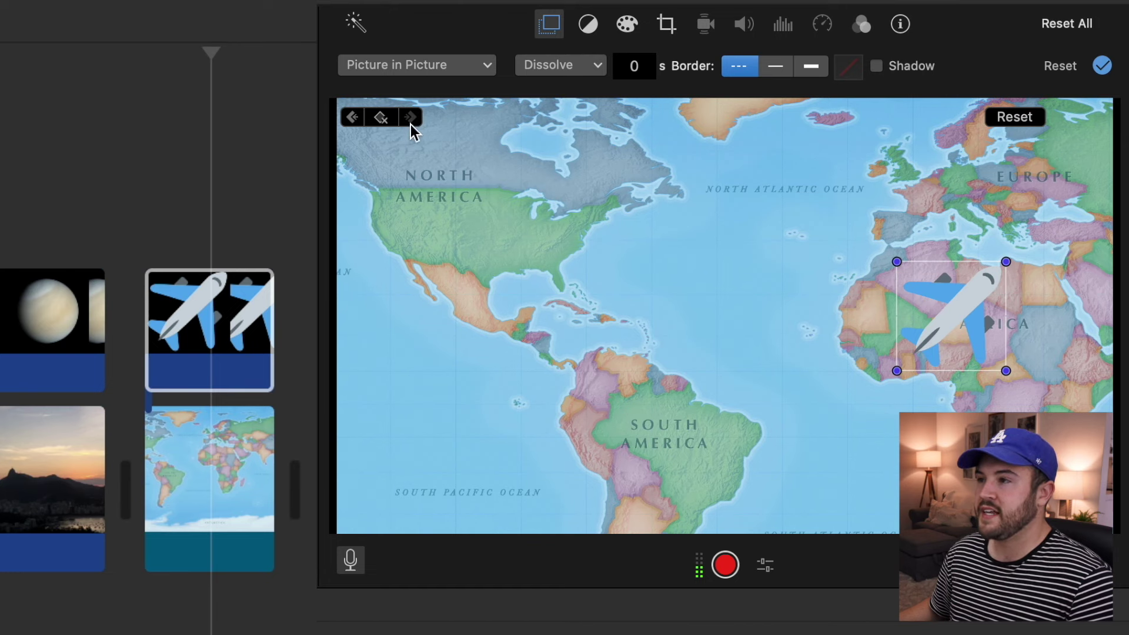
click(1103, 65)
click(147, 97)
key(space)
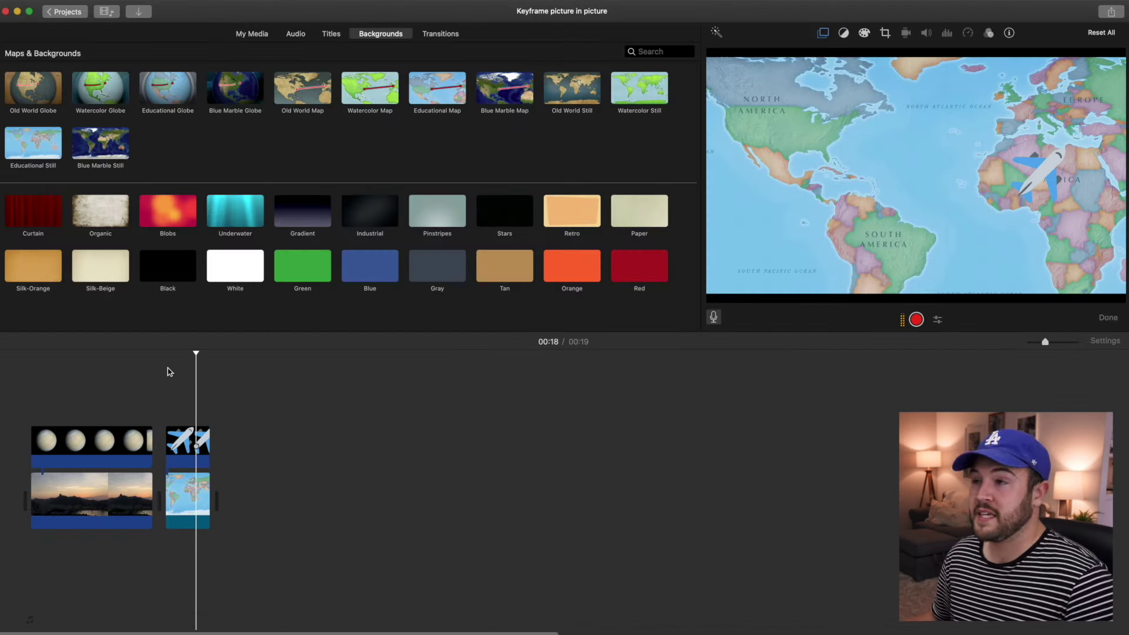
click(167, 371)
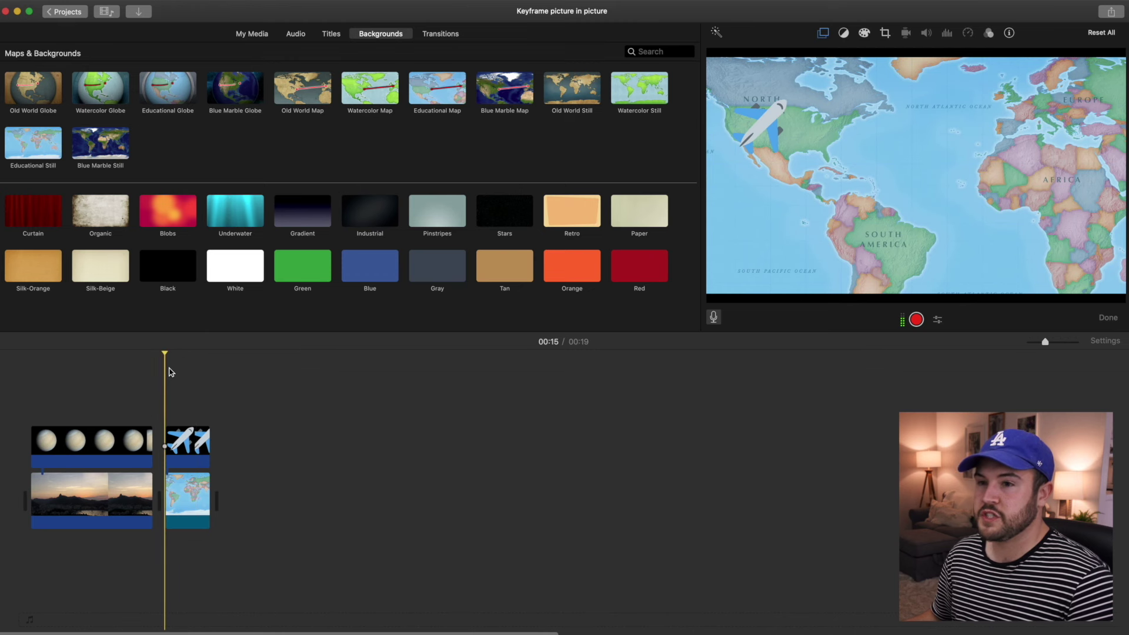
Rotate the airplane overlay's image counterclockwise by 180 degrees.
click(185, 443)
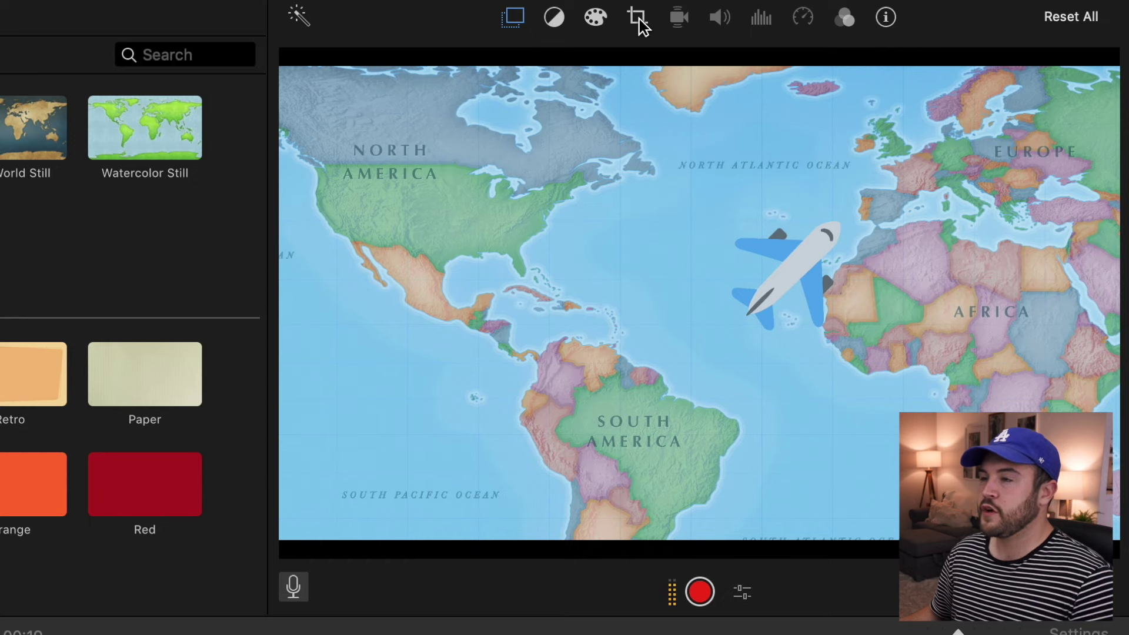
click(638, 17)
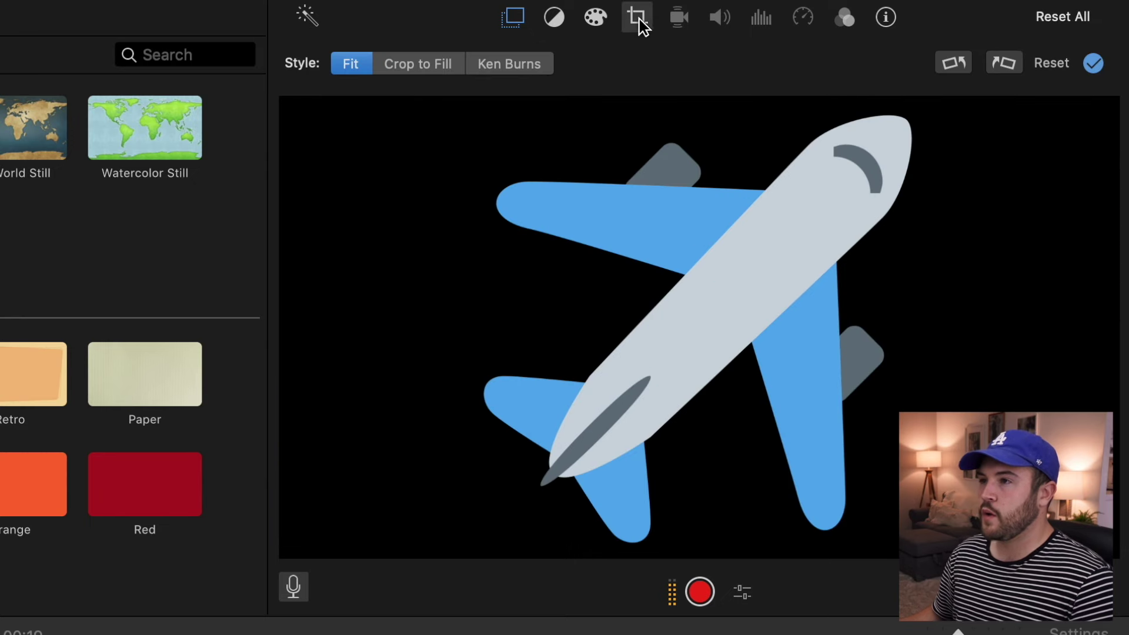
click(952, 64)
click(953, 64)
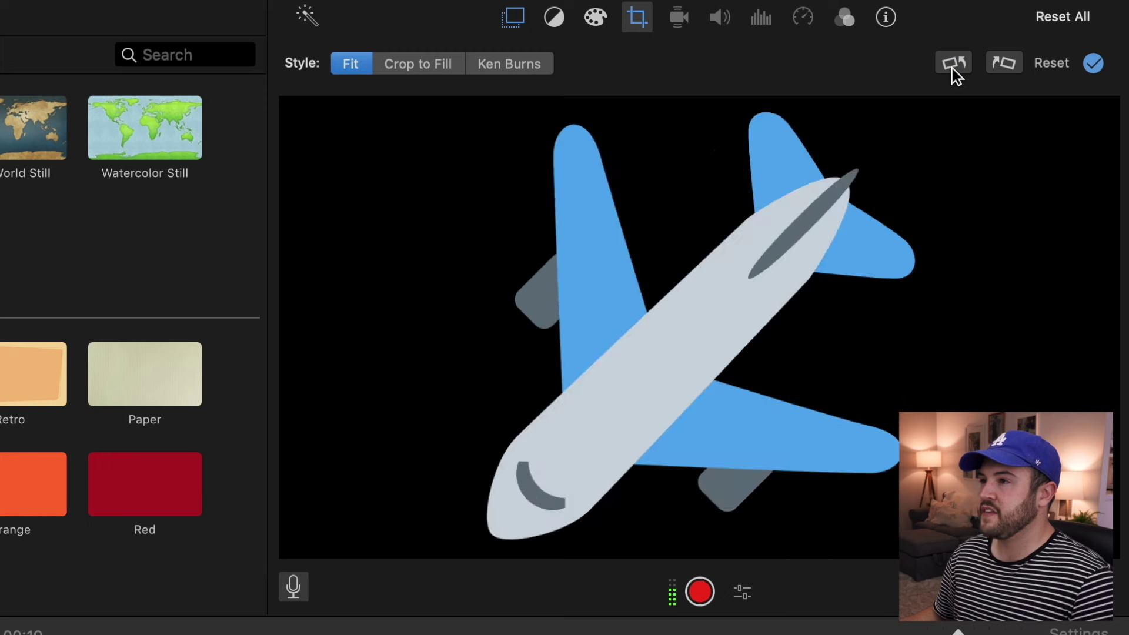
Rotate the airplane image another 90 degrees counterclockwise so it faces lower right, and apply the crop settings.
click(953, 63)
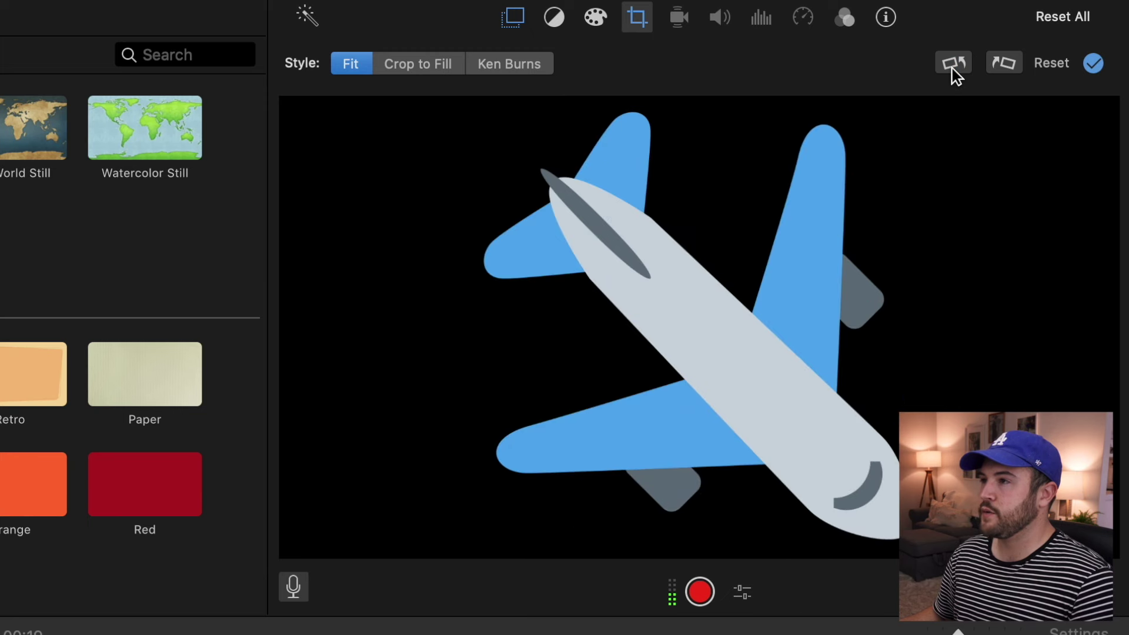
click(1093, 64)
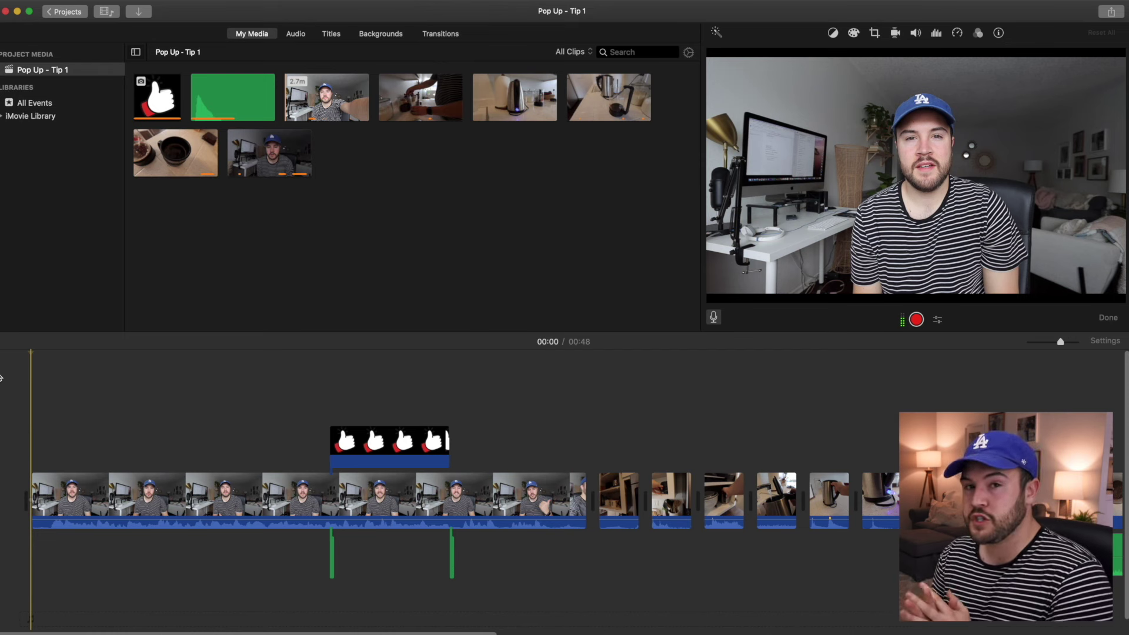
Close the voiceover controls, play and pause the opening of the Pop Up - Tip 1 timeline, and return the playhead to the start.
key(v)
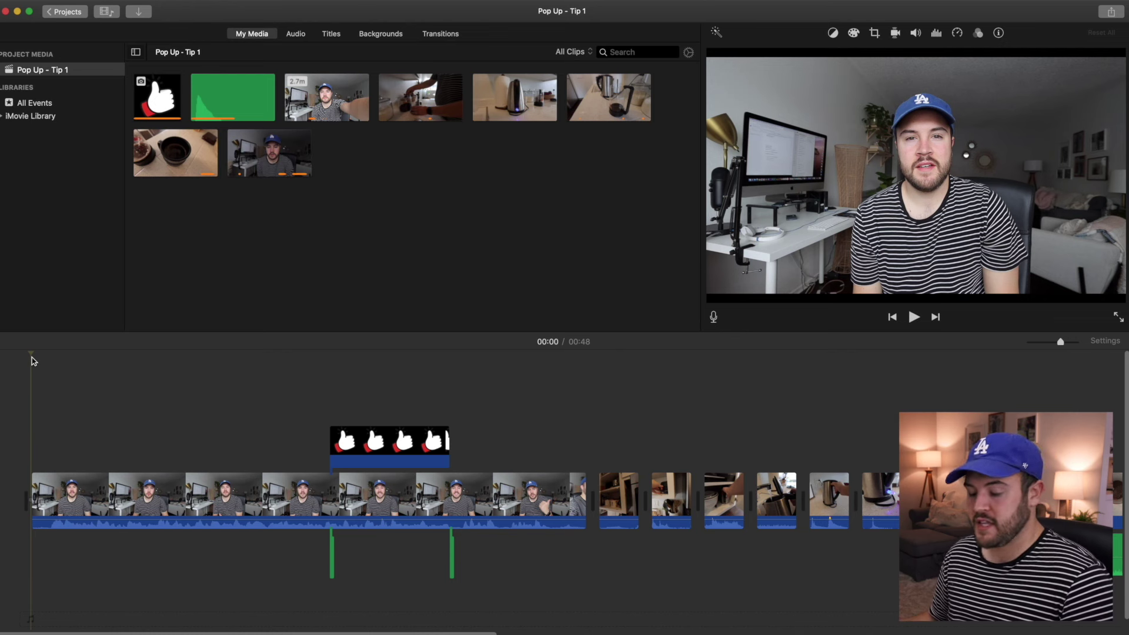
key(space)
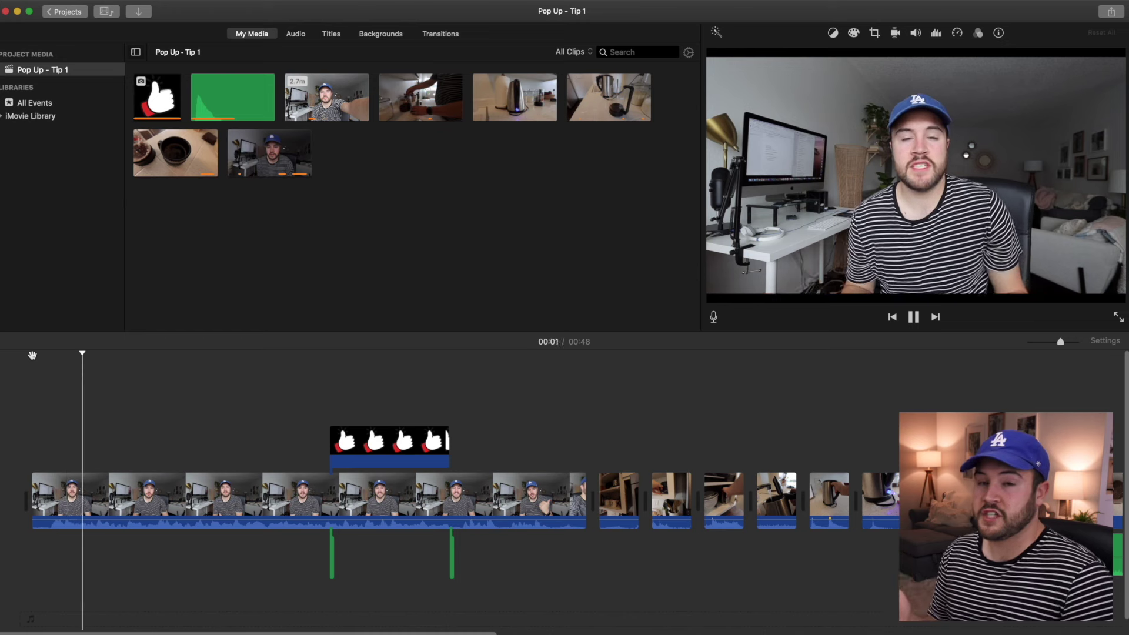
key(space)
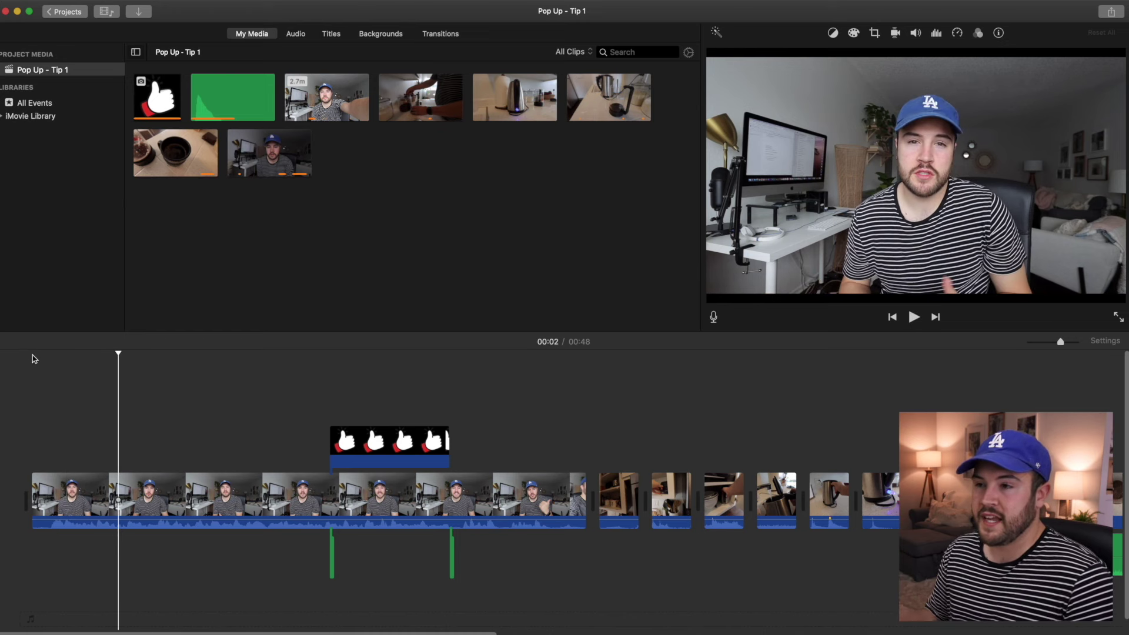
click(913, 317)
click(914, 318)
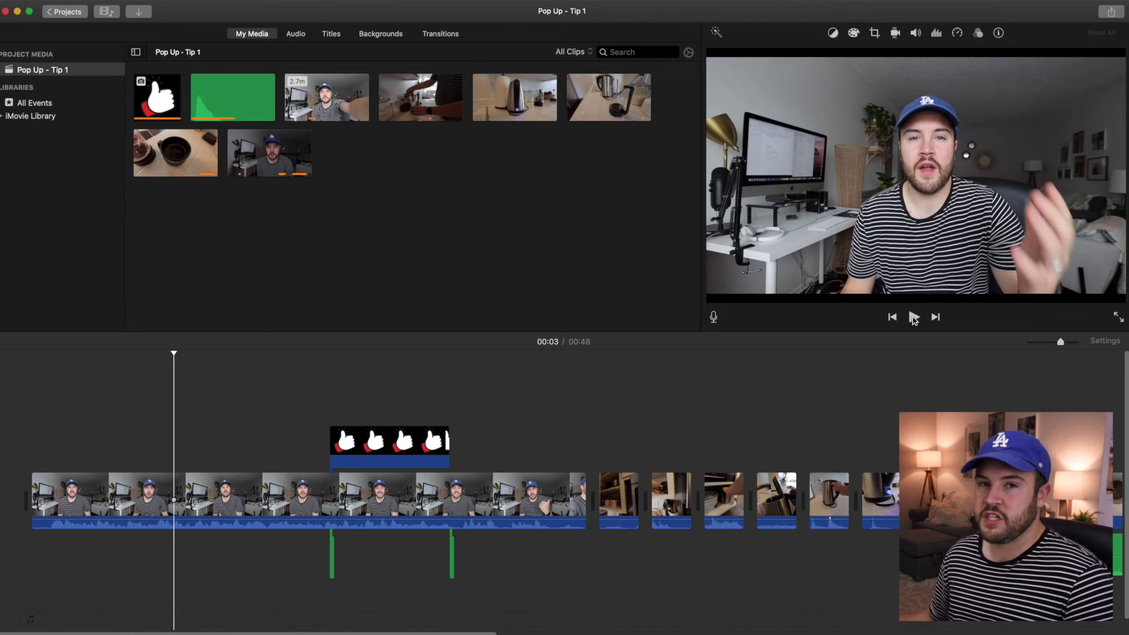
click(31, 374)
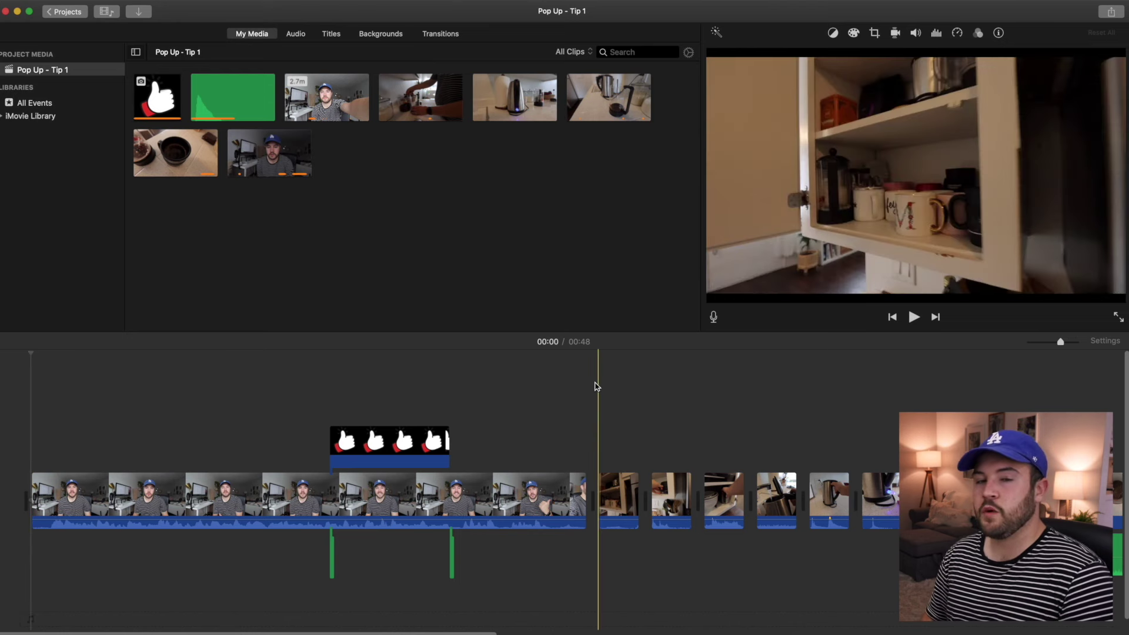
Set the playhead at the start of the first cabinet clip and zoom the timeline in and out around it.
click(596, 386)
mouse_move(1061, 344)
mouse_down()
mouse_move(1077, 344)
mouse_move(1035, 344)
mouse_move(1076, 344)
mouse_up()
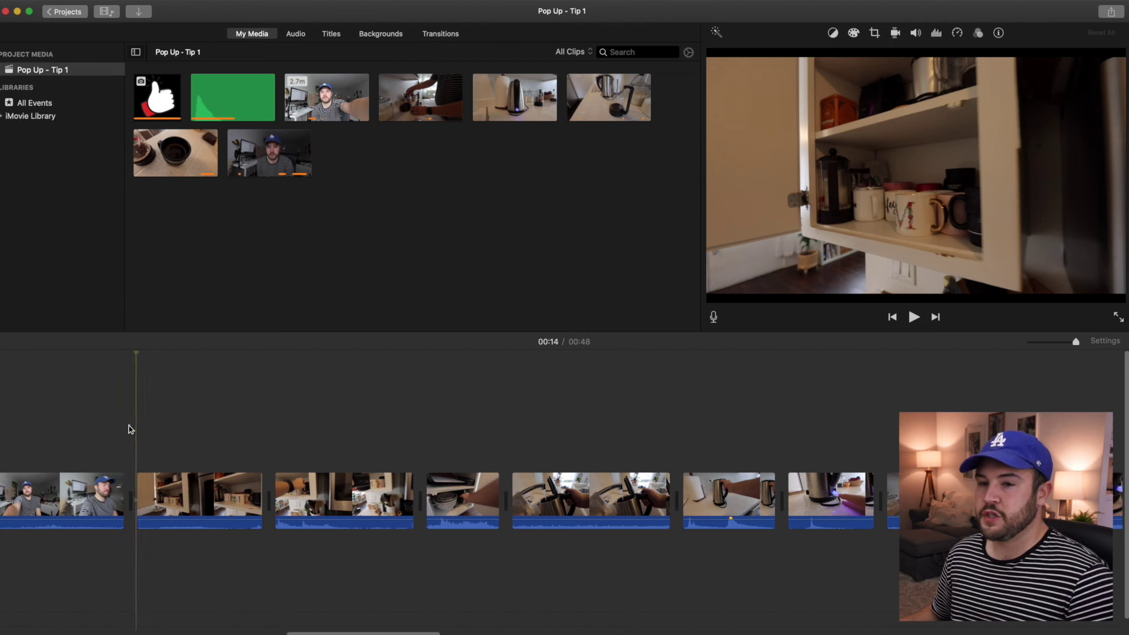
key(super+minus)
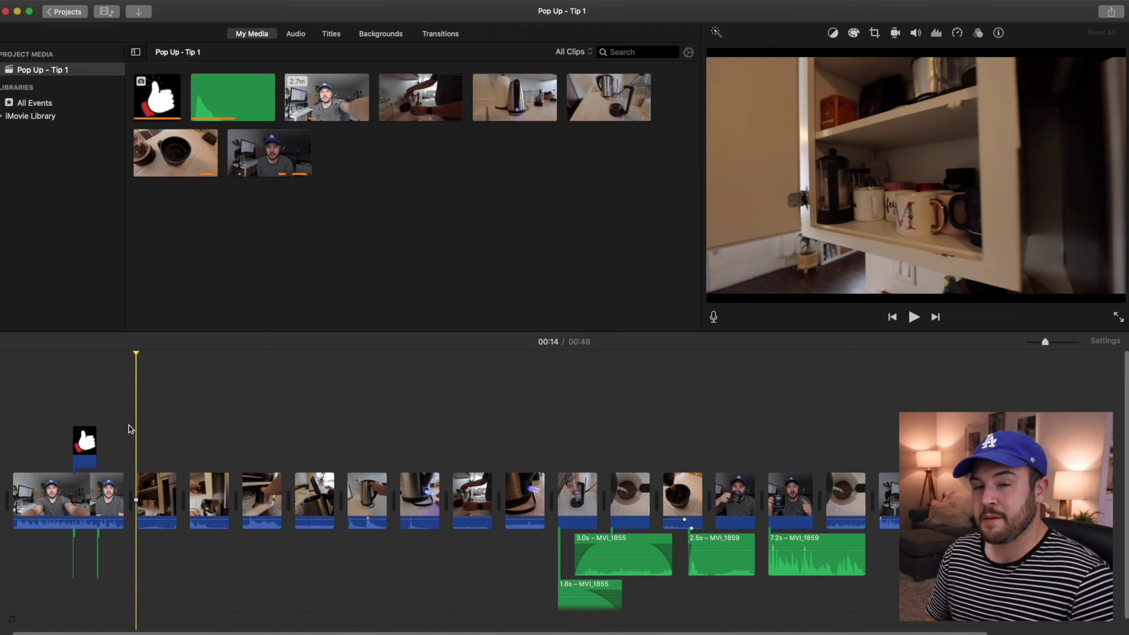
key(super+equal)
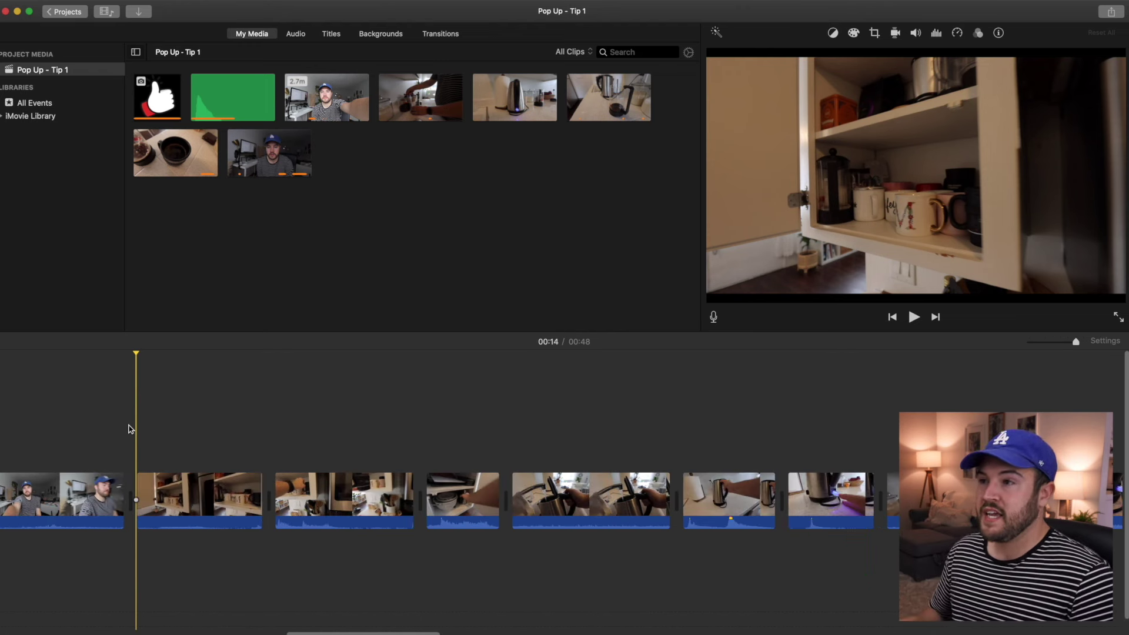
drag(137, 500, 306, 502)
key(super+minus)
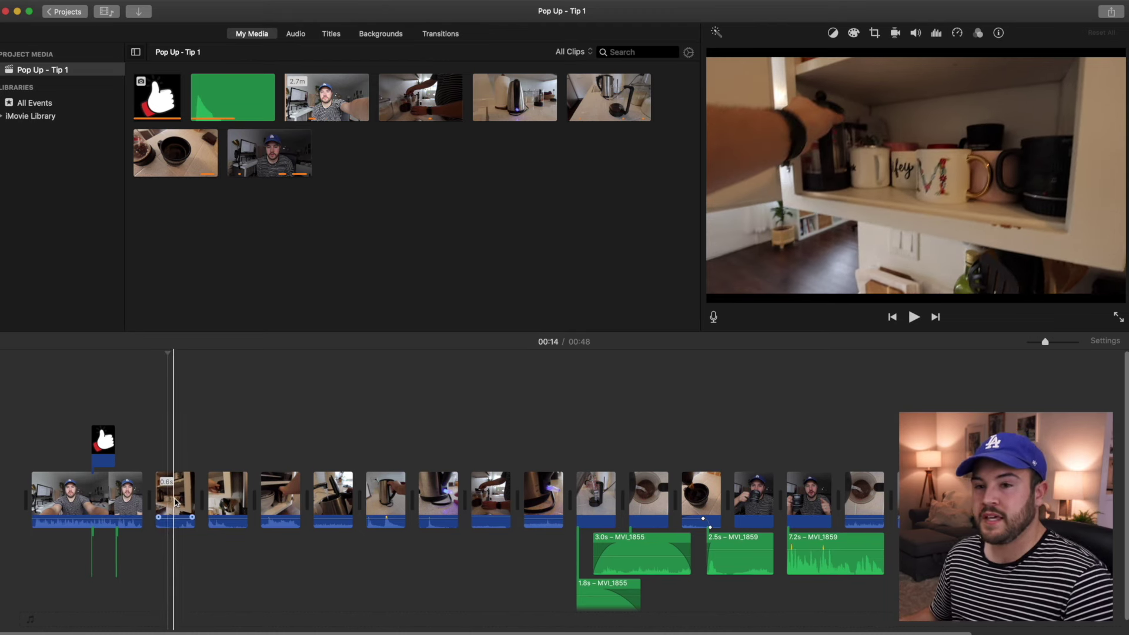
Copy the first cabinet clip, paste the copy directly after the original, and delete the pasted clip again.
click(175, 493)
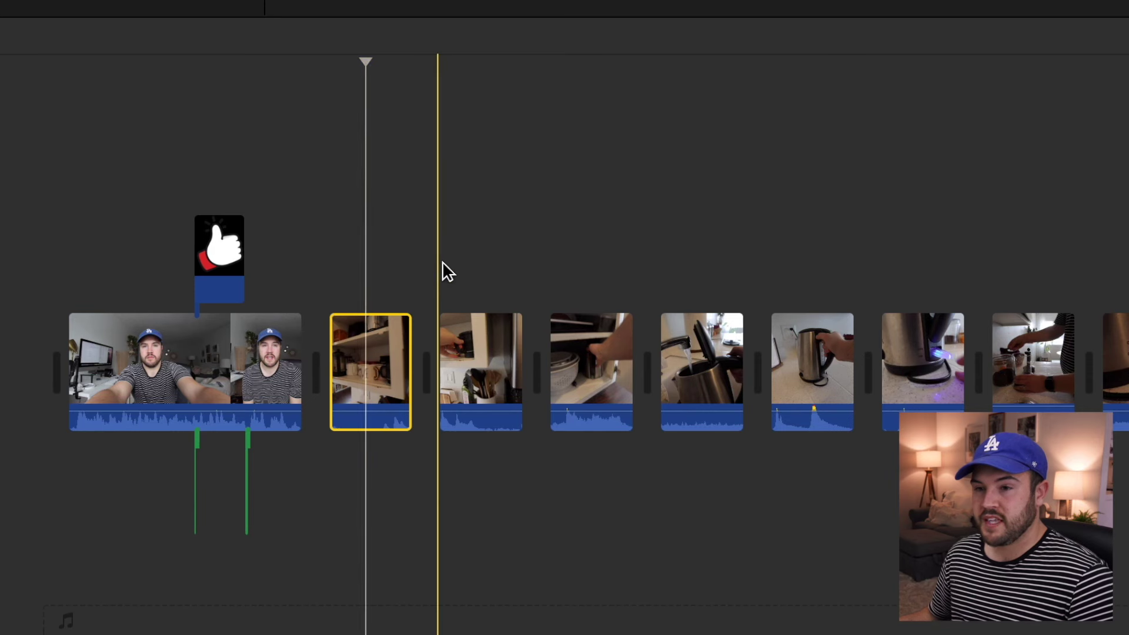
click(203, 446)
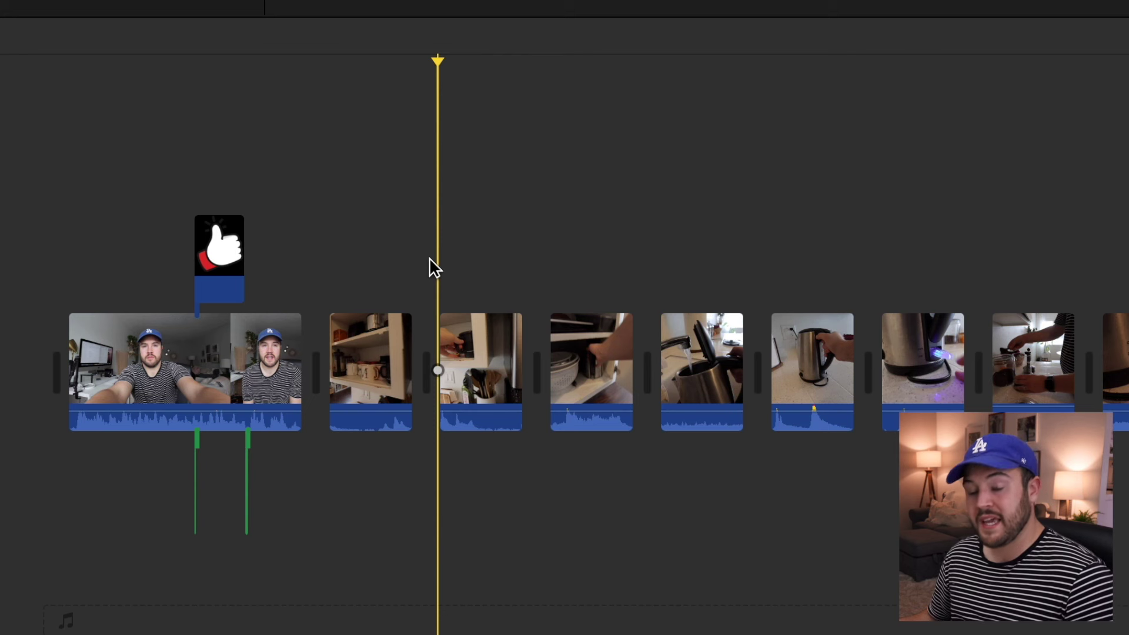
key(super+v)
click(464, 255)
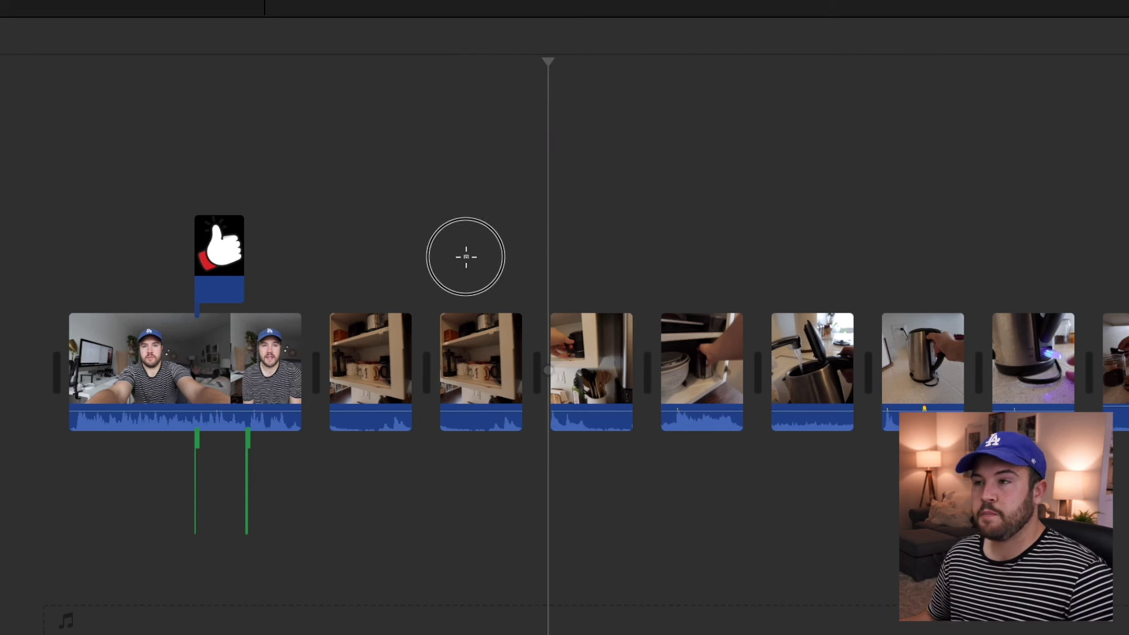
click(467, 366)
key(Delete)
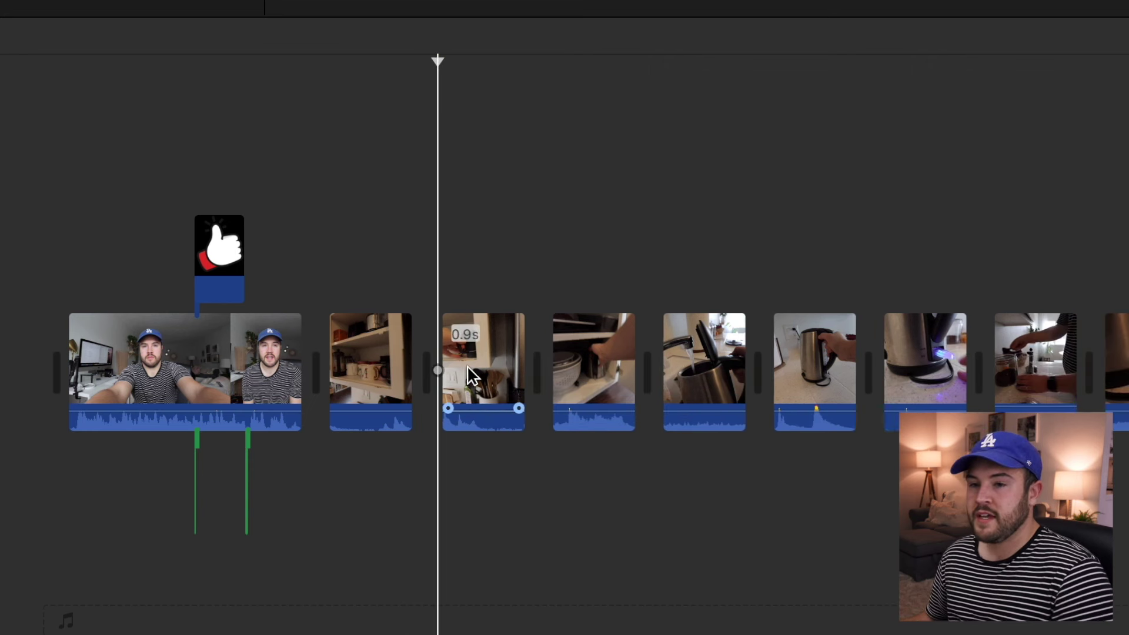
Apply a tighter Crop to Fill to the first cabinet clip and play it back.
click(368, 365)
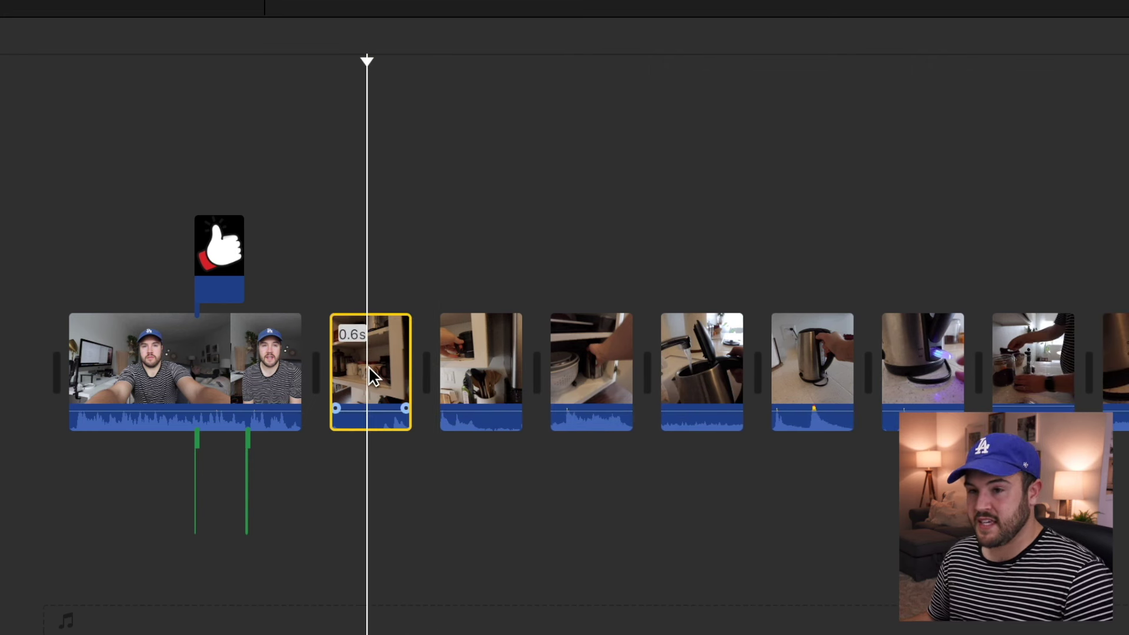
click(463, 355)
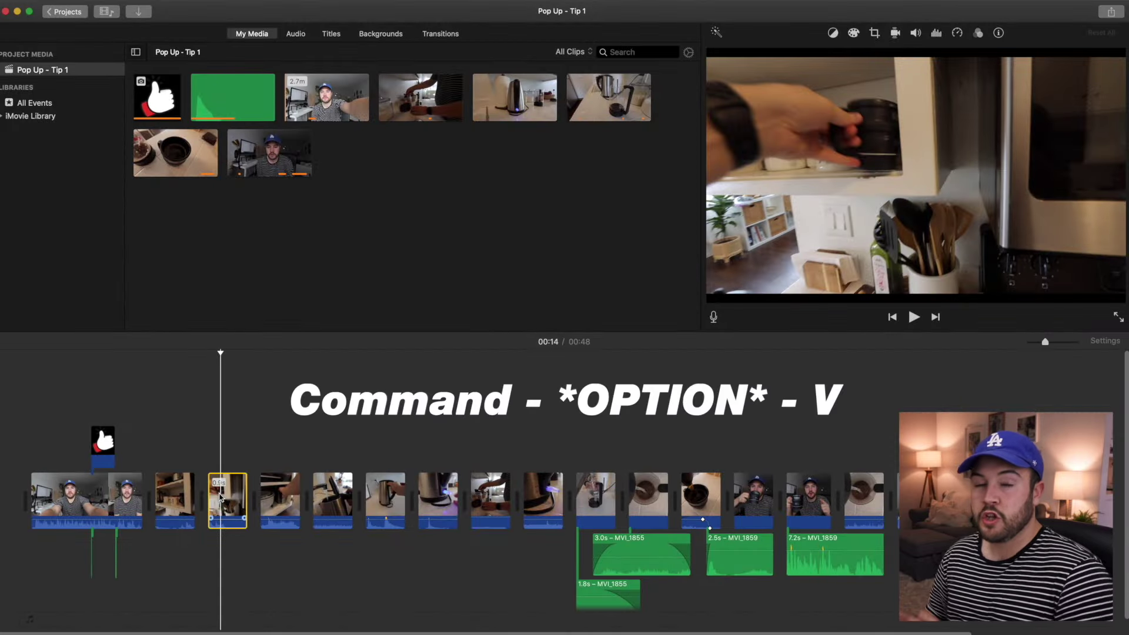
click(177, 500)
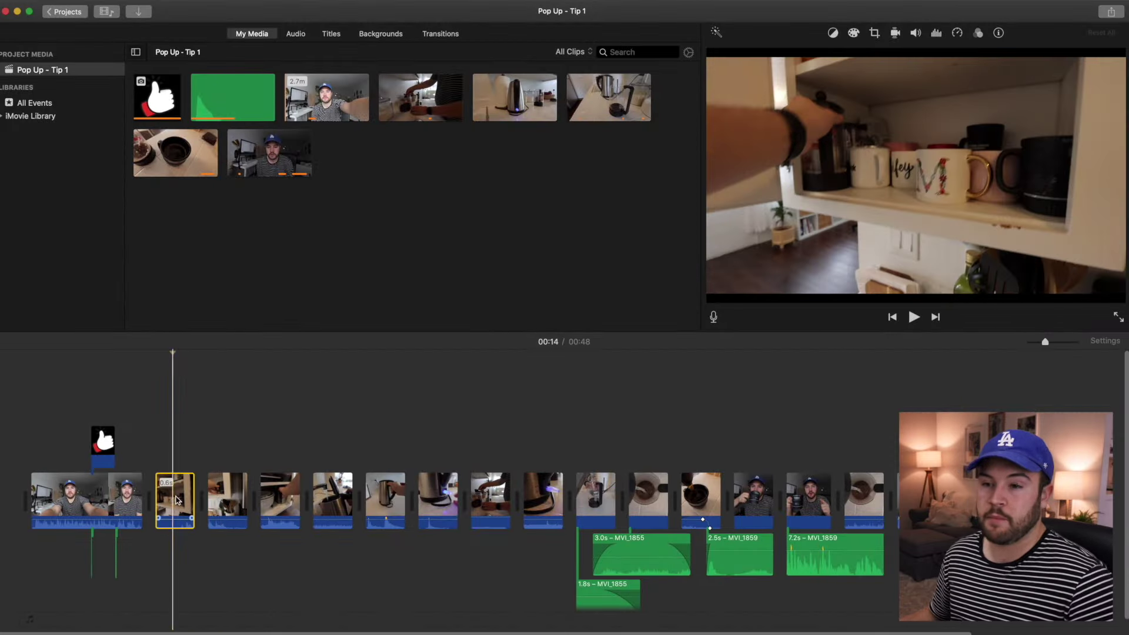
click(874, 32)
click(775, 56)
key(space)
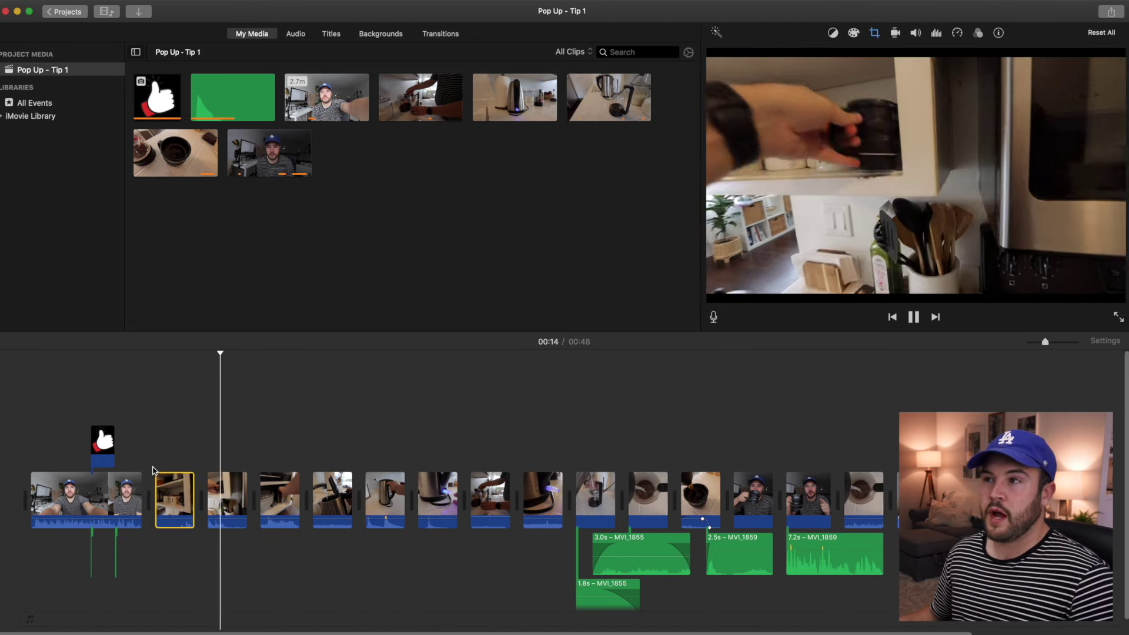
Copy the first cabinet clip's adjustments and paste only its crop onto the clip that follows.
click(225, 500)
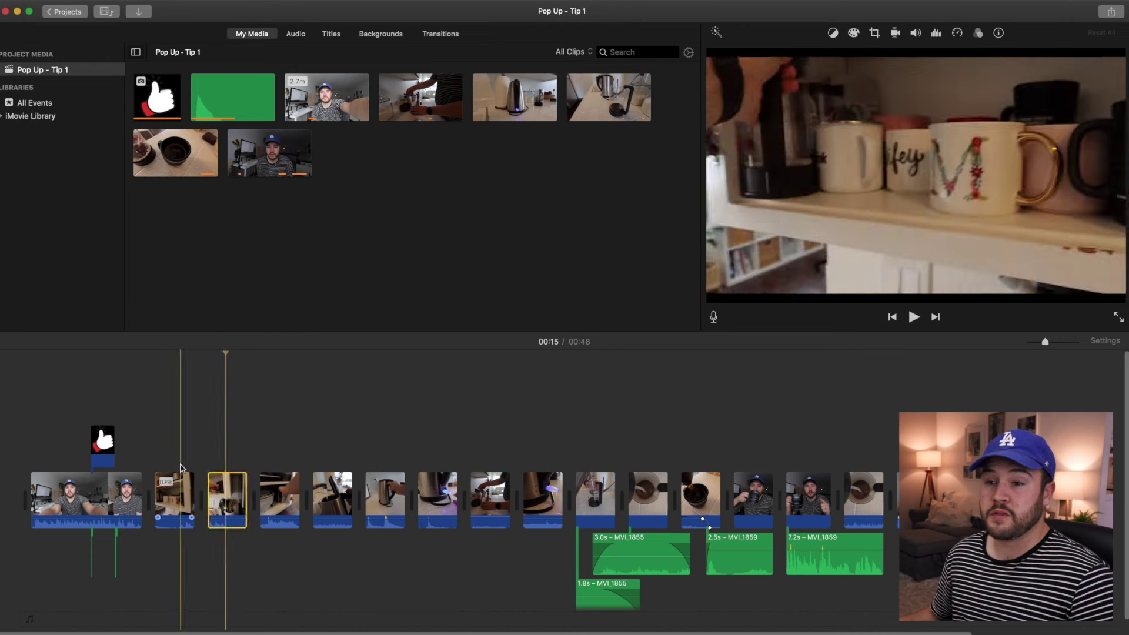
click(177, 491)
click(219, 492)
click(220, 495)
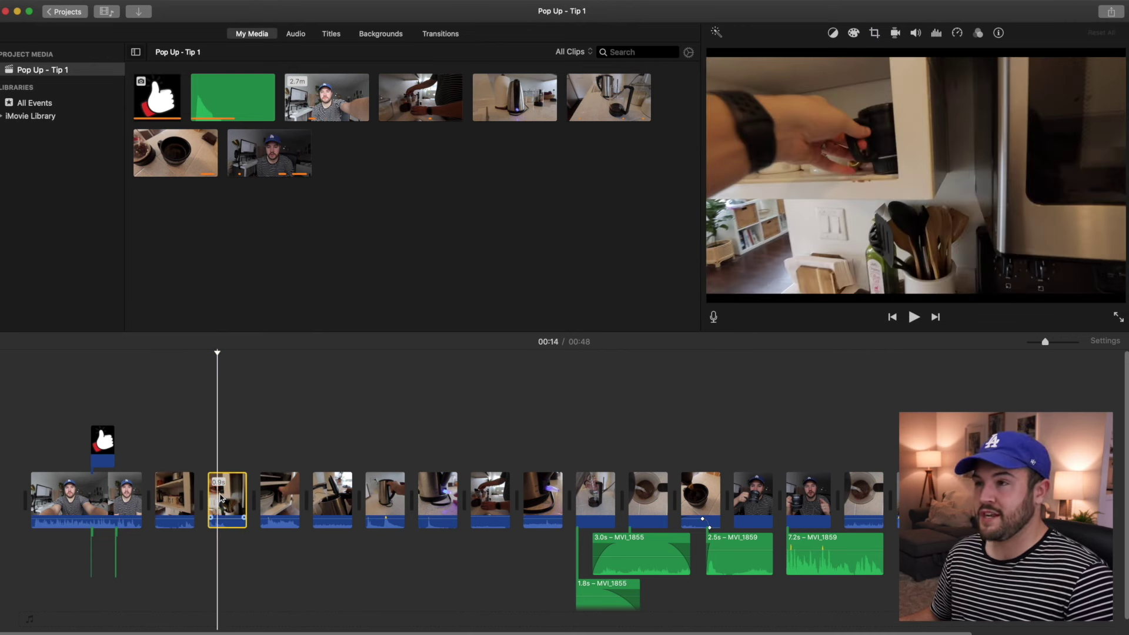
key(super+alt+r)
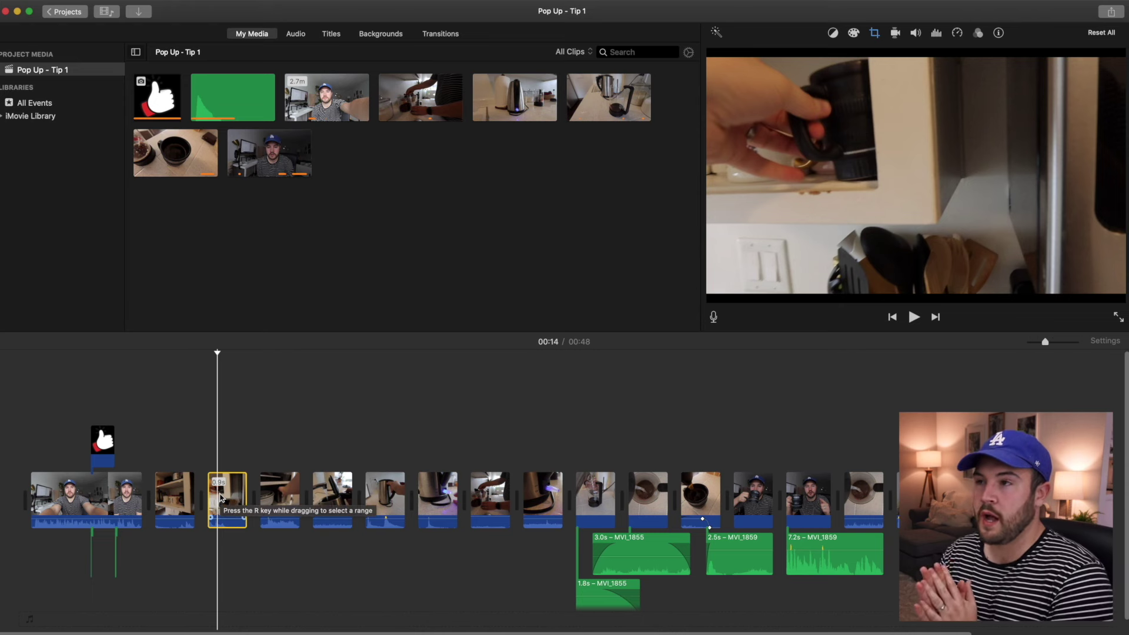
Lower the colander cabinet clip's volume to 0% and paste that volume adjustment onto the five following clips.
click(274, 513)
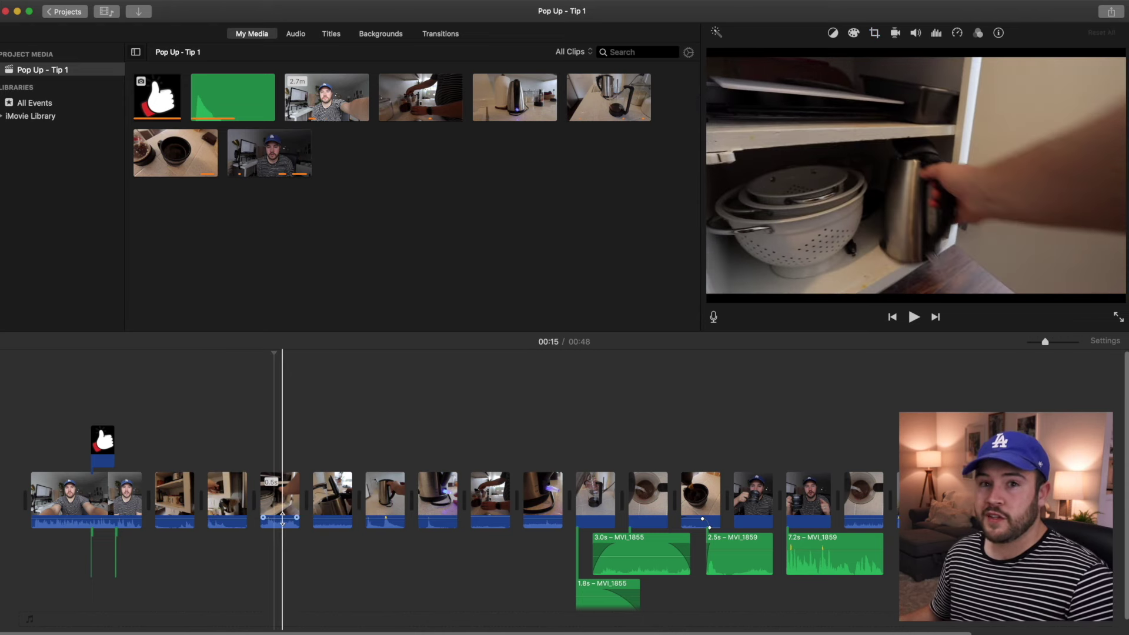
click(282, 518)
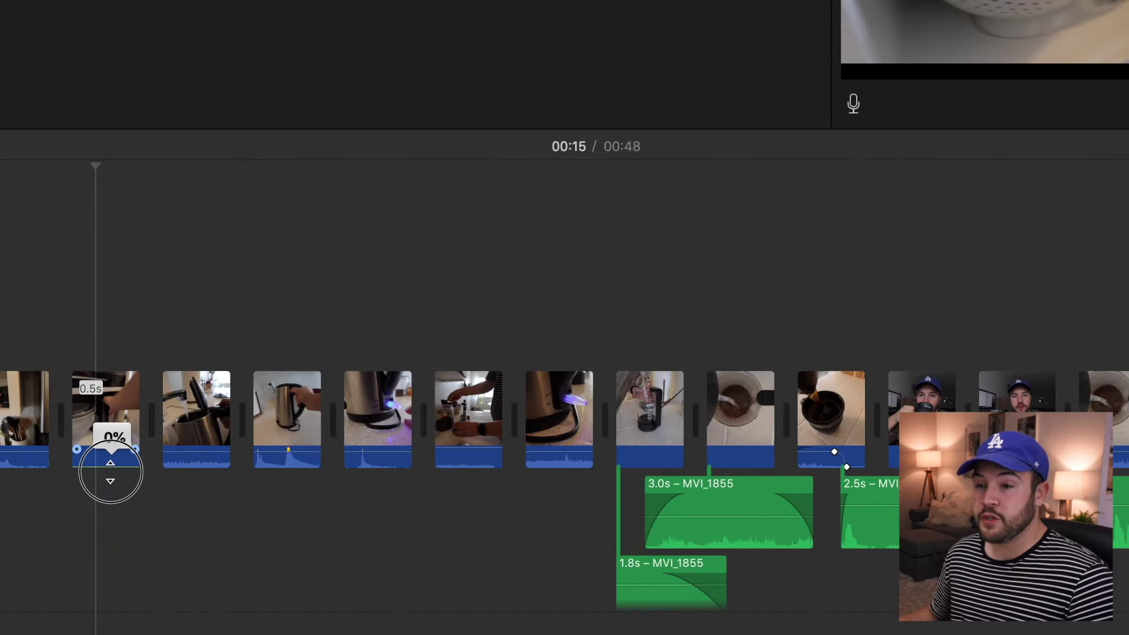
click(99, 403)
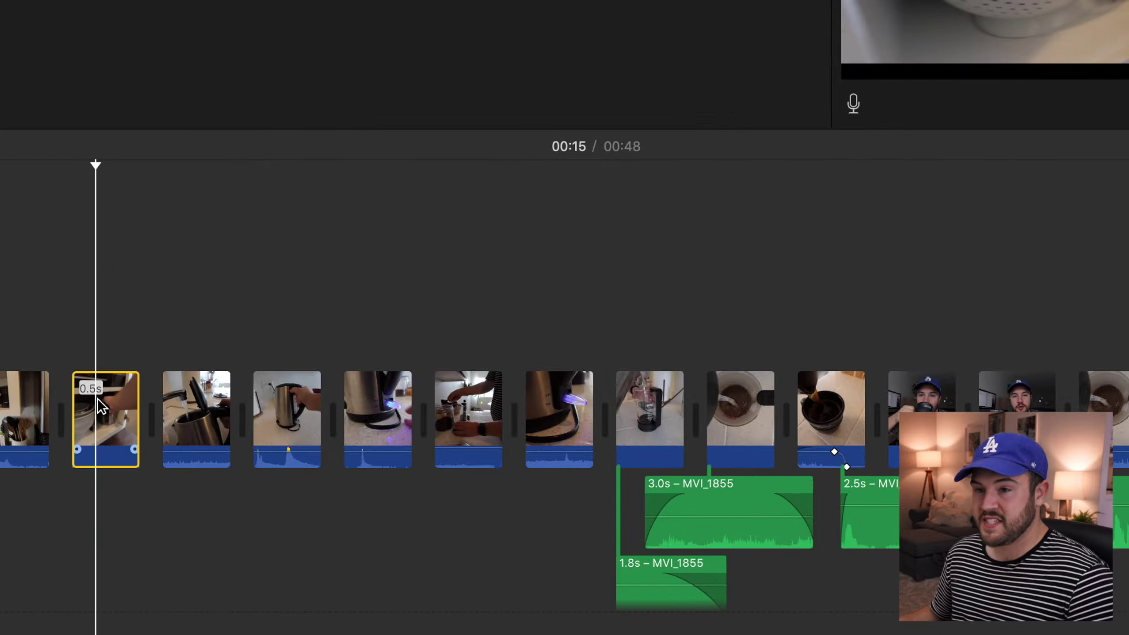
drag(166, 343, 559, 425)
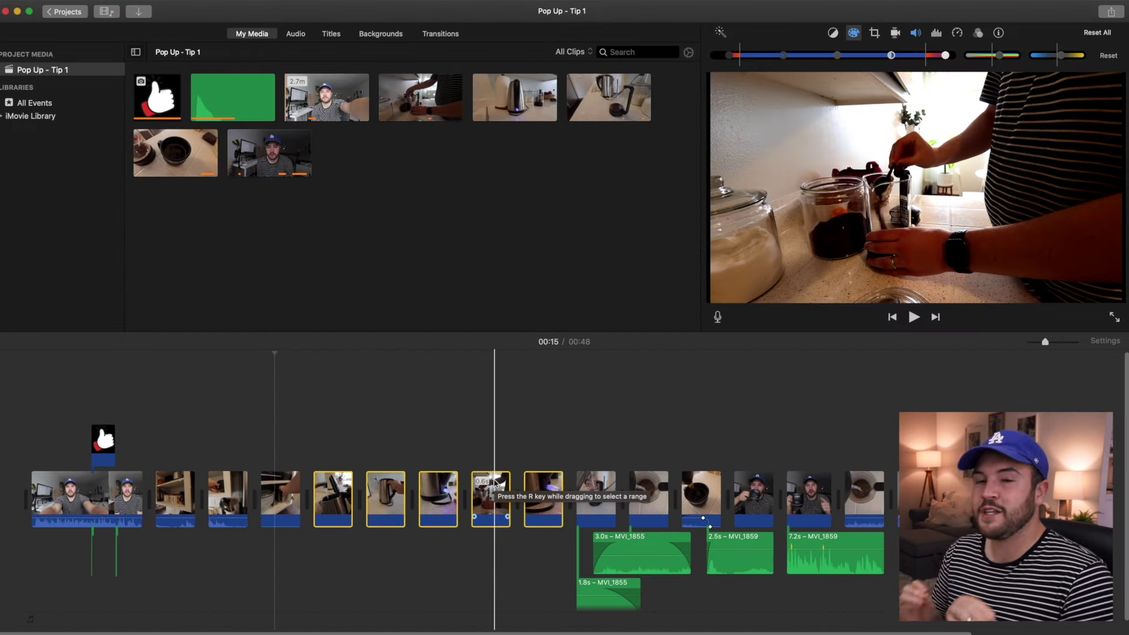
key(space)
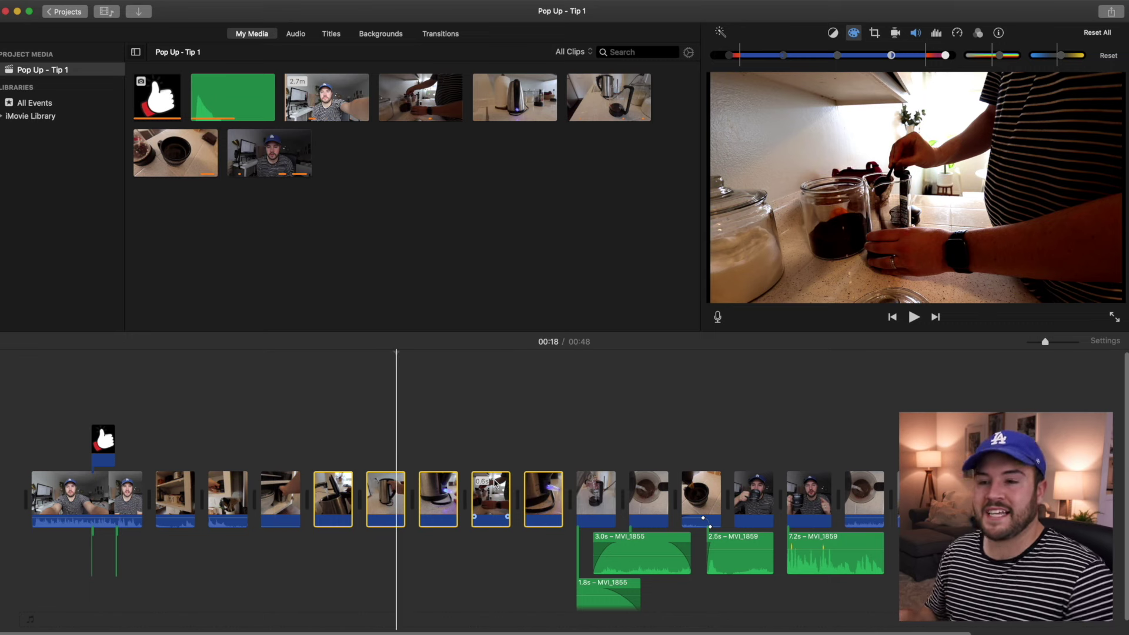
Delete every clip in the timeline and undo the deletion, going through the delete and undo twice.
drag(50, 382, 1023, 582)
key(Delete)
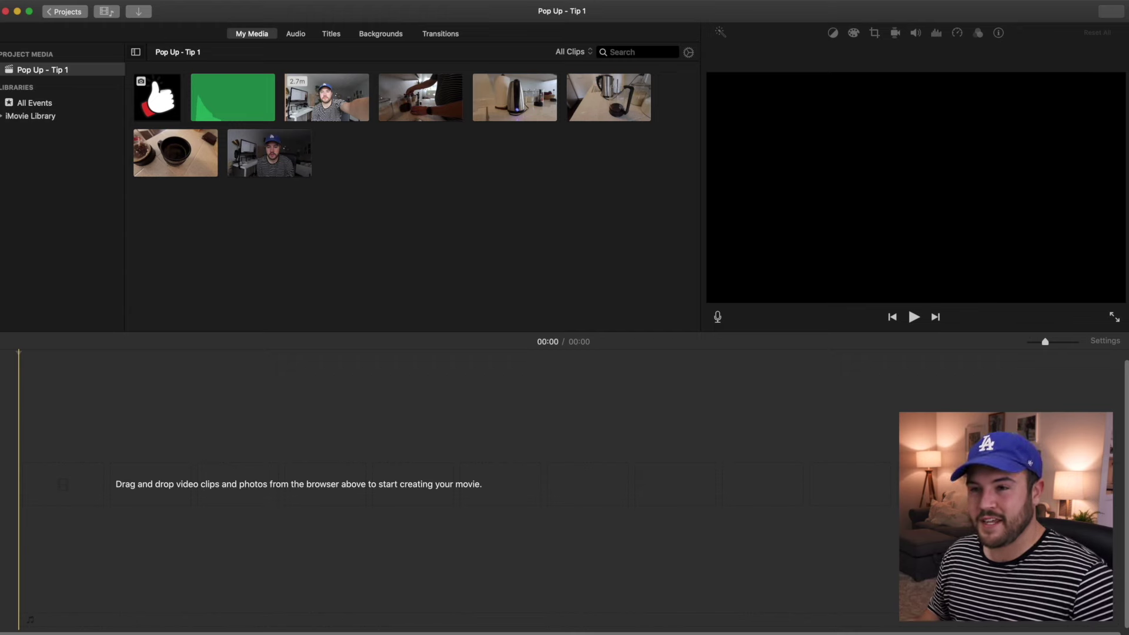
key(super+z)
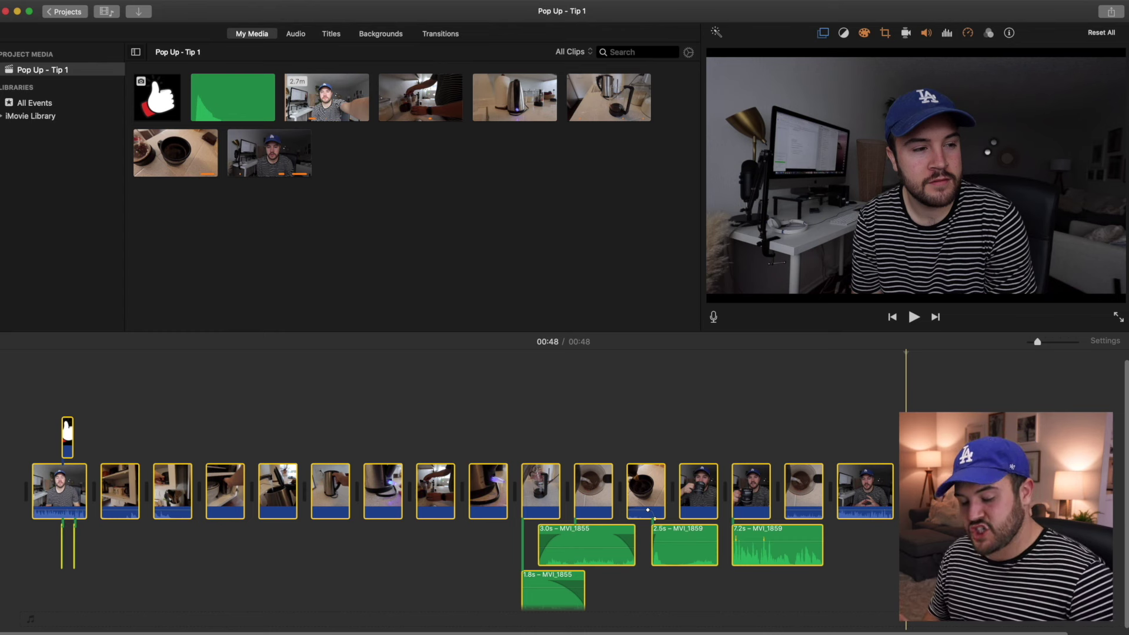
key(Delete)
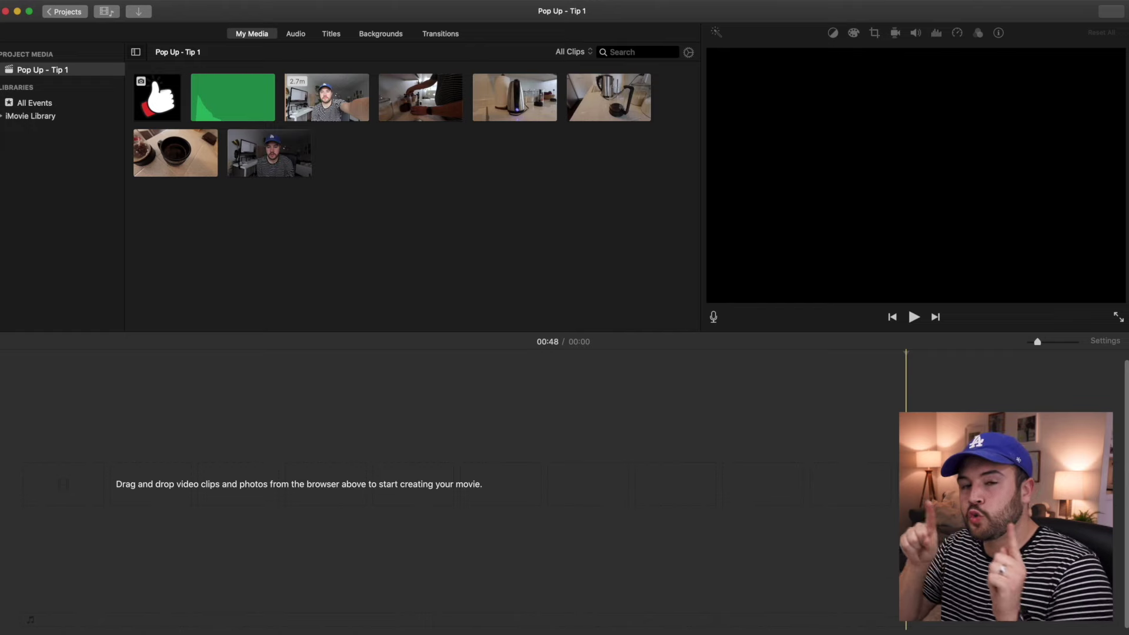
key(super+z)
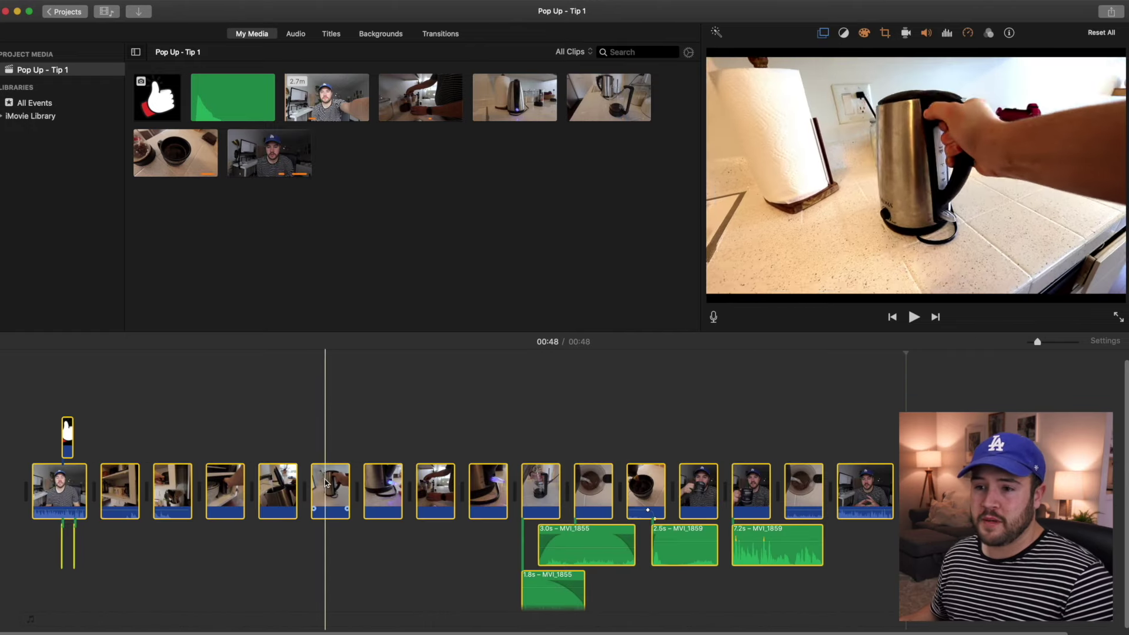
click(274, 488)
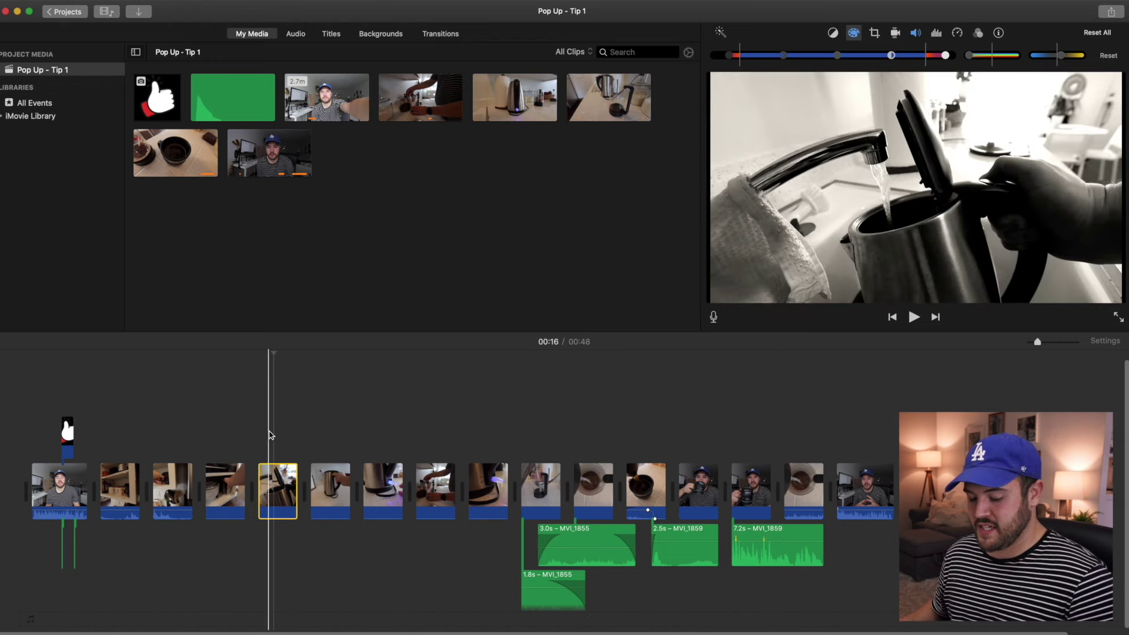
key(super+z)
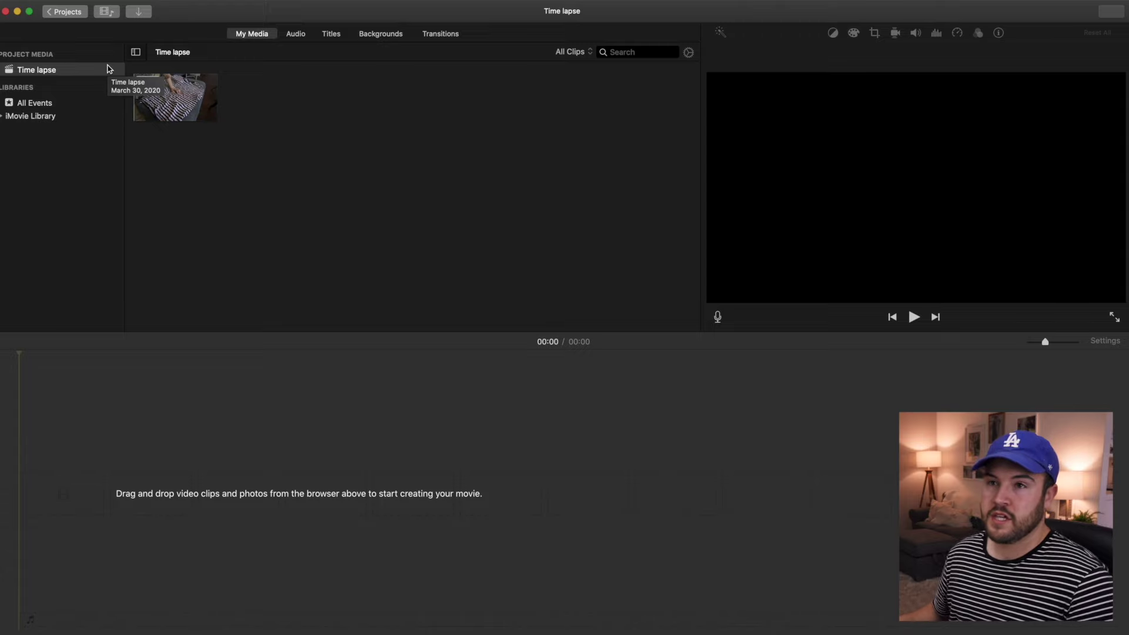
Add the full 13.5-minute footage clip to the empty timeline of the Time lapse project.
click(145, 92)
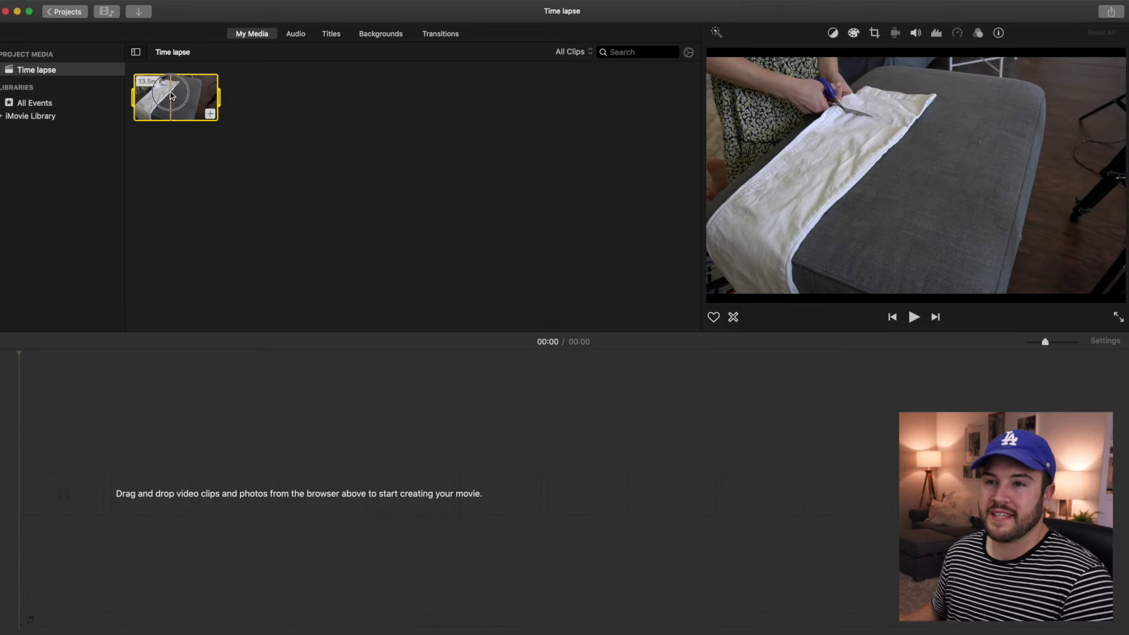
drag(177, 95, 107, 492)
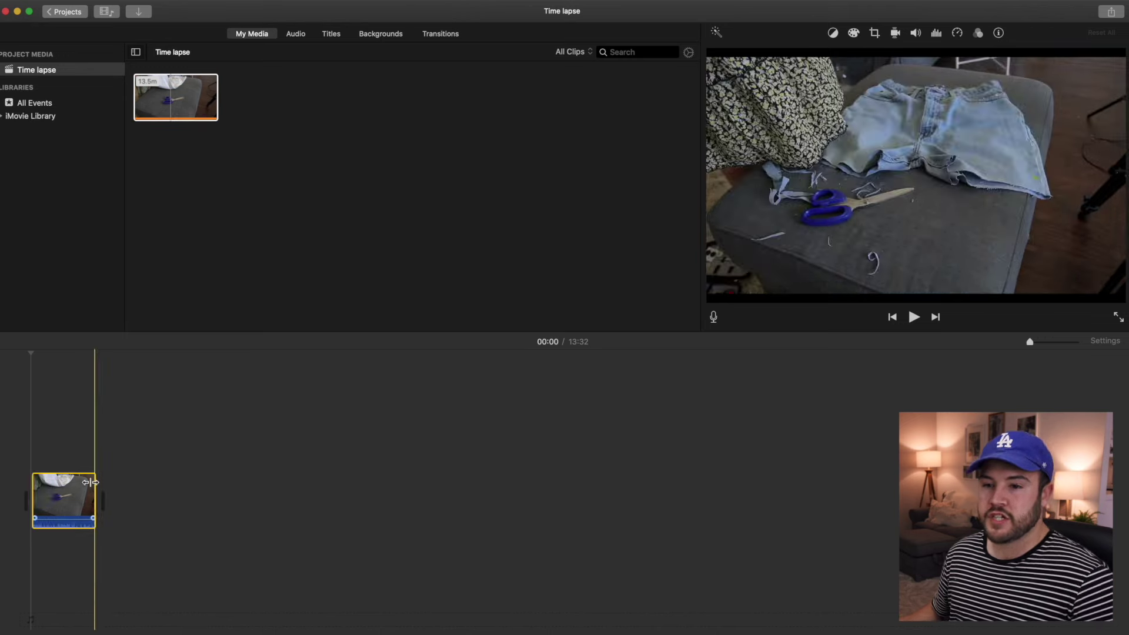
Set the time lapse clip's speed to Fast, going through 2x, 4x and 8x and ending on 20x.
click(57, 492)
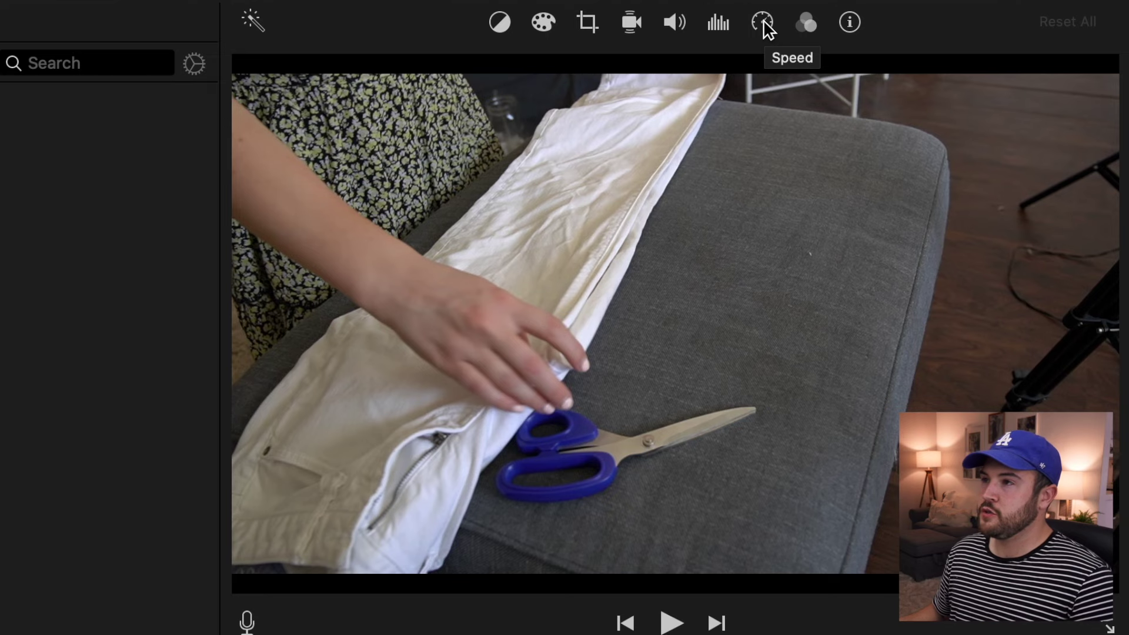
click(763, 22)
click(402, 70)
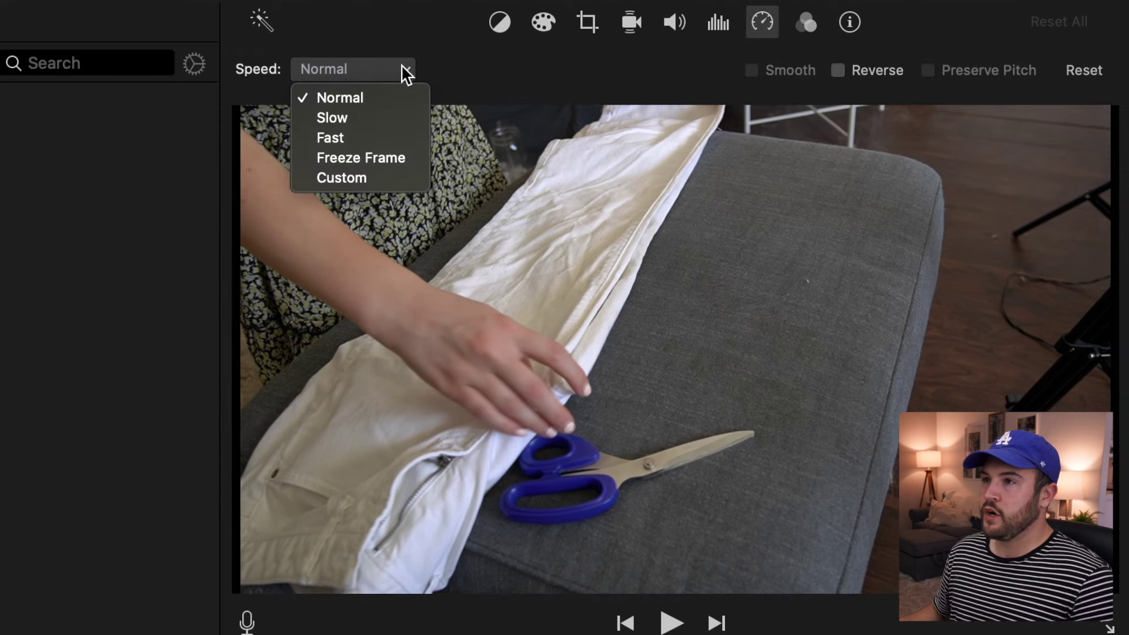
click(357, 138)
click(456, 75)
click(500, 70)
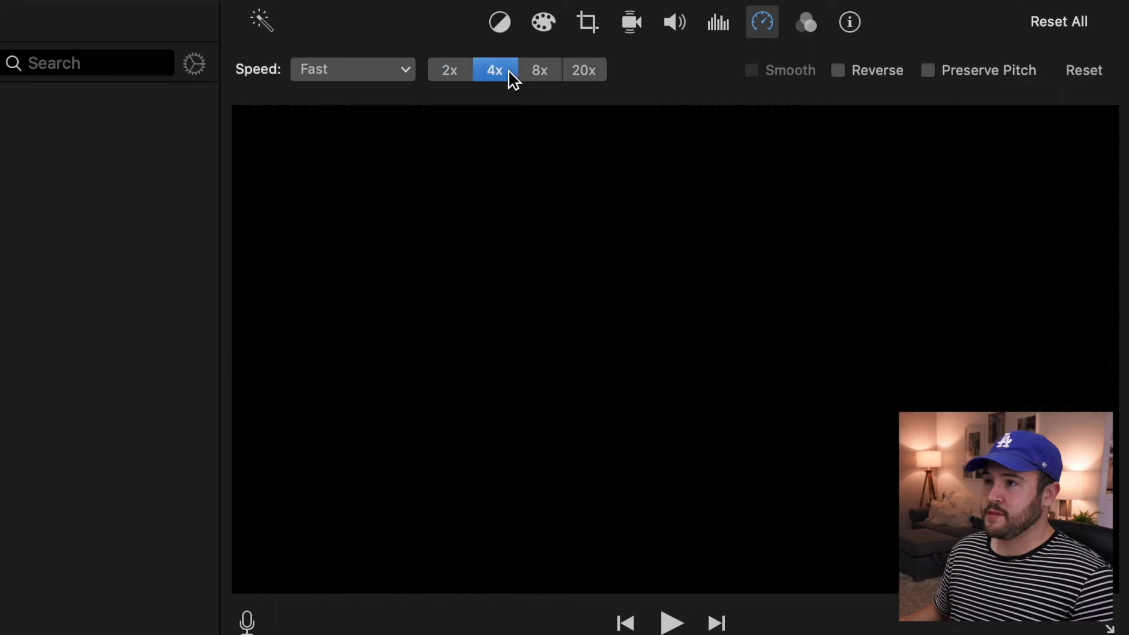
click(540, 71)
click(585, 72)
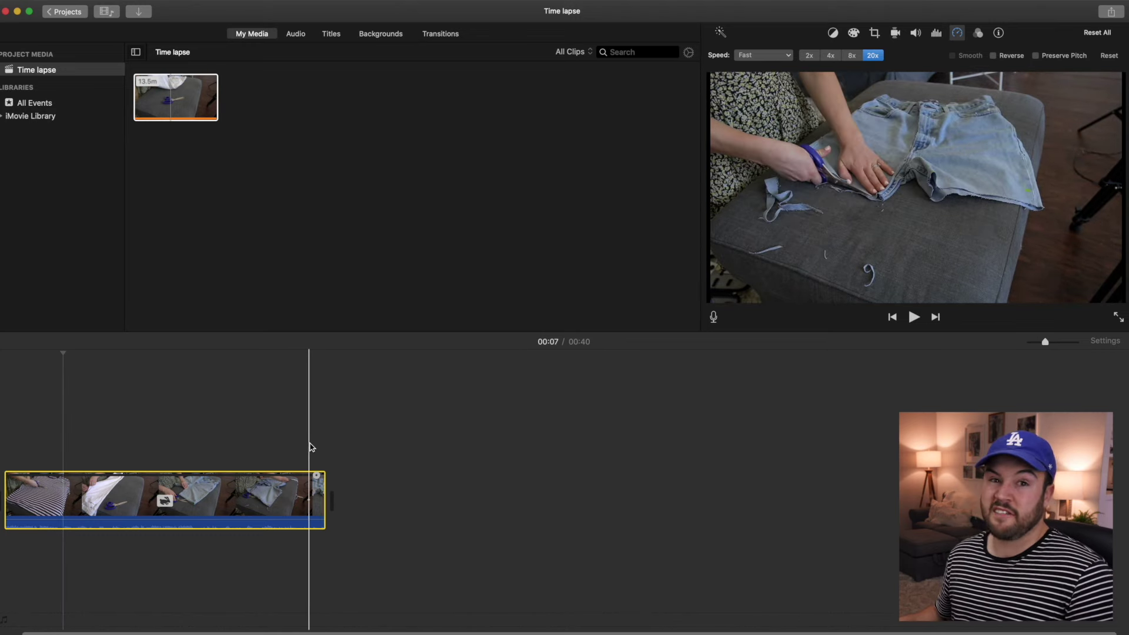
Switch the clip to a custom speed of 10000% and move the playhead near its end.
click(774, 55)
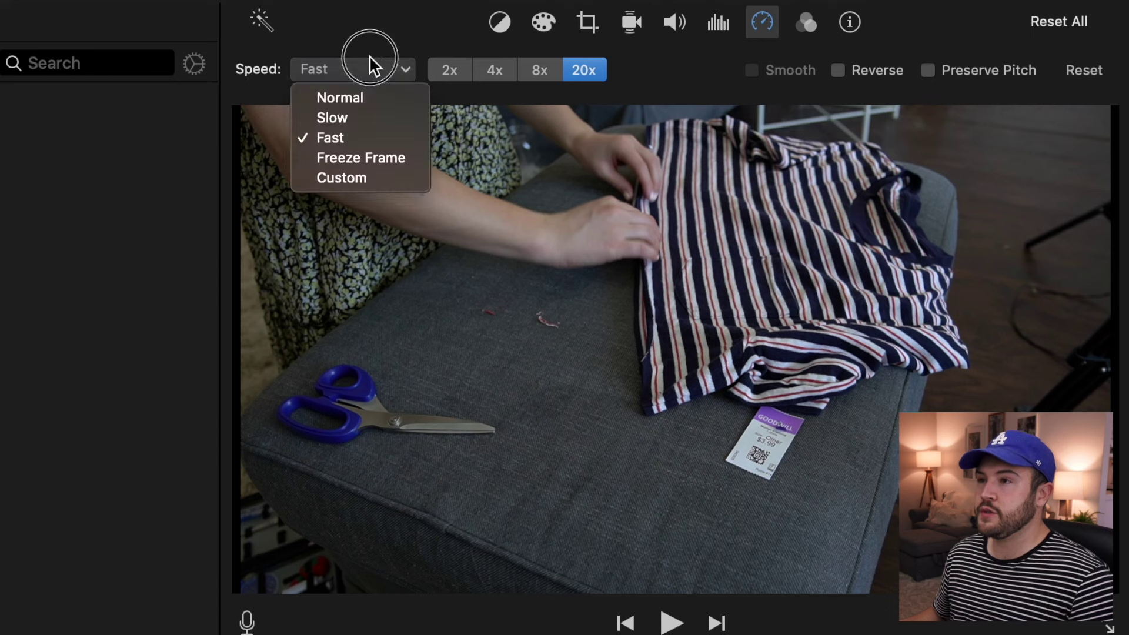
click(349, 176)
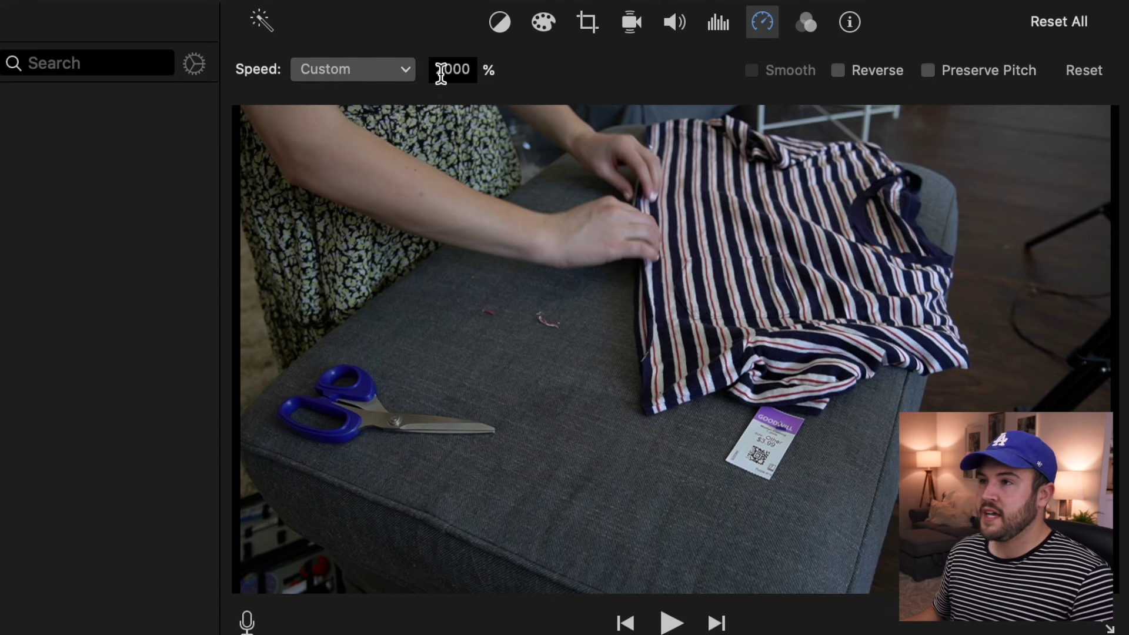
double_click(447, 69)
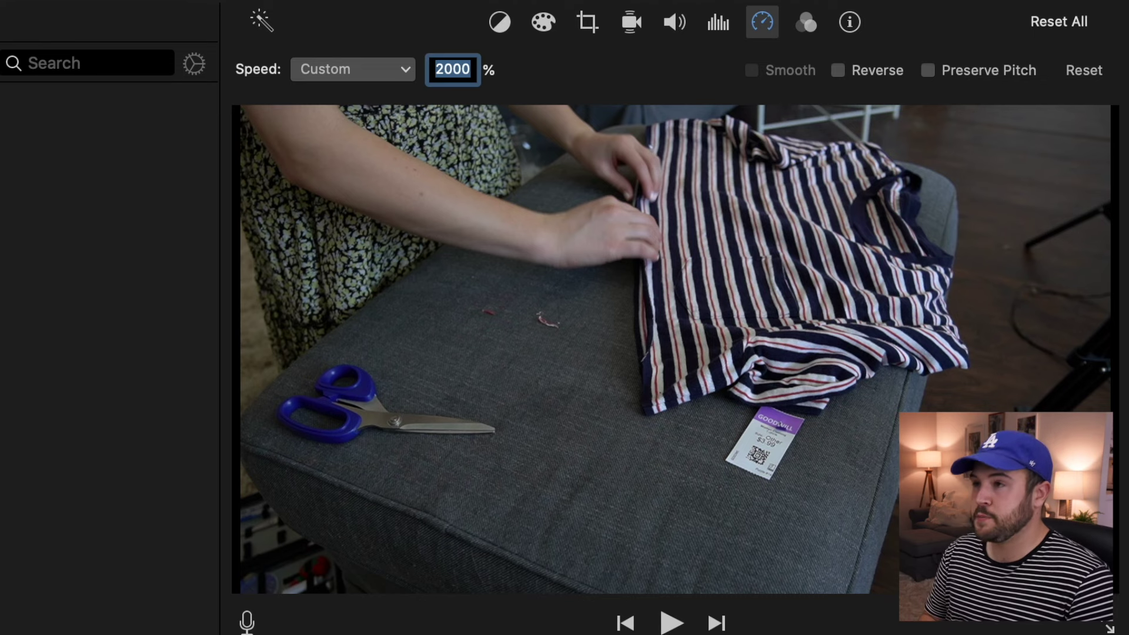
text(10000)
key(Return)
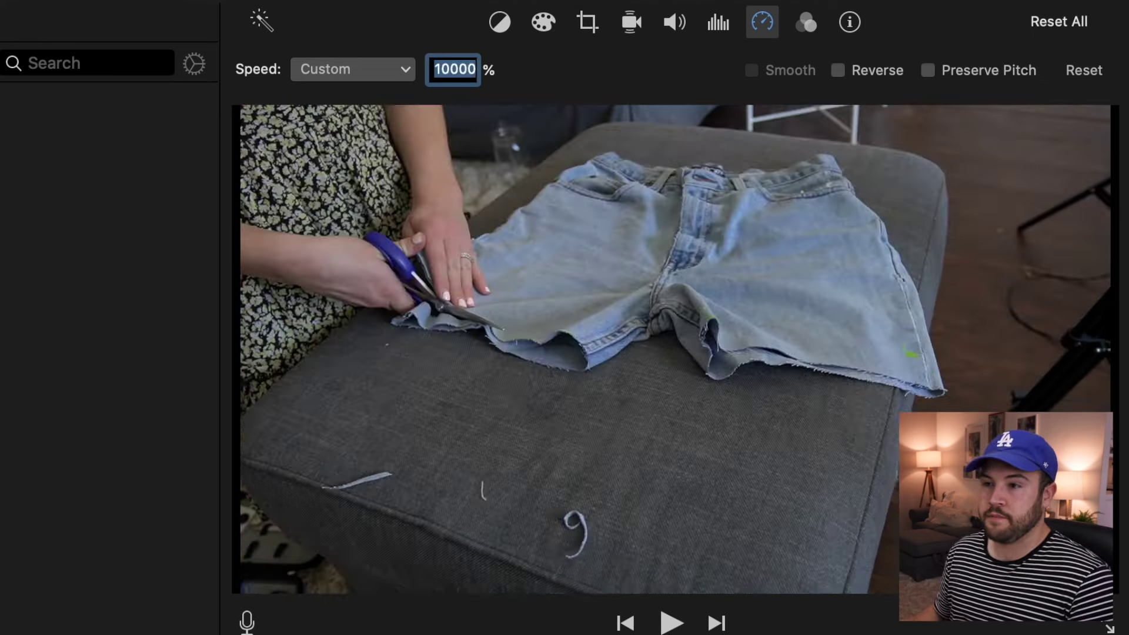
click(70, 360)
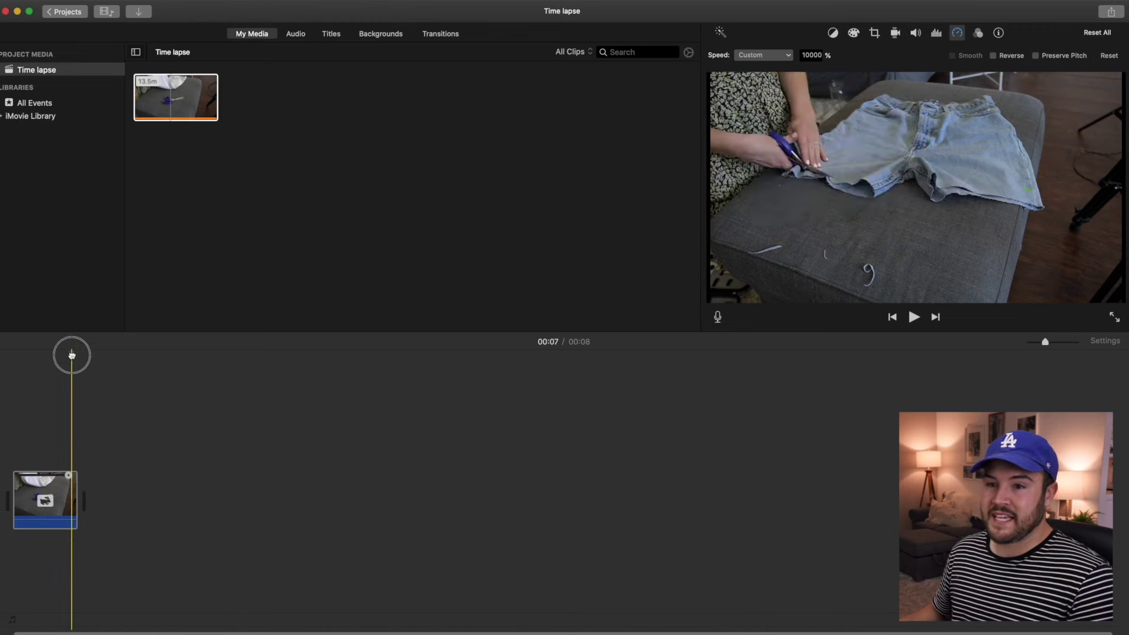
Raise the clip's custom speed to 12000% and play the time lapse from the start.
click(808, 54)
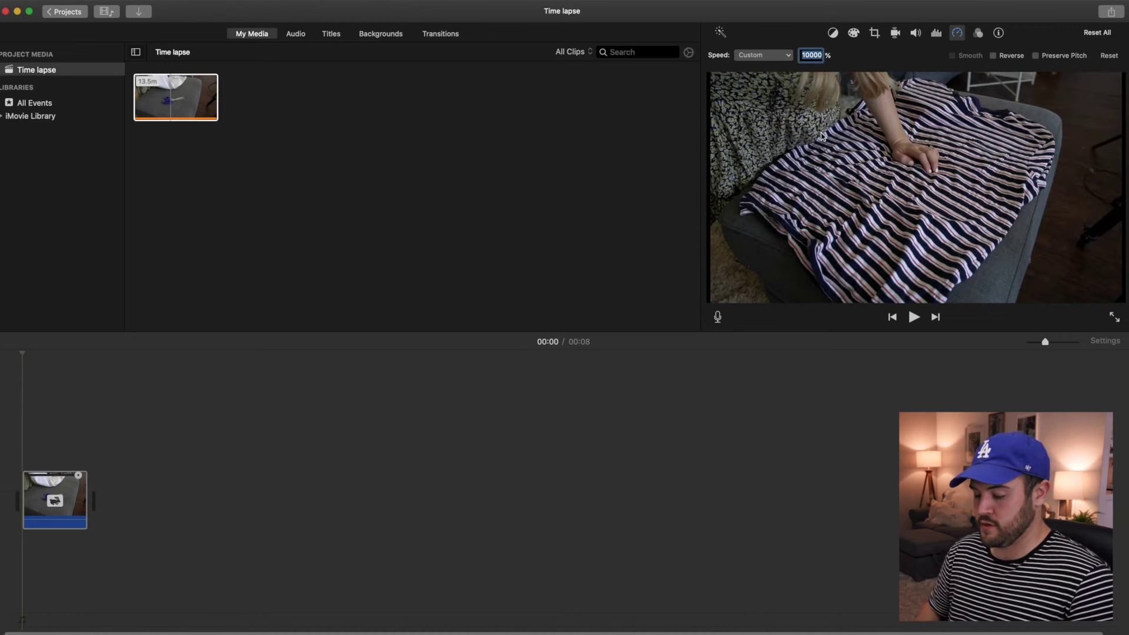
text(12000)
key(Return)
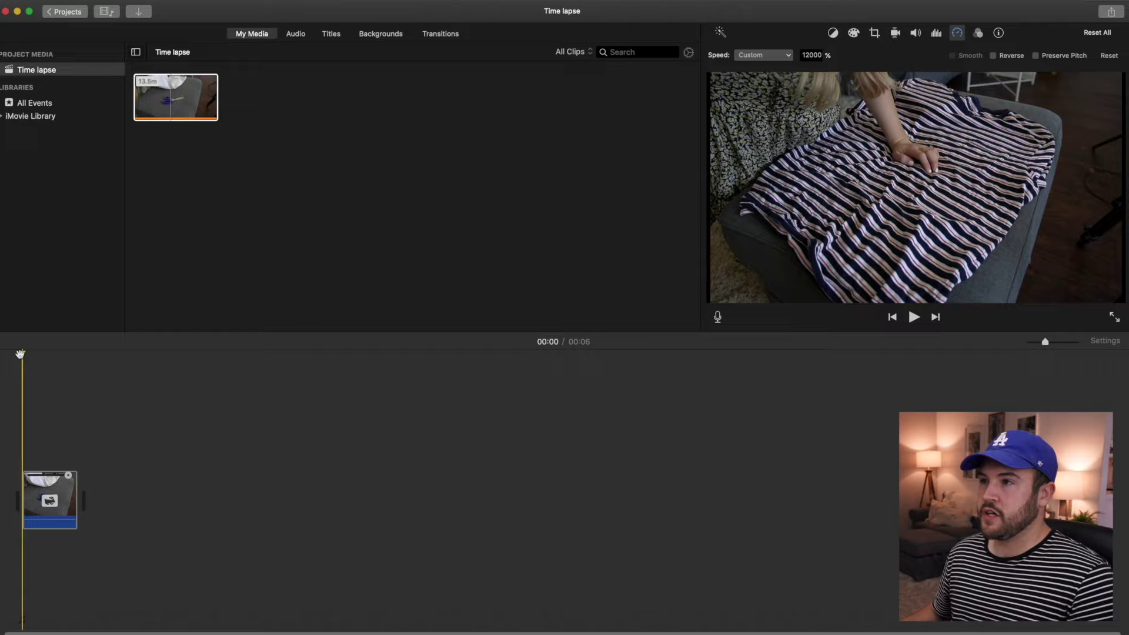
key(space)
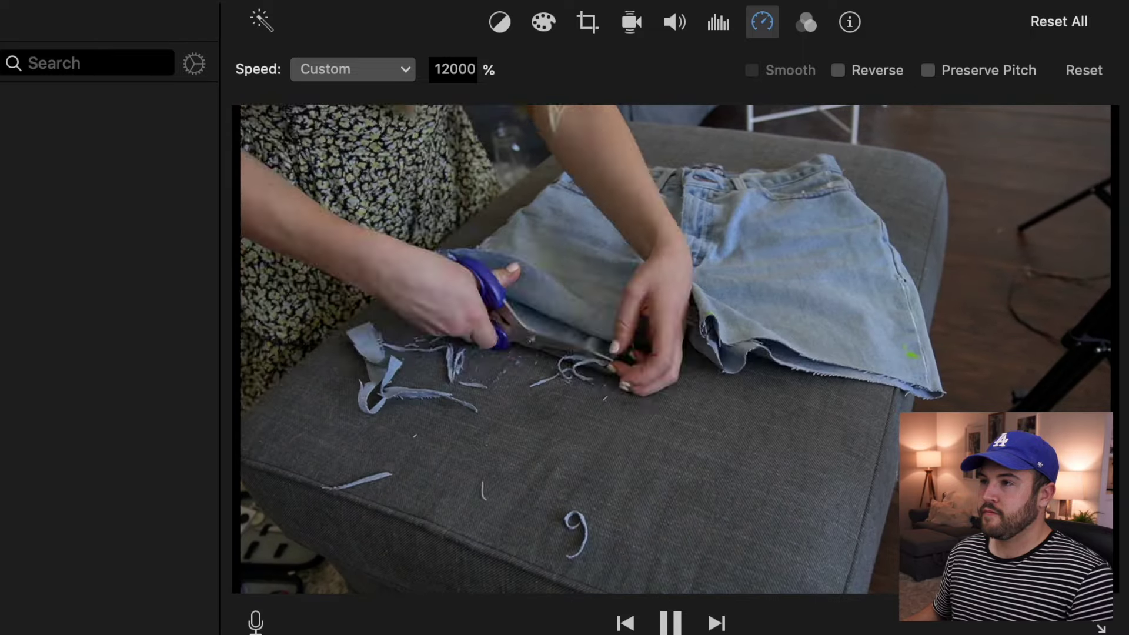
key(space)
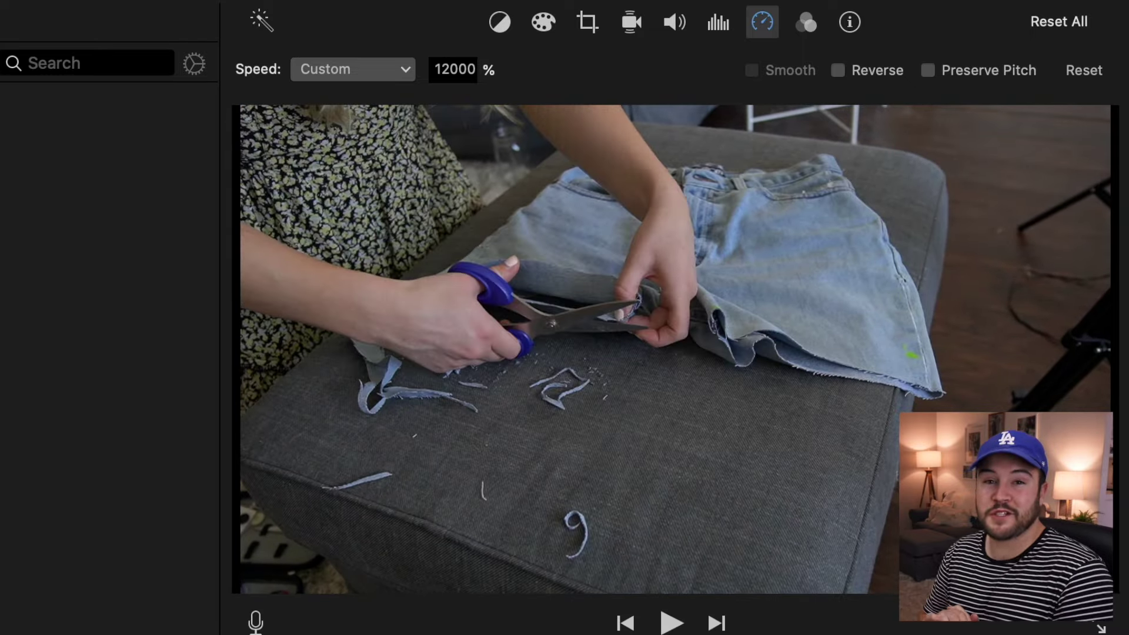
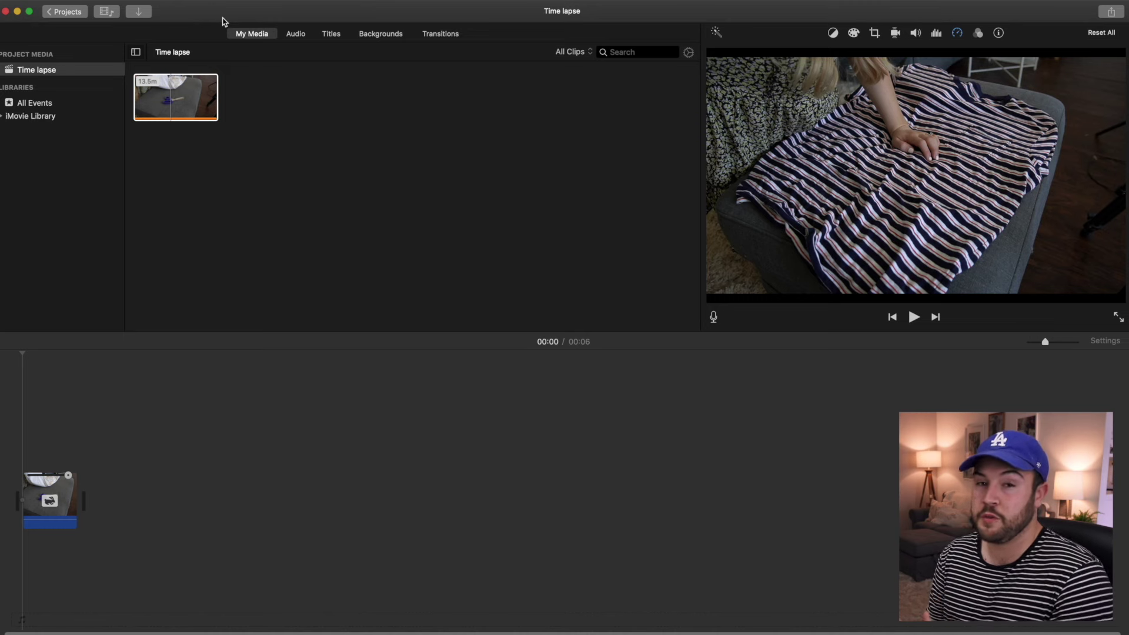
Open the file export settings for the project and review the options, keeping 1080p resolution and the Video and Audio format.
click(76, 3)
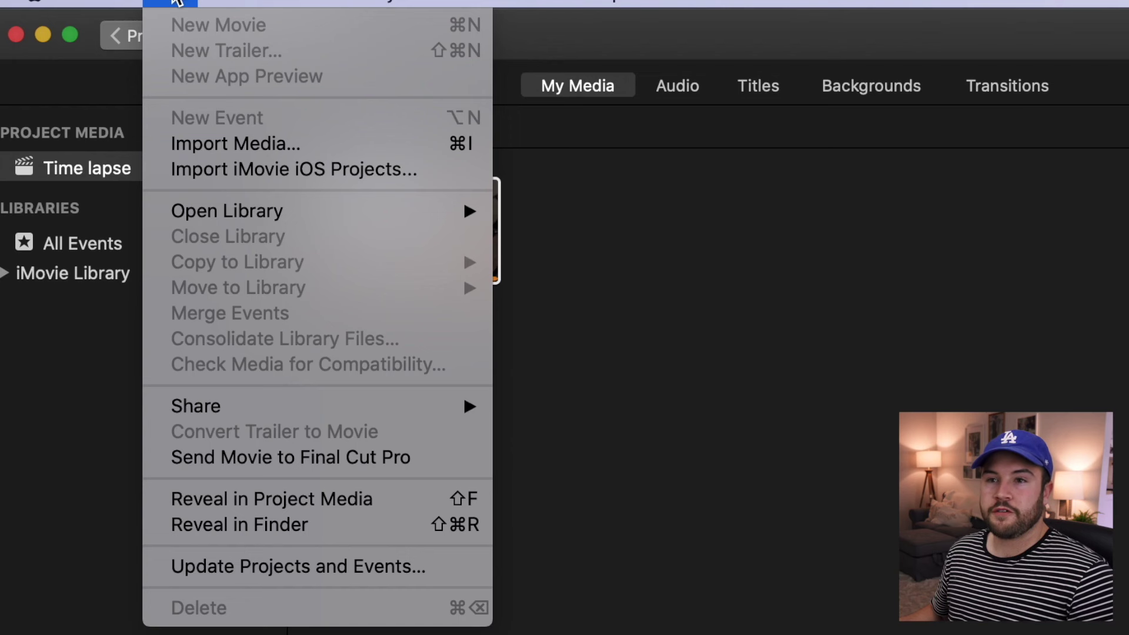
mouse_move(300, 410)
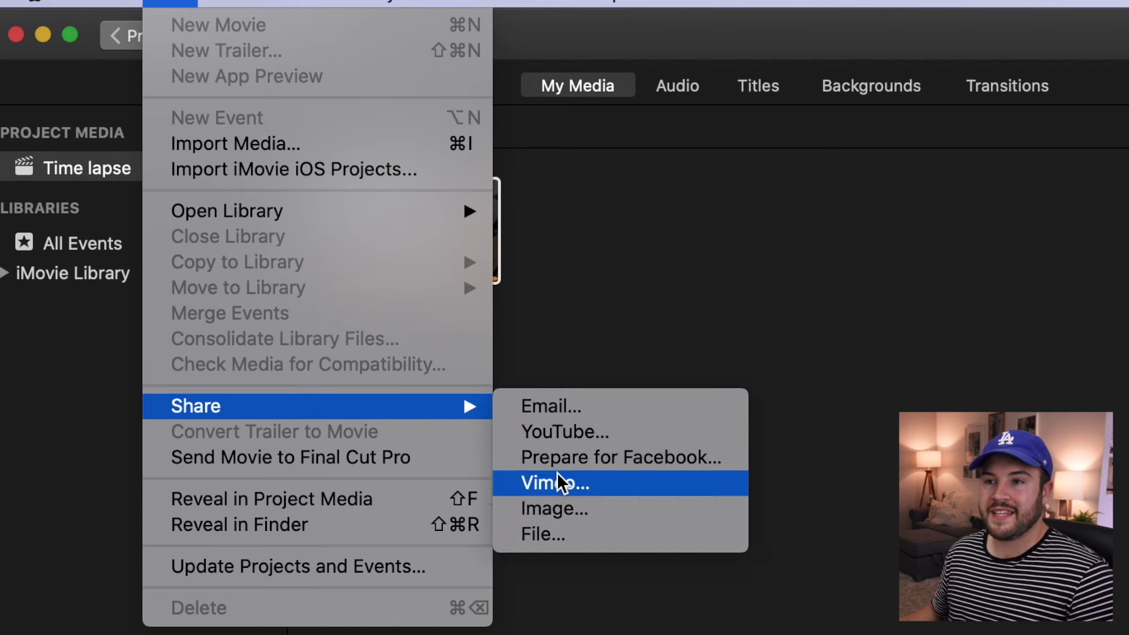
click(559, 535)
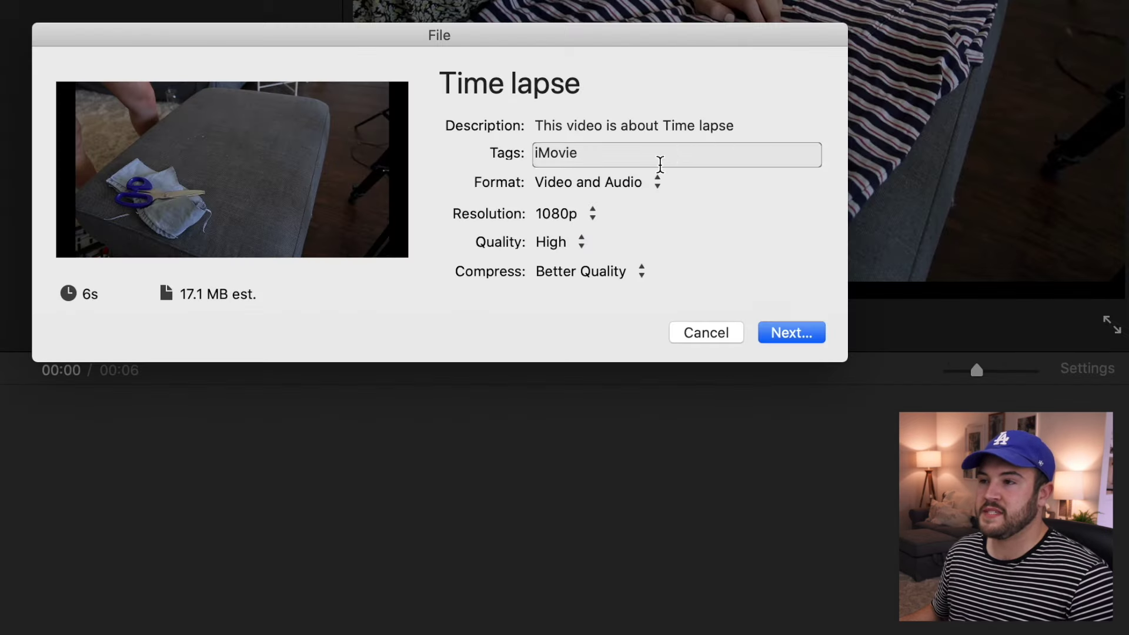
click(589, 214)
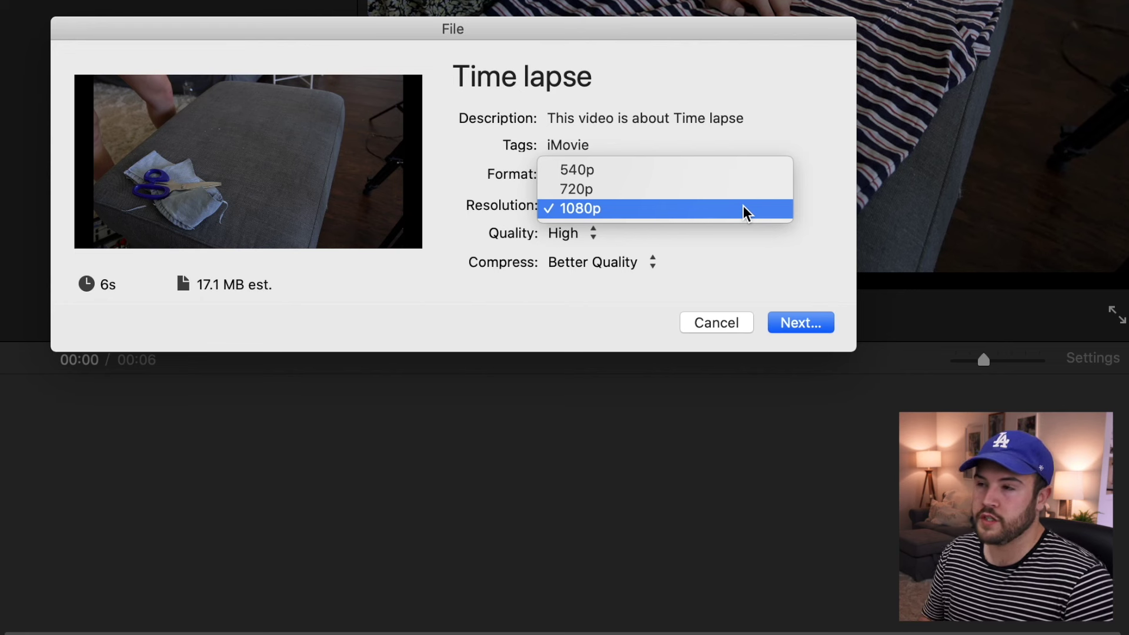
click(726, 131)
click(621, 178)
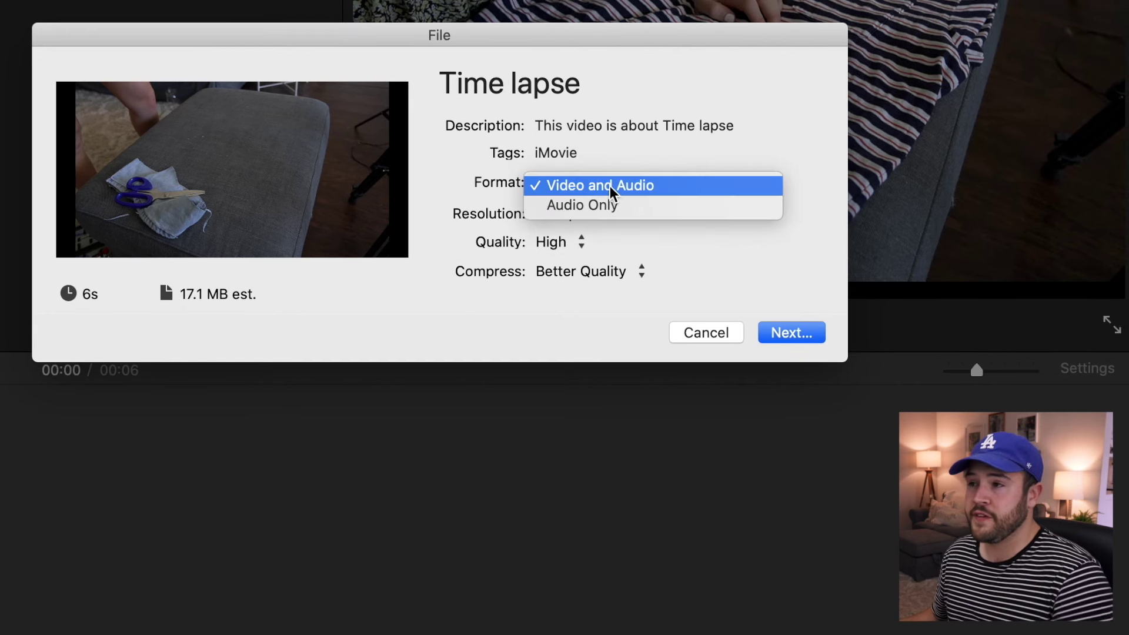
click(751, 171)
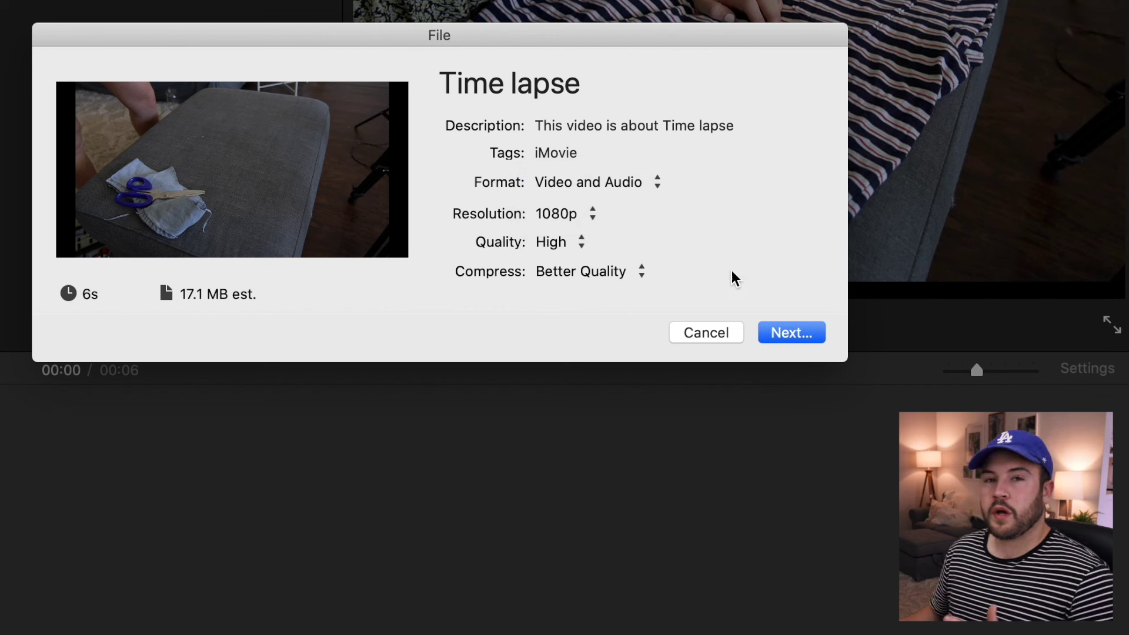
Switch the export quality to Best (ProRes) to compare the estimated file size, and return it to High.
click(580, 244)
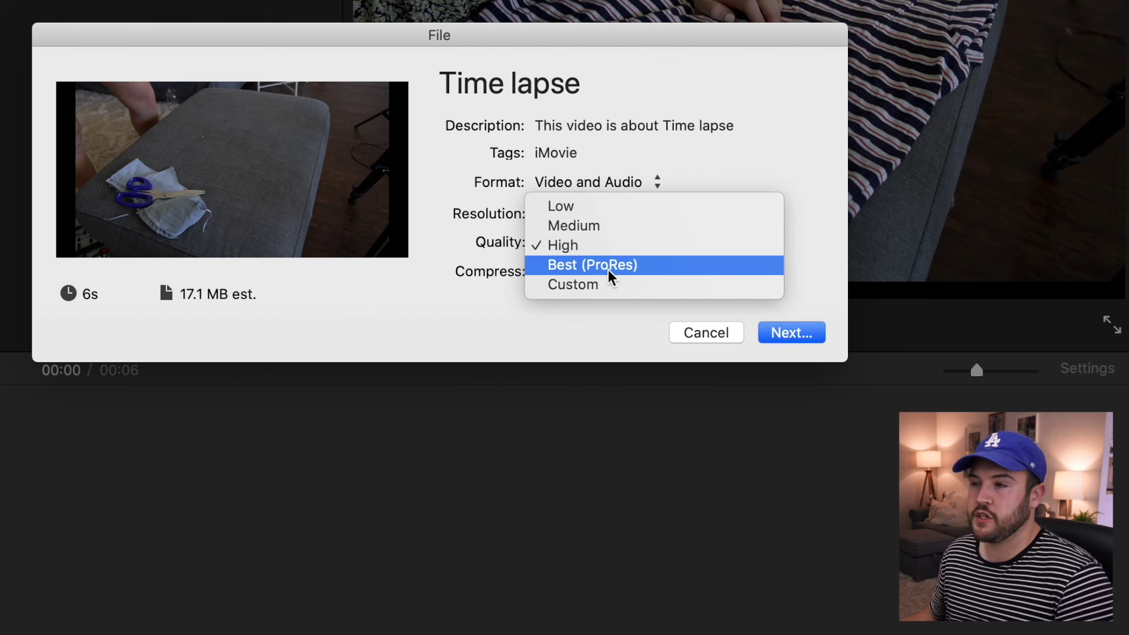
click(594, 247)
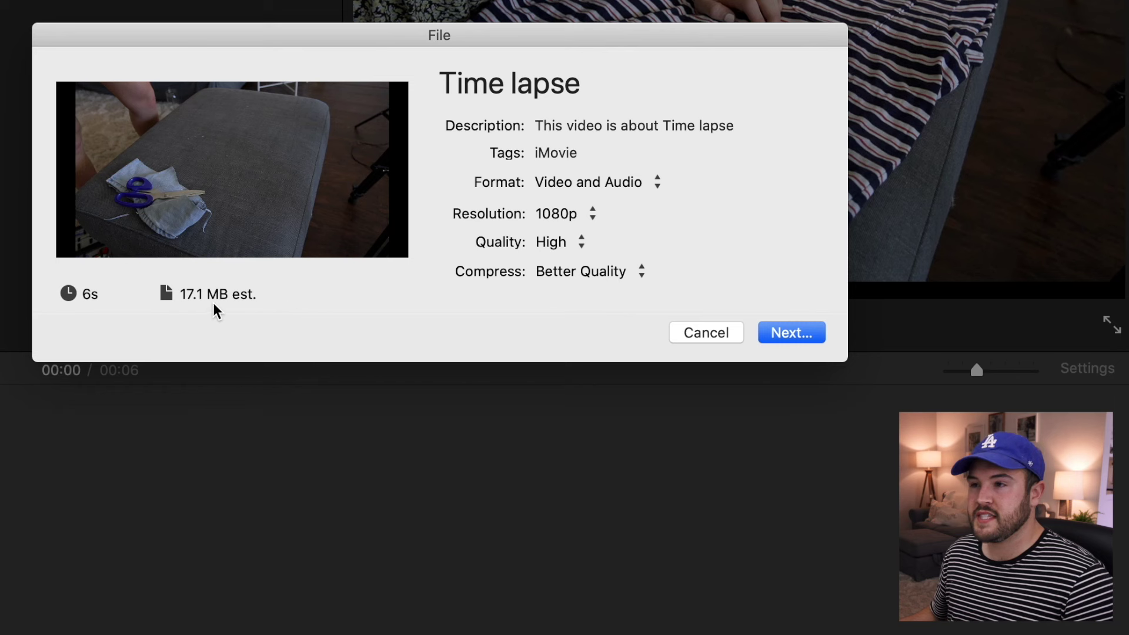
click(566, 246)
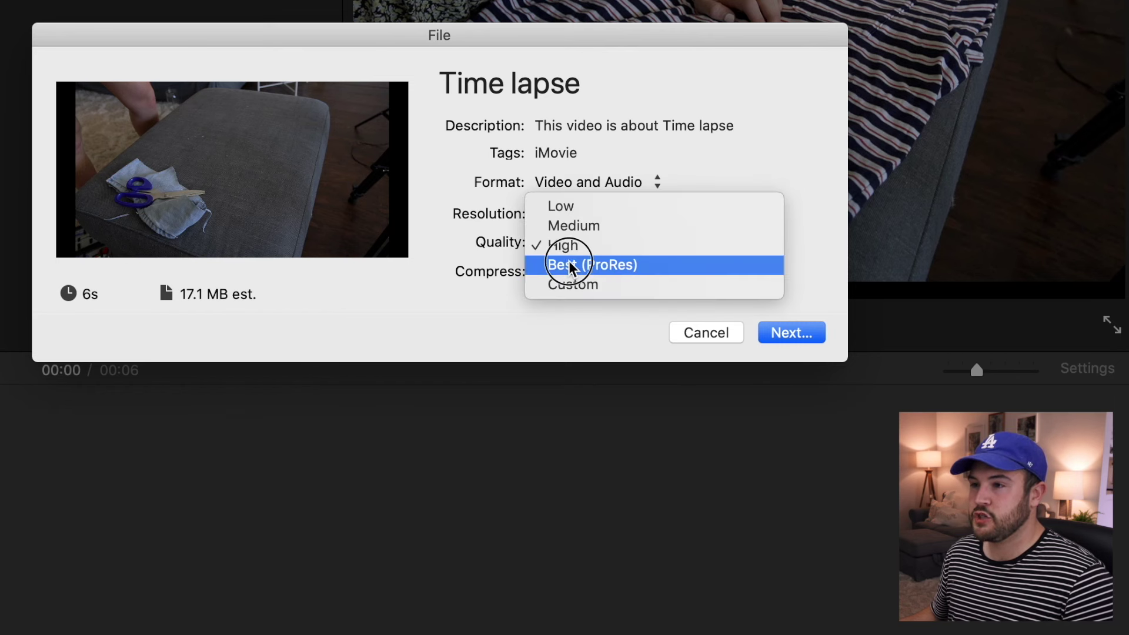
click(570, 268)
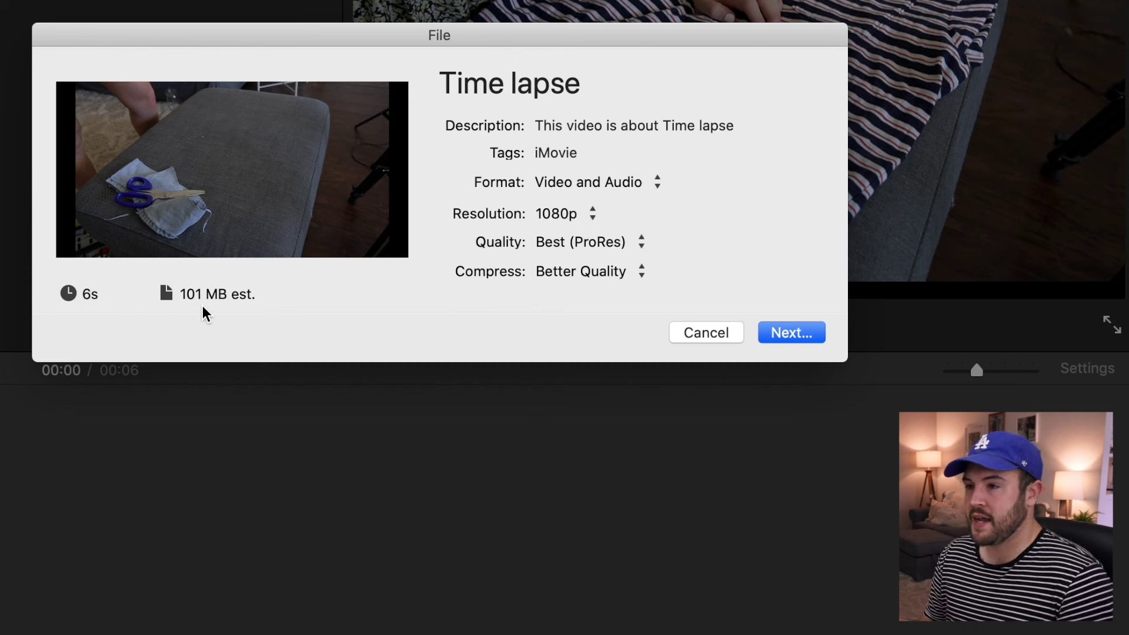
click(579, 244)
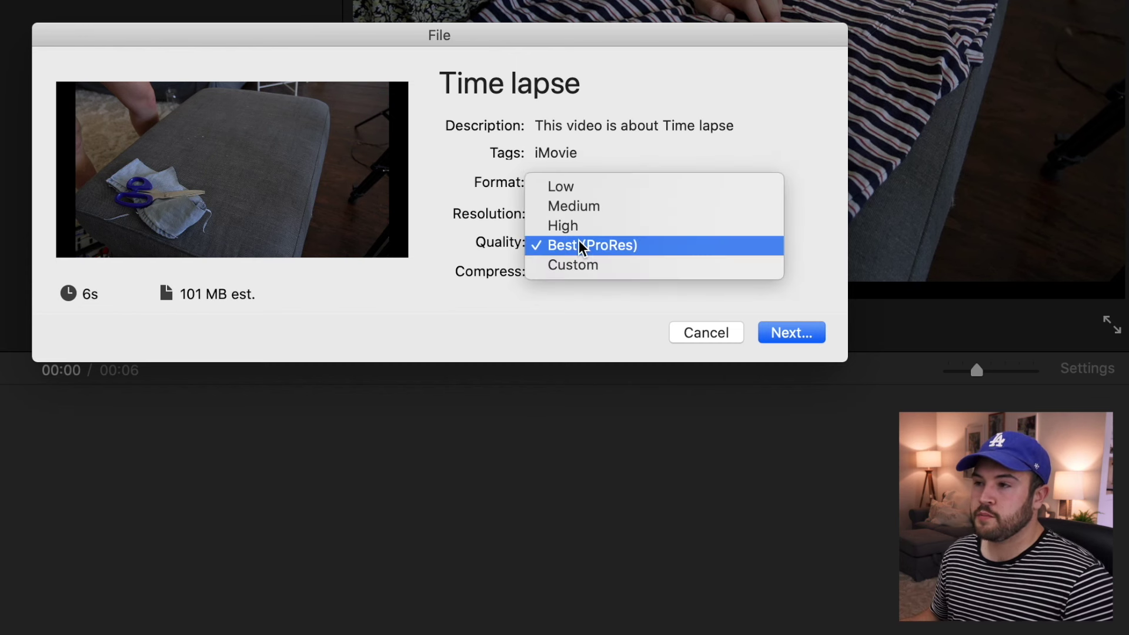
click(580, 227)
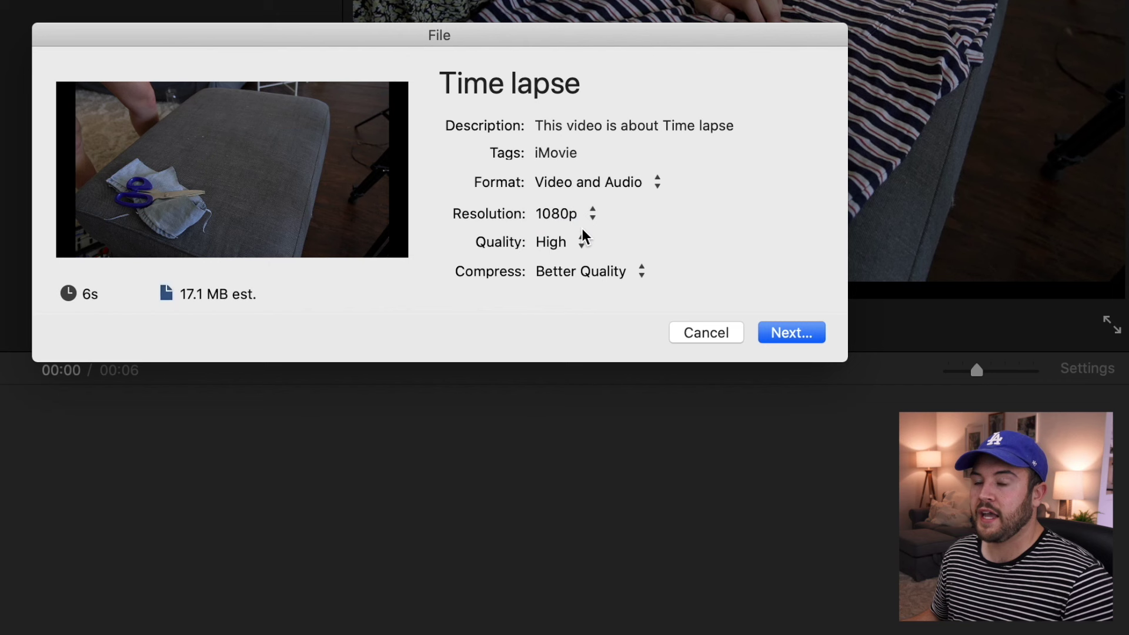
Try the Custom export quality to compare its estimated file size, and set the quality back to High.
click(569, 245)
click(574, 287)
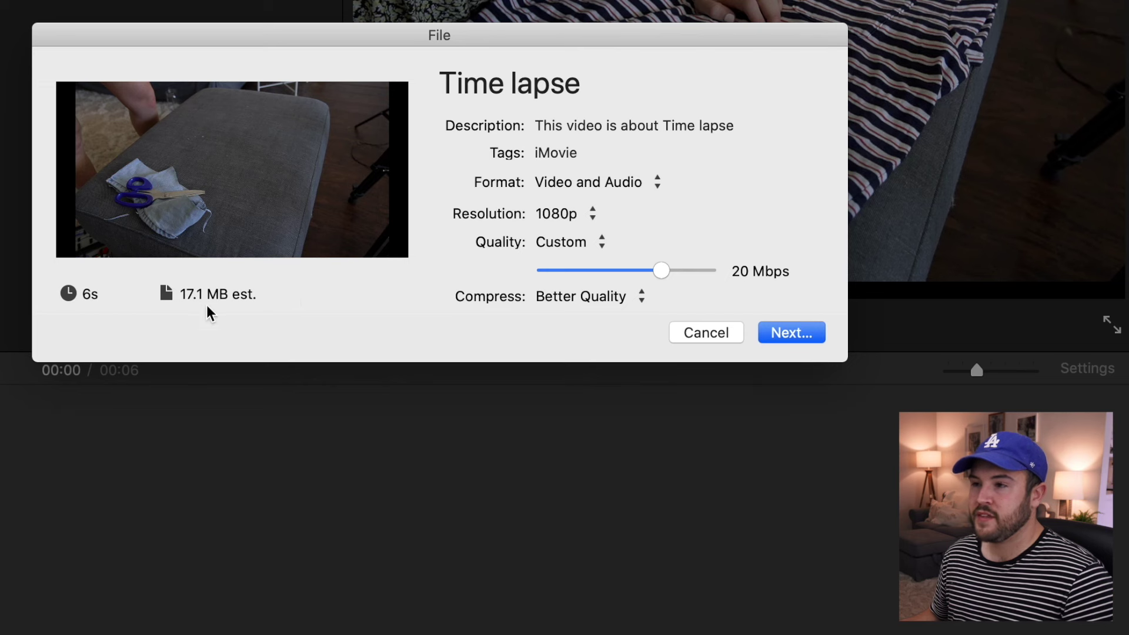
click(564, 243)
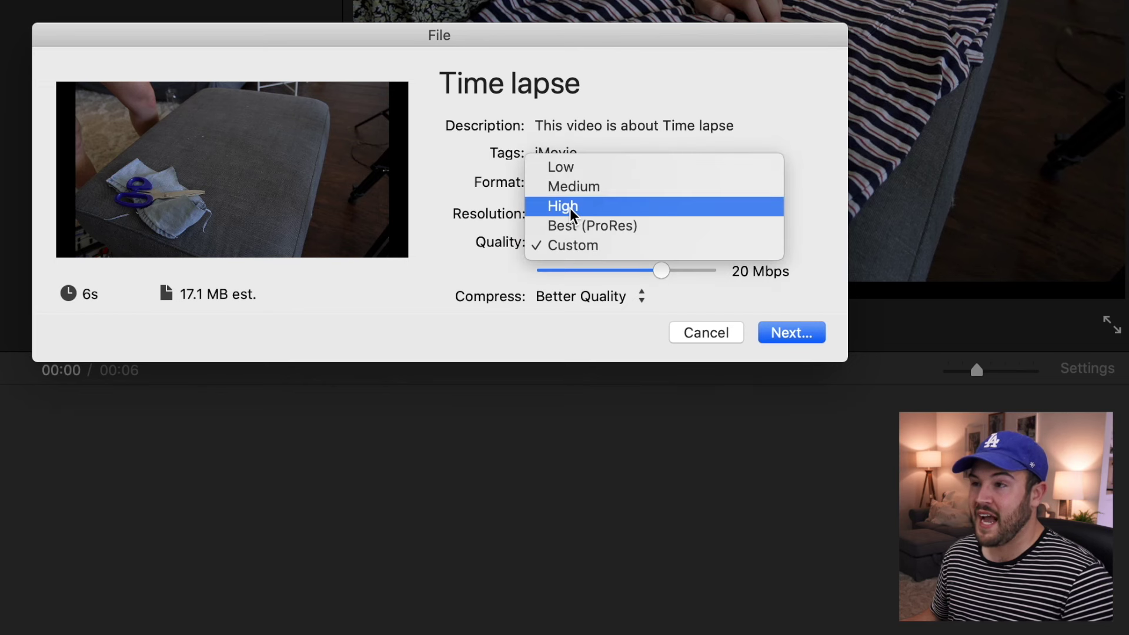
click(570, 211)
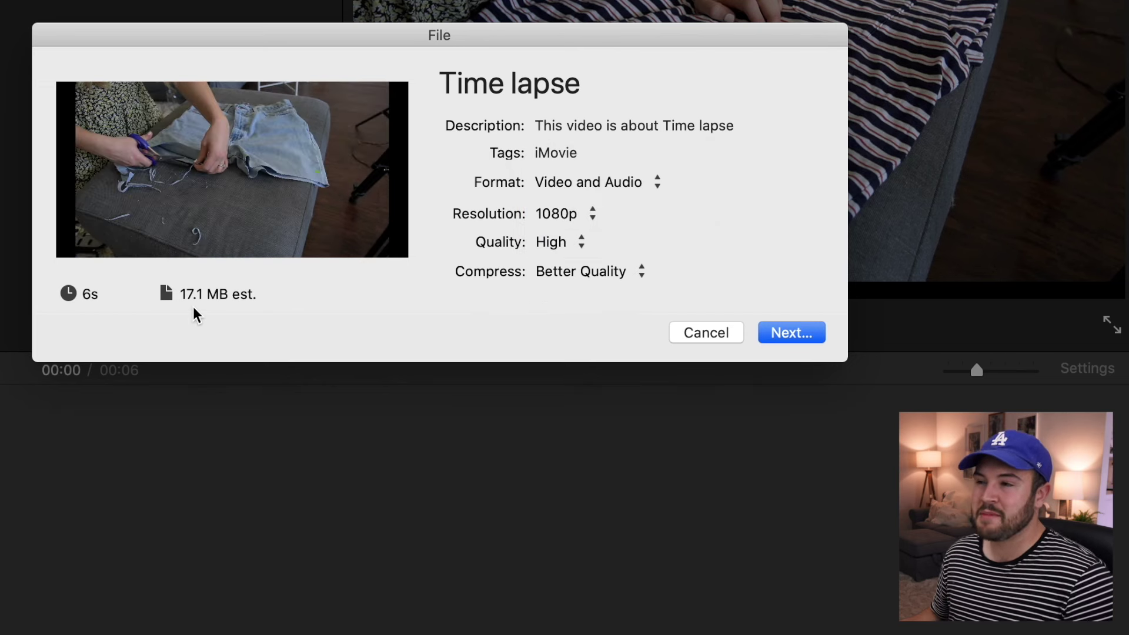
Set the export quality to Custom and raise its bitrate to the maximum of 26.667 Mbps.
click(539, 244)
click(550, 283)
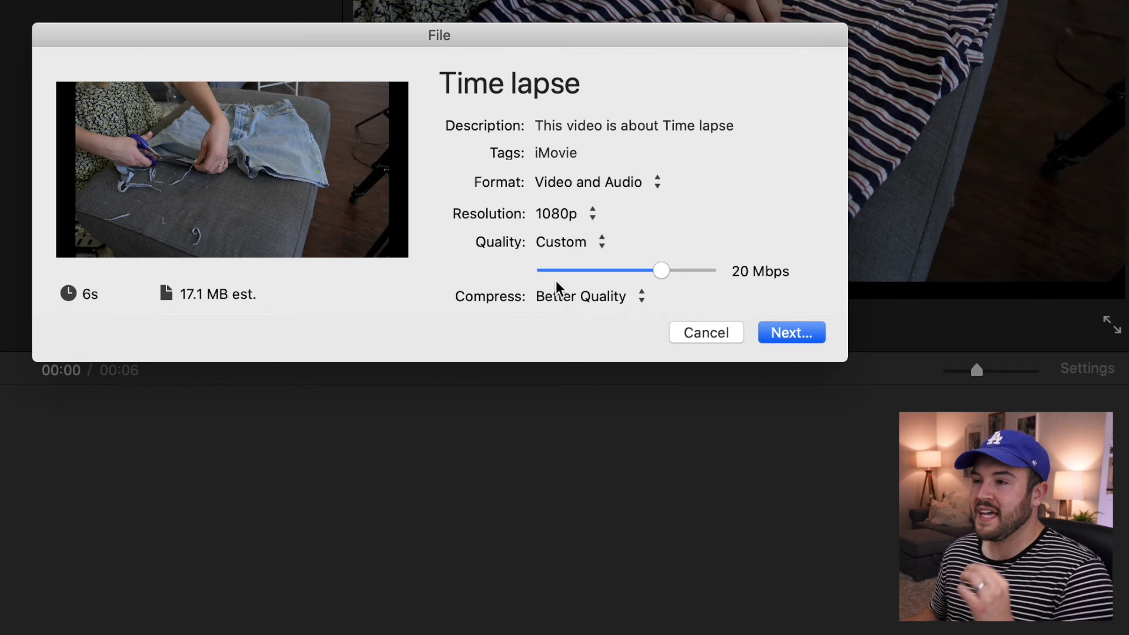
drag(660, 274, 724, 279)
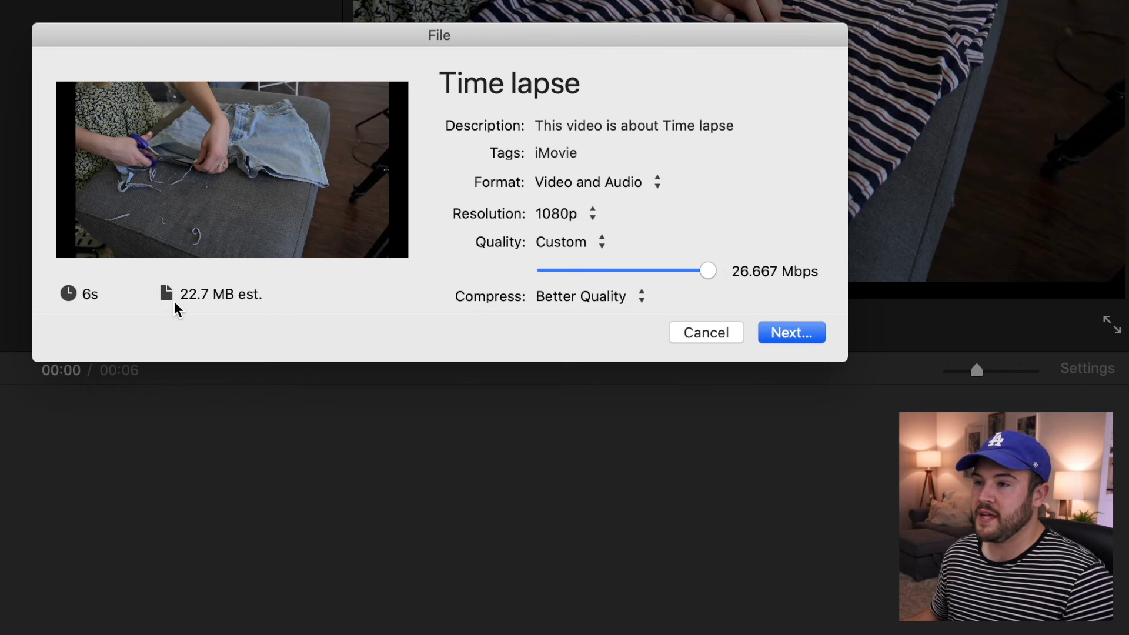
click(585, 243)
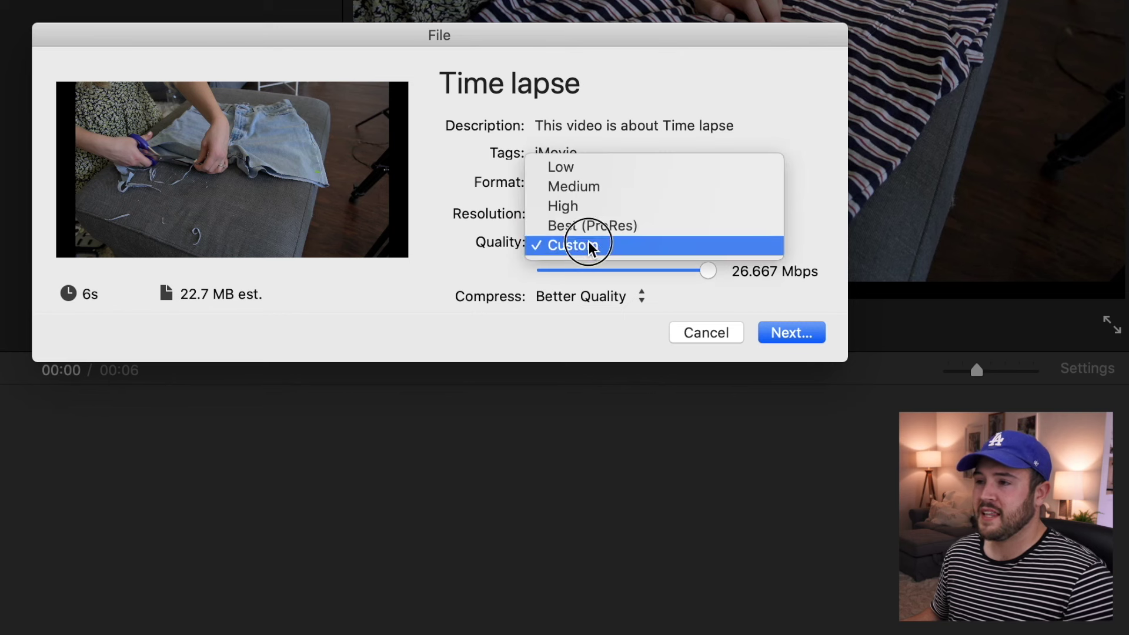
click(272, 325)
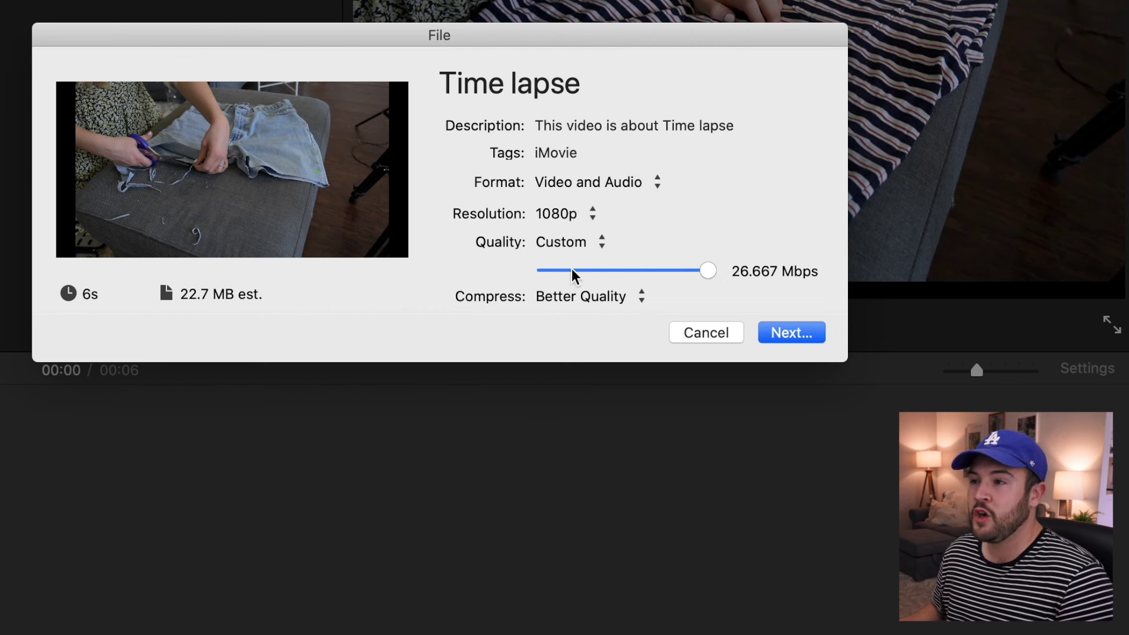
click(588, 244)
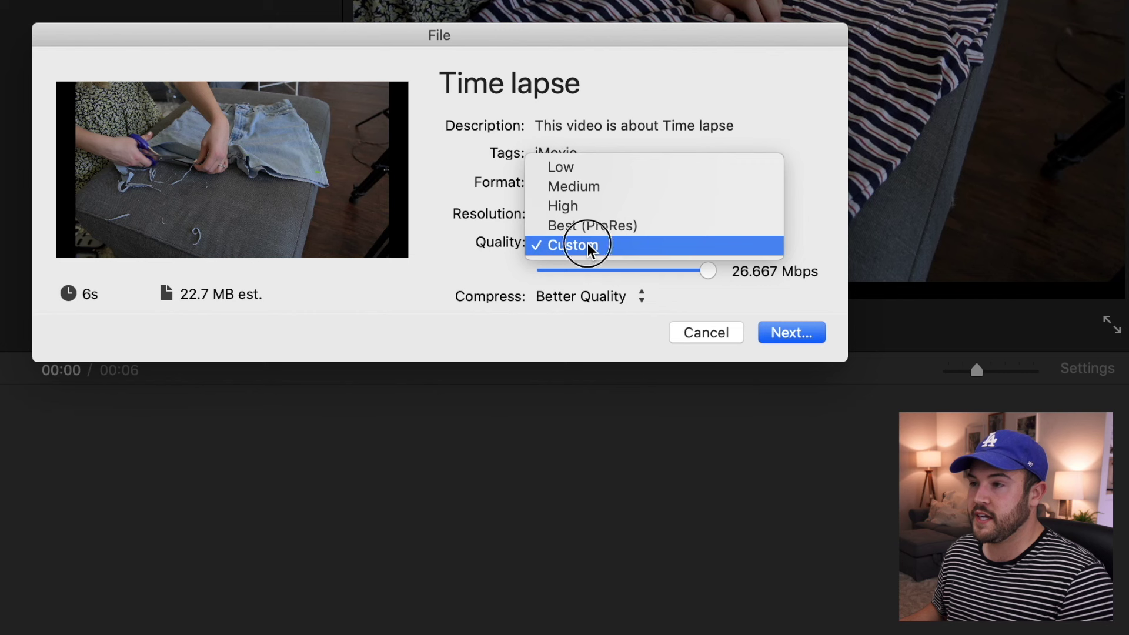
click(586, 246)
drag(682, 271, 738, 275)
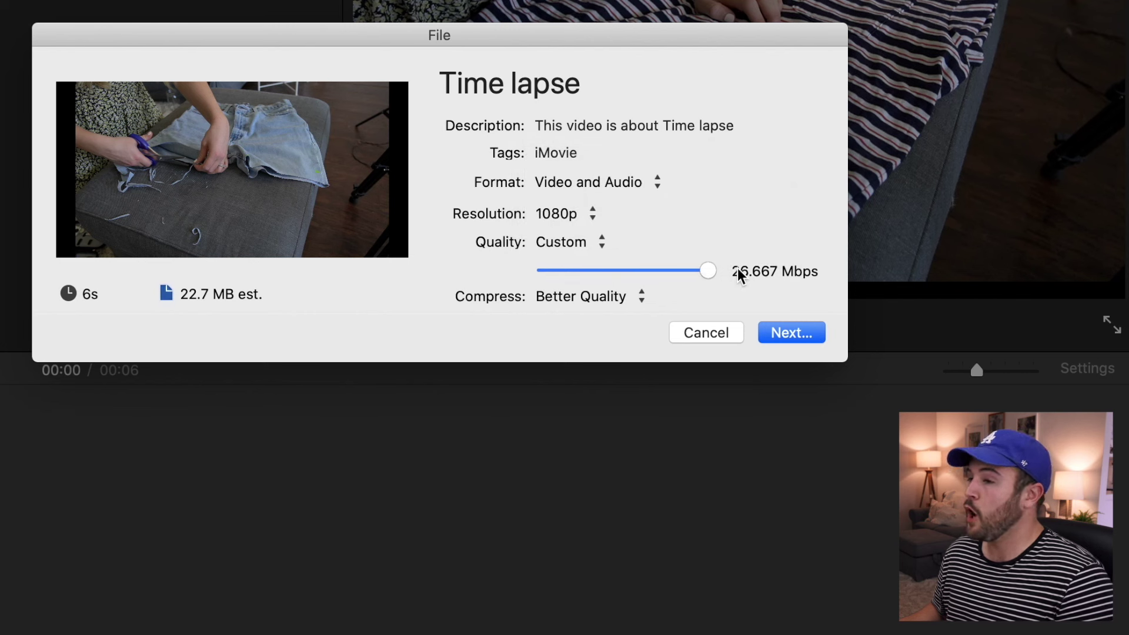
Try the Faster compression option for the export, and set compression back to Better Quality.
click(639, 299)
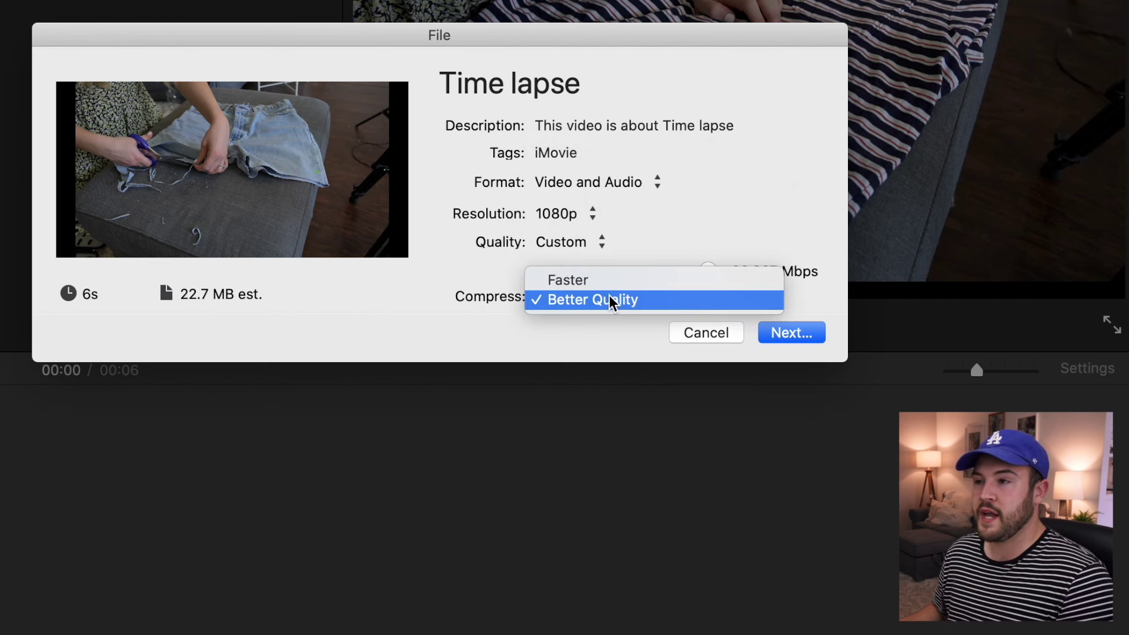
click(588, 280)
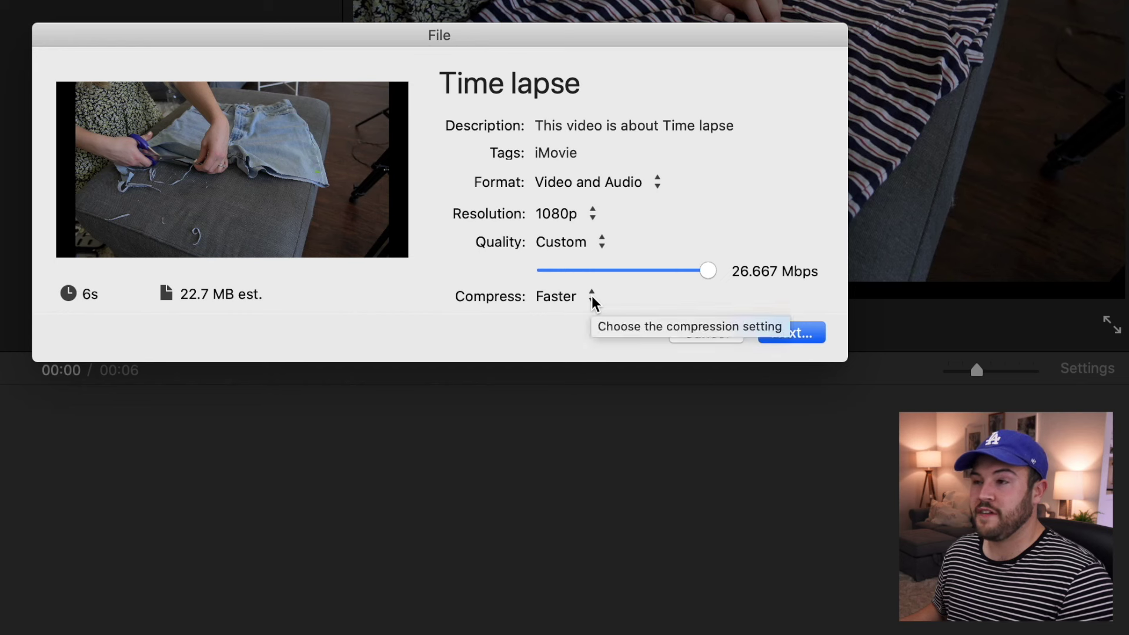
click(591, 298)
click(594, 321)
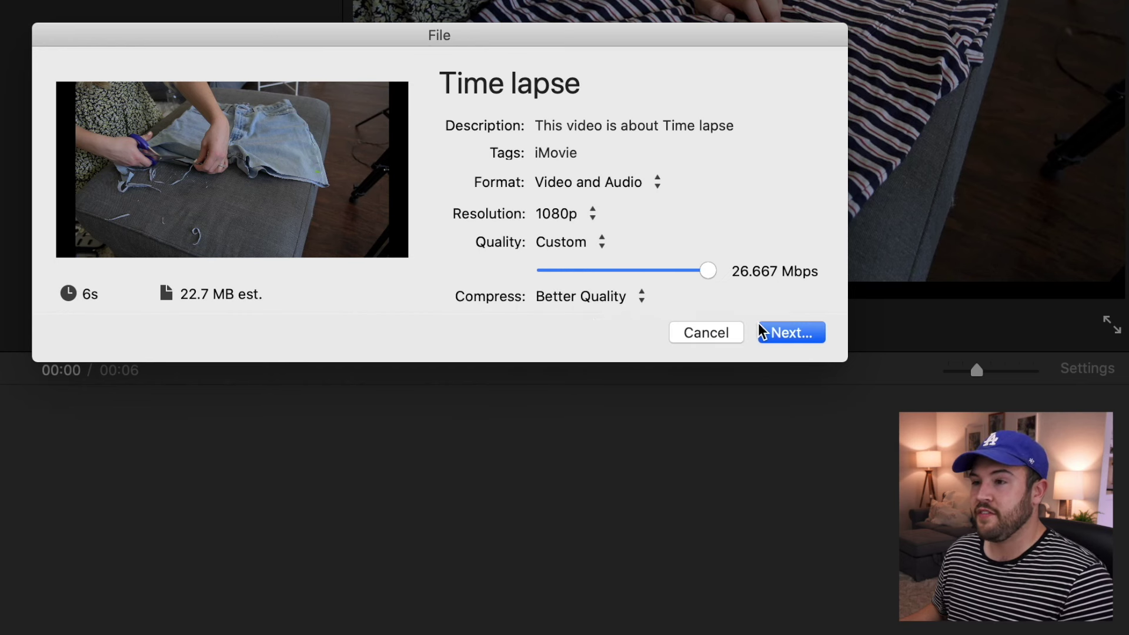
Export the video to the Desktop as "Time lapse" and open the export progress details.
click(766, 333)
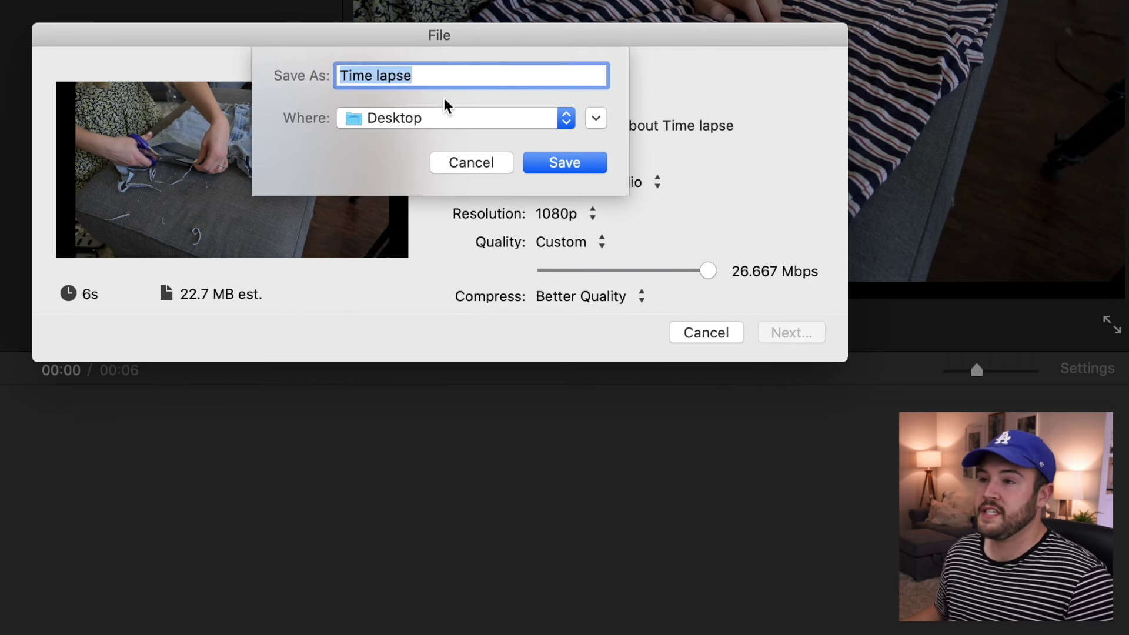
click(569, 170)
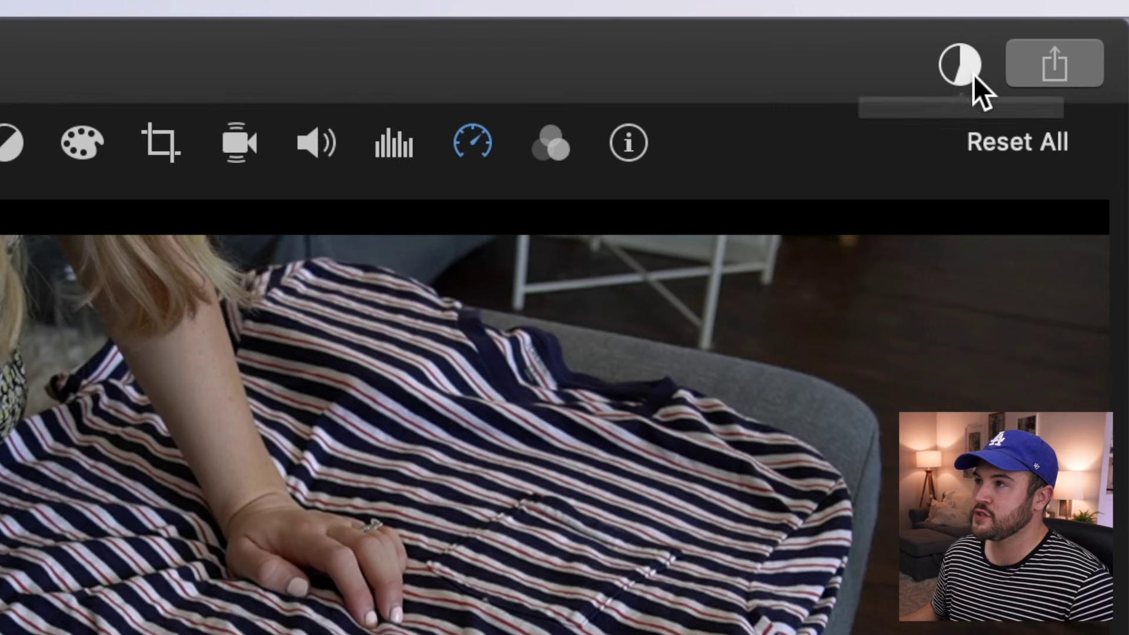
click(1086, 13)
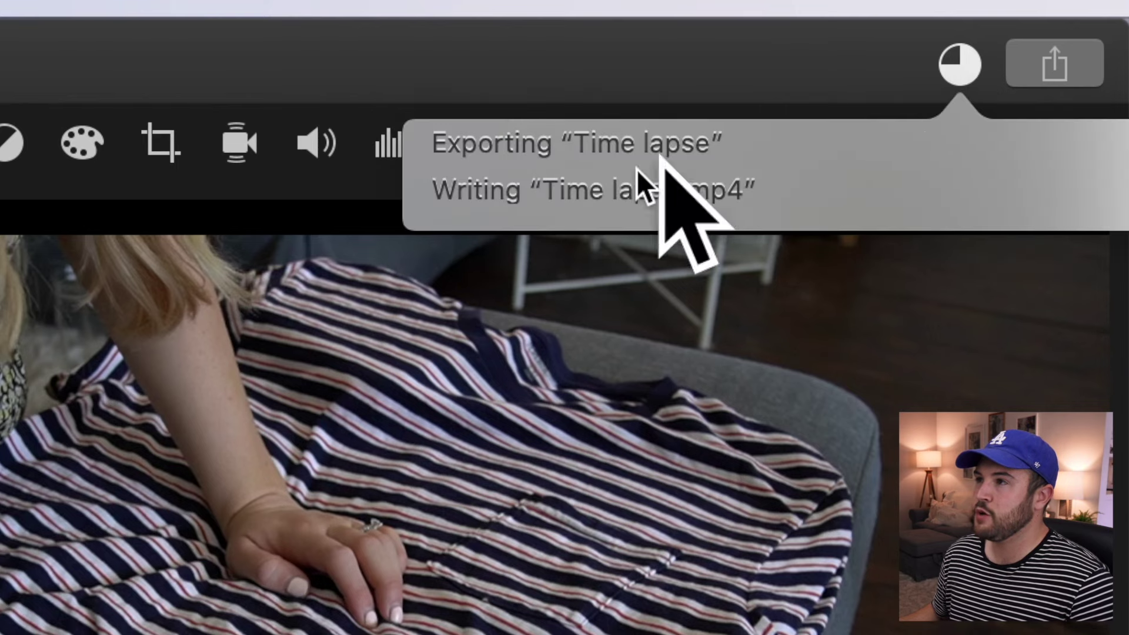